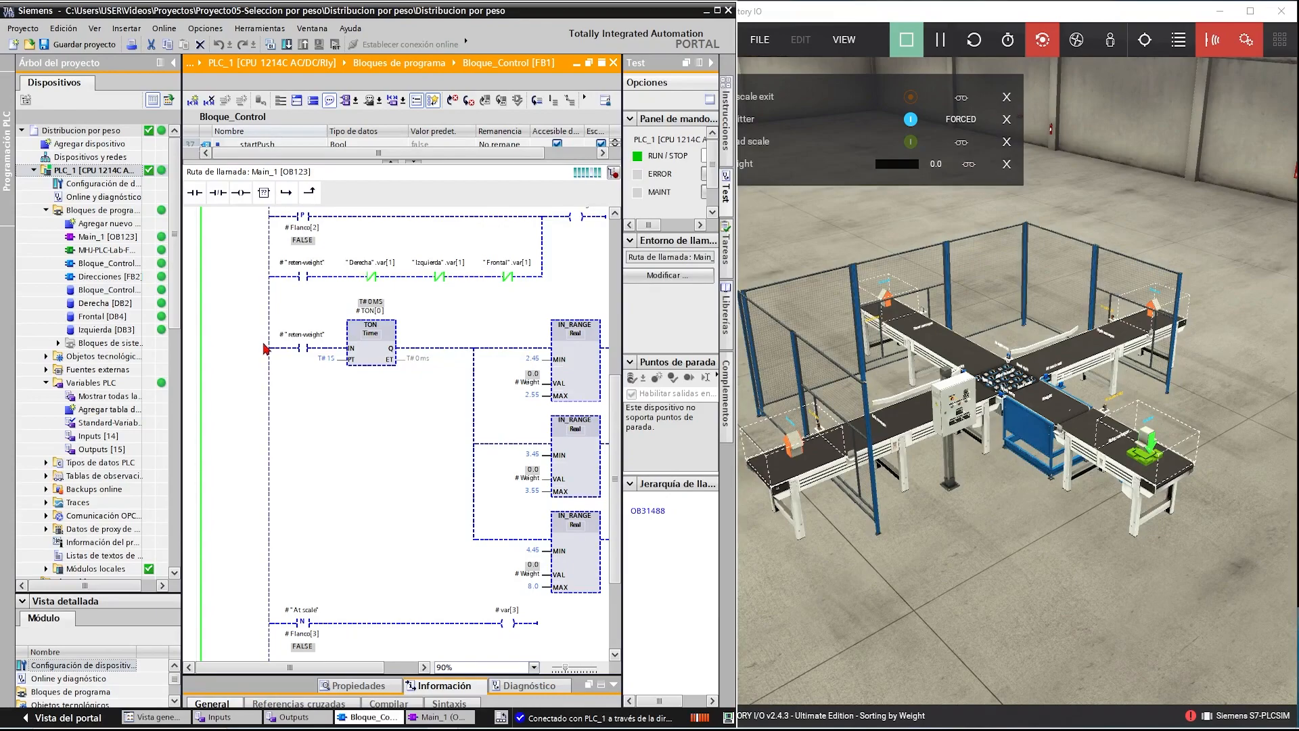
- Add a SIMATIC Comfort Panel with 7" display, the TP700 Comfort, as a new HMI device in the project
double_click(76, 143)
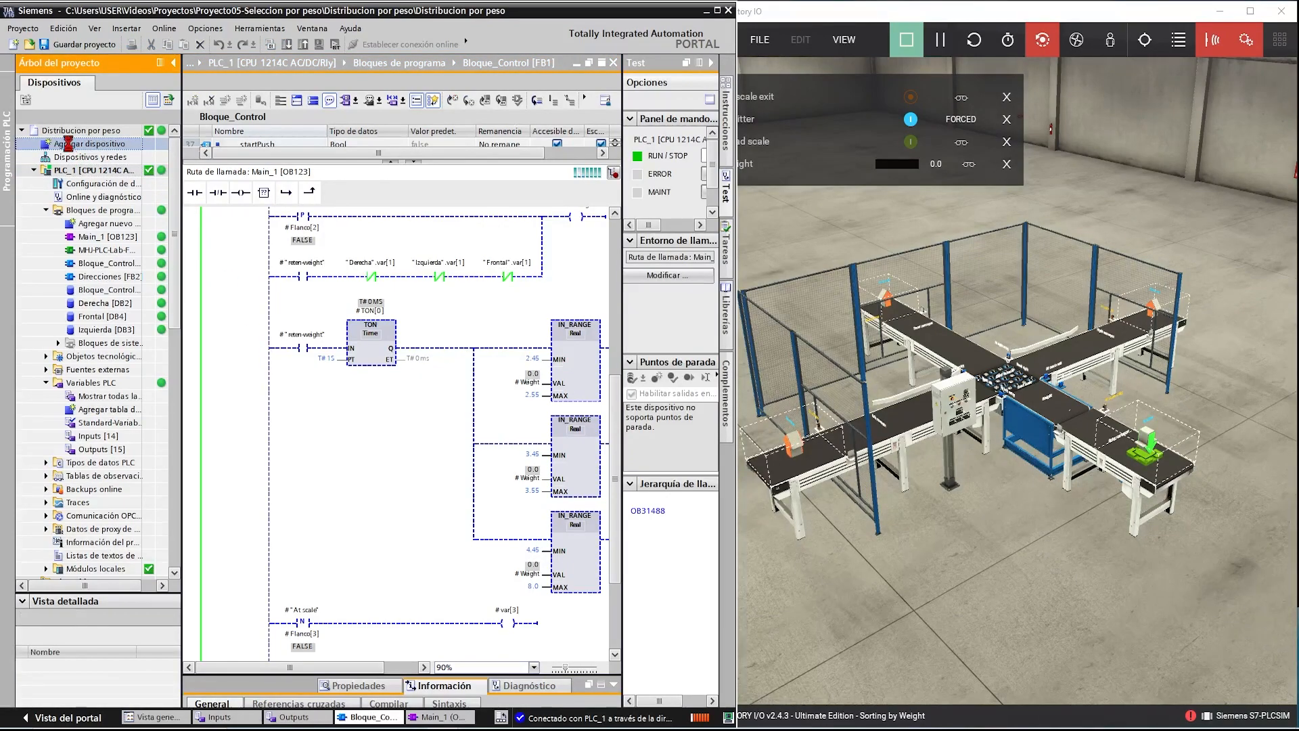
click(526, 227)
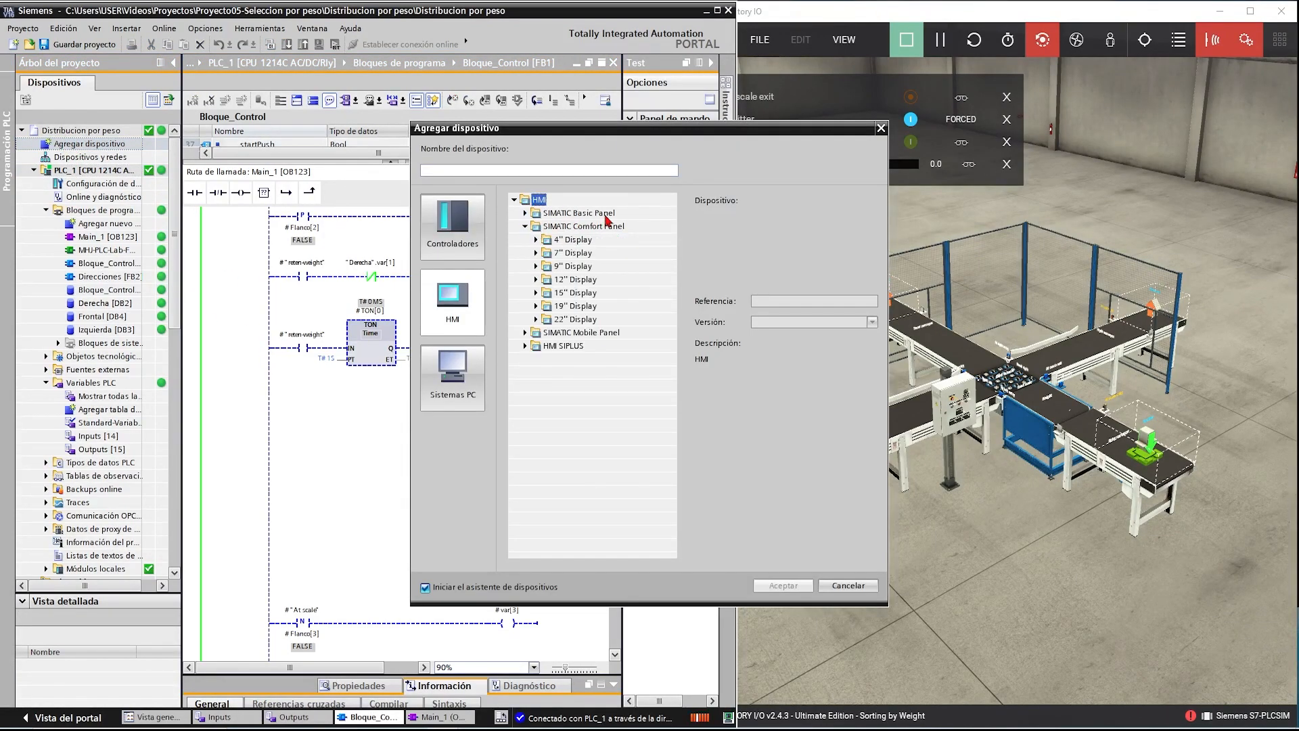
click(536, 253)
click(547, 266)
click(580, 280)
click(783, 586)
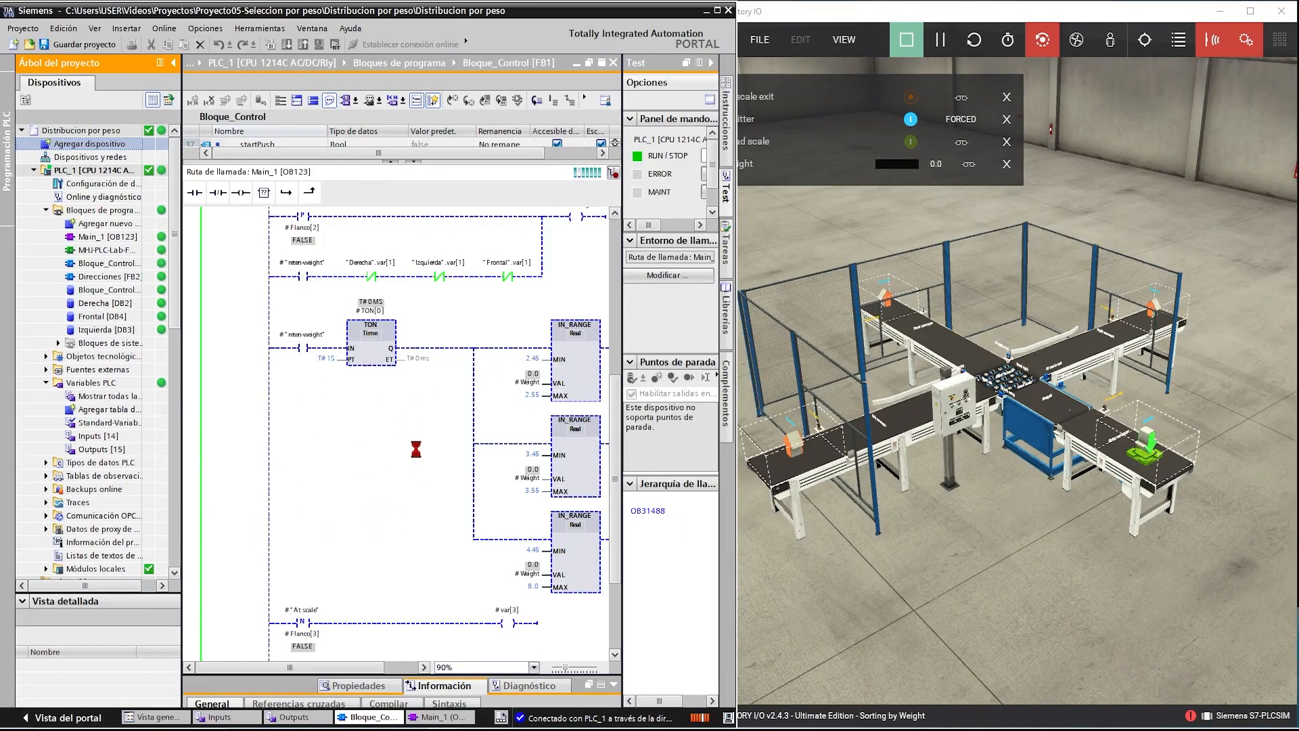
- Connect the HMI panel to PLC_1 in the device wizard and finish the configuration with the remaining defaults
click(599, 440)
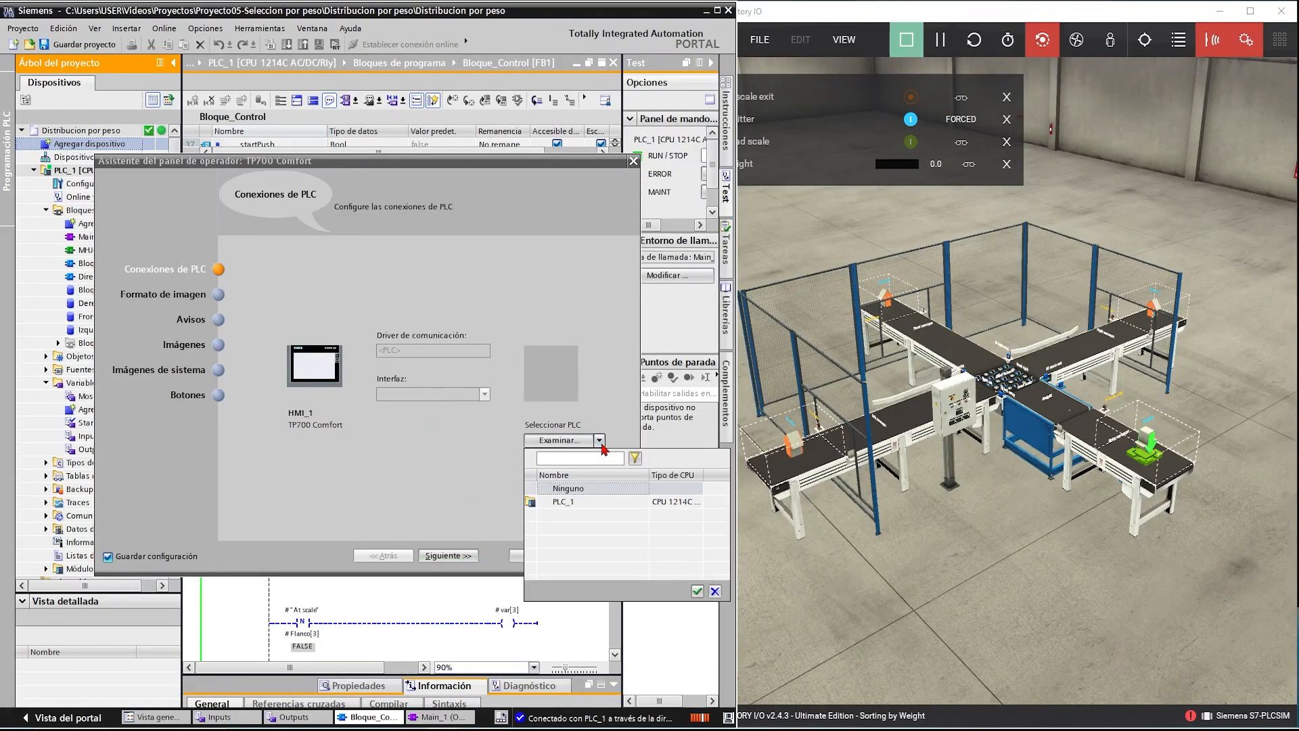
click(572, 503)
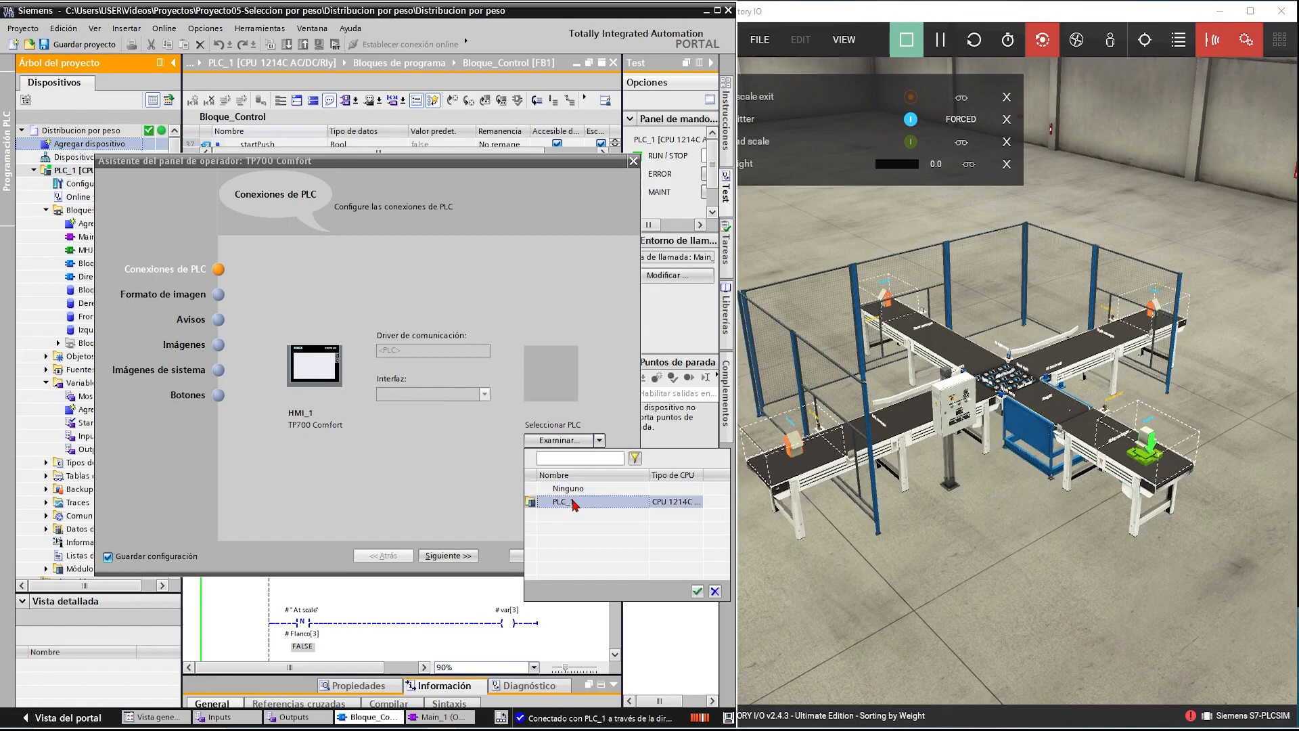
click(697, 591)
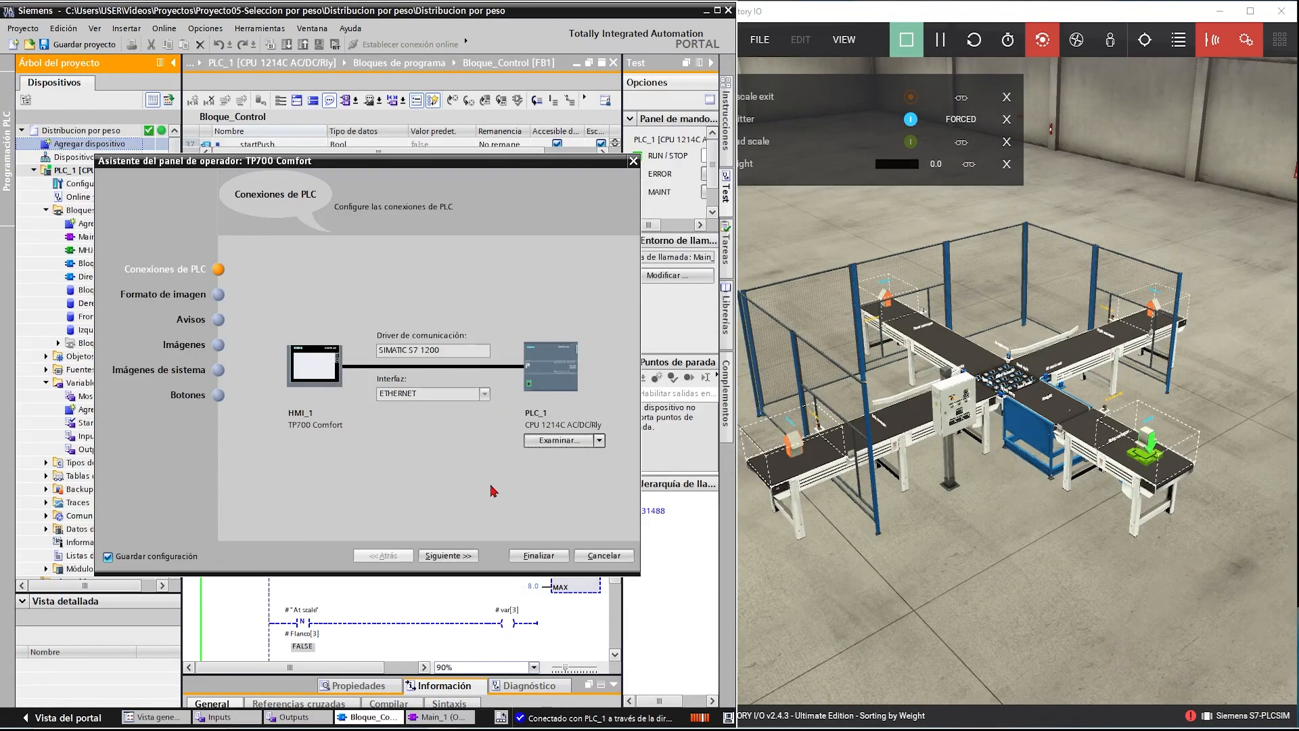
click(535, 556)
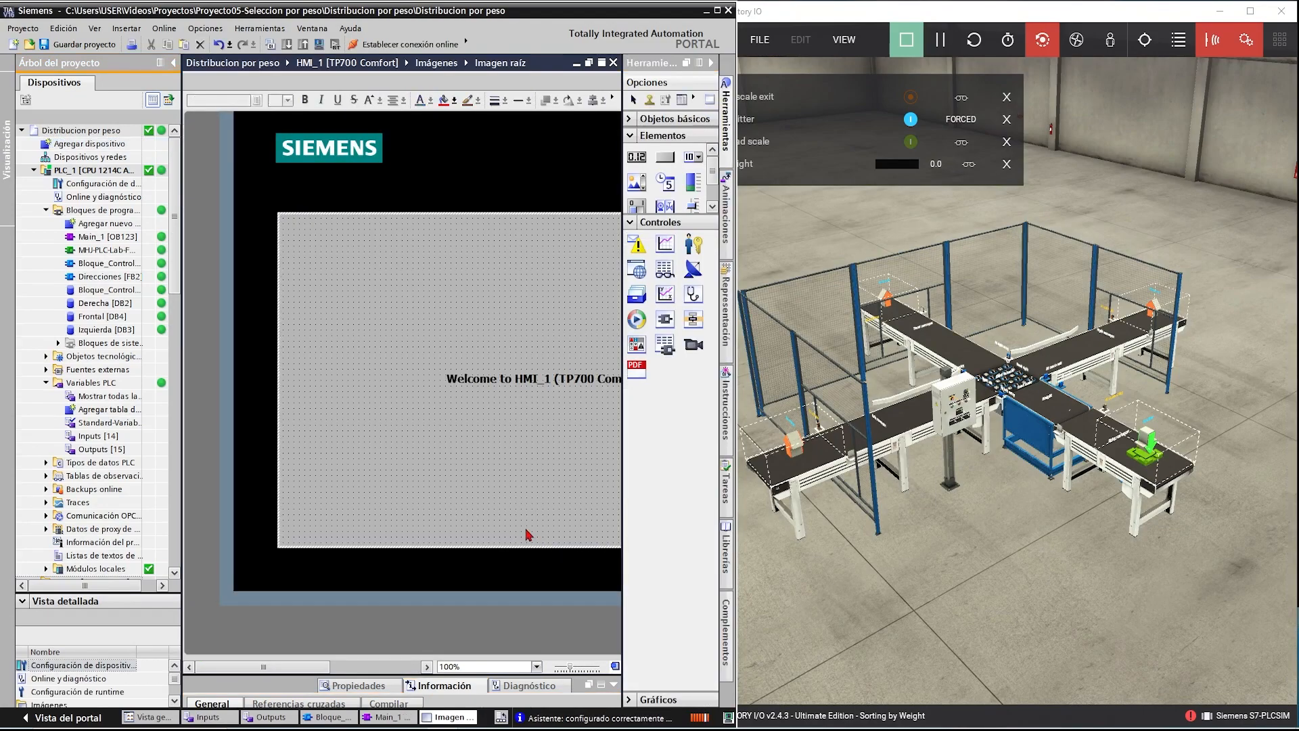
- Enlarge the workspace and examine the basic objects, elements and controls available for designing the root screen
drag(737, 82, 1006, 81)
click(988, 10)
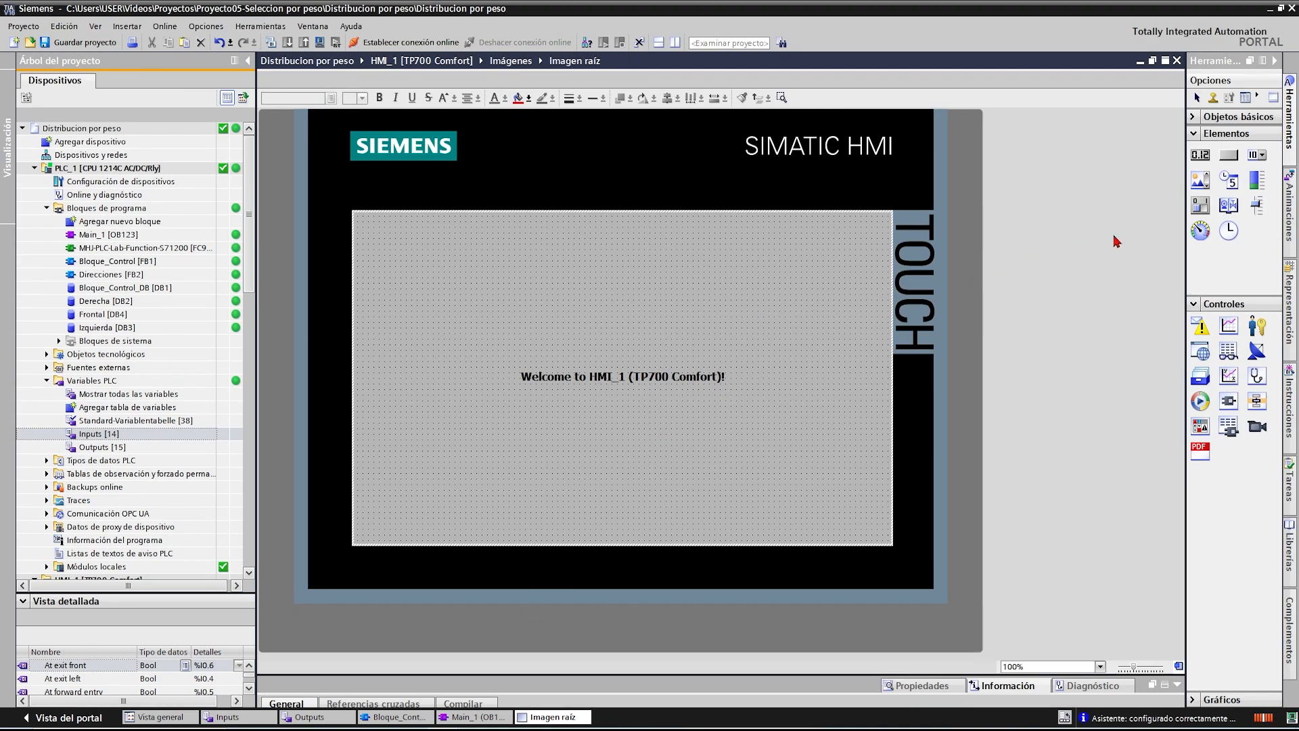
click(1193, 118)
click(1193, 118)
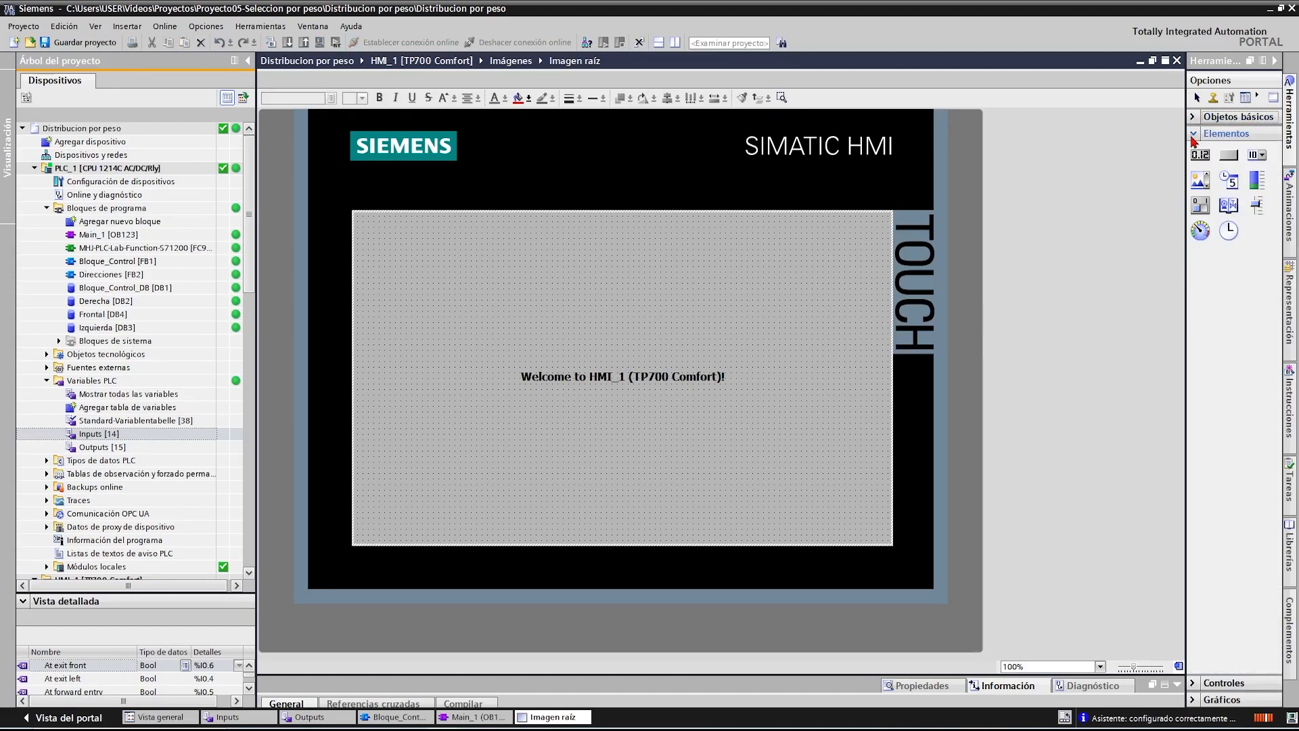
click(1193, 133)
click(1194, 150)
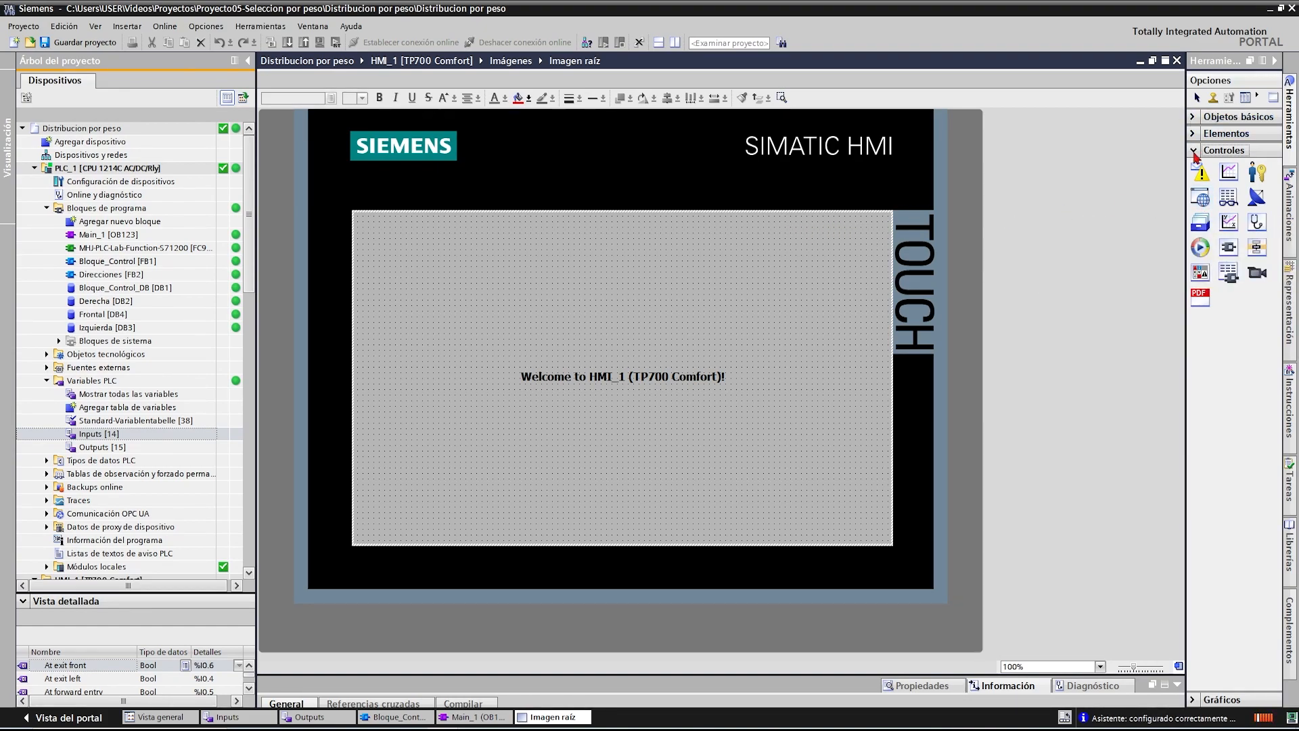
click(1201, 116)
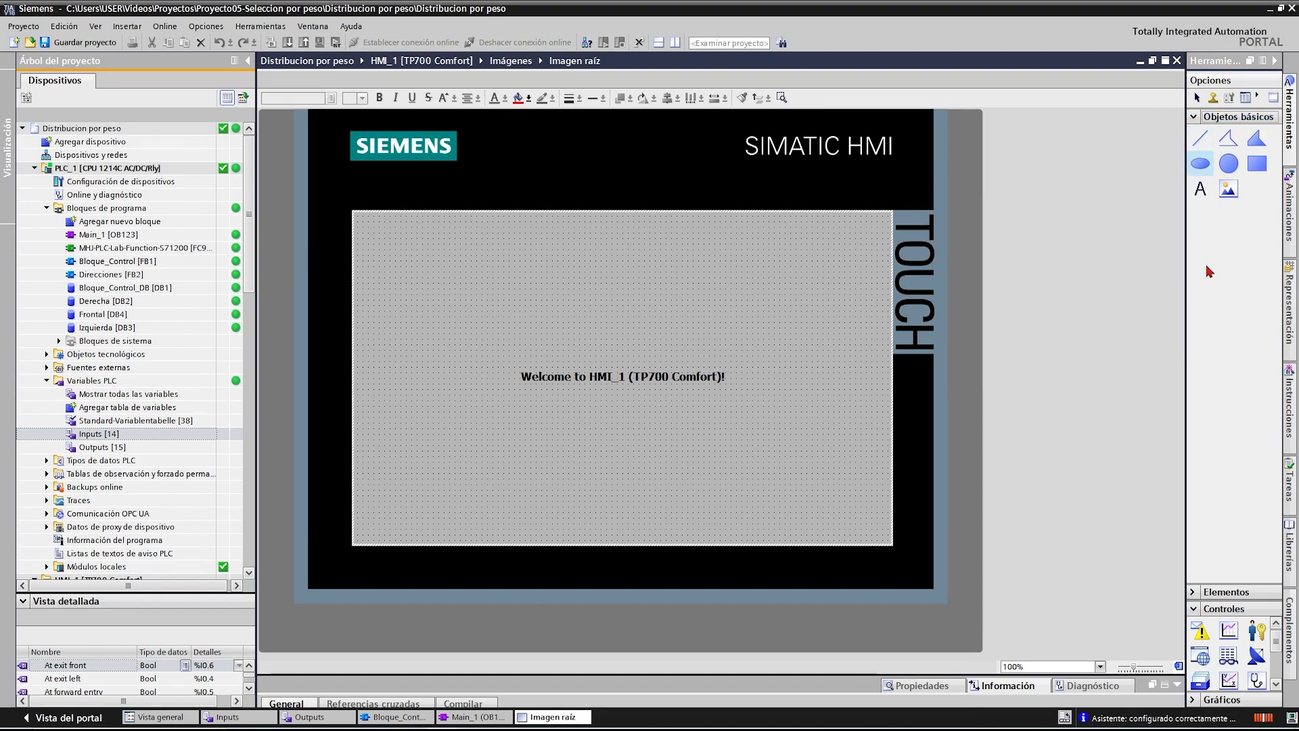
click(1196, 117)
click(1196, 134)
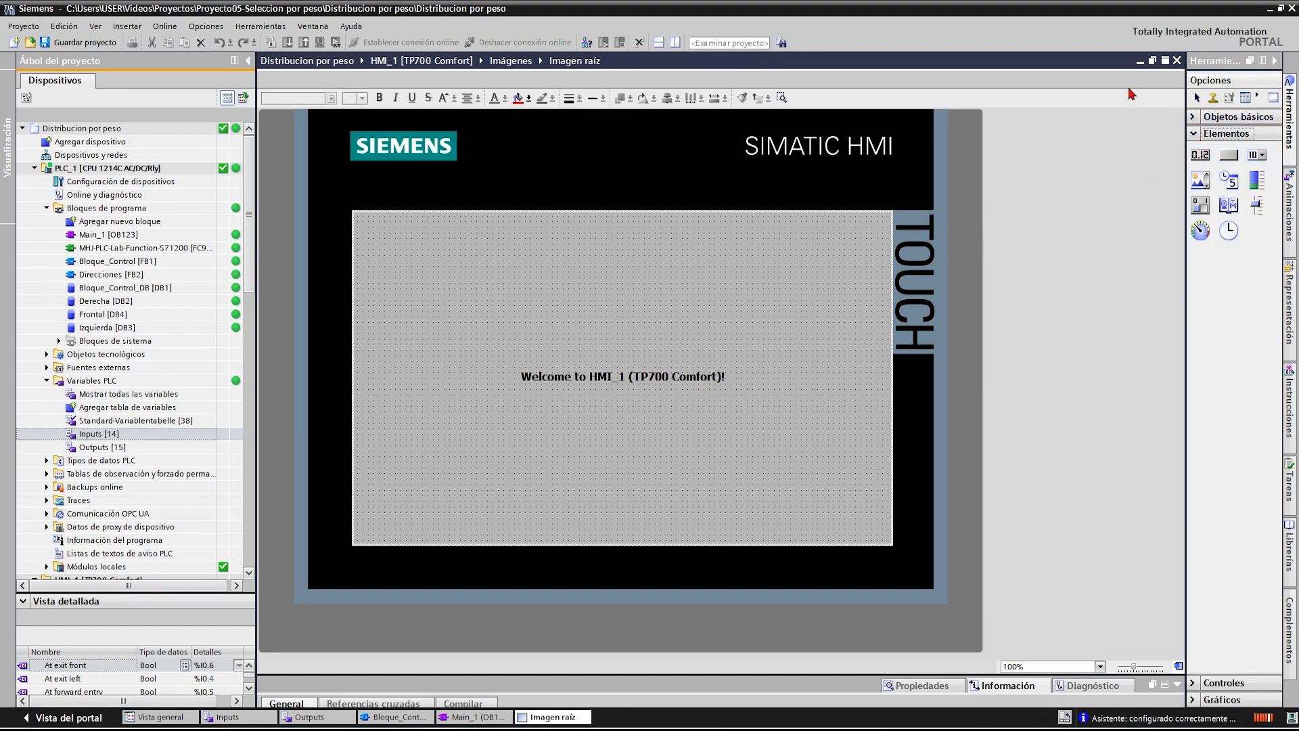
click(1194, 133)
click(1194, 150)
click(1194, 150)
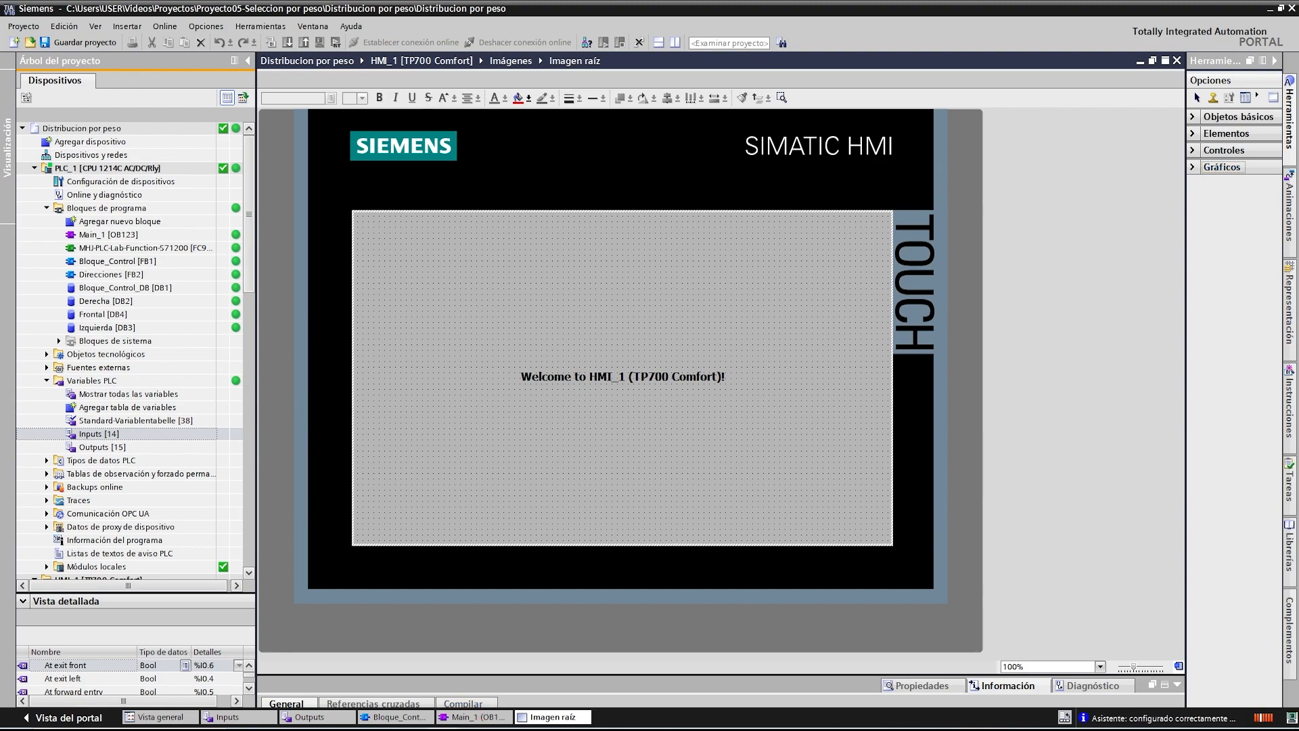
click(471, 730)
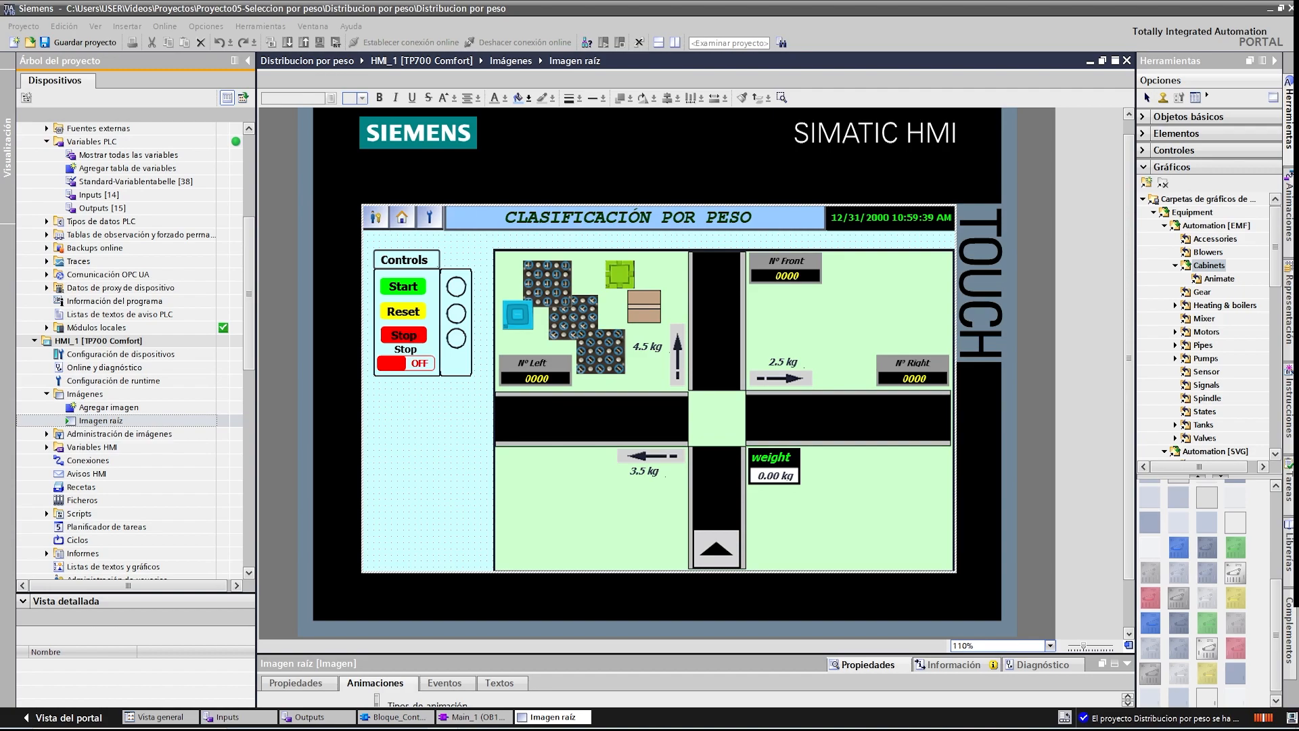
- Add a global data block named DB_Datos to the program blocks of PLC_1
click(153, 329)
scroll(153, 328, up, 6)
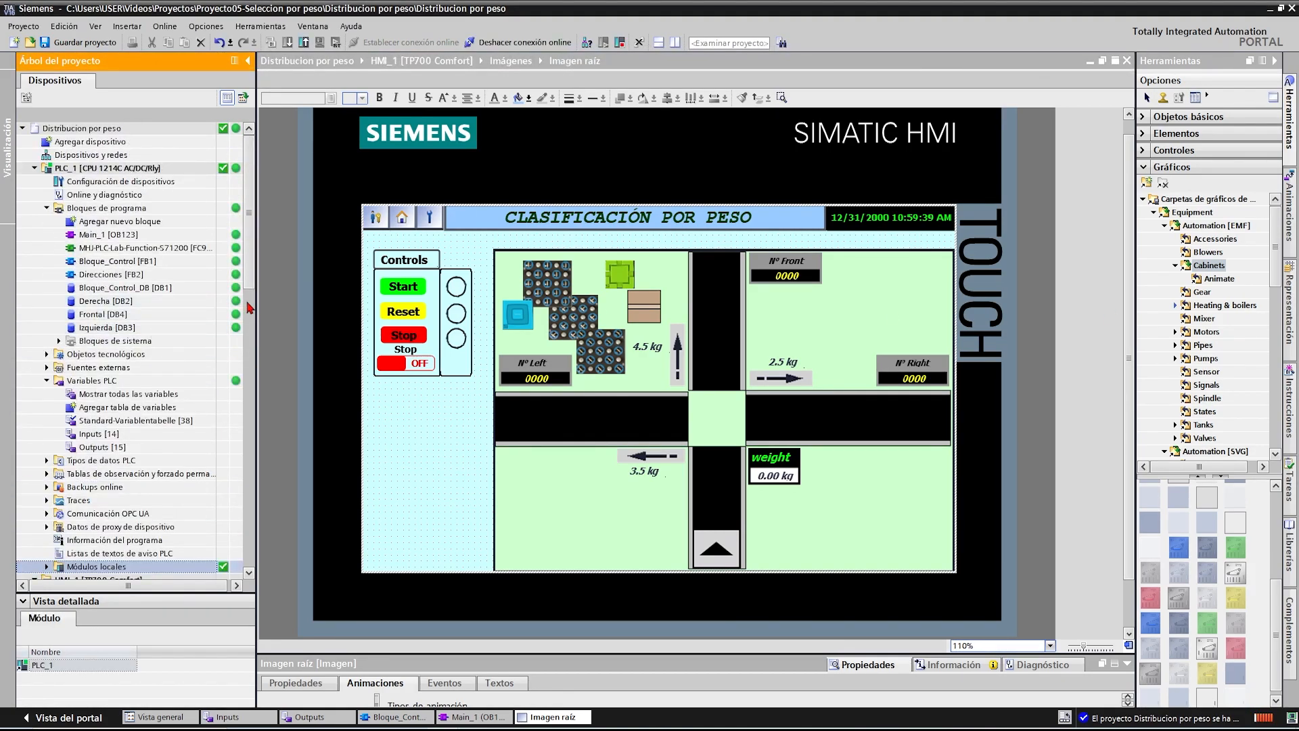
double_click(101, 223)
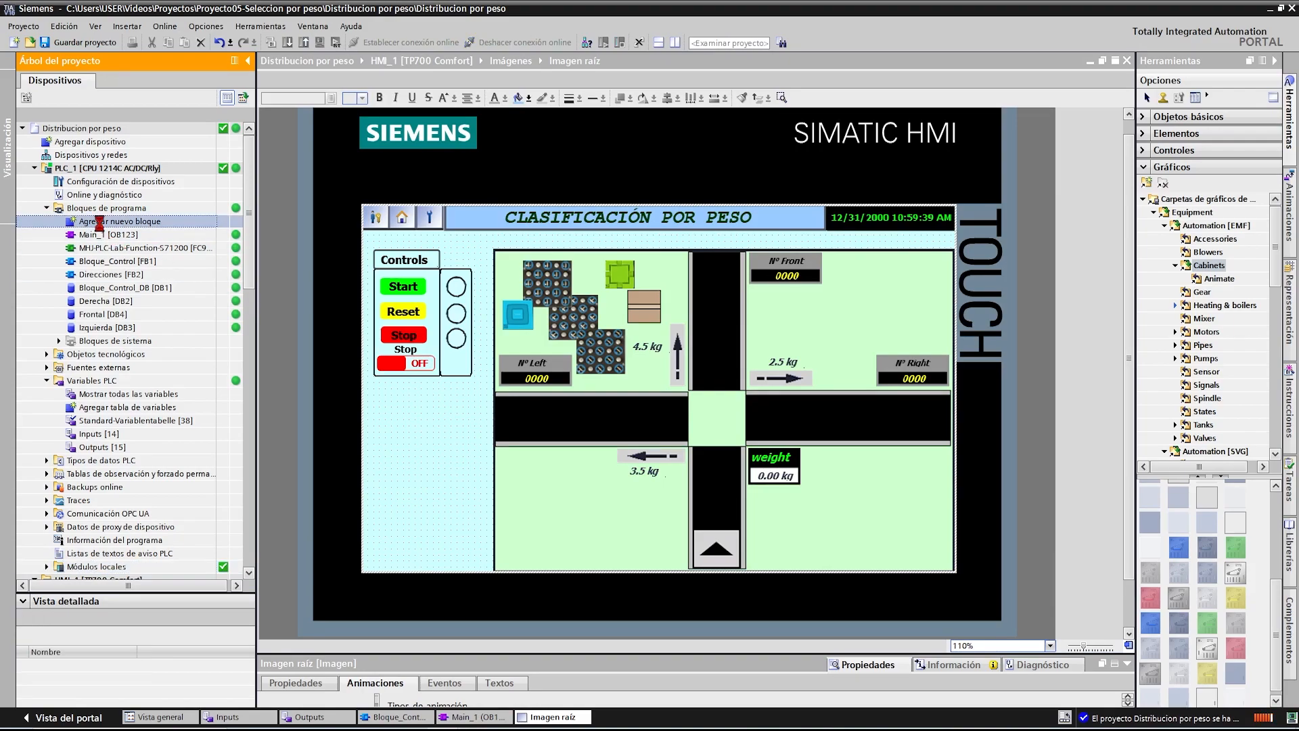
click(461, 477)
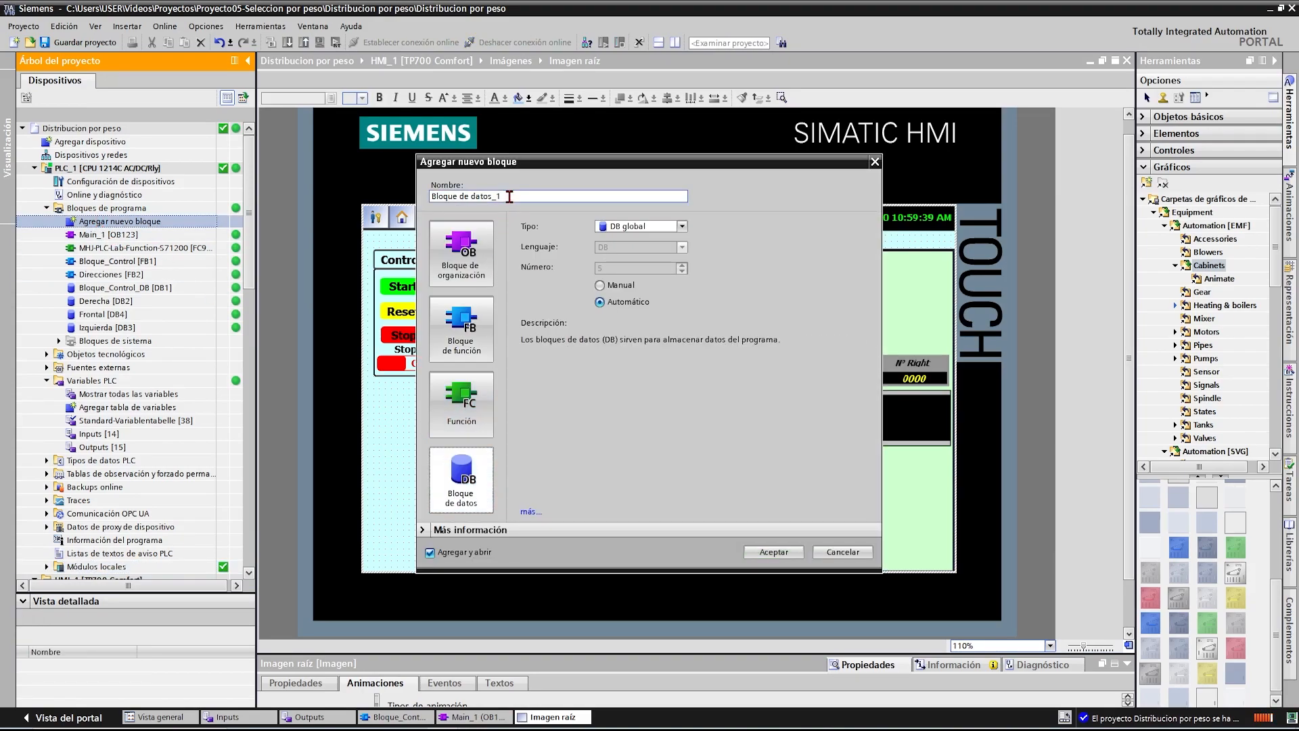
text(d)
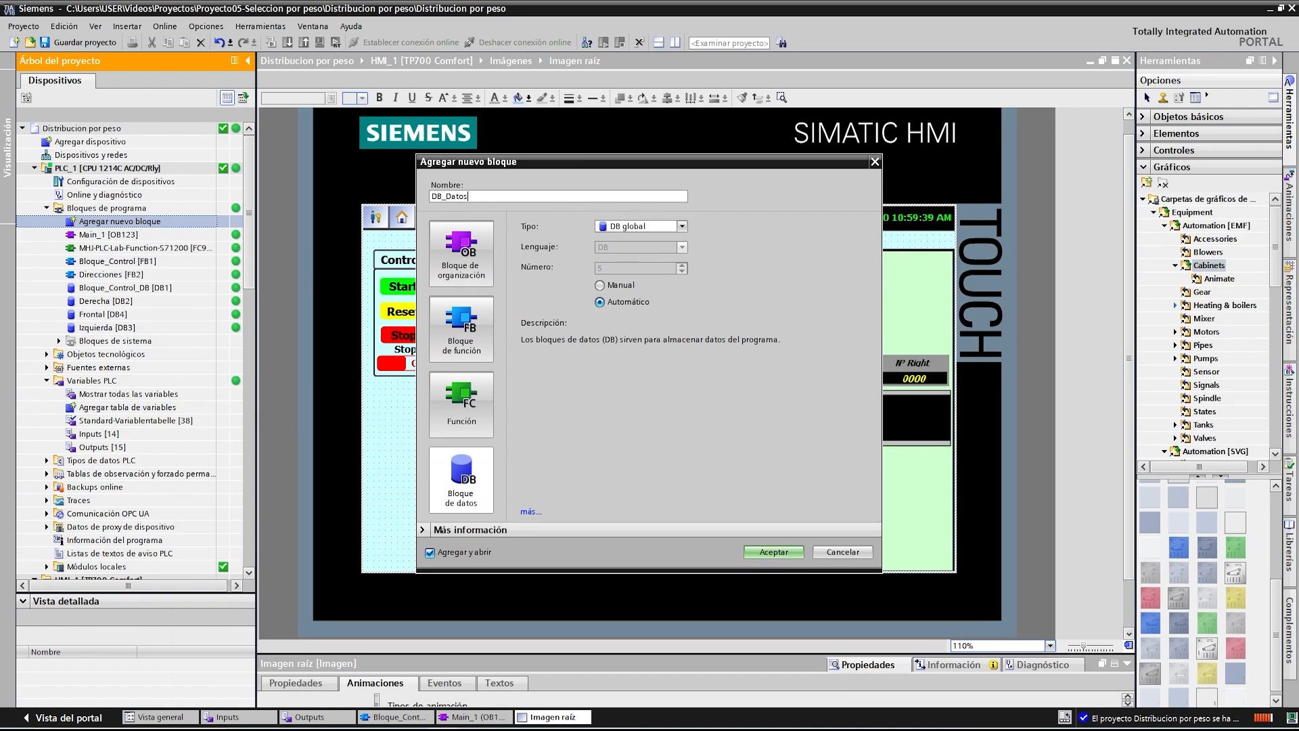
click(771, 552)
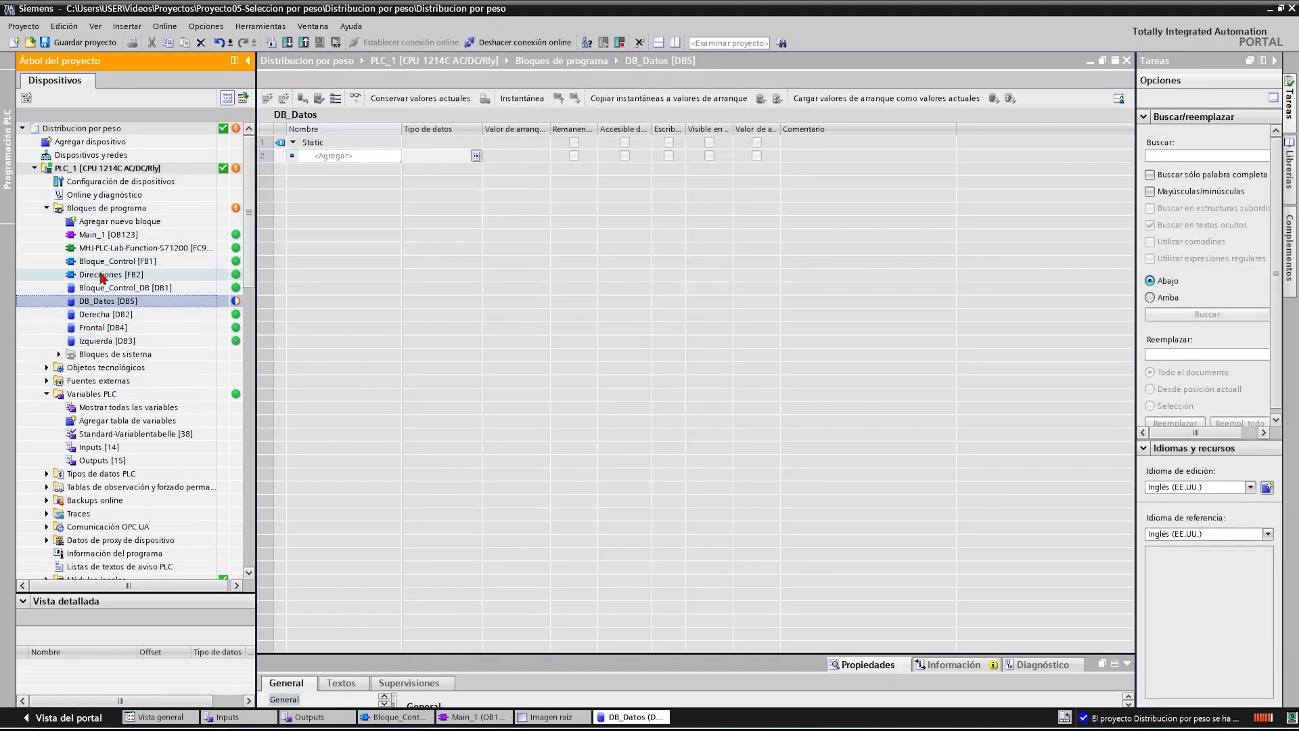
- Create three groups named DB, FB and FC in the program blocks folder
right_click(89, 208)
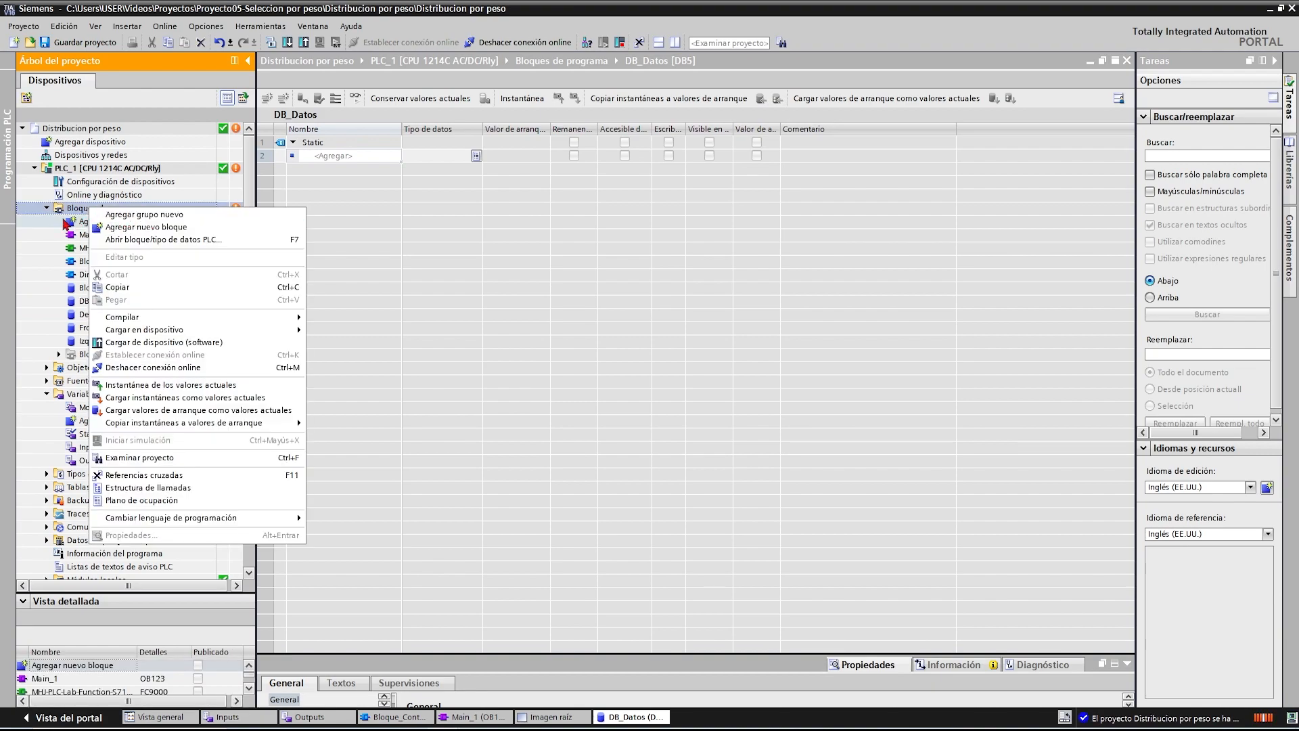
click(144, 214)
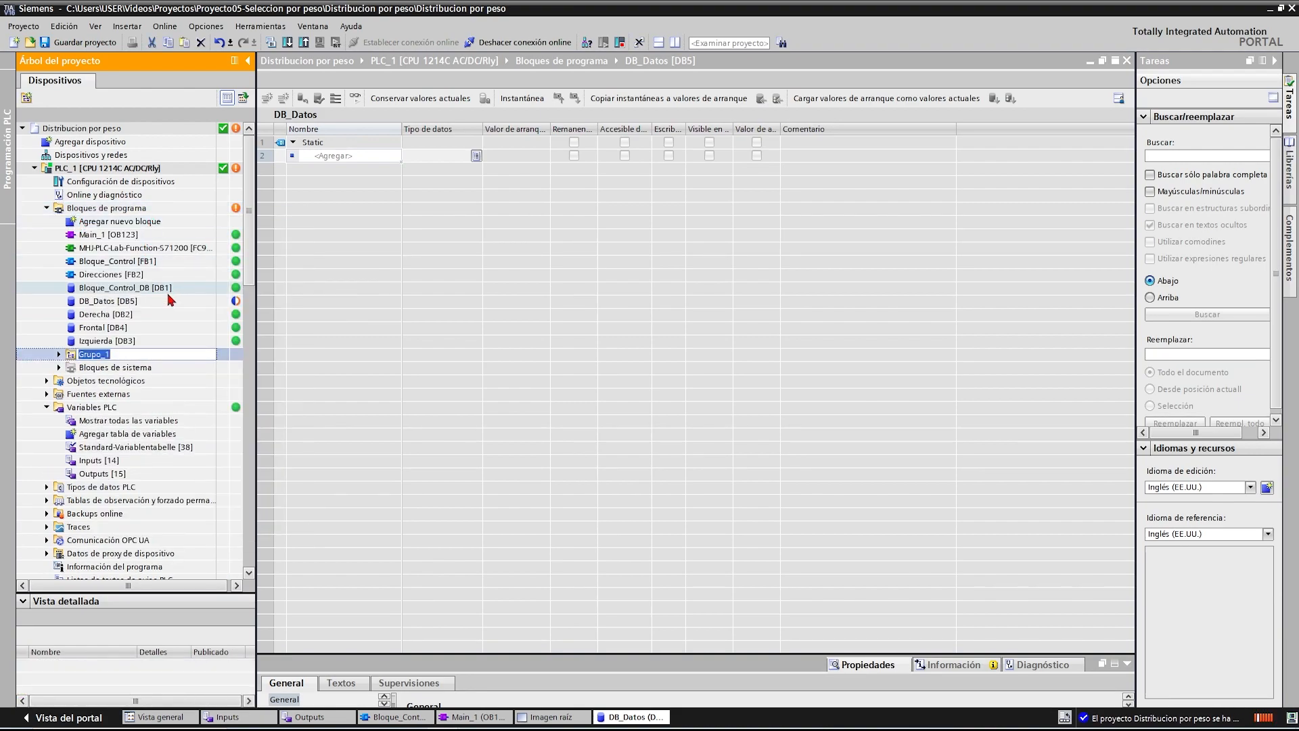
text(DB)
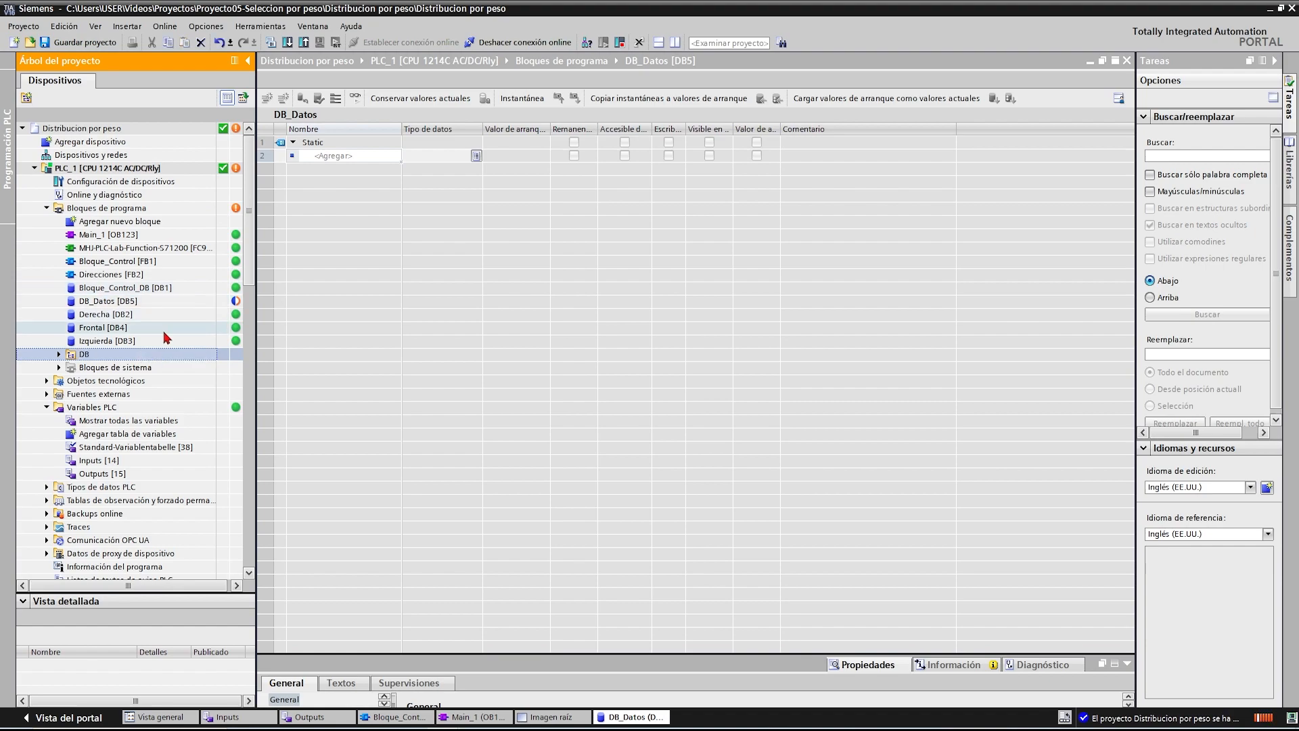
right_click(107, 208)
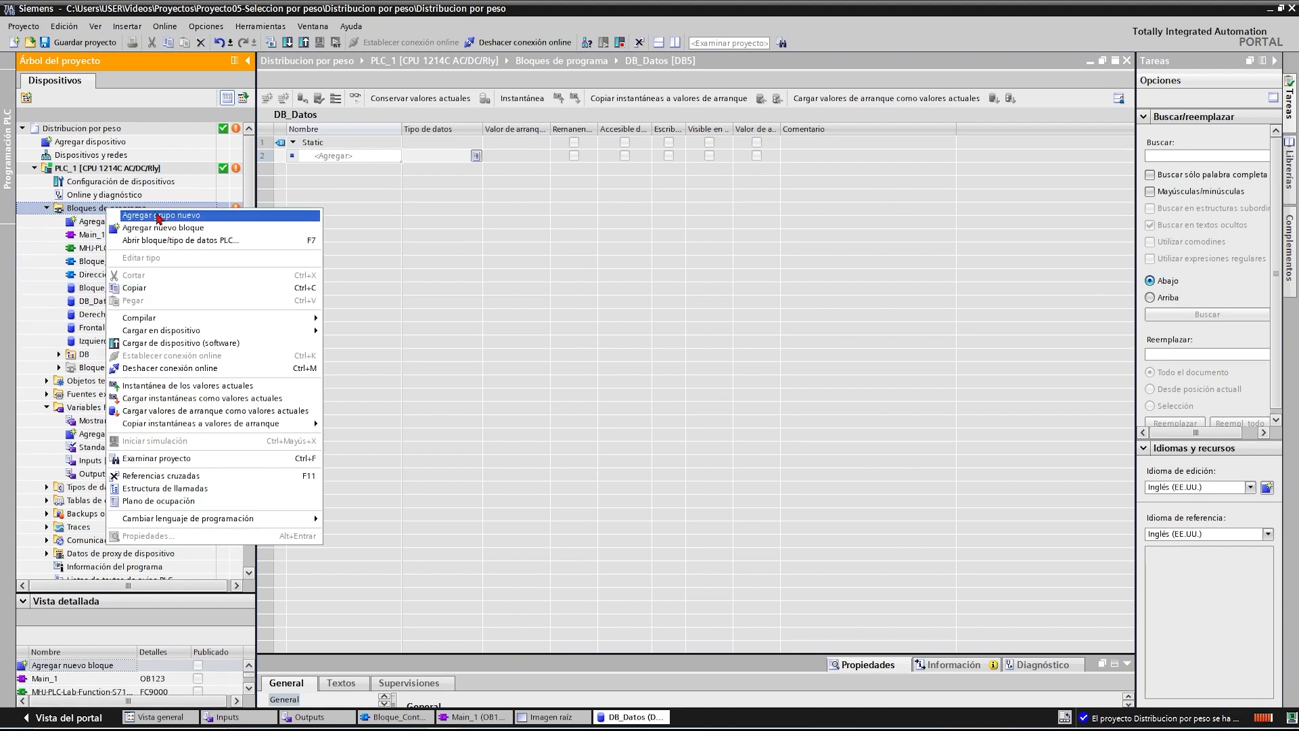
click(146, 215)
text(FB)
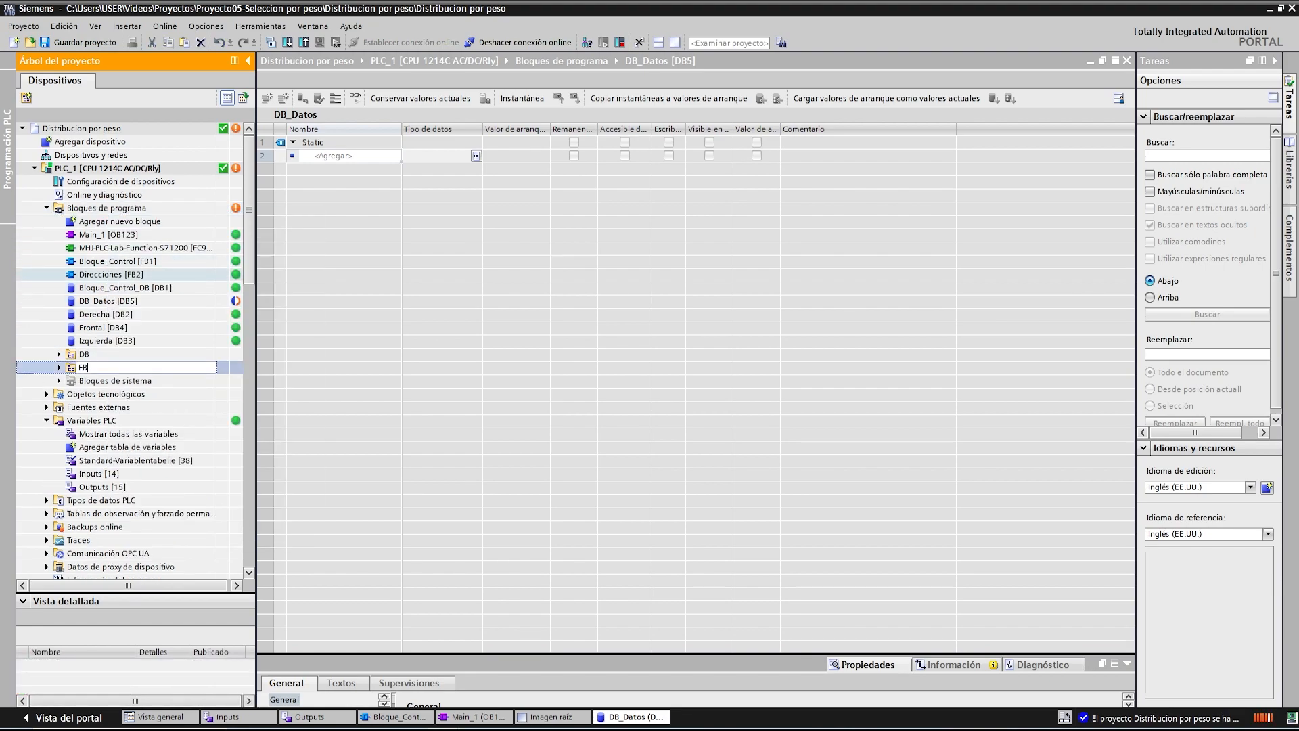
click(106, 208)
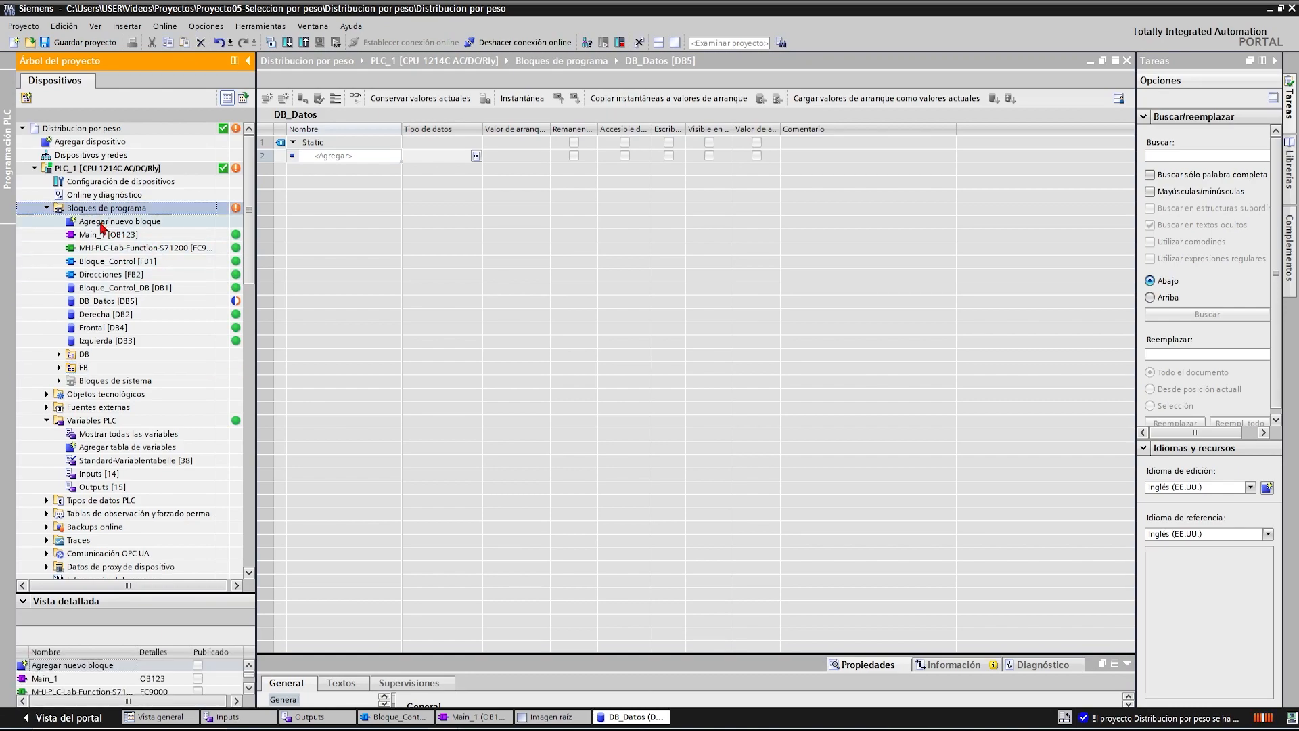
right_click(109, 210)
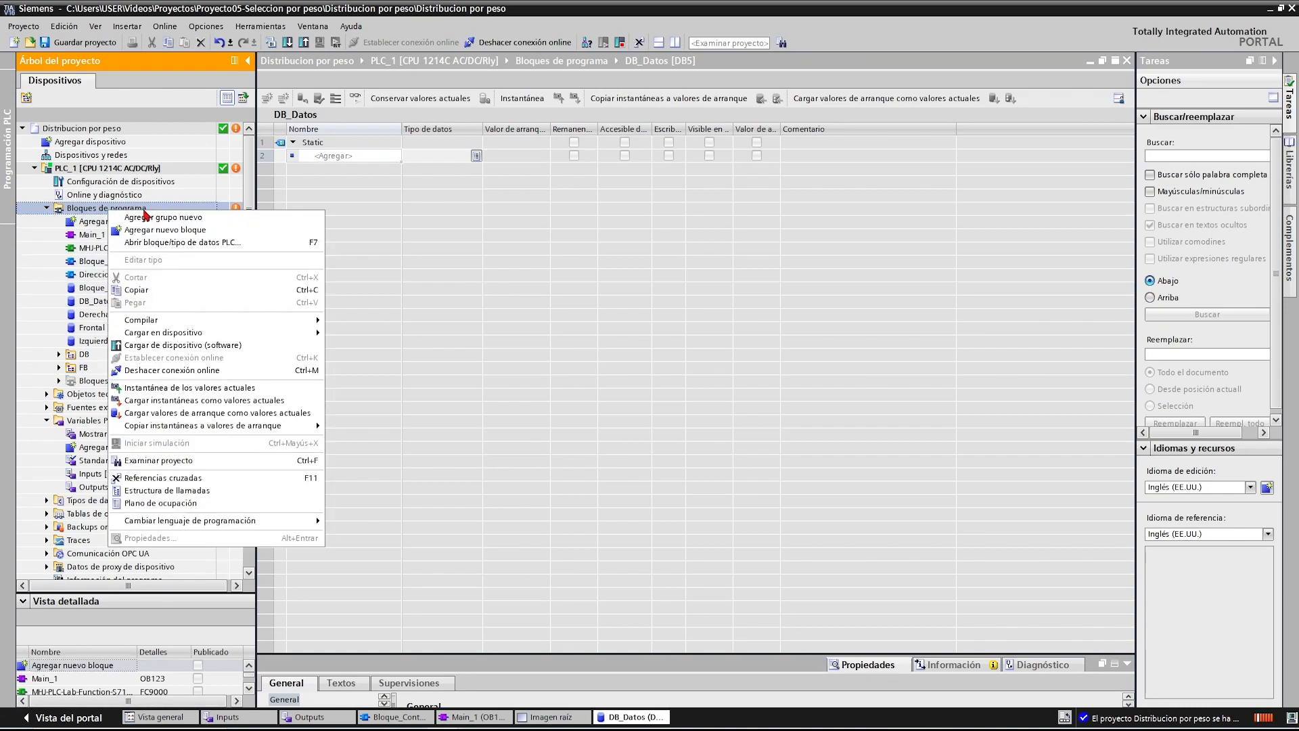
click(170, 217)
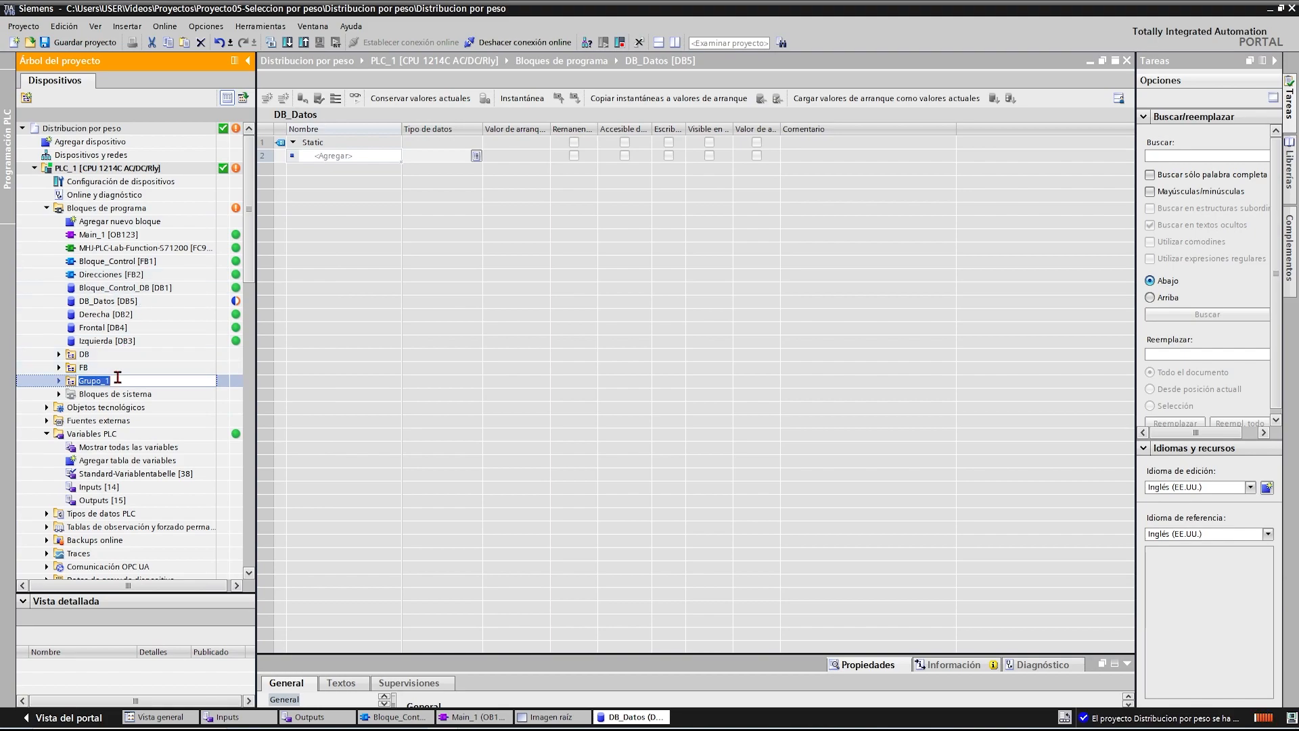
text(F)
click(97, 342)
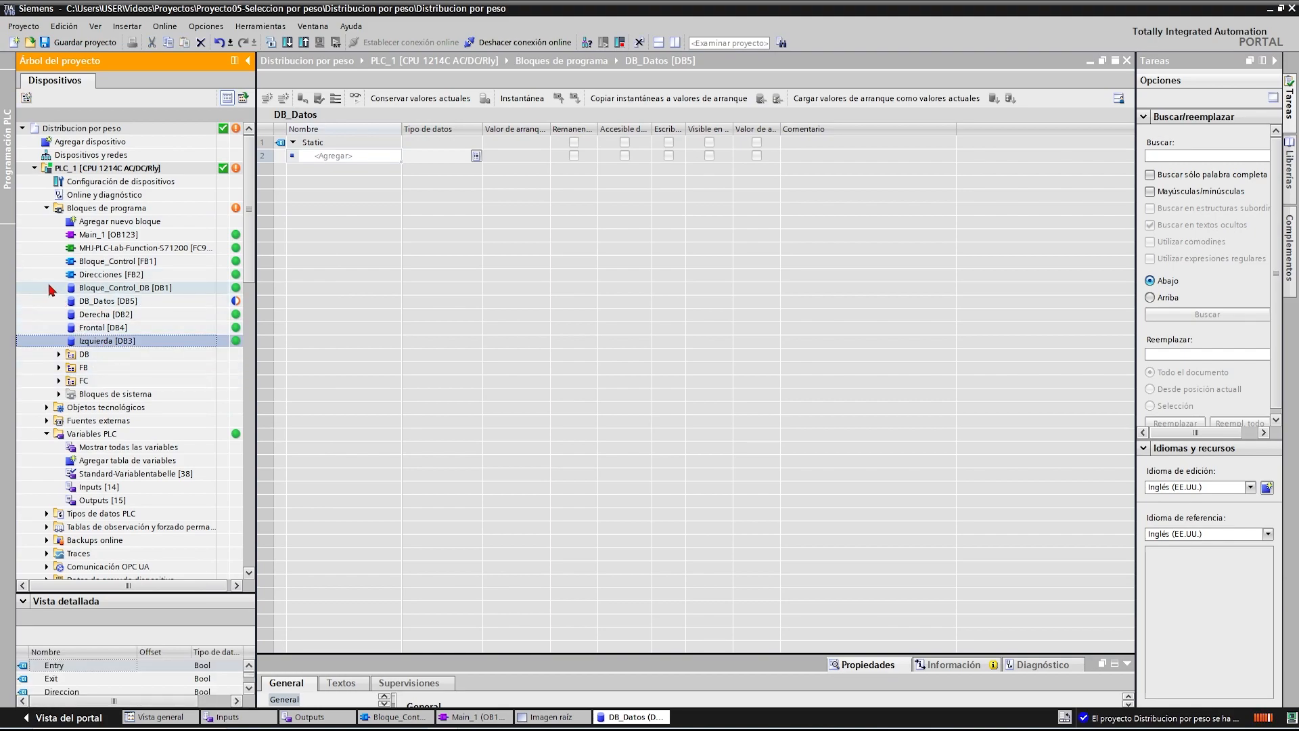
- Move the data blocks Bloque_Control_DB, DB_Datos, Derecha, Frontal and Izquierda into the DB group
click(84, 289)
ctrl+click(88, 301)
ctrl+click(93, 314)
ctrl+click(98, 328)
ctrl+click(99, 341)
drag(108, 295, 85, 355)
- Move the function blocks Bloque_Control and Direcciones into the FB group and the MHJ-PLC-Lab function into the FC group
click(96, 271)
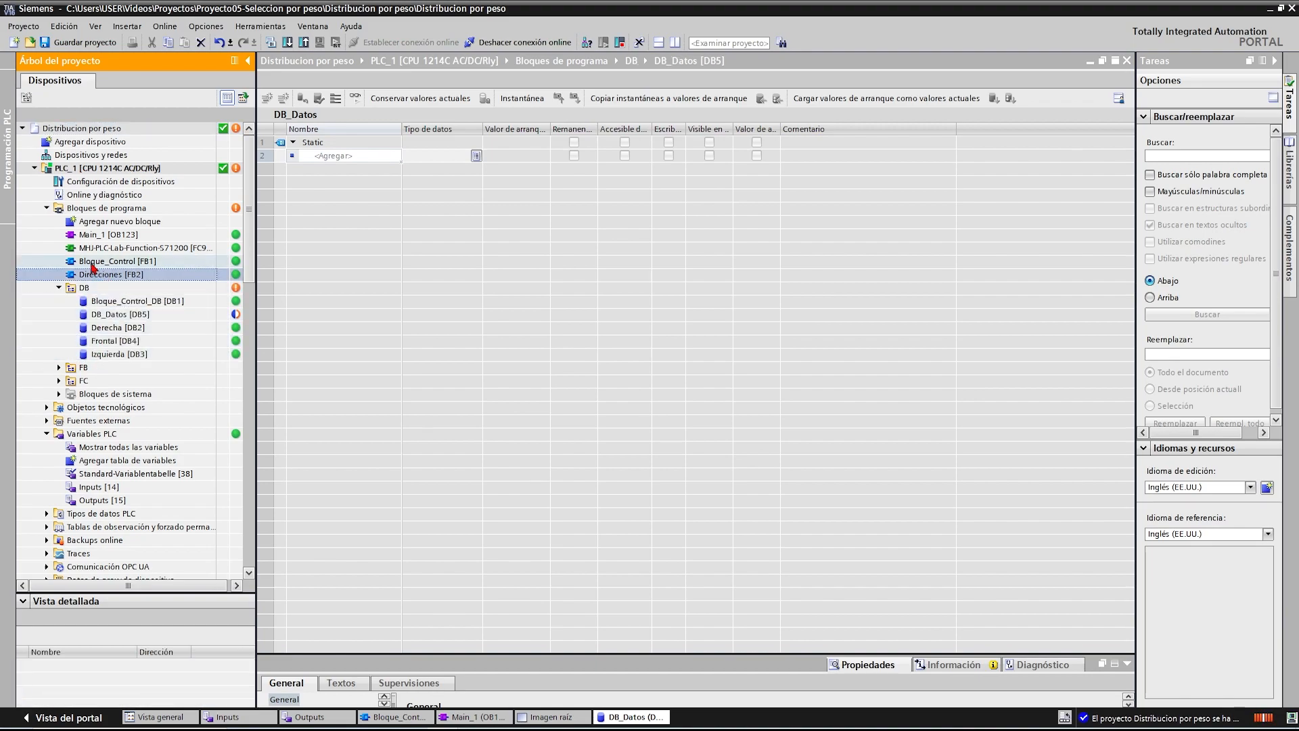
shift+click(93, 264)
drag(108, 266, 98, 369)
click(62, 289)
drag(109, 248, 116, 381)
click(64, 274)
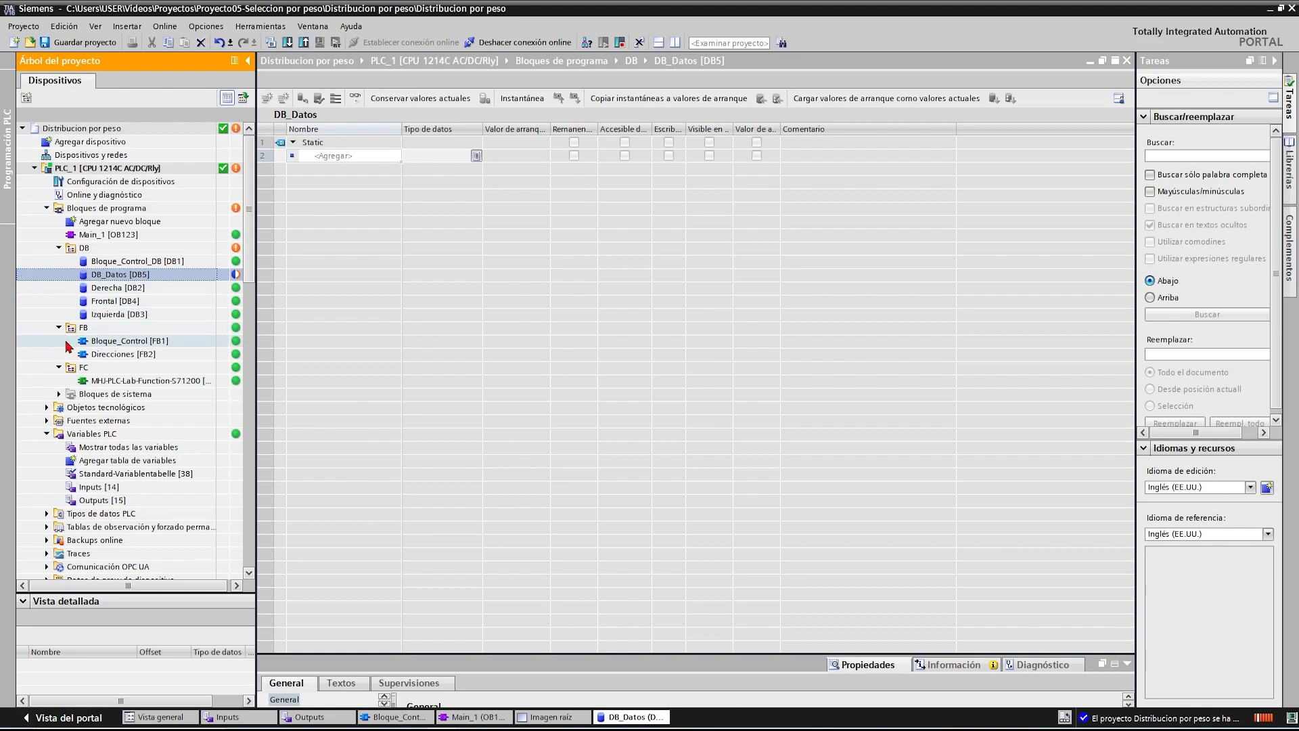
- Add the Bool variables HMI_left, HMI_right and HMI_front to the DB_Datos data block
click(126, 291)
double_click(116, 278)
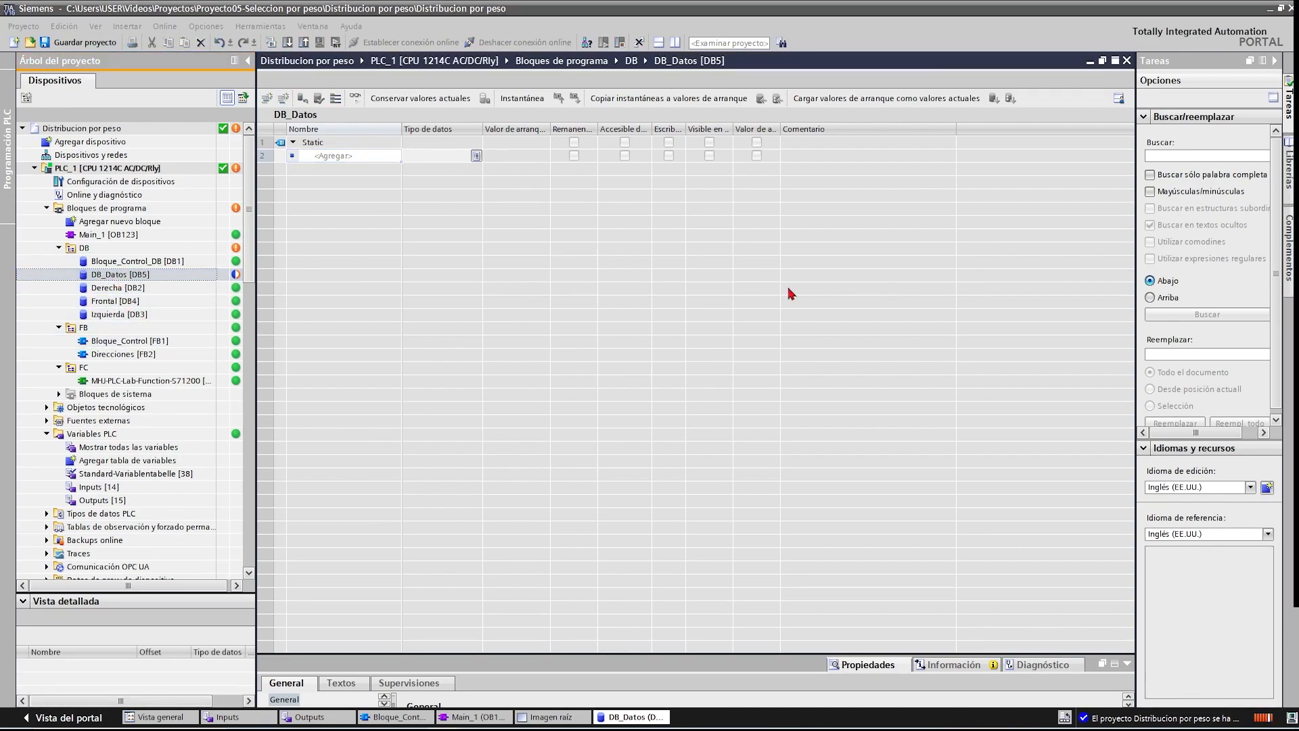
click(324, 156)
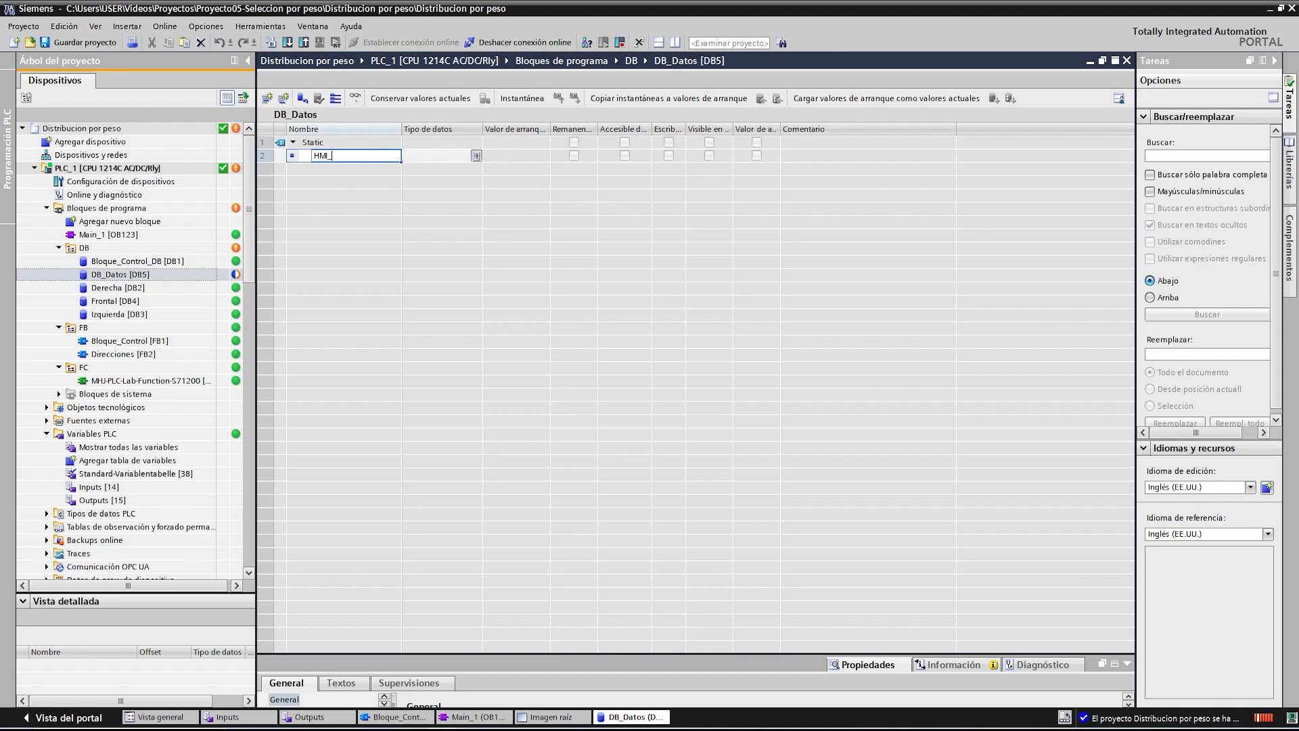
key(Return)
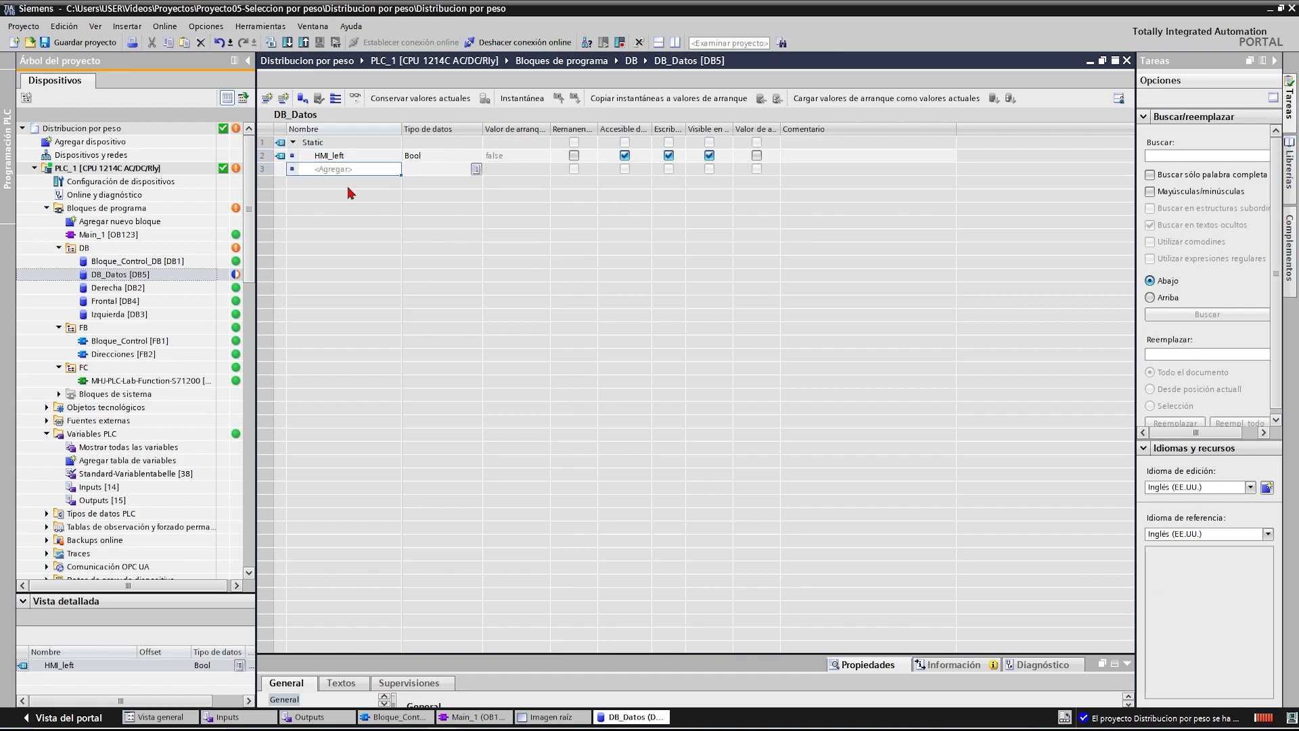
text(HMI_right)
key(Return)
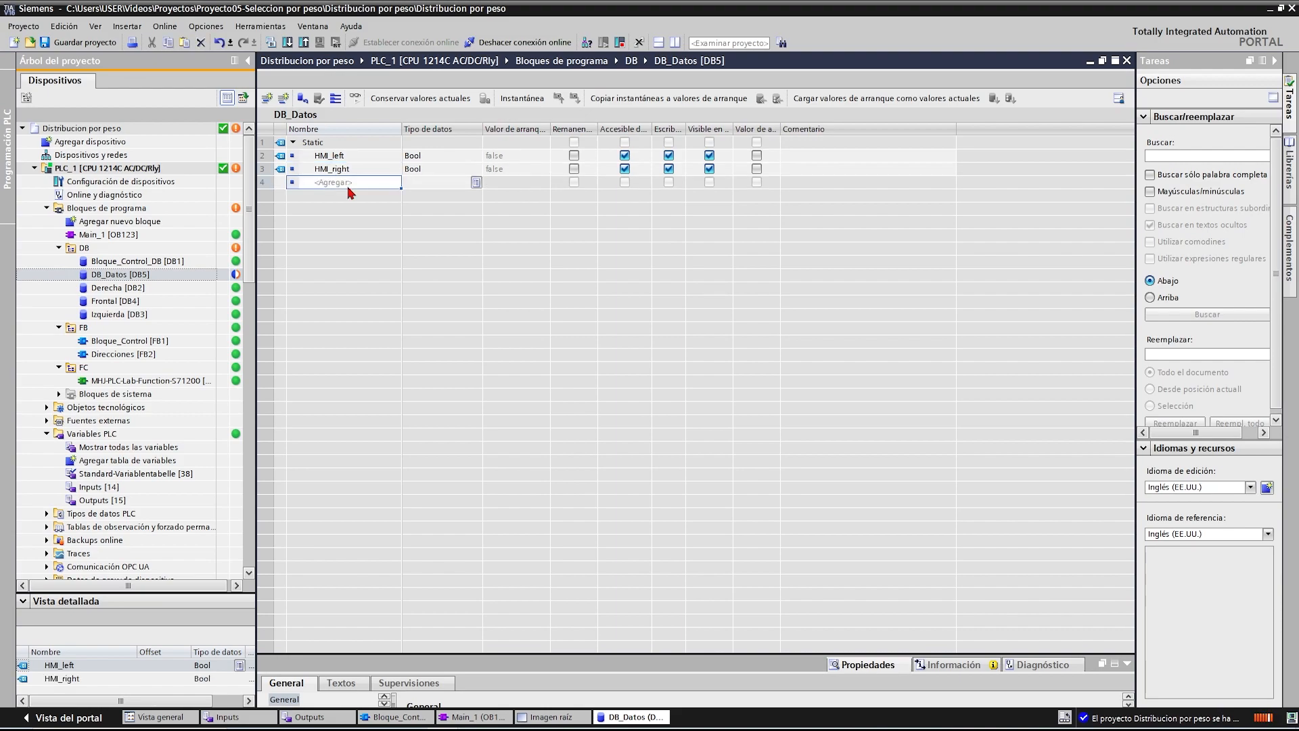
text(HMI_front)
key(Return)
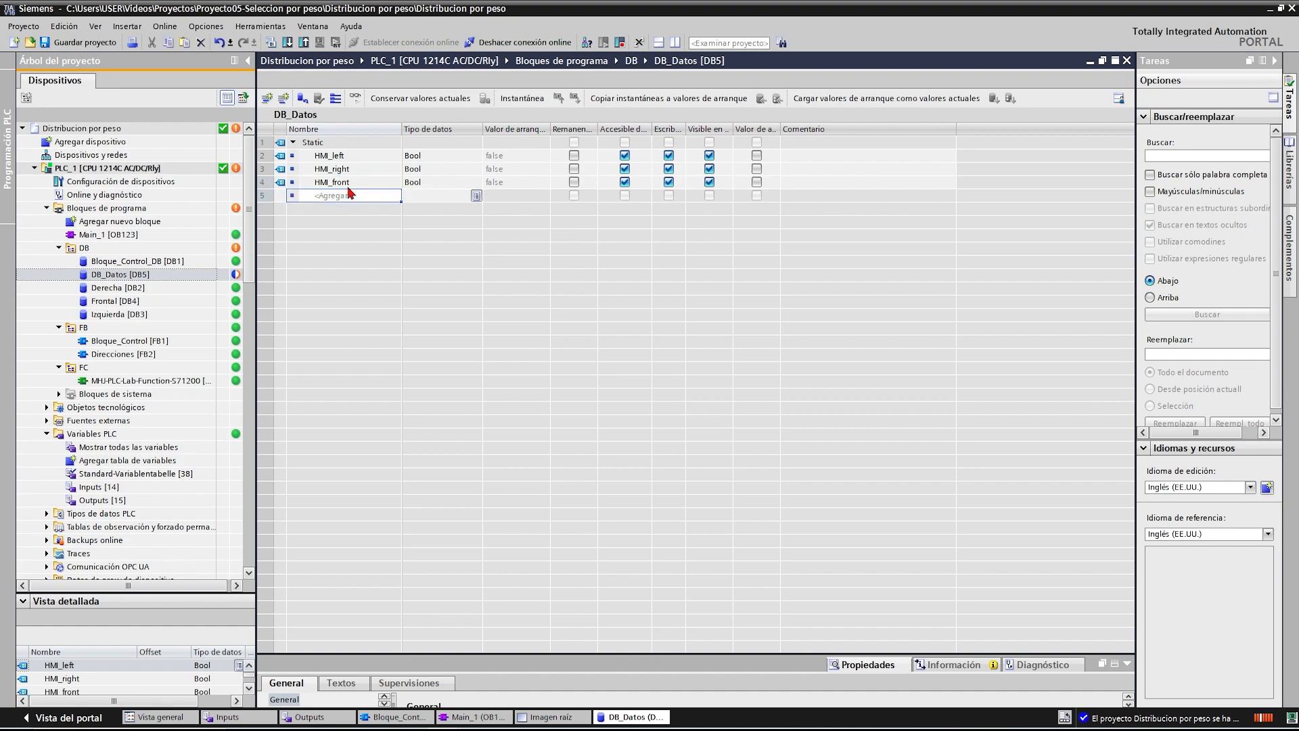
- Add the variable HMI_int to DB_Datos and set the data type of HMI_left, HMI_right, HMI_front and HMI_int to Int
text(HMI)
key(Return)
click(436, 157)
text(Int)
key(Return)
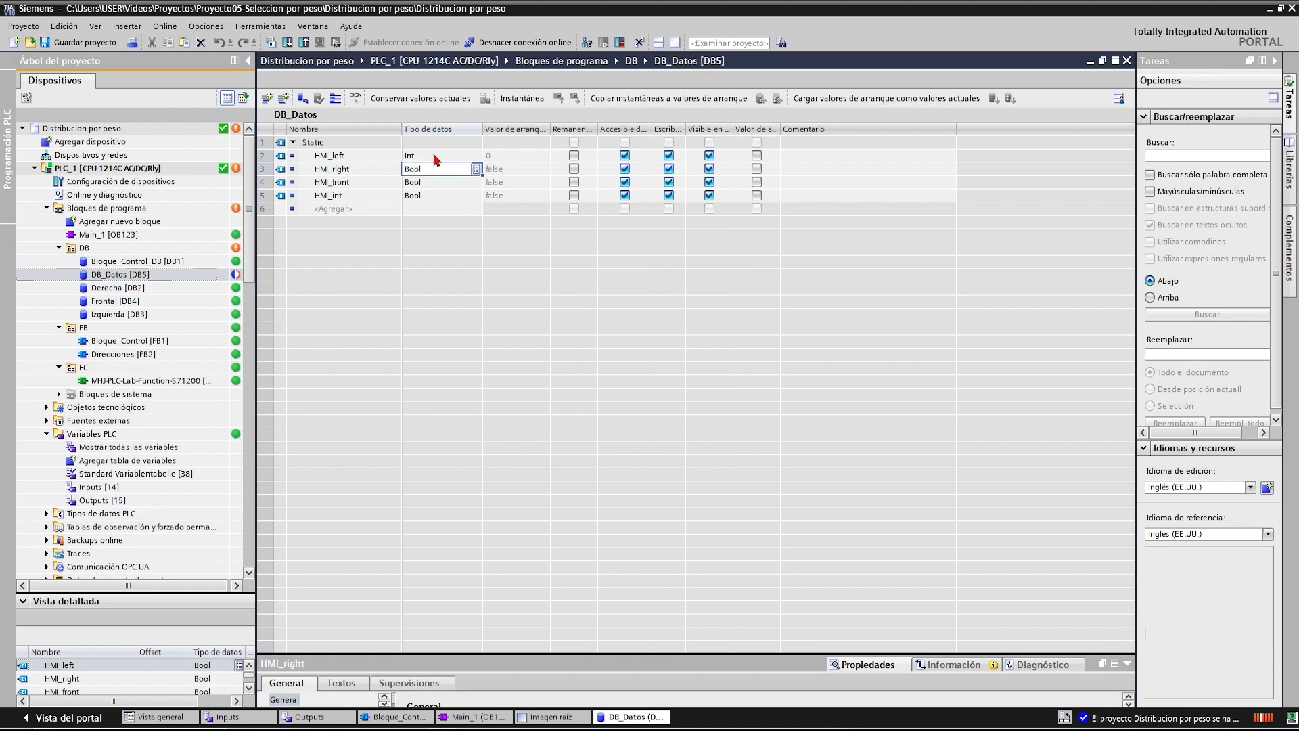
text(Int)
key(Return)
text(Int)
key(Return)
text(Int)
key(Return)
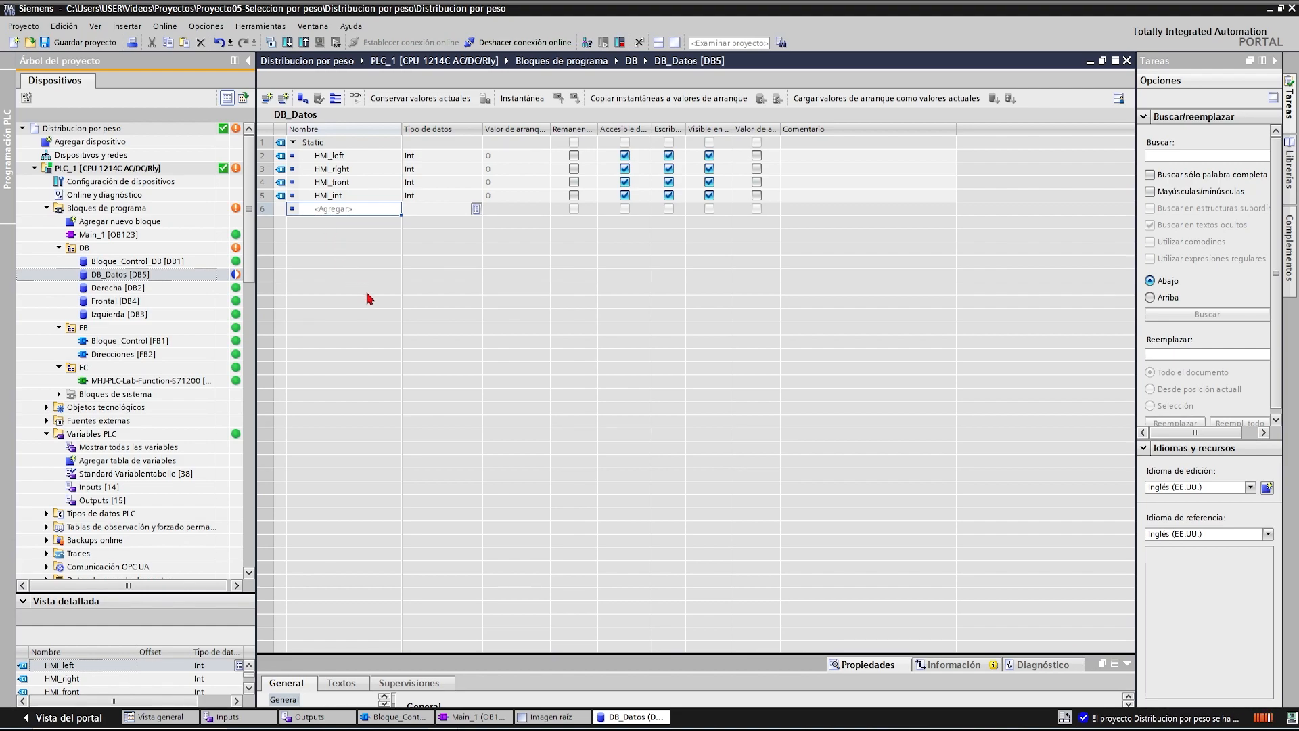
- Add the variables HMI_start, HMI_stop, HMI_reset and HMI_emergency to the DB_Datos data block
text(HMI_start)
key(Return)
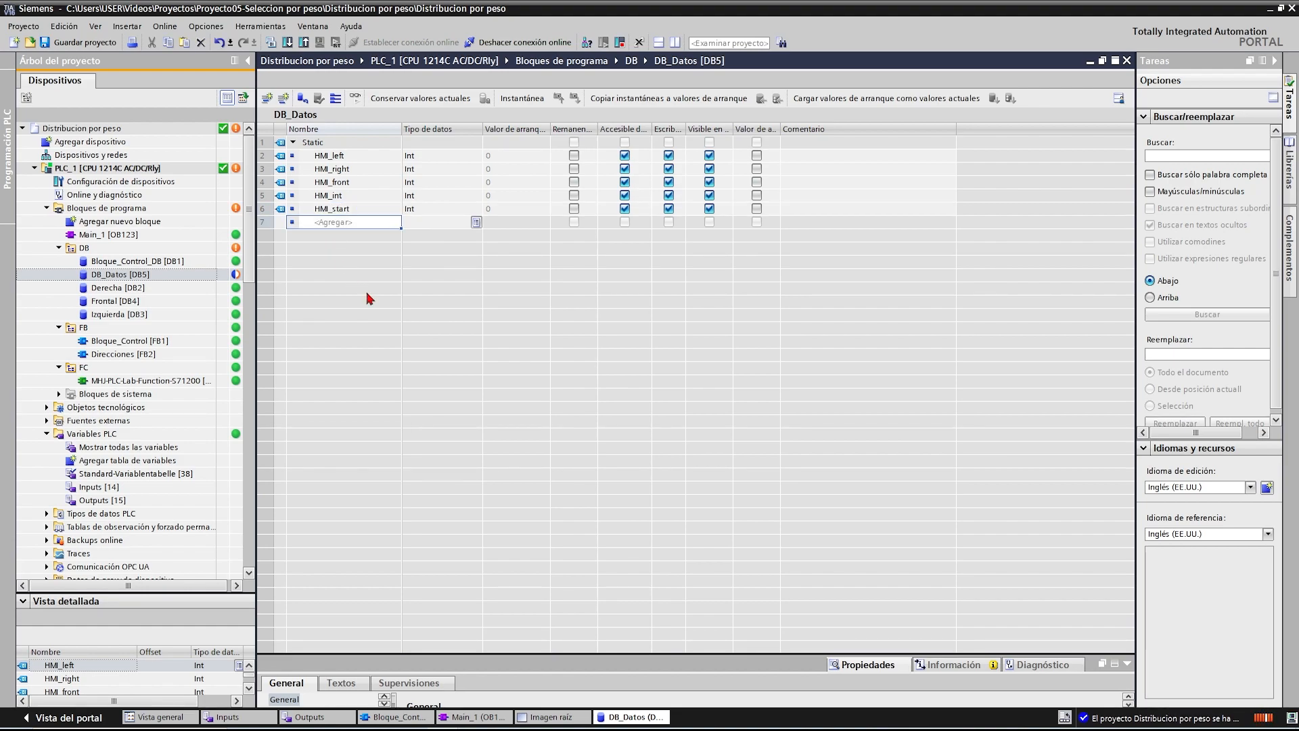
text(HMI_stop)
key(Return)
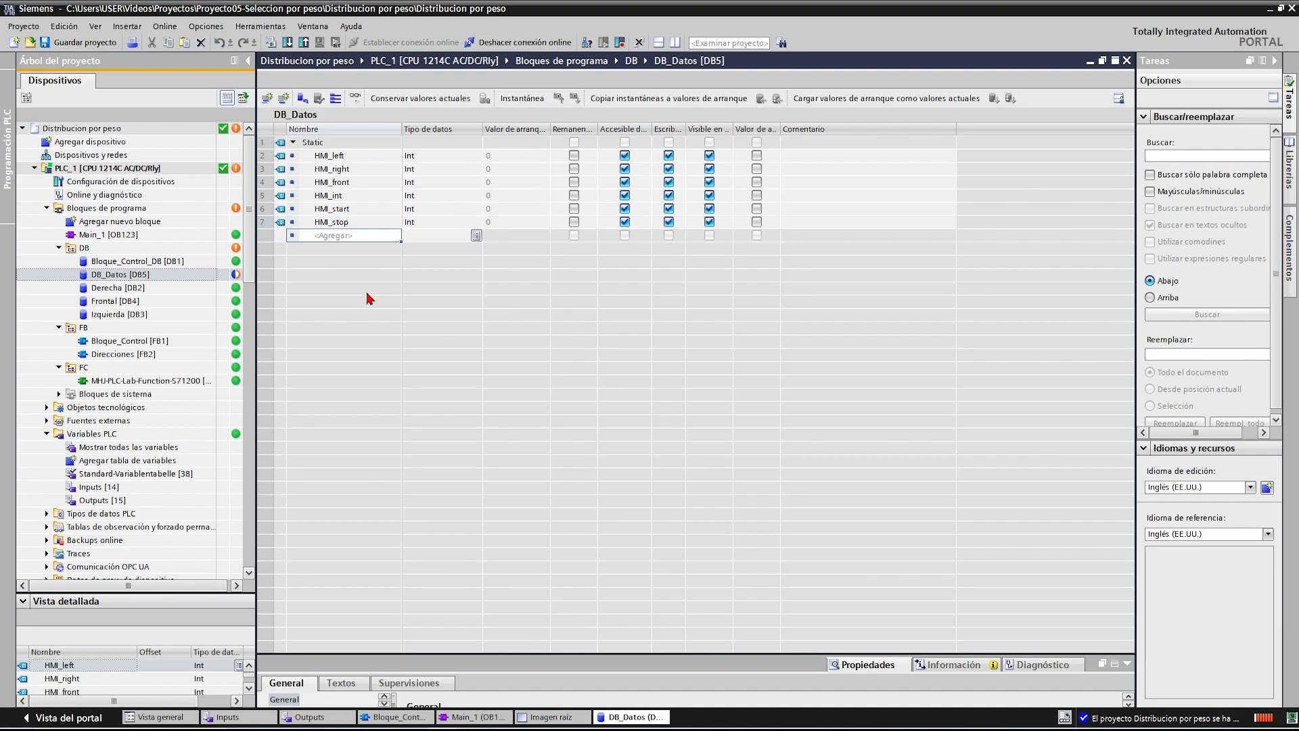
text(_reset)
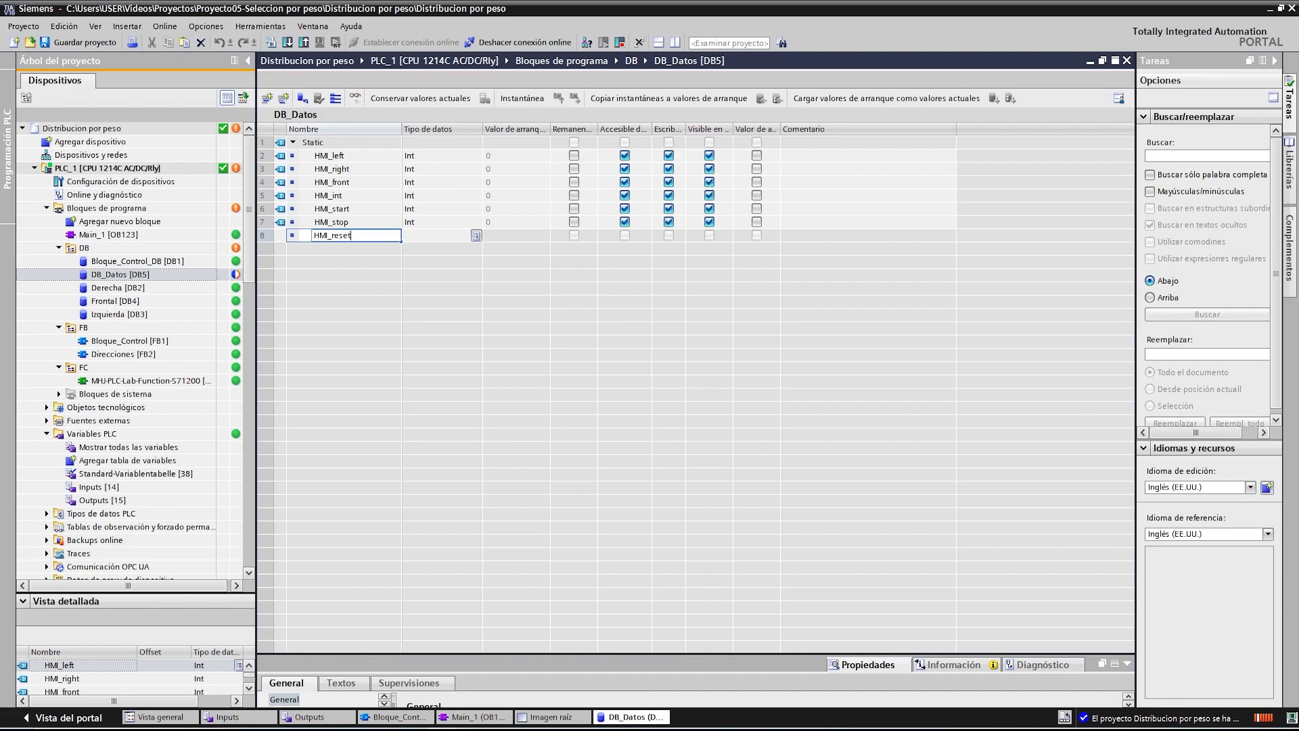
key(Return)
text(HMI_emergency)
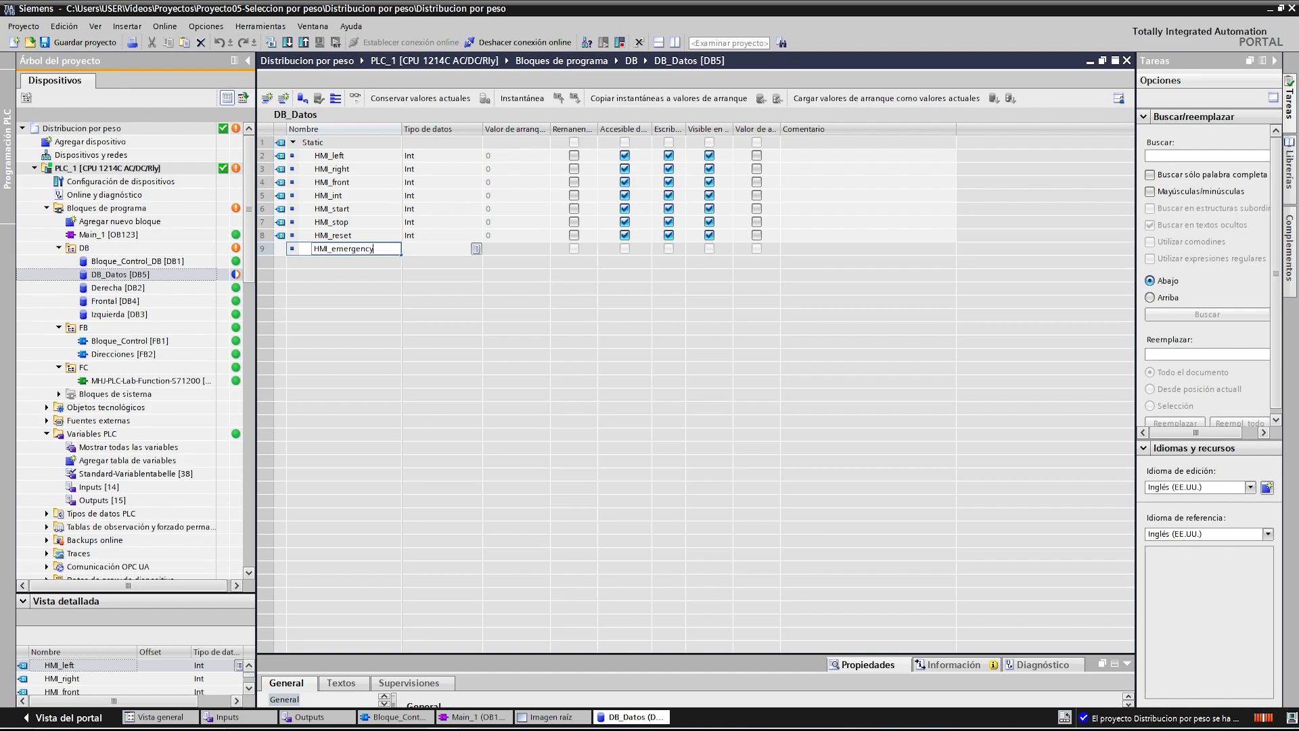
key(Return)
- Set the data type of HMI_start, HMI_stop, HMI_reset and HMI_emergency to Bool
click(413, 210)
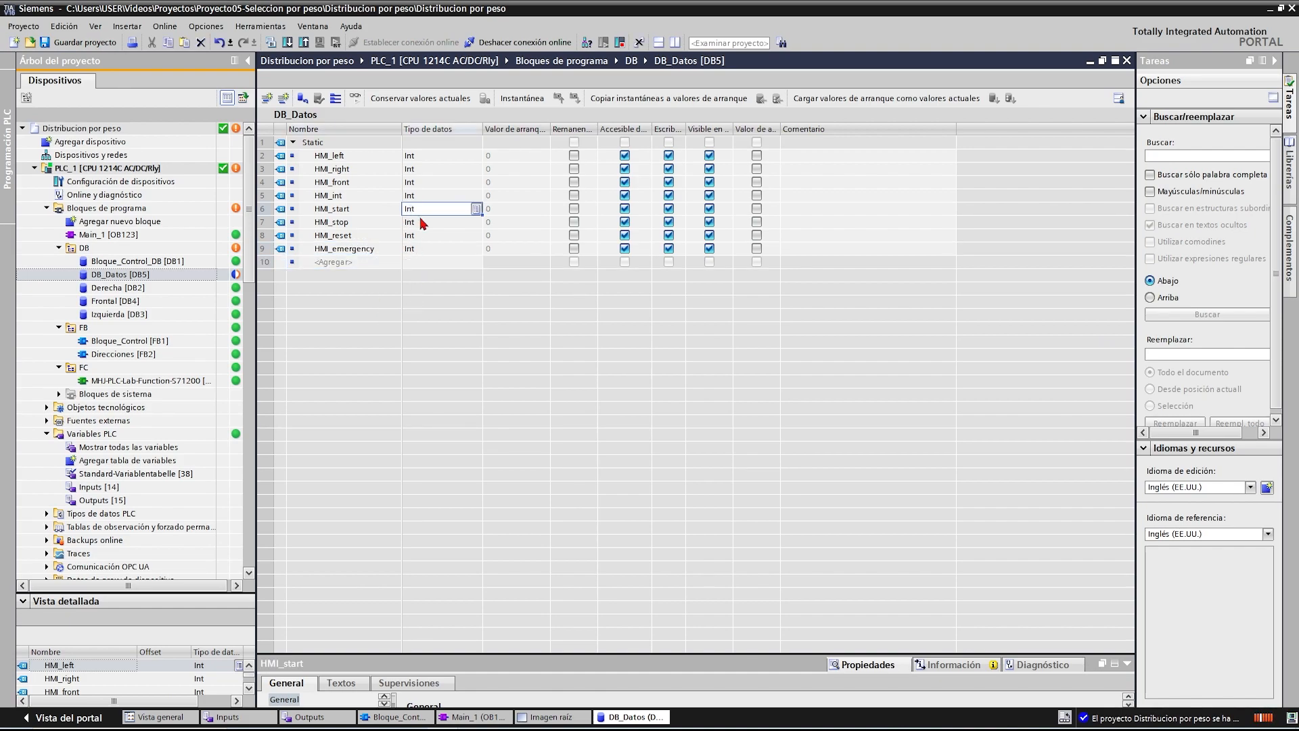
text(bool)
key(Return)
drag(481, 214, 482, 251)
click(729, 412)
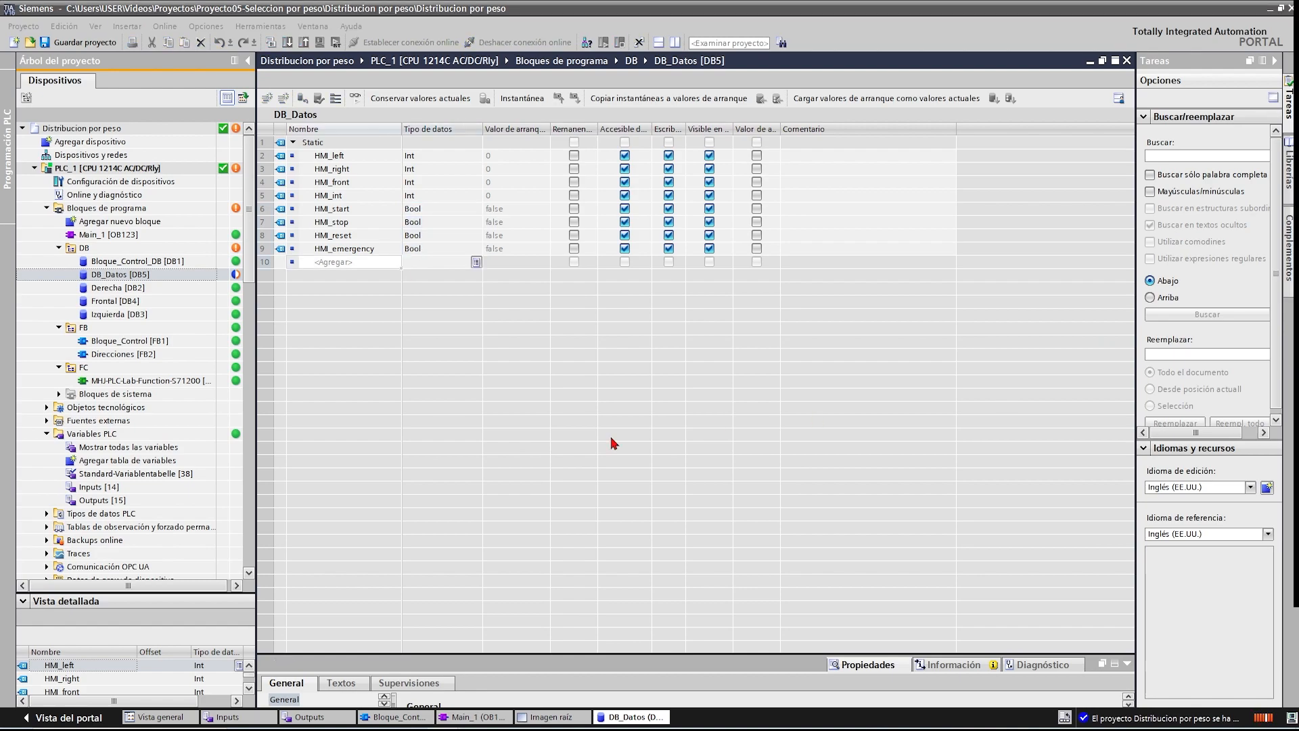
- Show DB_Datos and the HMI root screen side by side, narrowing the project tree and the data block to give the screen more room
click(679, 43)
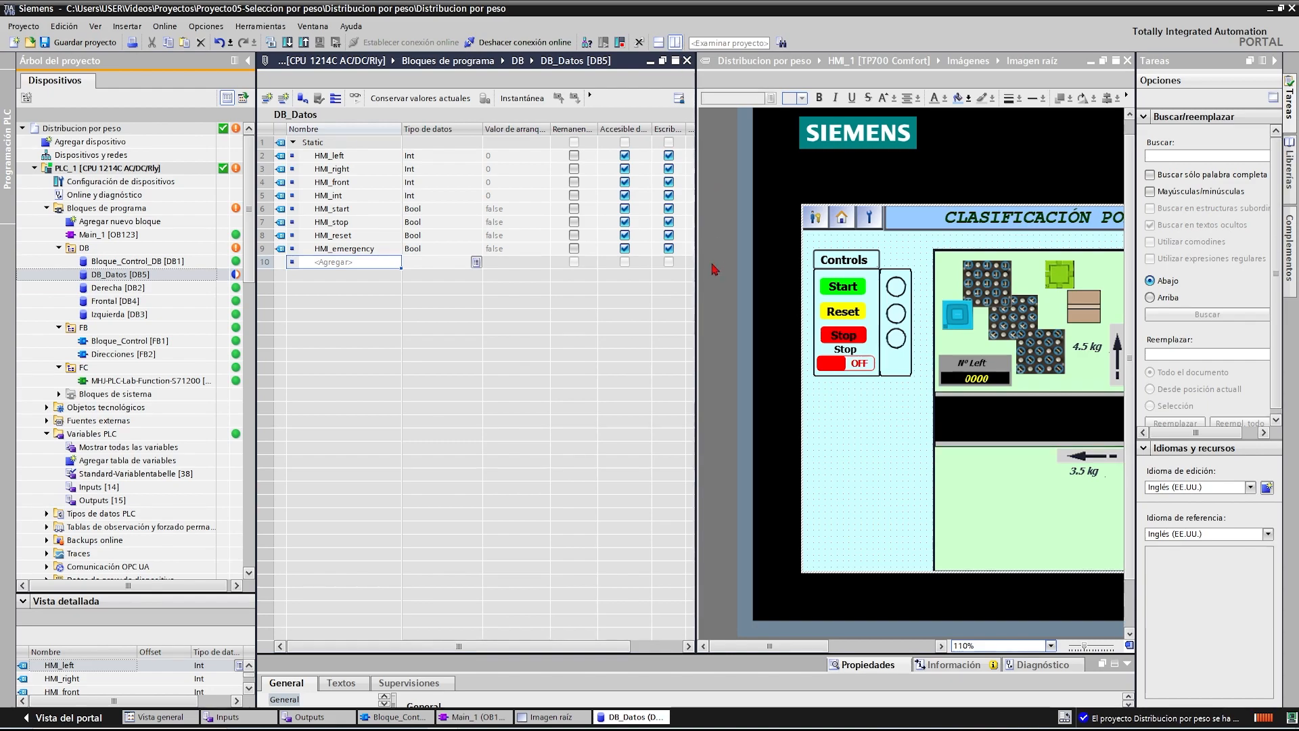
drag(256, 321, 211, 321)
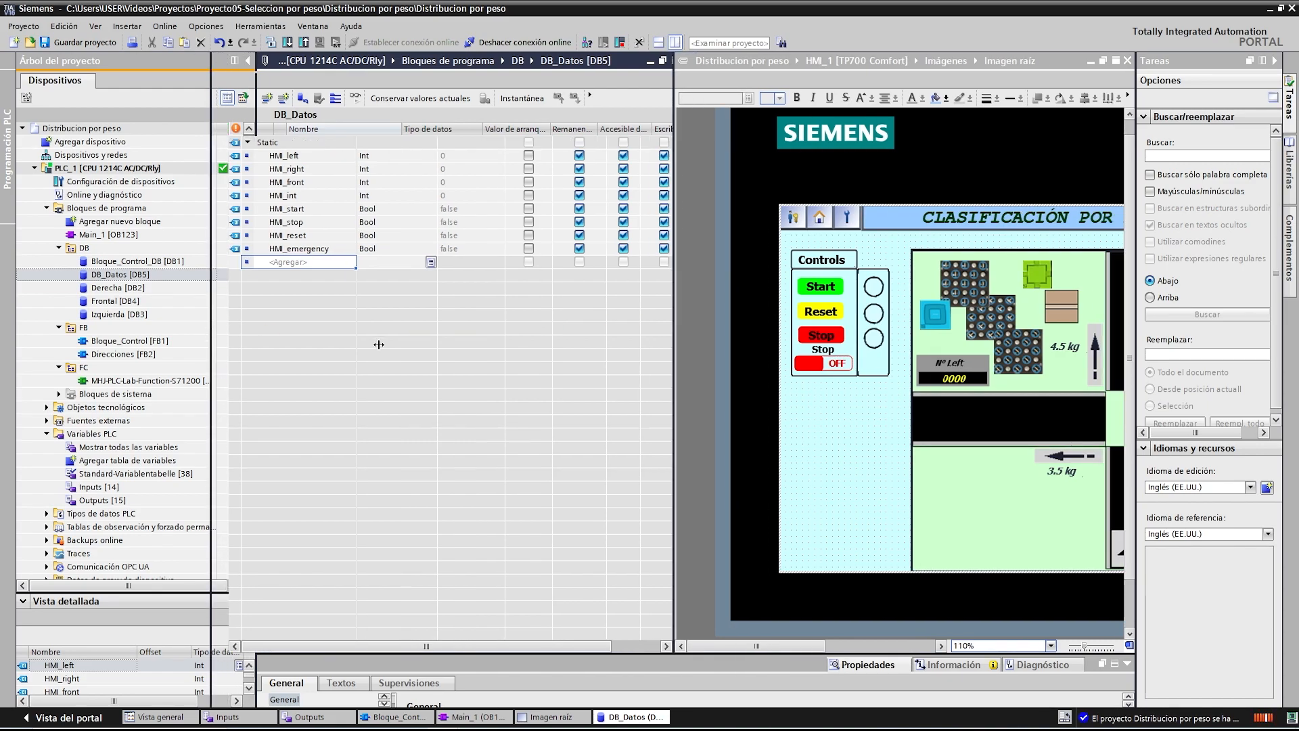
drag(675, 333, 514, 335)
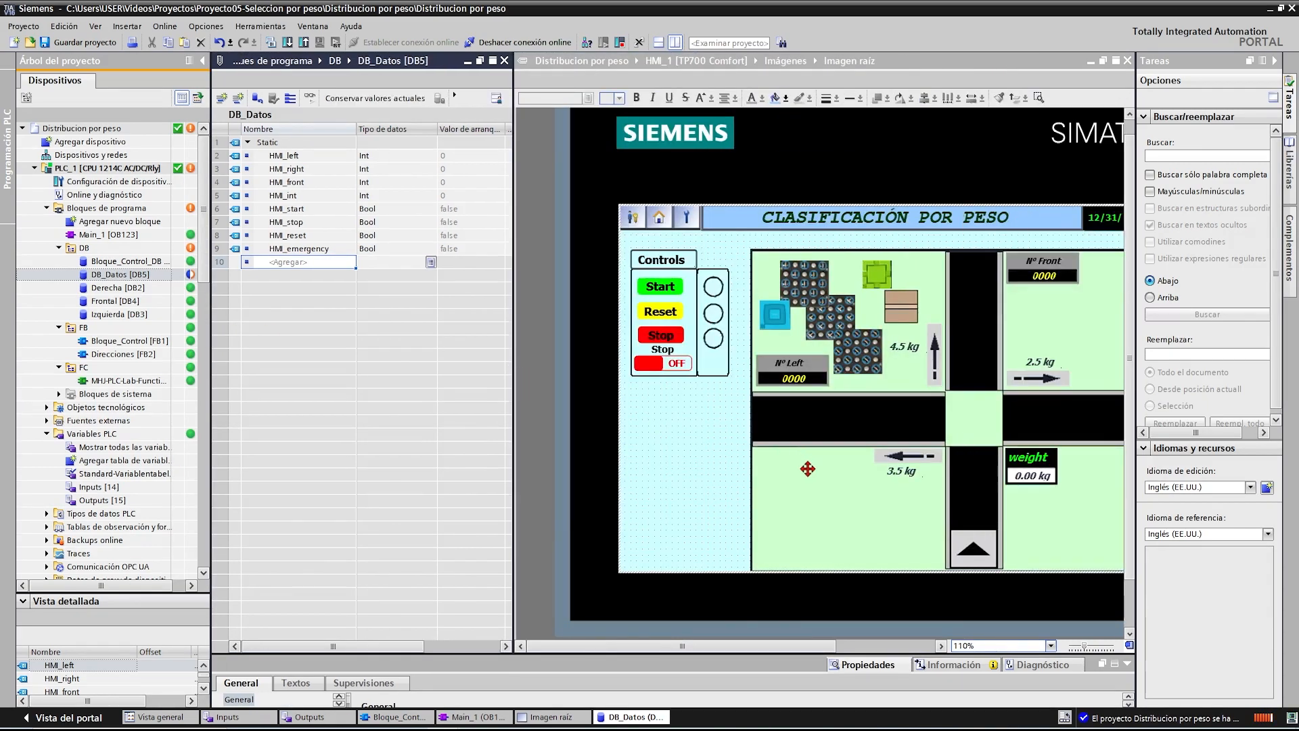
- Place the green, blue and brown box graphics at the crossing ends of the left, right and front conveyors on the HMI screen
click(808, 467)
drag(753, 646, 831, 646)
drag(617, 316, 825, 416)
drag(755, 316, 865, 419)
drag(725, 278, 785, 419)
click(859, 410)
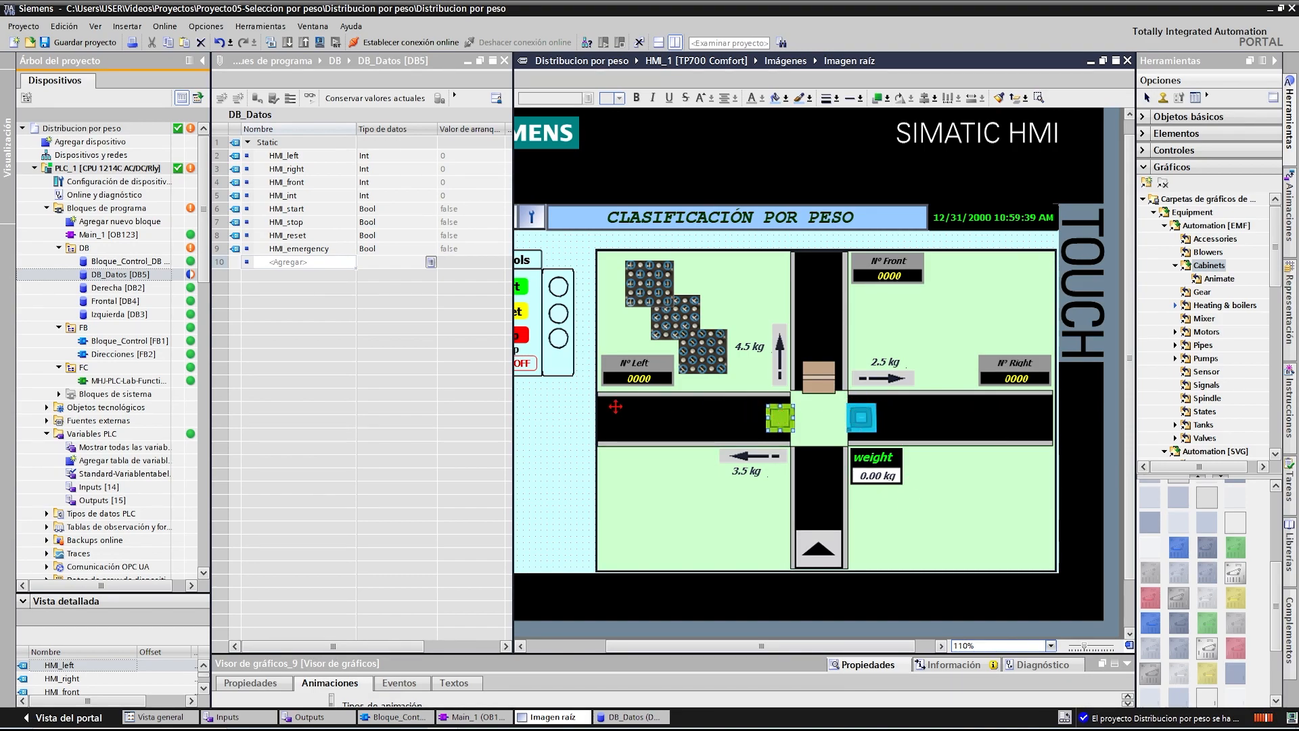
drag(820, 372, 822, 373)
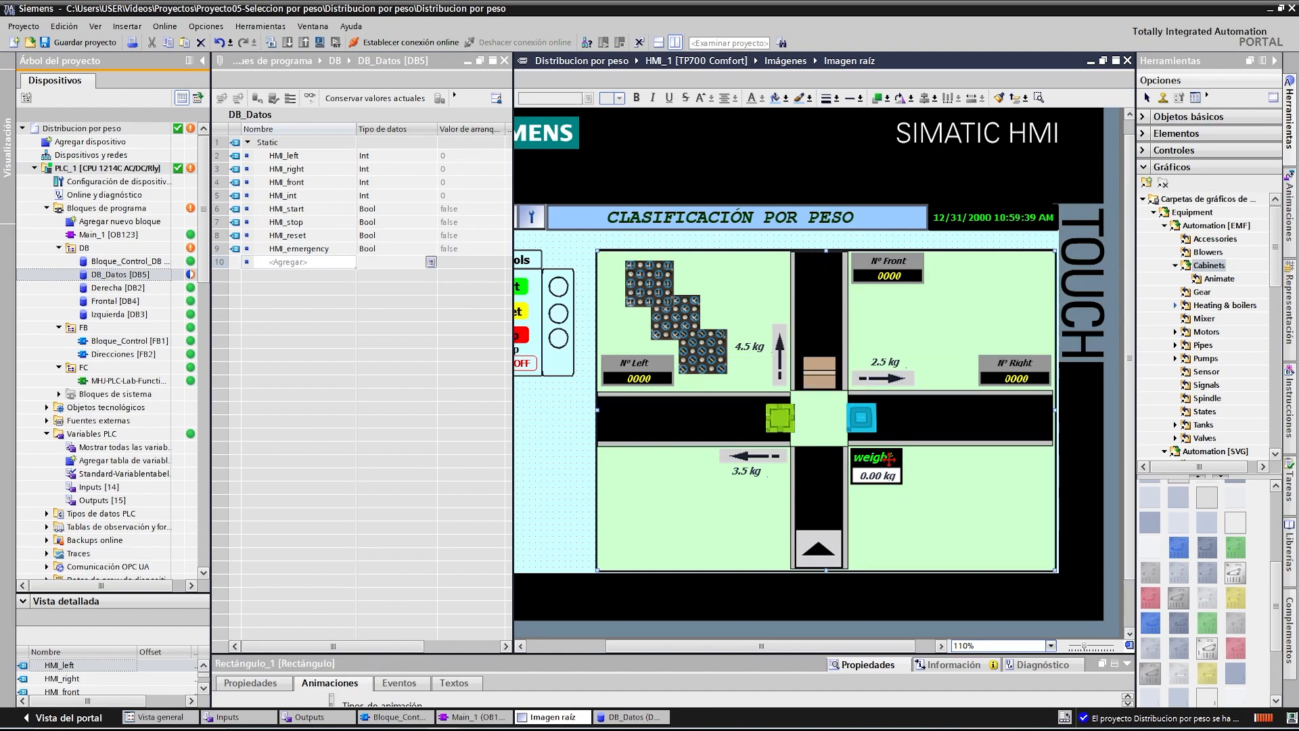
click(780, 418)
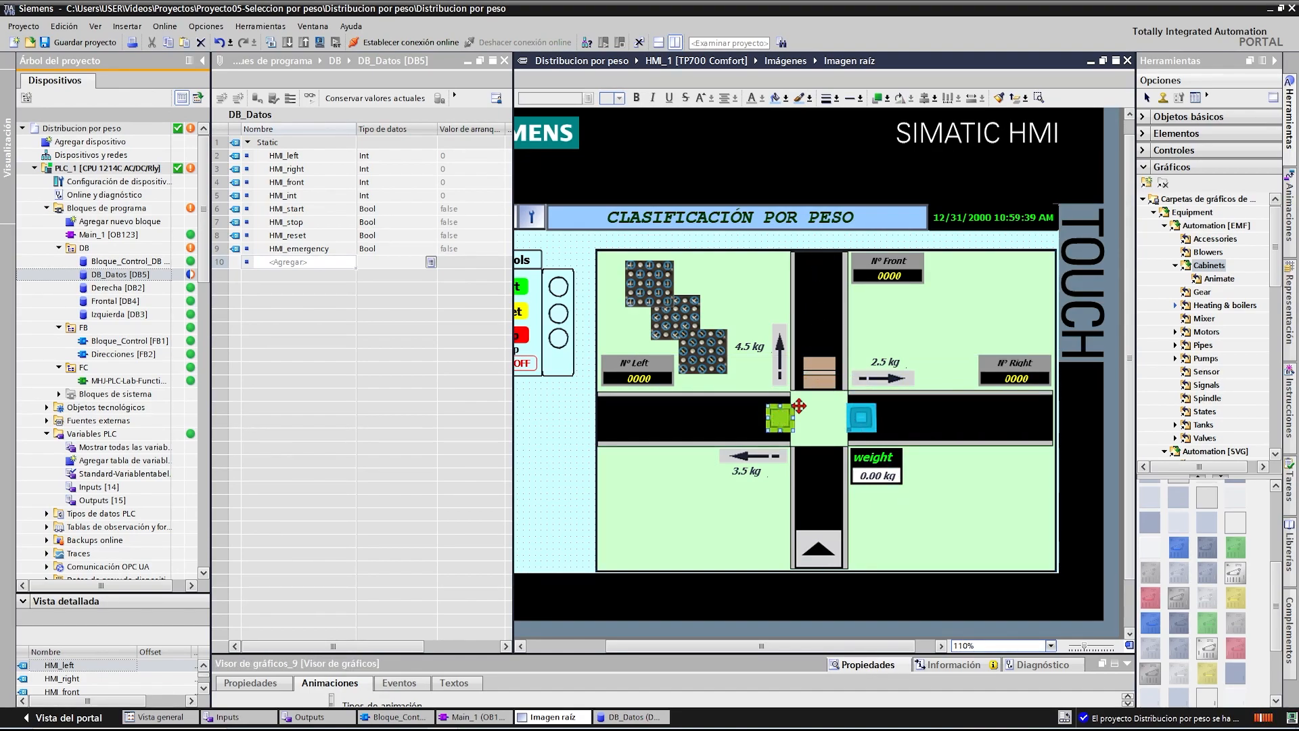
click(818, 372)
click(780, 418)
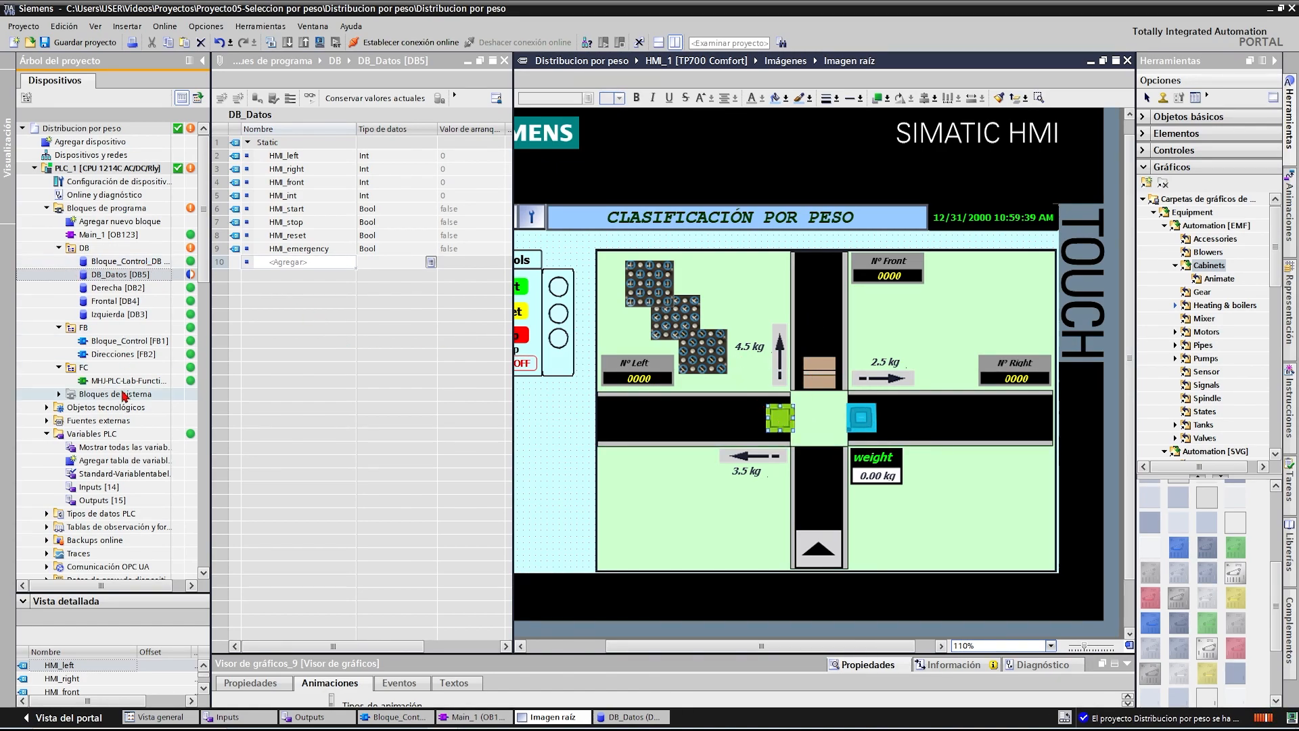
- Open the Direcciones function block and title its Segment 2 "HMI-logica"
click(112, 353)
double_click(109, 354)
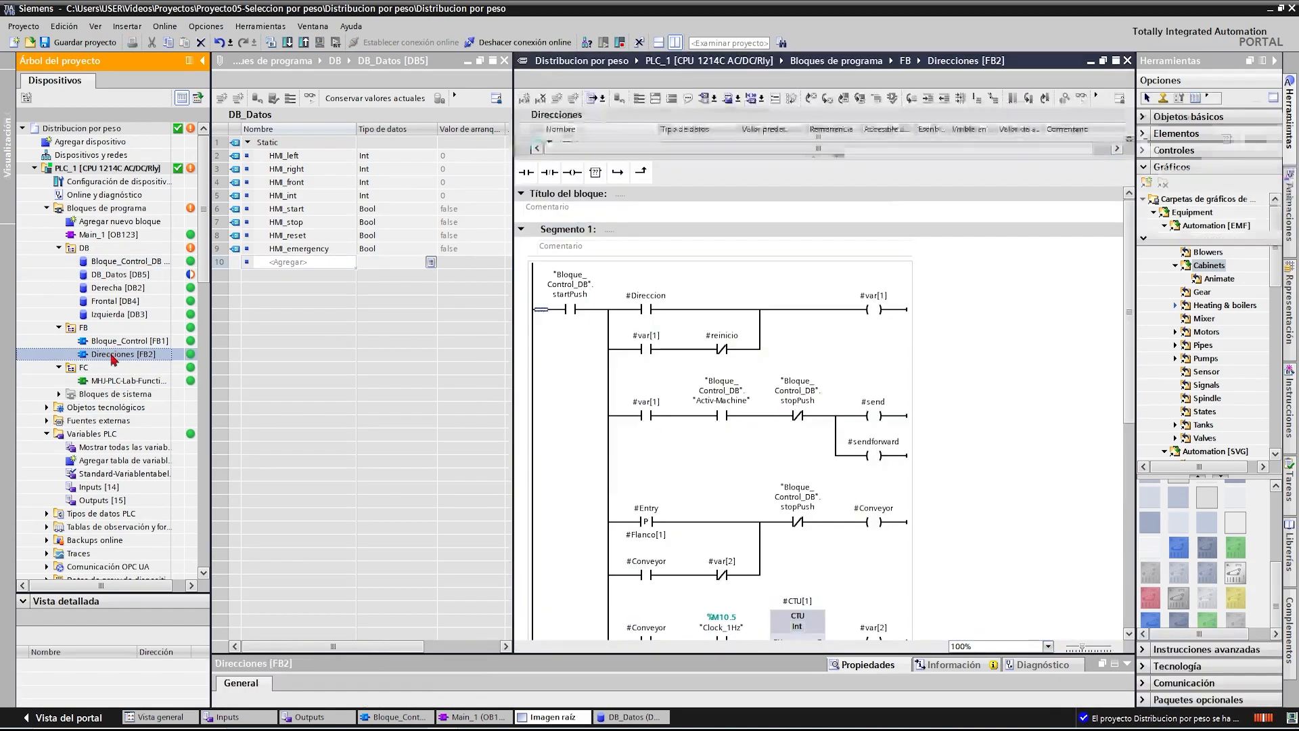
scroll(817, 392, down, 5)
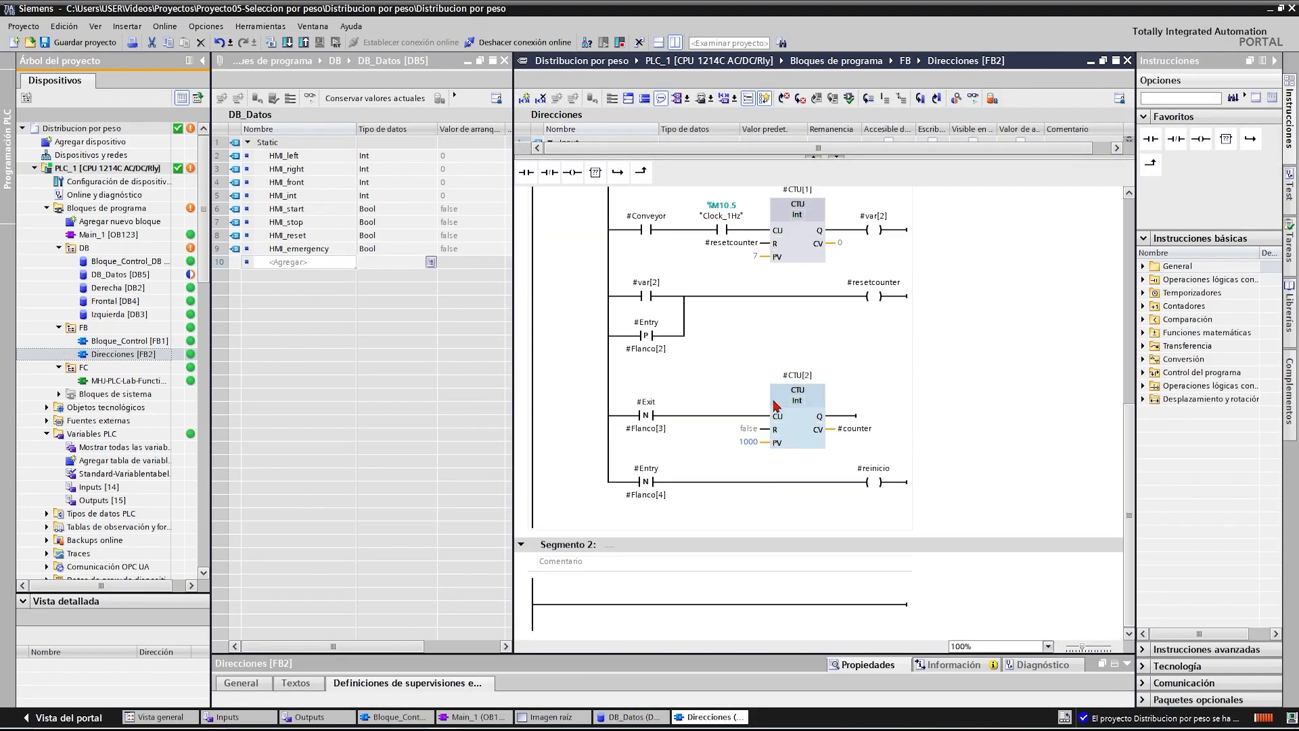
click(619, 544)
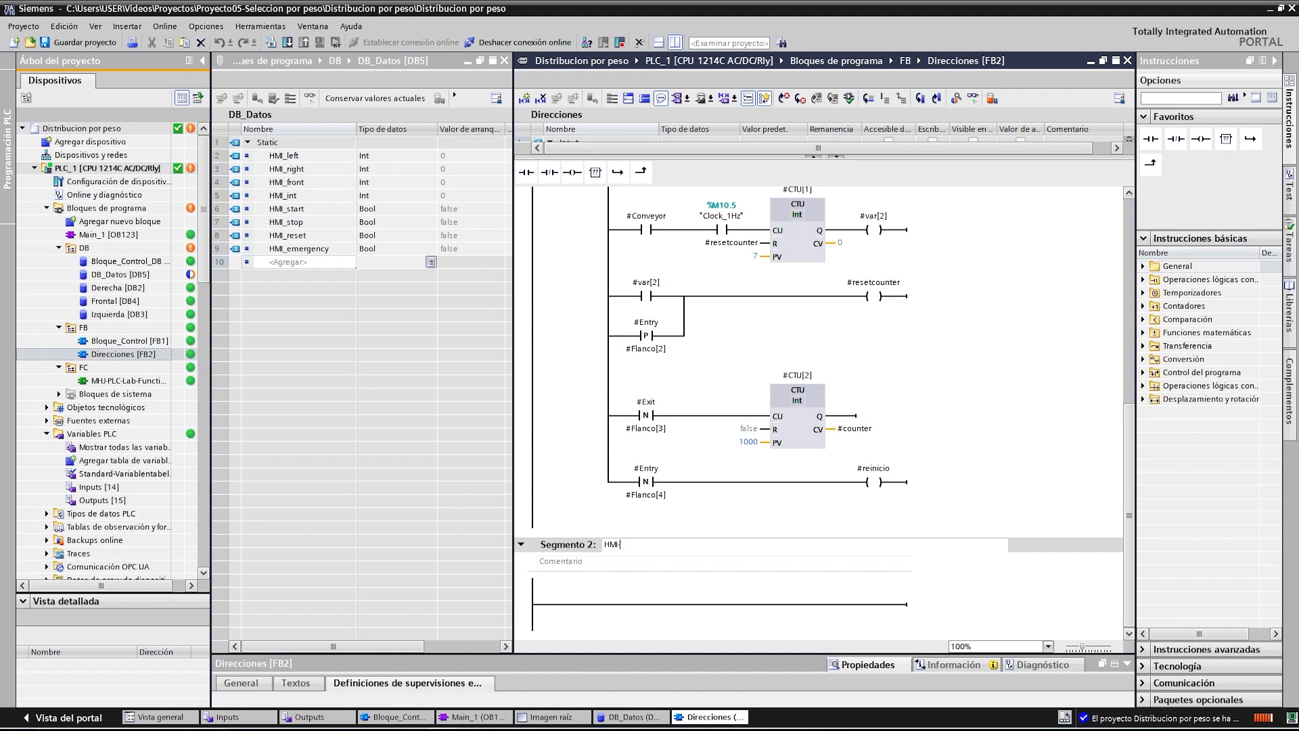
click(999, 593)
click(579, 612)
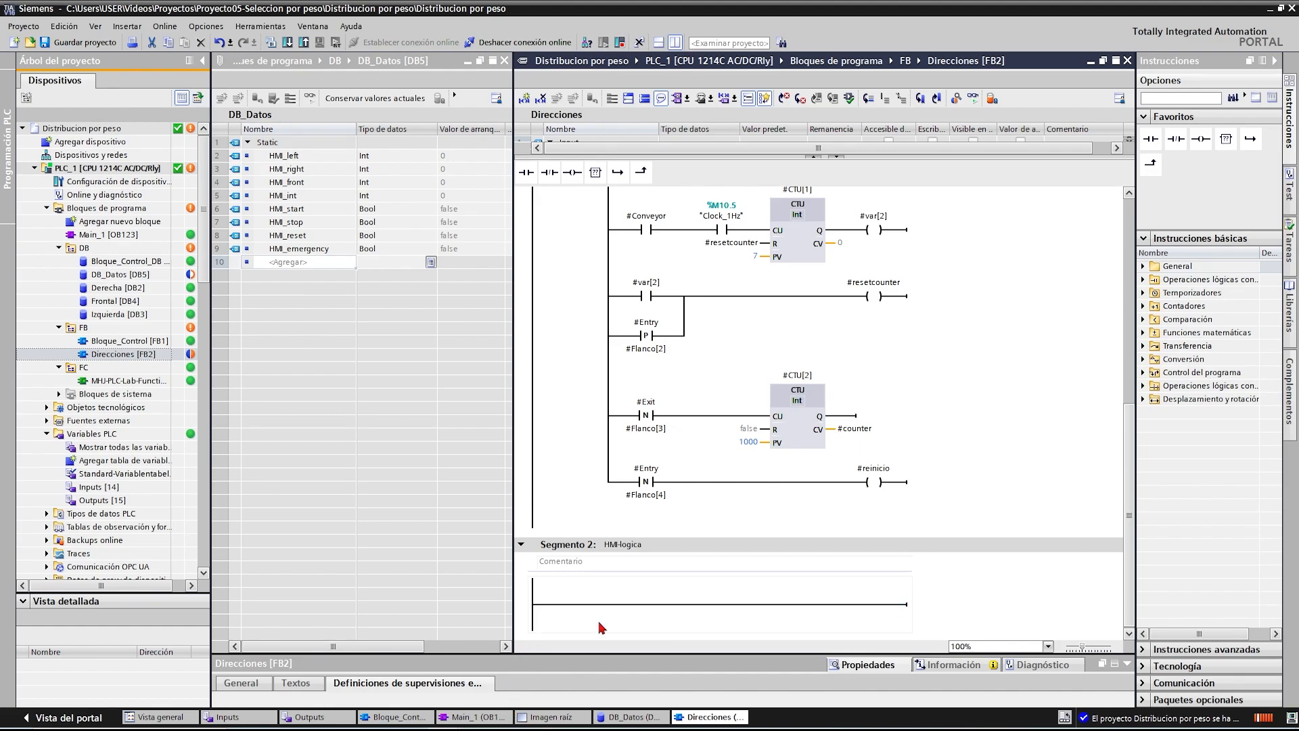
- Switch to Factory IO, examine the roller sorter and entry sensors where the conveyors meet, and return to the Direcciones block
key(alt+Tab)
drag(1000, 542, 1075, 433)
scroll(1079, 406, up, 5)
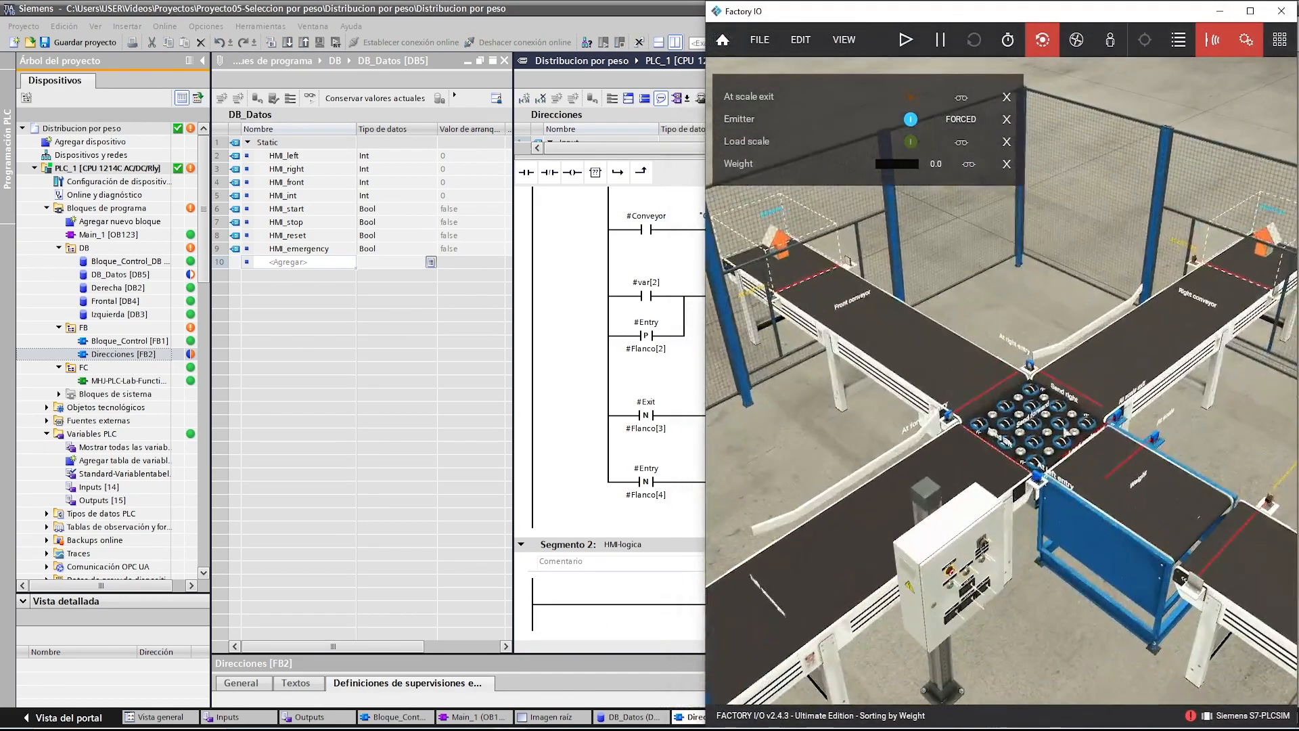
scroll(1057, 397, up, 3)
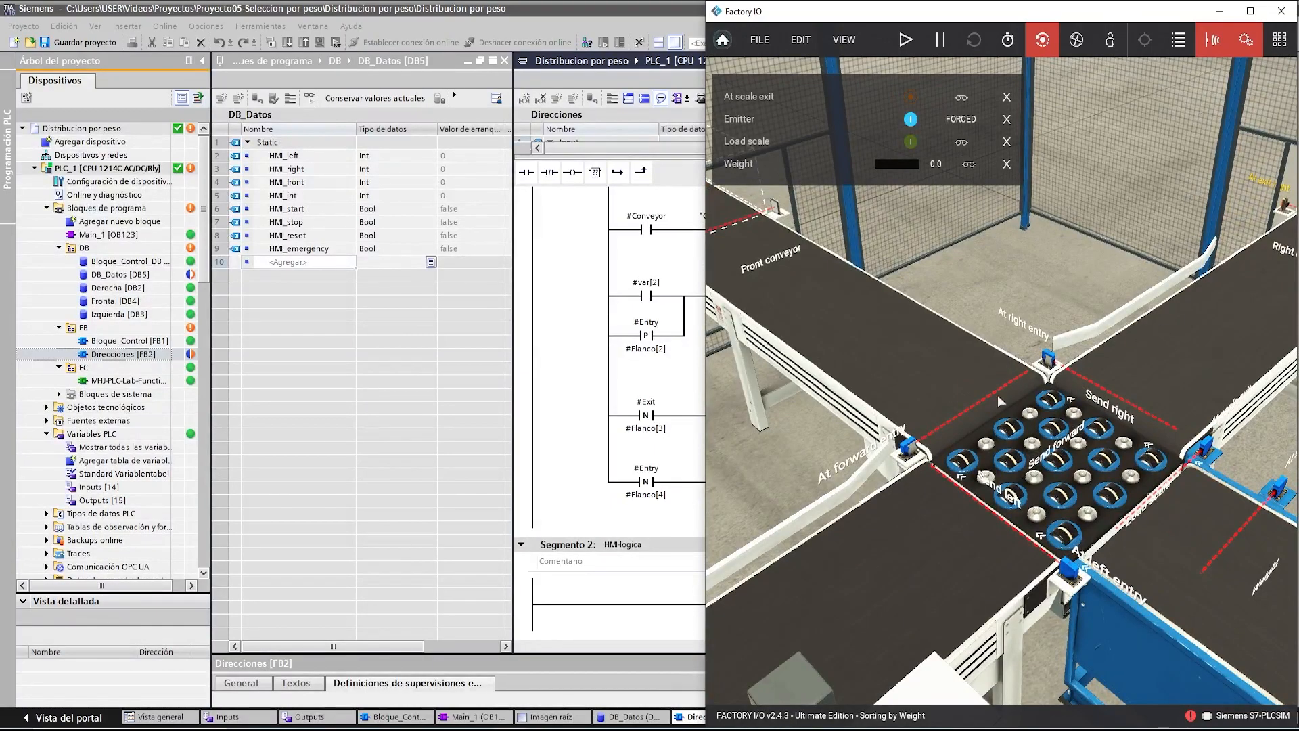
click(1220, 11)
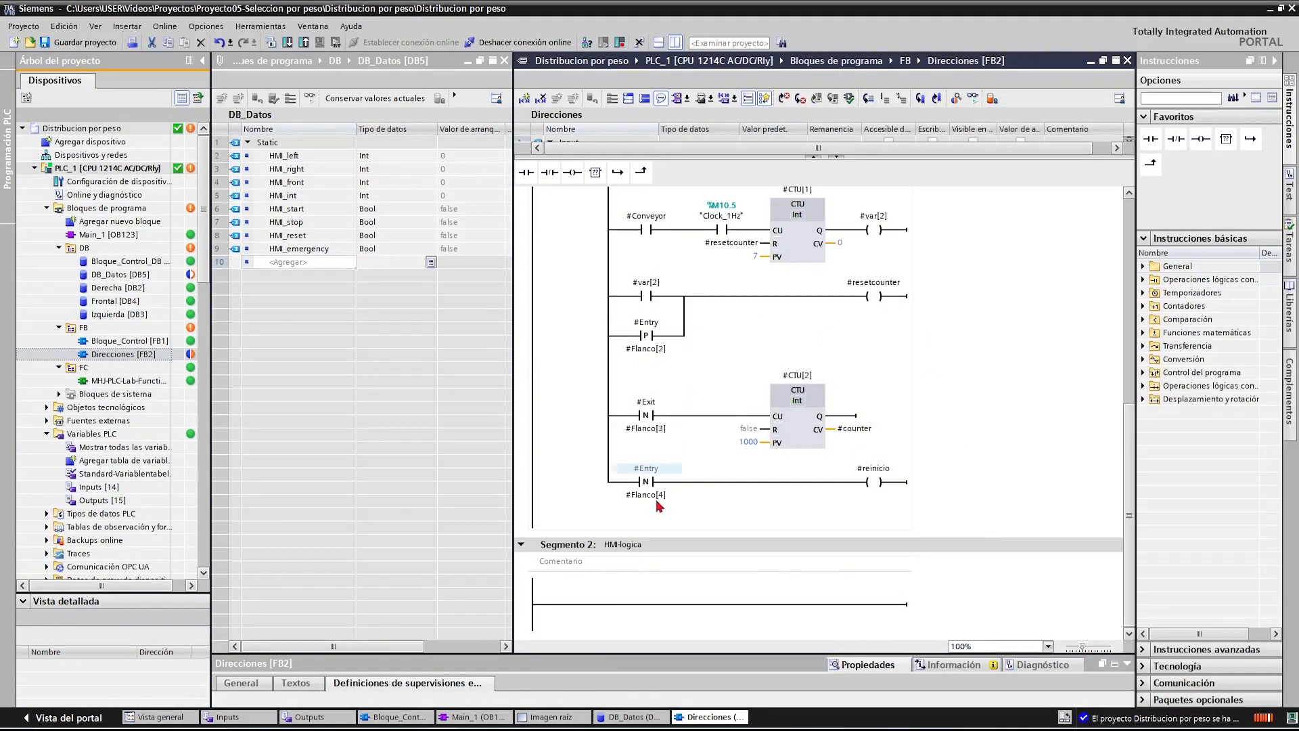
- Insert a normally open contact in Segment 2 of Direcciones and assign it the operand #Entry
click(561, 610)
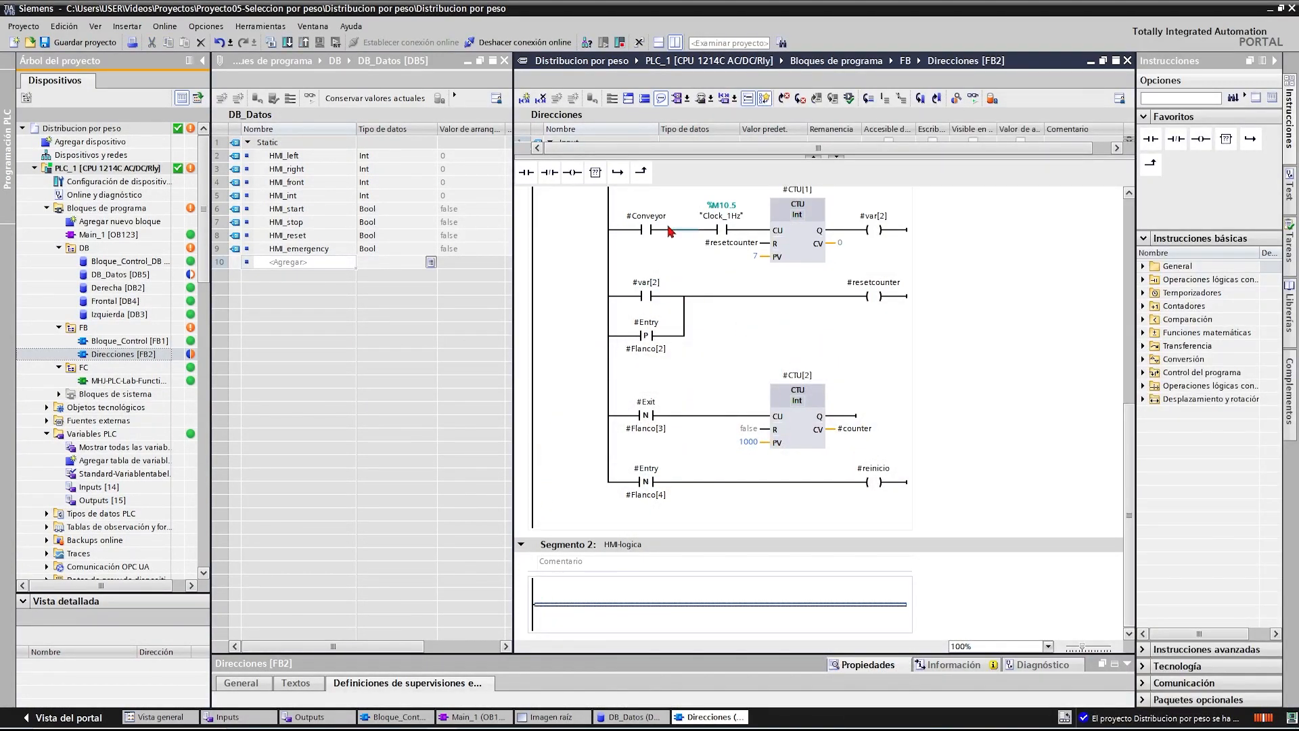
click(526, 172)
scroll(879, 298, up, 4)
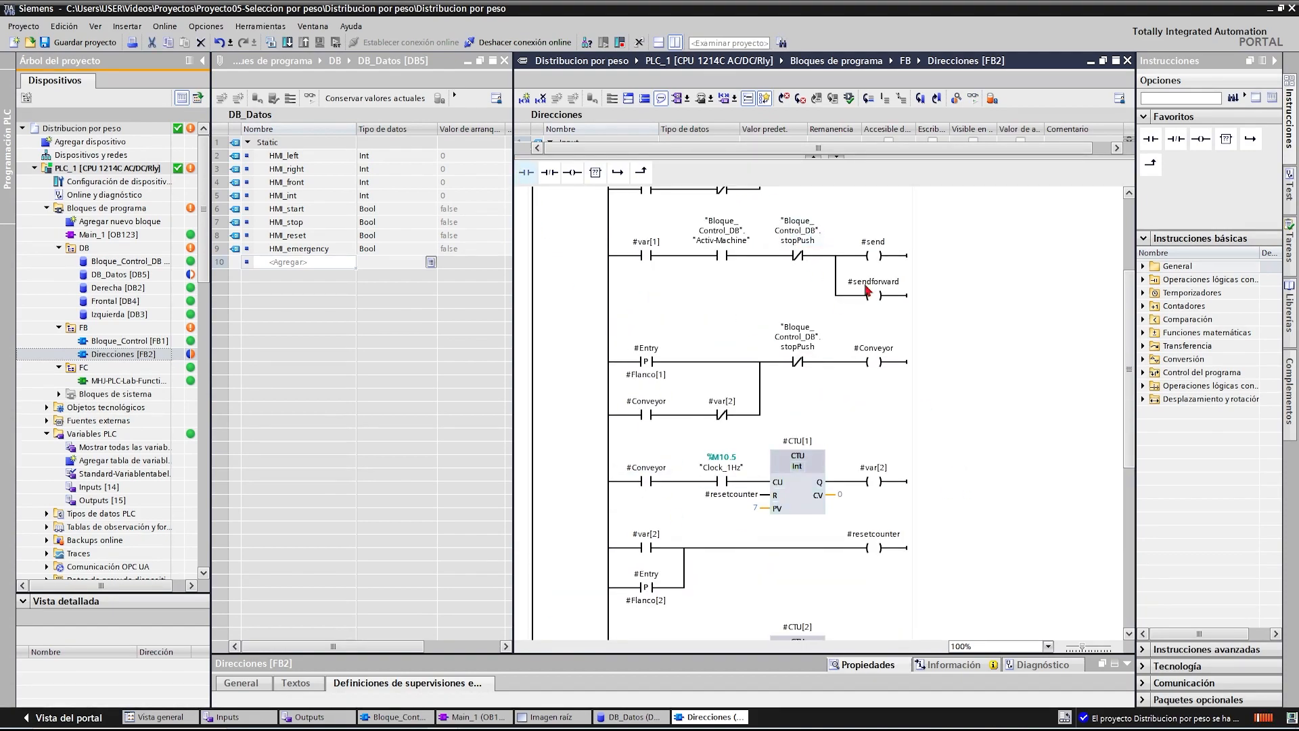
scroll(881, 294, up, 3)
scroll(711, 333, down, 8)
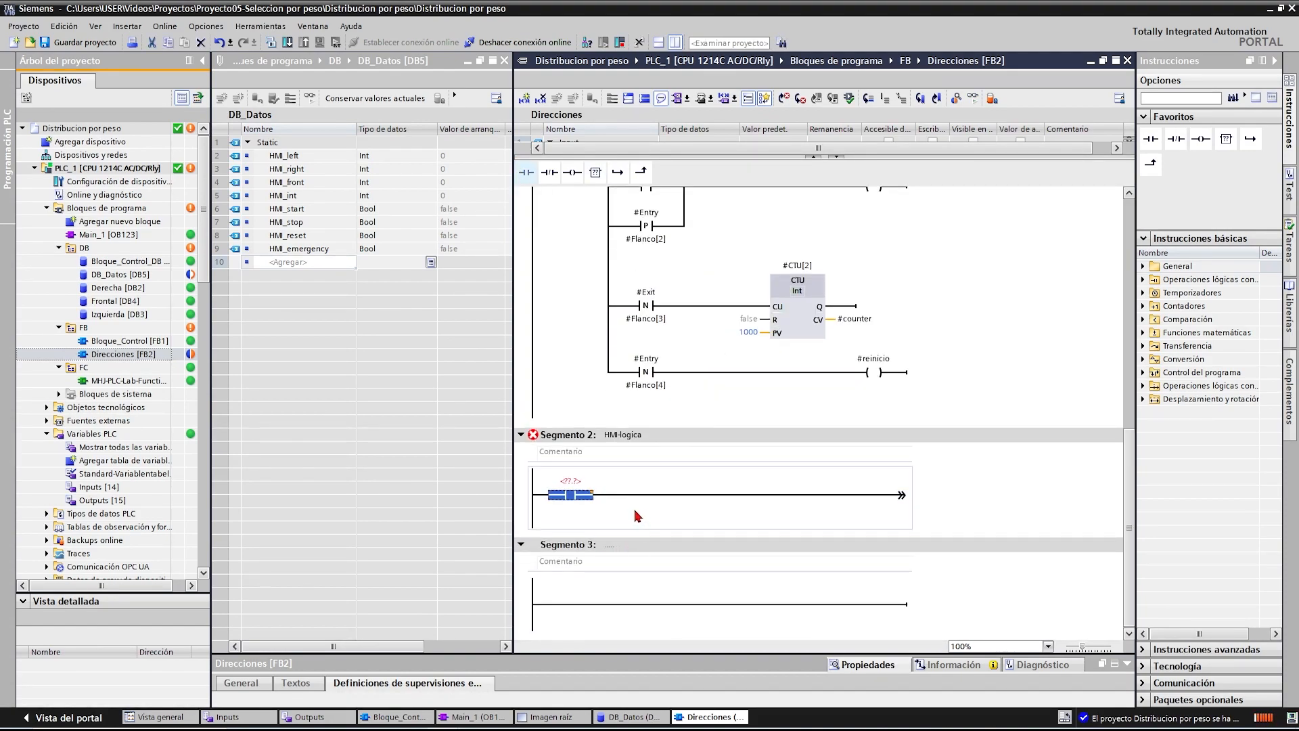
click(569, 480)
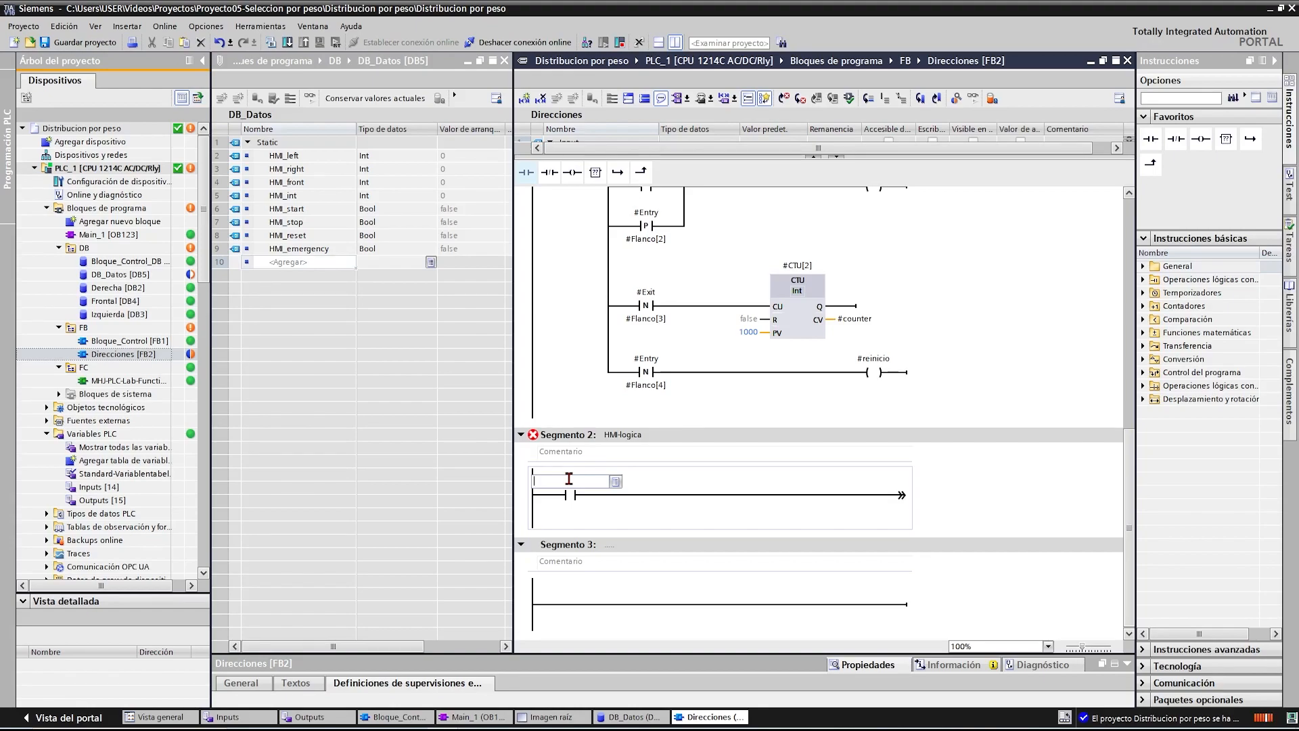
text(Entry)
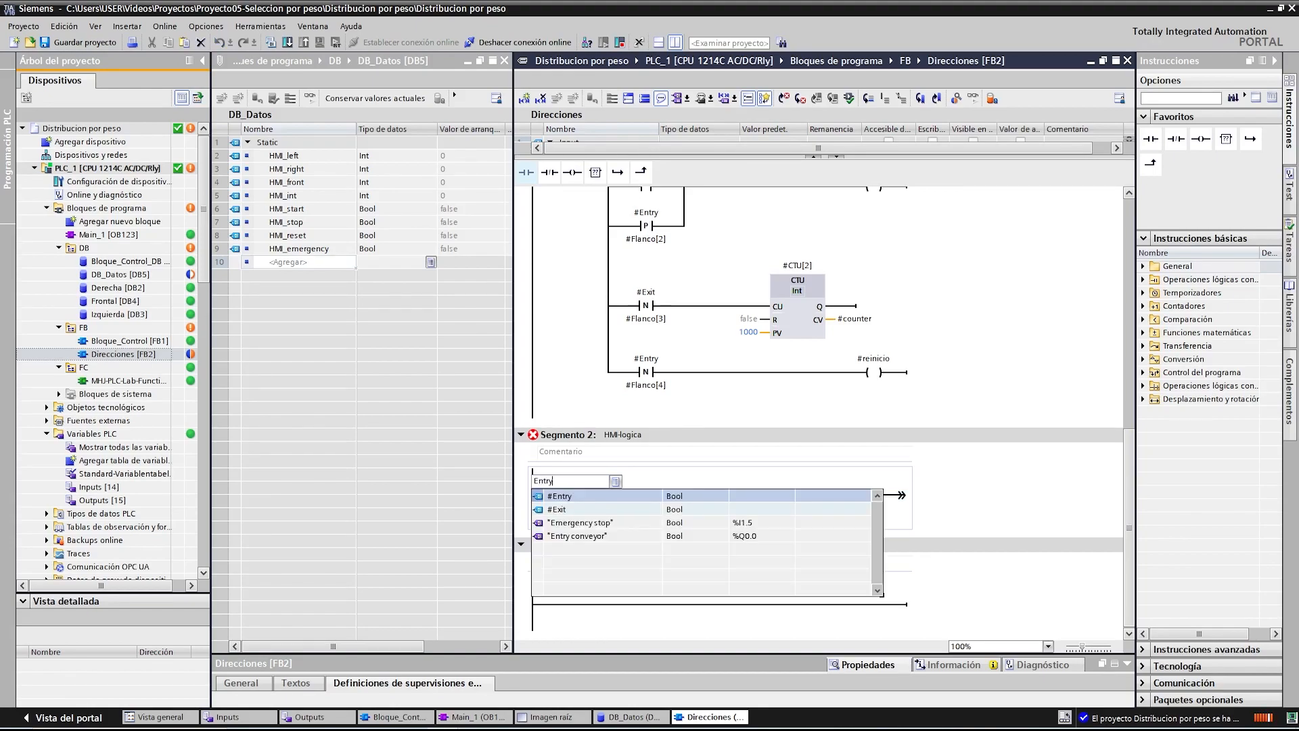
click(580, 502)
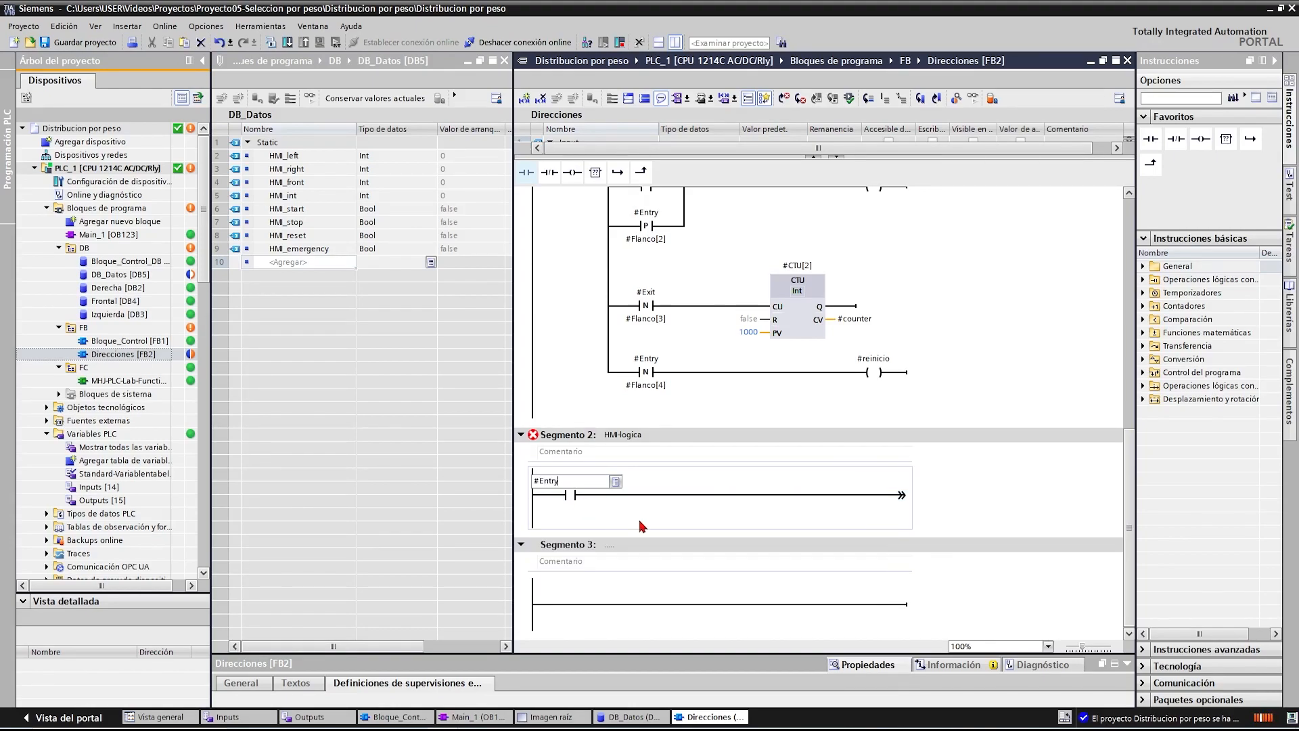
- Change the #Entry contact in Segment 2 to a rising-edge contact and assign #Flanco[5] as its edge memory bit
double_click(571, 497)
click(587, 496)
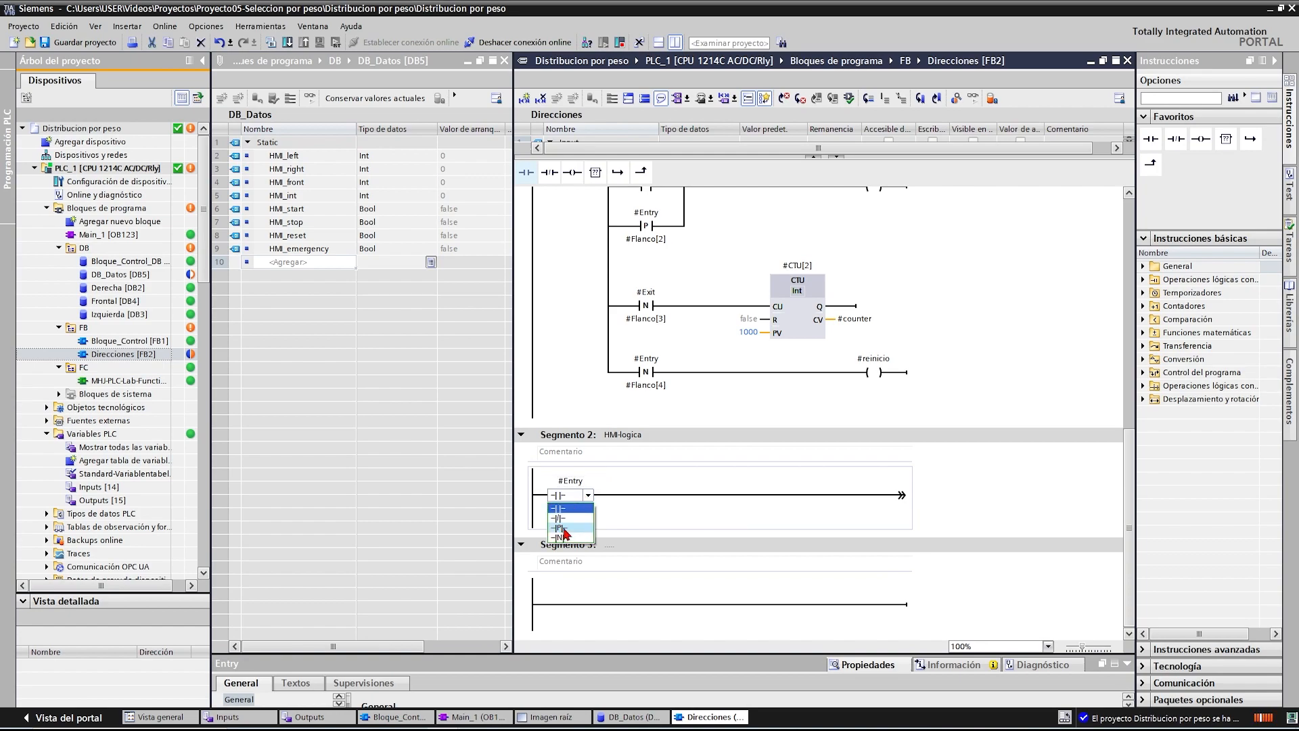
click(563, 530)
click(592, 510)
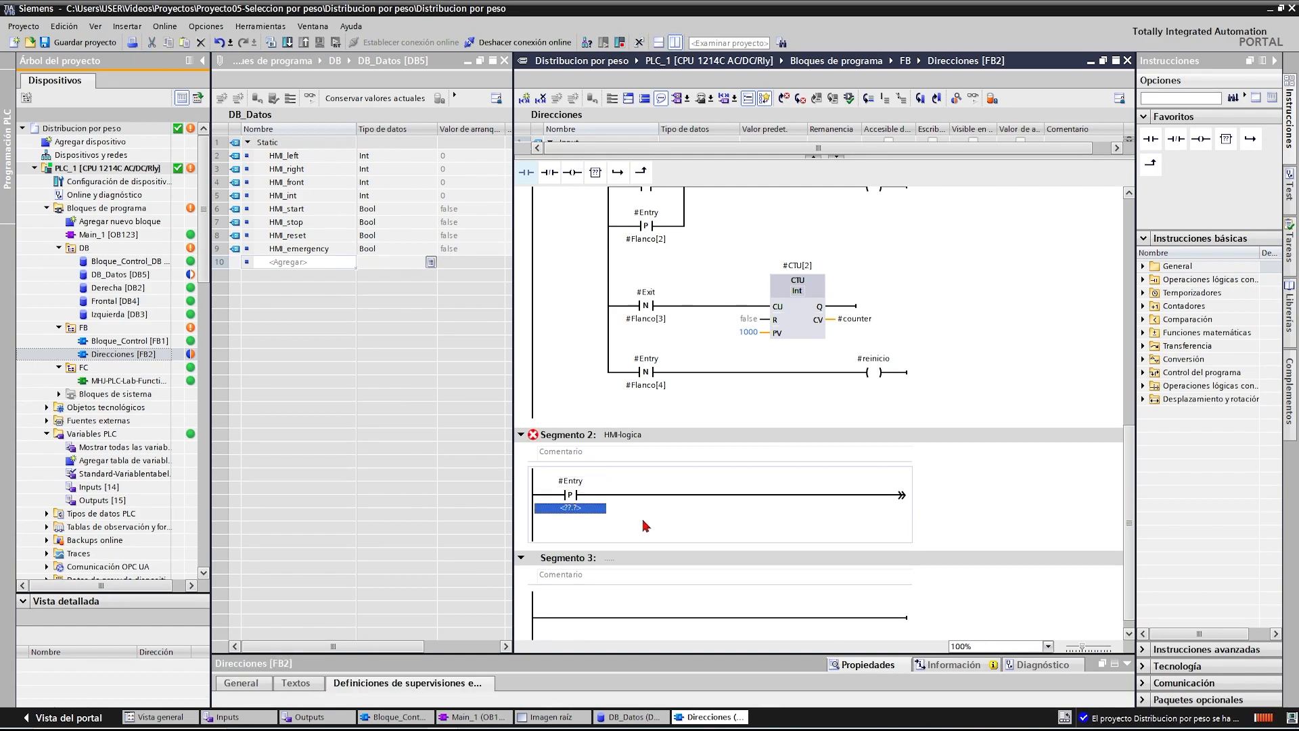
text(#Flanco[)
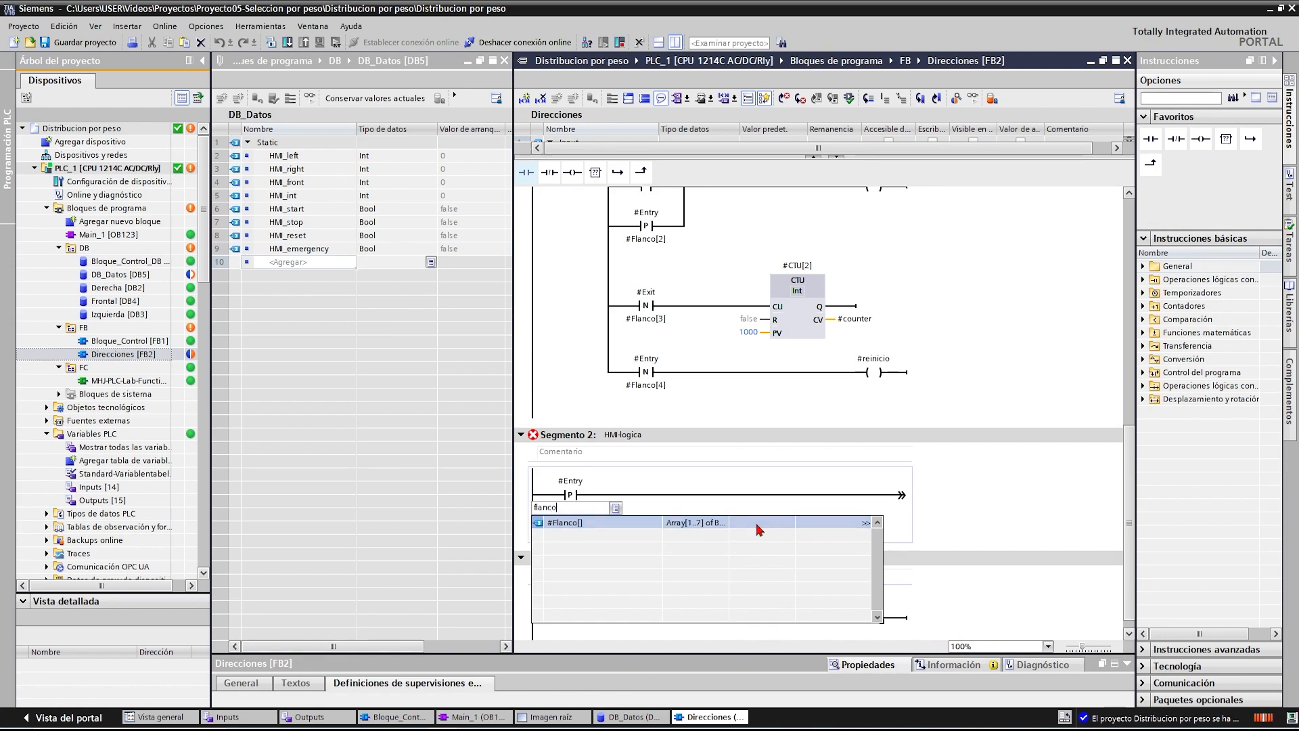
key(Down)
key(Down)
key(Down)
key(Return)
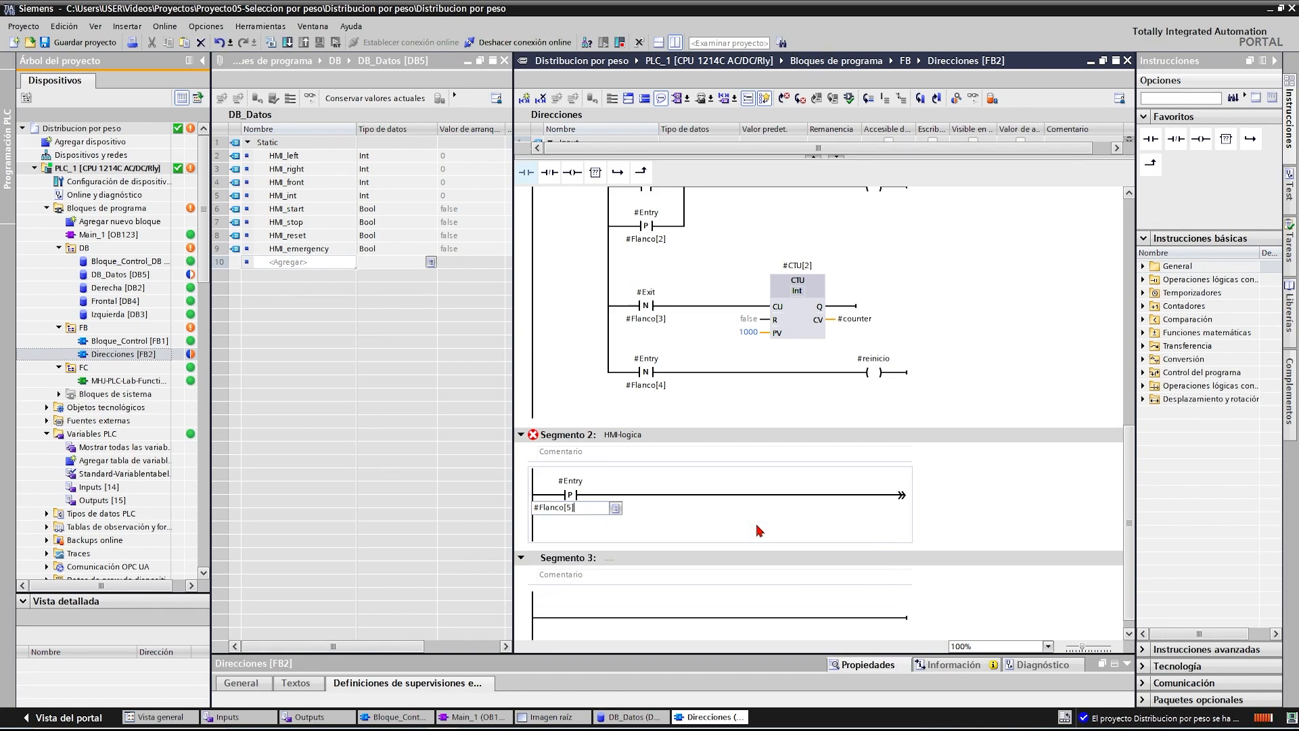
- Add an output coil at the end of the #Entry rung in Segment 2 and assign it the operand #var[3]
click(902, 497)
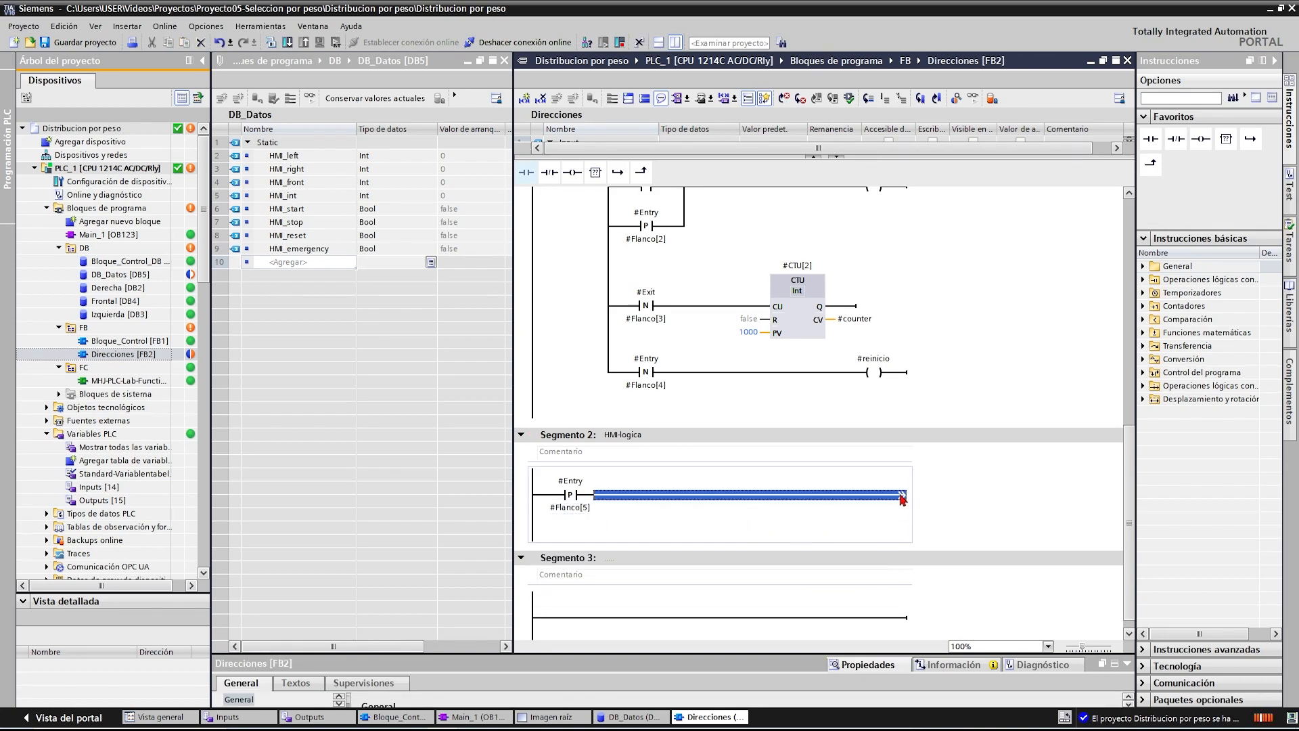
click(572, 174)
click(894, 436)
scroll(908, 463, up, 5)
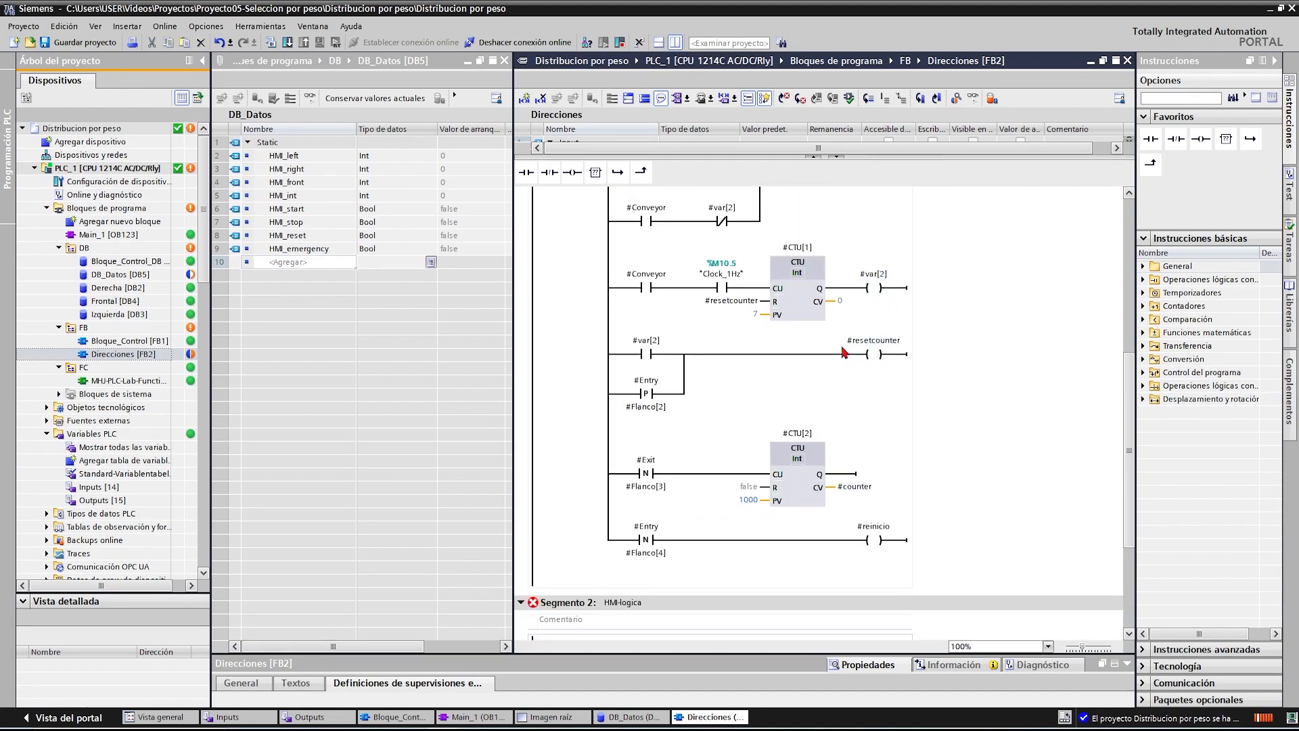
scroll(857, 351, down, 4)
text(#var[)
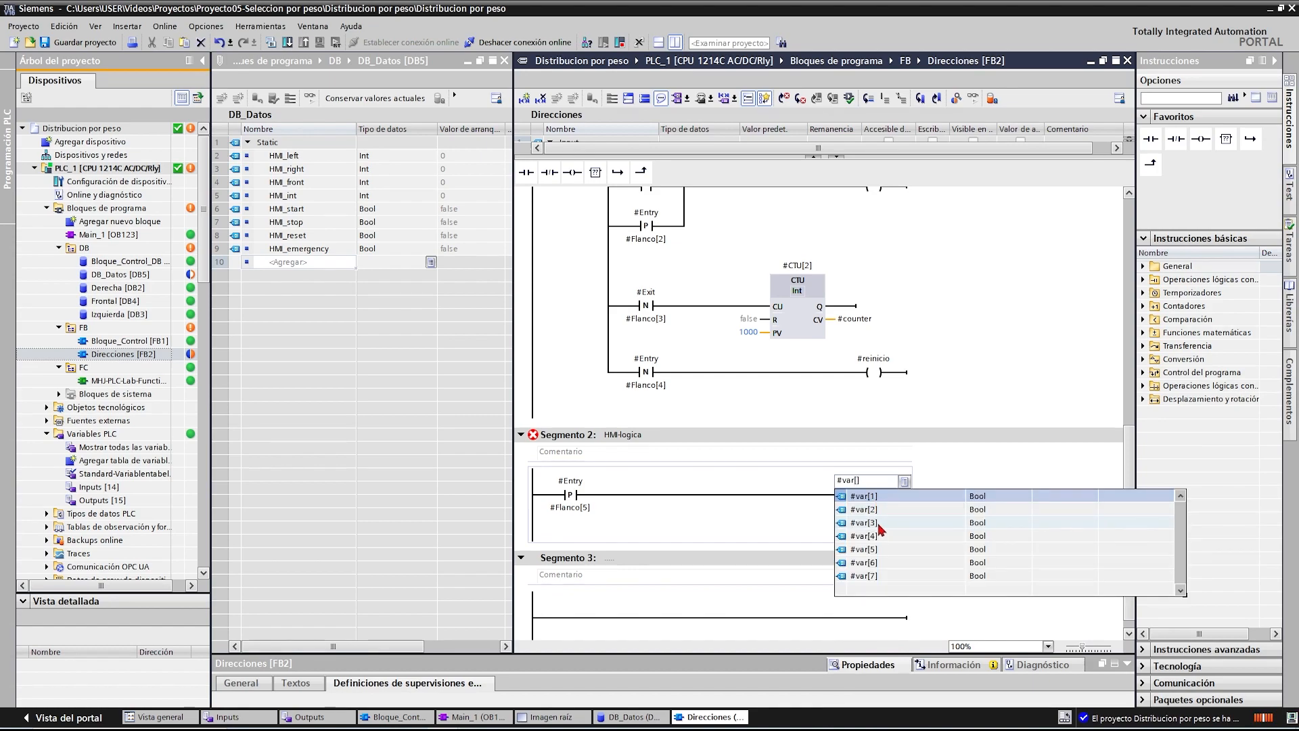
click(873, 523)
- Check the cross-references of #var[3] and return to the Direcciones block
right_click(879, 481)
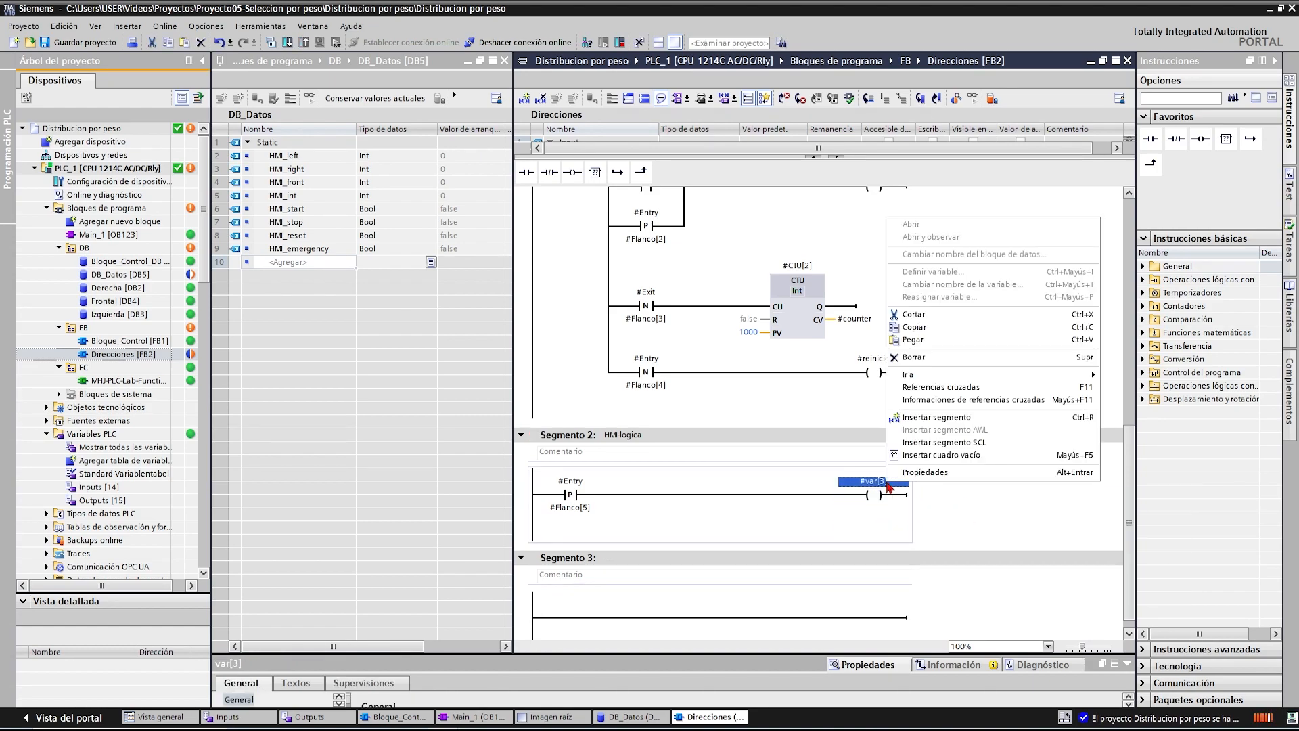
click(932, 384)
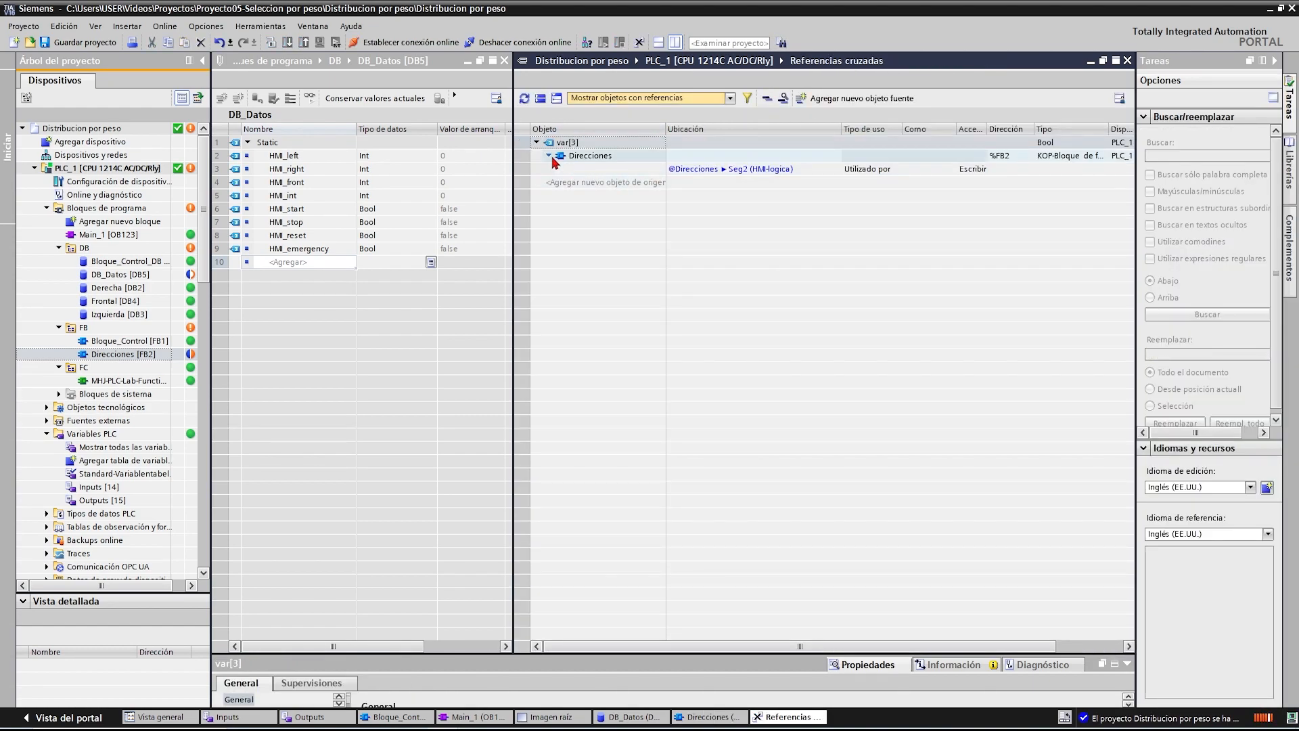
click(1127, 60)
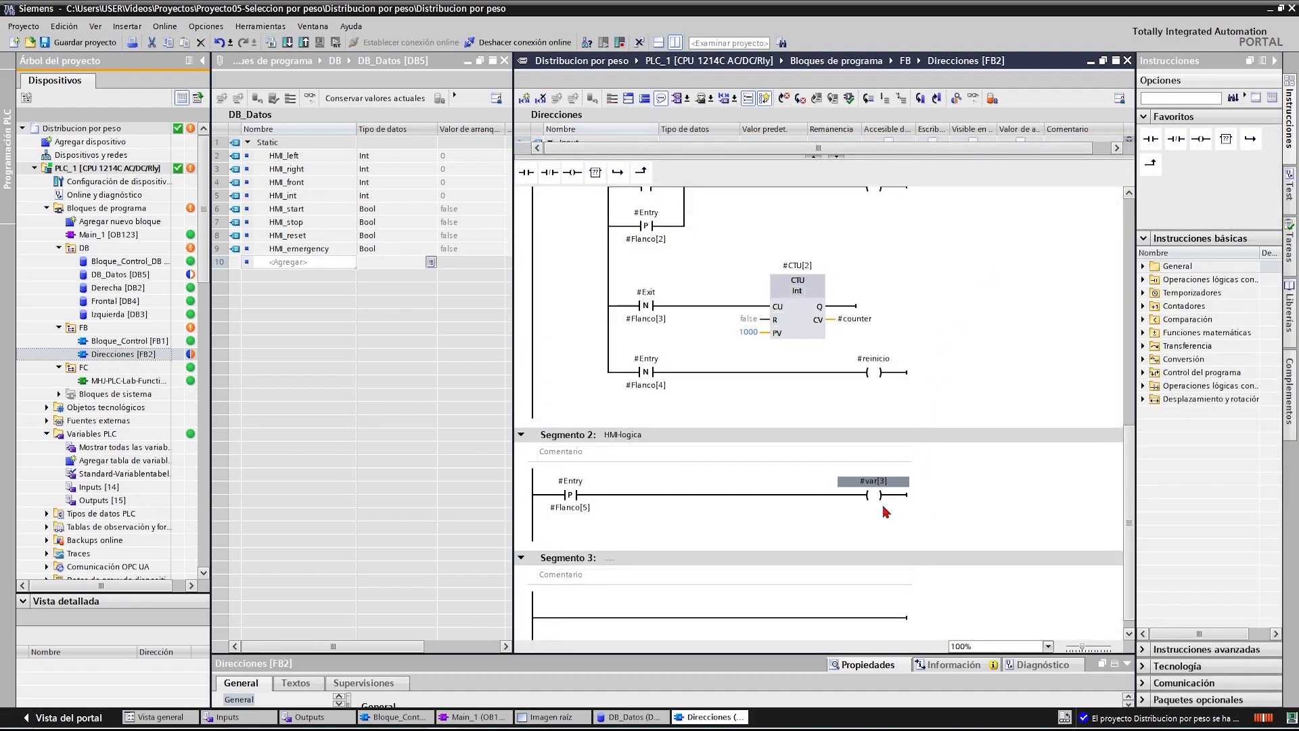
- Add a normally open #var[3] contact in parallel with the #Entry contact in Segment 2 as the coil's holding branch
click(539, 511)
click(617, 172)
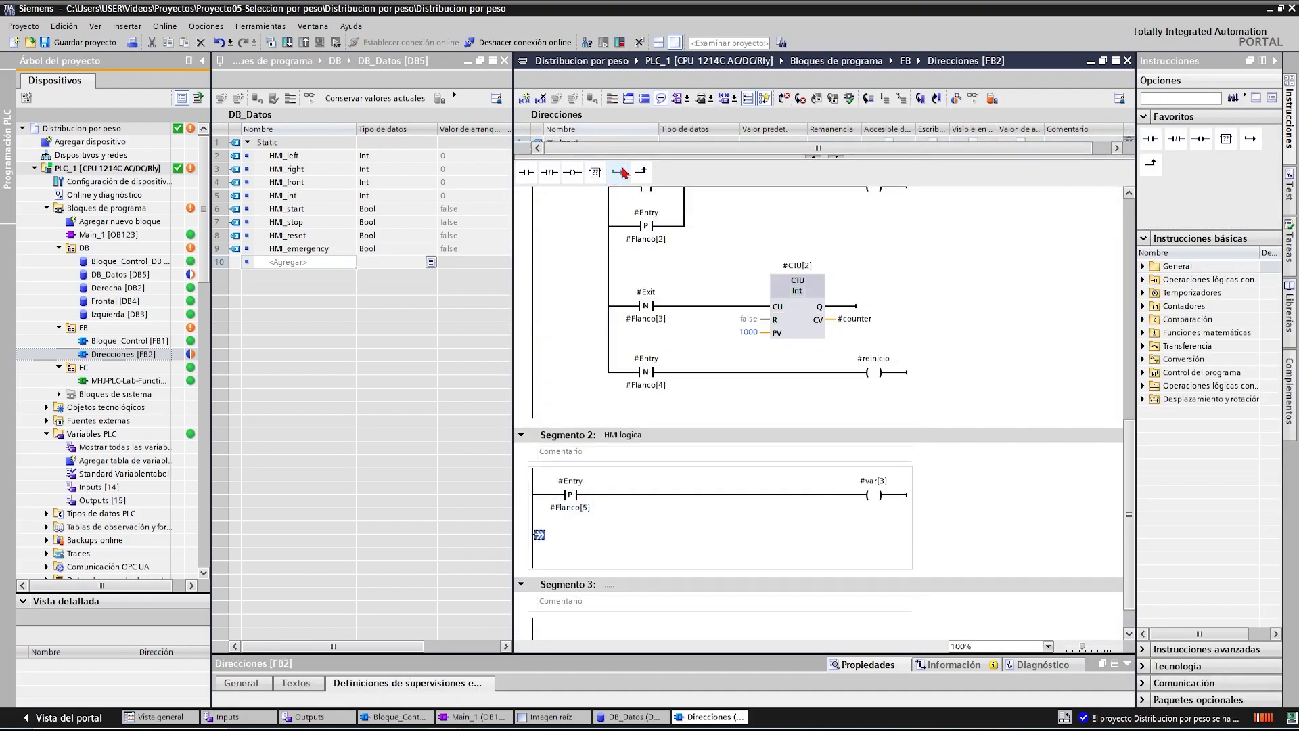
click(526, 172)
click(640, 173)
click(860, 483)
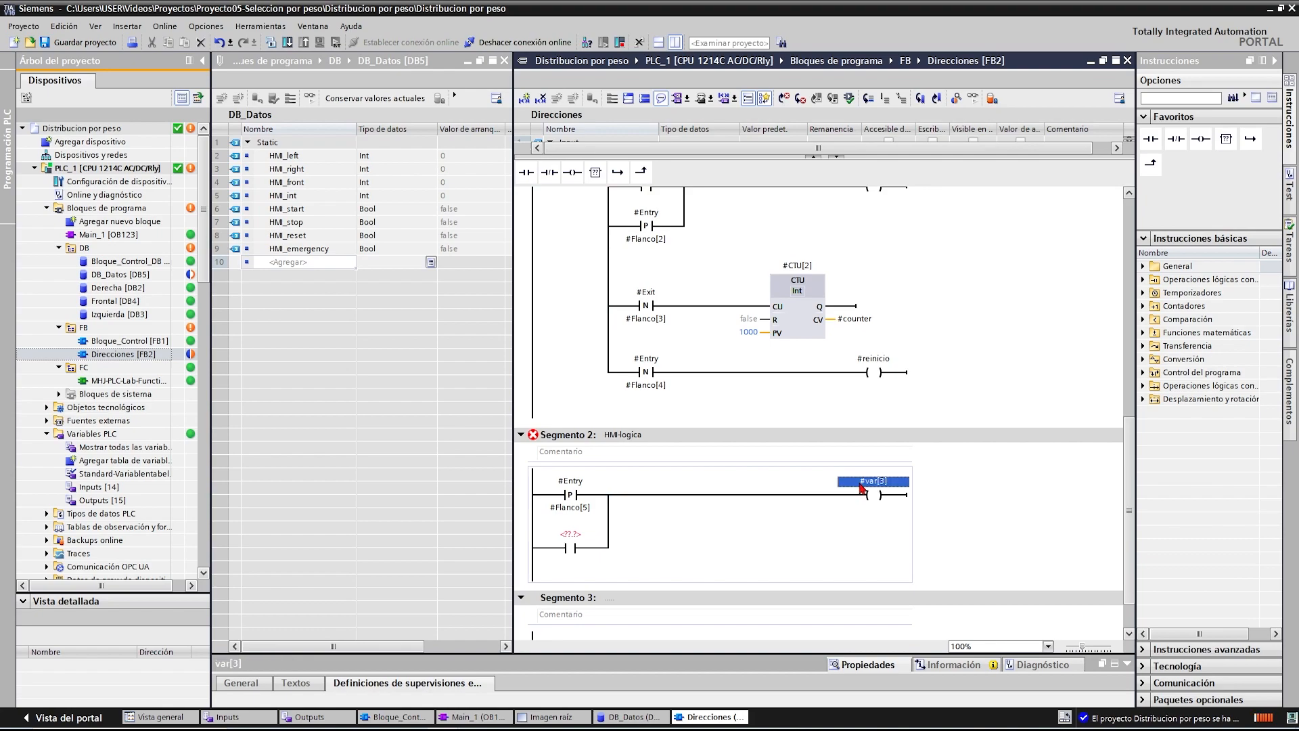
click(577, 535)
text(#var[3])
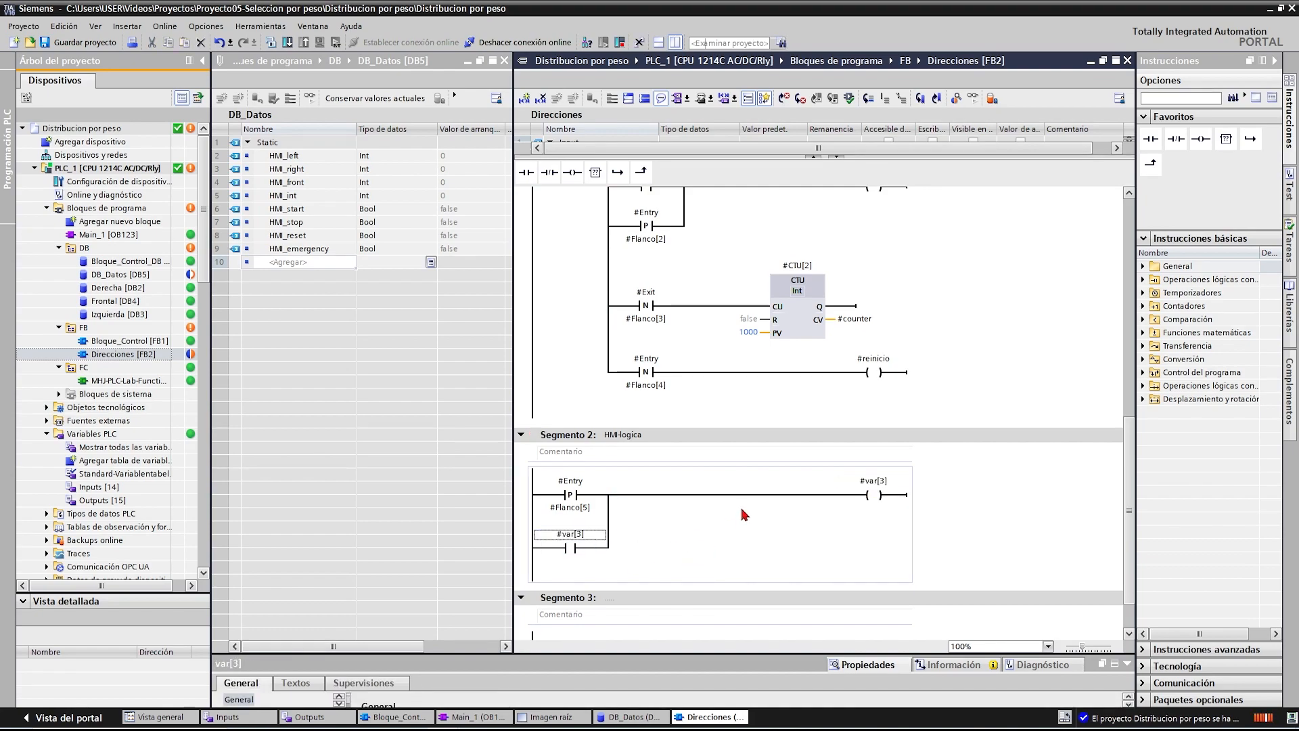
- Open a branch after the parallel contacts in Segment 2 and insert a normally open contact with the operand "Clock_1Hz"
click(714, 495)
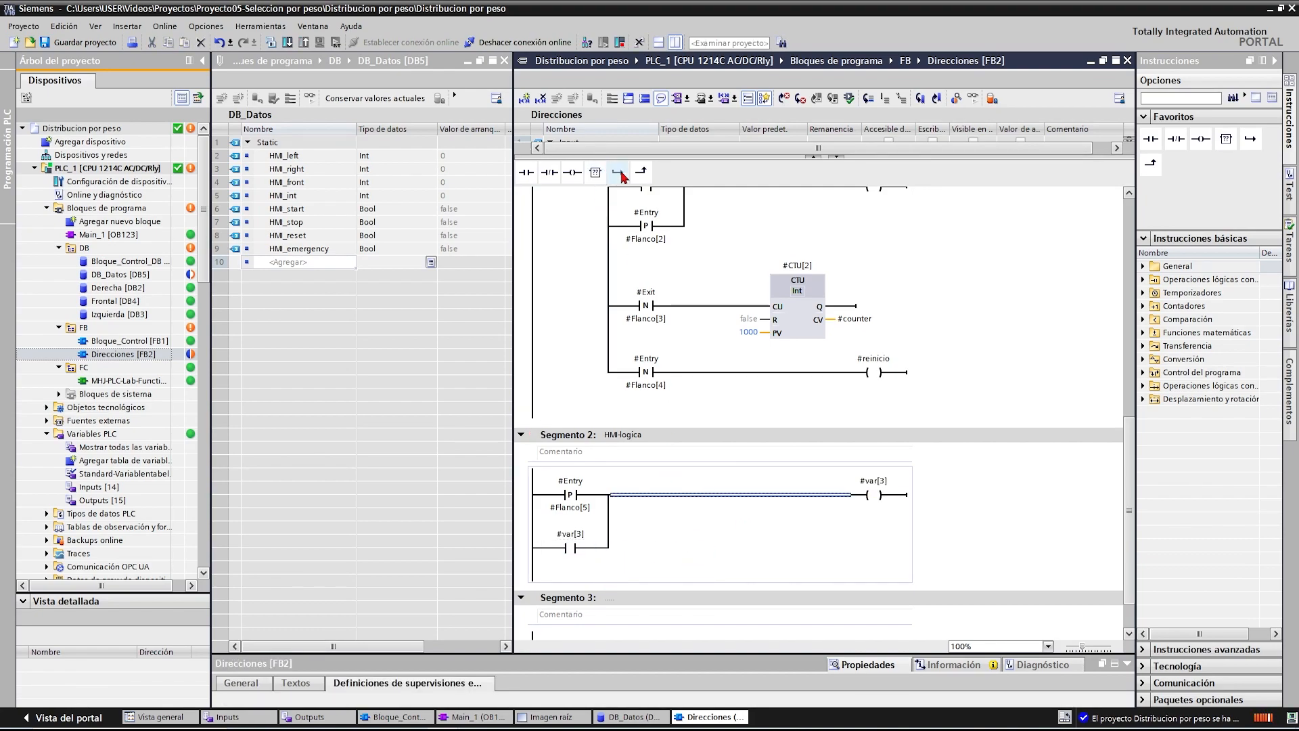
drag(525, 174, 629, 508)
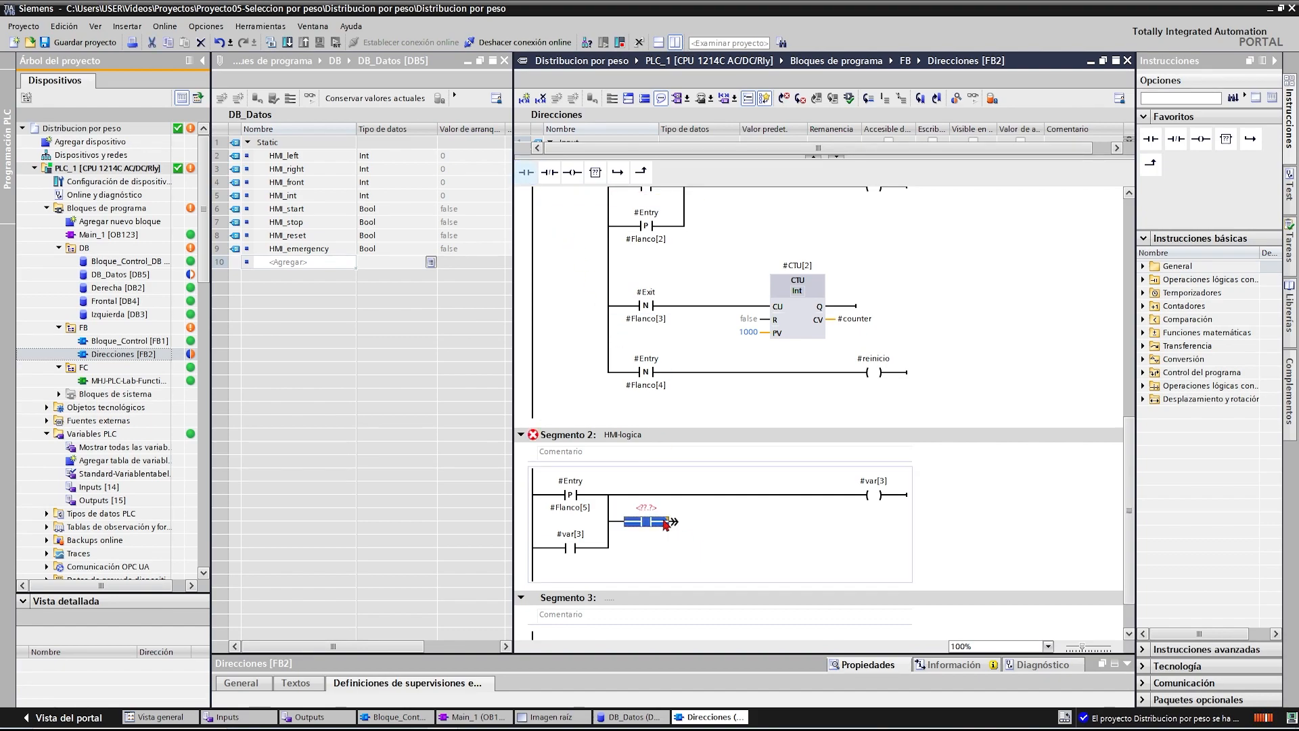
text(clock)
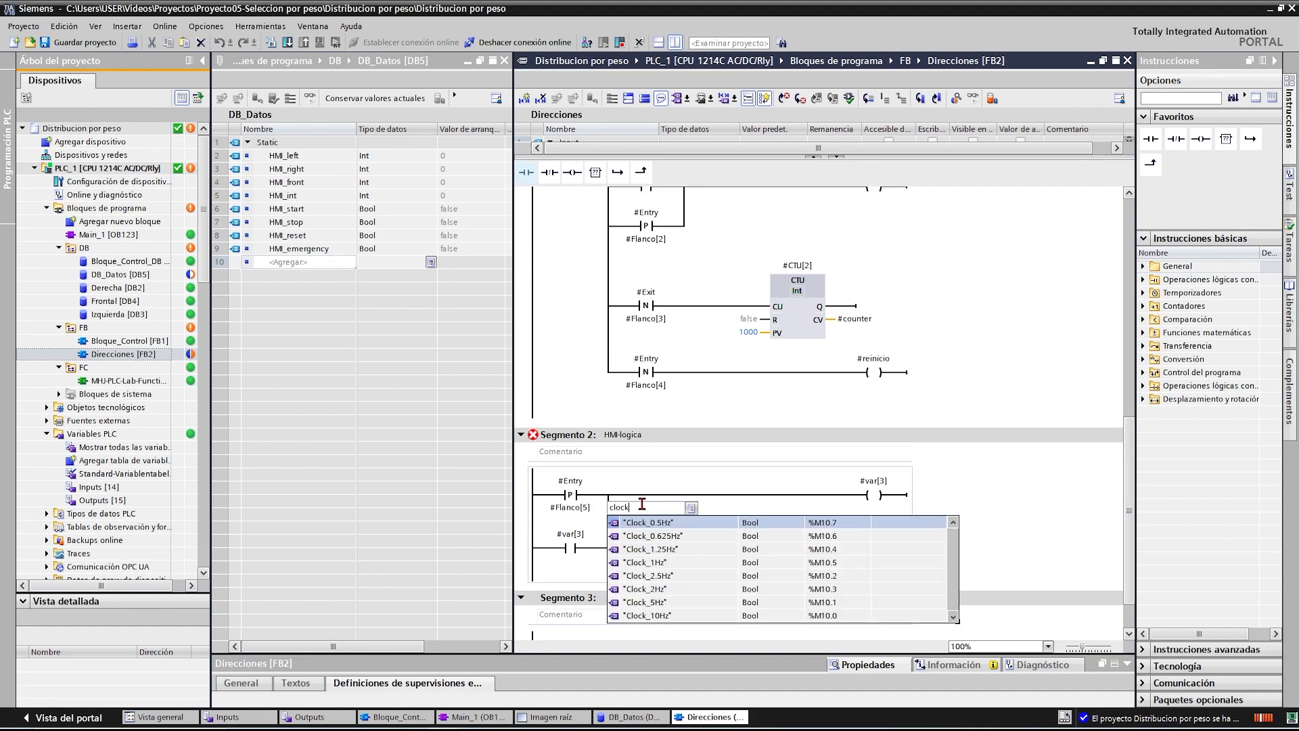
click(667, 563)
key(Return)
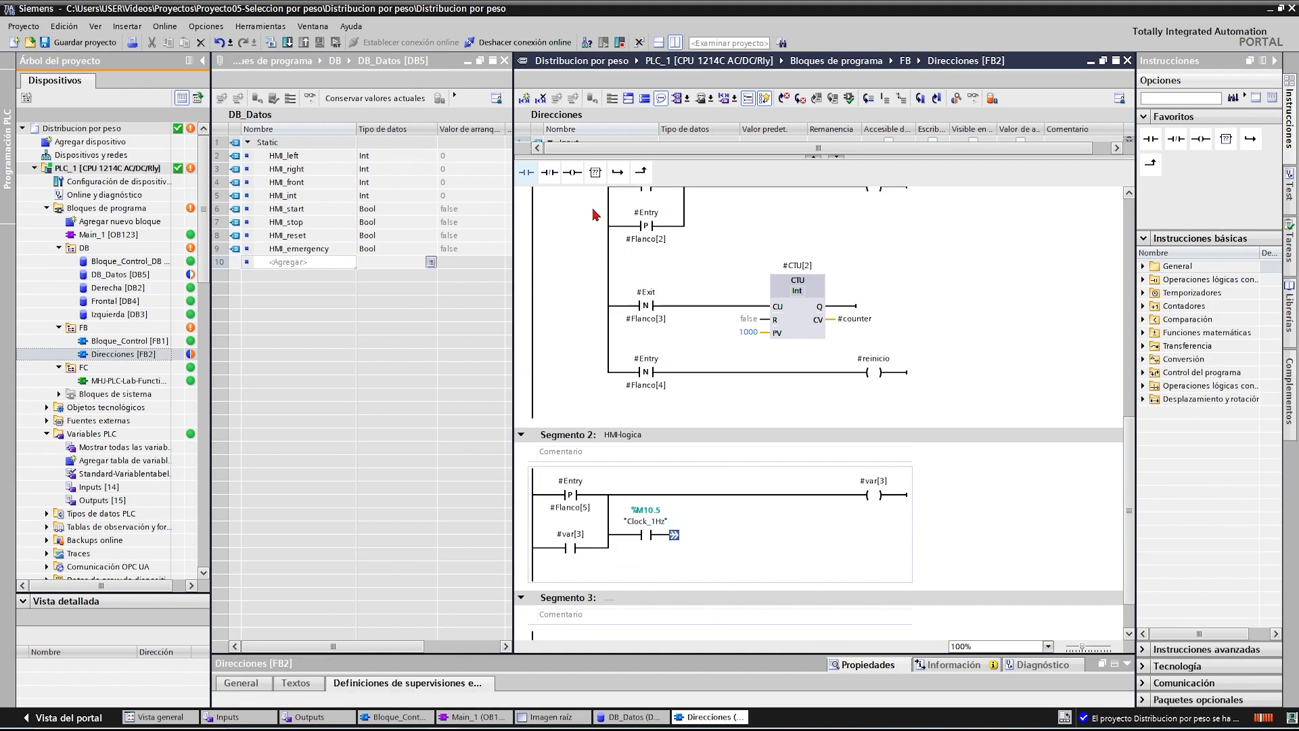
- Insert a normally closed contact after the Clock_1Hz contact and review the stop contacts used in the rungs of Segment 1
click(549, 173)
click(794, 563)
click(721, 526)
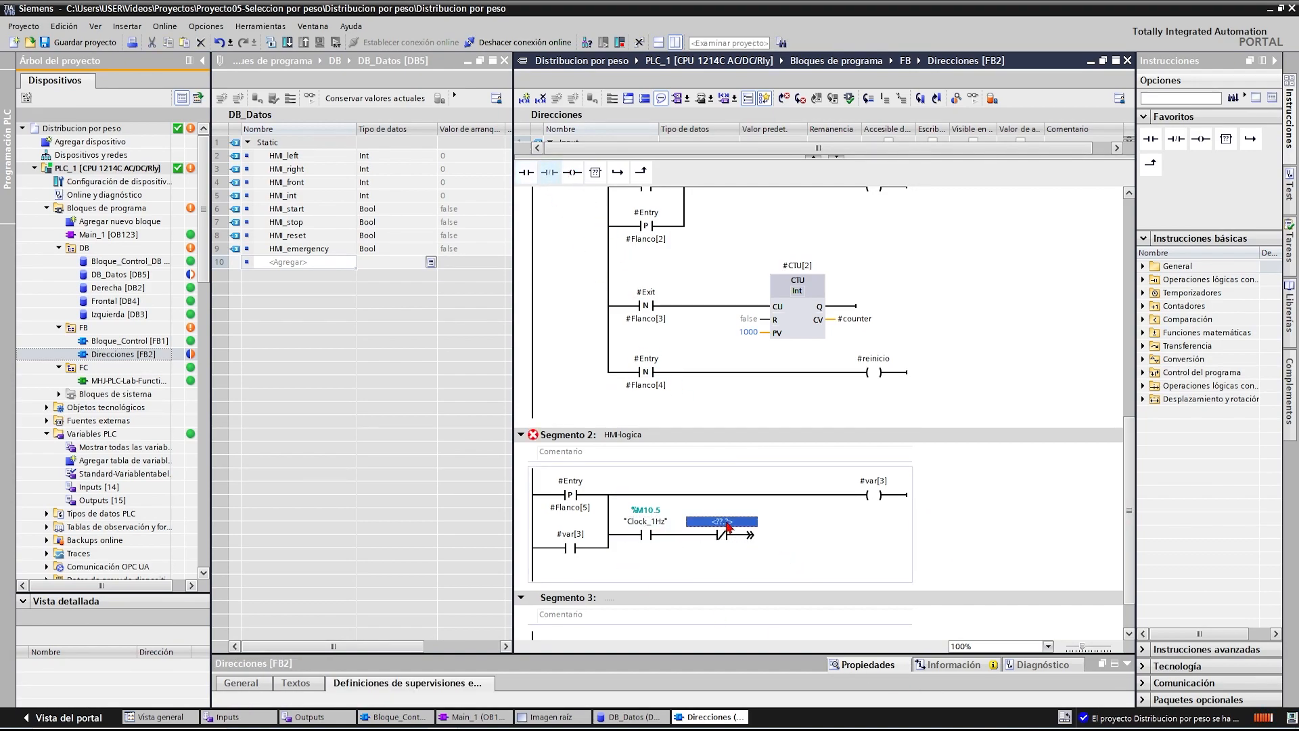
scroll(867, 516, up, 3)
scroll(868, 516, up, 3)
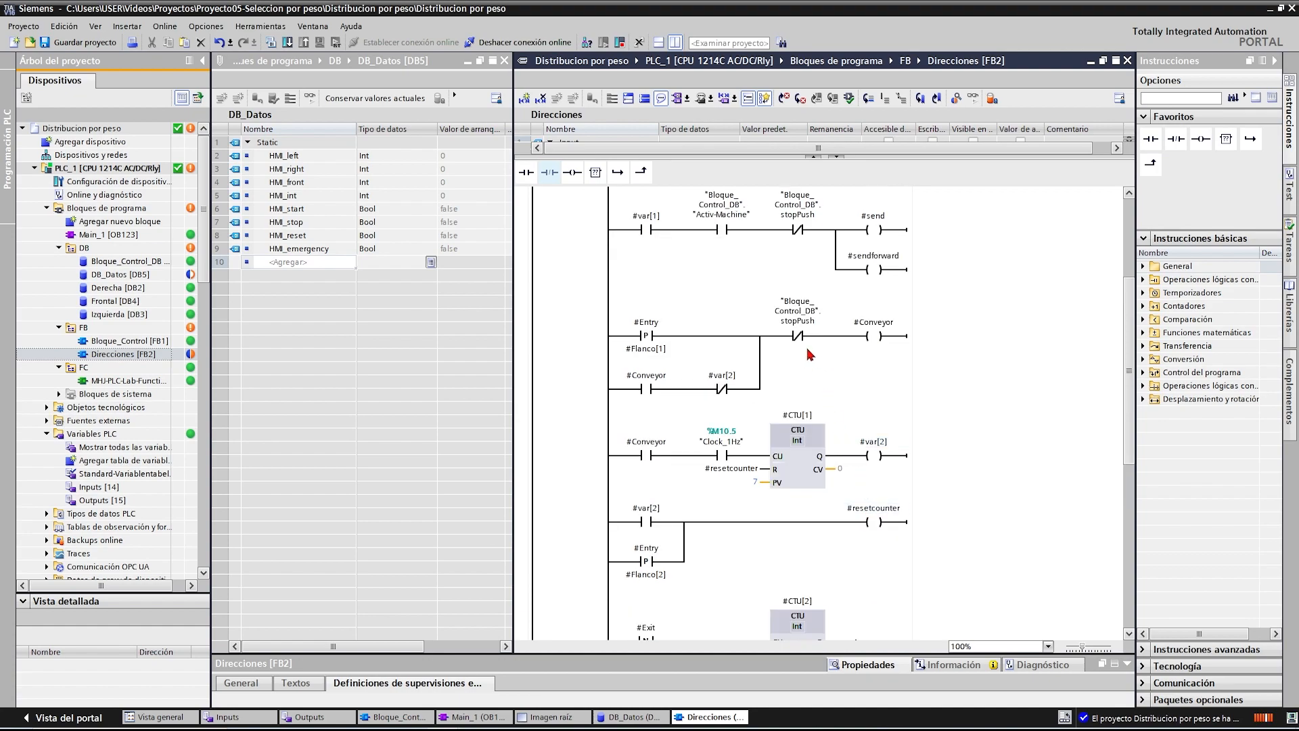
scroll(810, 354, up, 3)
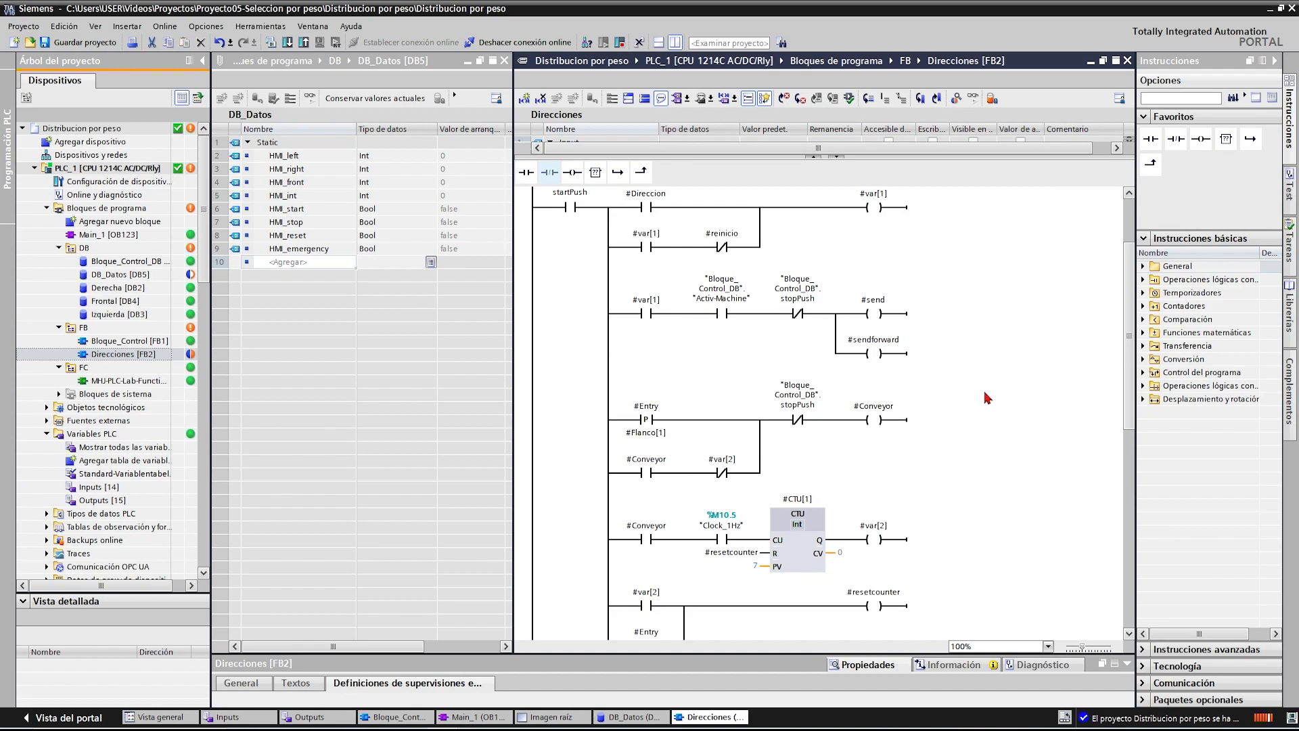
scroll(985, 396, up, 3)
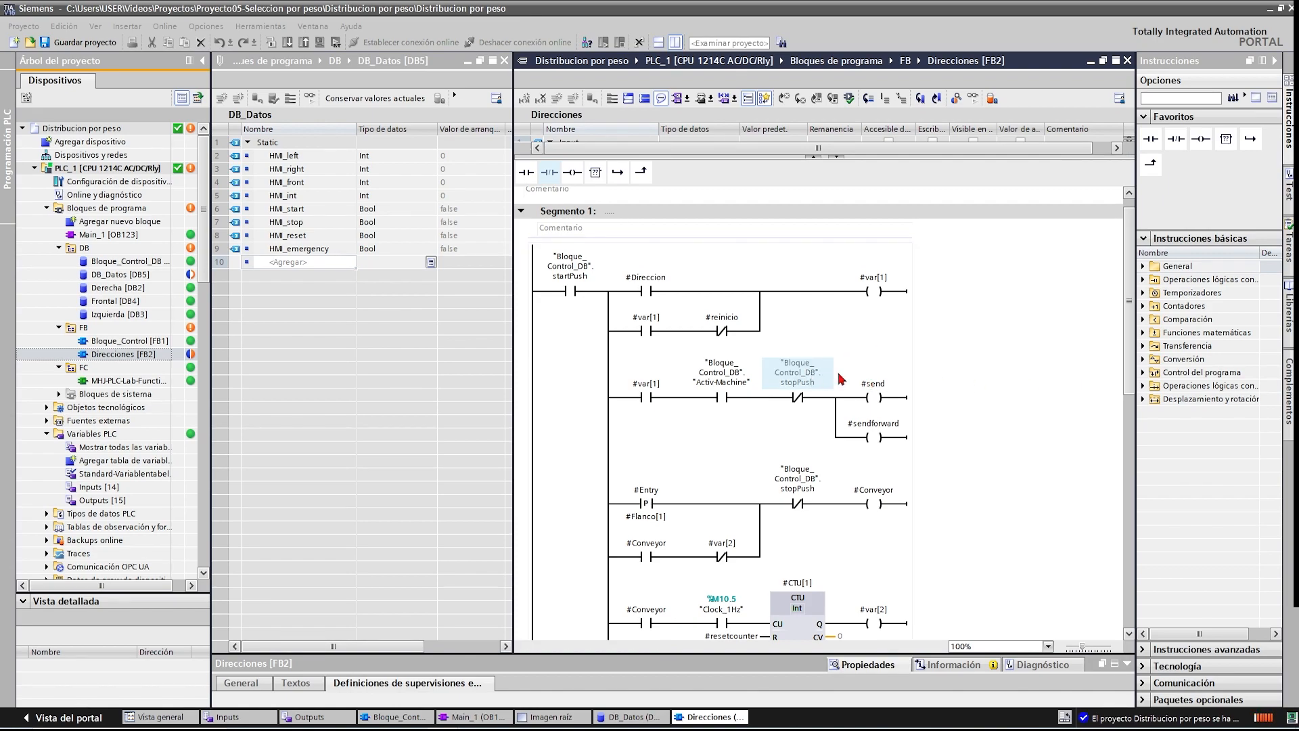
scroll(1010, 438, down, 10)
click(799, 497)
click(786, 519)
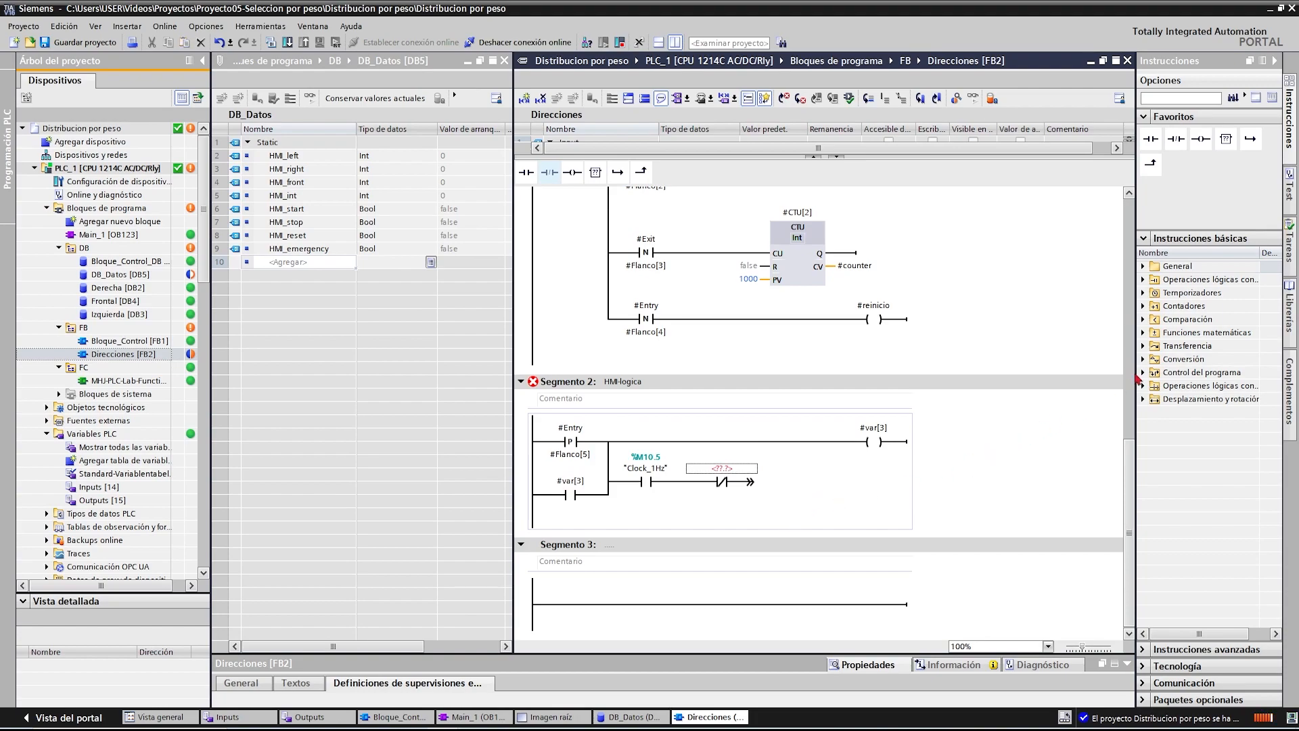
- Insert a CTU counter after the normally closed contact on the Clock_1Hz branch of Segment 2
click(1143, 305)
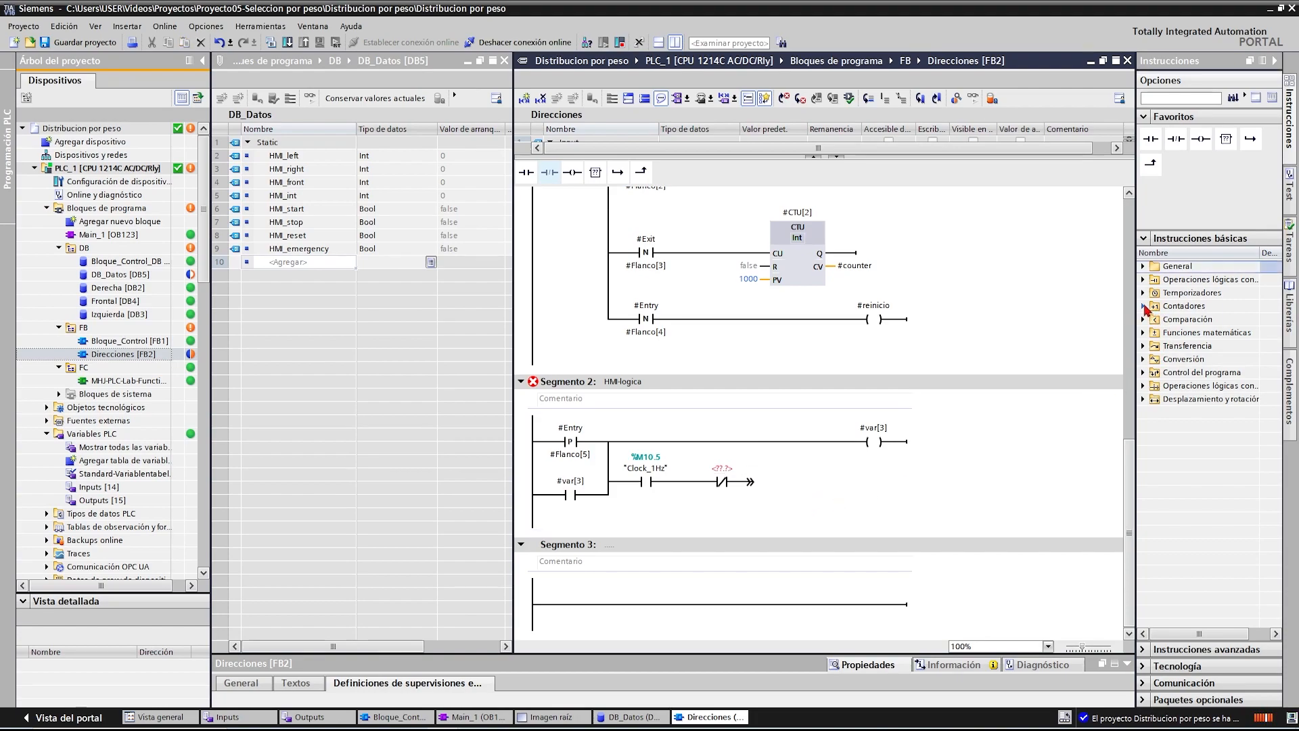
drag(1165, 324, 753, 485)
click(778, 484)
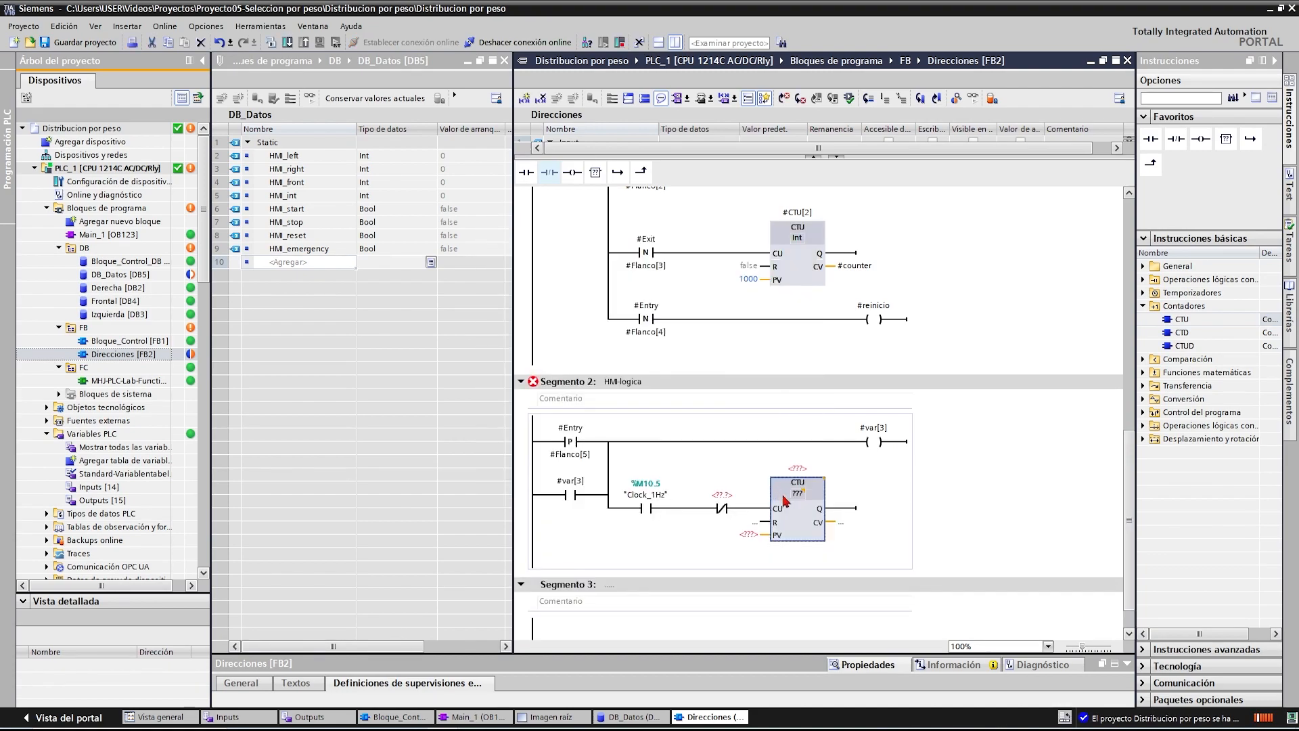
- Assign "Bloque_Control_DB".stopPush to the normally closed contact in front of the new counter
click(736, 496)
text(bl)
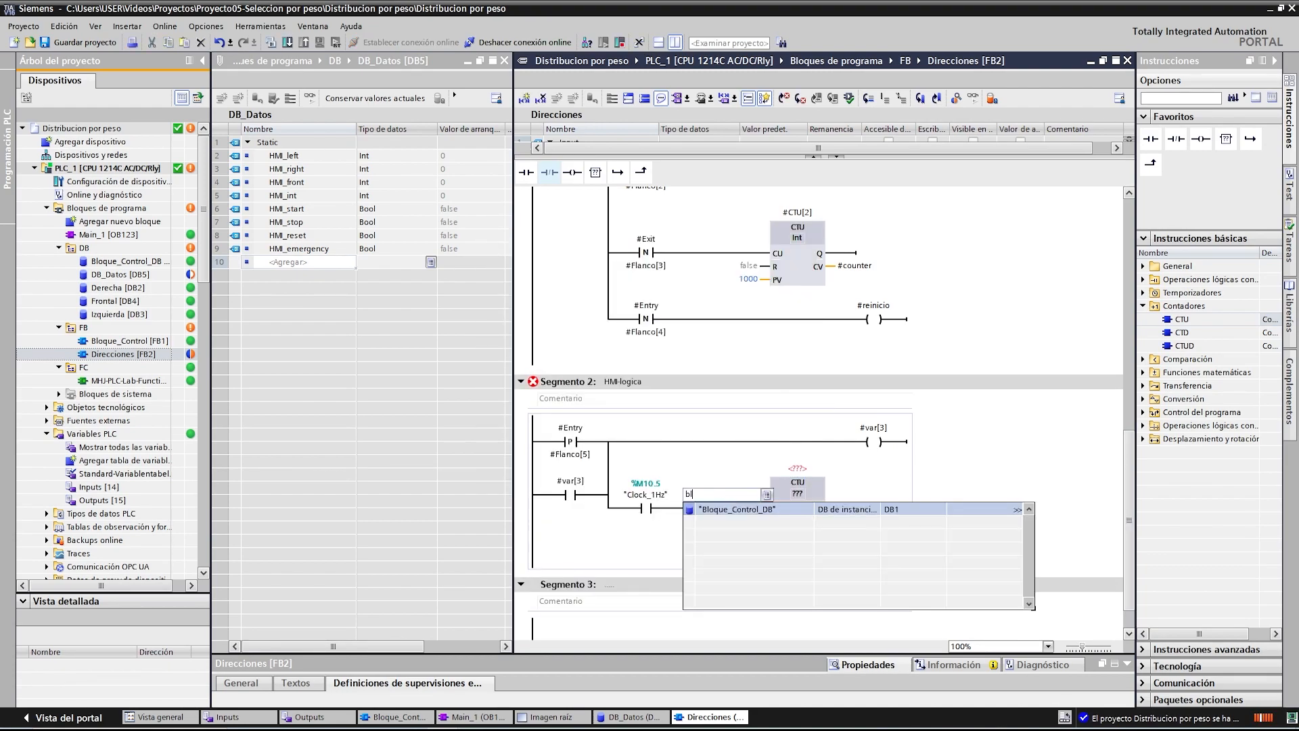
text(oque)
key(Return)
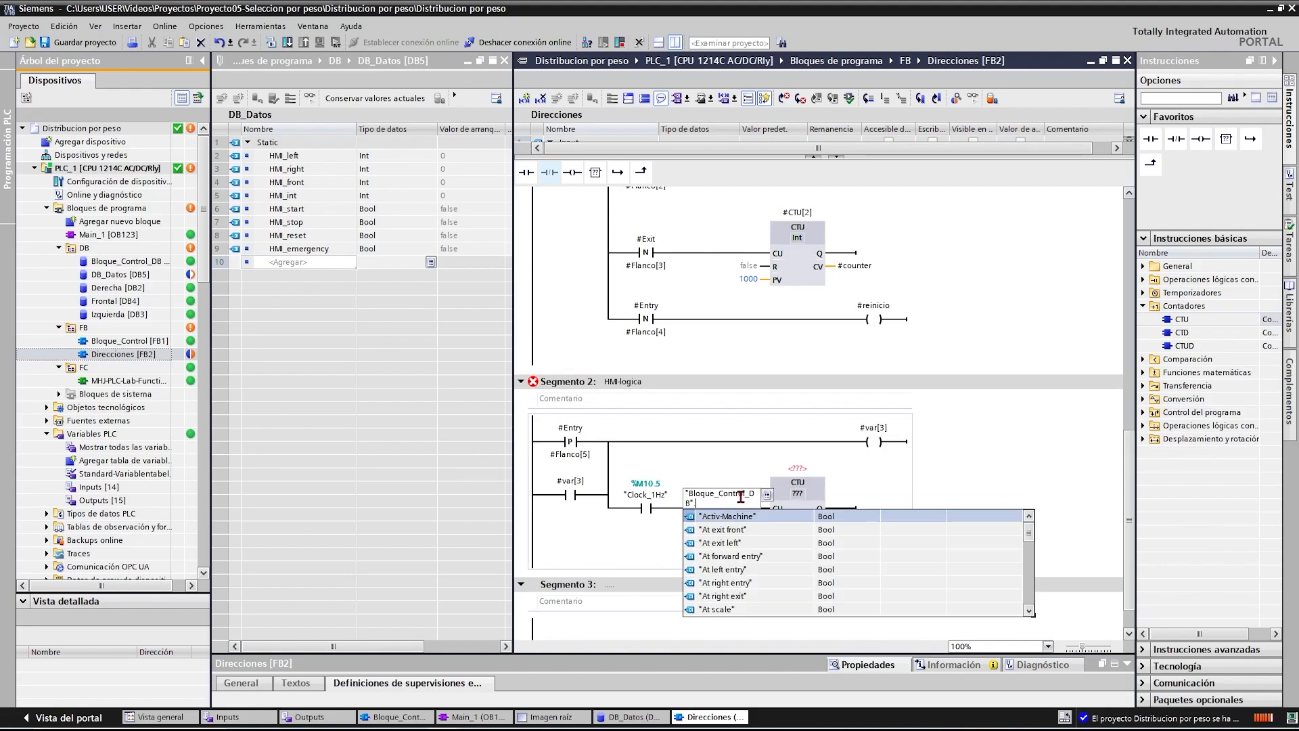
text(.)
scroll(771, 595, down, 5)
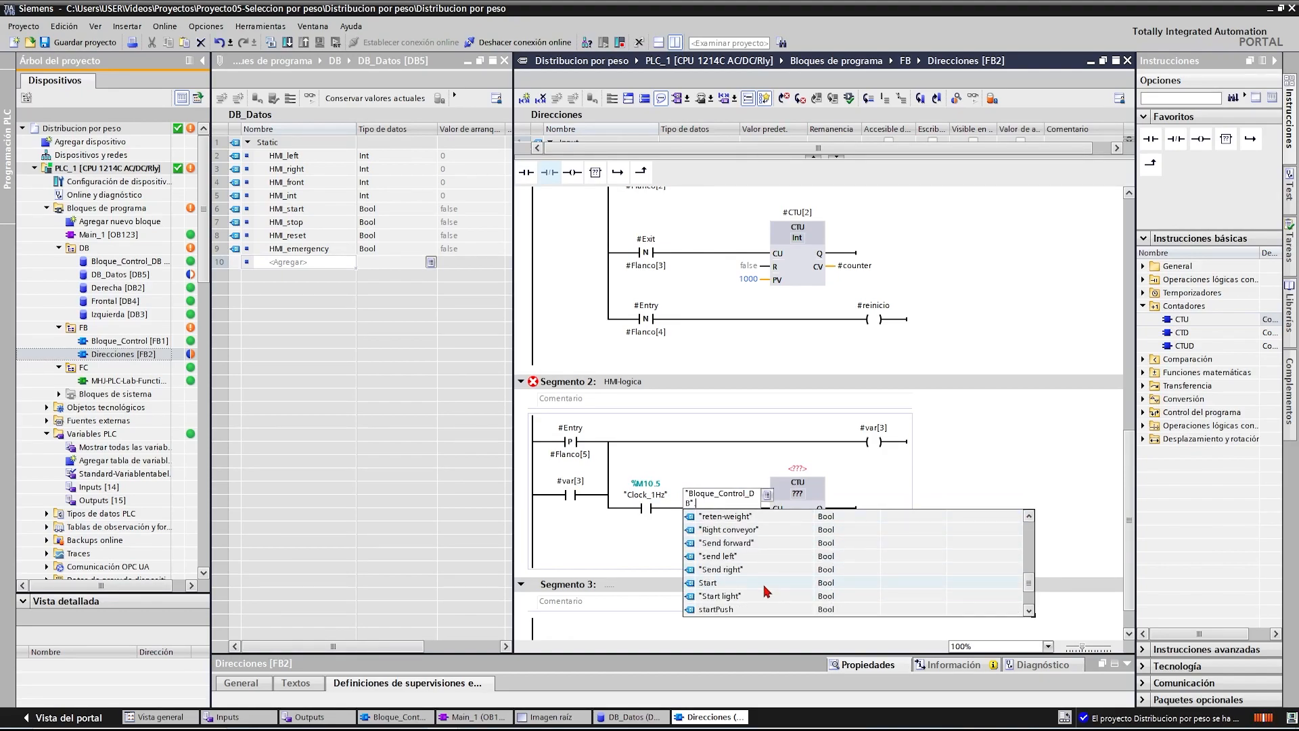
text(st)
click(724, 585)
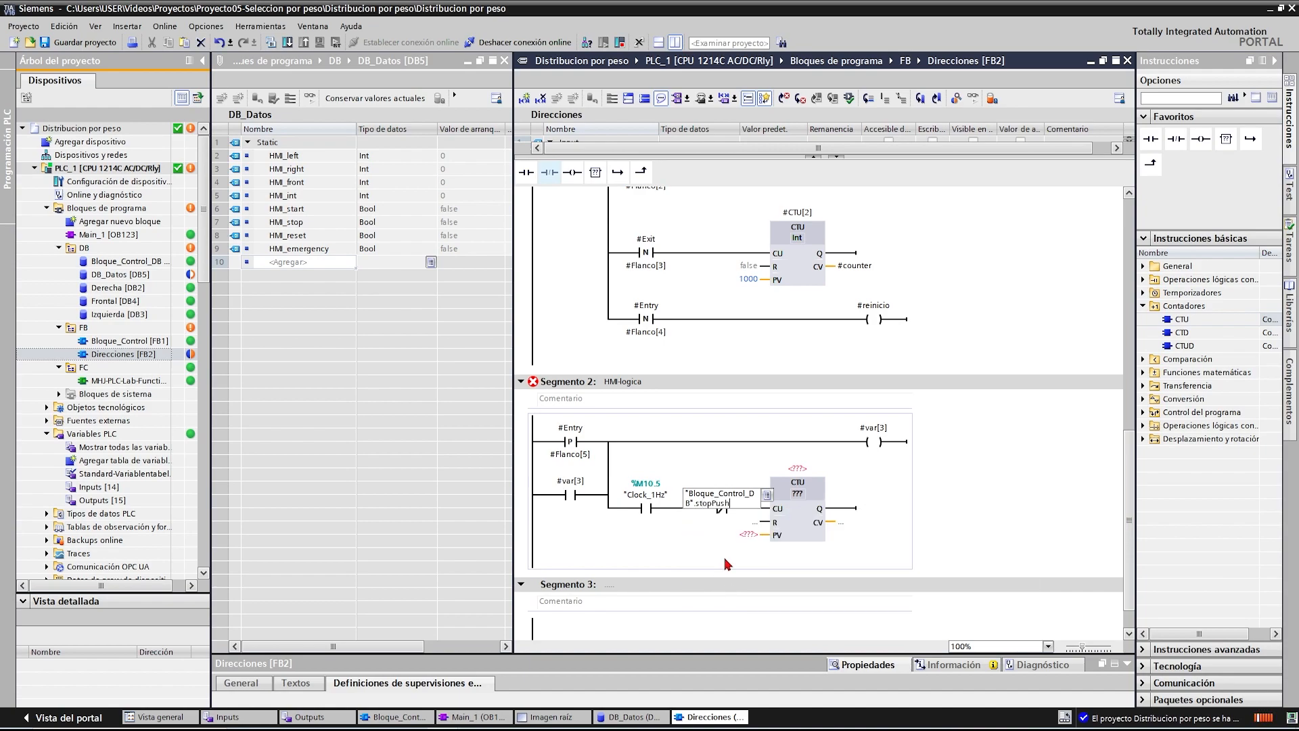
click(799, 498)
- Assign #CTU[3] as the instance of Segment 2's counter and set its PV to 6
click(796, 468)
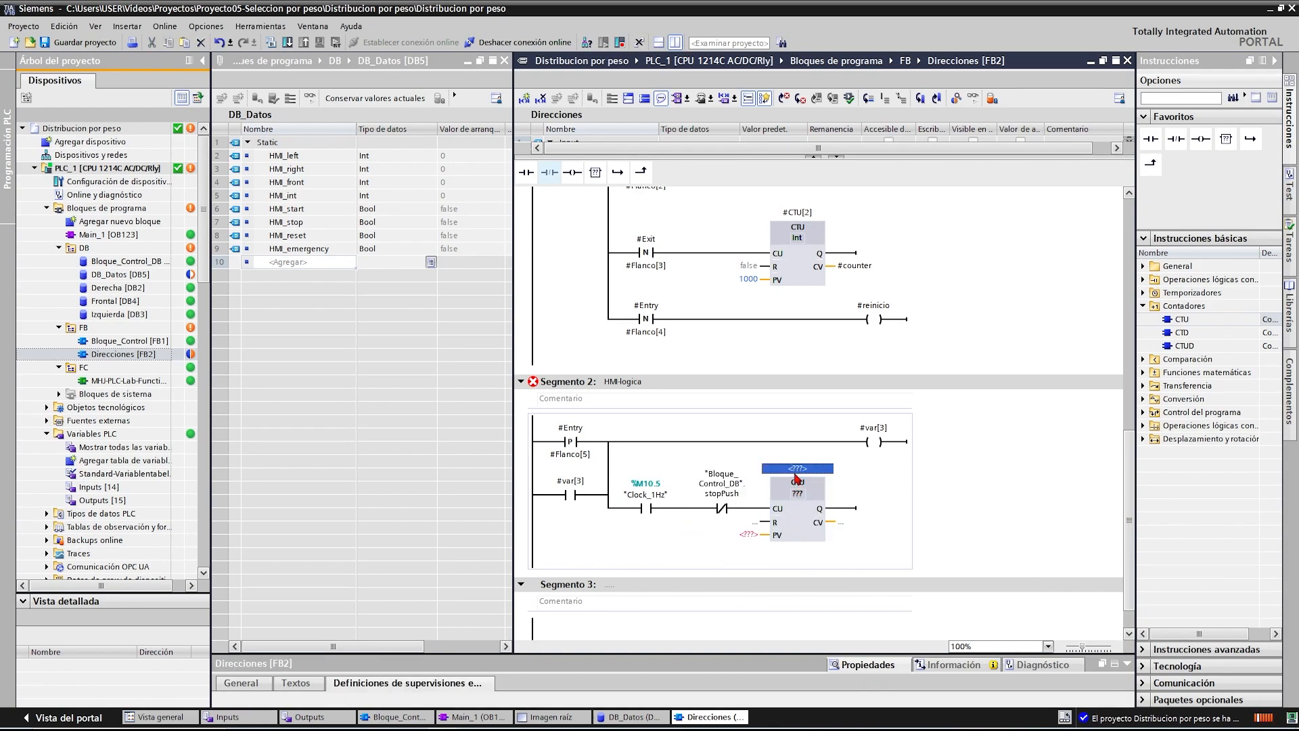
text(ctu)
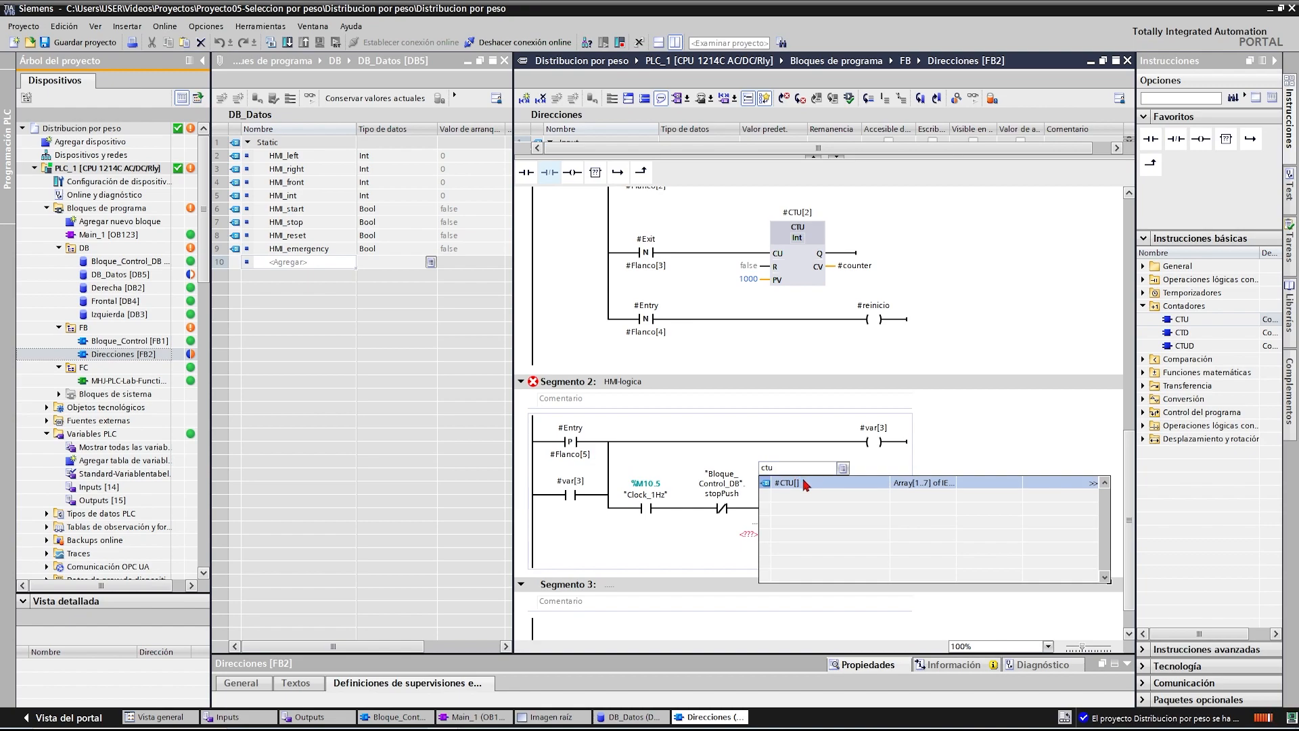
click(805, 483)
click(805, 528)
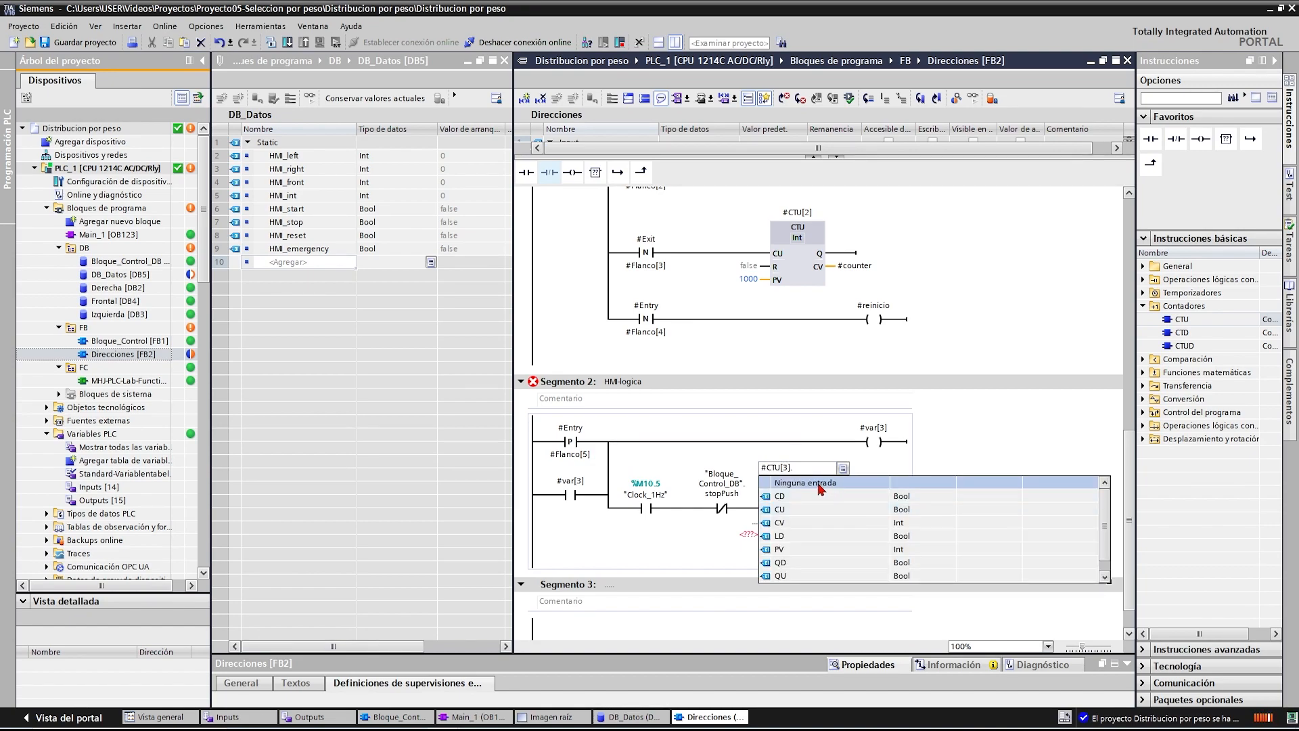
click(820, 488)
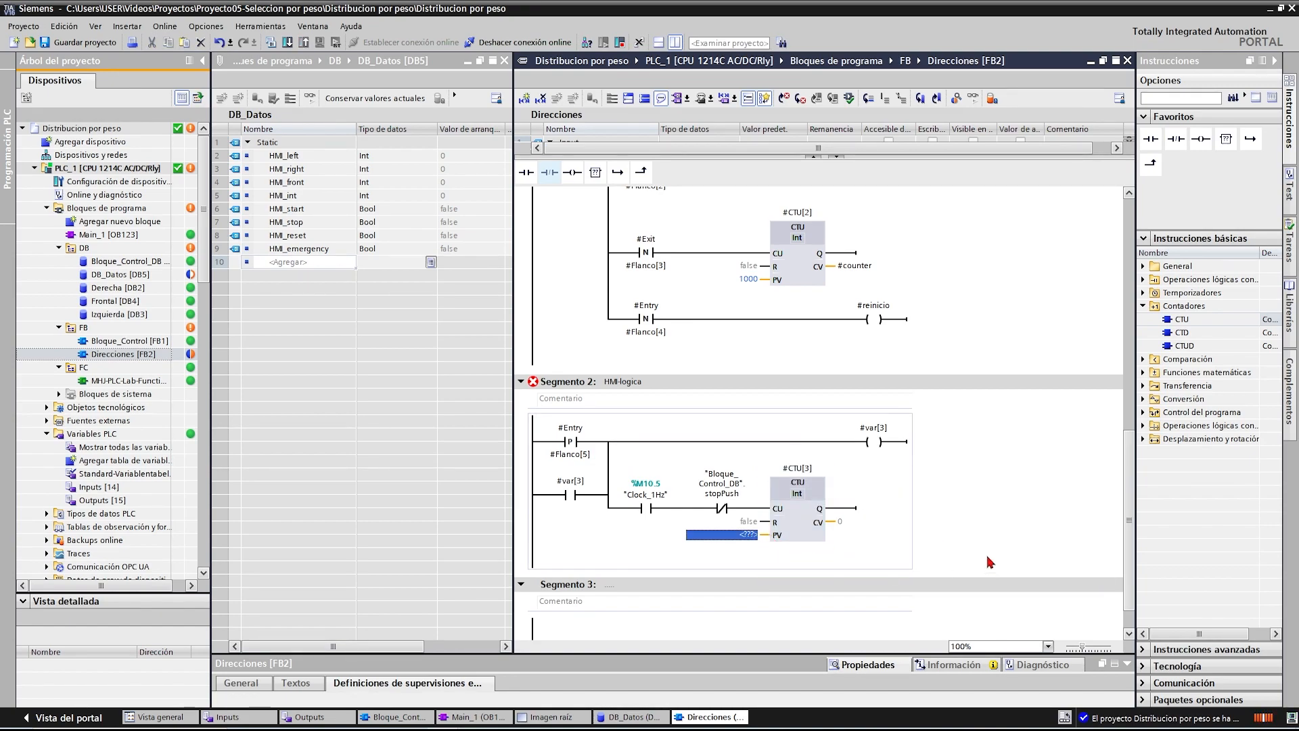
text(6)
key(Return)
- Add a coil to the Q output of the #CTU[3] counter and assign it the operand #var[4]
click(570, 174)
text(#var[)
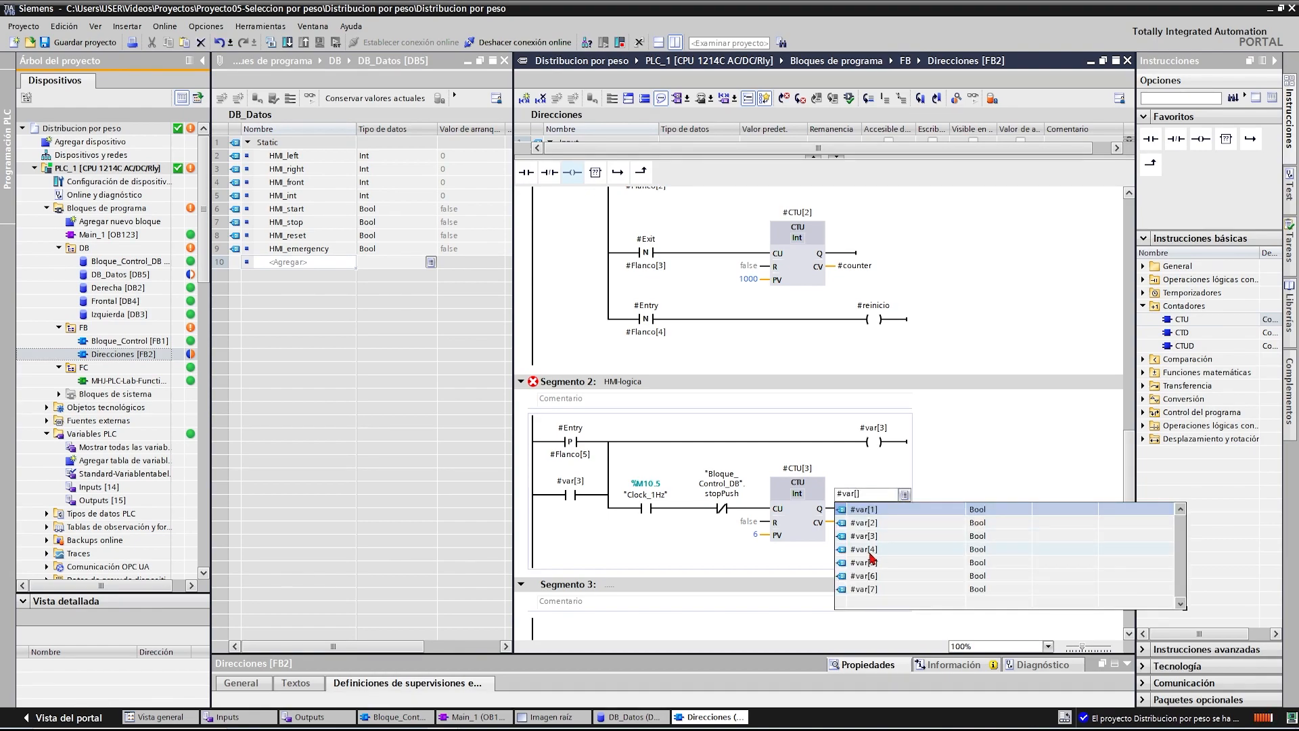
click(871, 555)
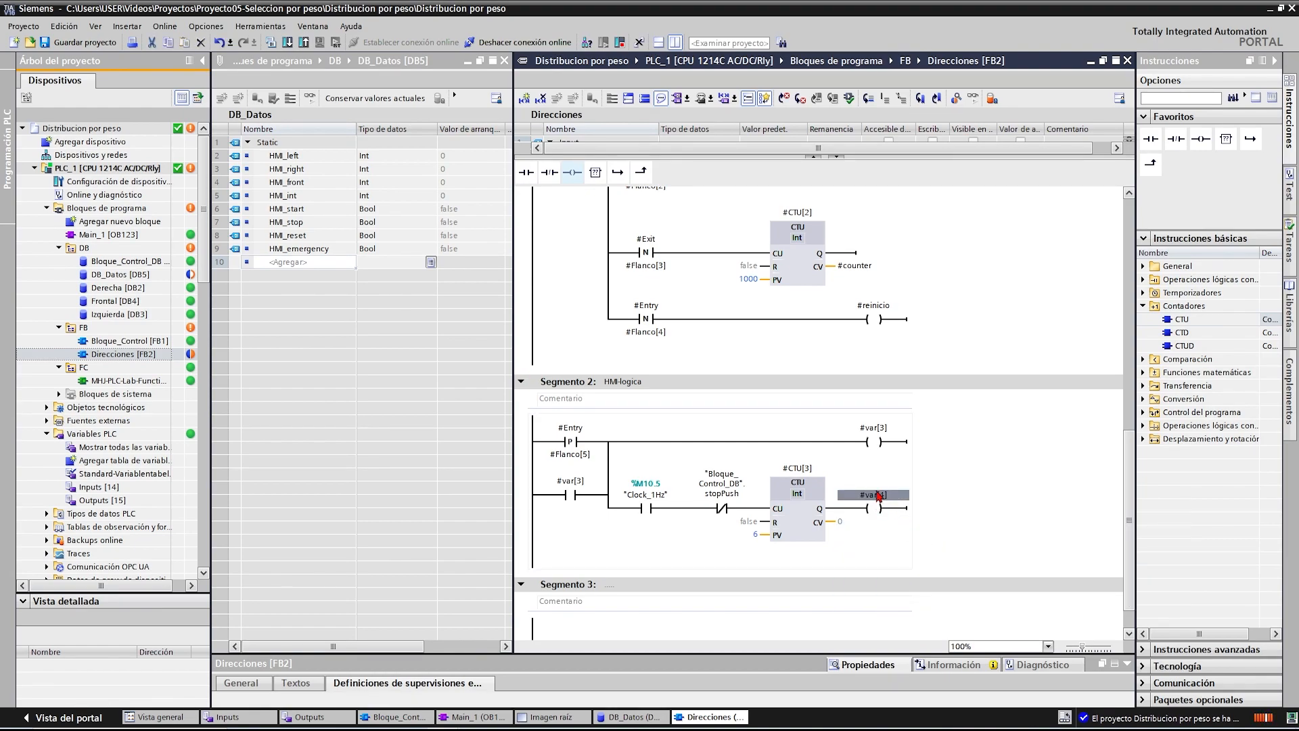
click(755, 522)
text("Direcciones")
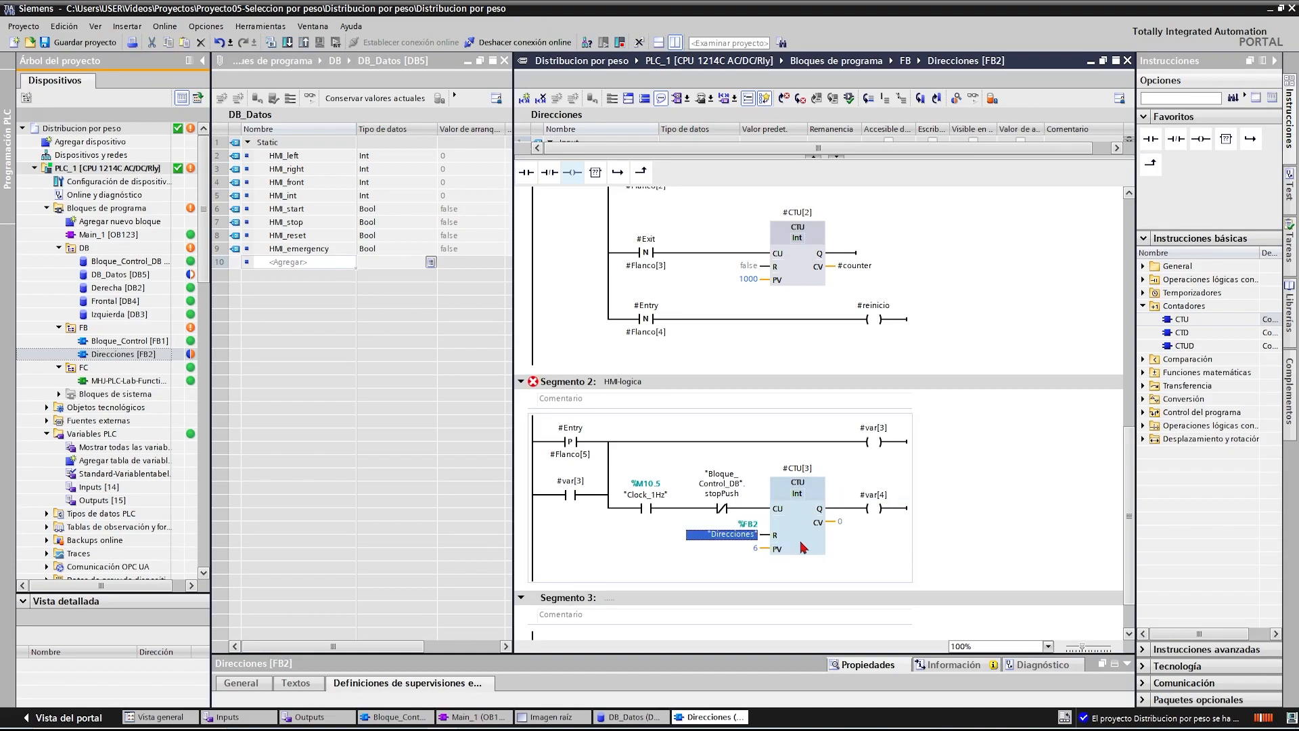
key(ctrl+z)
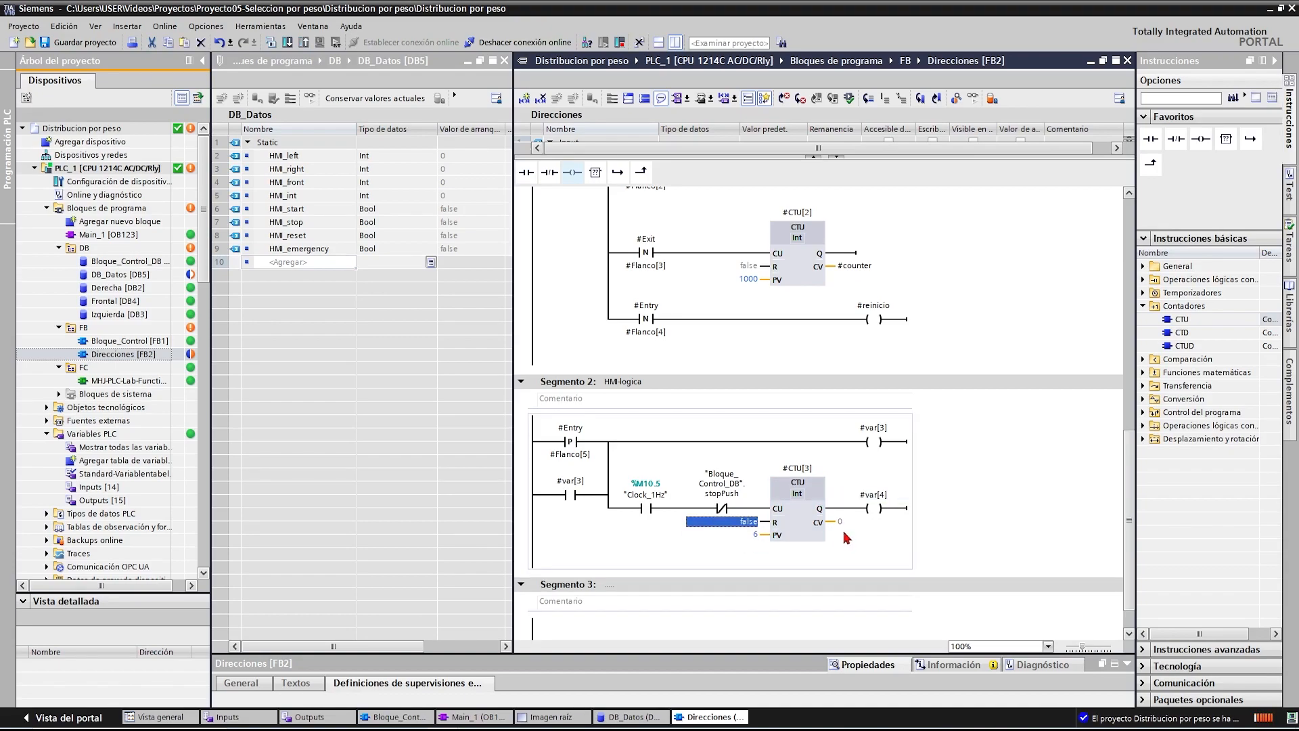
- Assign #var[4] to the R input of #CTU[3] and add a normally closed #var[4] contact after the #var[3] holding contact
click(884, 498)
drag(775, 520, 773, 521)
click(549, 172)
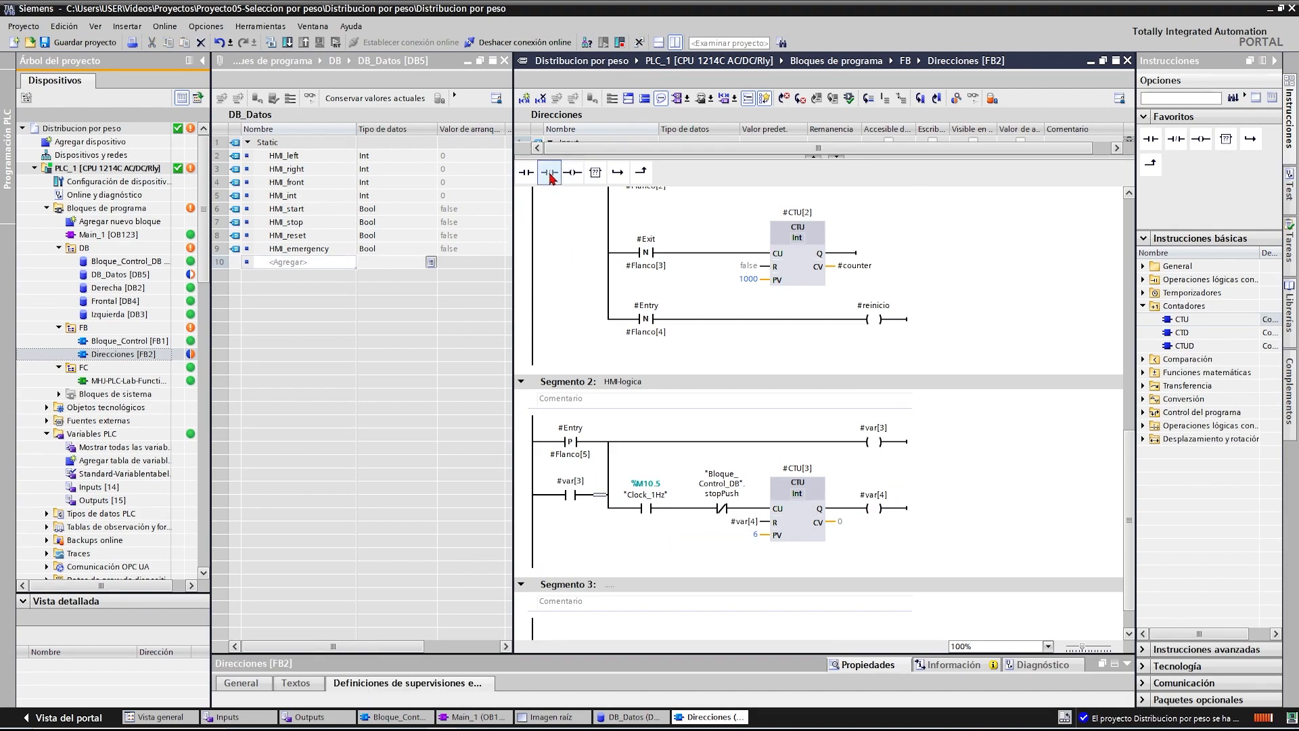
text(#var[4])
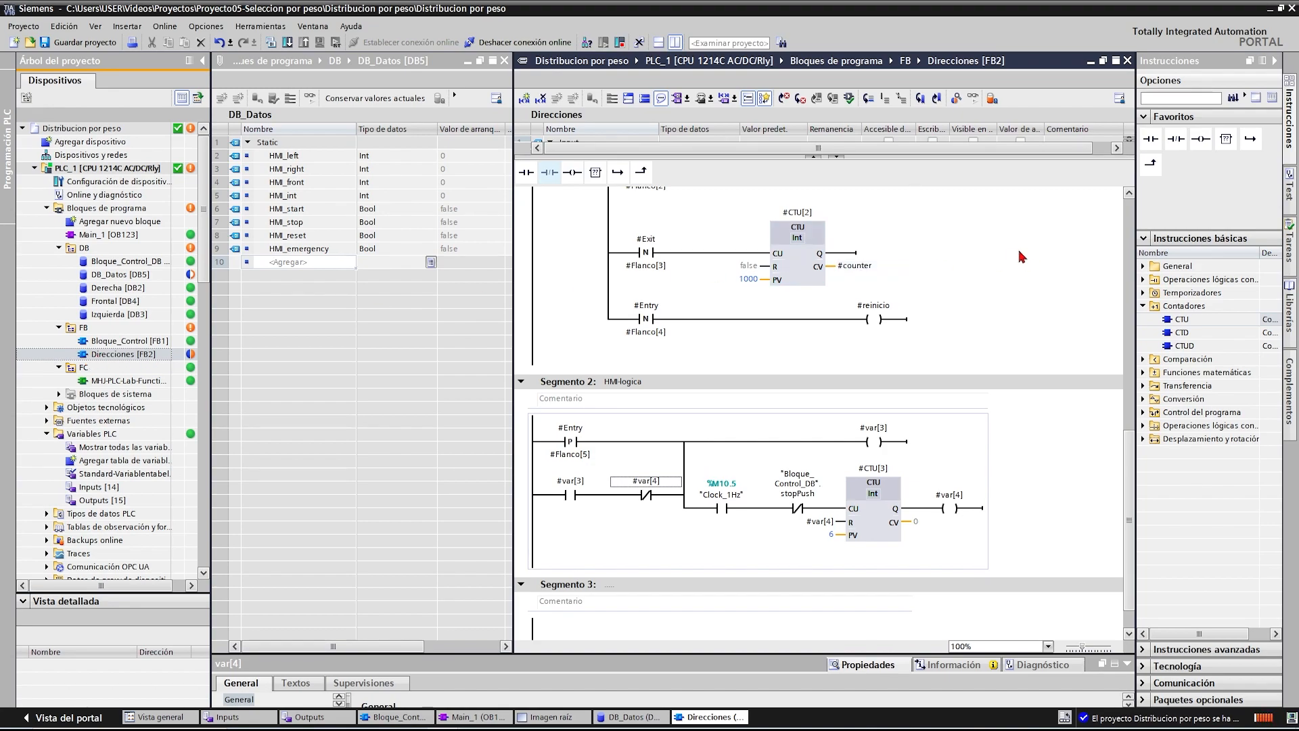
click(934, 289)
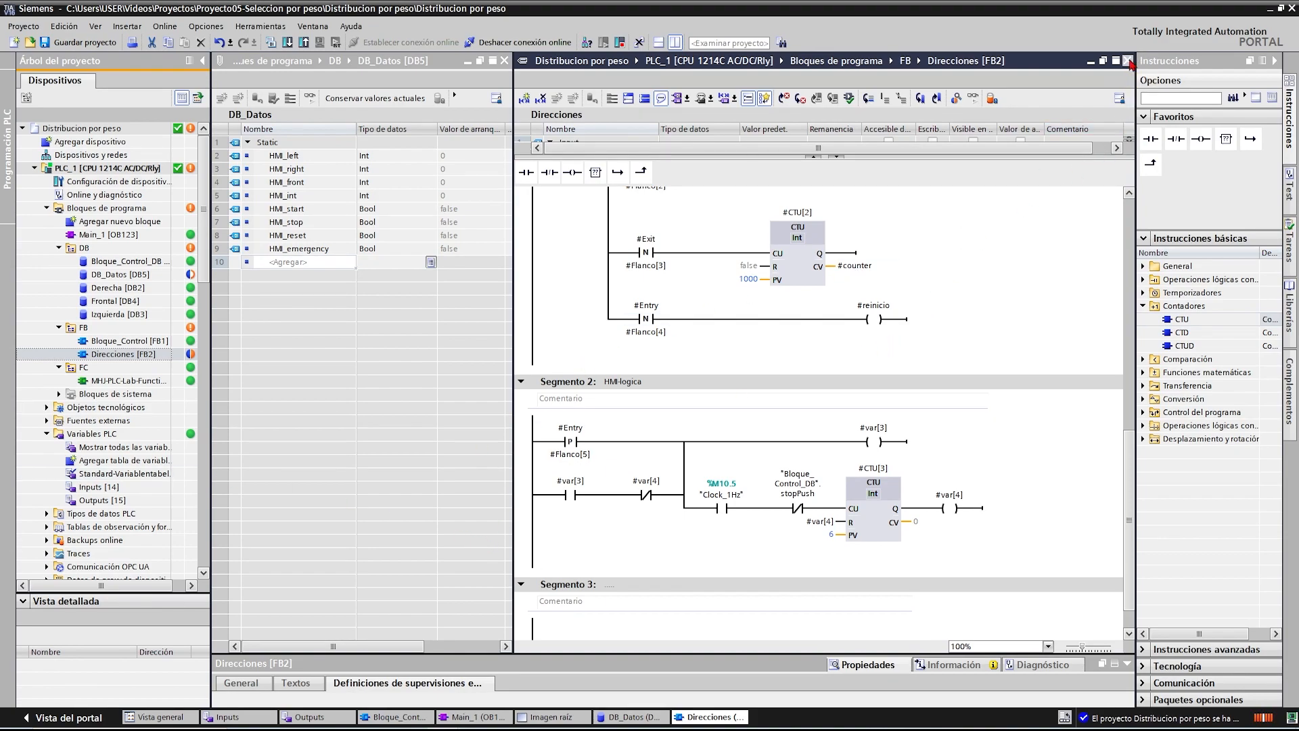
- Close the Direcciones block editor and load the updated program into PLC_1
click(1127, 60)
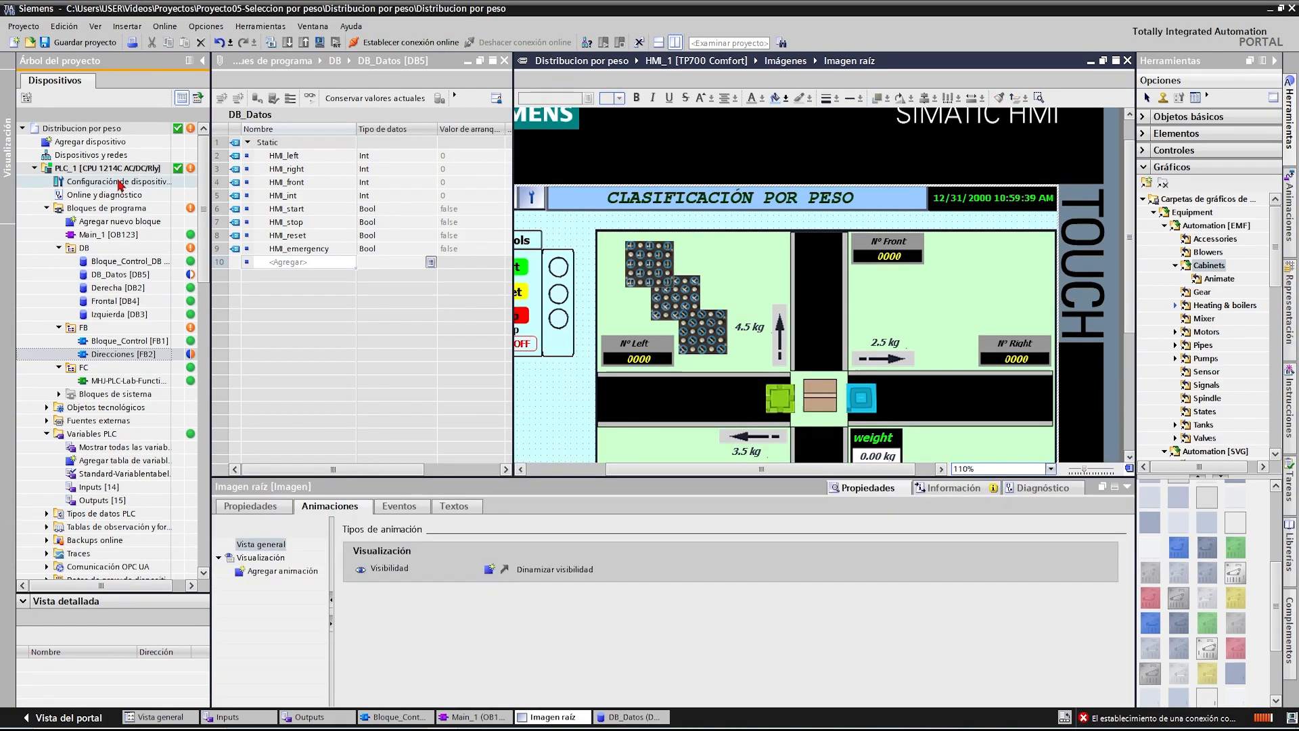
right_click(113, 169)
mouse_move(205, 310)
click(372, 307)
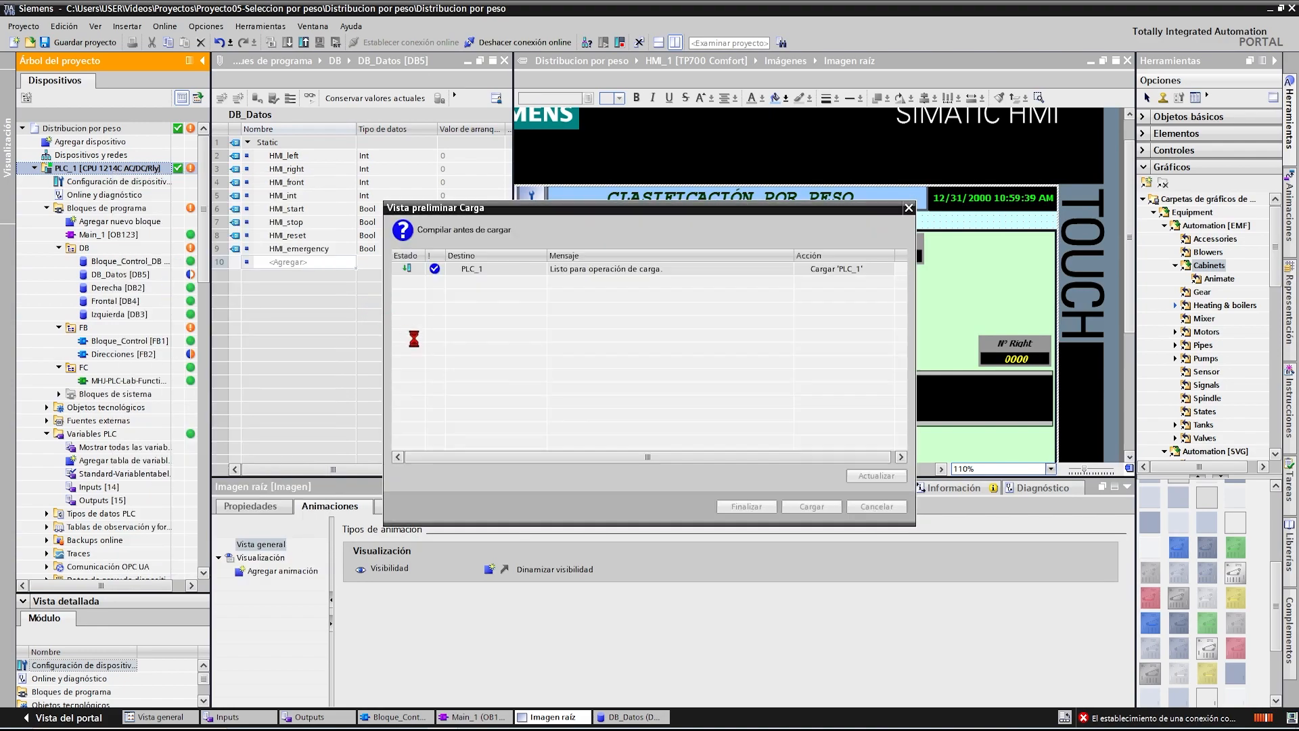
click(811, 506)
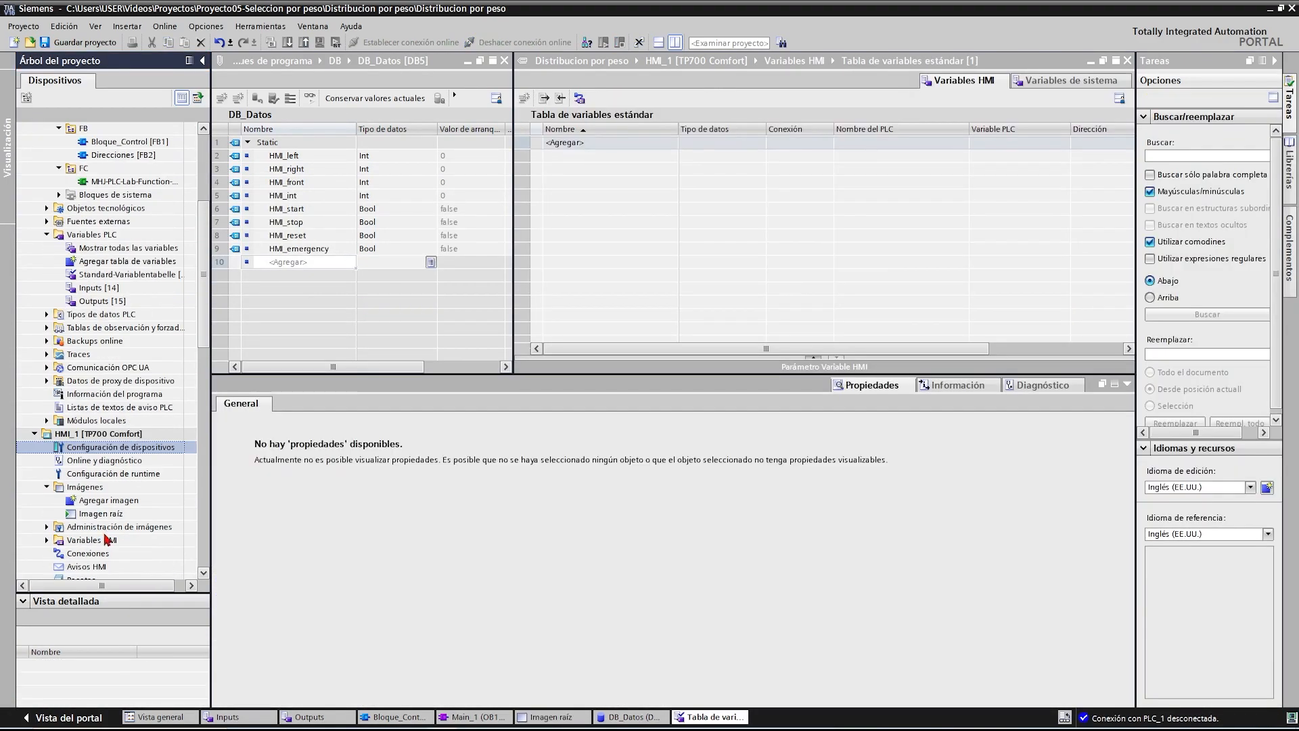
- Open Imagen raíz, run the runtime simulation of HMI_1 to check the screen, and close the simulation
click(102, 514)
click(124, 436)
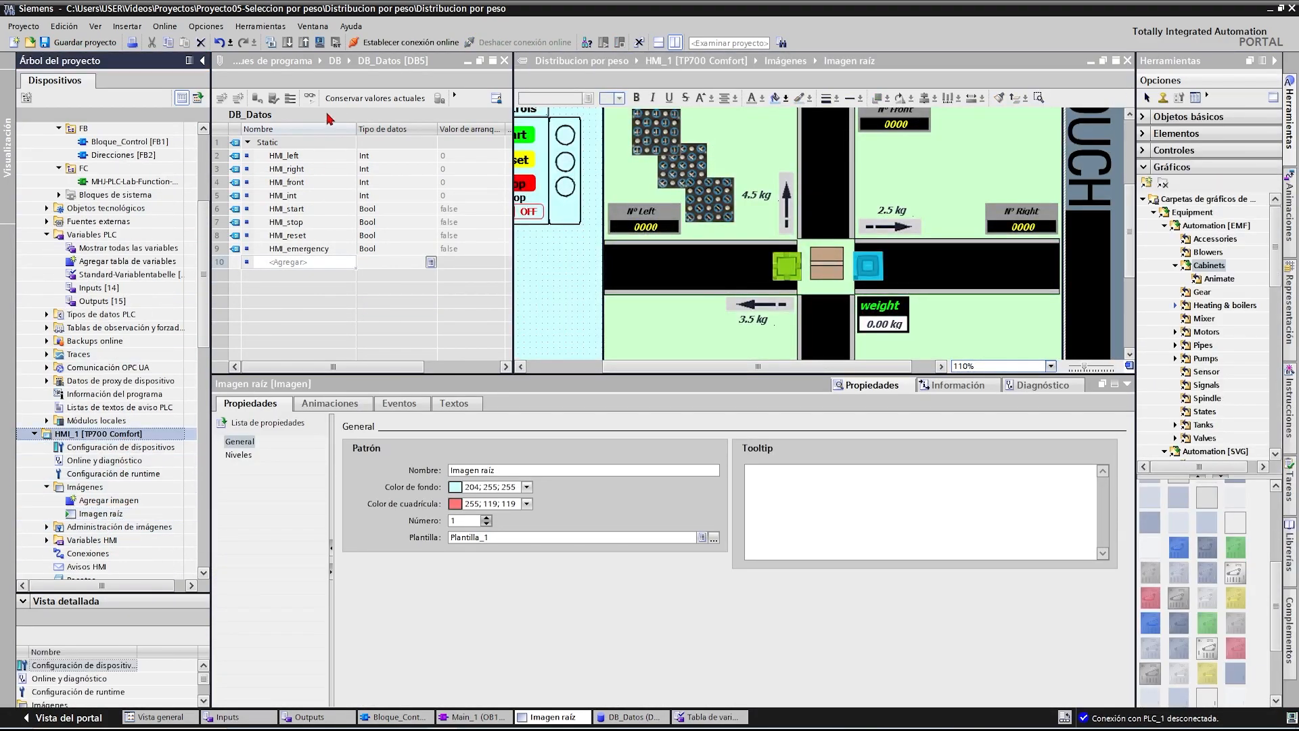
click(320, 43)
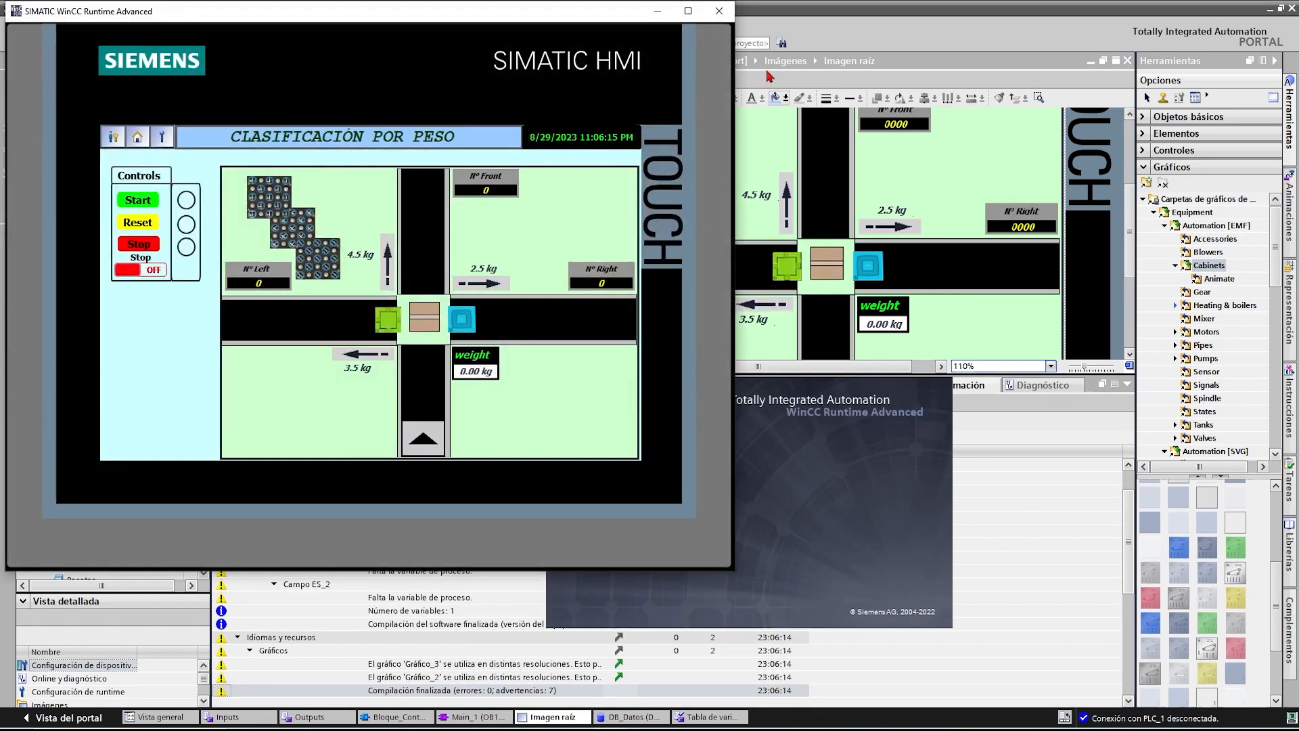
click(724, 10)
- Show the appearance properties of the brown box graphic at the conveyor crossing
drag(689, 374, 689, 586)
click(826, 292)
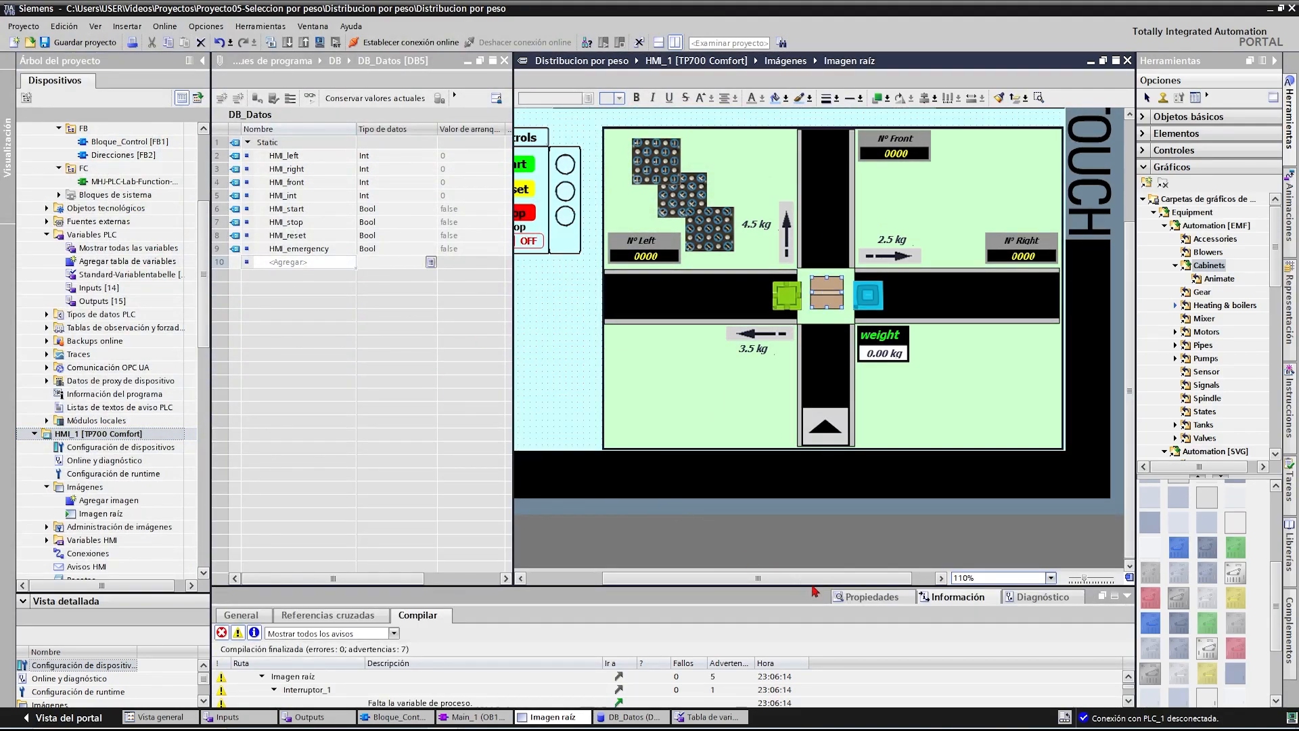
click(868, 598)
drag(792, 587, 793, 477)
click(111, 286)
scroll(112, 285, up, 4)
scroll(115, 284, down, 3)
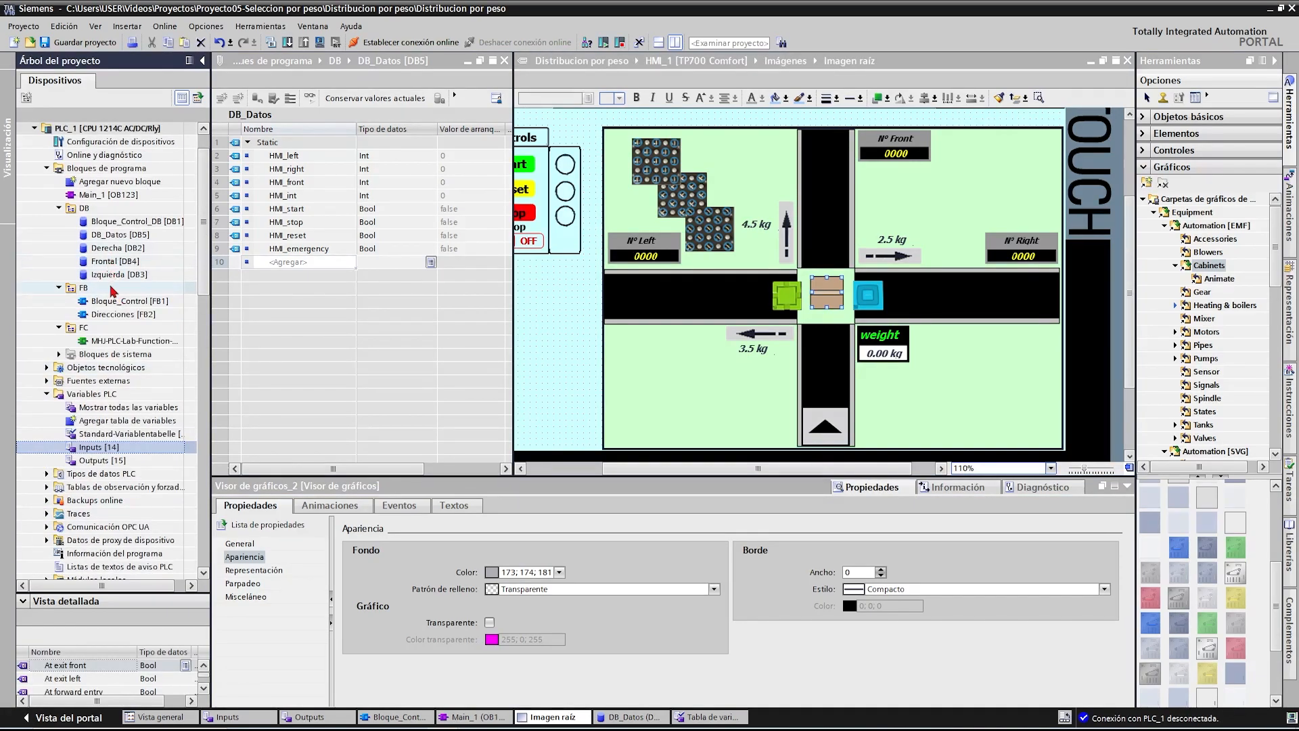
scroll(131, 322, down, 2)
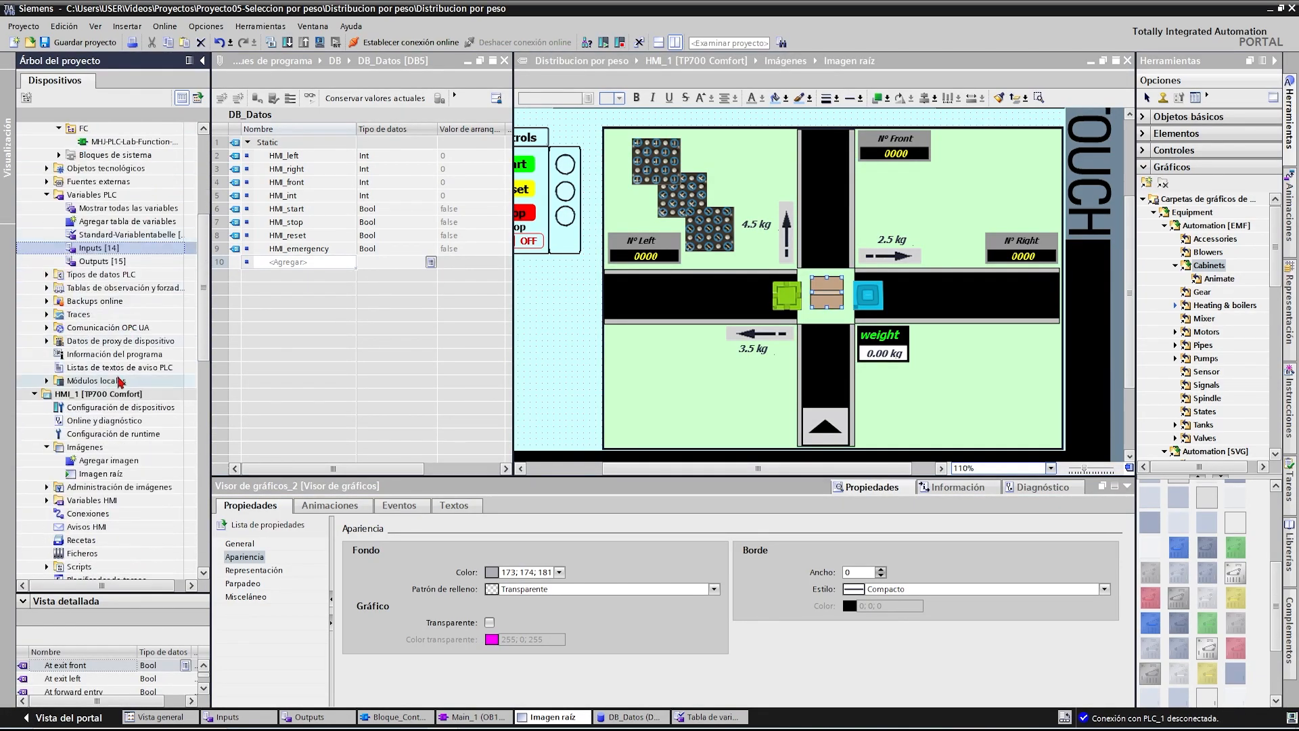
click(117, 474)
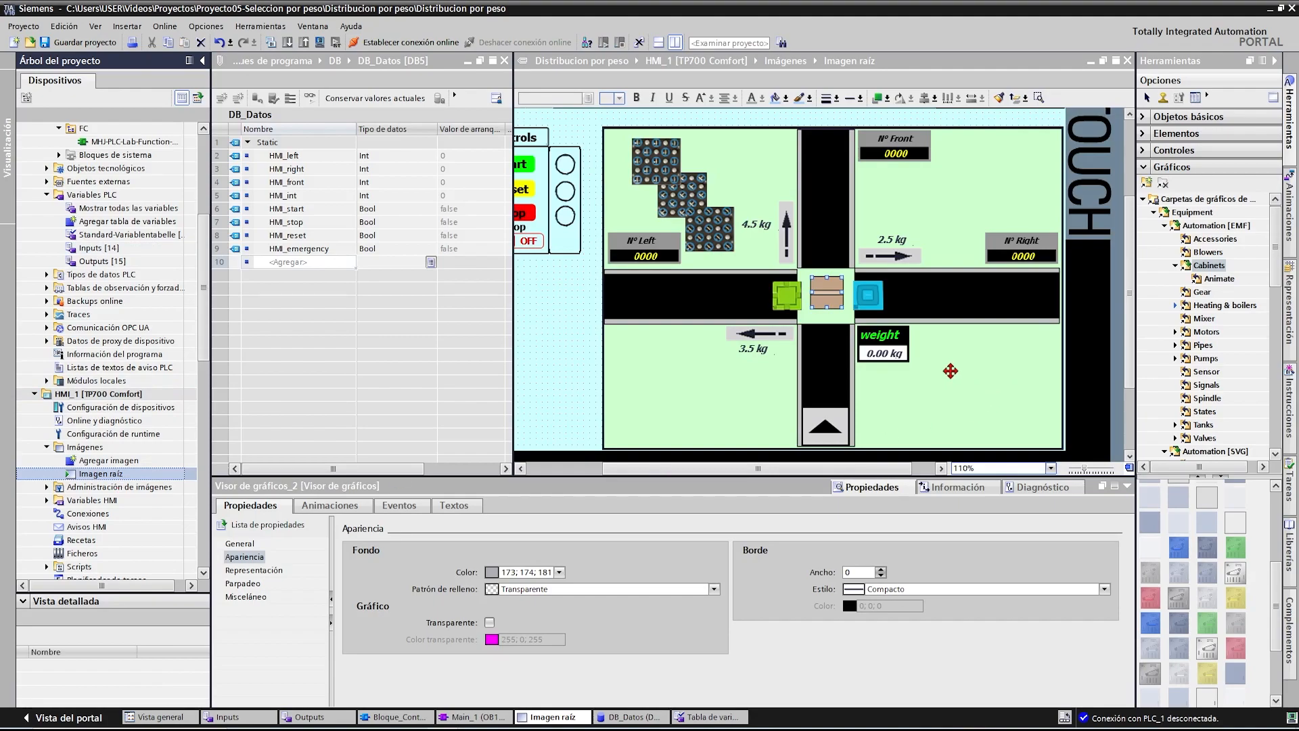
click(934, 412)
- Add a vertical movement animation to the brown box graphic at the conveyor crossing
click(827, 296)
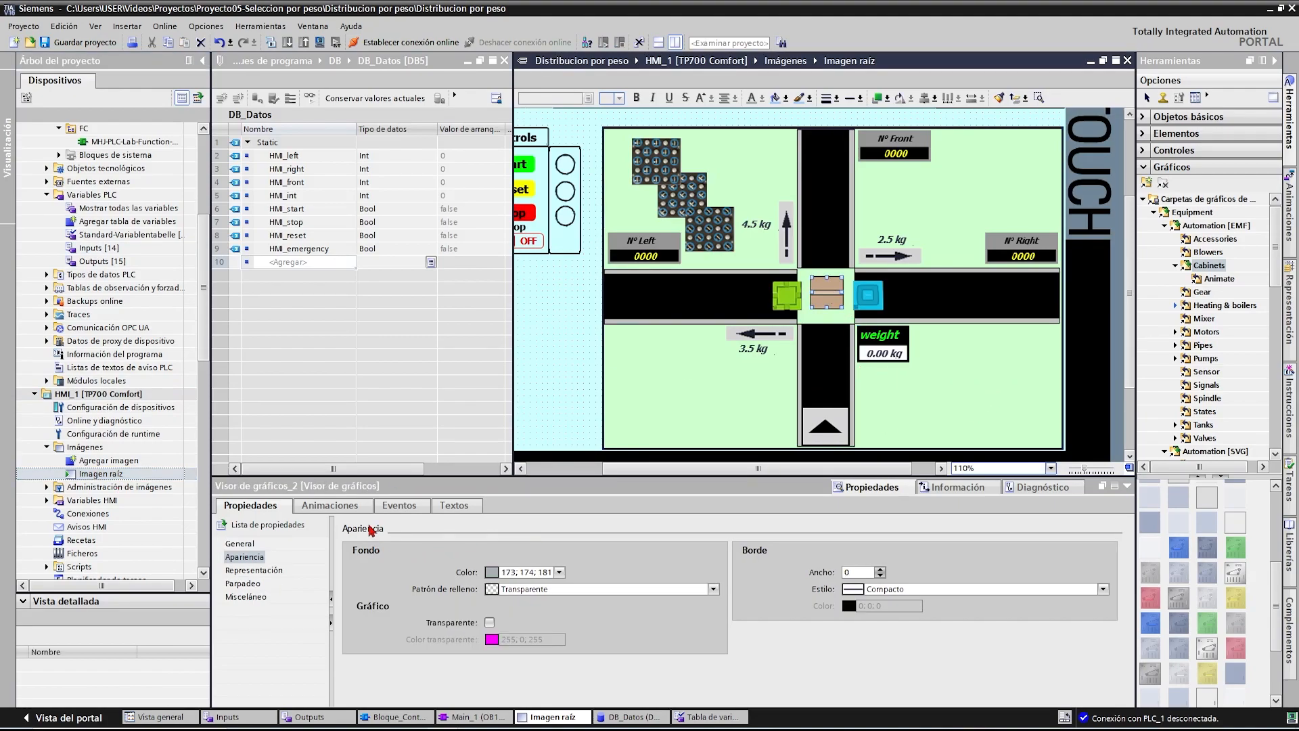
click(330, 505)
double_click(281, 597)
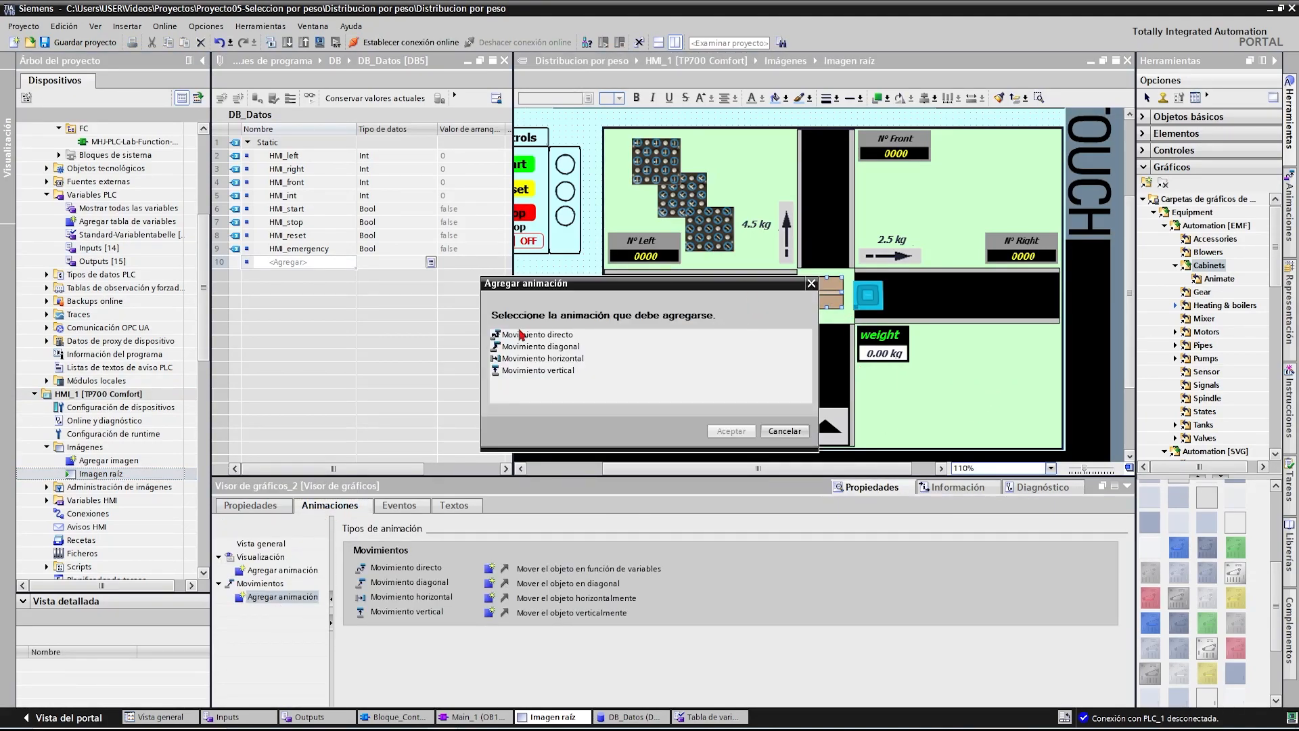
click(539, 370)
click(731, 430)
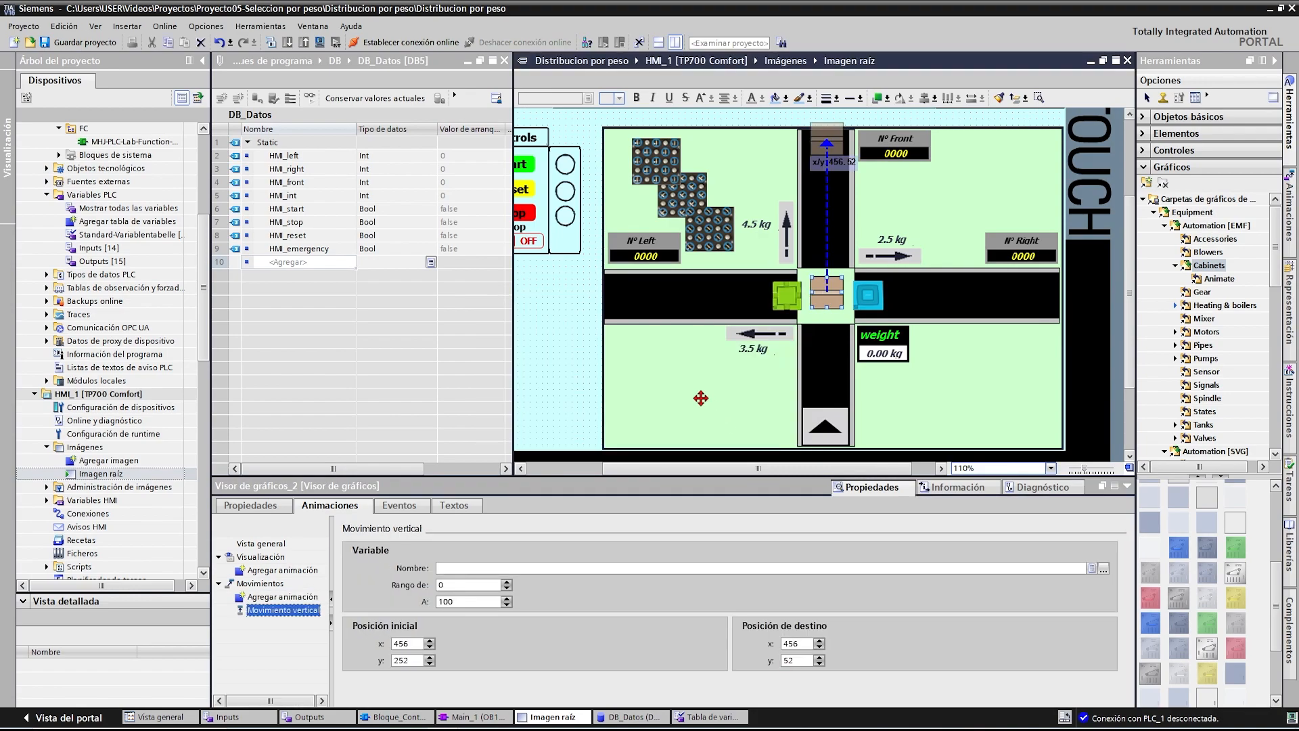
- Set the brown box's vertical movement to end at y 59 and its upper range limit to 6
click(820, 657)
click(820, 657)
click(819, 657)
click(819, 657)
click(819, 656)
click(819, 657)
click(820, 657)
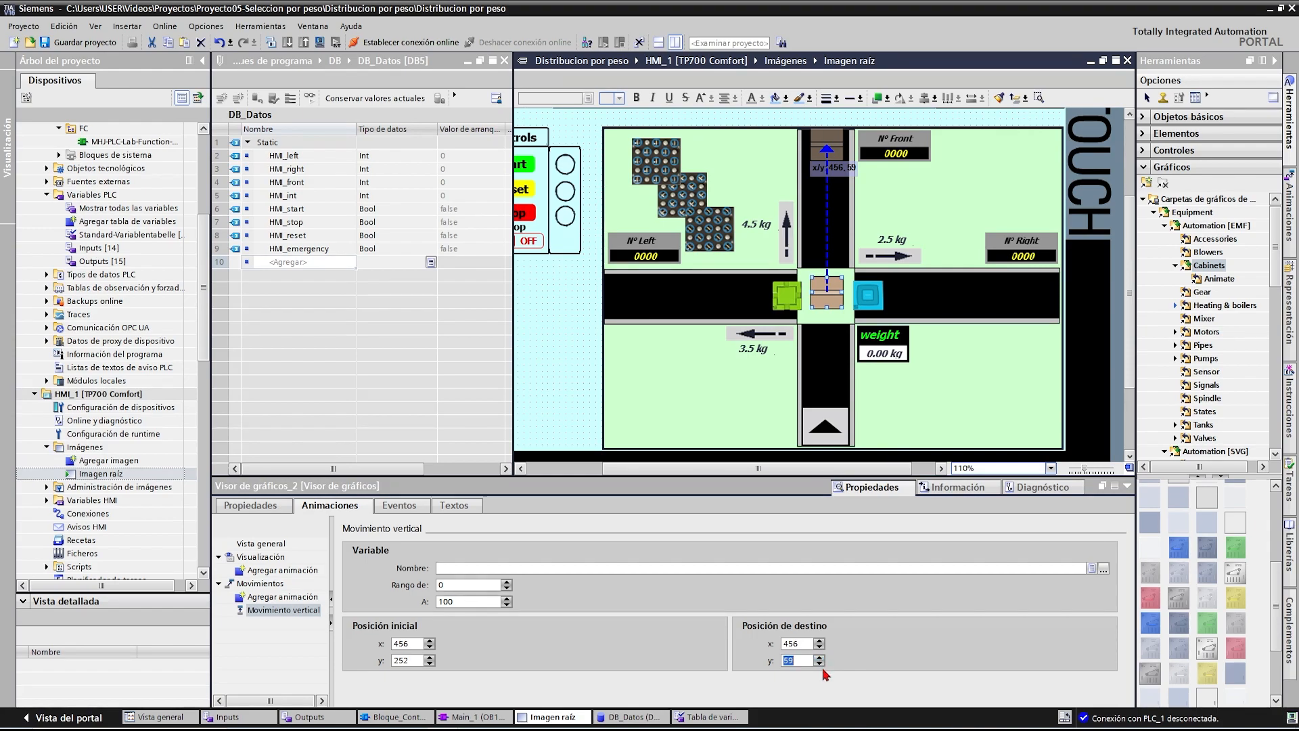
double_click(452, 601)
- Link the brown box's vertical movement to the PLC variable HMI_front from DB_Datos
click(1097, 568)
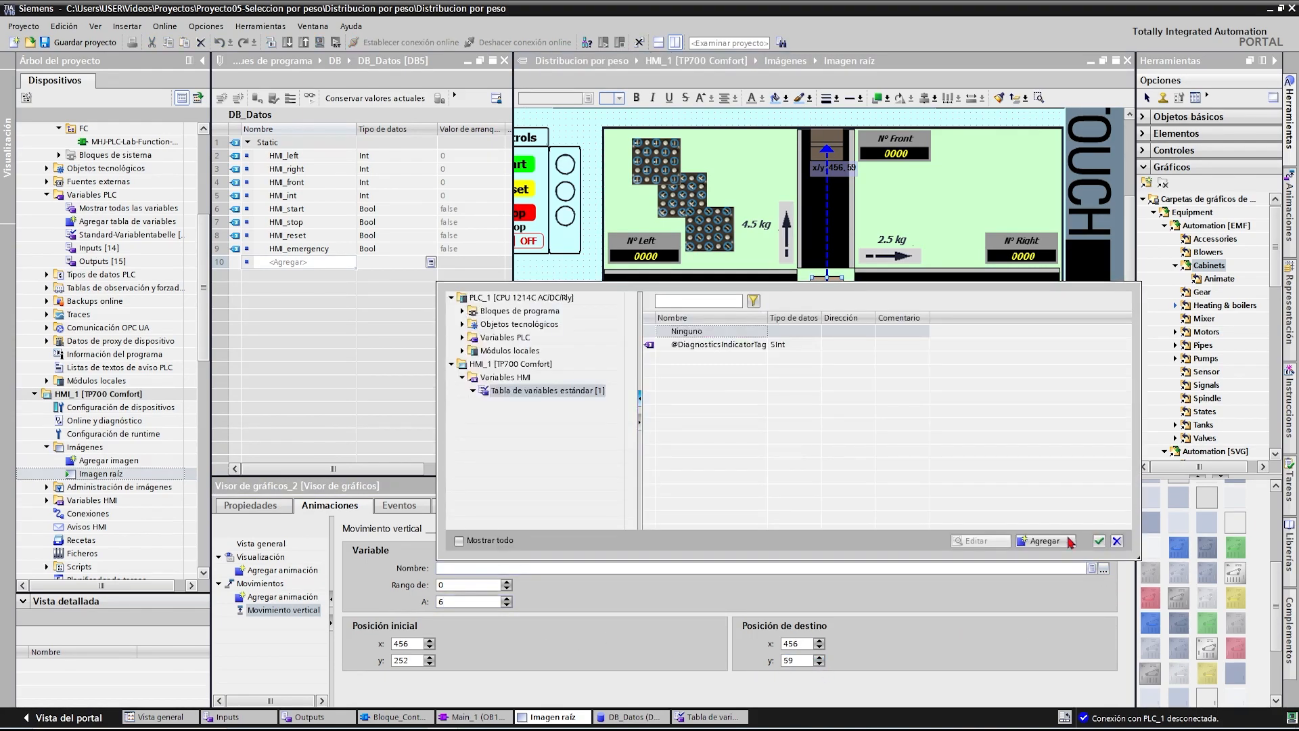
click(463, 310)
click(497, 325)
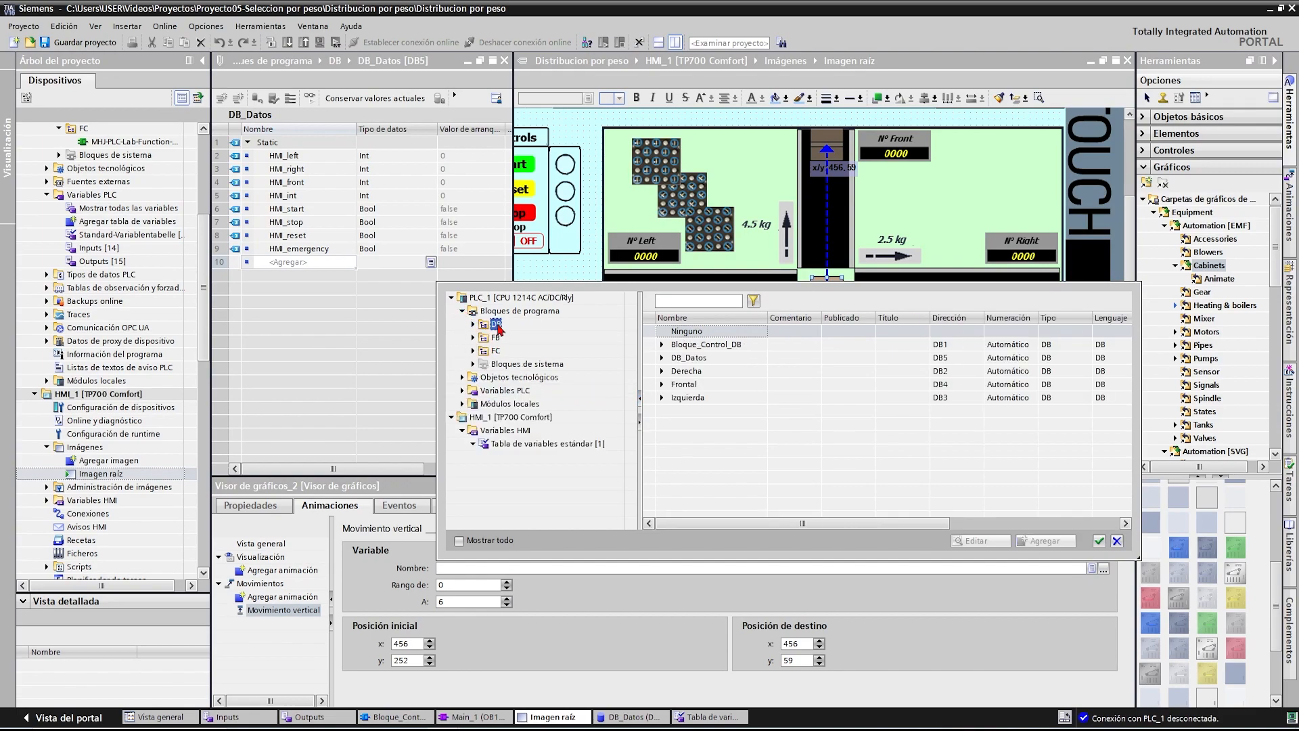
click(473, 325)
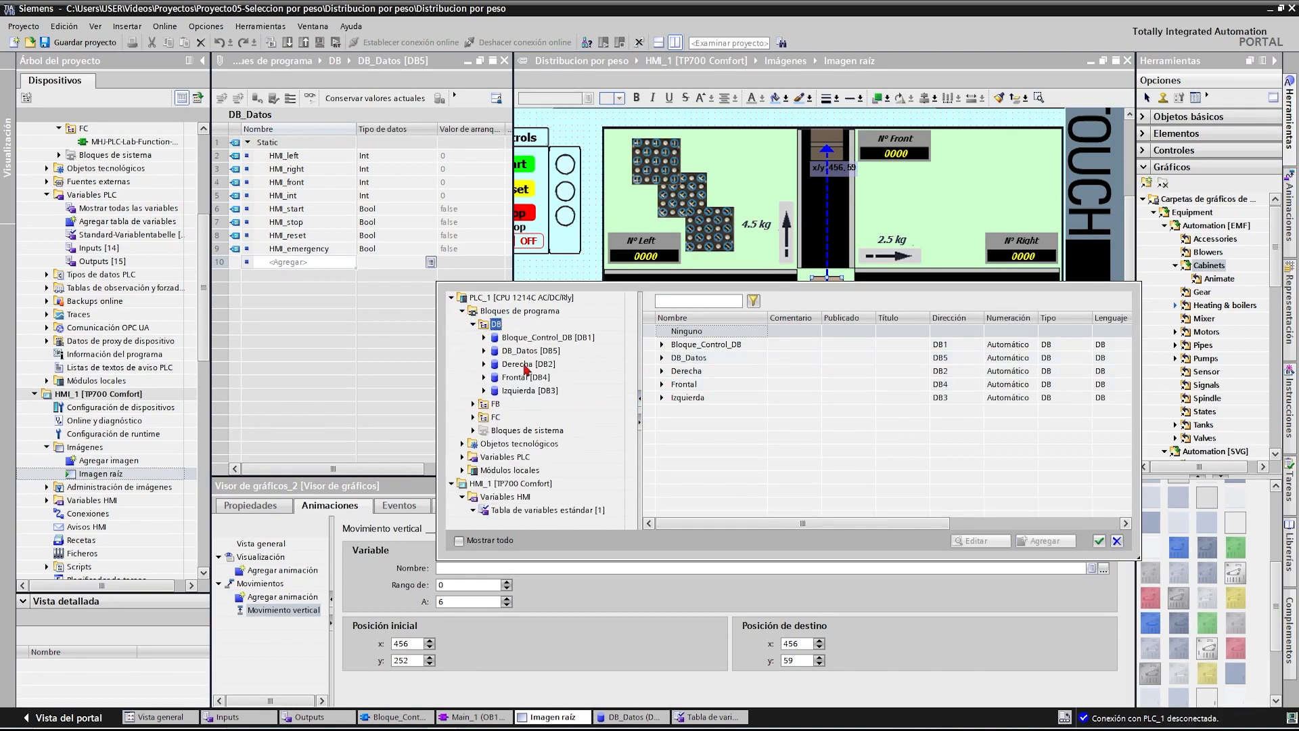
click(518, 352)
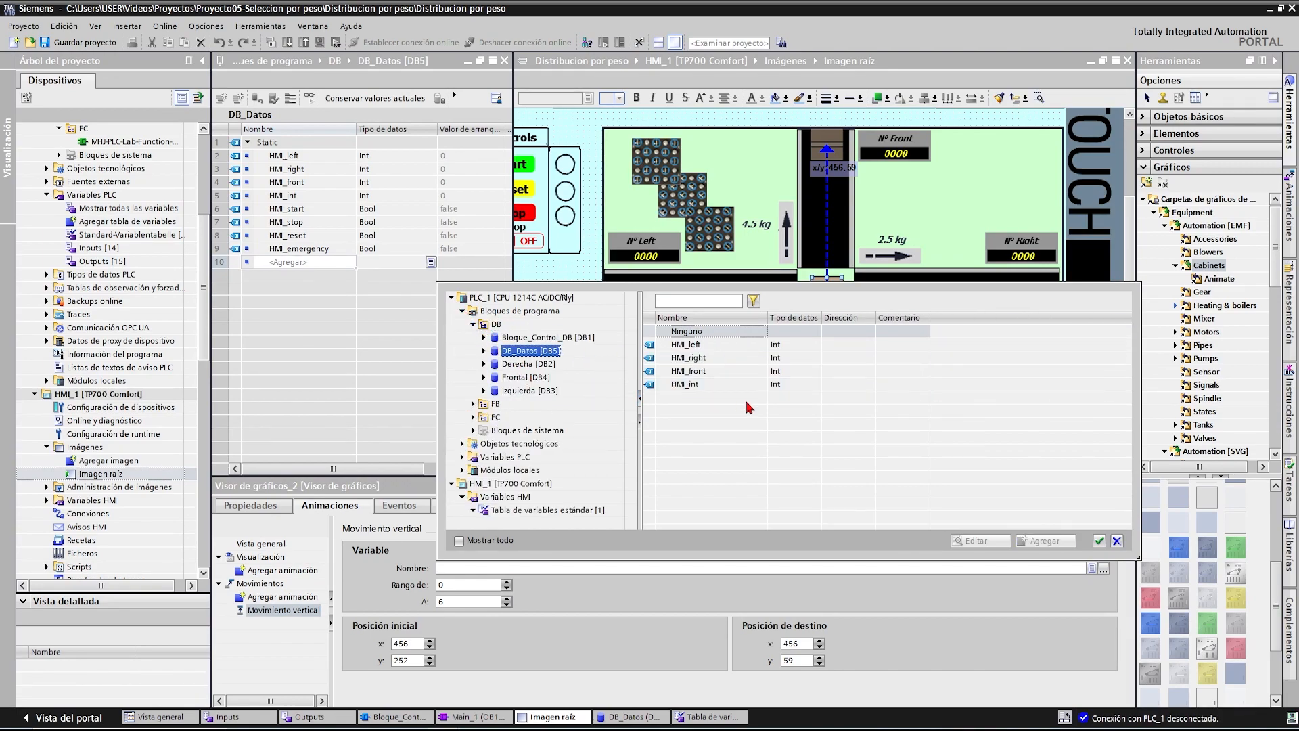
click(703, 375)
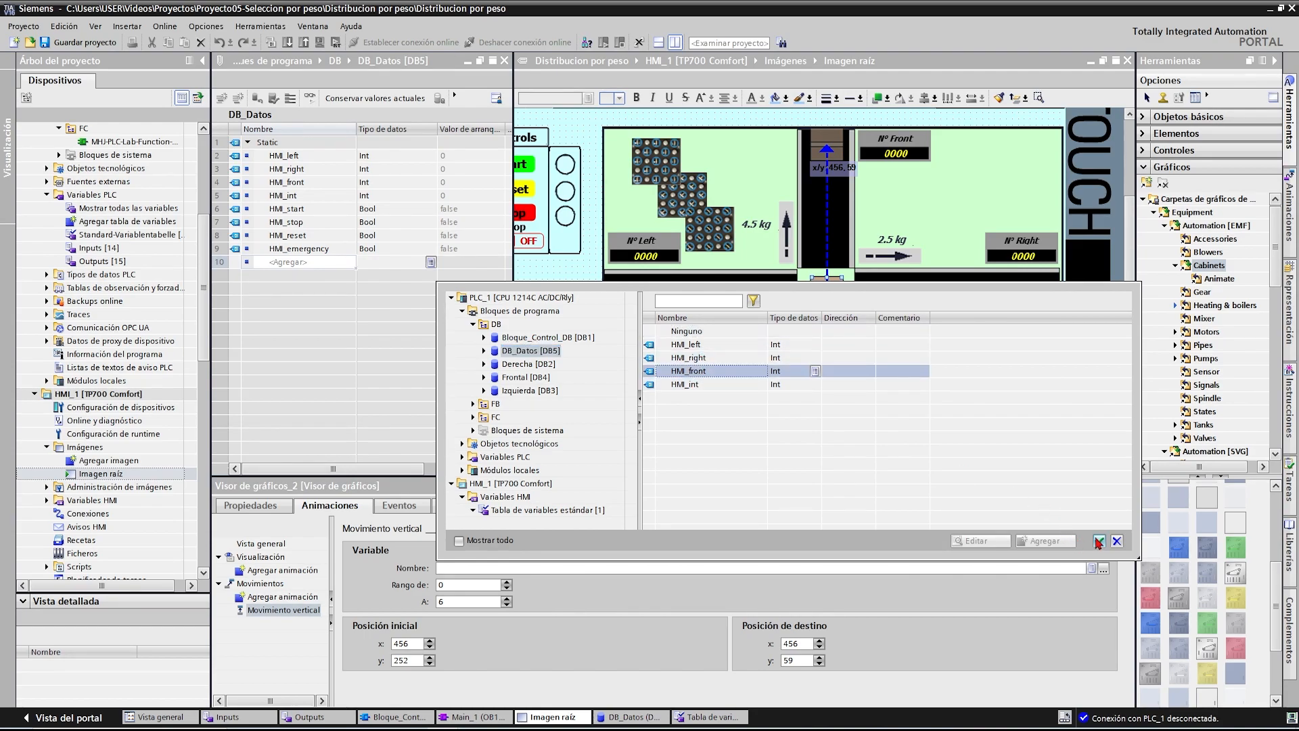
click(1098, 541)
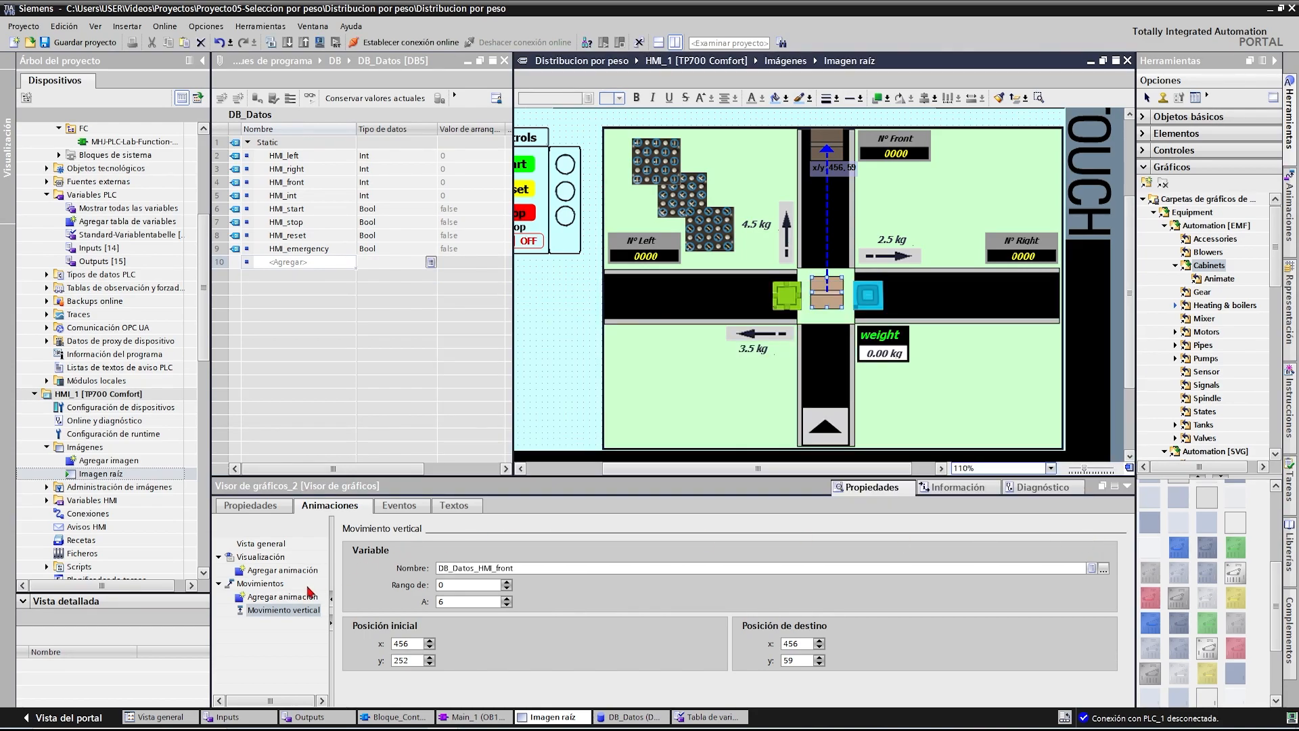
- Add a visibility animation to the brown box graphic with a range of 0 to 1
double_click(277, 570)
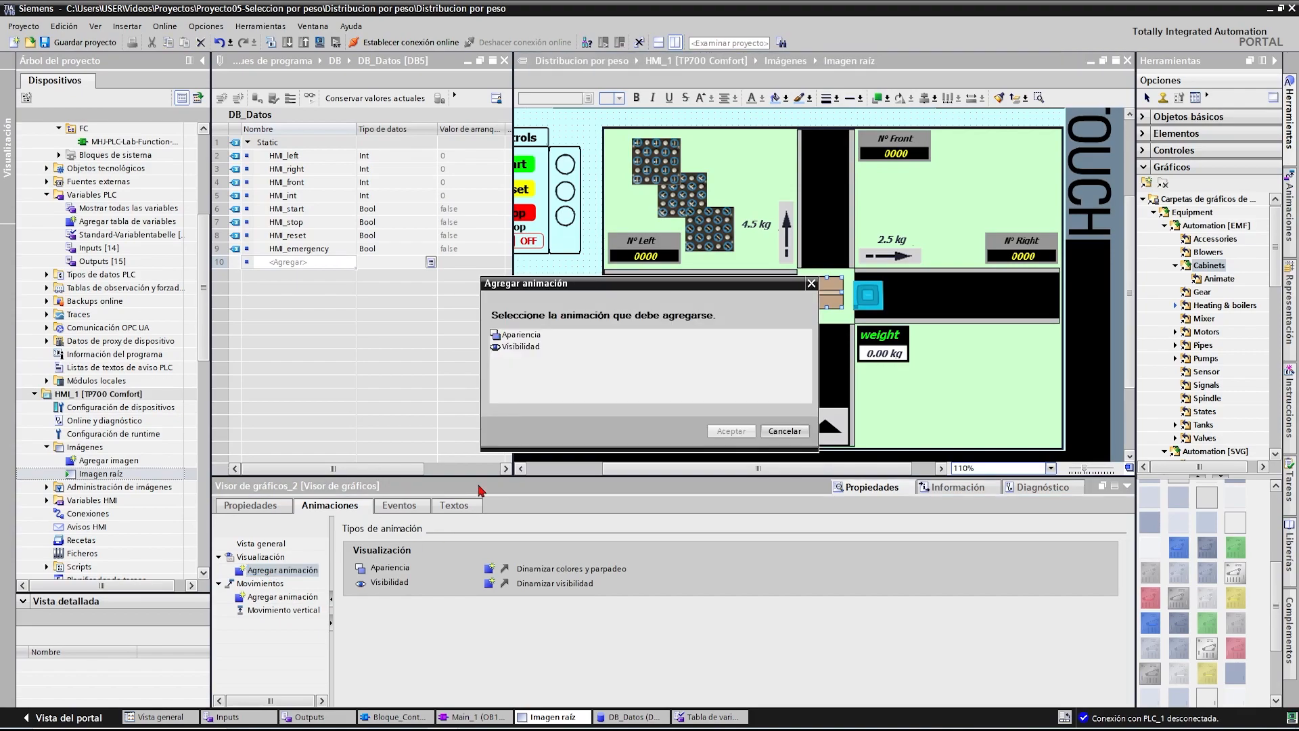
click(519, 347)
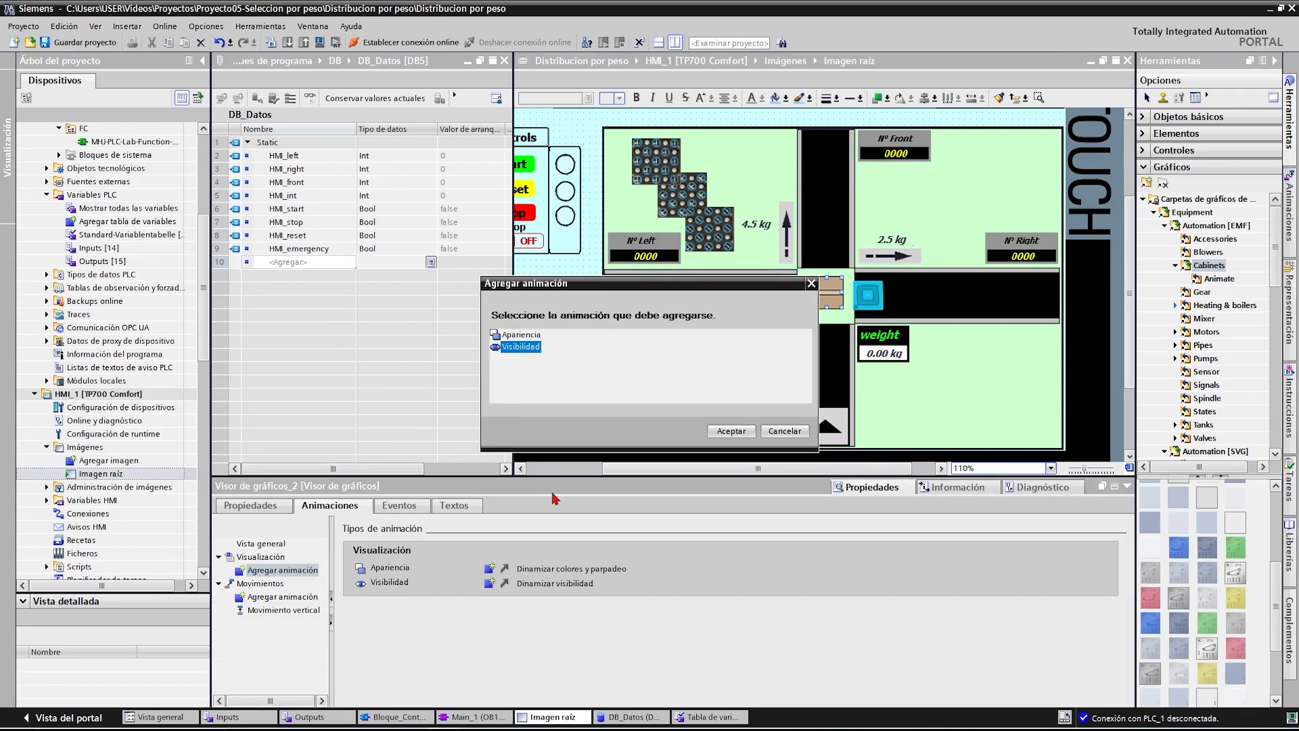
click(718, 429)
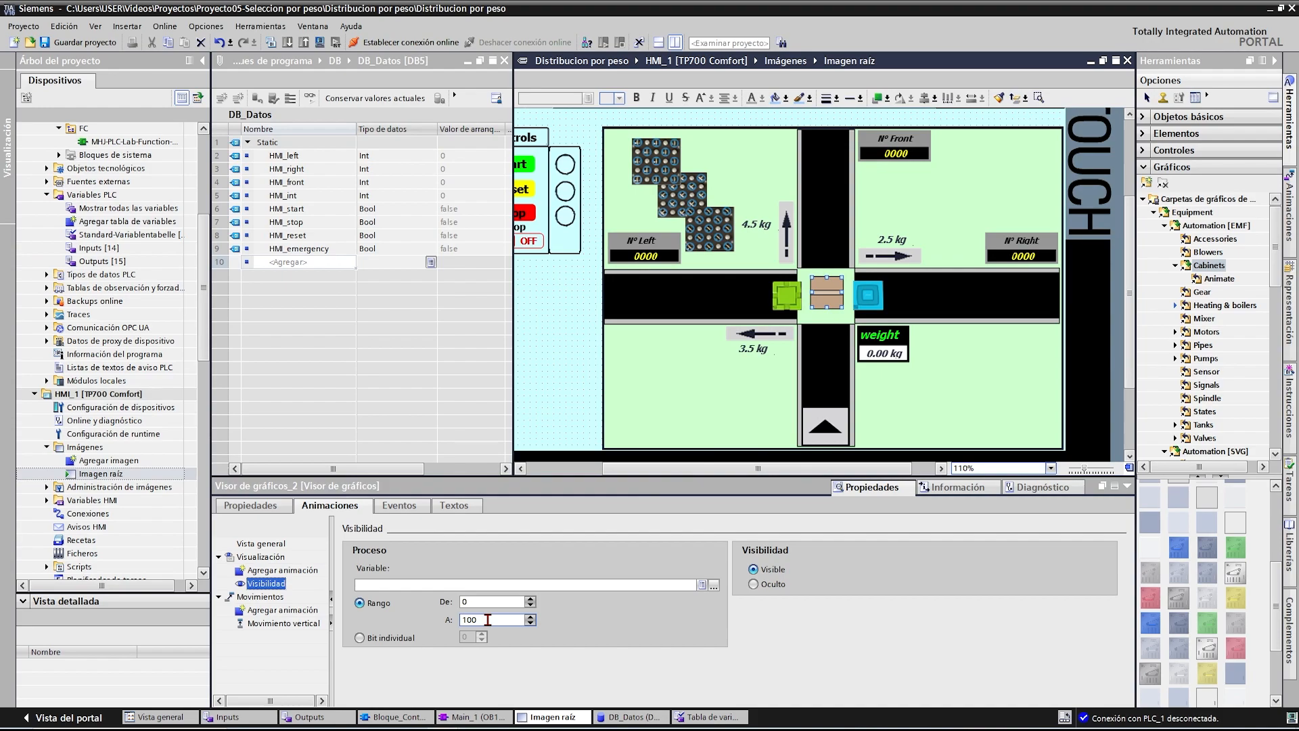
drag(486, 620, 452, 624)
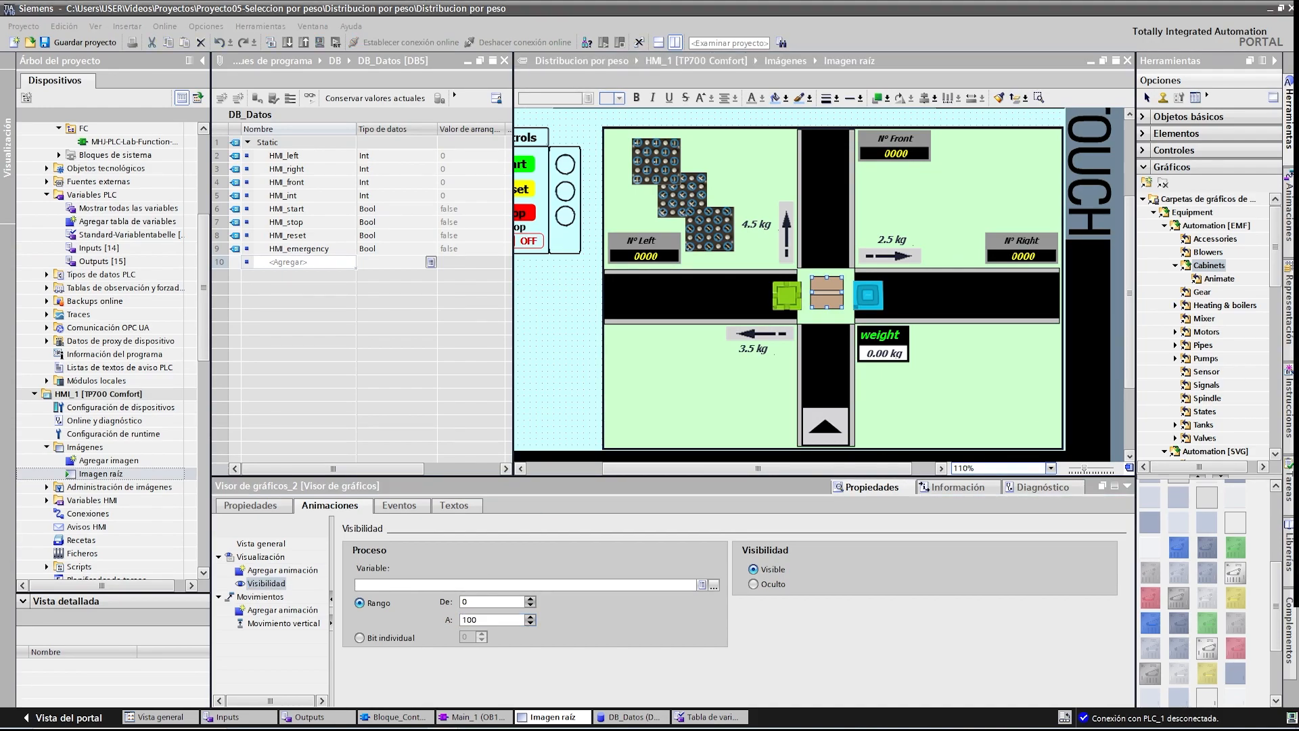
double_click(511, 619)
text(1)
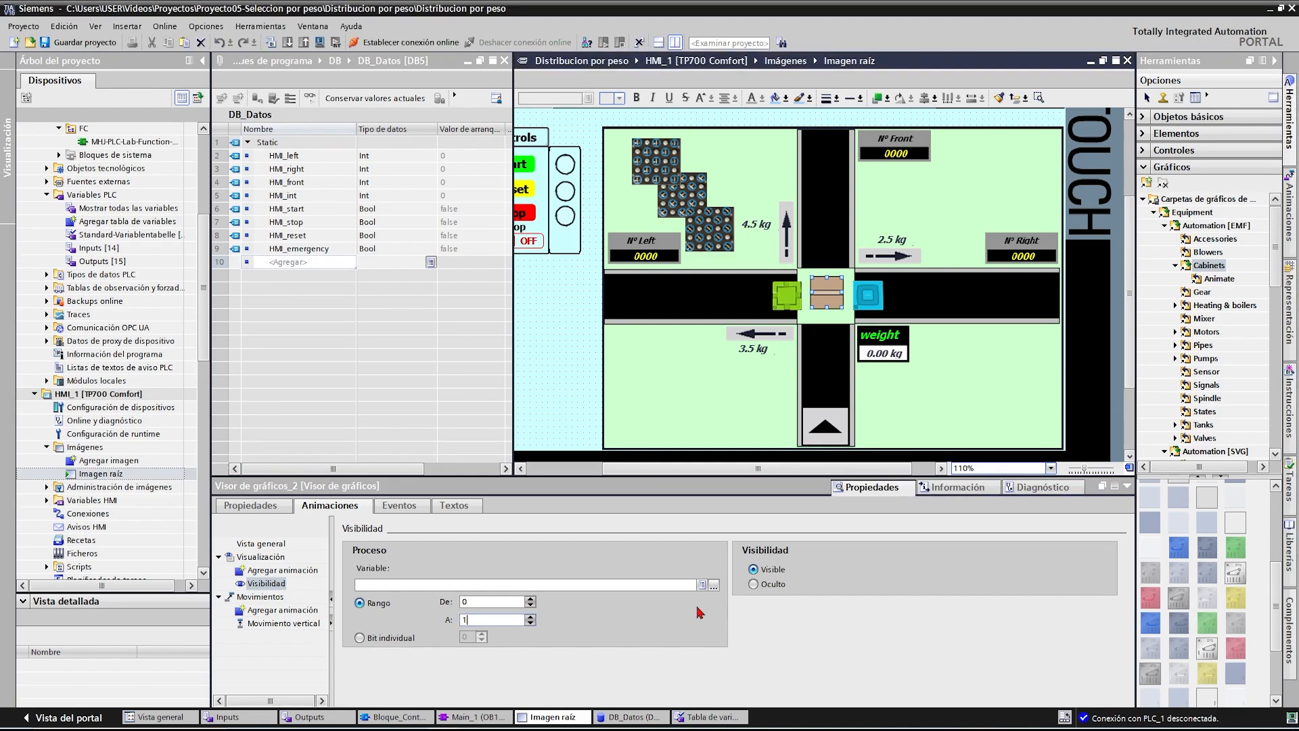
- Link the brown box's visibility animation to HMI_front from DB_Datos and set it to Oculto within the range
click(713, 585)
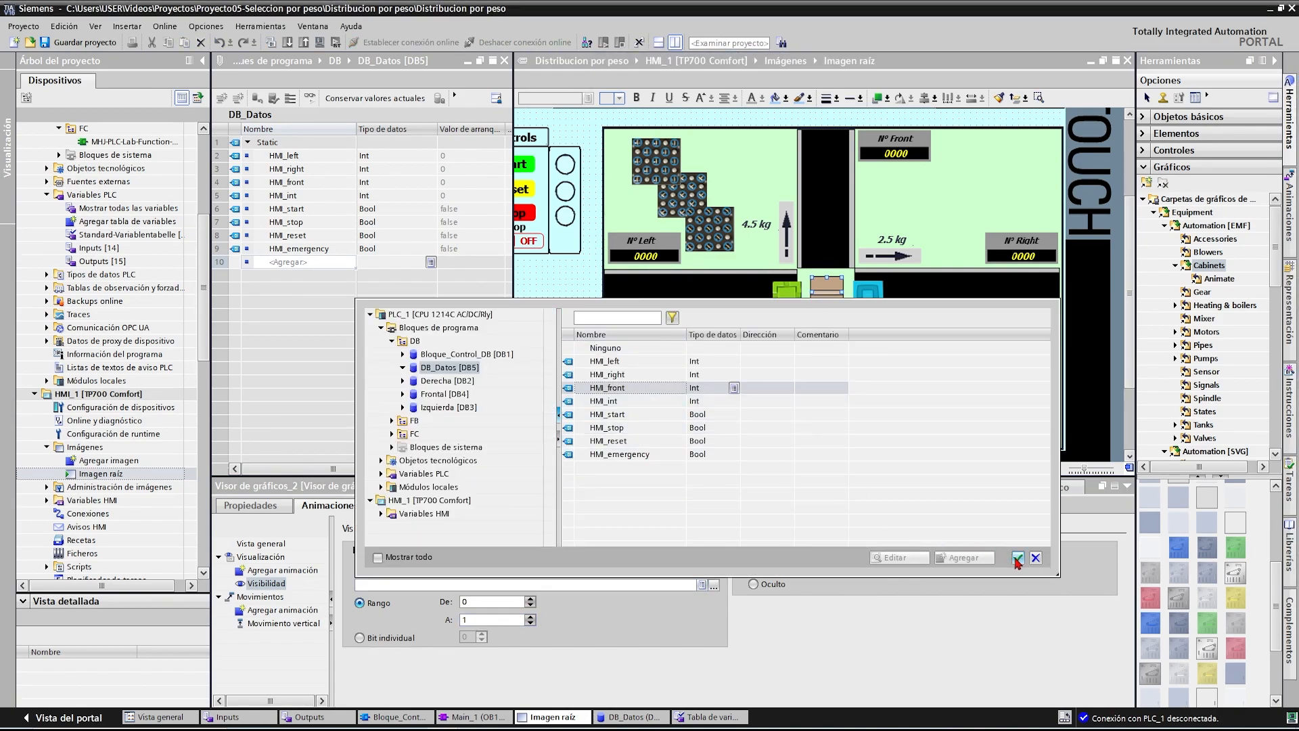
click(1017, 557)
click(757, 586)
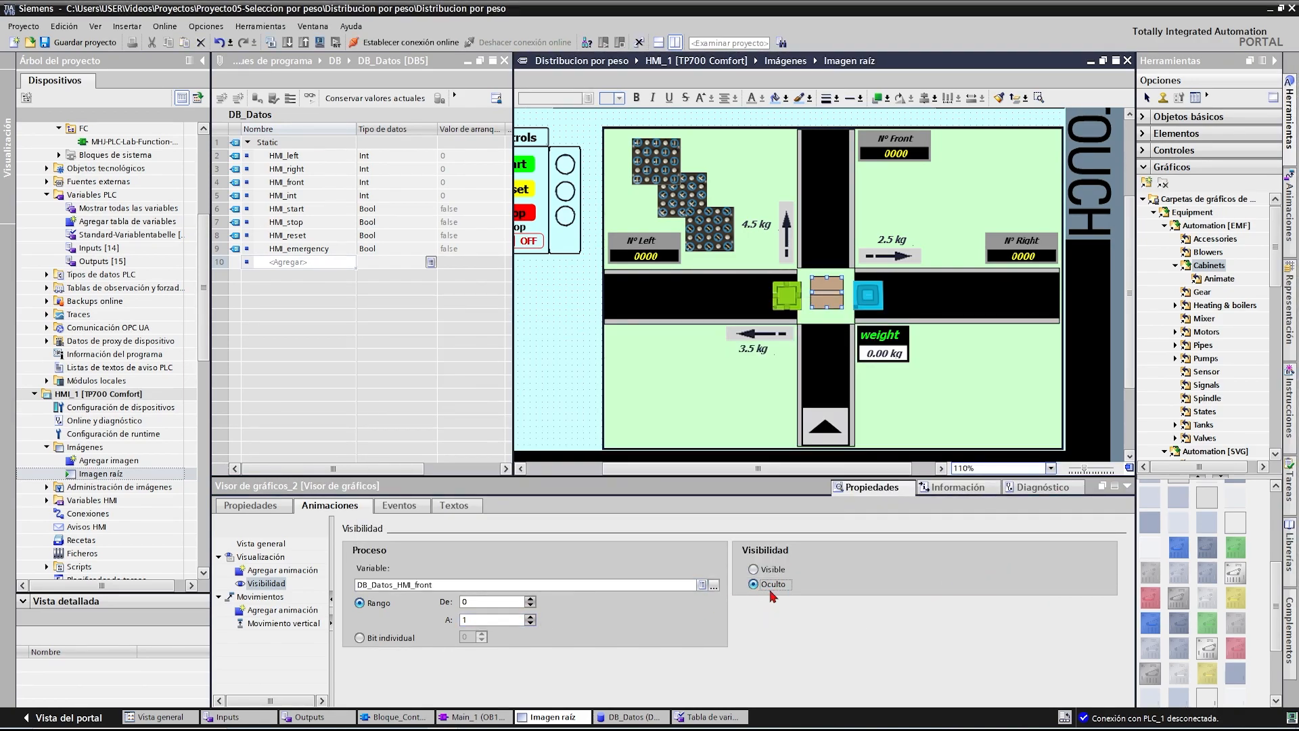
click(856, 297)
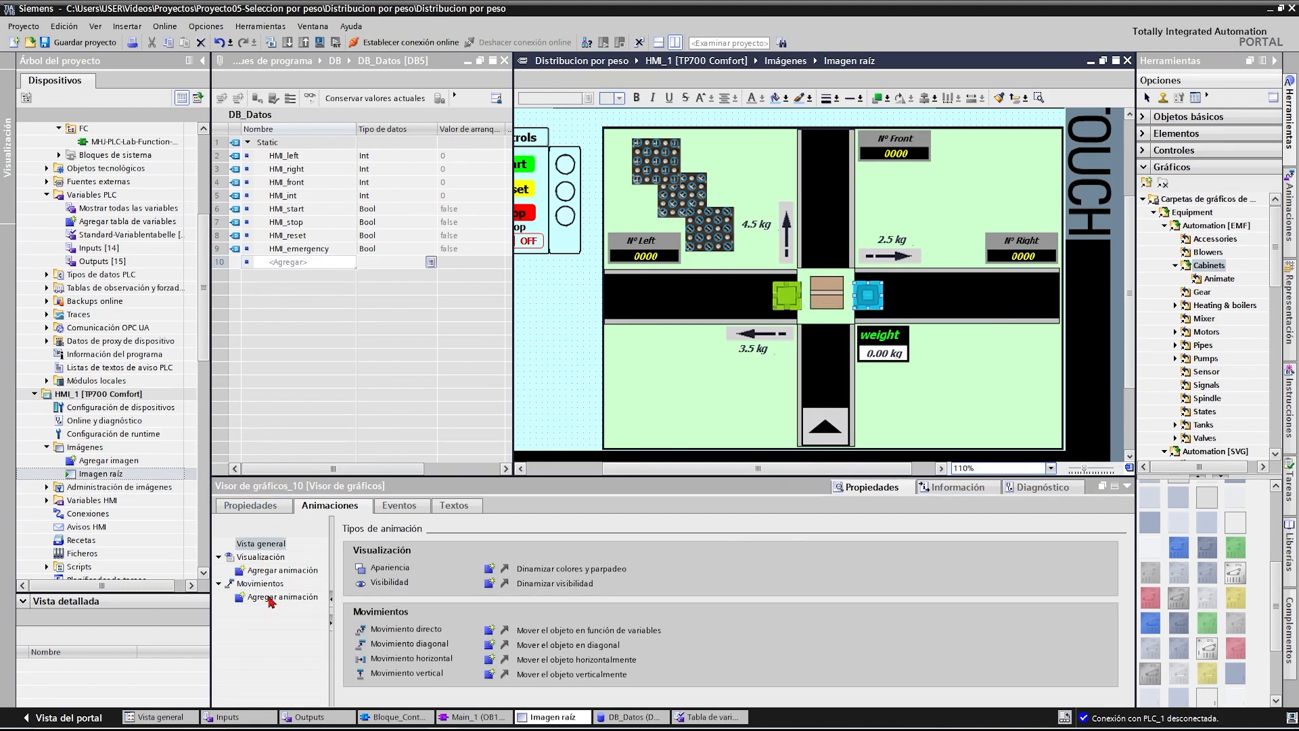
click(274, 597)
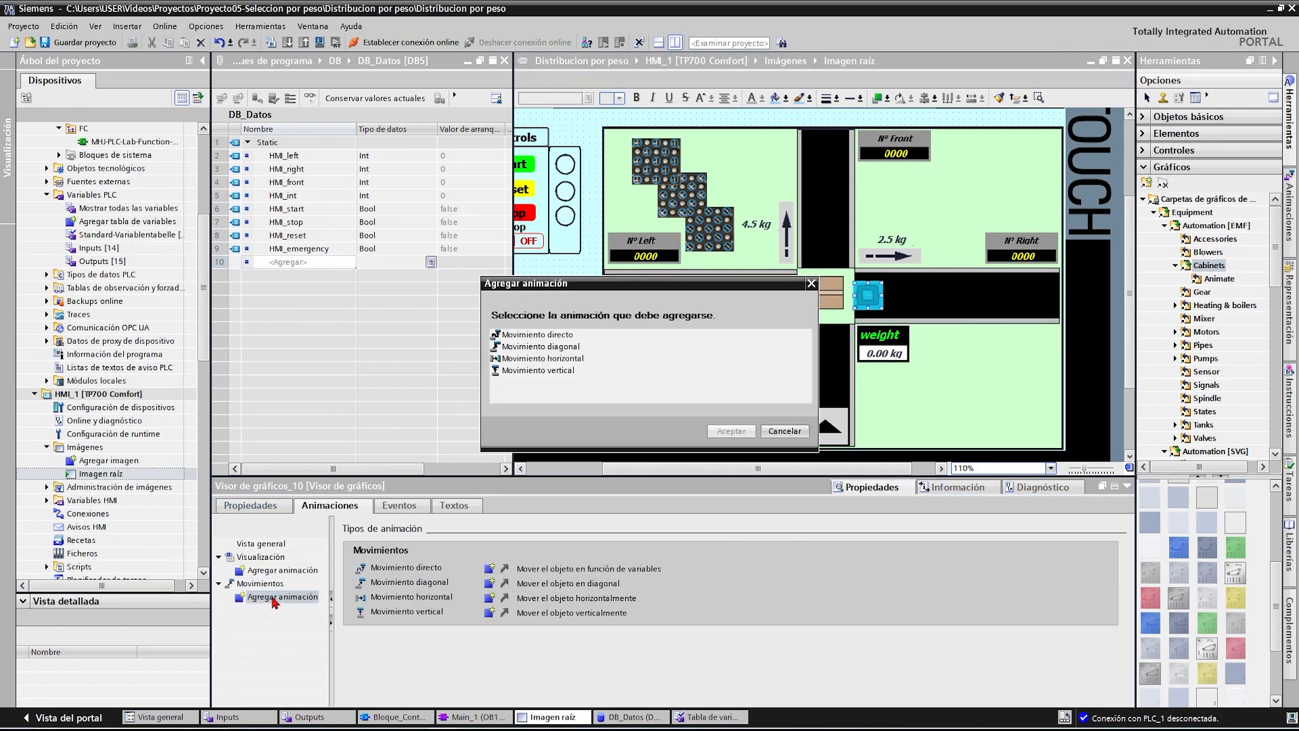
click(811, 283)
drag(868, 295, 826, 290)
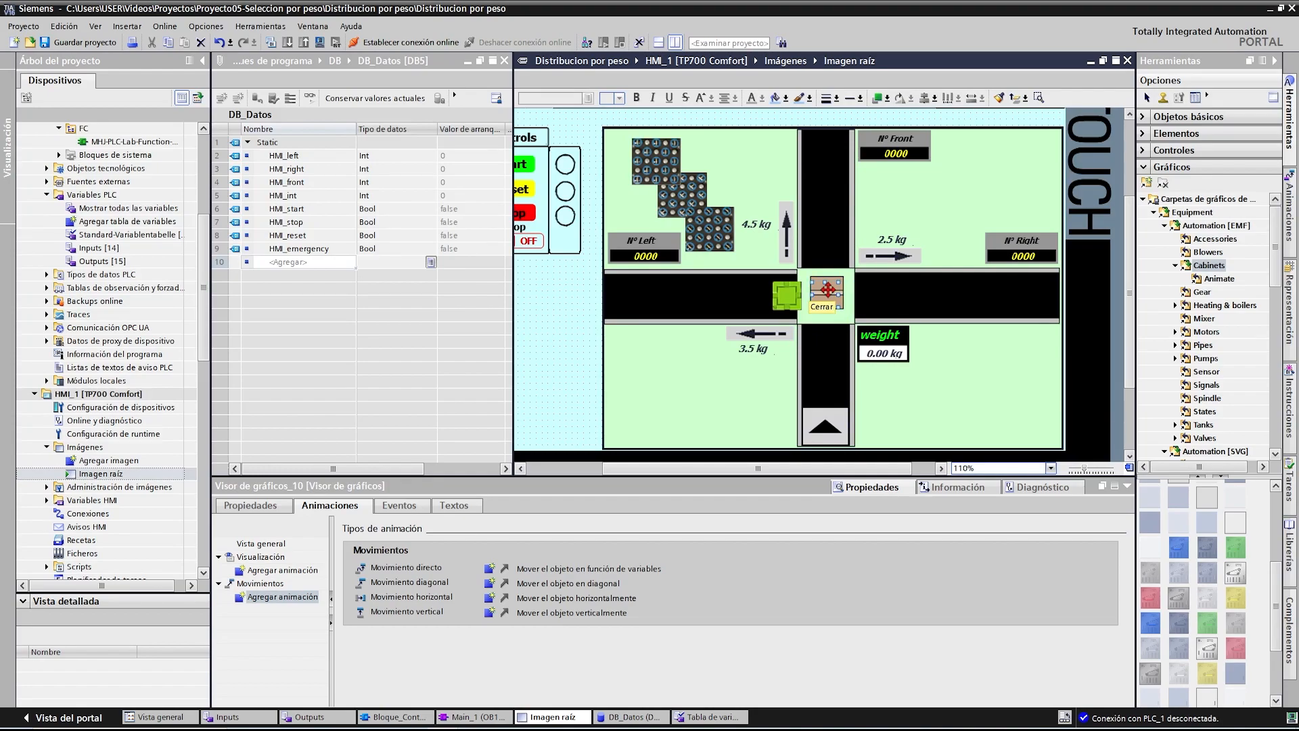
scroll(825, 298, up, 1)
scroll(822, 325, down, 1)
key(ctrl+z)
- Move the blue box graphic onto the brown box at the crossing and give it a horizontal movement animation
drag(866, 294, 831, 291)
double_click(288, 595)
click(536, 357)
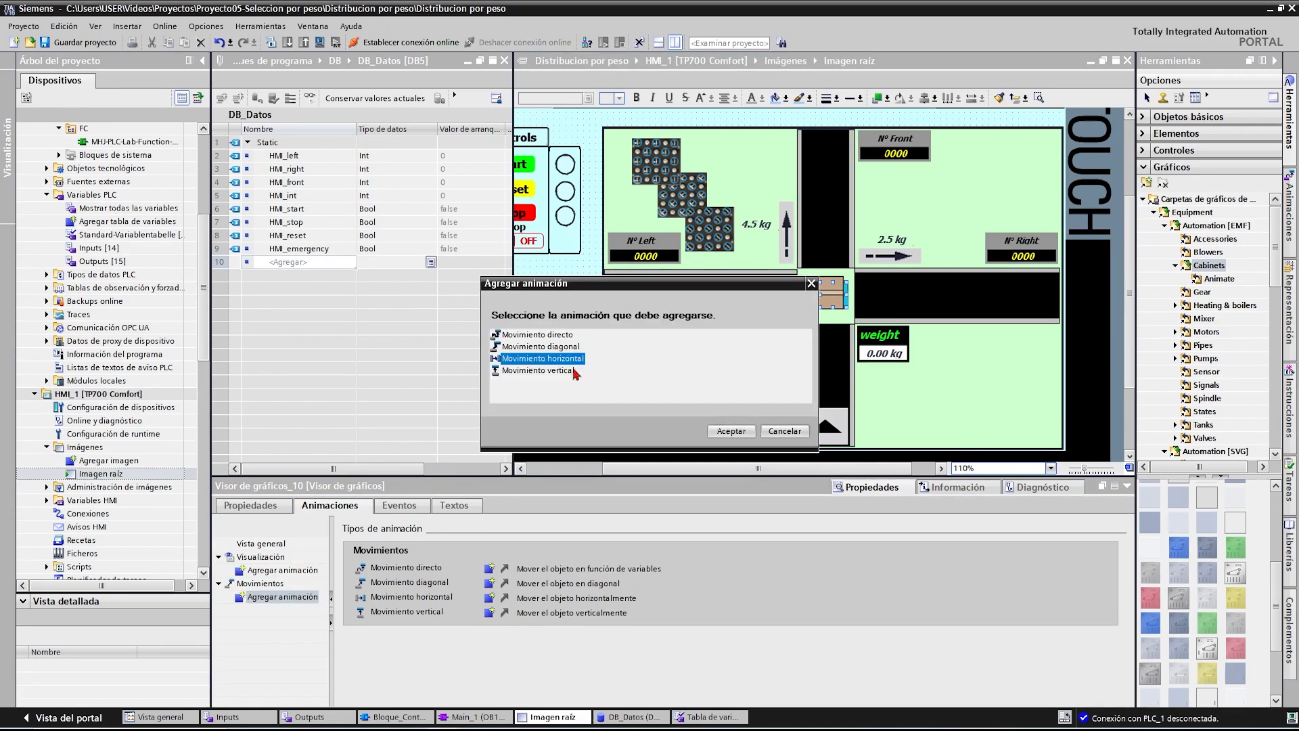
click(724, 434)
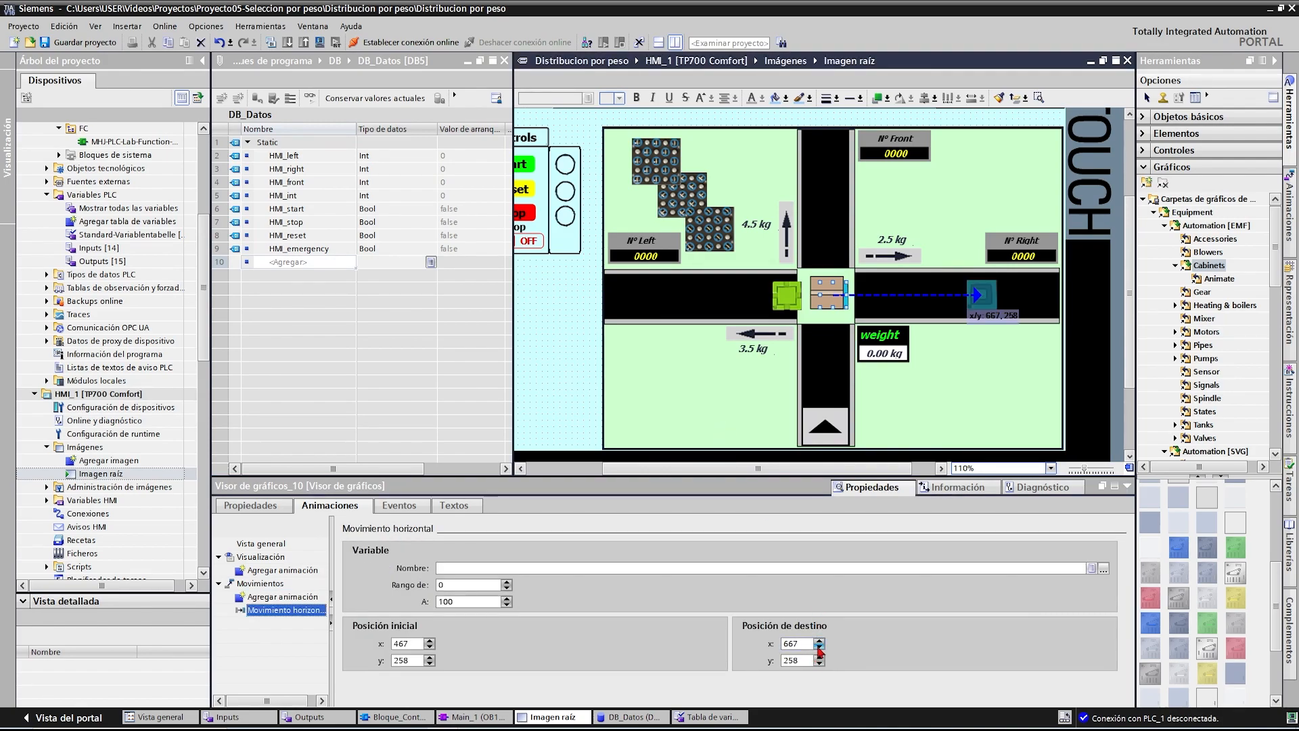
- Set the destination x of the blue box's horizontal movement to 720, then to 730
click(819, 642)
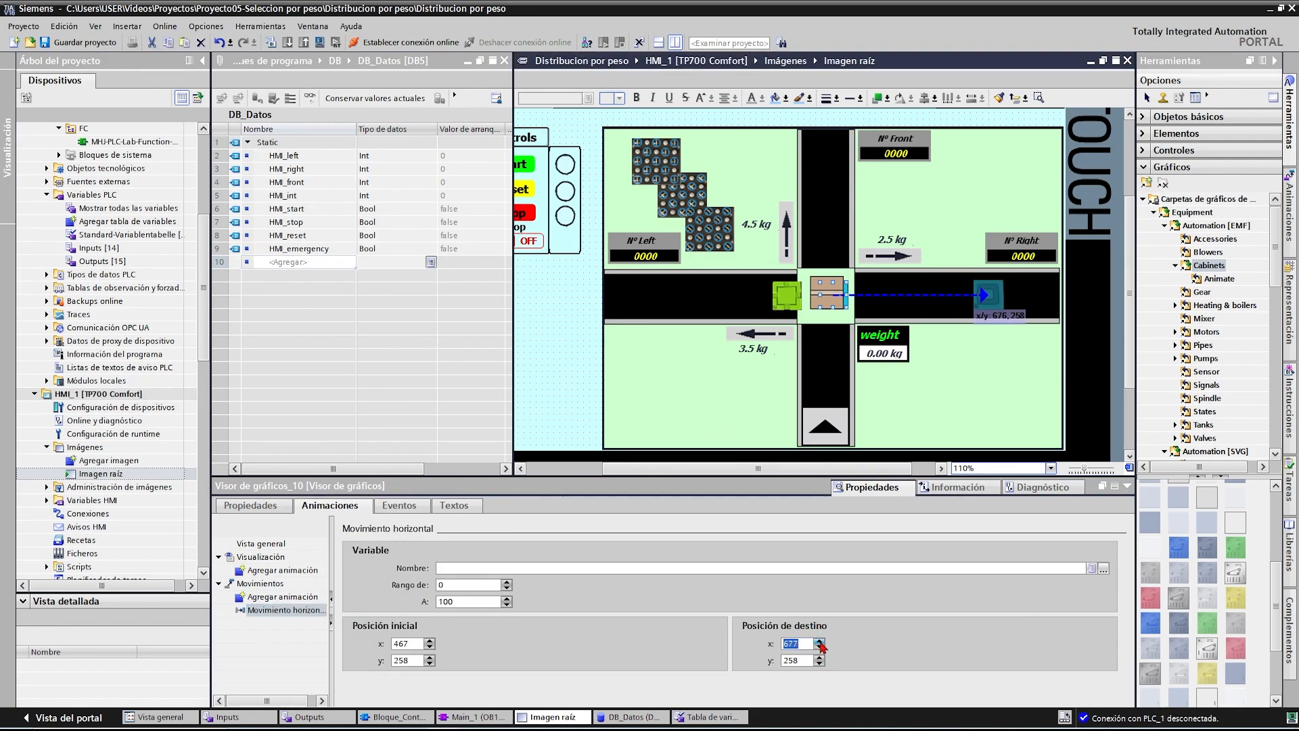
text(720)
key(Return)
double_click(805, 643)
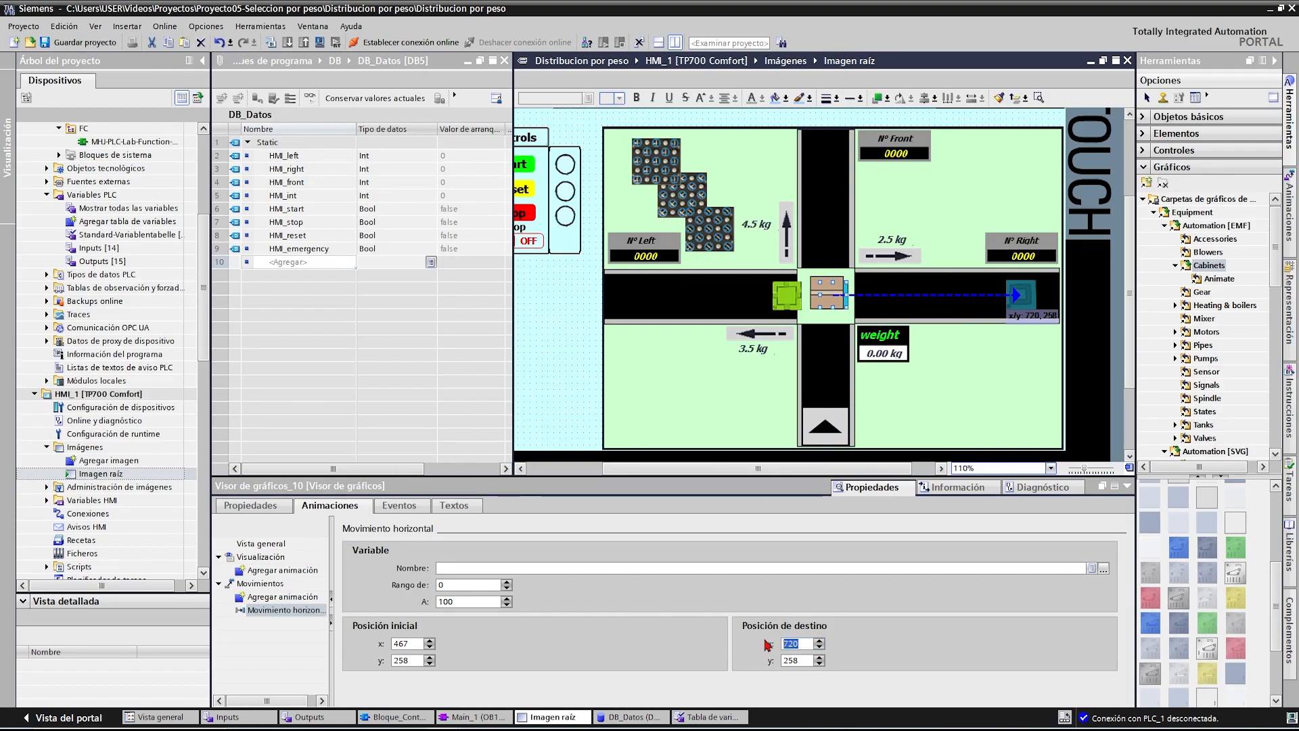
text(730)
key(Return)
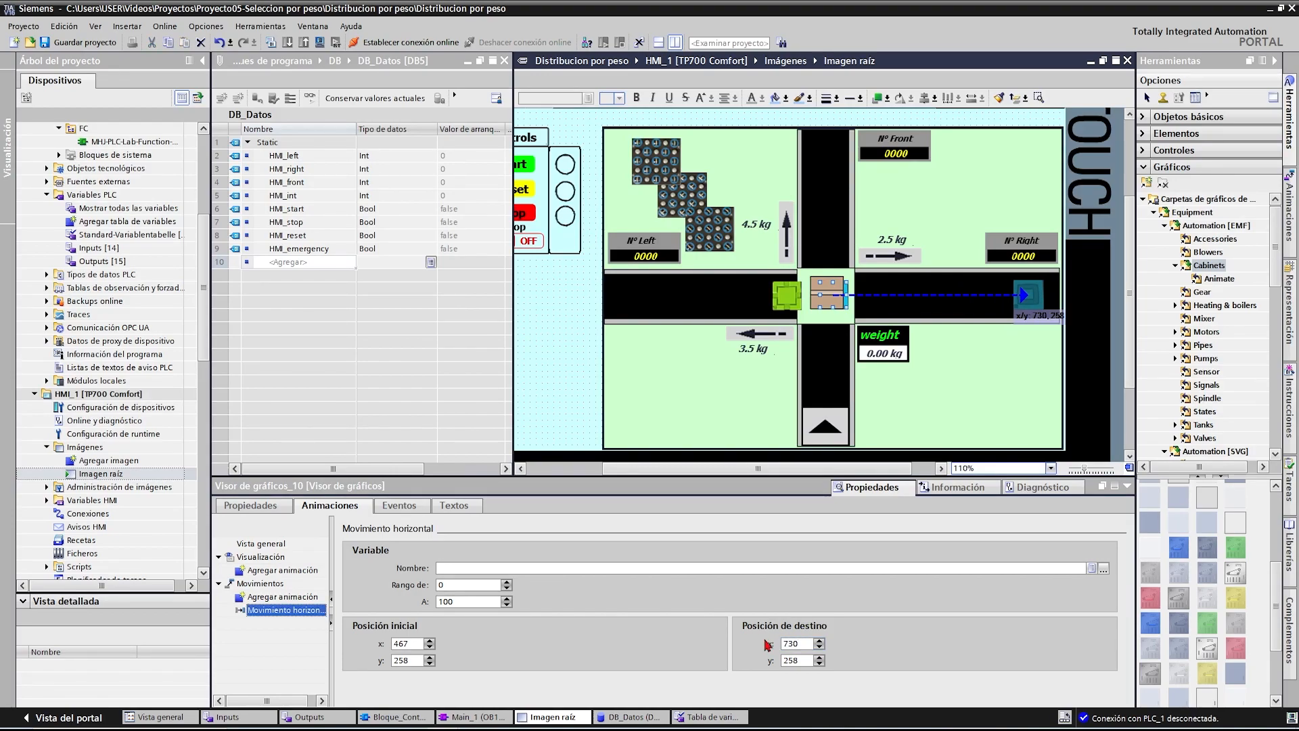
- Set the blue box's horizontal movement to start at x 475 and end at x 747
click(430, 640)
click(430, 641)
click(430, 641)
double_click(776, 643)
click(819, 640)
click(819, 641)
click(820, 640)
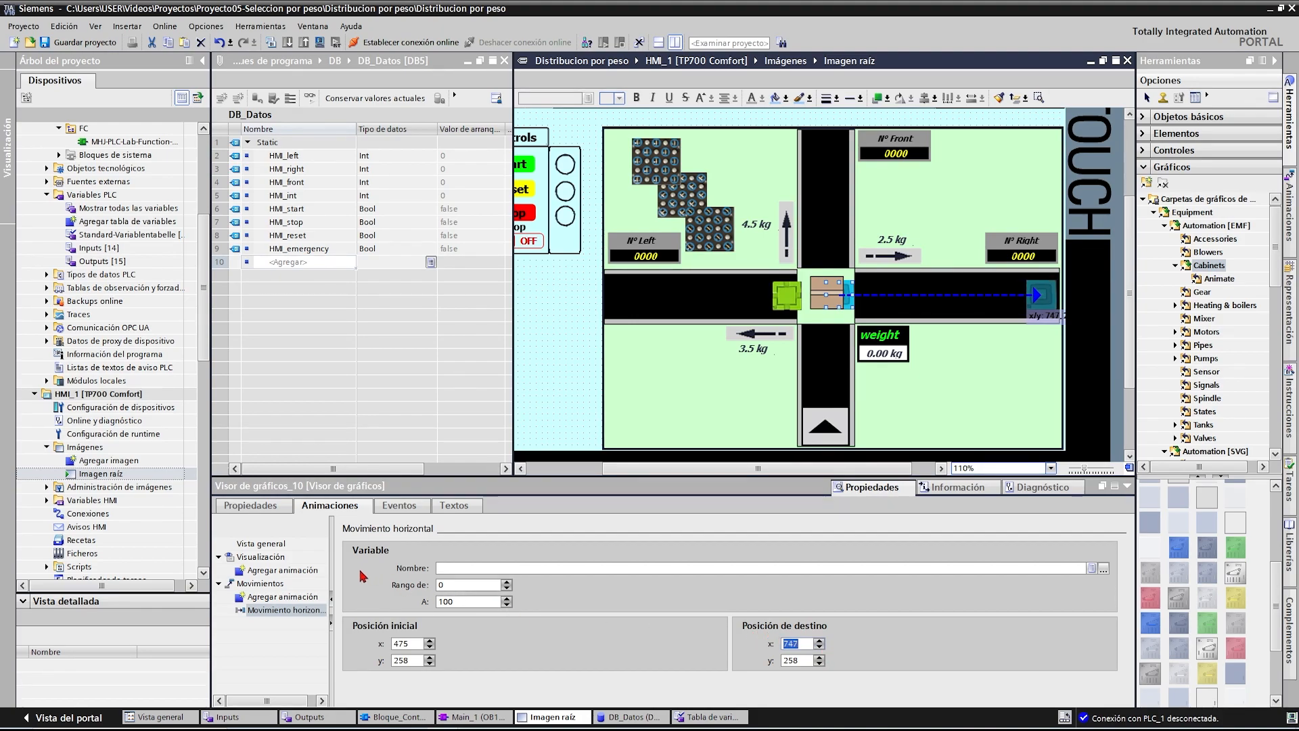
- Set the range end of the blue box's horizontal movement to 6 and link it to HMI_right from DB_Datos
double_click(450, 601)
text(6)
key(Return)
click(1103, 568)
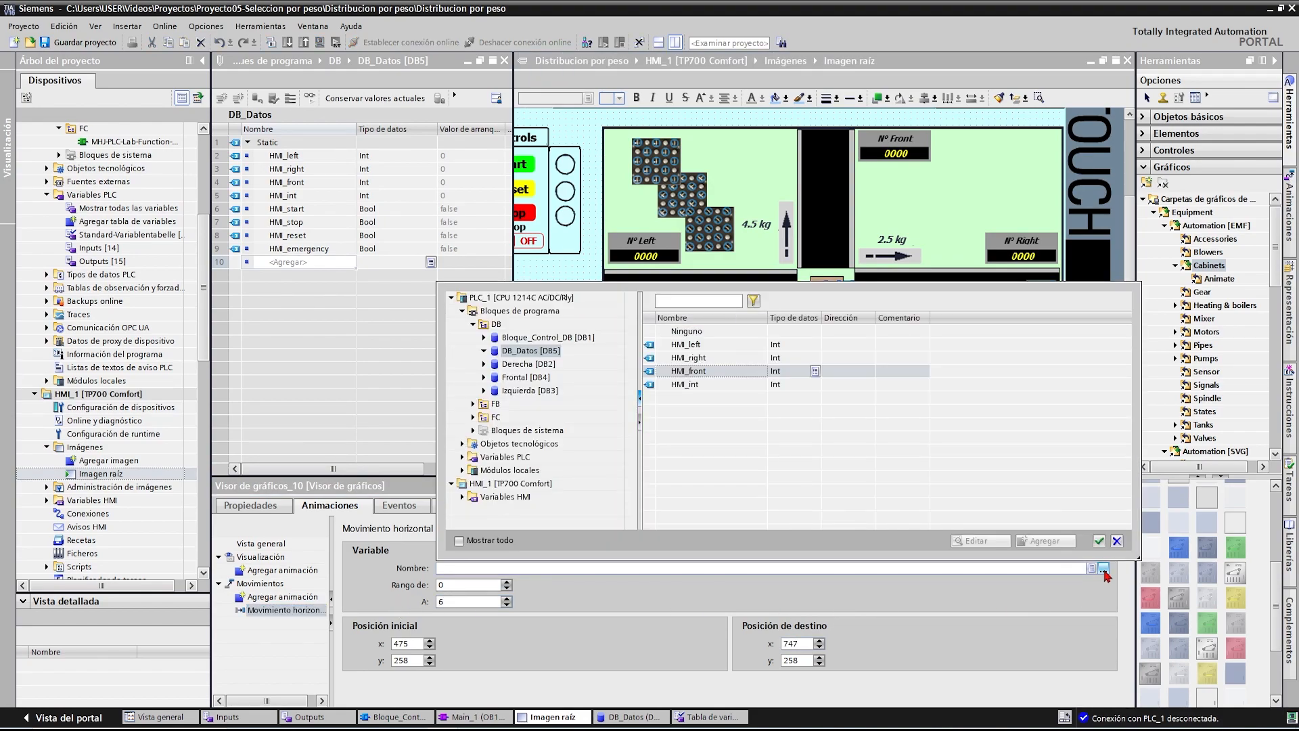
click(690, 357)
click(1098, 540)
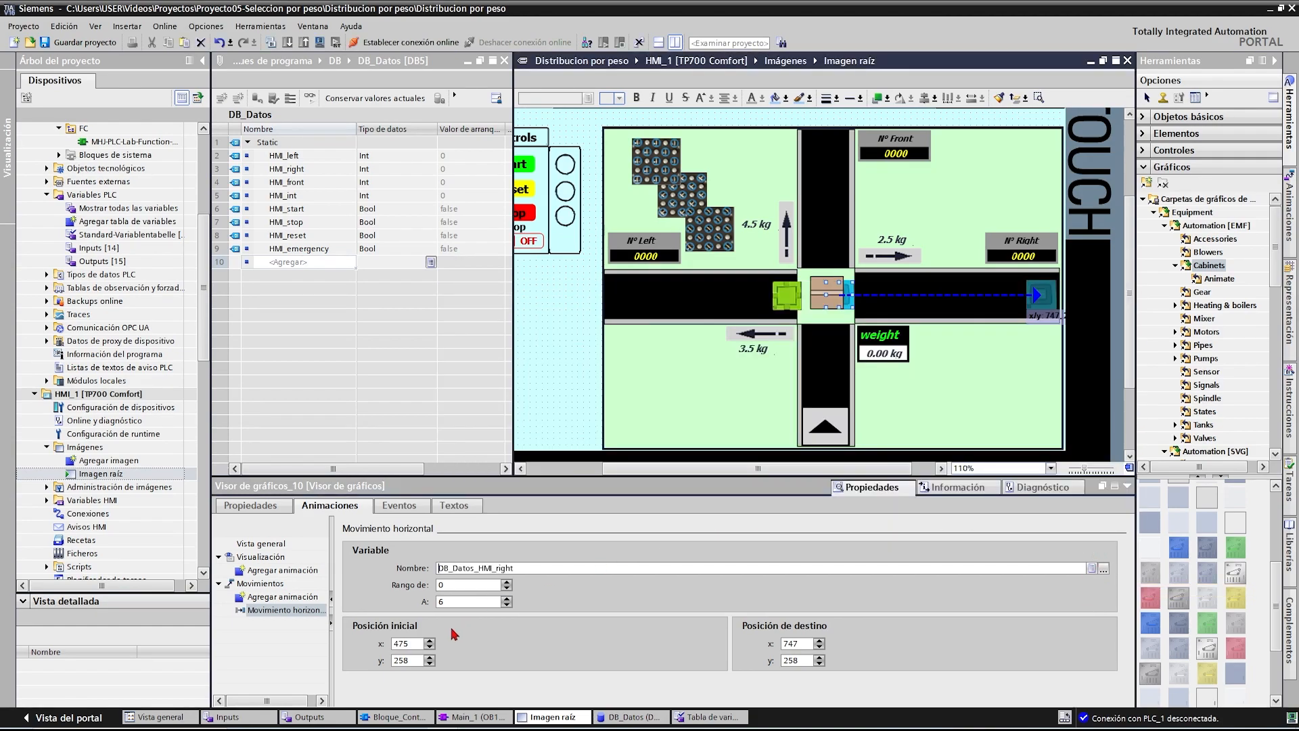
- Give the blue box a visibility animation linked to HMI_right, set to Oculto for the range 0 to 1
double_click(275, 570)
click(522, 335)
click(521, 347)
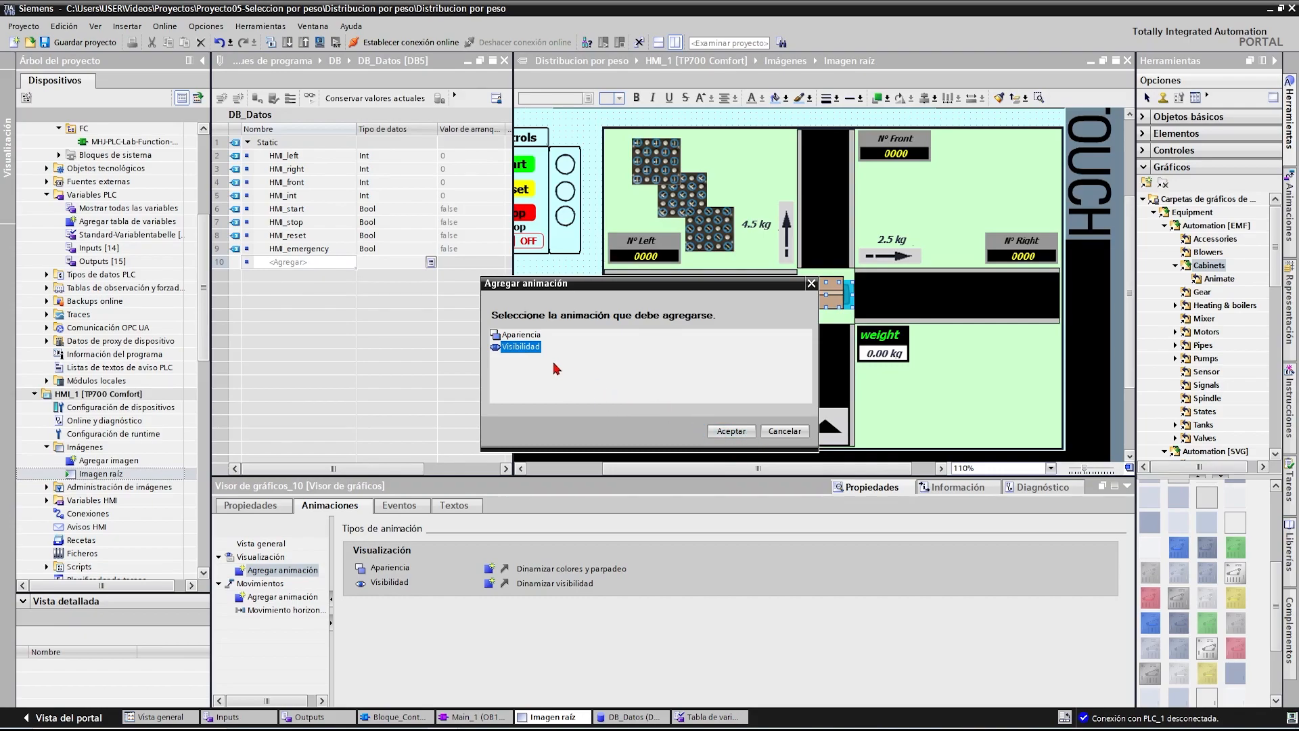
click(729, 431)
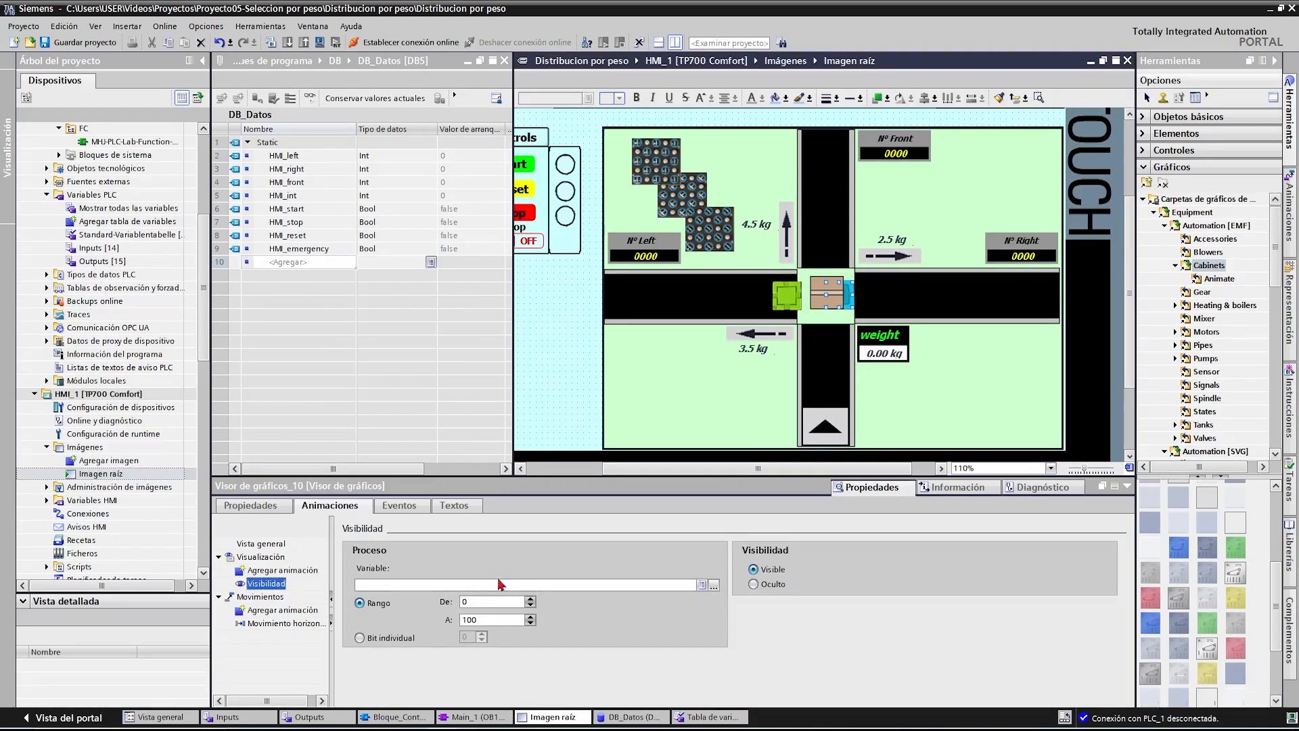
double_click(474, 620)
text(1)
click(715, 585)
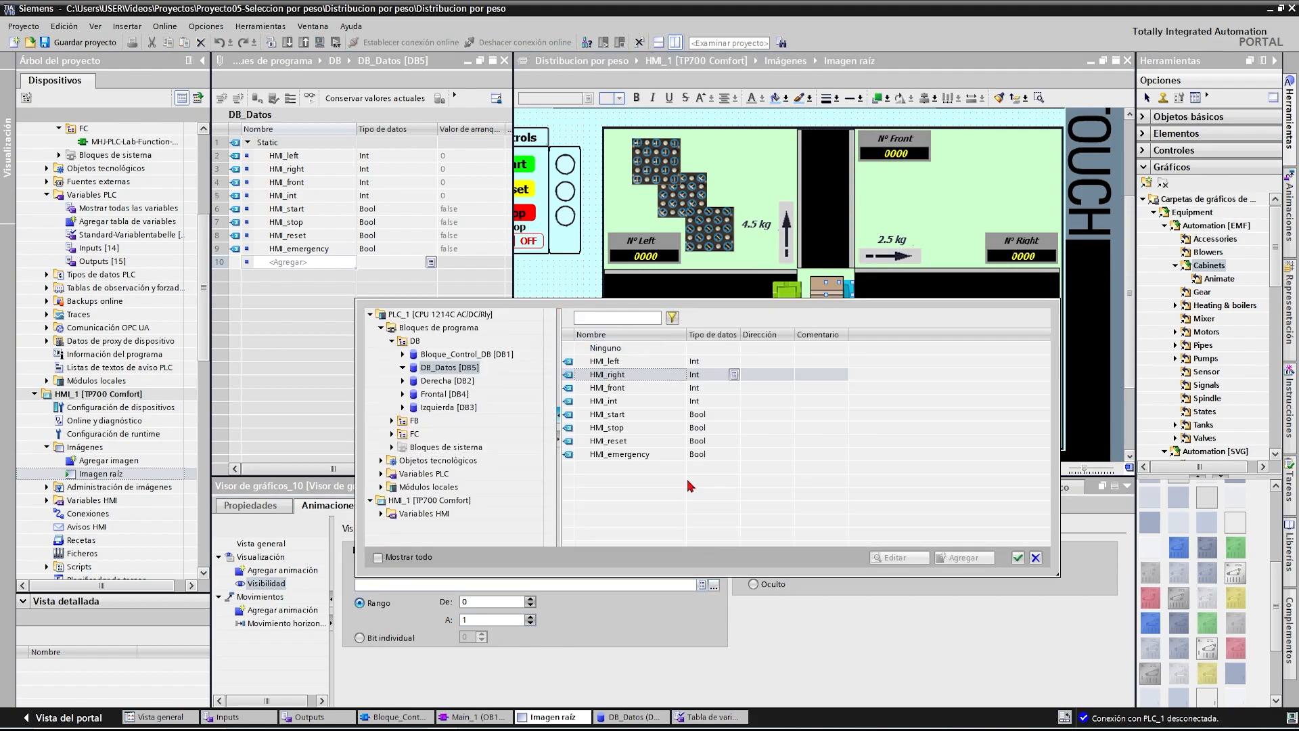
click(1018, 558)
click(755, 585)
- Move the green box graphic onto the brown box at the crossing and give it a horizontal movement animation
click(788, 297)
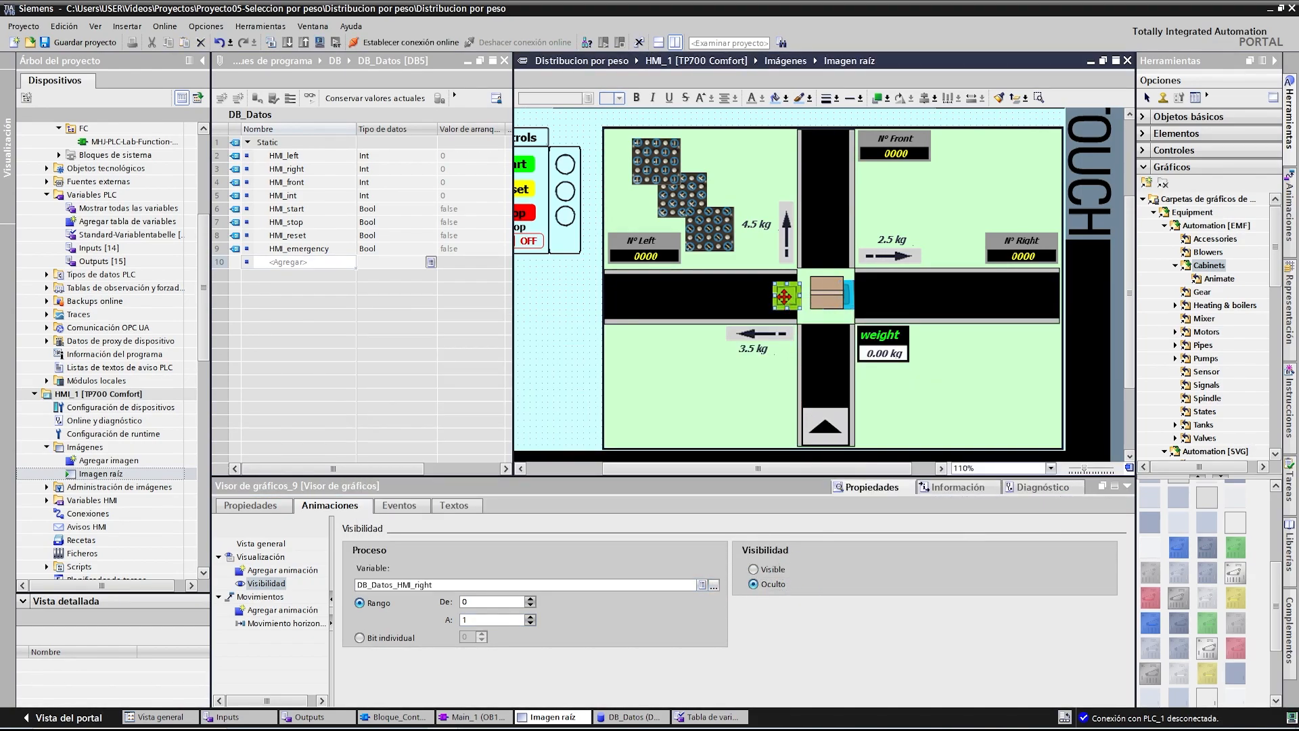
drag(811, 294, 814, 298)
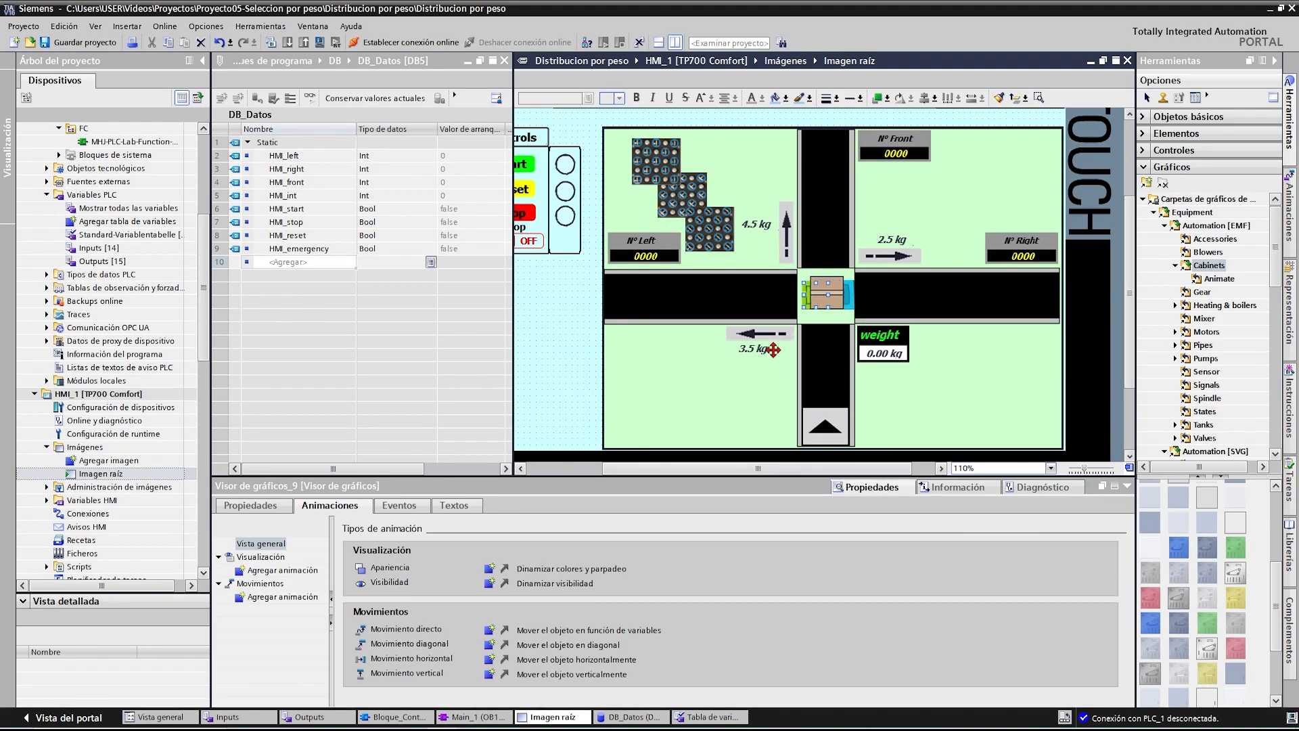
click(285, 598)
double_click(285, 599)
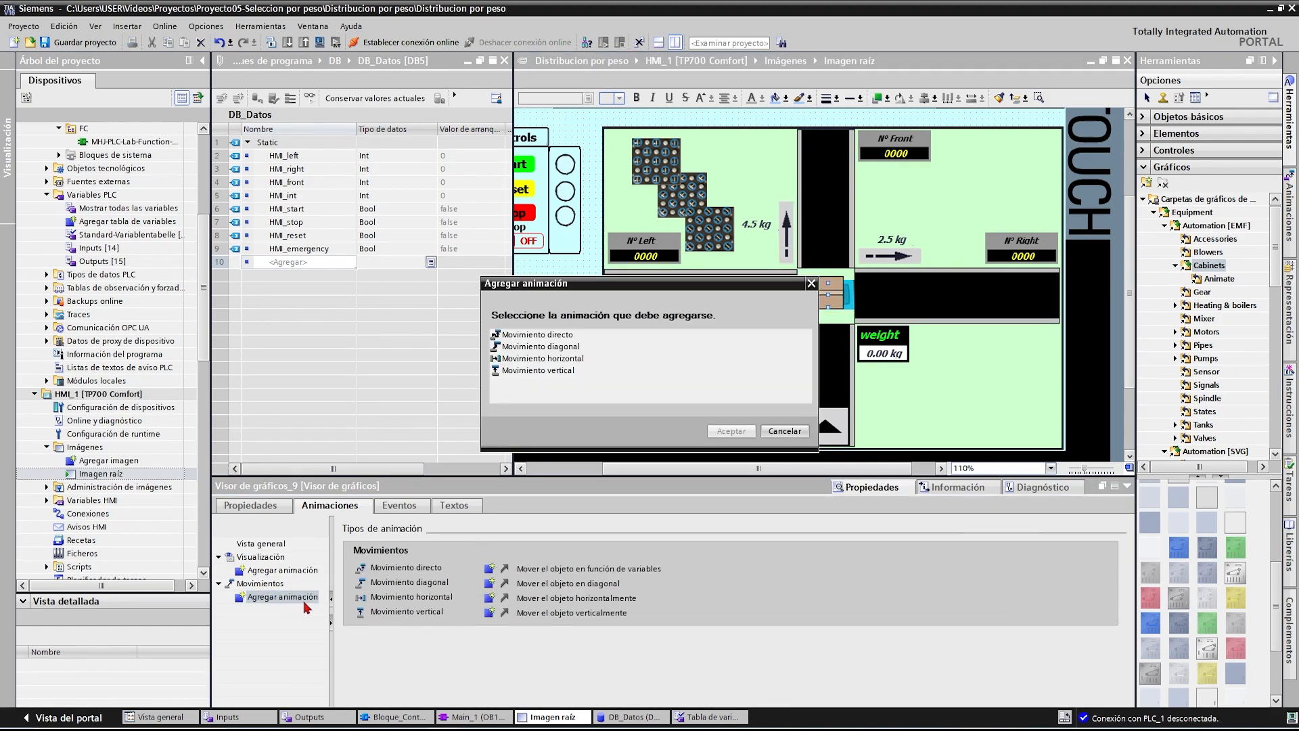
click(572, 360)
click(726, 431)
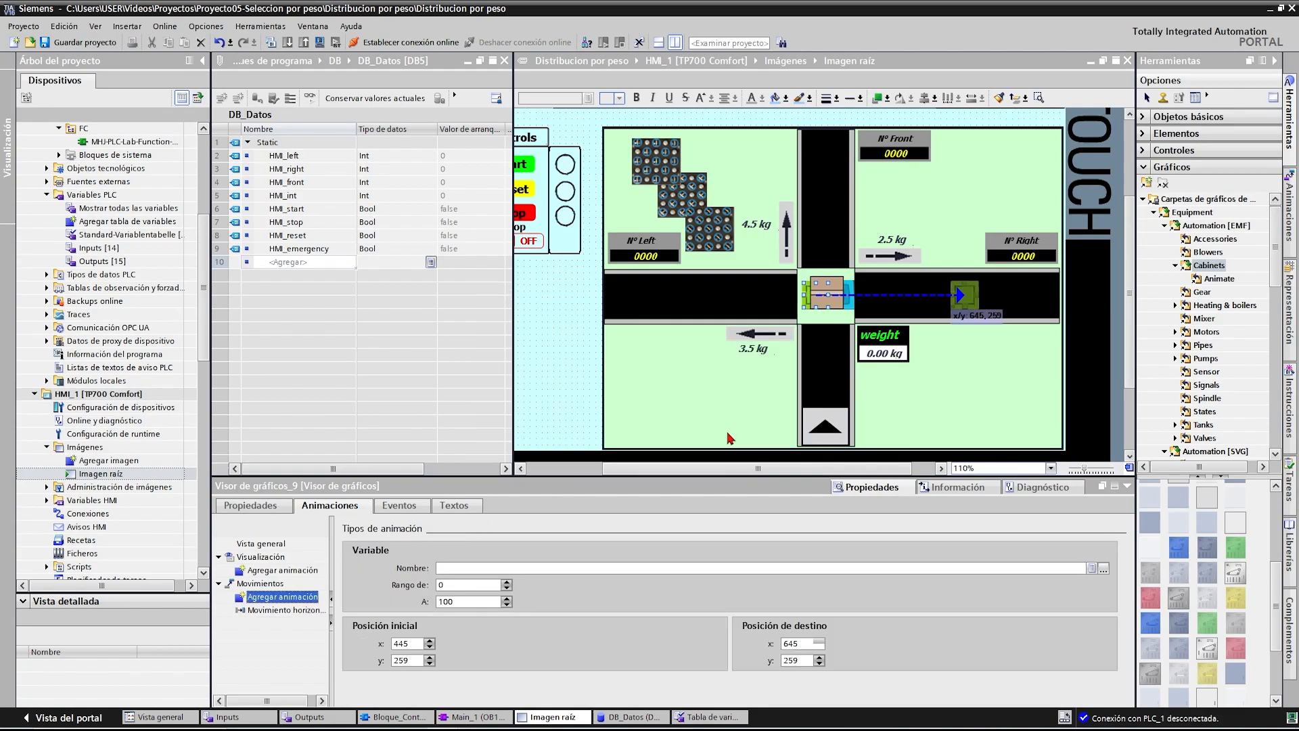
- Set the destination x of the green box's horizontal movement to 200, then lower it to 192
click(818, 647)
click(819, 647)
click(818, 647)
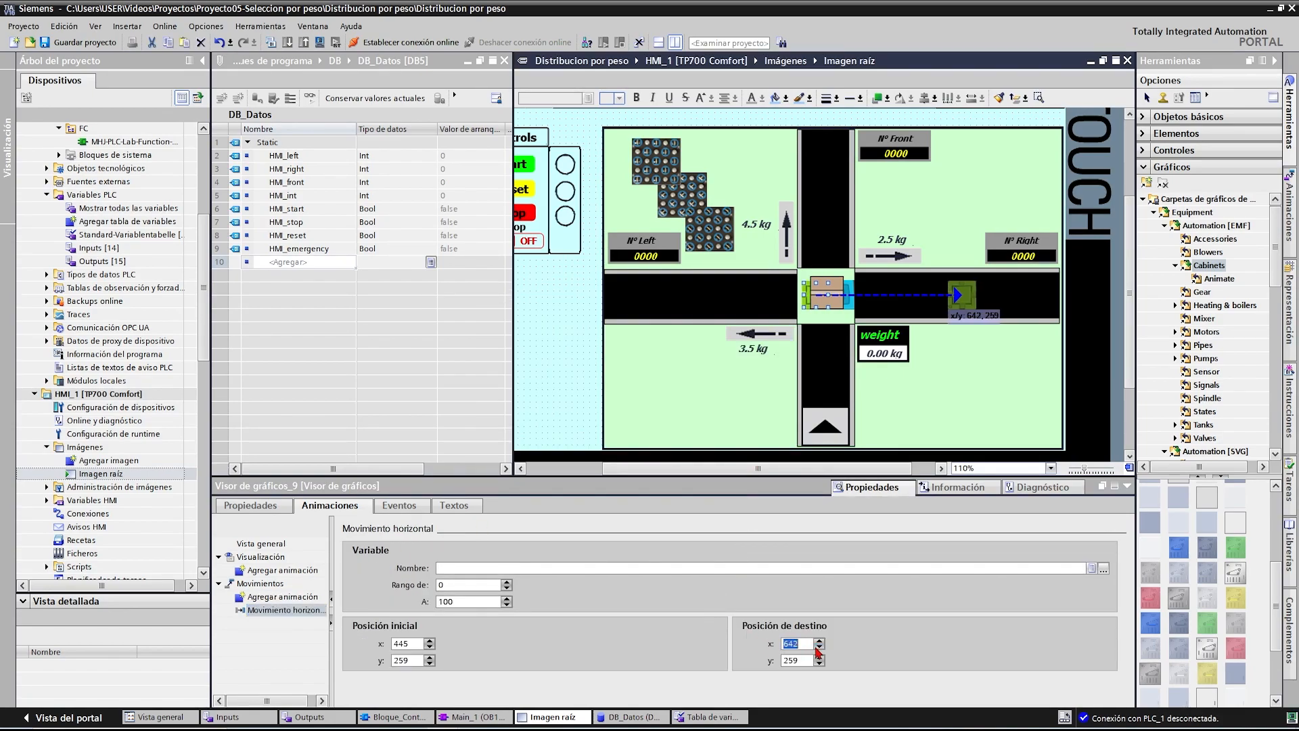
text(200)
key(Return)
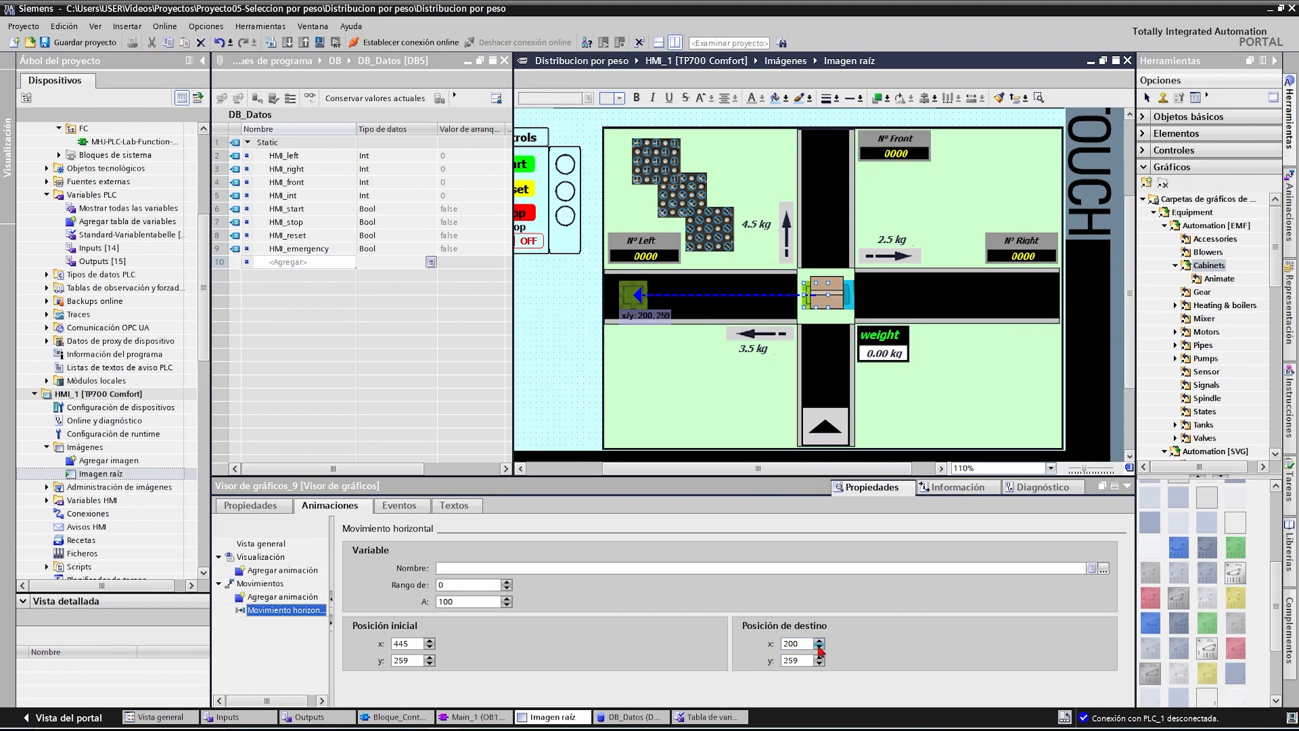
click(819, 647)
click(819, 647)
click(818, 647)
click(818, 647)
click(819, 647)
click(819, 648)
click(818, 648)
click(818, 647)
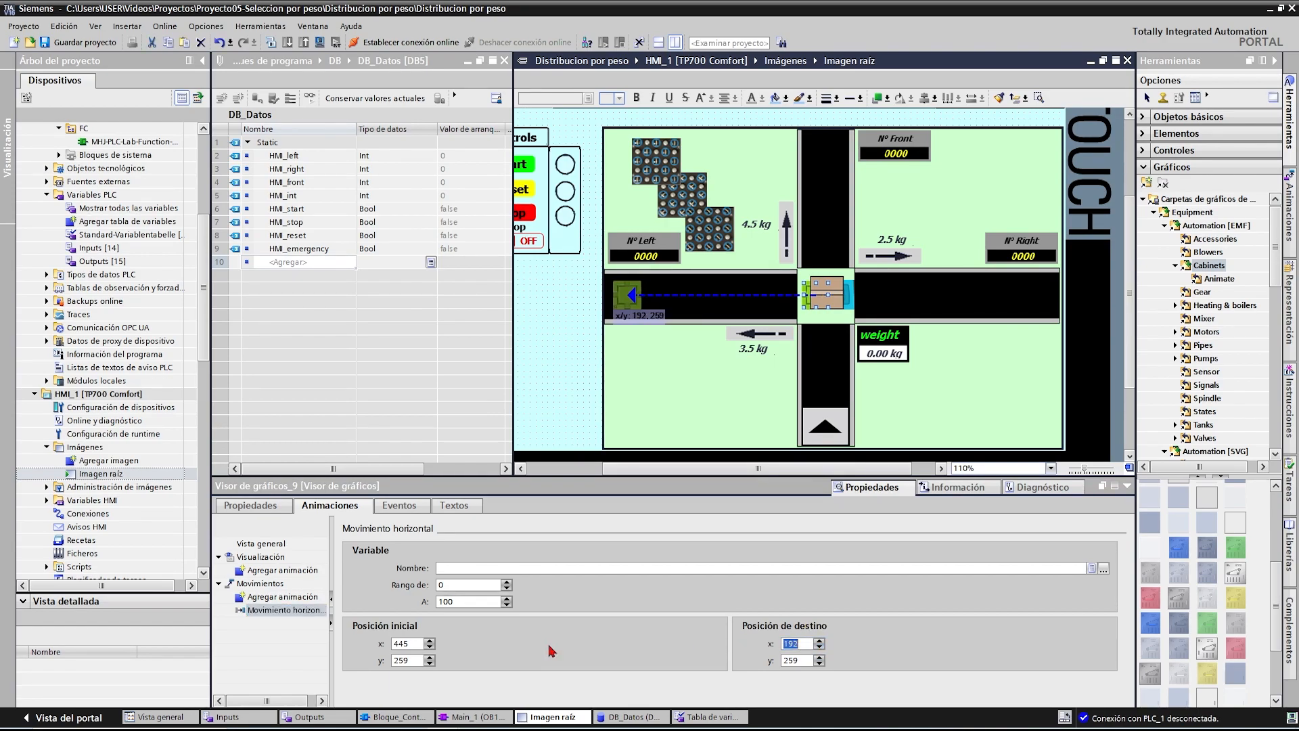
- Adjust the green box's horizontal movement to start at x 440 and end at x 181
click(429, 647)
click(429, 647)
click(429, 647)
click(429, 647)
click(429, 647)
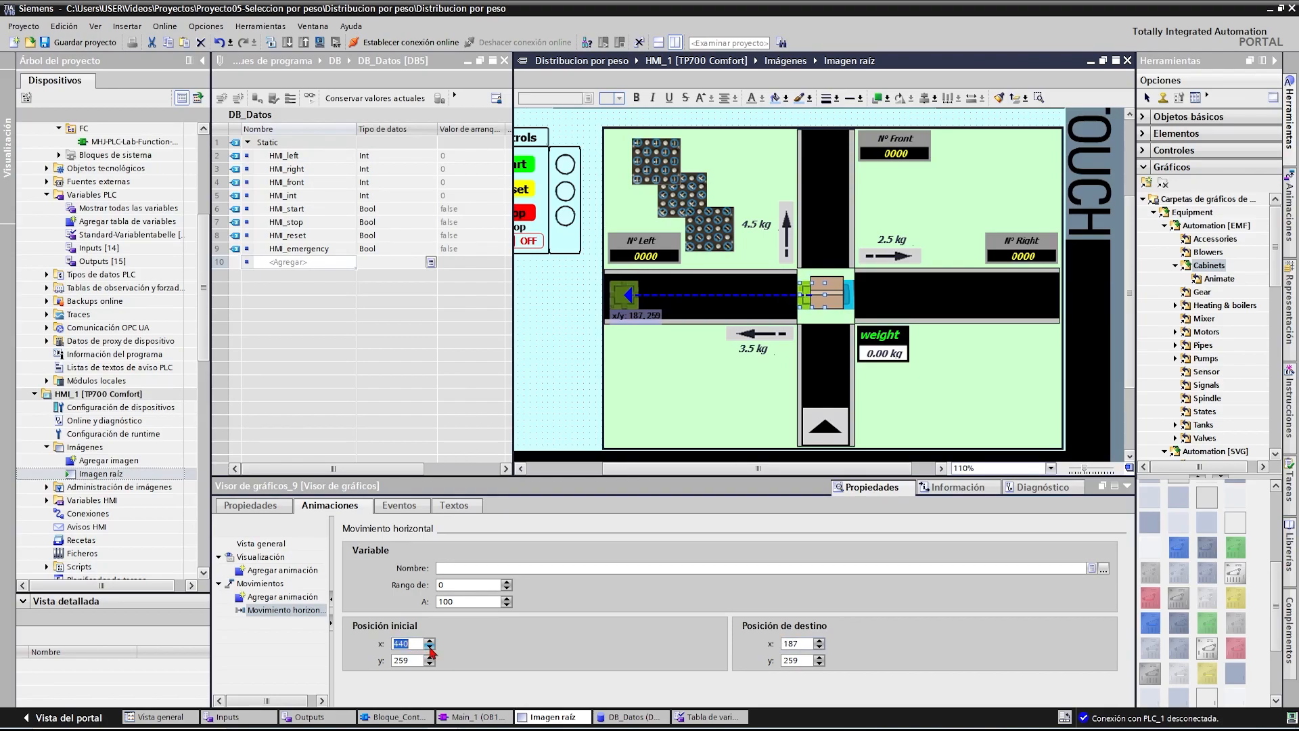
click(818, 647)
click(818, 648)
click(819, 648)
click(818, 647)
click(818, 647)
click(819, 648)
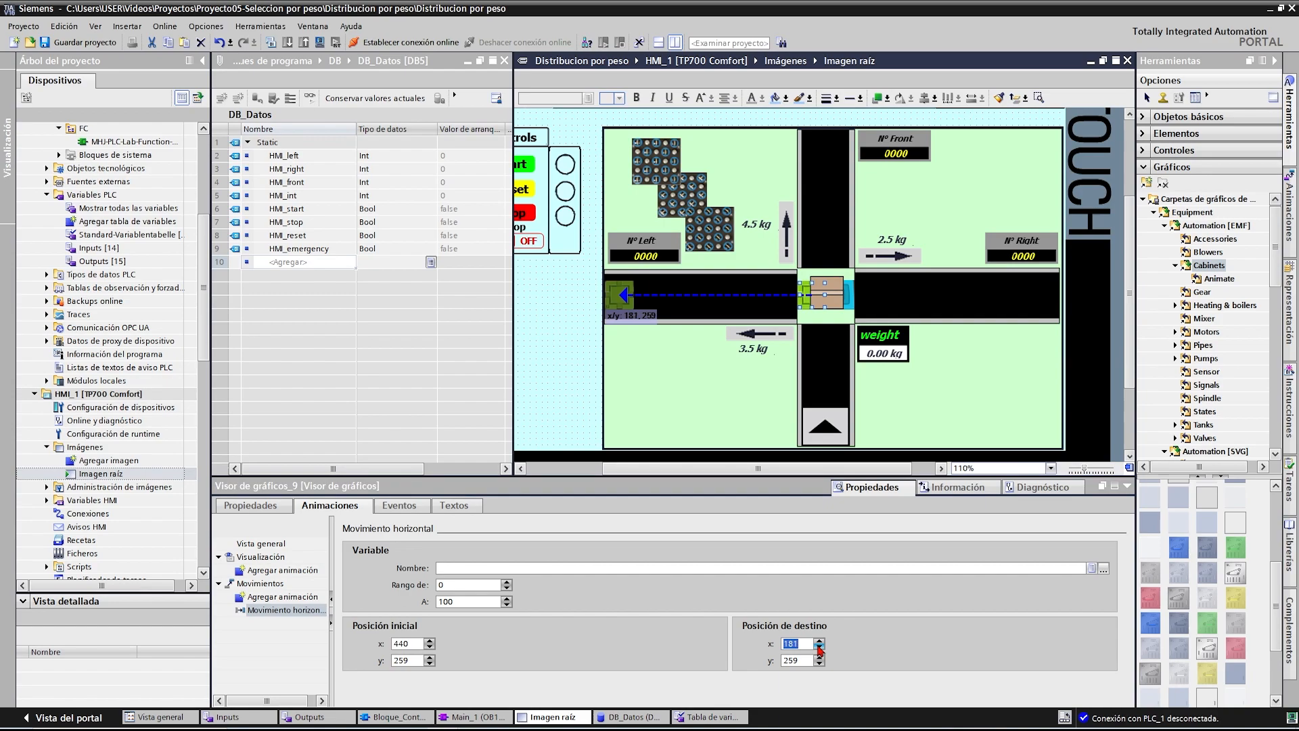
- Set the range end of the green box's horizontal movement to 6 and link it to HMI_left from DB_Datos
double_click(444, 601)
text(6)
click(1103, 569)
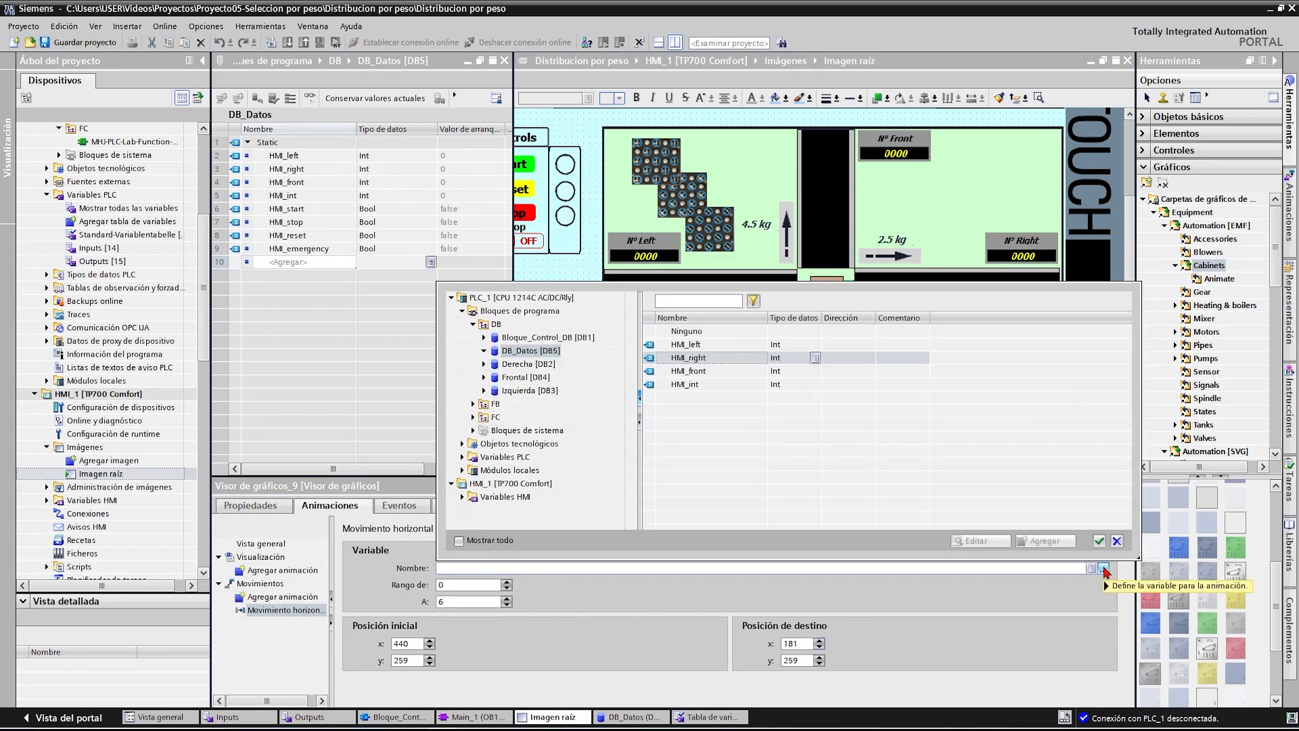
click(707, 348)
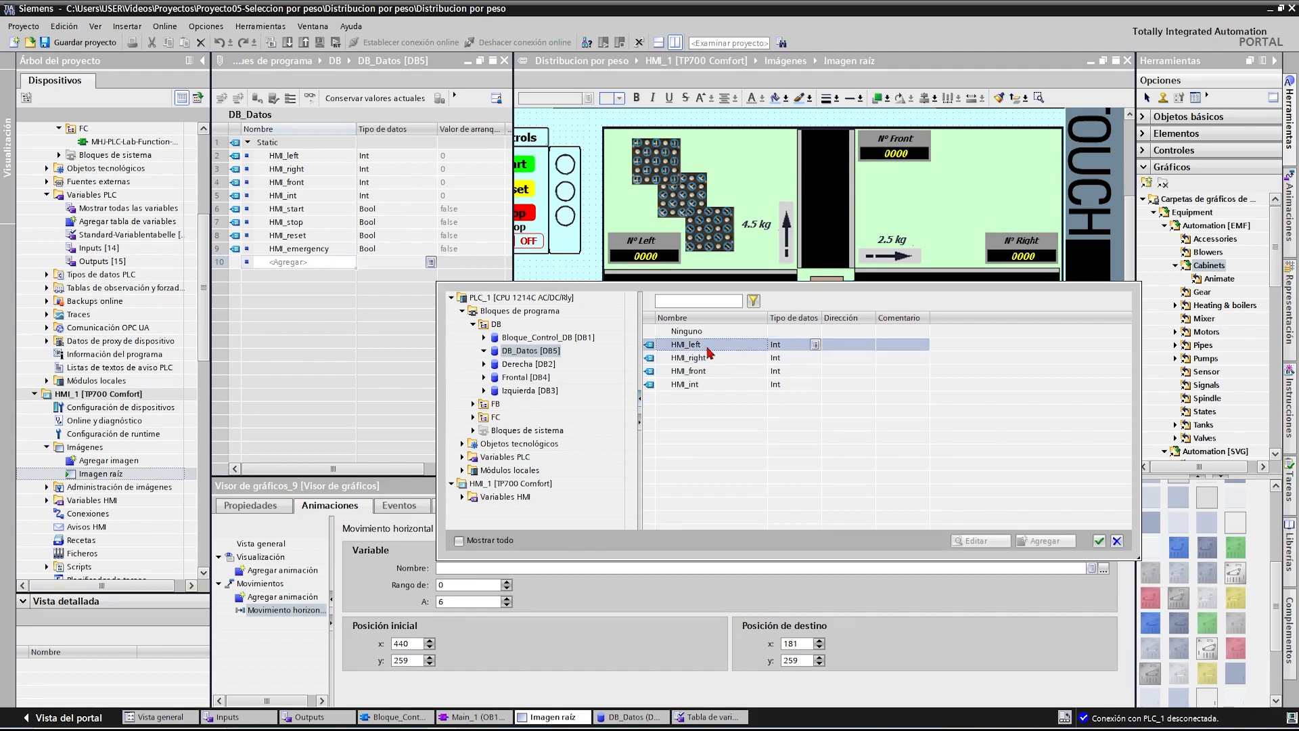
click(1098, 541)
- Give the green box a visibility animation linked to HMI_left, set to Oculto for the range 0 to 1
double_click(265, 574)
click(509, 336)
click(519, 347)
click(731, 431)
click(483, 622)
key(BackSpace)
key(BackSpace)
click(714, 584)
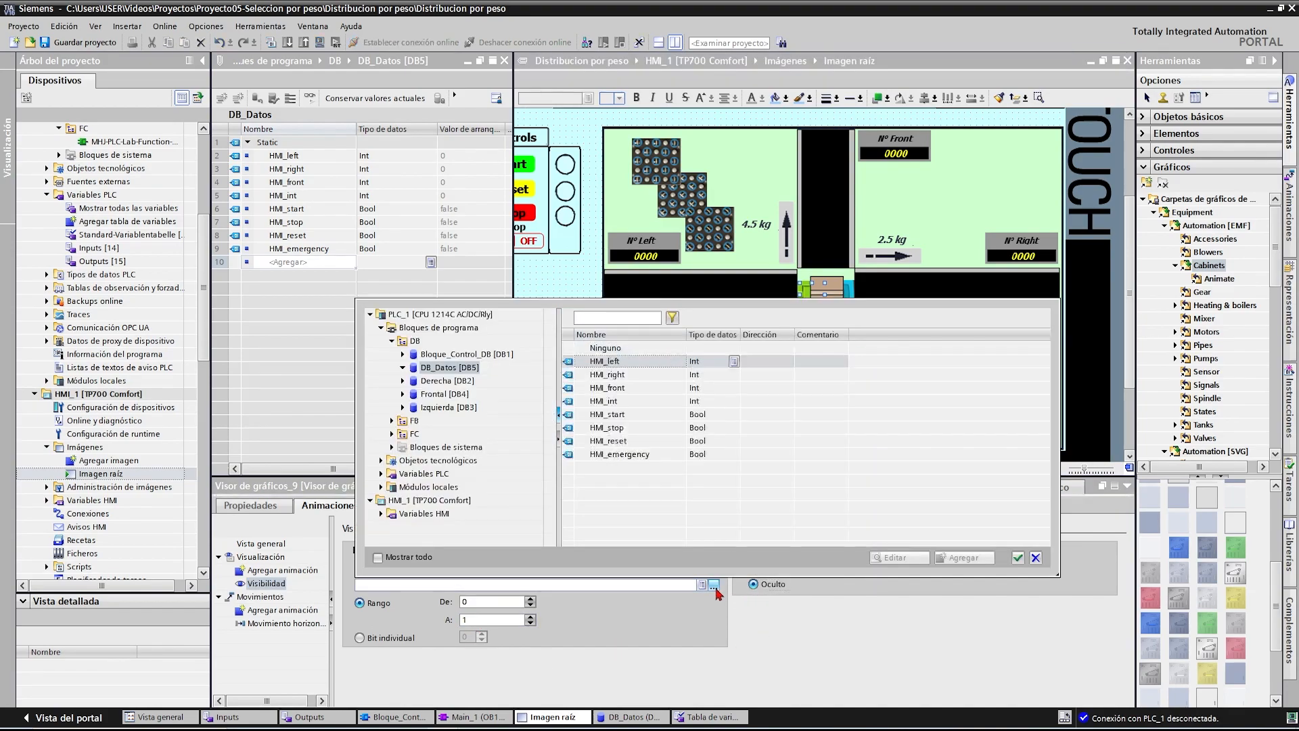
click(1018, 565)
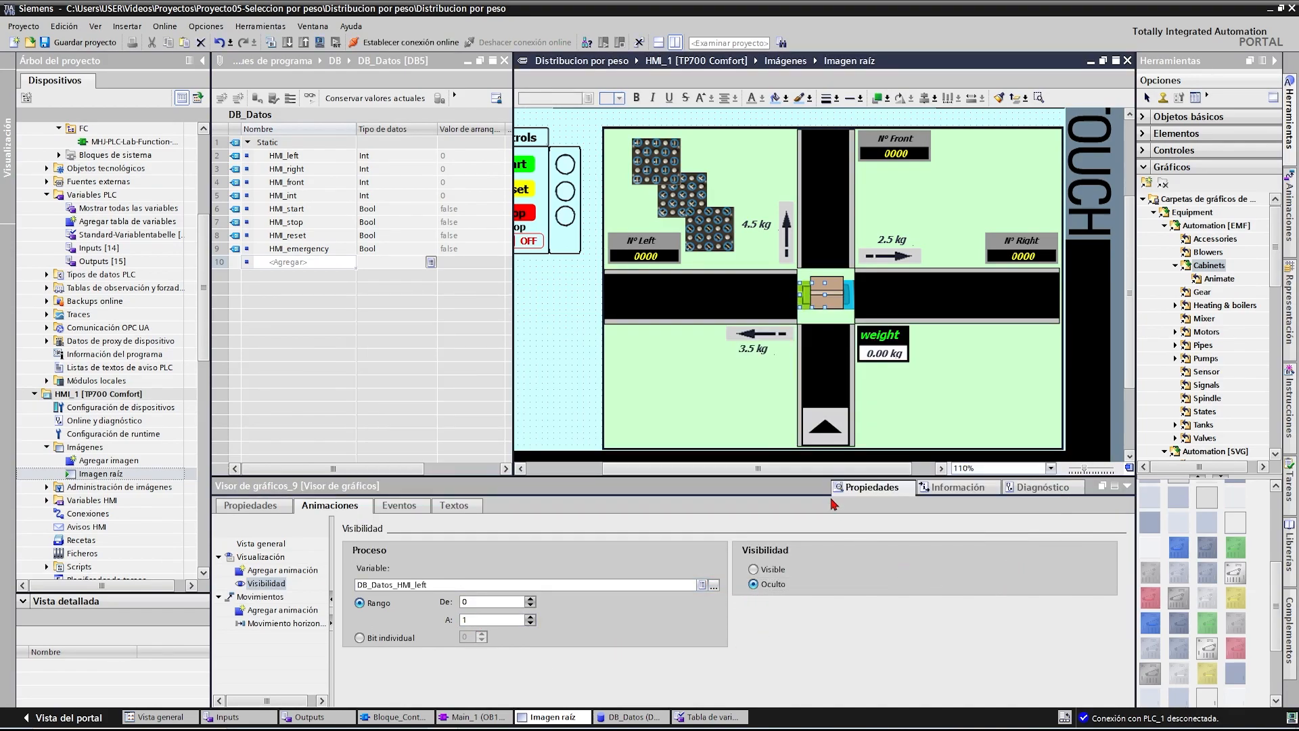
- Open the Direcciones [FB2] block at the counter network in Segmento 2, HMI-logica
click(900, 409)
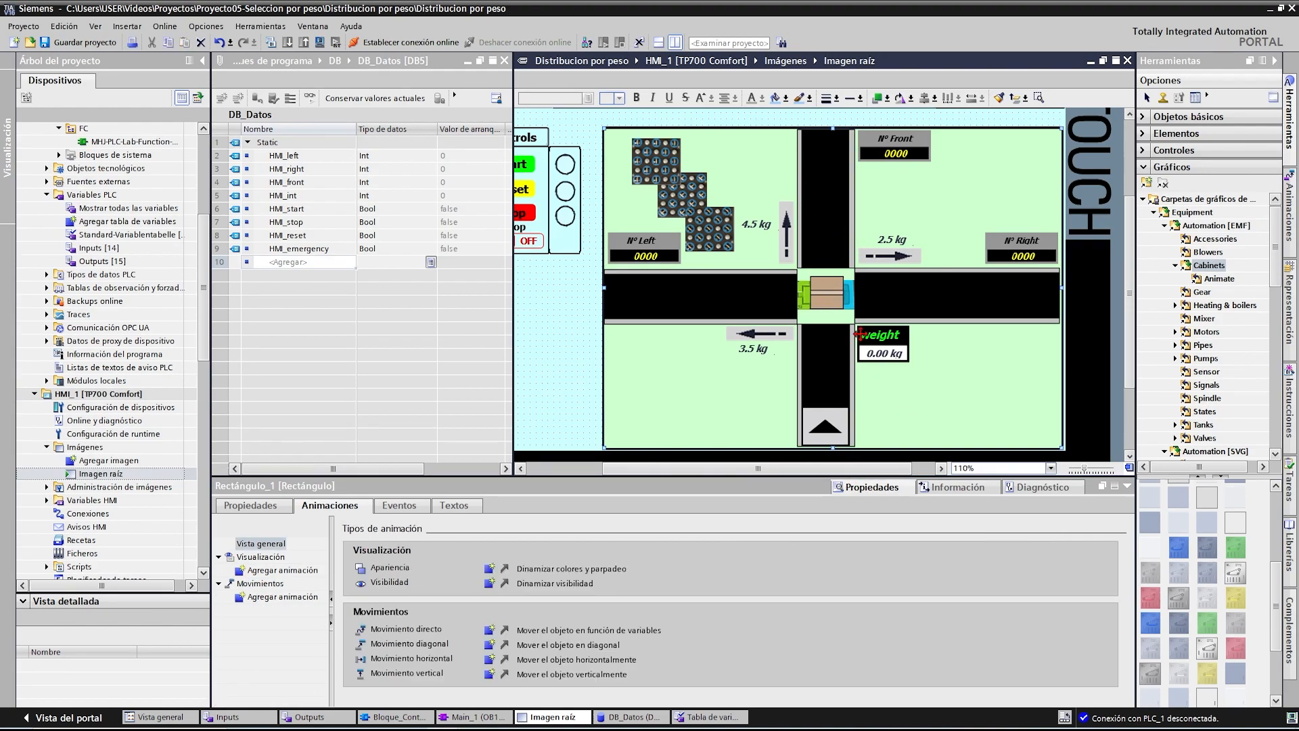
drag(772, 475, 766, 506)
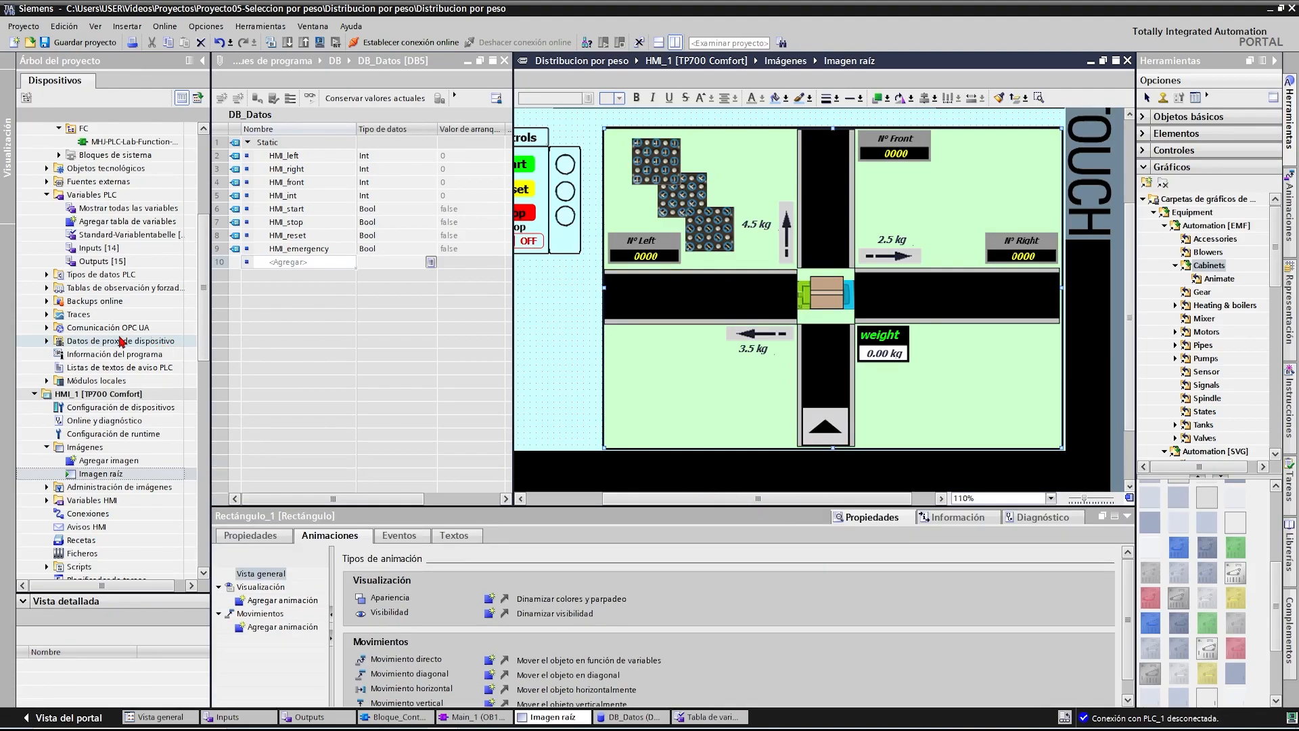
click(122, 340)
scroll(119, 348, up, 6)
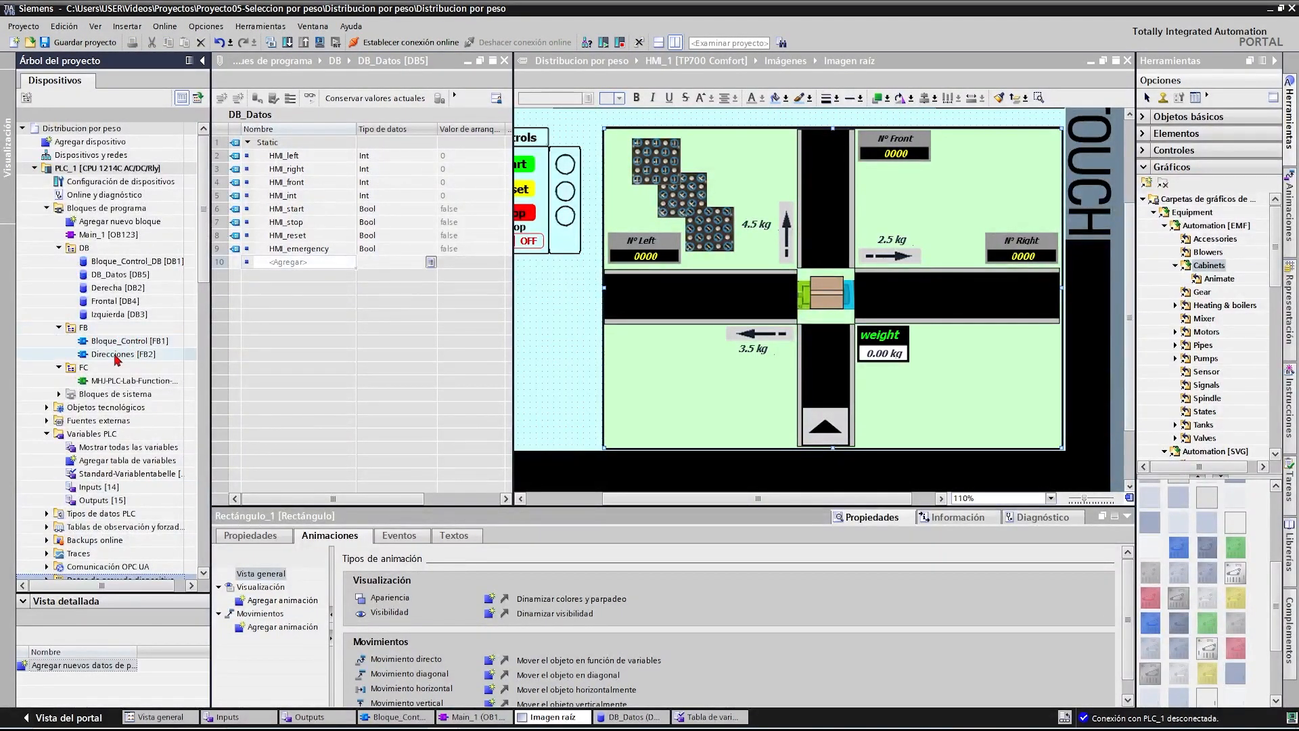
click(114, 354)
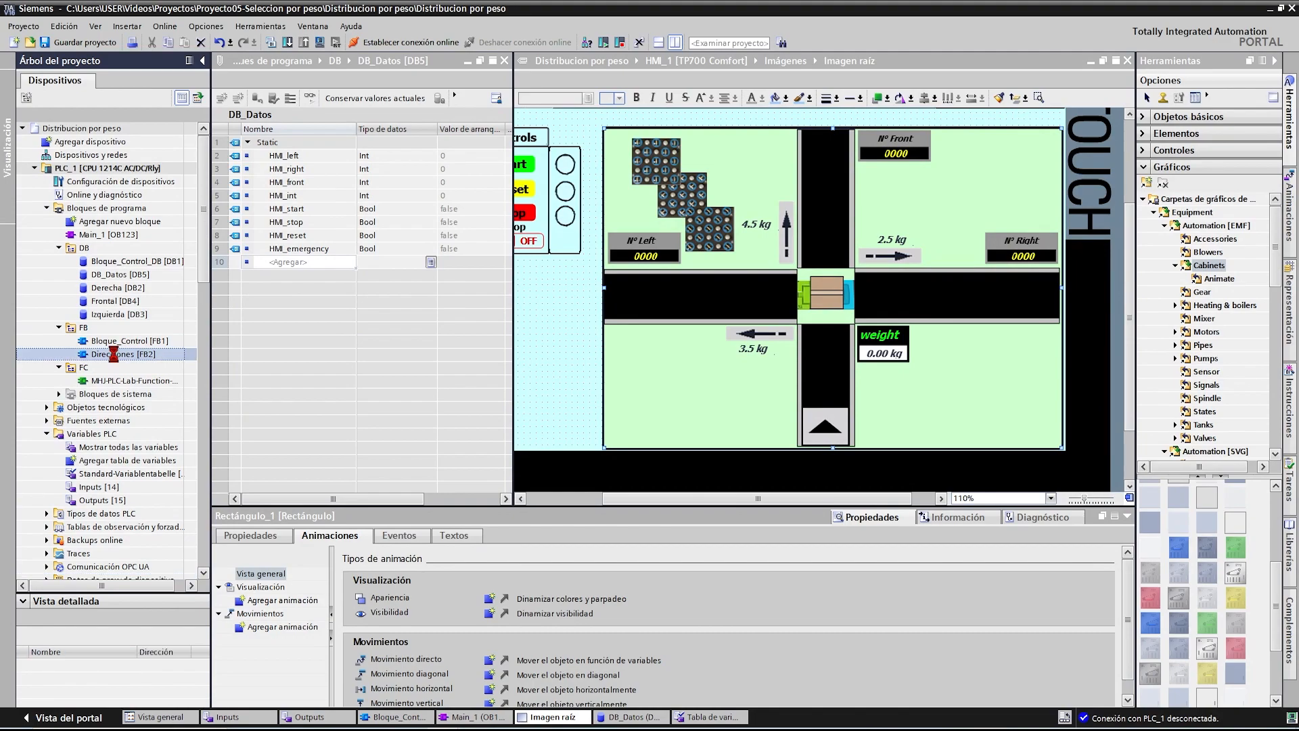
scroll(993, 368, down, 5)
scroll(885, 389, up, 2)
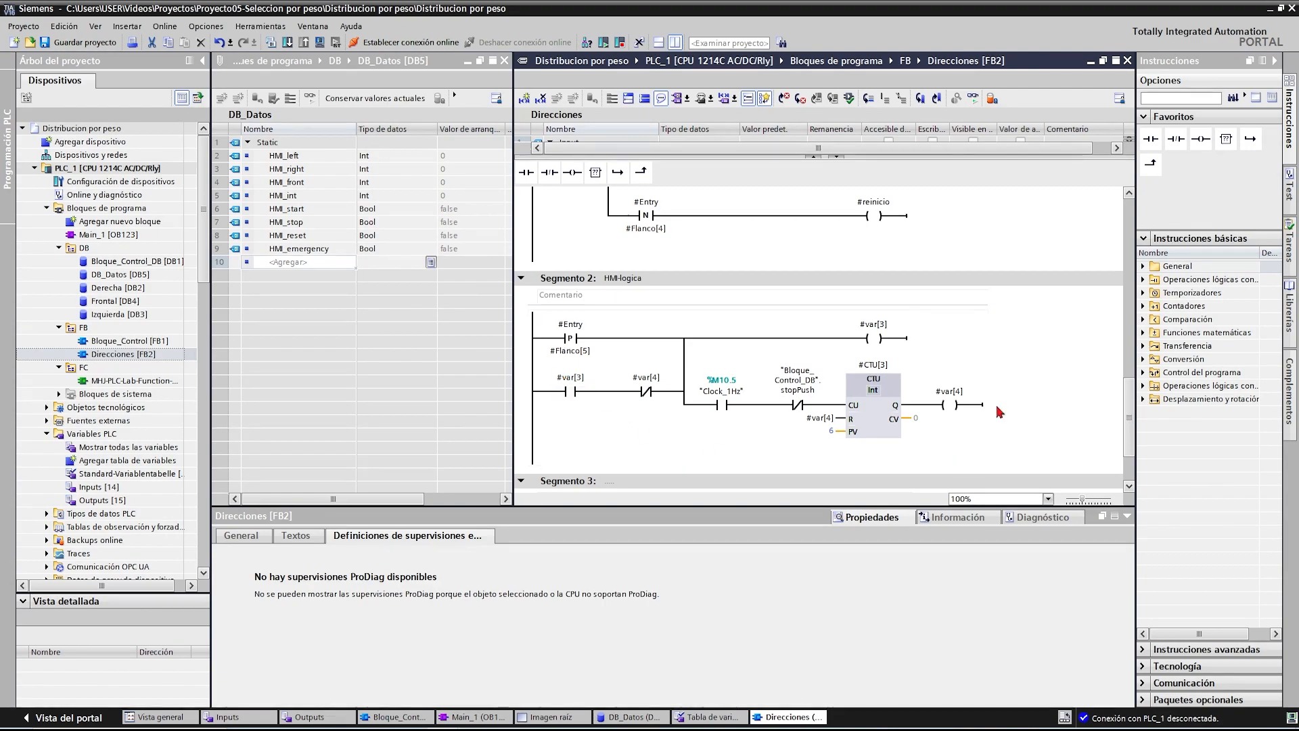
key(alt+Tab)
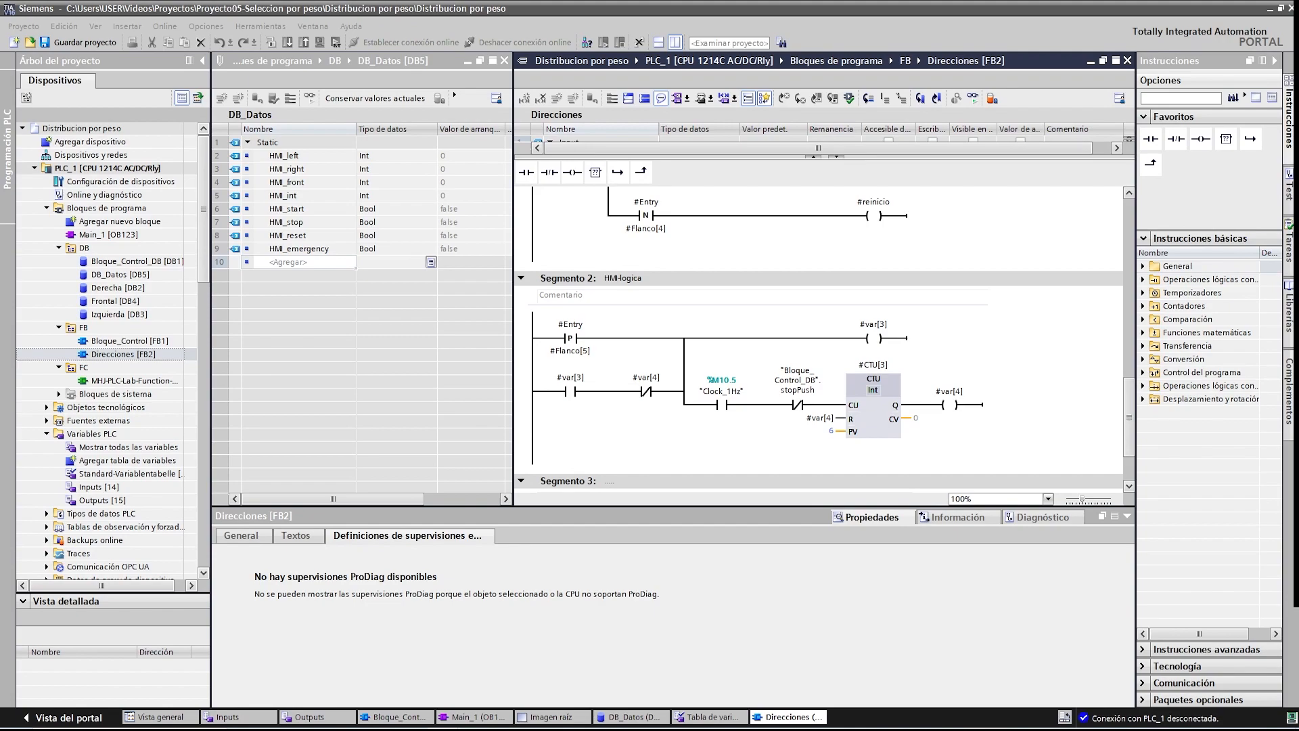
key(alt+Tab)
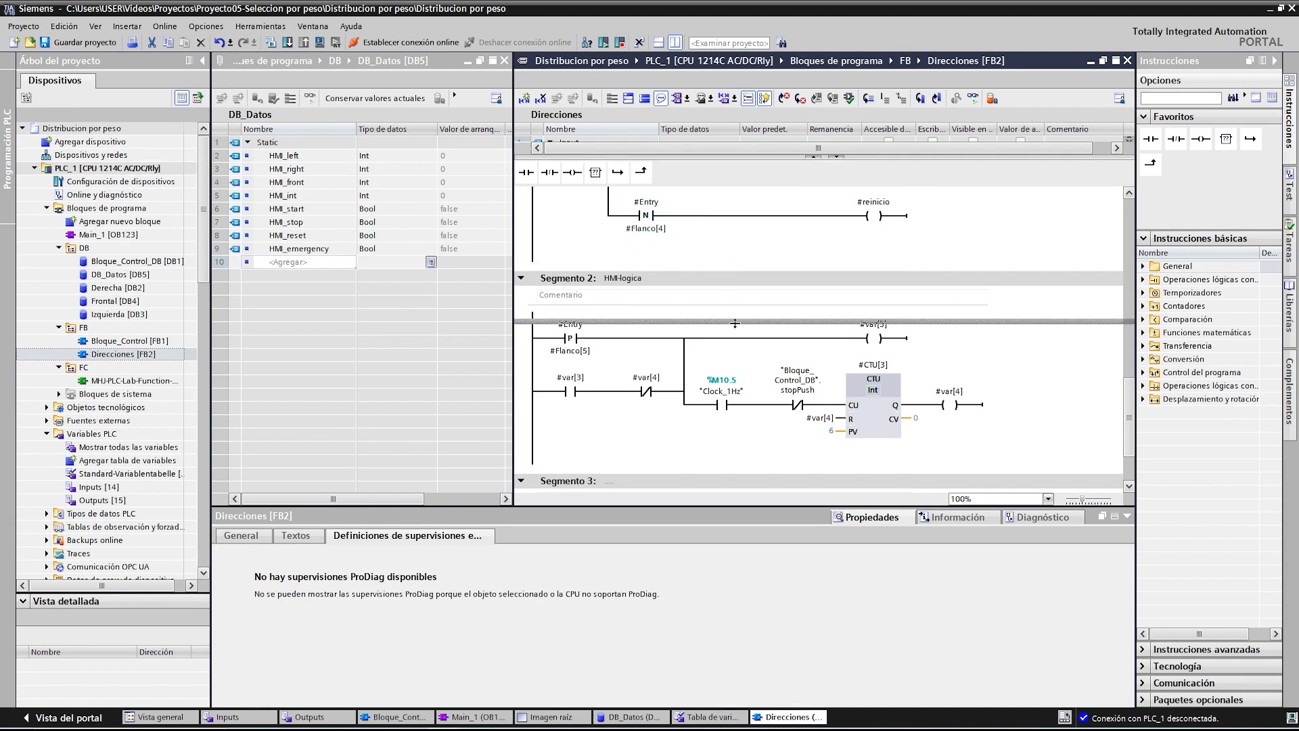
- Add an Int output named HMI after counter in the Direcciones block interface
drag(749, 247, 749, 245)
drag(769, 507, 770, 671)
drag(769, 245, 772, 372)
click(617, 289)
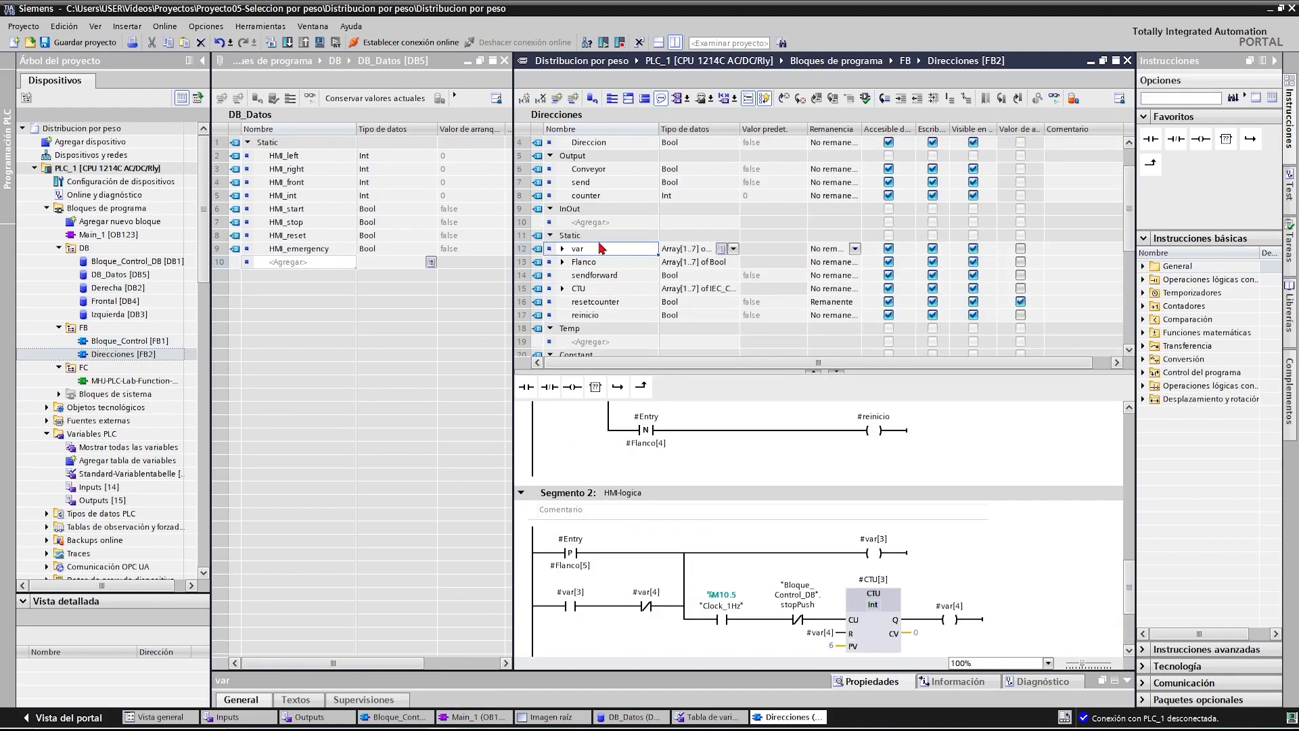
click(600, 236)
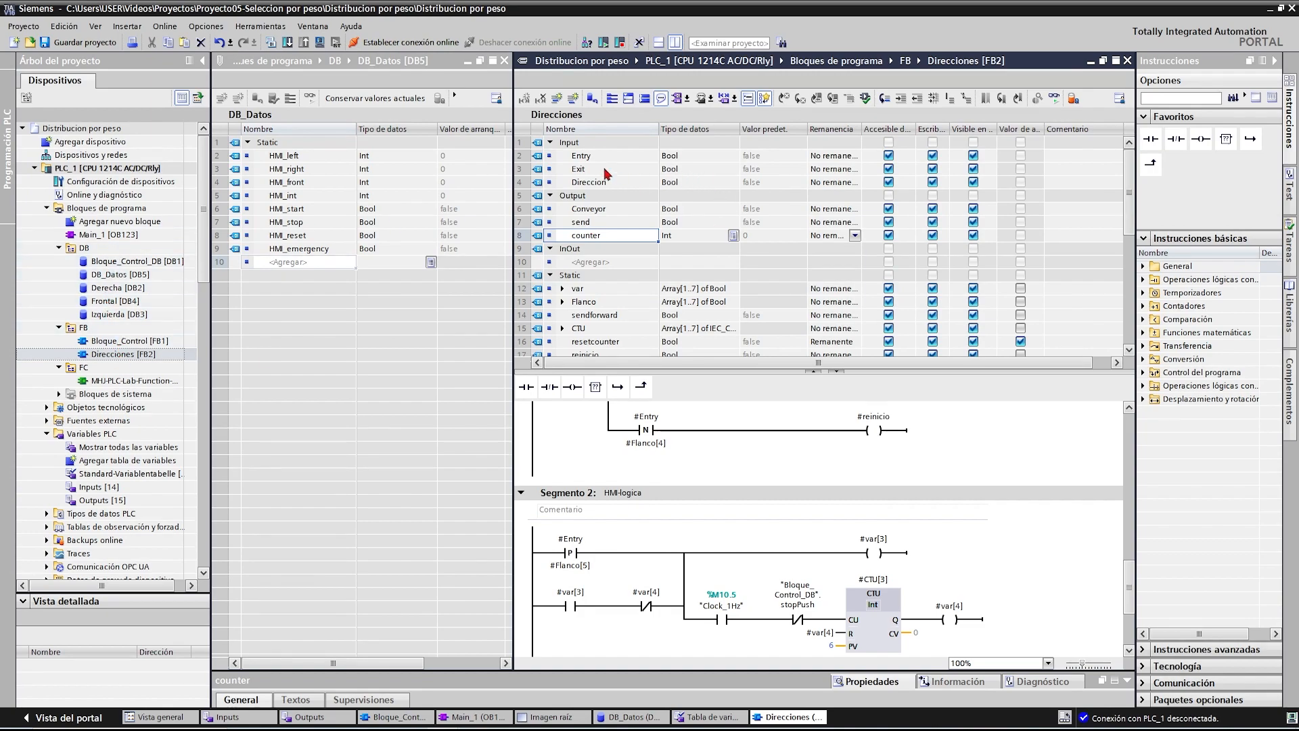
key(Return)
key(Return)
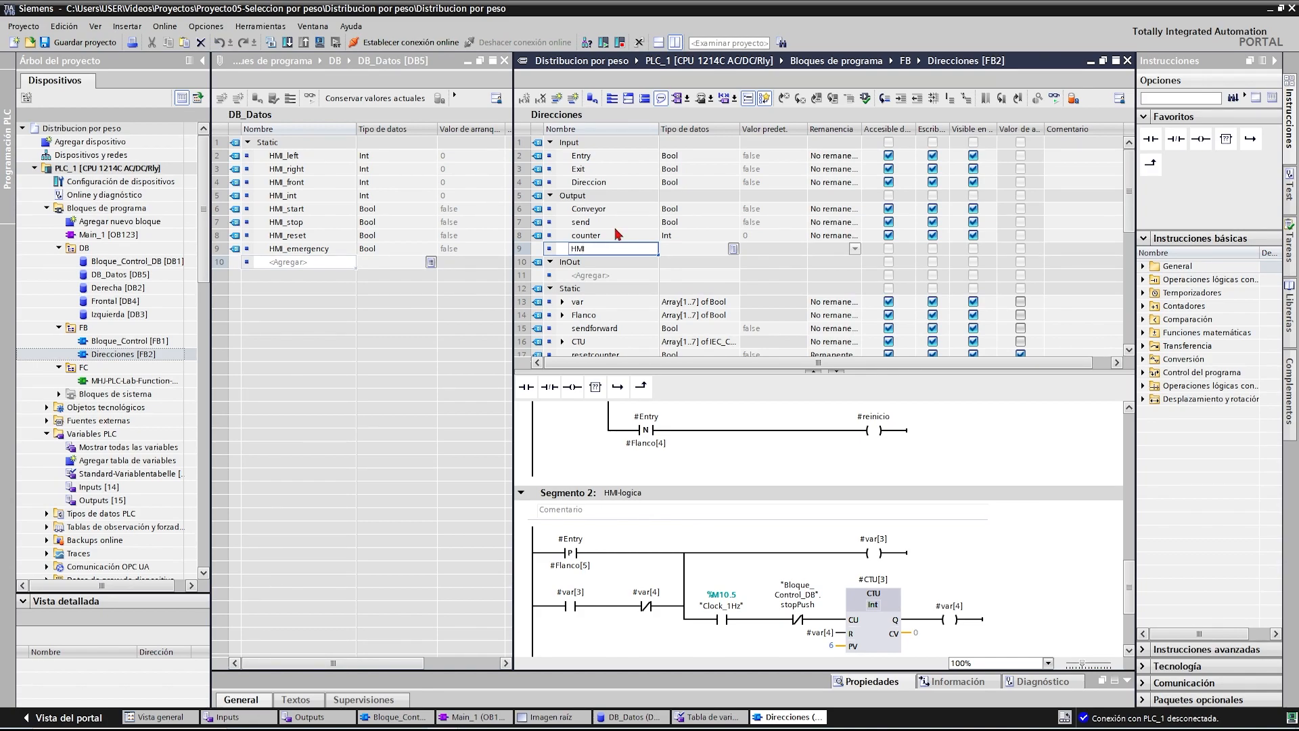
text(HMI)
key(Return)
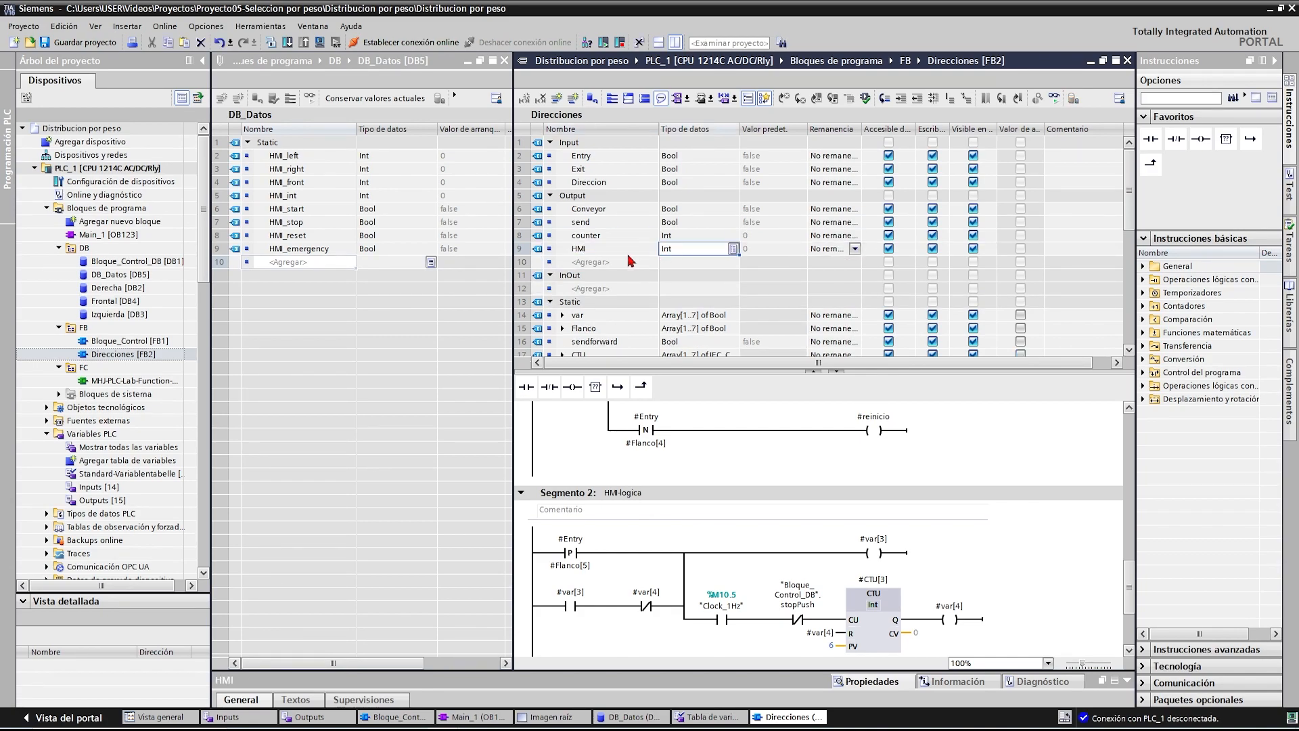
- Assign #HMI to the CV output of the #CTU[3] counter in Segmento 2
click(1008, 461)
scroll(999, 447, down, 3)
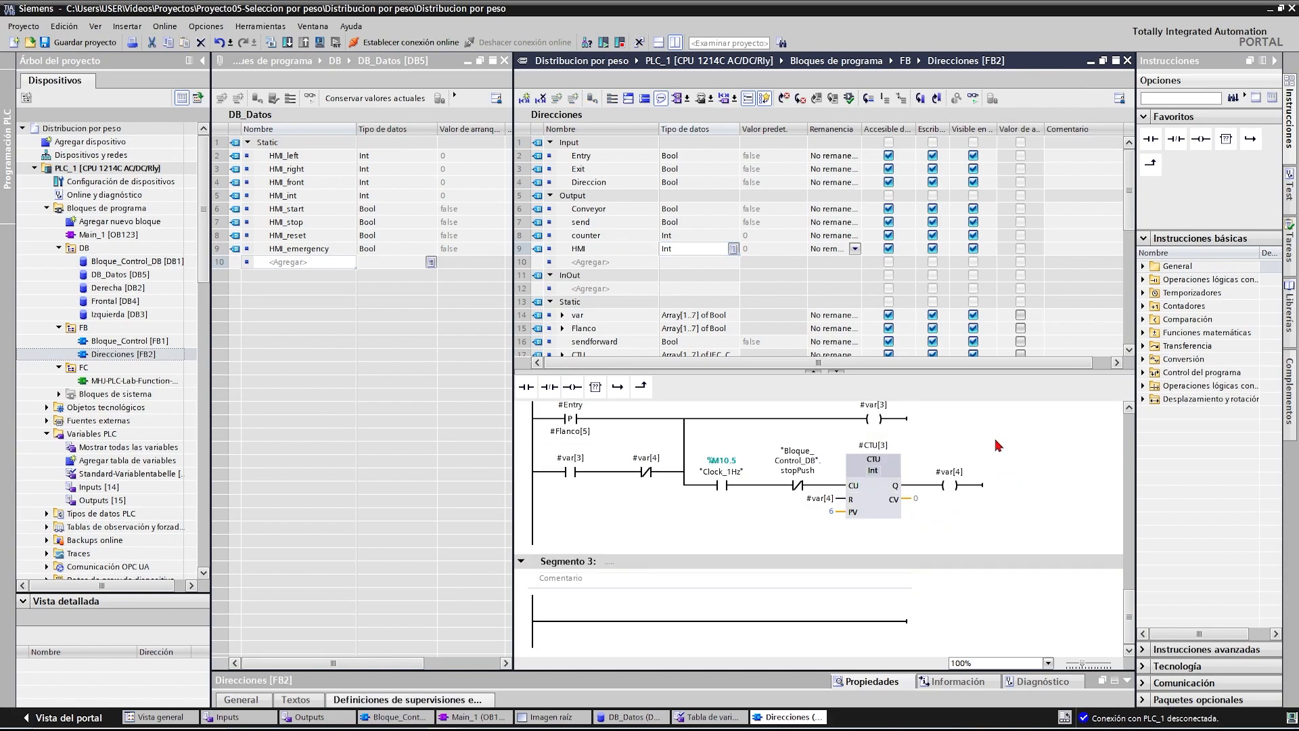
click(921, 499)
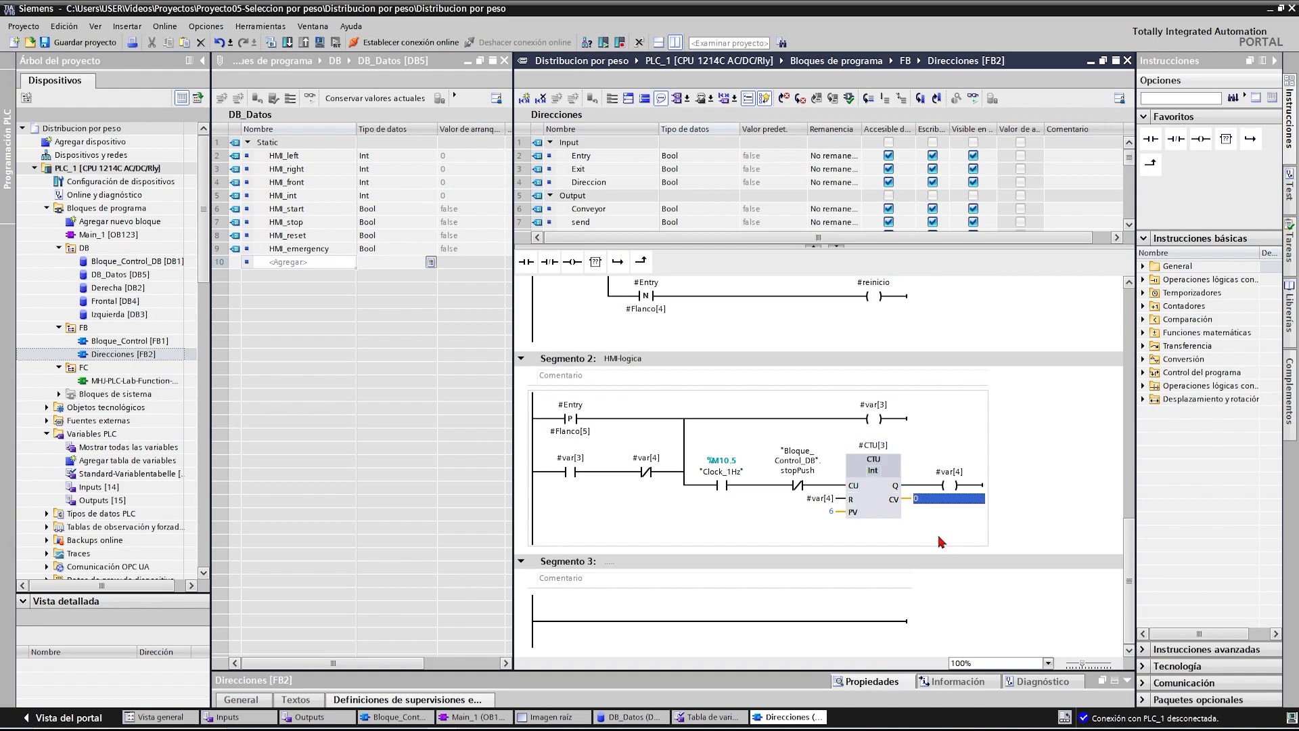
text(hm)
click(942, 515)
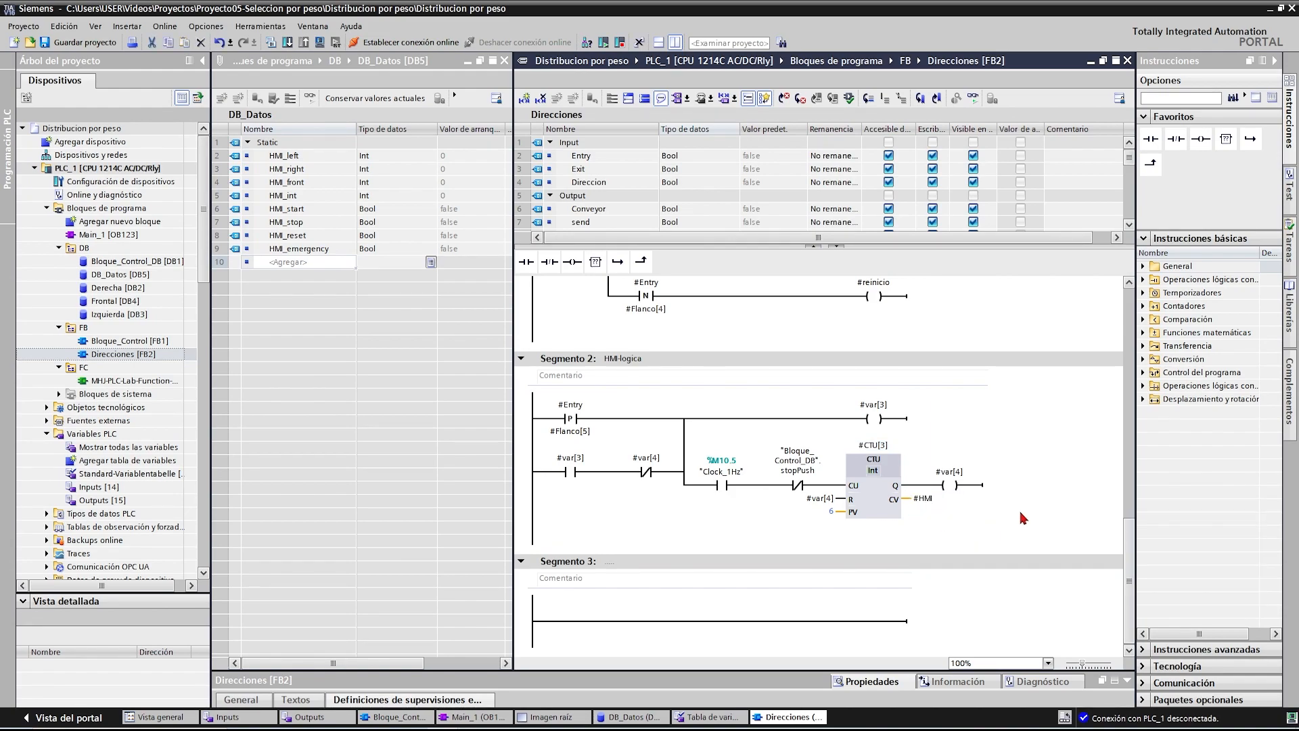
right_click(110, 169)
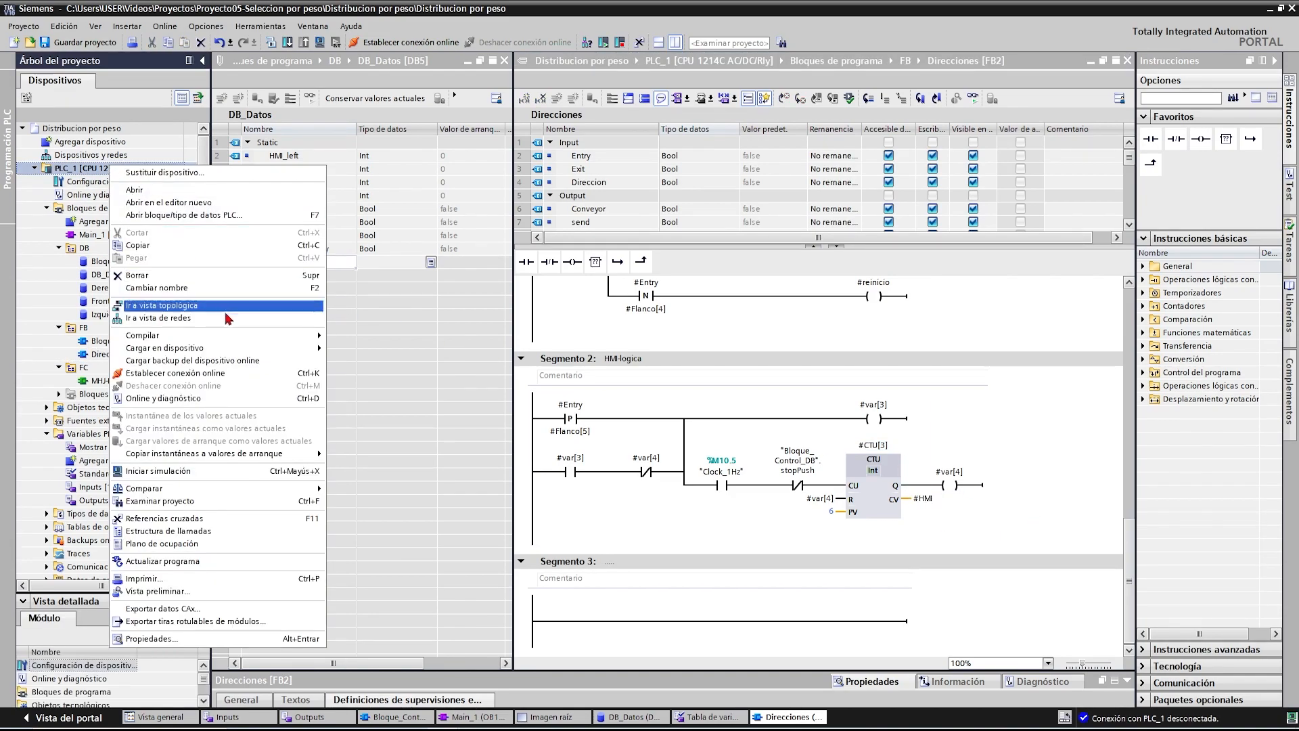
mouse_move(240, 350)
click(486, 375)
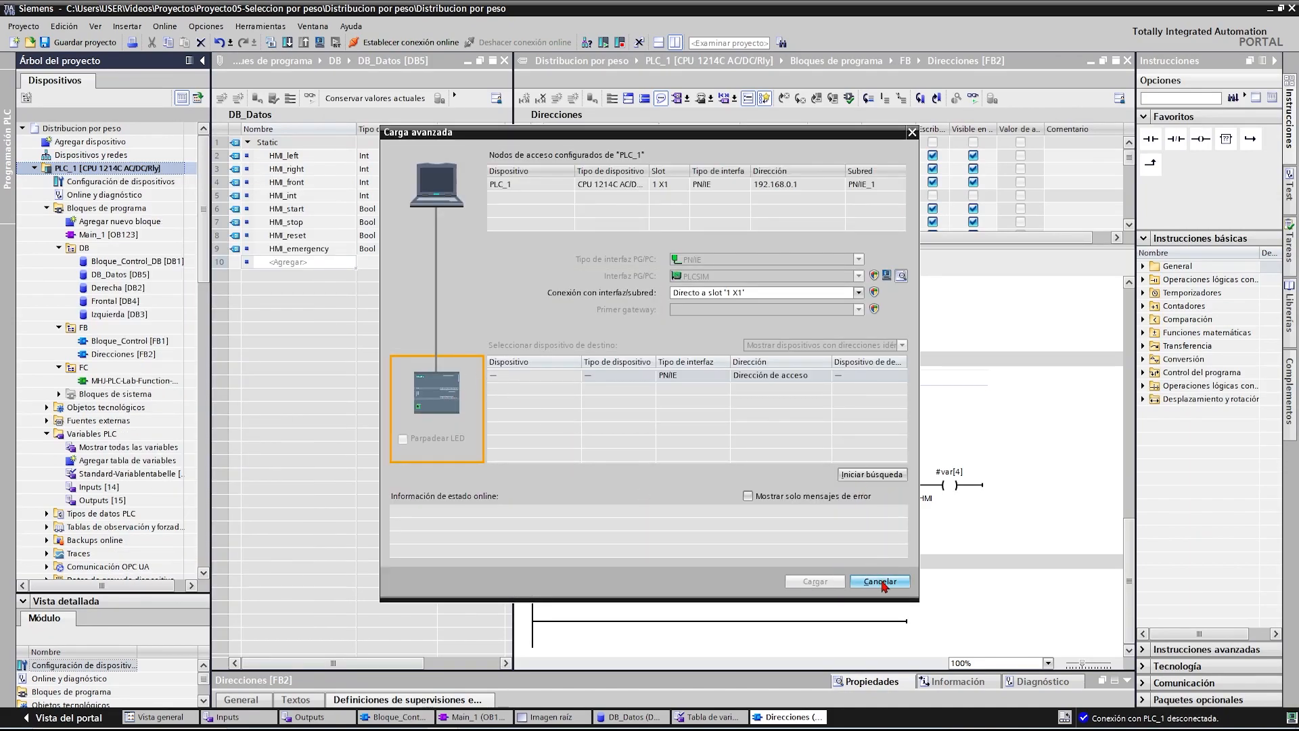
click(880, 582)
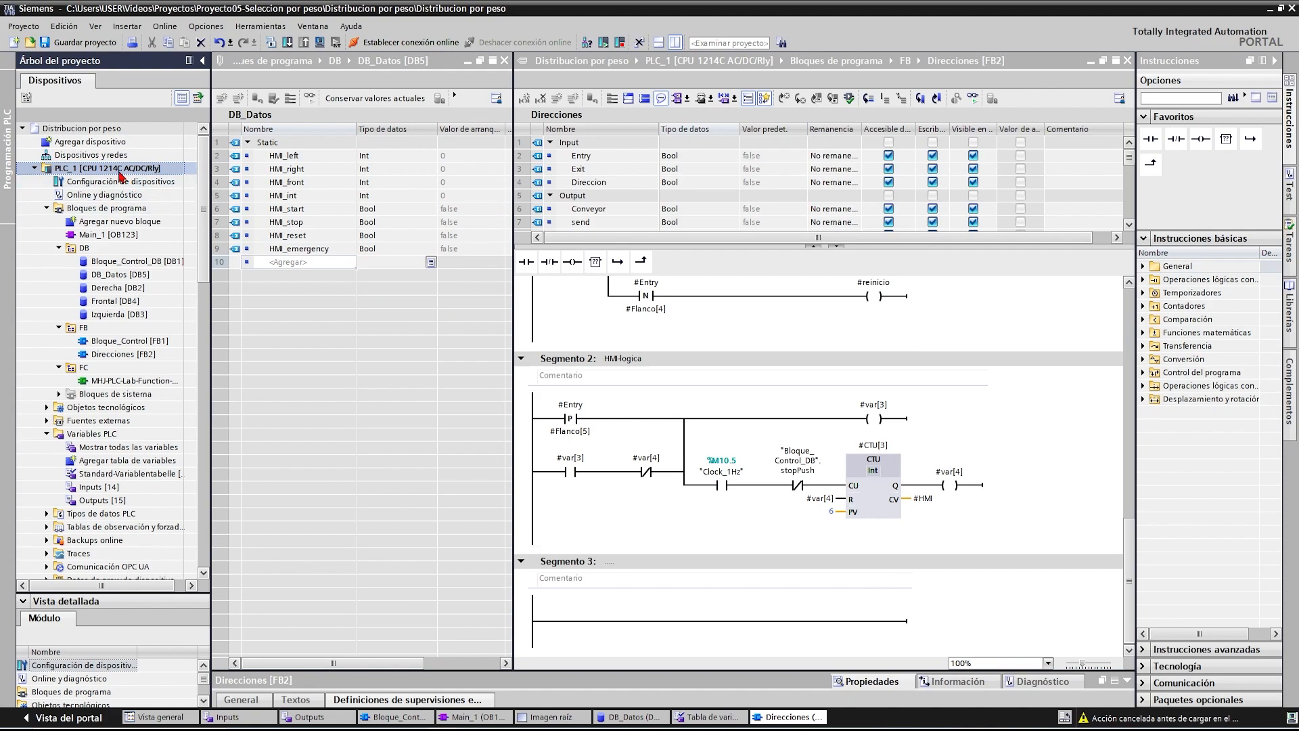
- Load the PLC_1 program into the simulated CPU found at 192.168.0.1, accepting the reinitialization of the affected data blocks
right_click(119, 169)
click(473, 379)
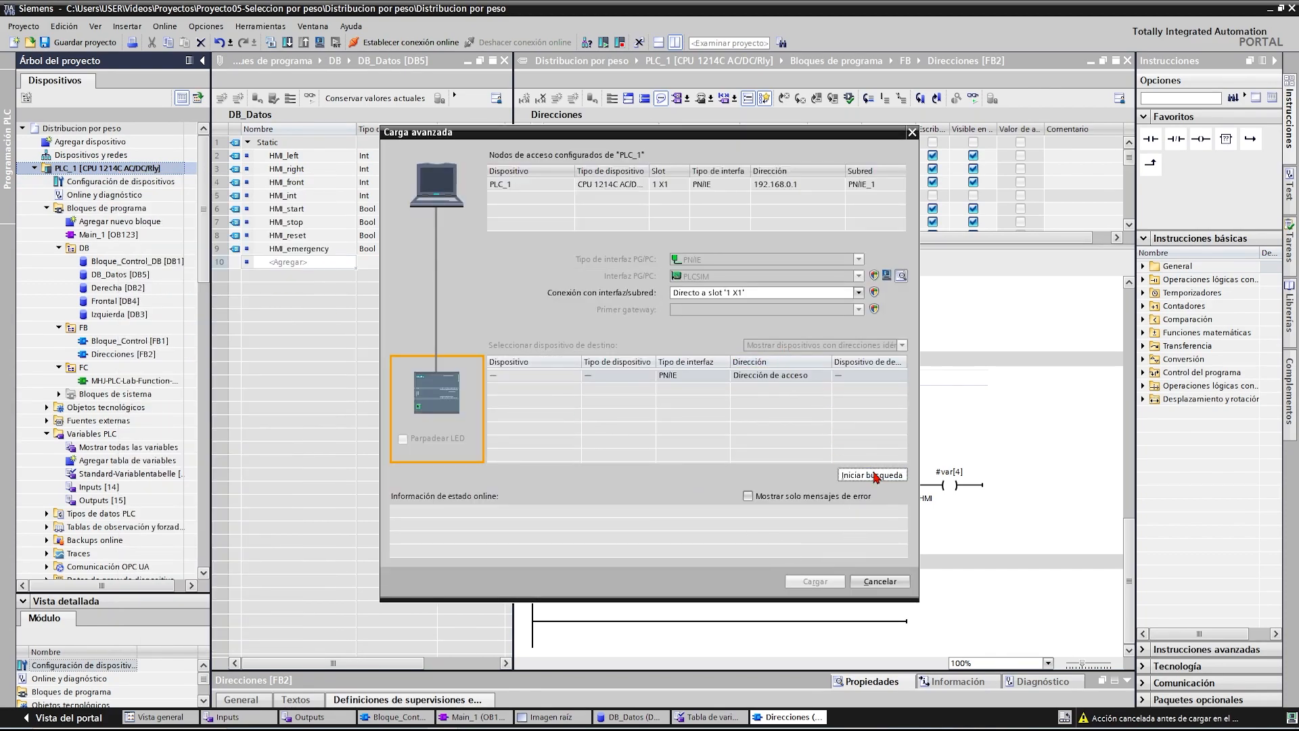
click(872, 474)
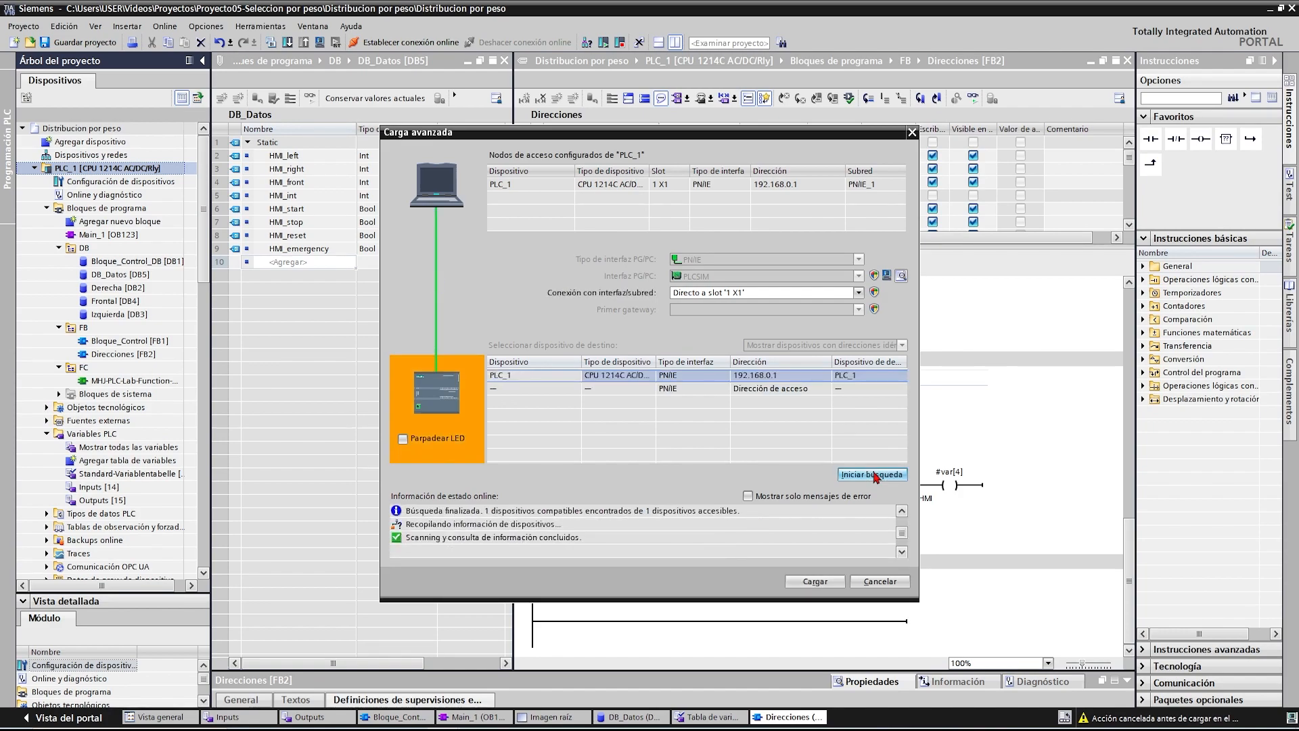
click(817, 581)
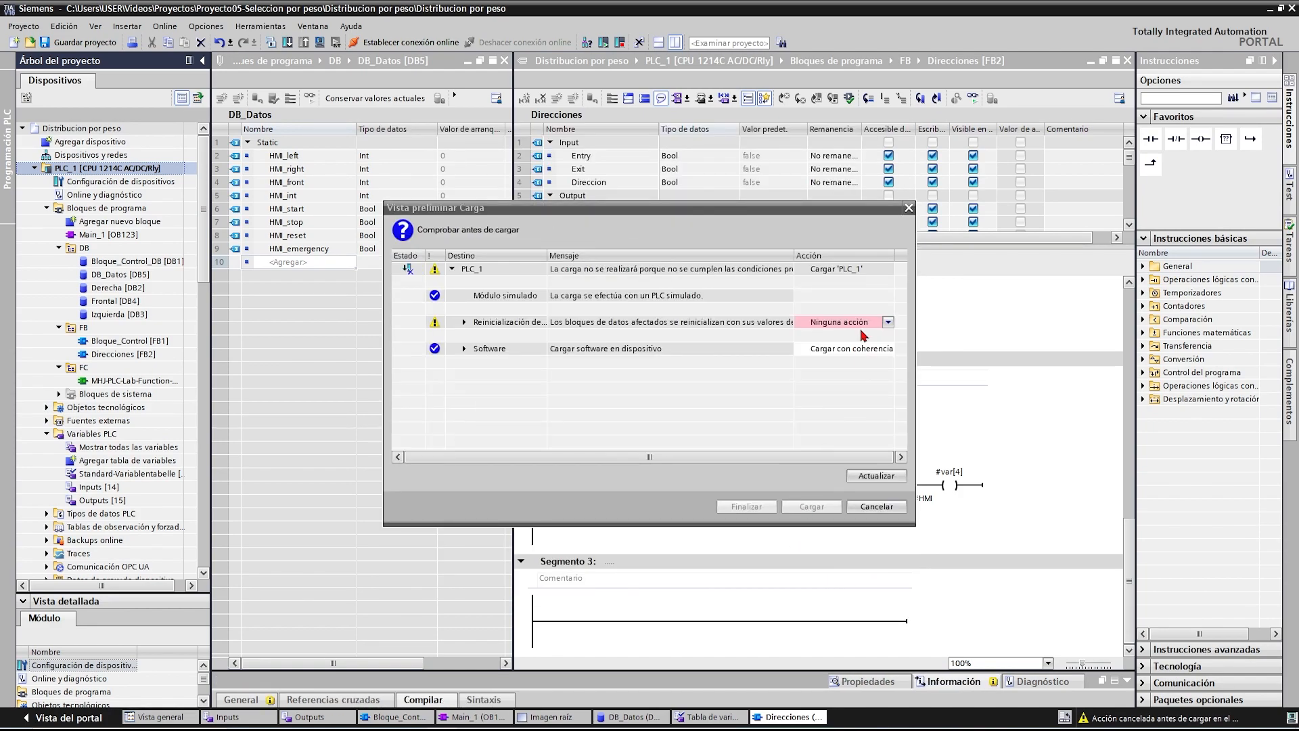
click(887, 322)
click(851, 336)
click(811, 506)
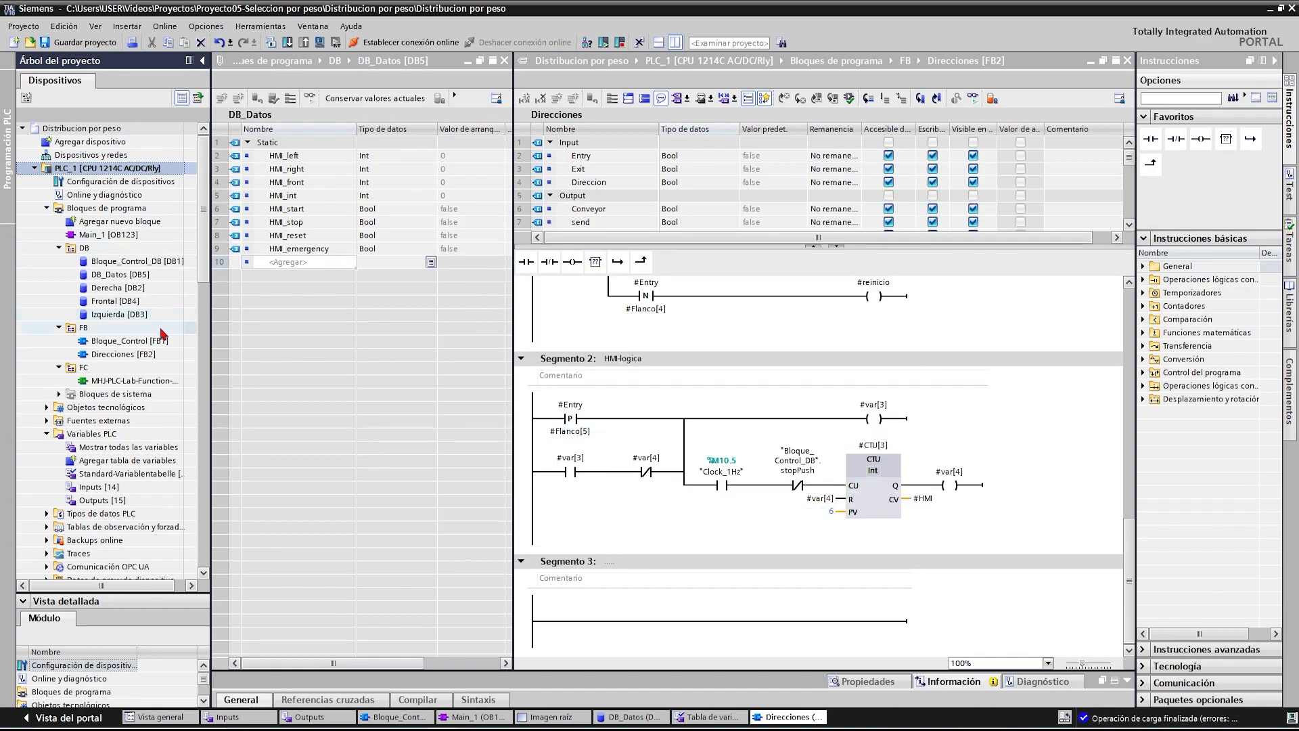
- Open the Bloque_Control [FB1] block at the three Direcciones calls in Segmento 4
double_click(113, 343)
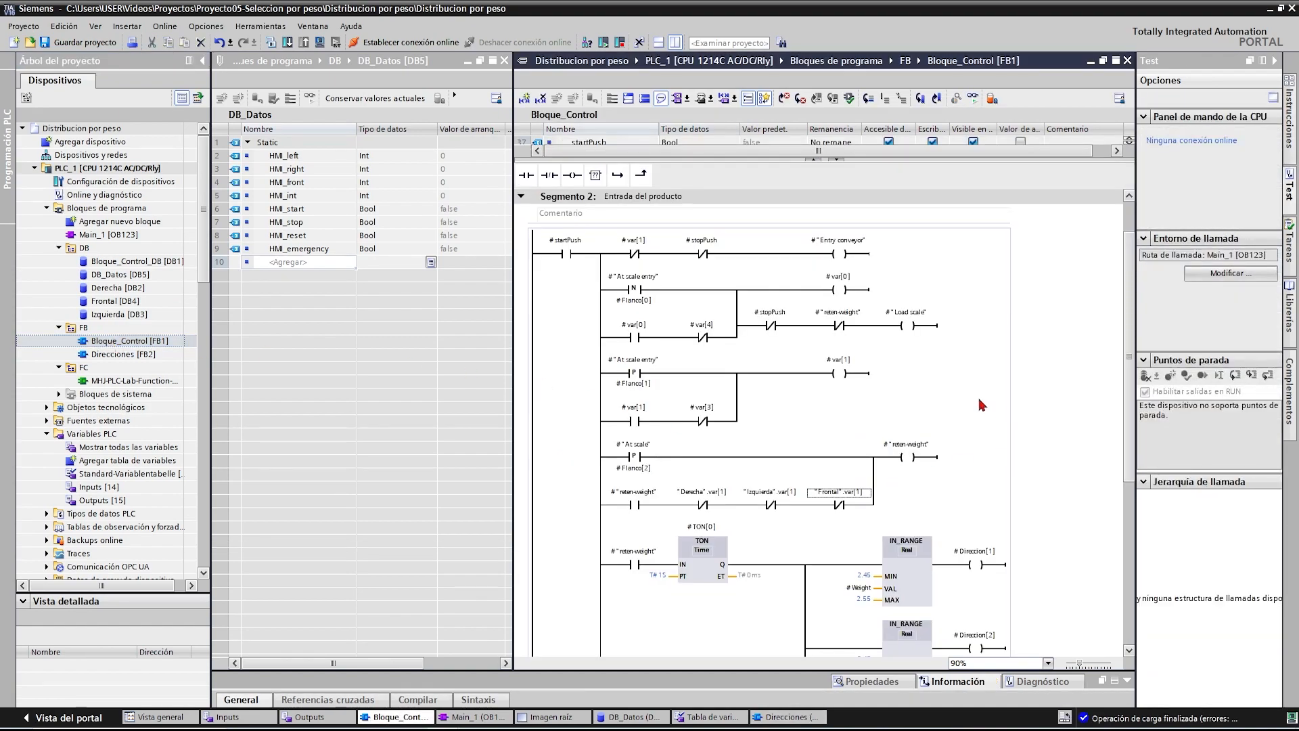
scroll(981, 405, down, 5)
click(520, 608)
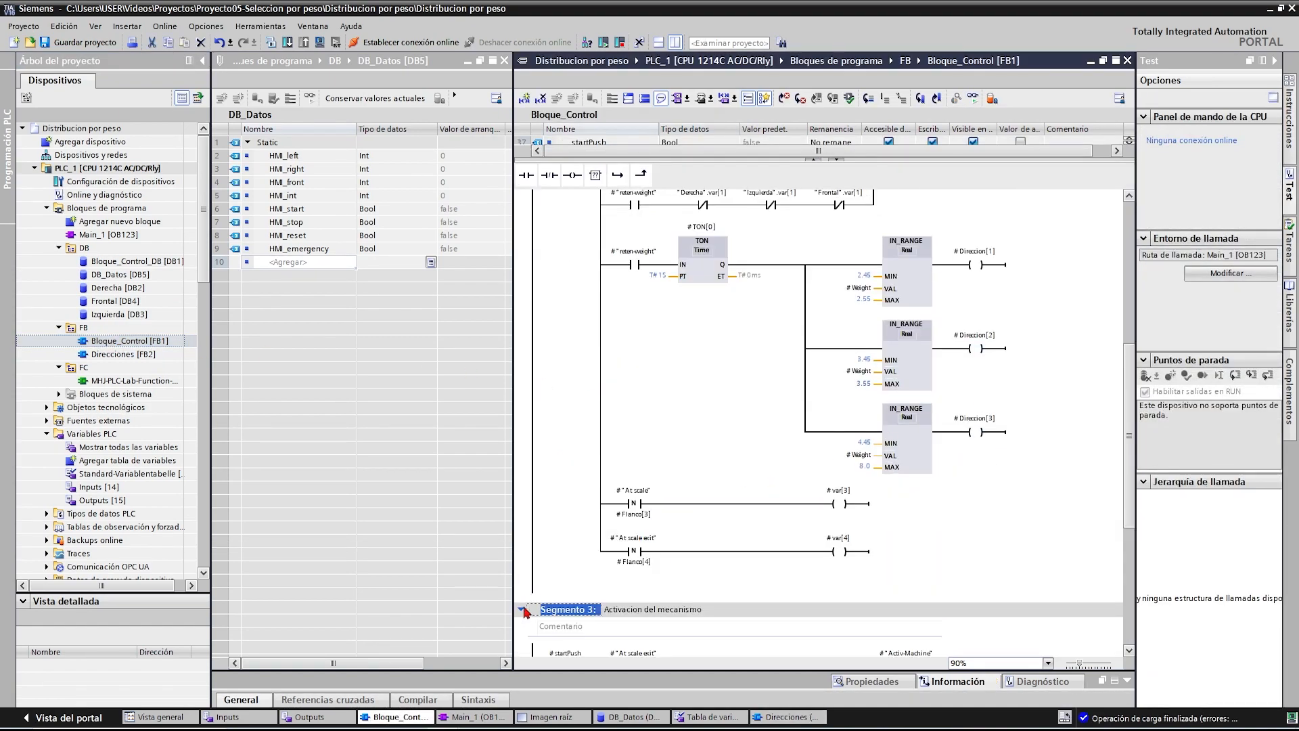
scroll(541, 595, down, 4)
click(520, 627)
scroll(651, 383, down, 5)
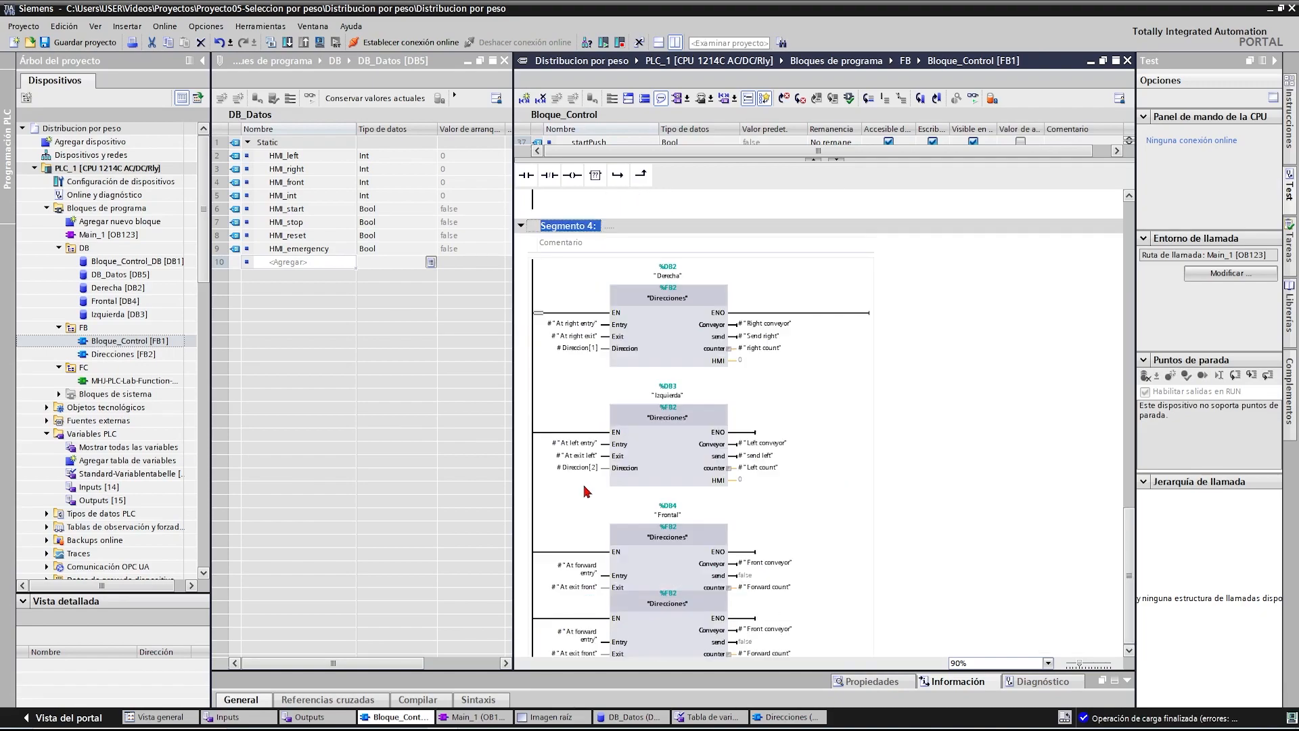
click(891, 521)
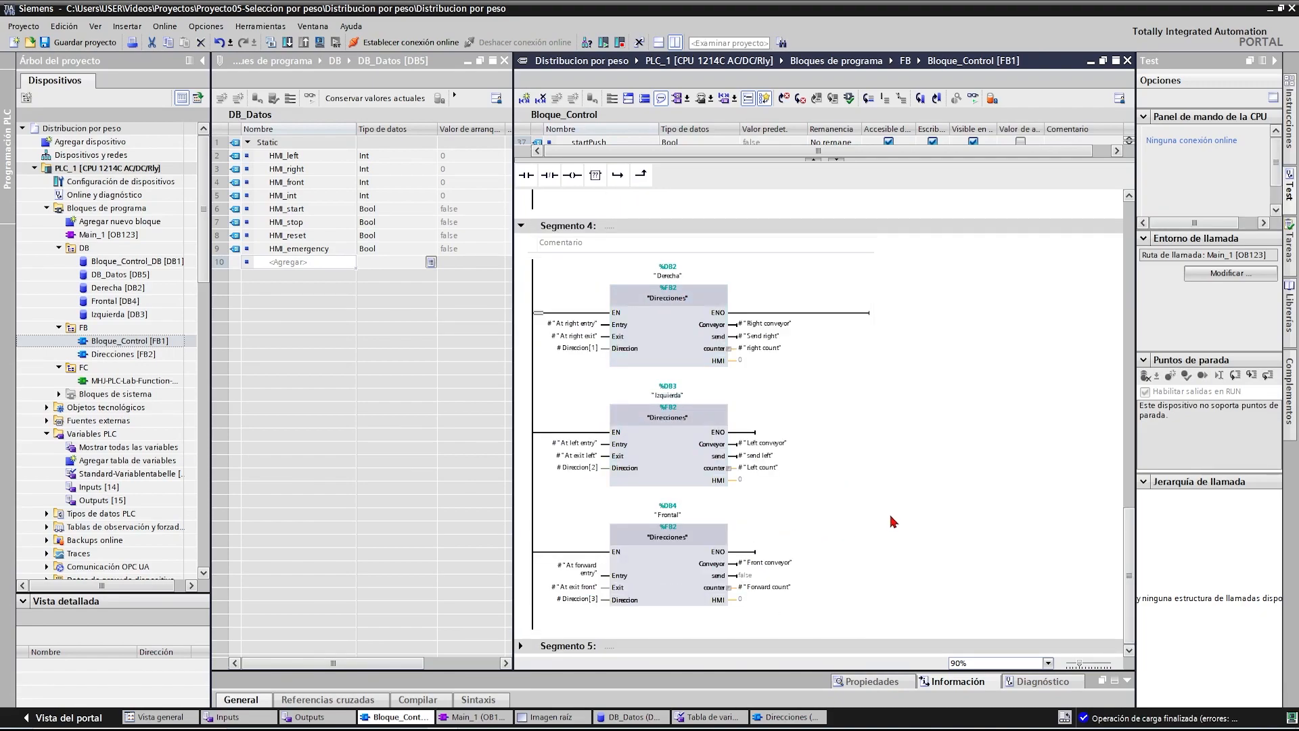
- Assign "DB_Datos".HMI_right to the HMI output of the Derecha call in Segmento 4
click(741, 359)
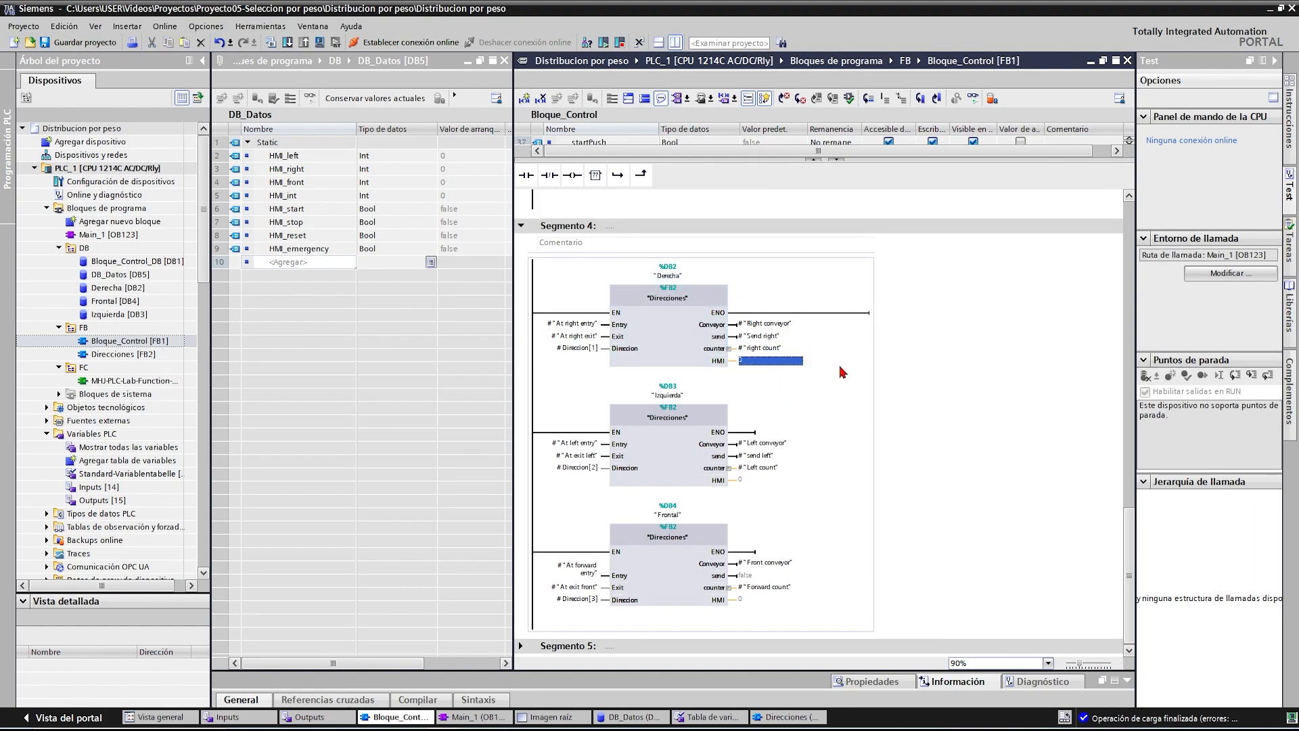
text(db)
click(782, 376)
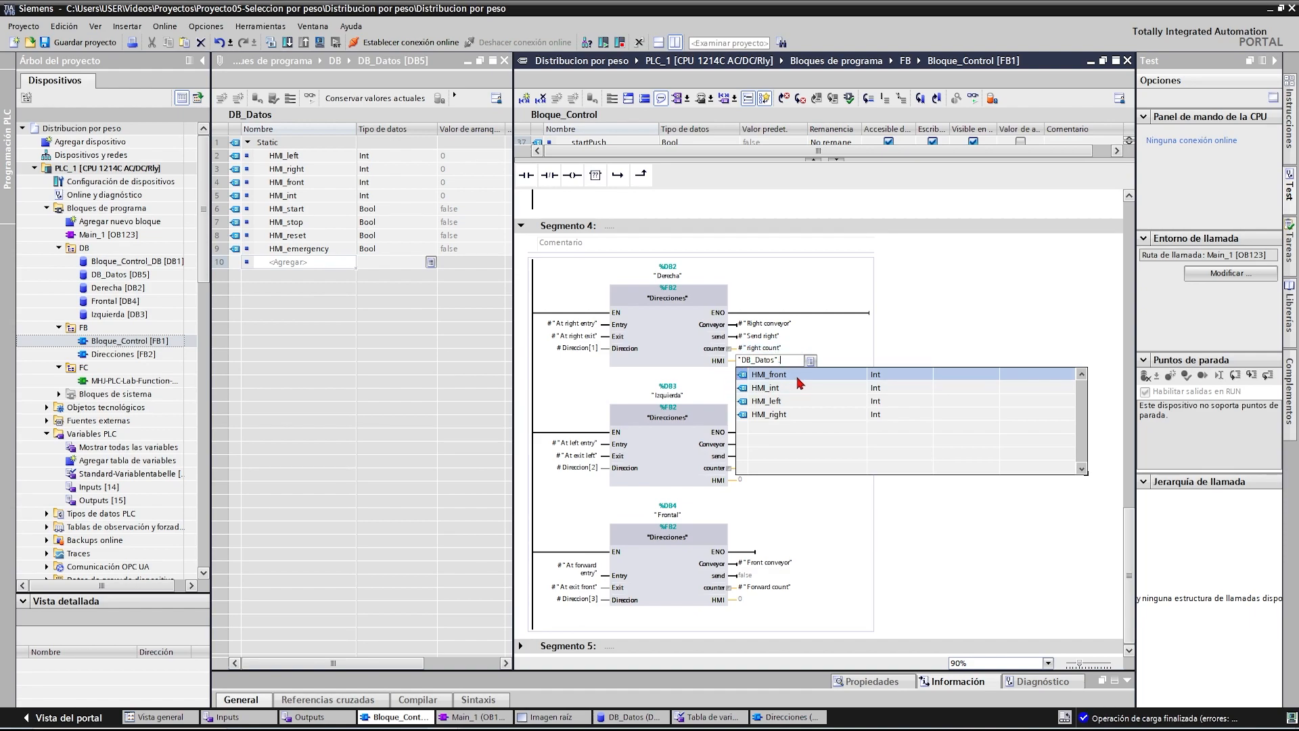
click(778, 416)
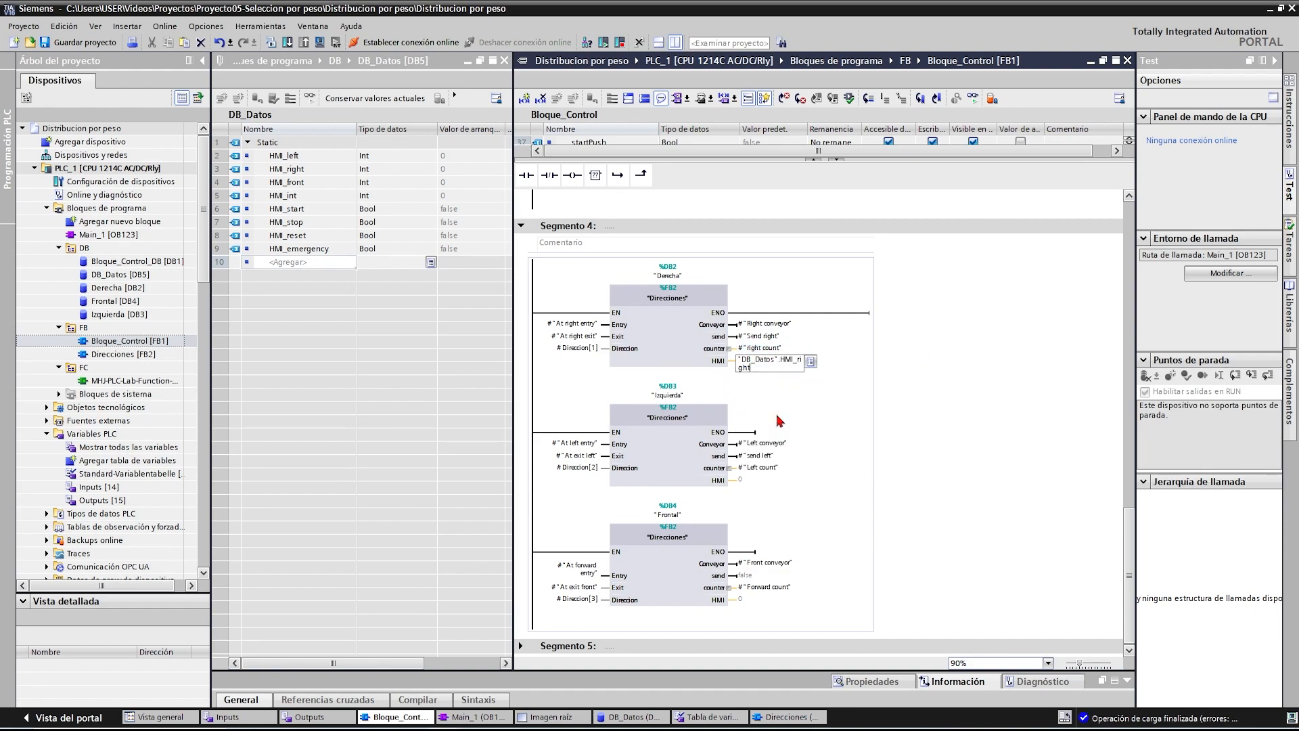
- Assign "DB_Datos".HMI_left to the HMI output of the Izquierda call
click(745, 481)
text(db)
click(773, 498)
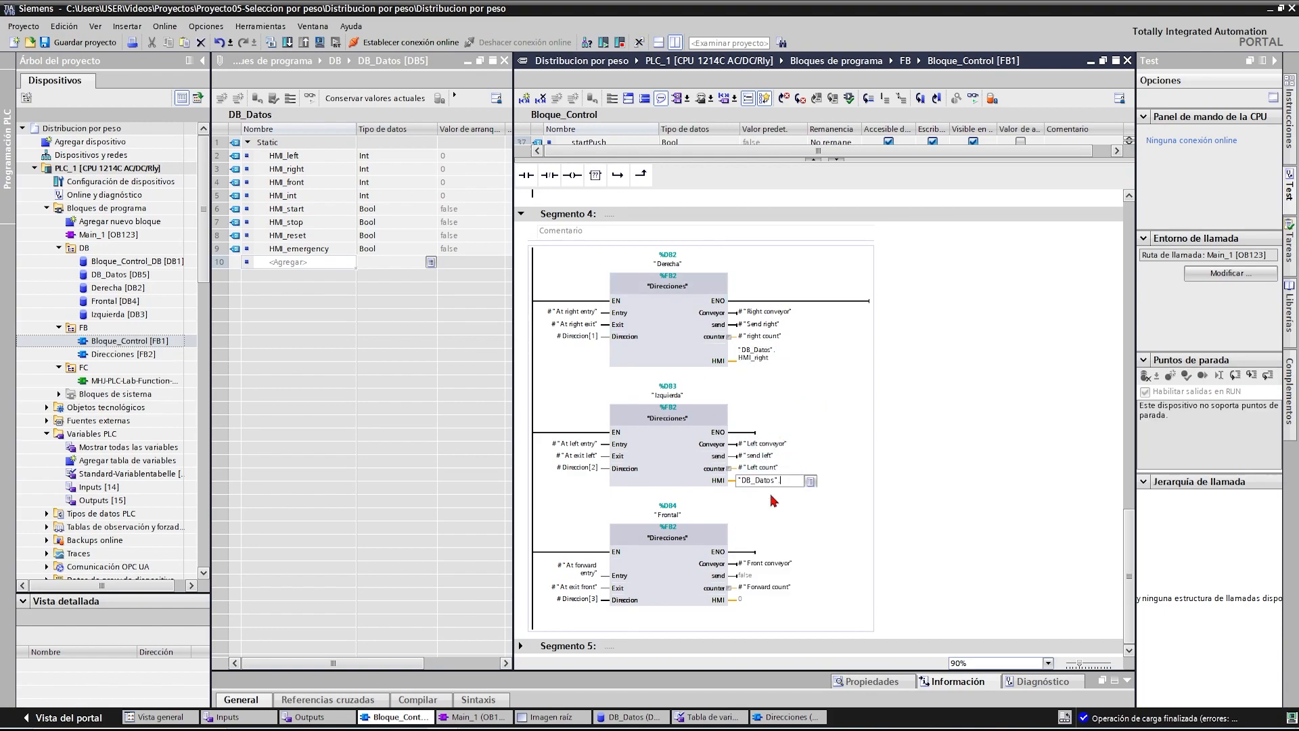
click(776, 523)
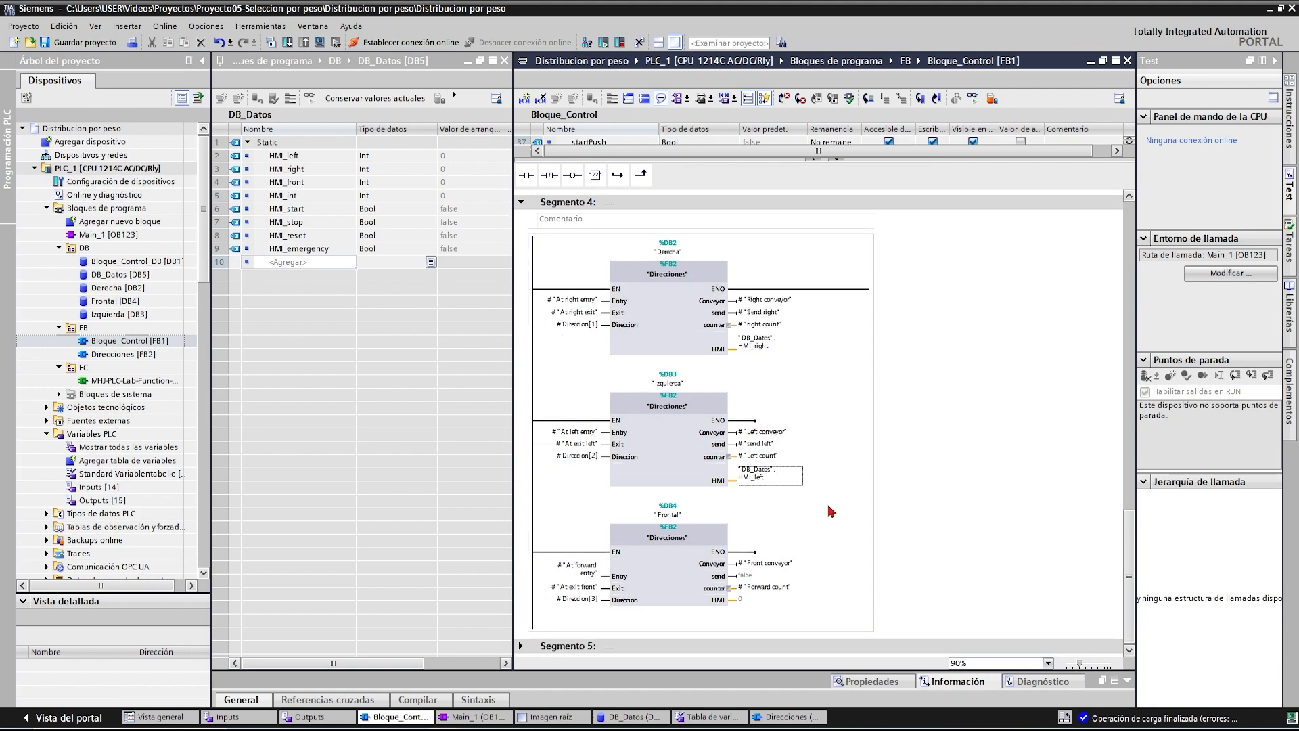
- Assign "DB_Datos".HMI_front to the HMI output of the Frontal call
click(748, 601)
text(db)
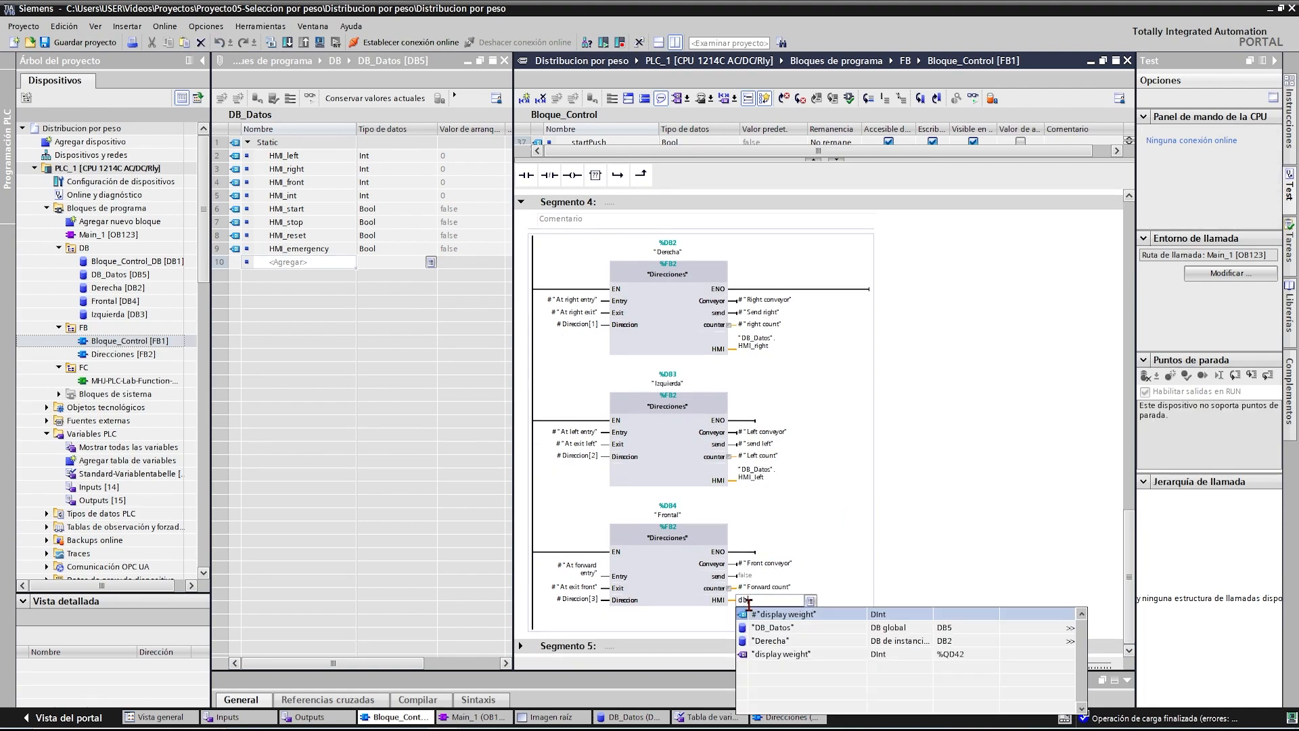
click(824, 614)
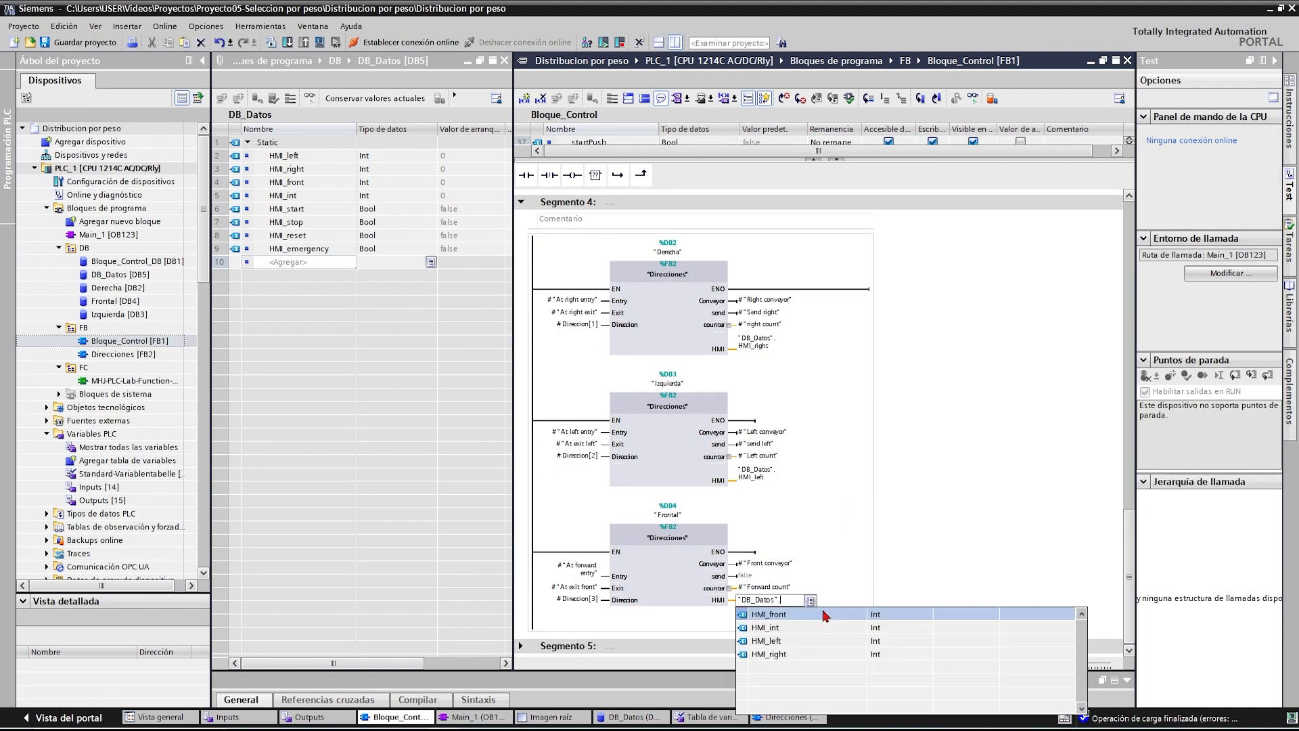
click(784, 616)
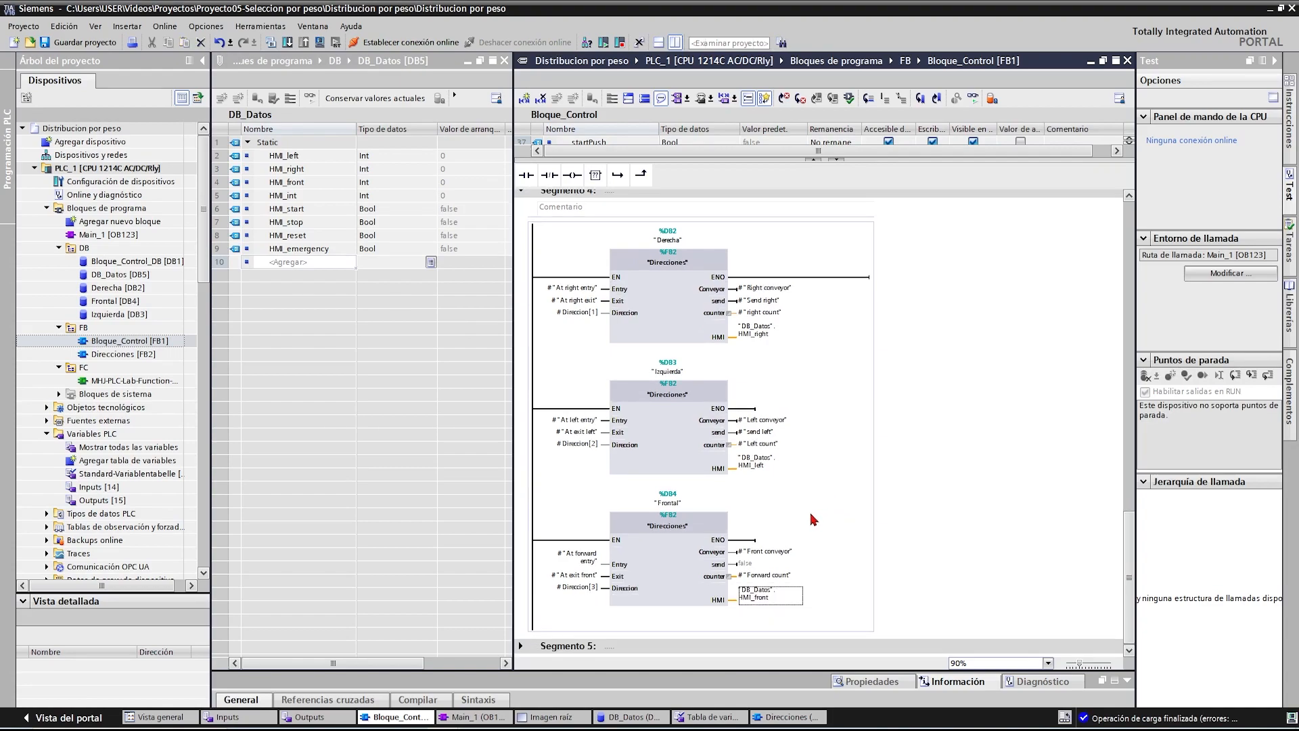
- Open the Imagen raíz screen of HMI_1 and widen its editor so the Controls group is in view
scroll(738, 506, up, 4)
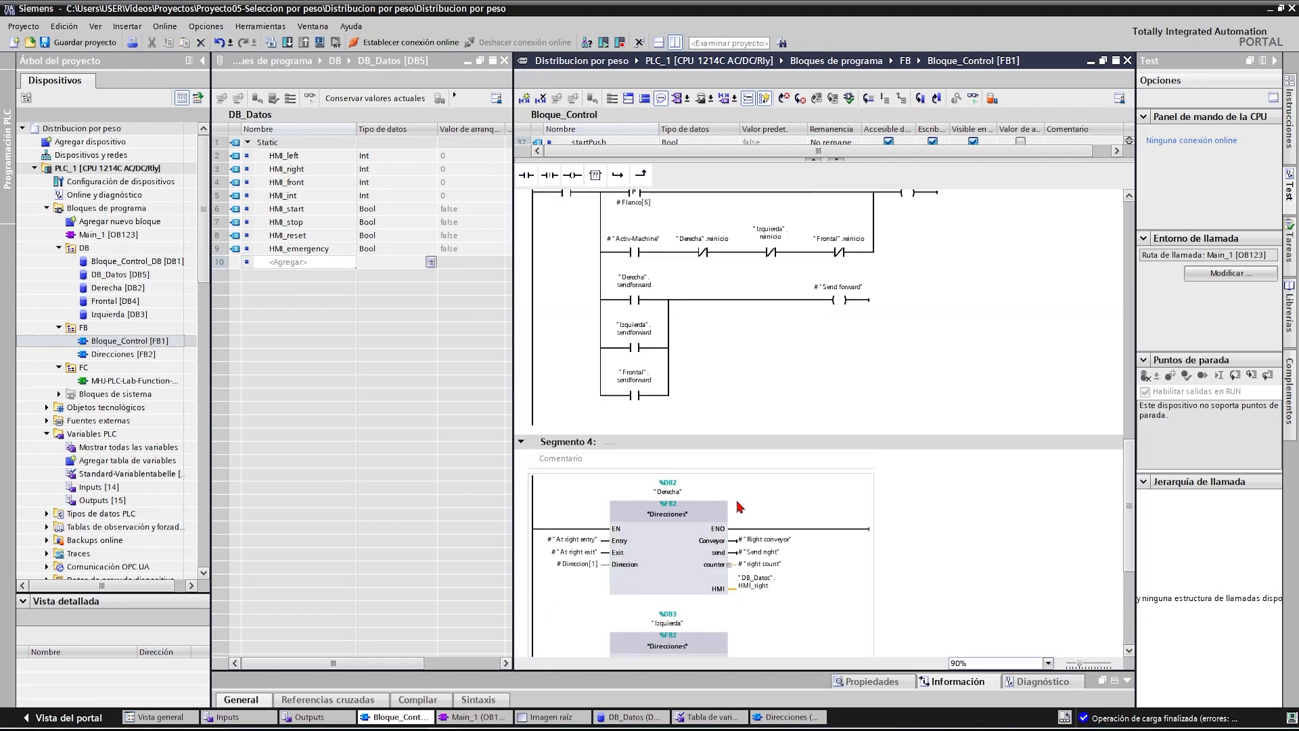
scroll(688, 325, up, 1)
scroll(688, 325, down, 5)
click(92, 433)
scroll(120, 439, down, 5)
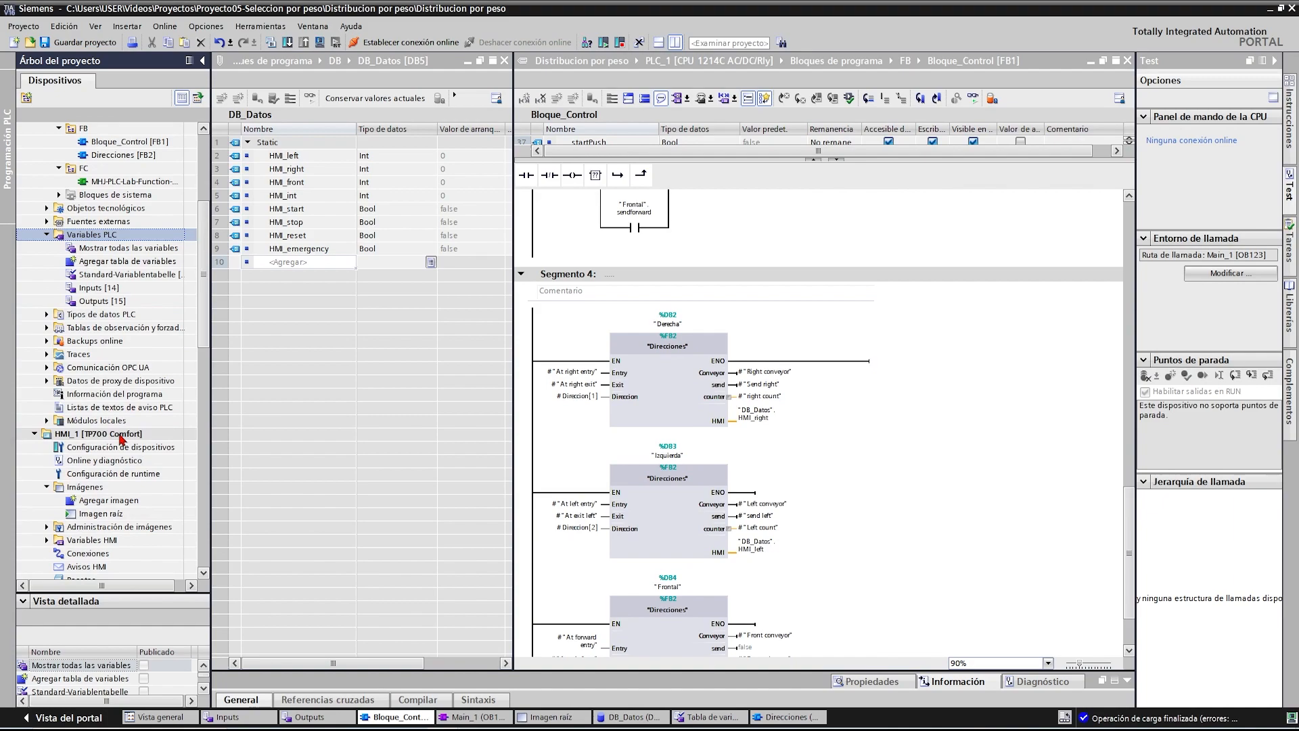
scroll(119, 440, down, 2)
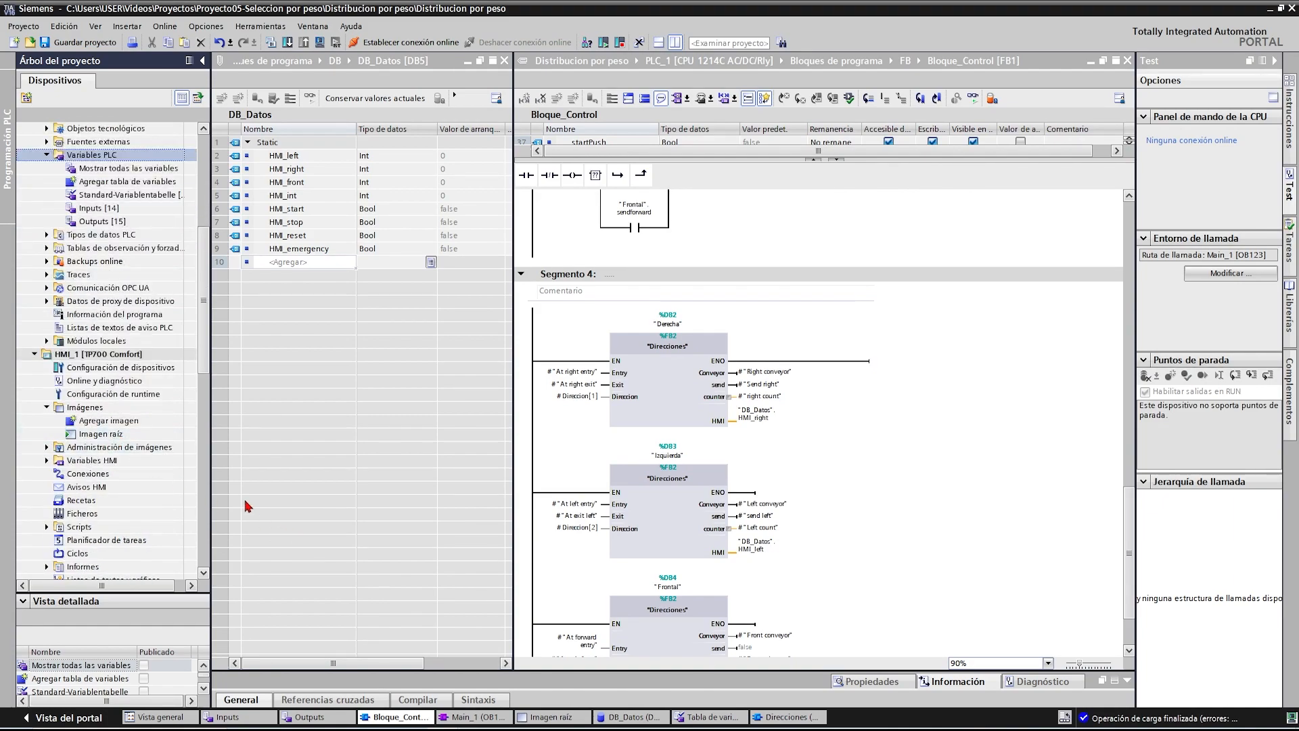
double_click(92, 435)
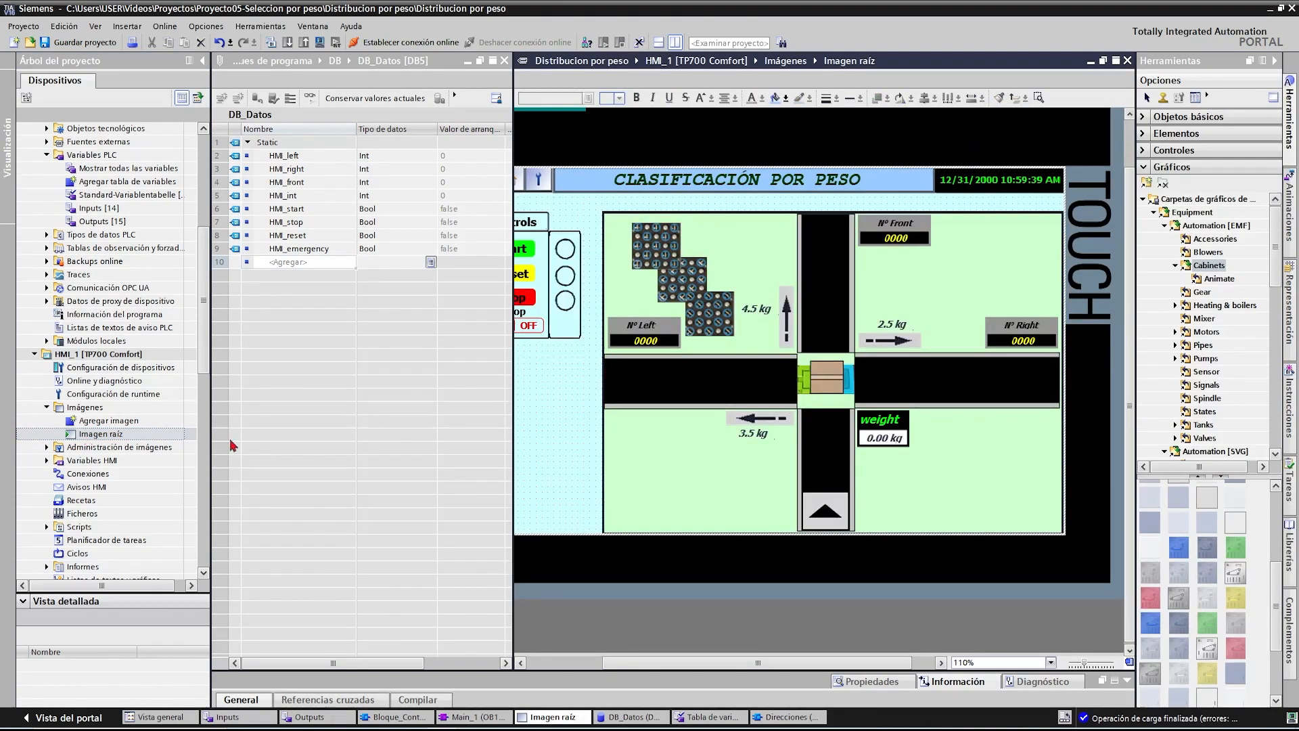
click(672, 503)
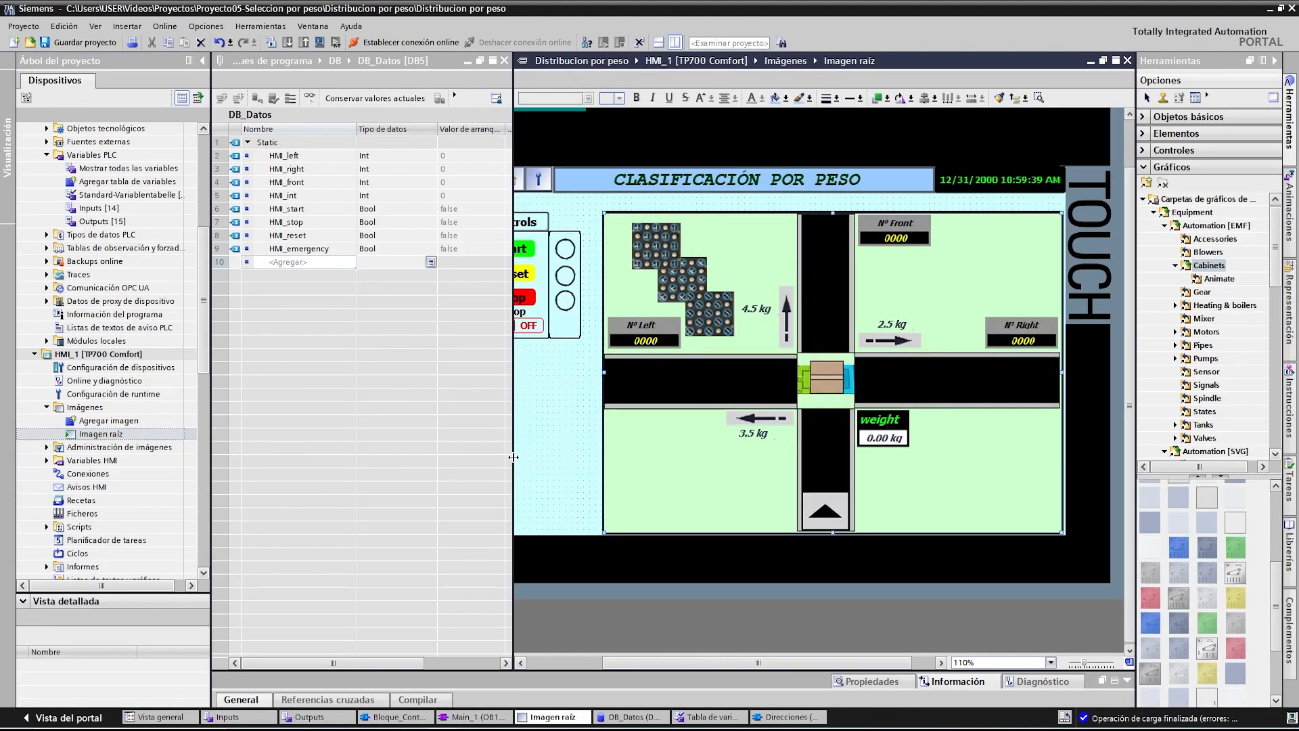
drag(514, 458, 478, 458)
mouse_move(651, 666)
mouse_down()
mouse_move(613, 666)
mouse_move(631, 669)
mouse_up()
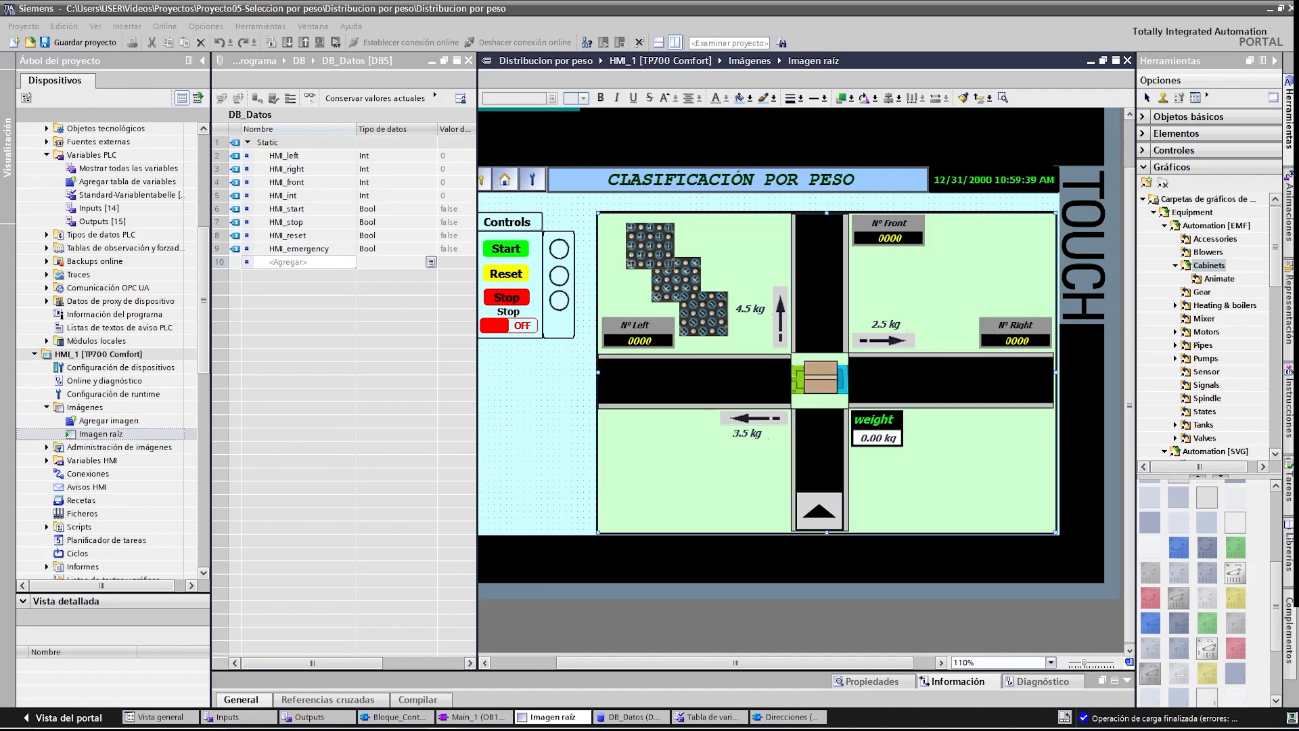
click(659, 481)
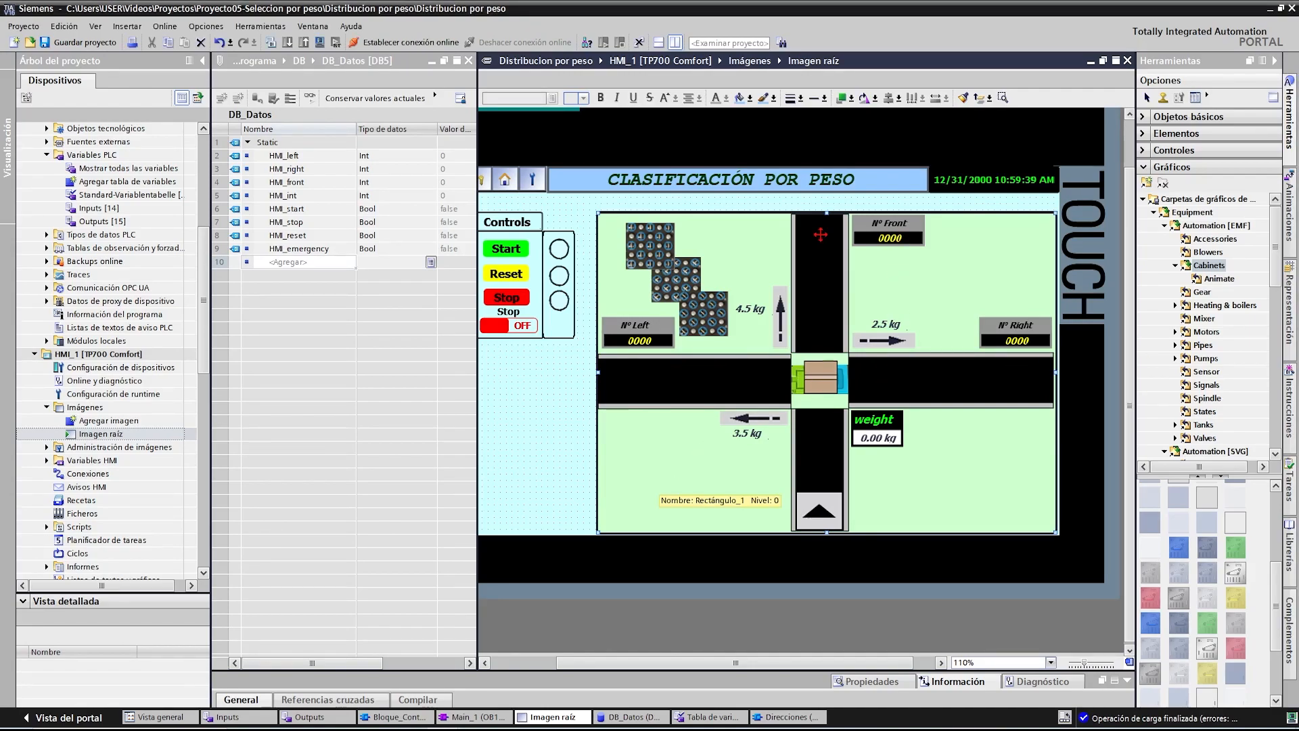
- Show the general properties of the Nº Left output field in an enlarged inspector area
click(643, 339)
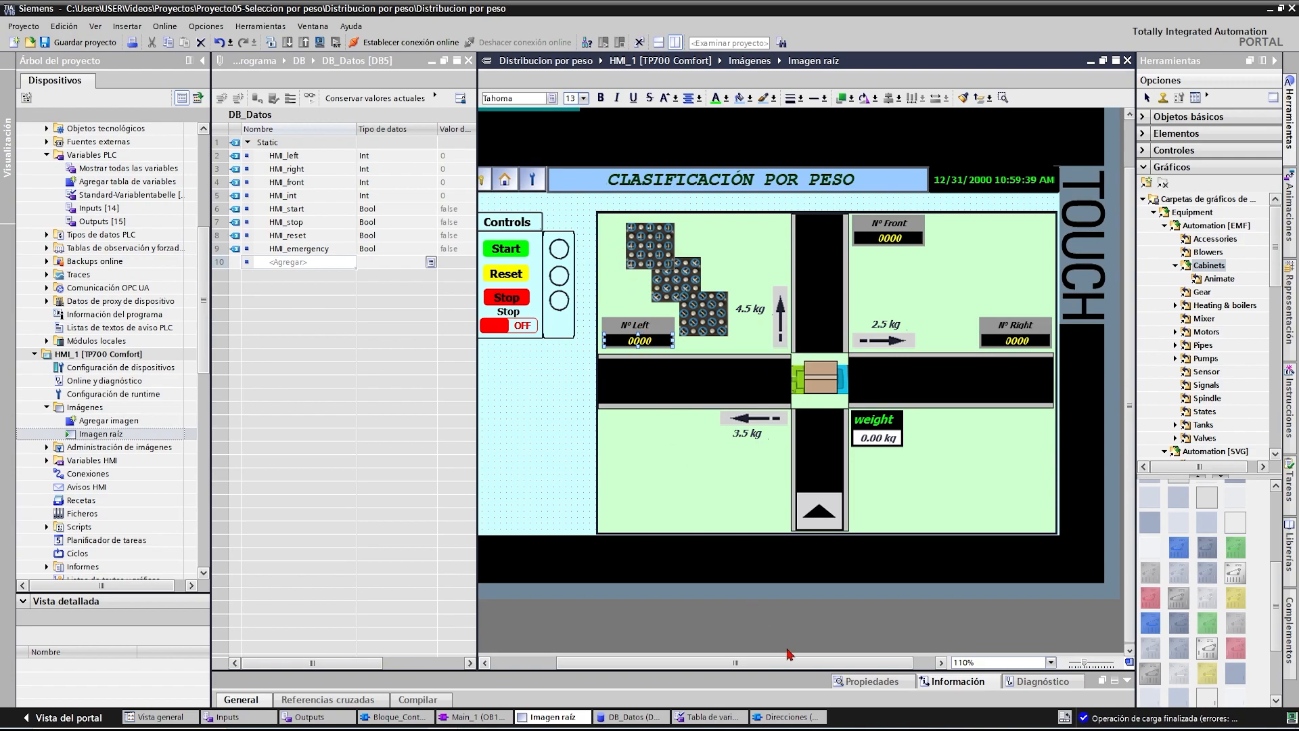
drag(773, 670, 773, 499)
click(842, 509)
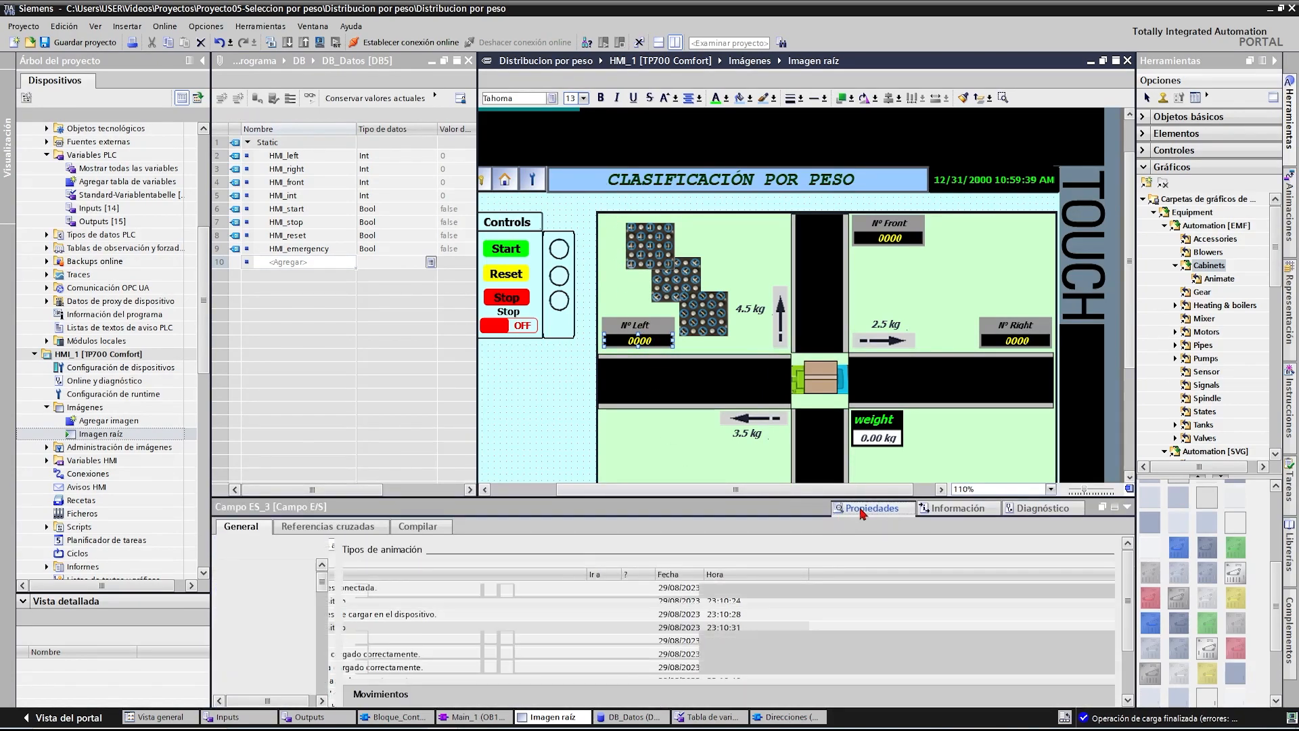
click(251, 526)
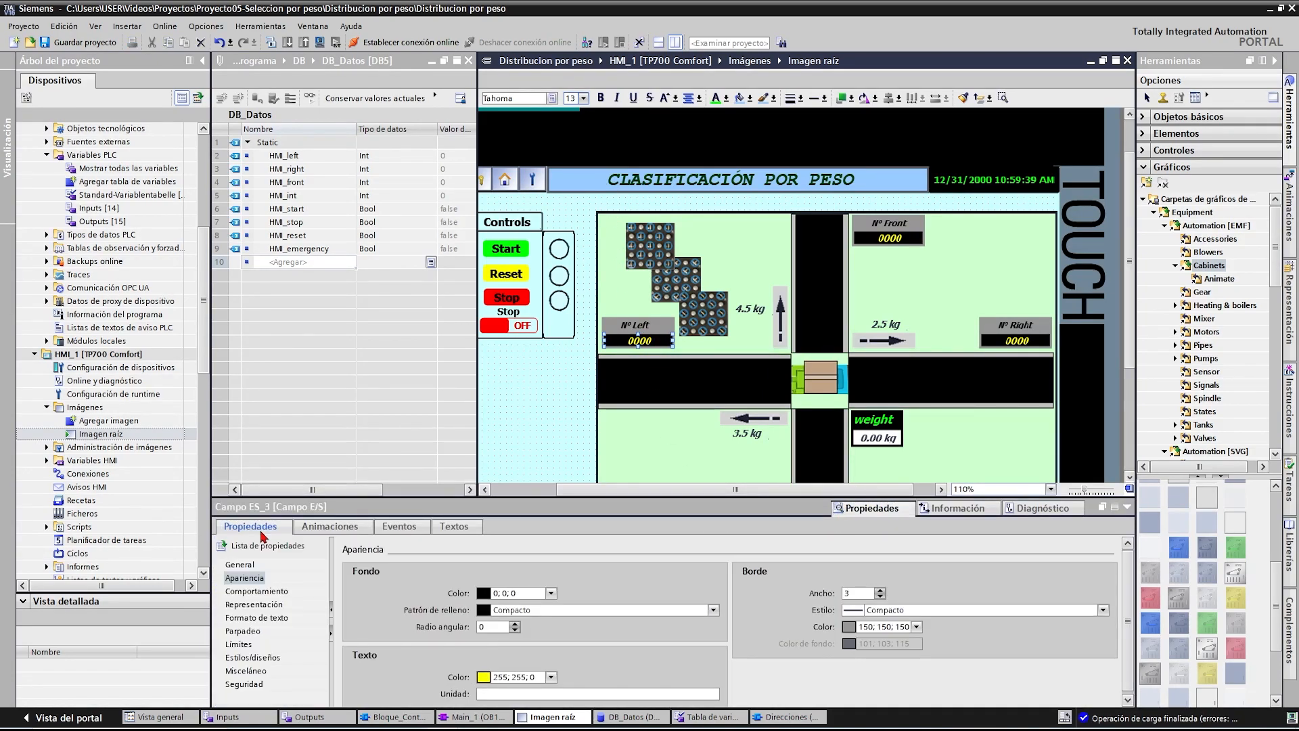
click(251, 567)
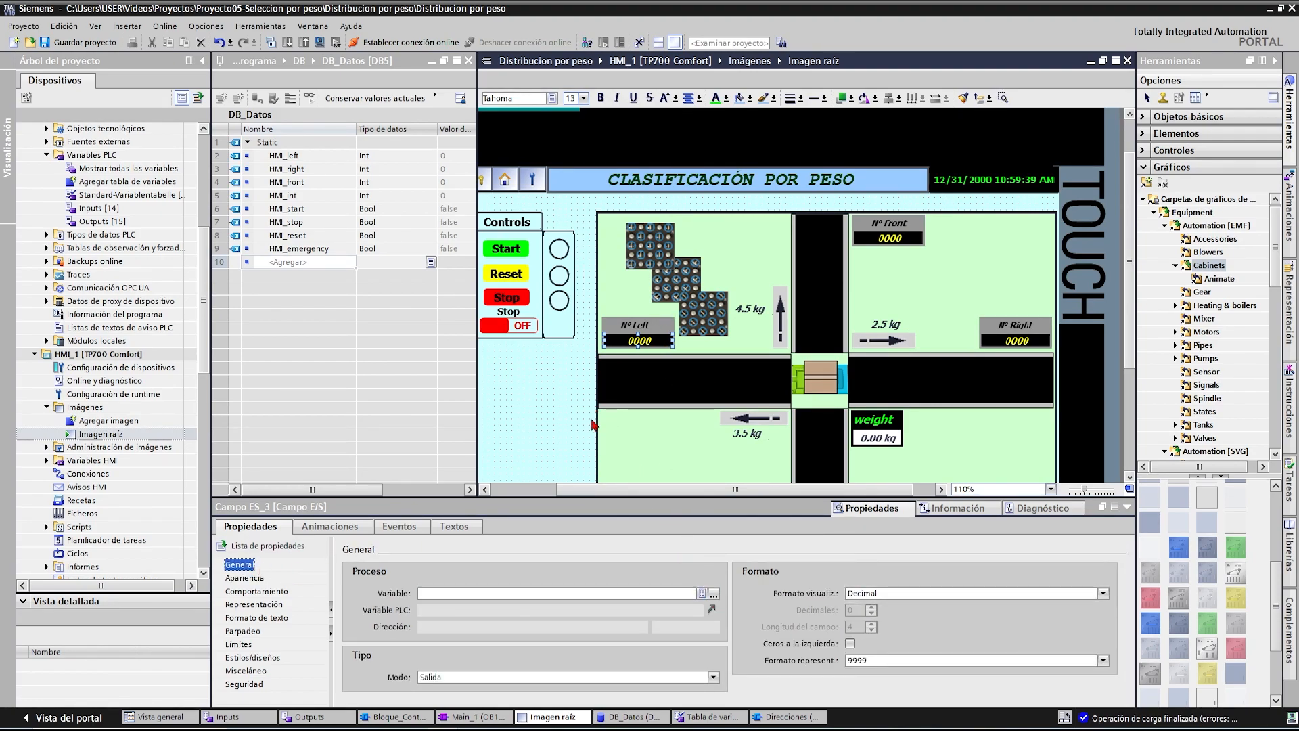
click(714, 594)
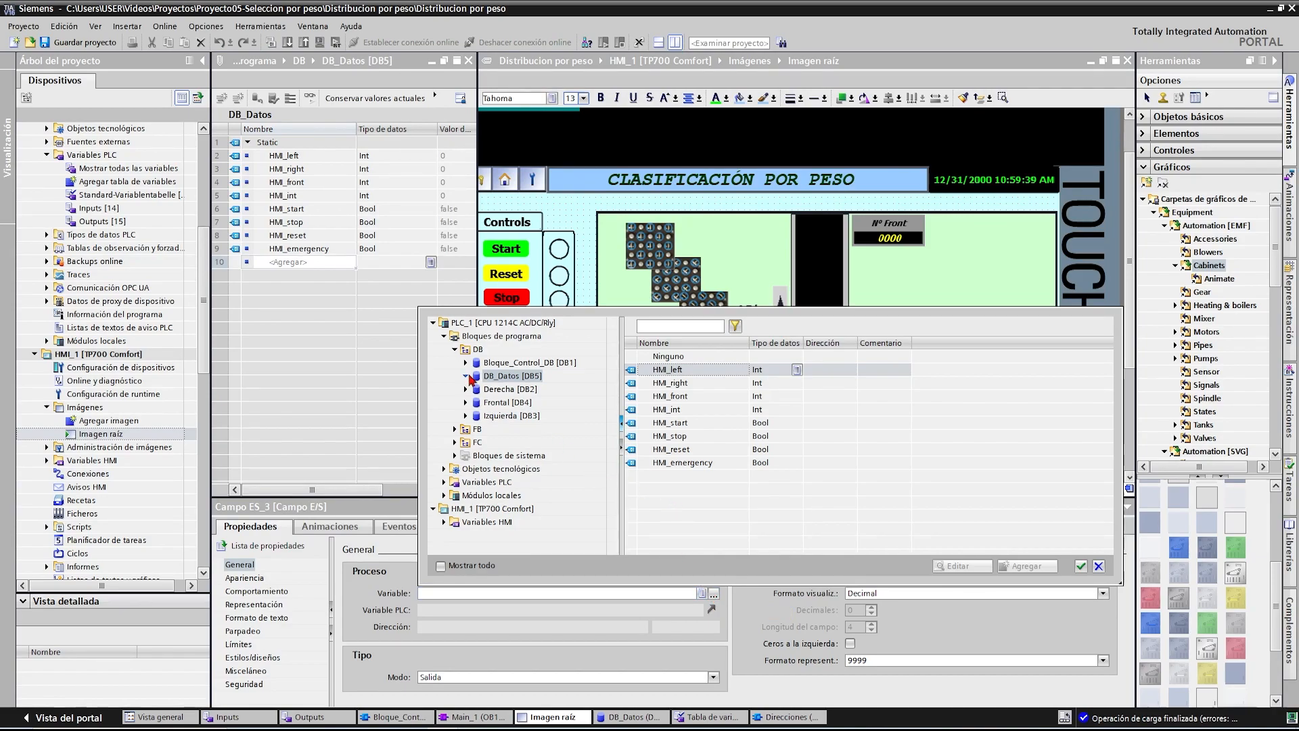
click(499, 390)
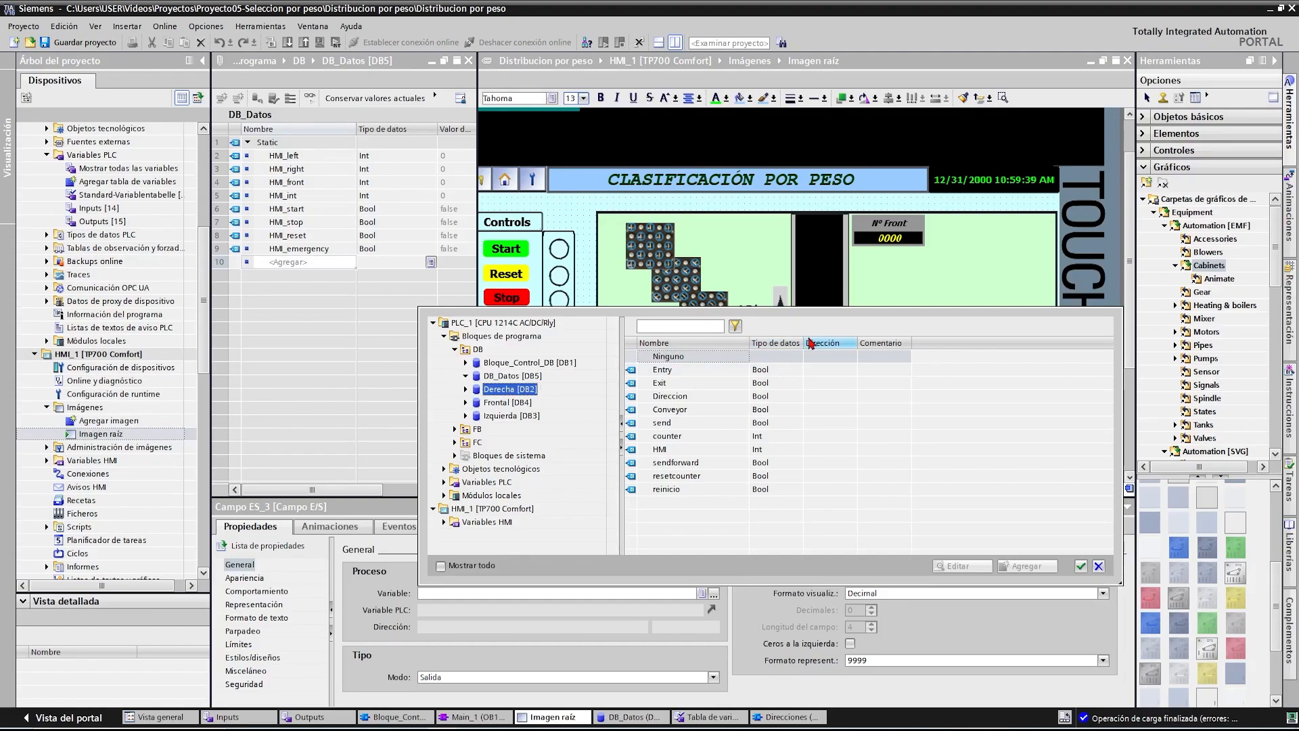
click(1098, 567)
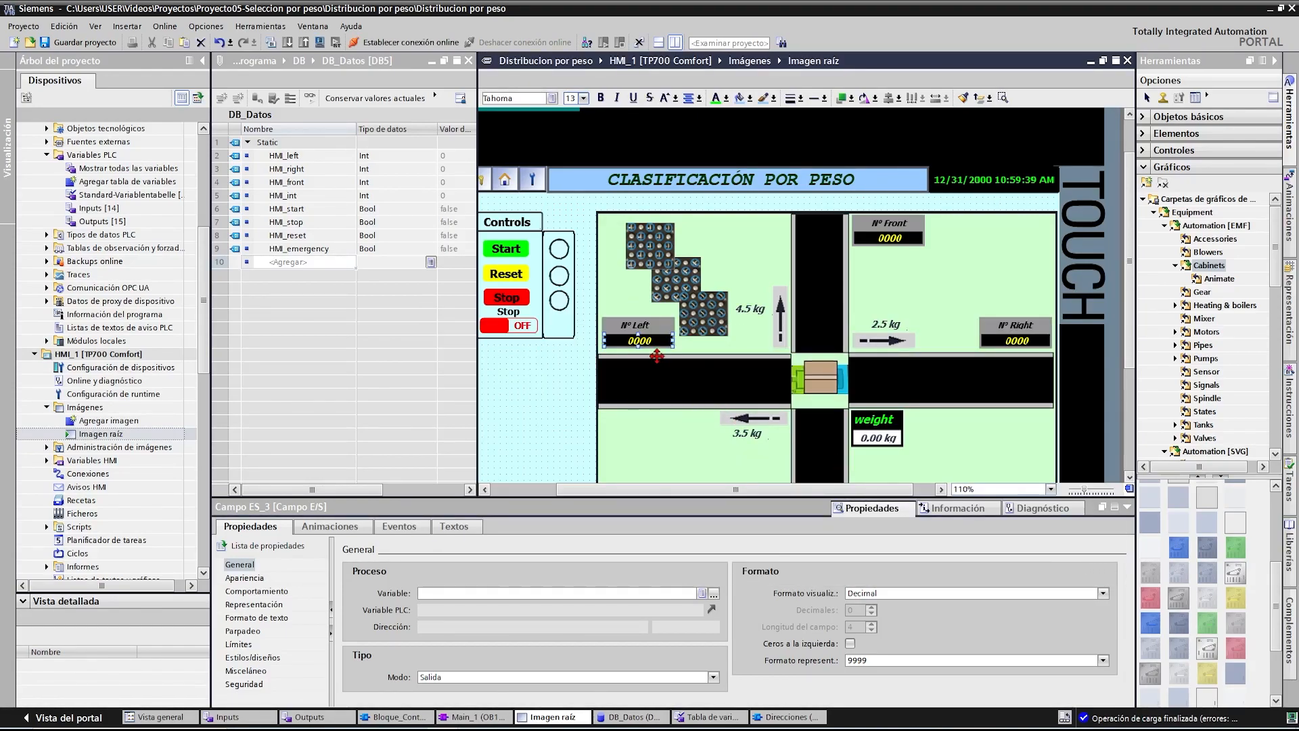
- Link the Nº Left output field to the counter variable of the Izquierda [DB3] data block
click(647, 343)
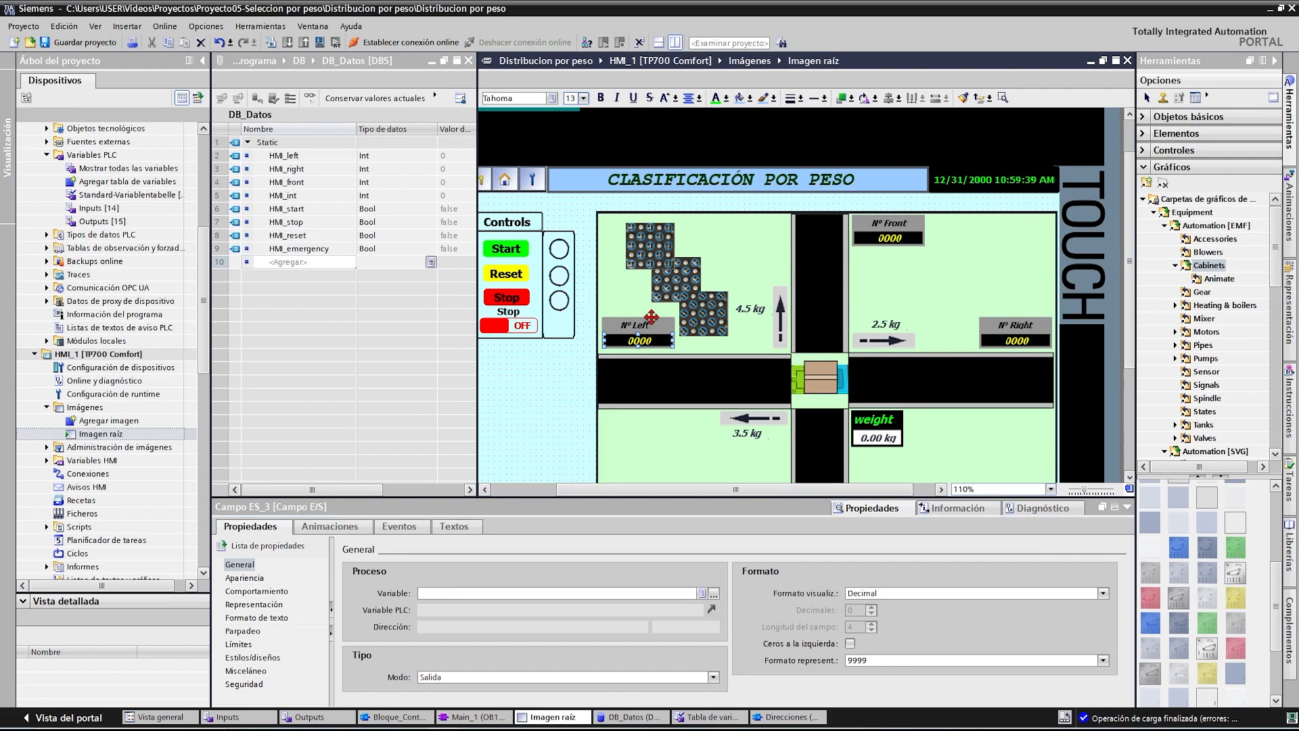
click(714, 594)
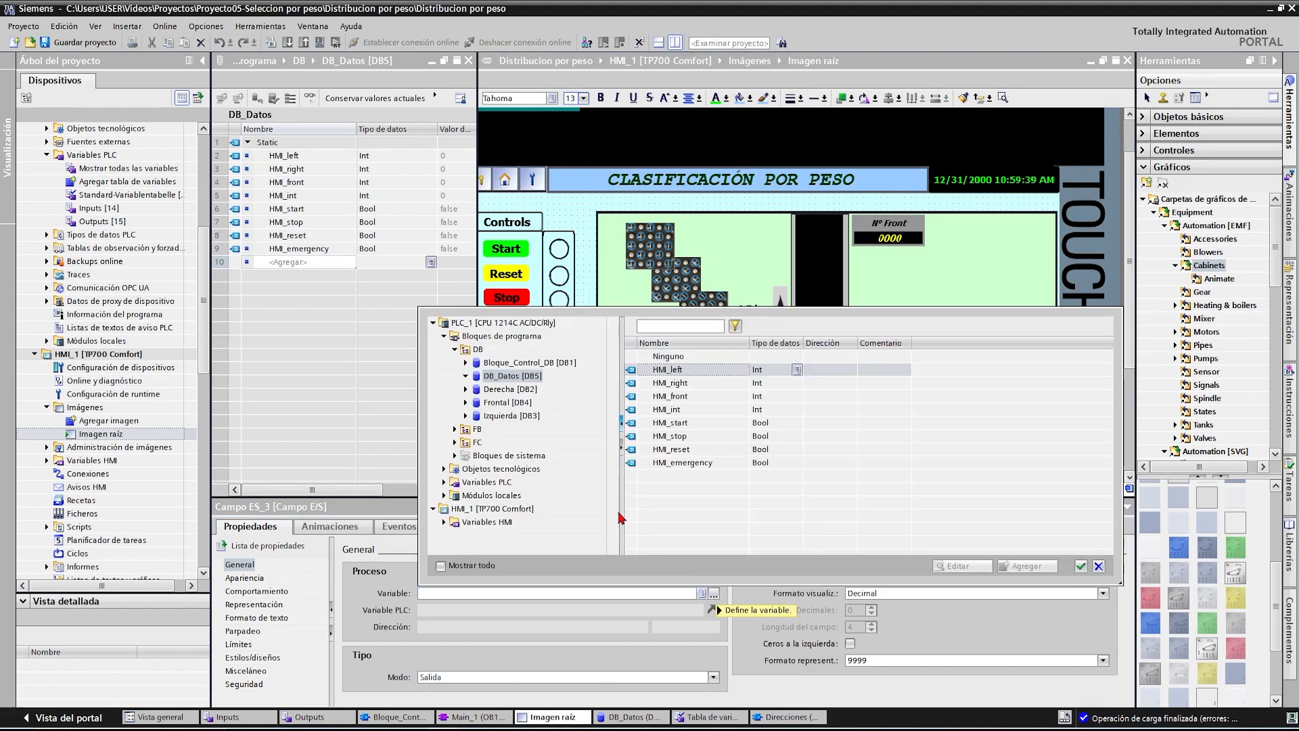
click(497, 416)
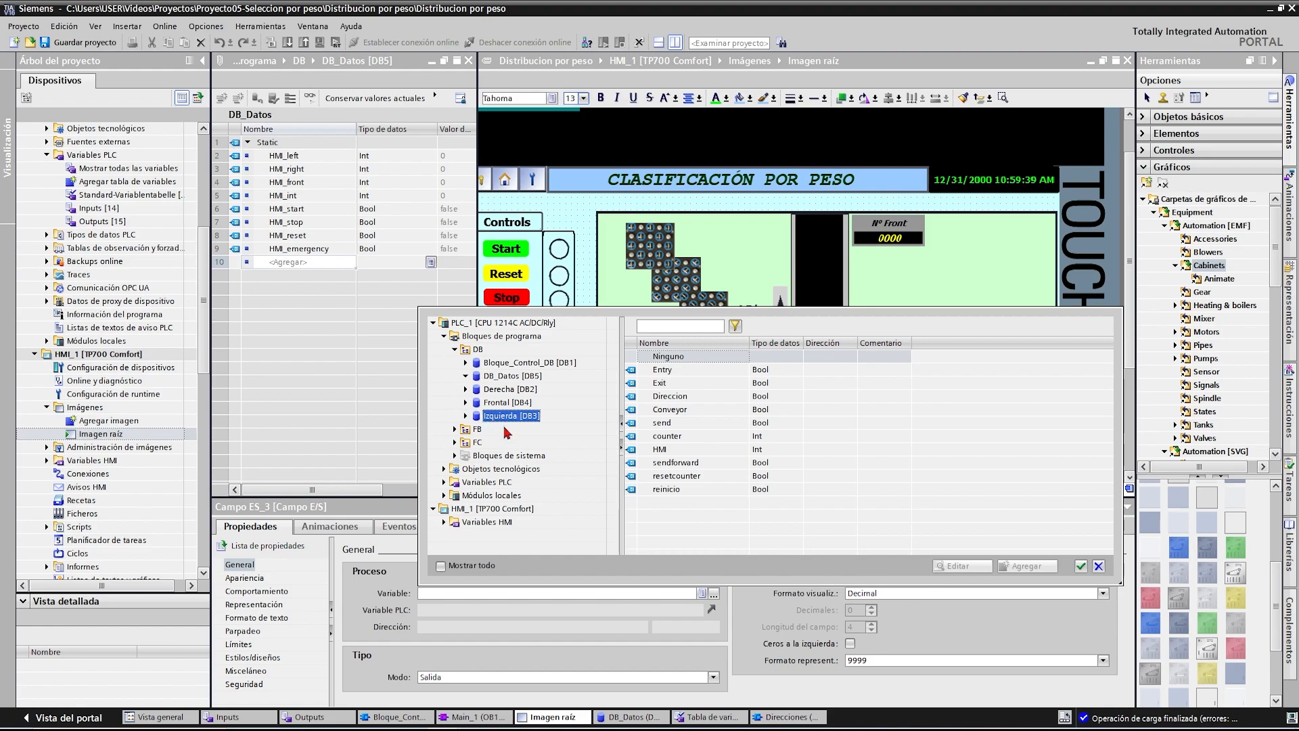
click(660, 437)
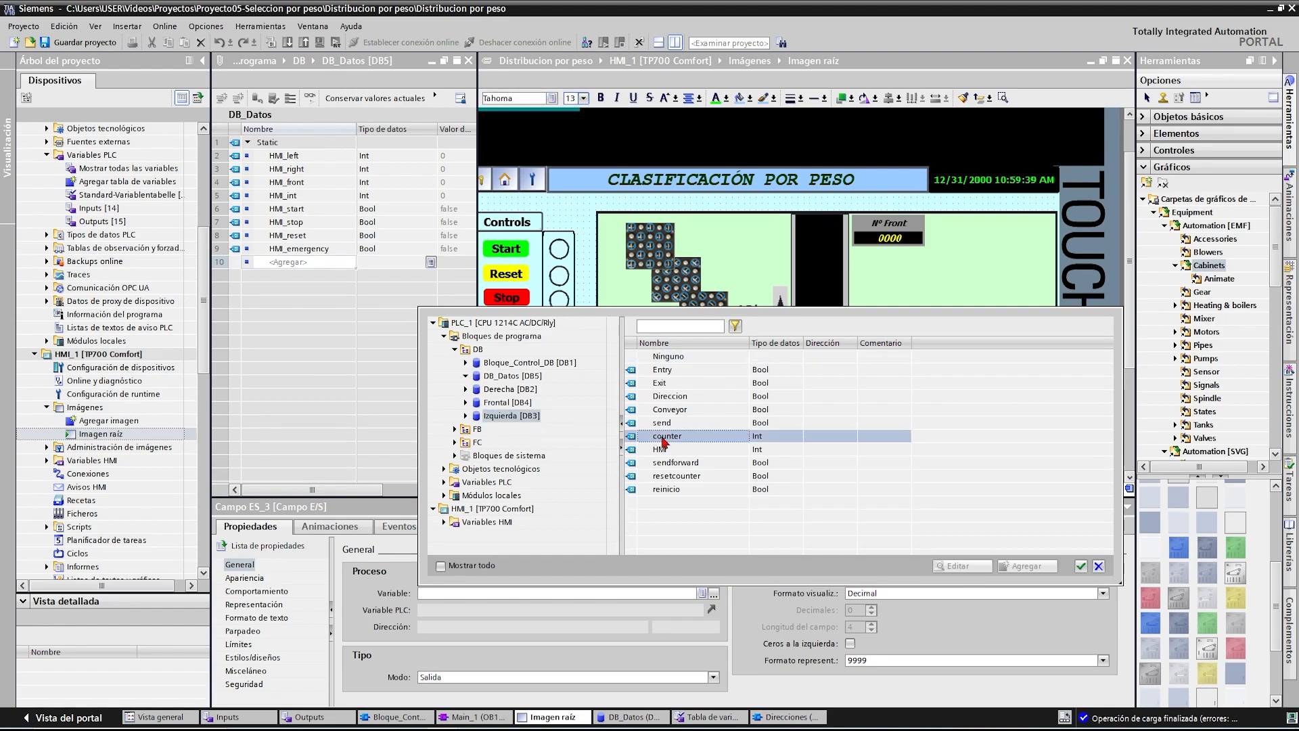
click(1080, 565)
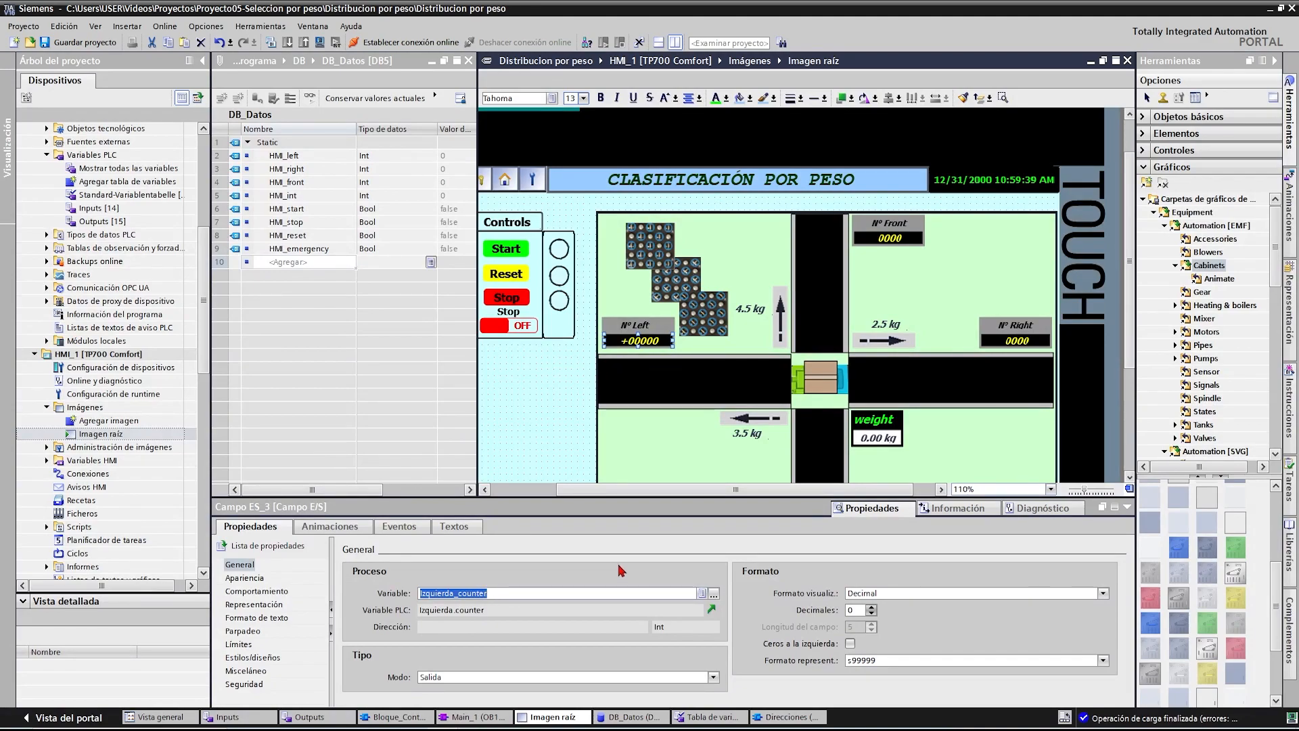
- Set the display format of the Nº Left output field to 9999
click(855, 660)
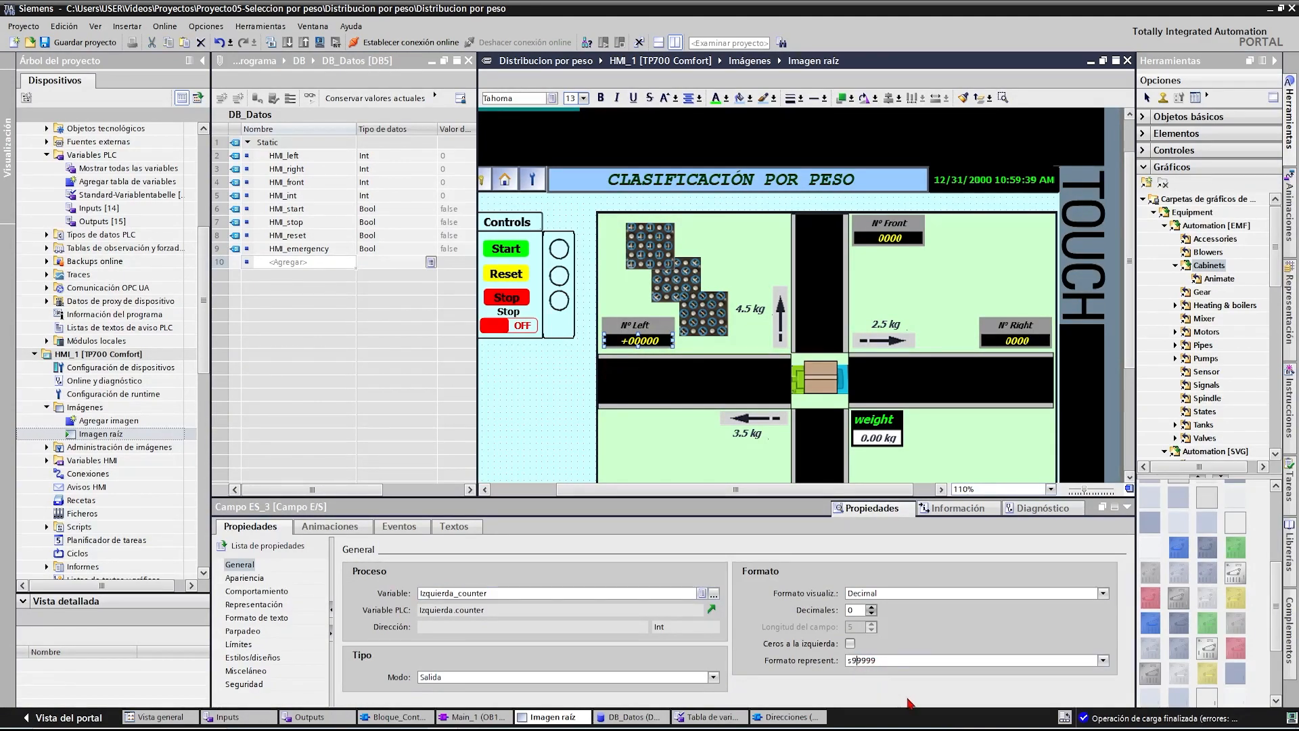
key(BackSpace)
key(BackSpace)
key(Tab)
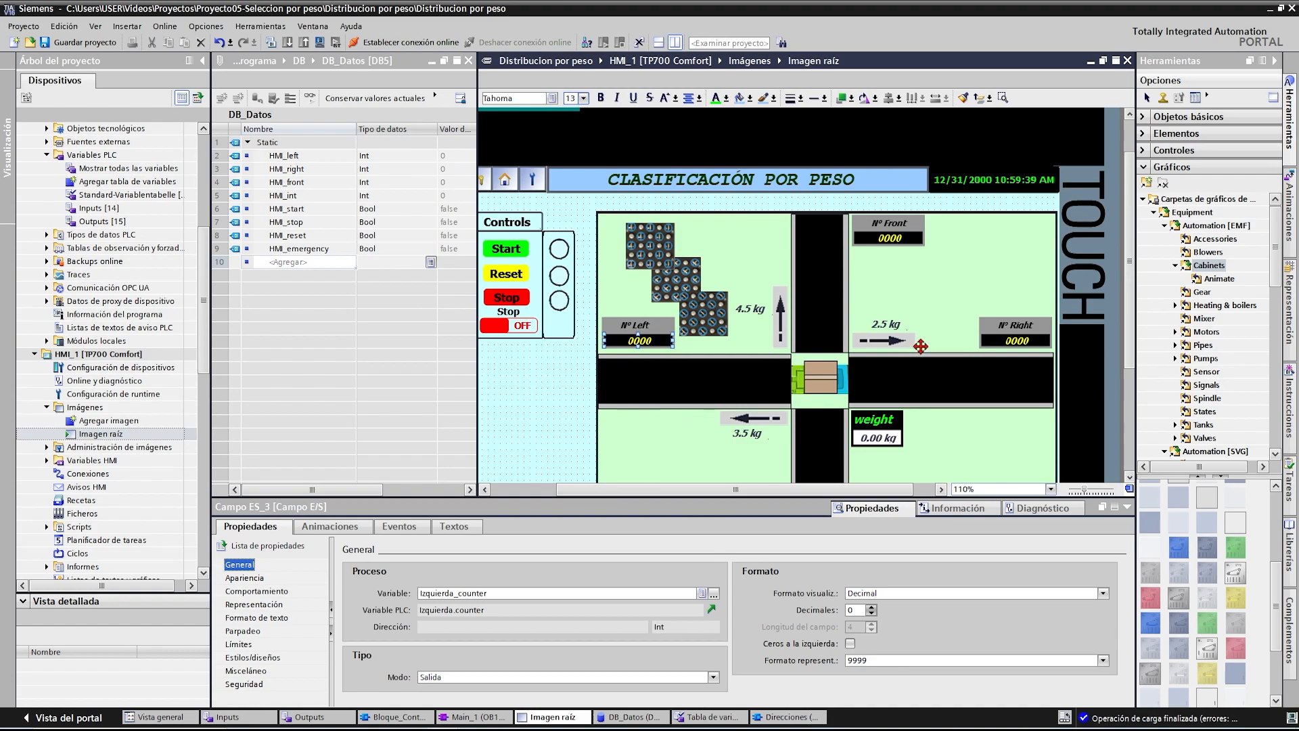
- Link the Nº Front output field to the counter variable of Frontal [DB4] and set its display format to 9999
click(910, 241)
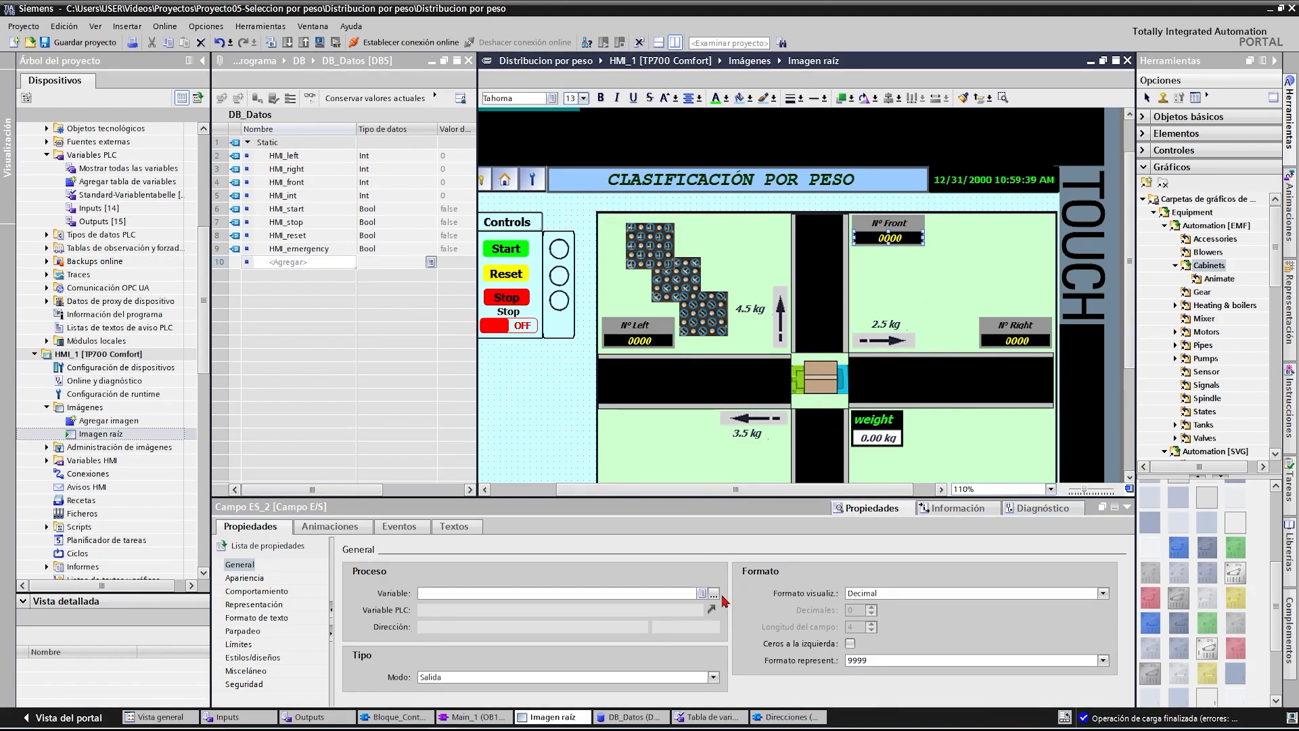
click(714, 593)
click(499, 377)
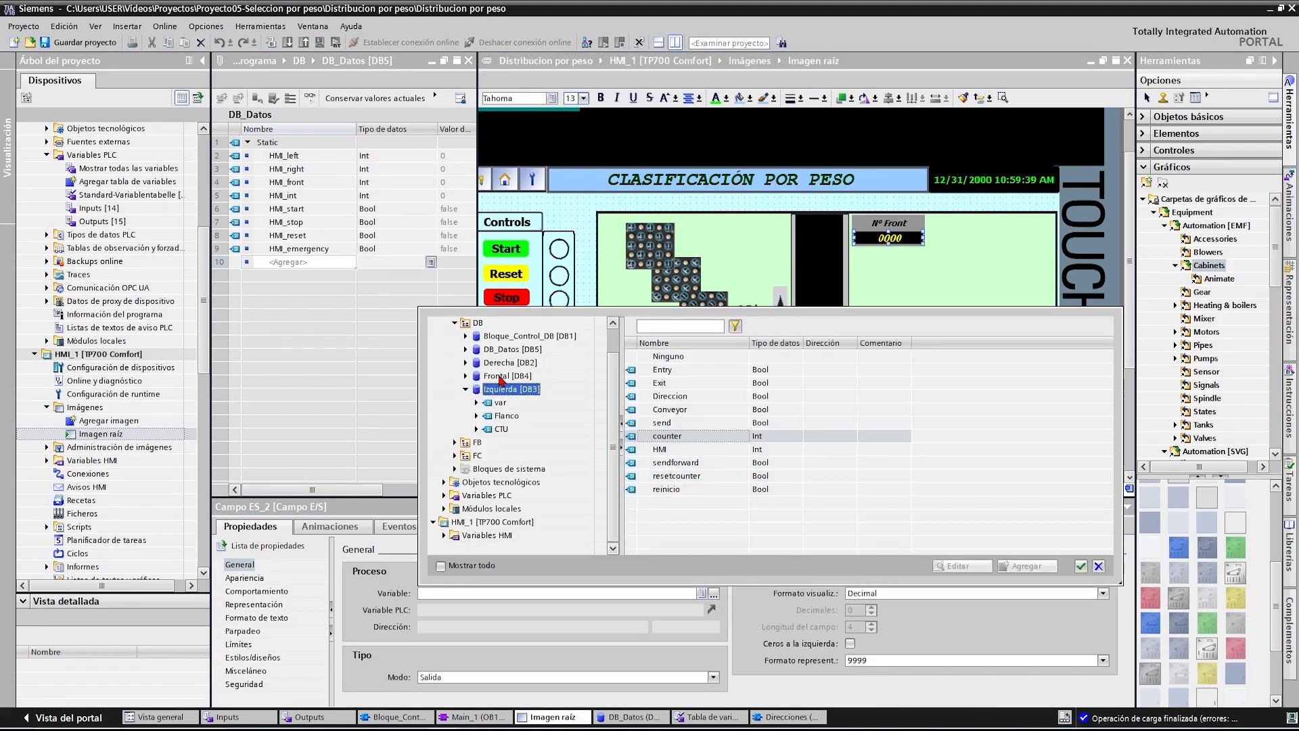
click(673, 440)
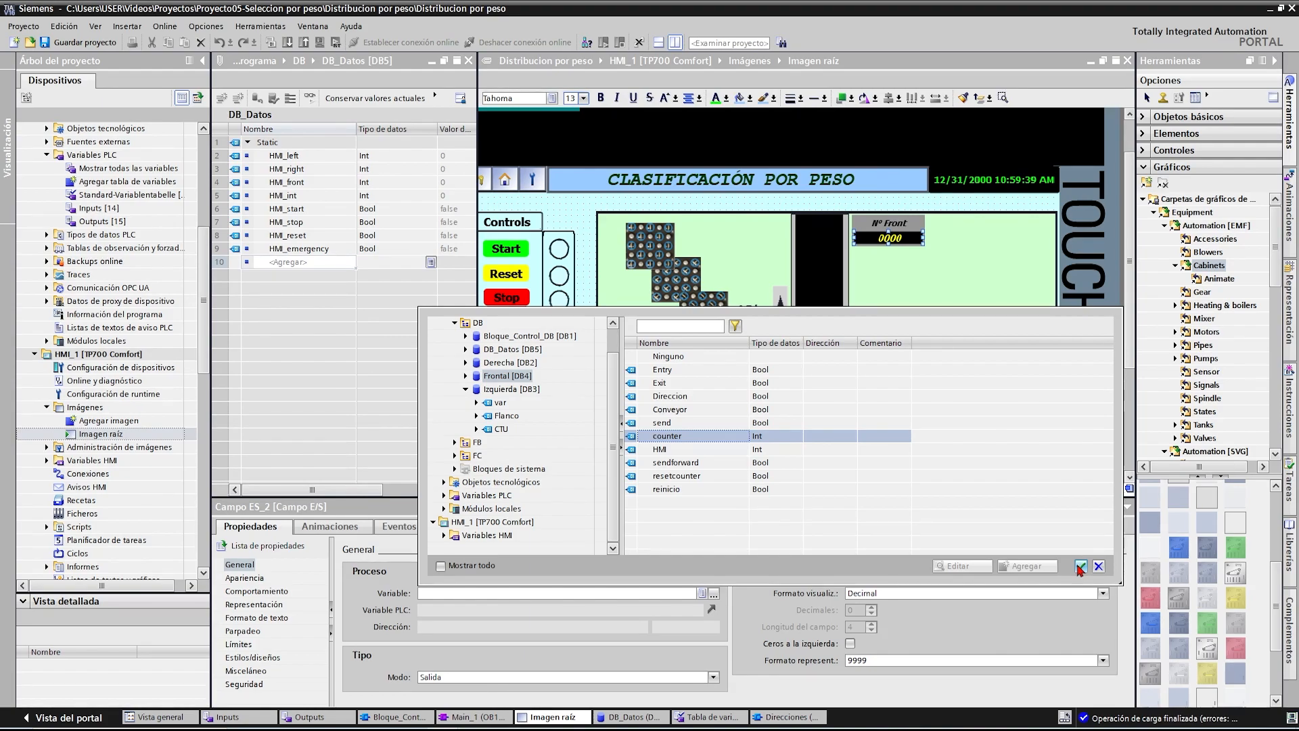
click(1081, 567)
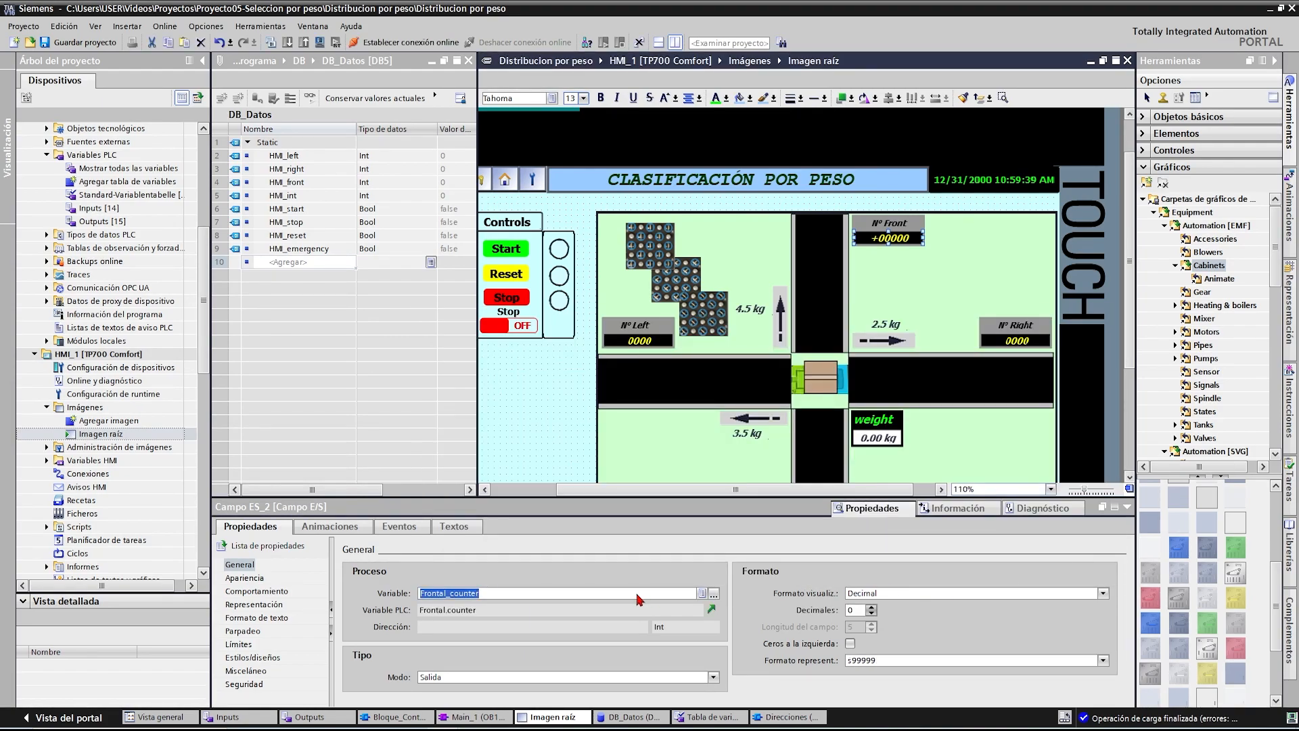
click(854, 659)
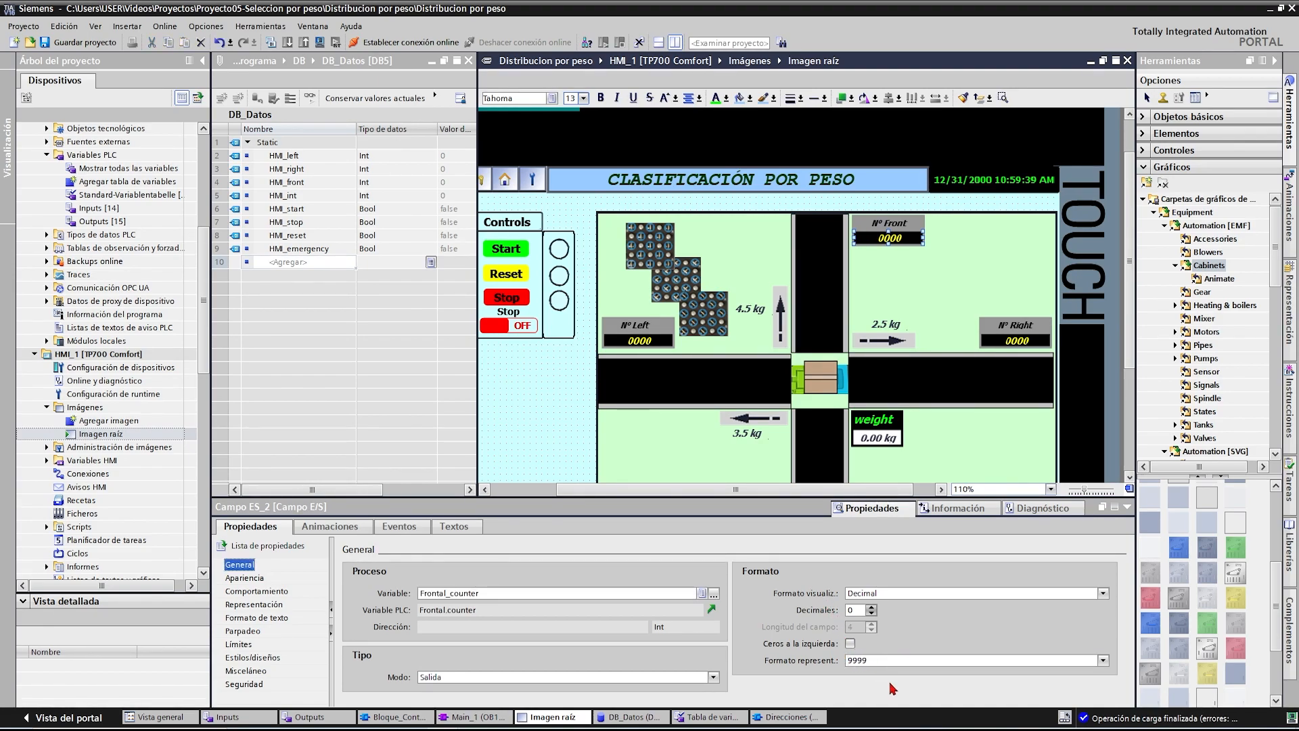
- Link the Nº Right output field to the counter variable of Derecha [DB2] and set its display format to 9999
click(1019, 341)
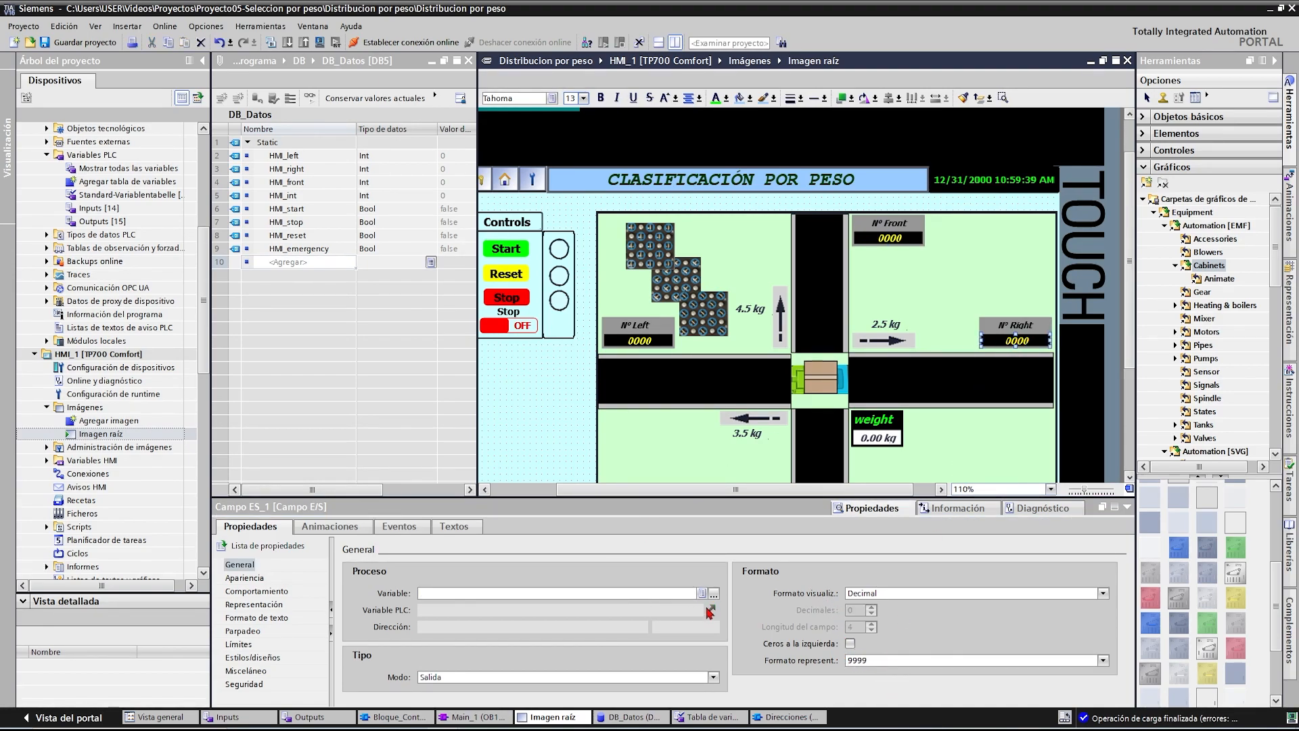
click(714, 593)
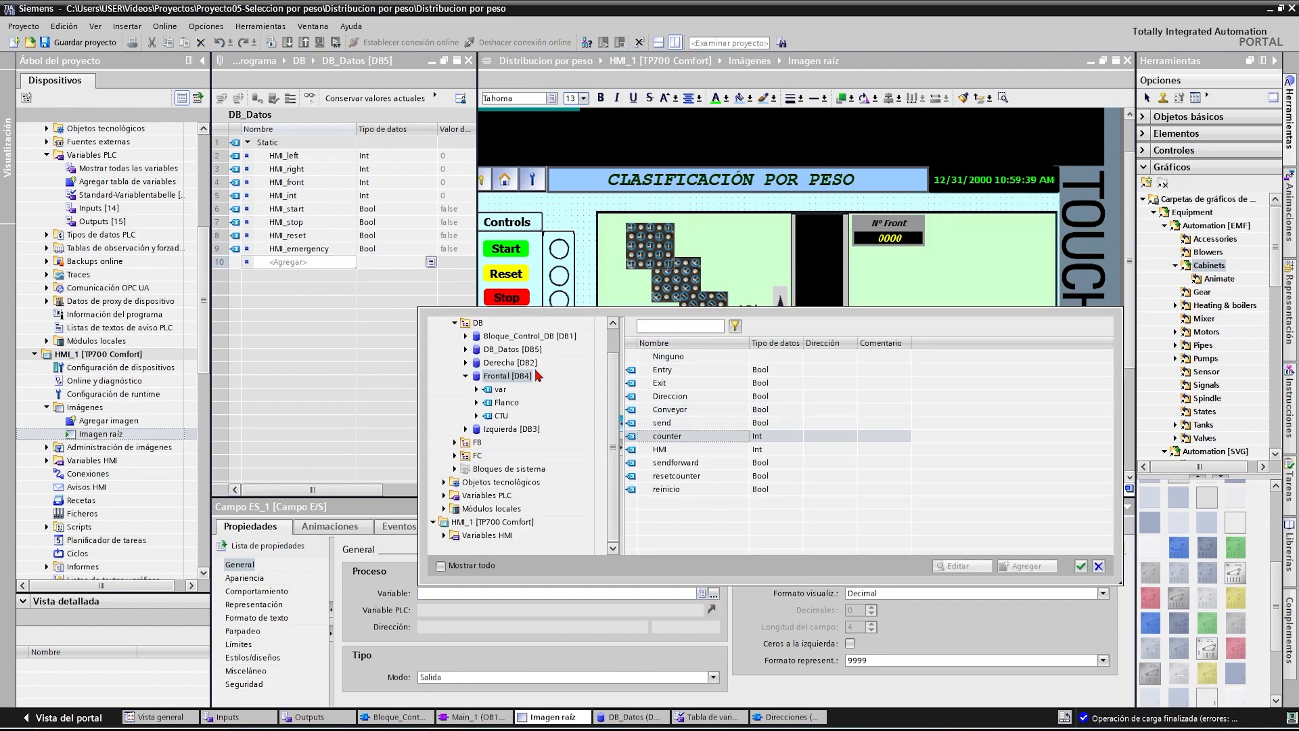
click(496, 365)
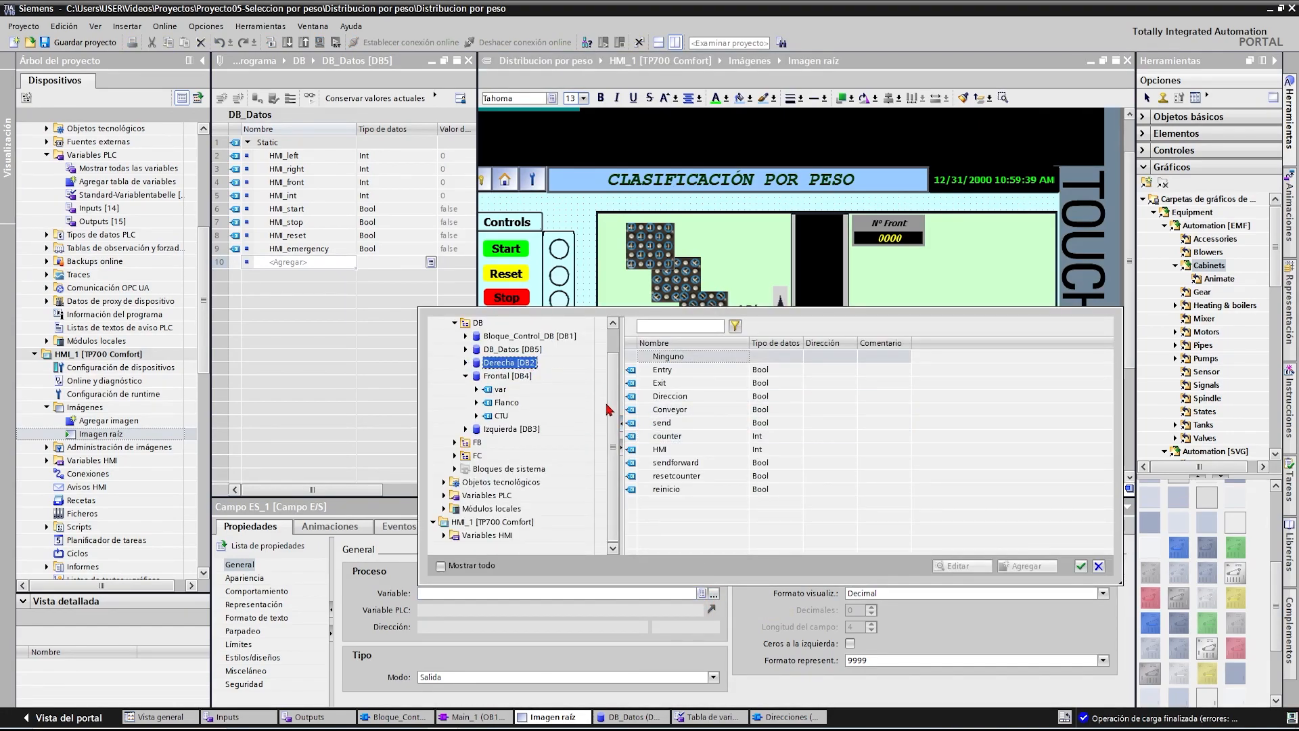
click(670, 437)
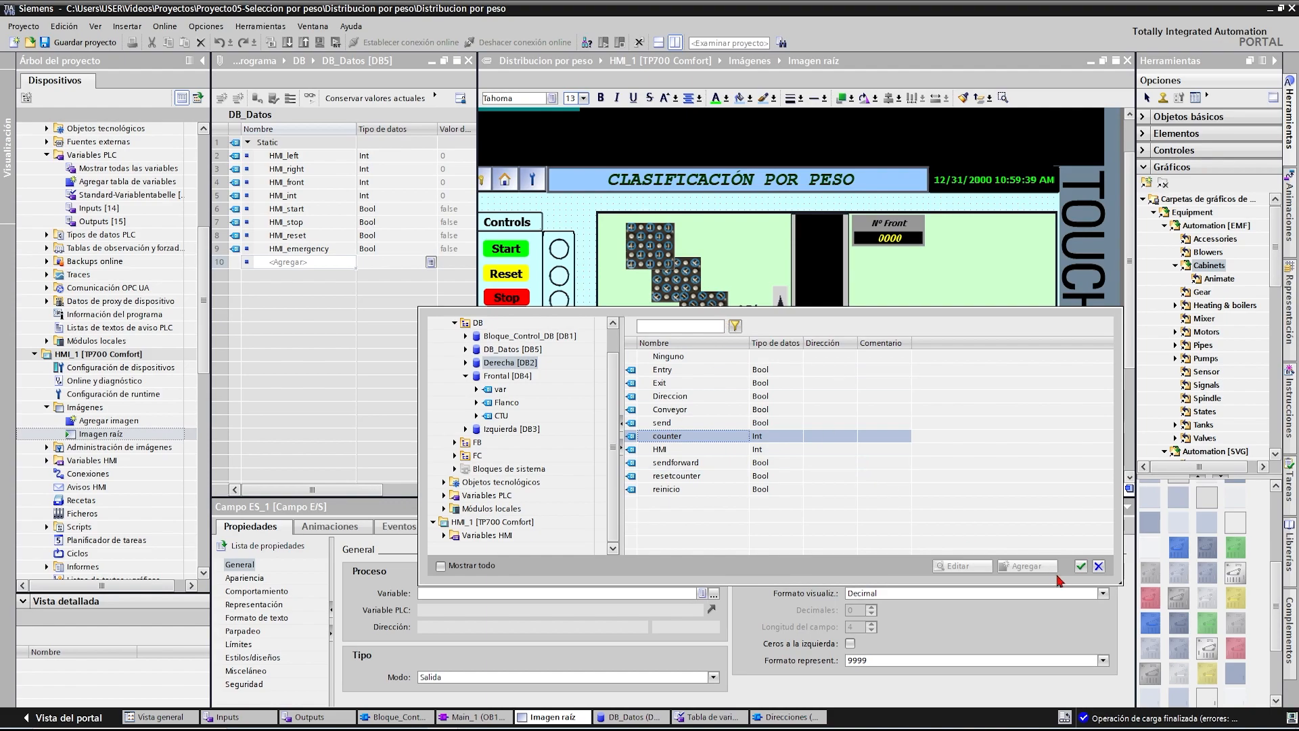
click(1081, 566)
click(863, 661)
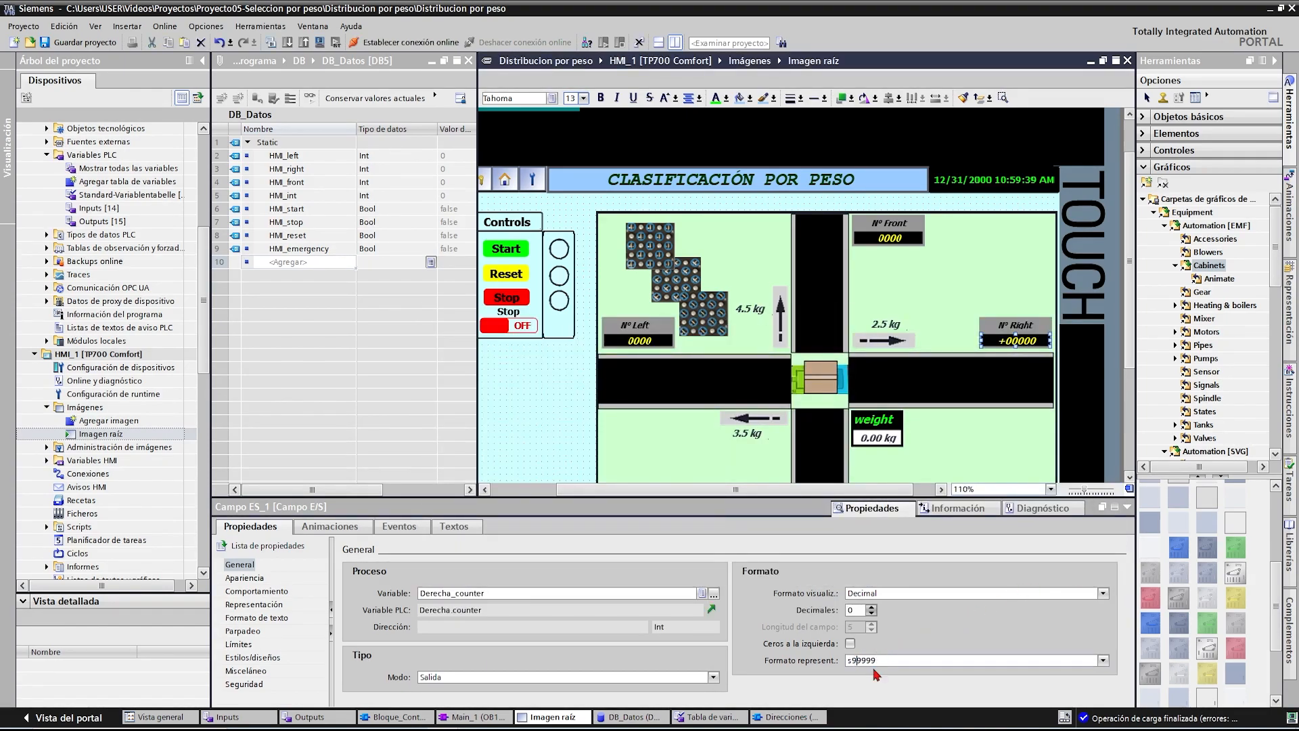
click(908, 685)
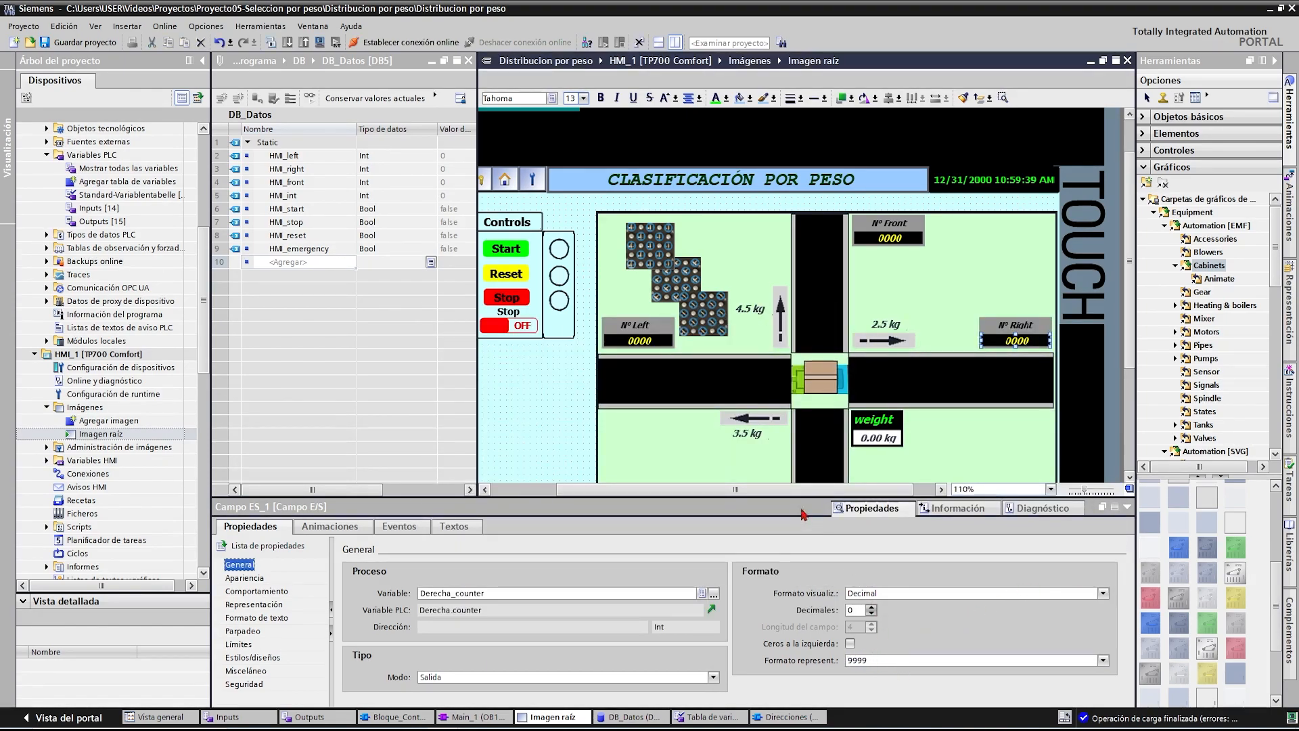
- Shrink the inspector area and widen the Imagen raíz editor so the whole screen layout is in view
drag(795, 498, 795, 637)
click(725, 495)
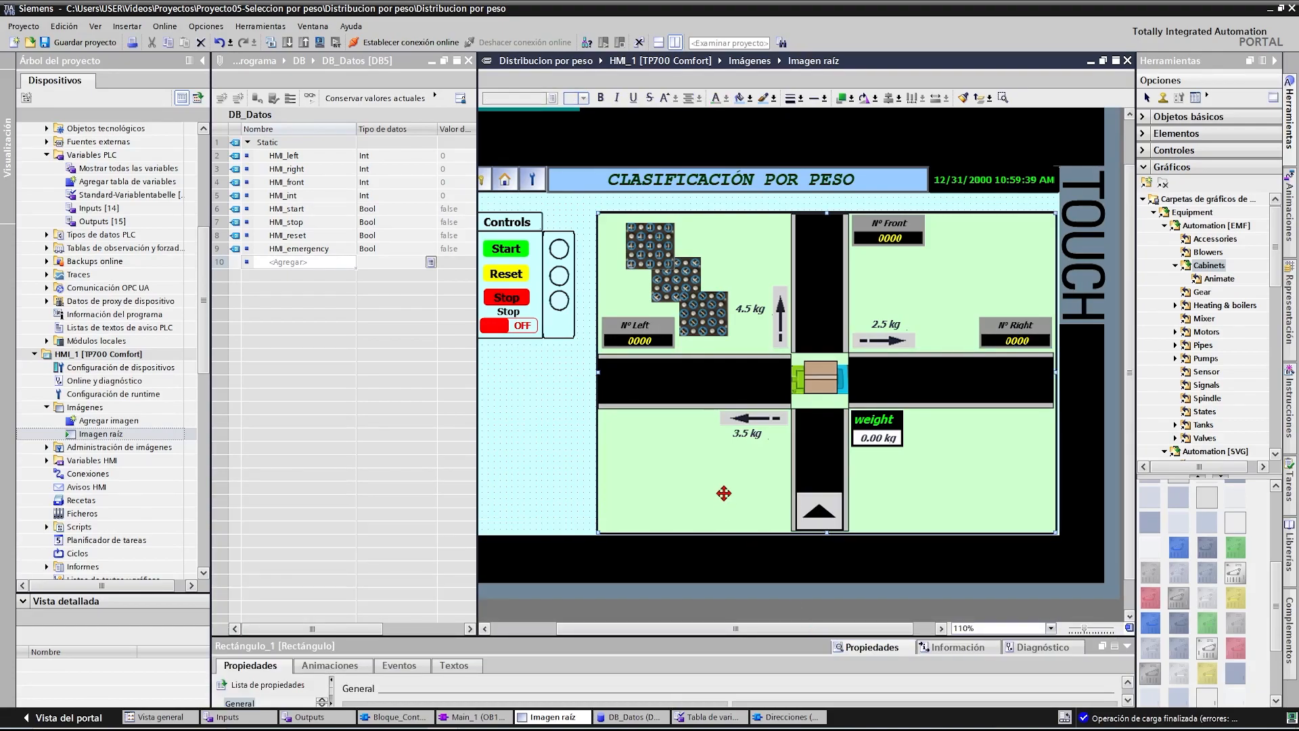
drag(477, 479, 443, 476)
drag(591, 631, 555, 612)
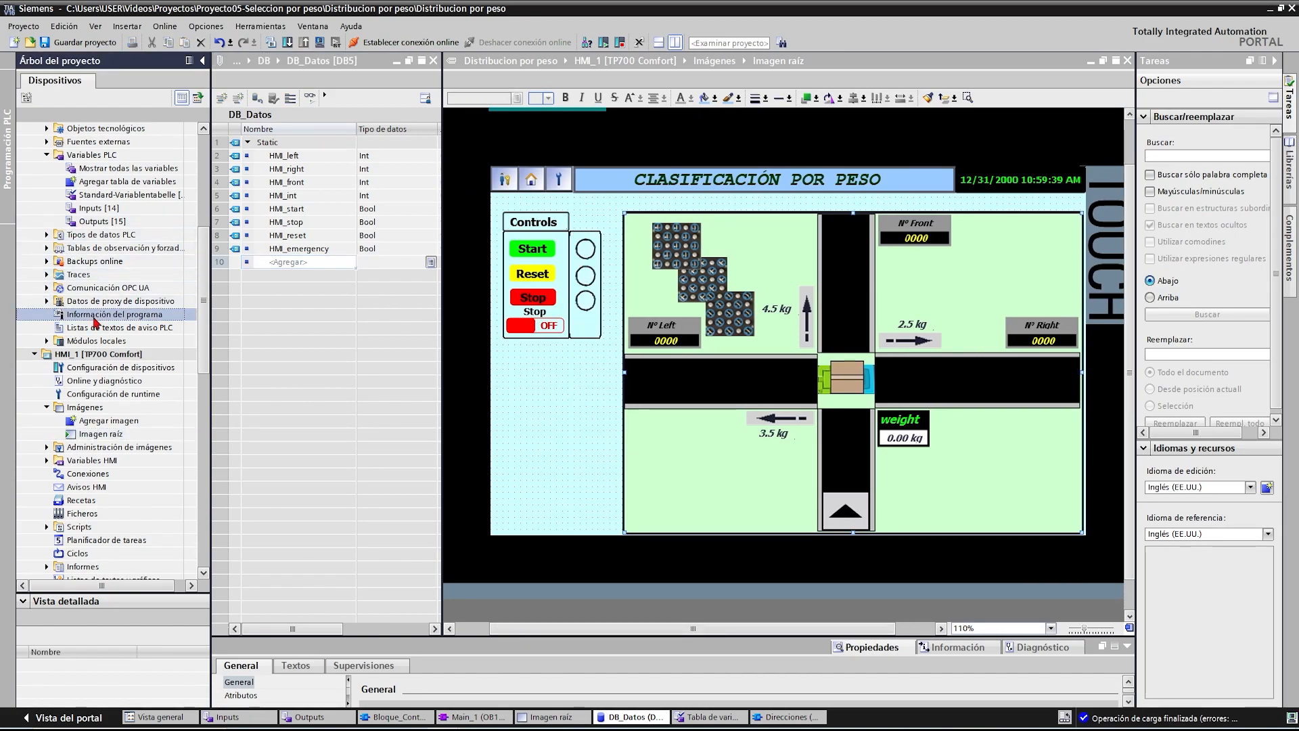
- In Main_1, add a normally open "DB_Datos".HMI_start contact in parallel with the Start contact of the Bloque_Control call
scroll(98, 323, up, 7)
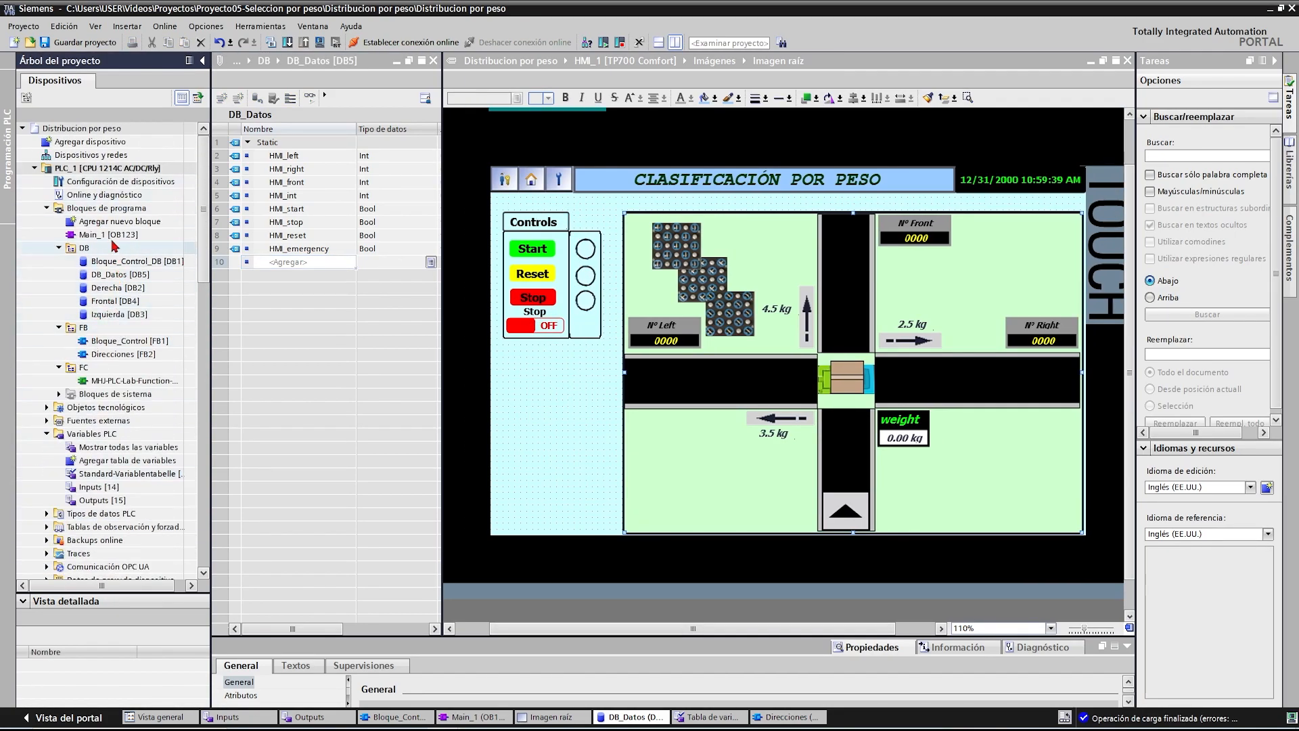
double_click(107, 235)
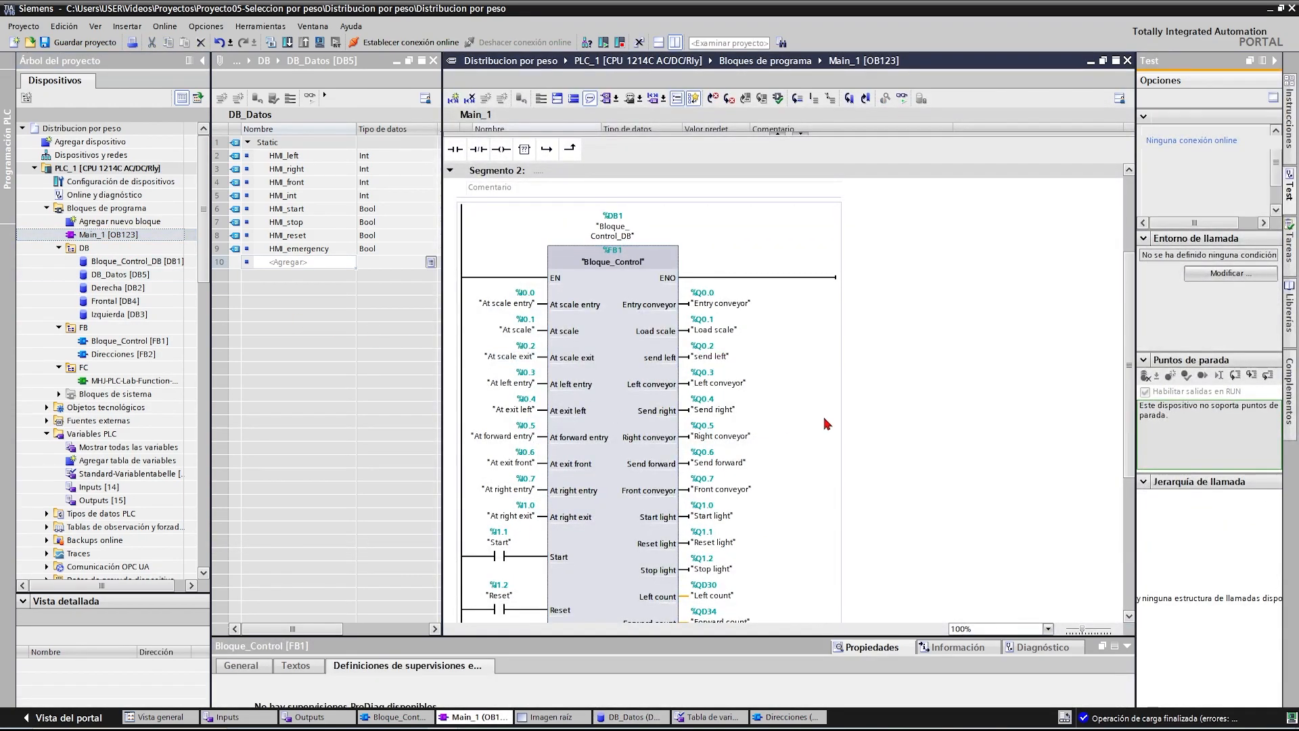
scroll(828, 423, down, 3)
click(469, 292)
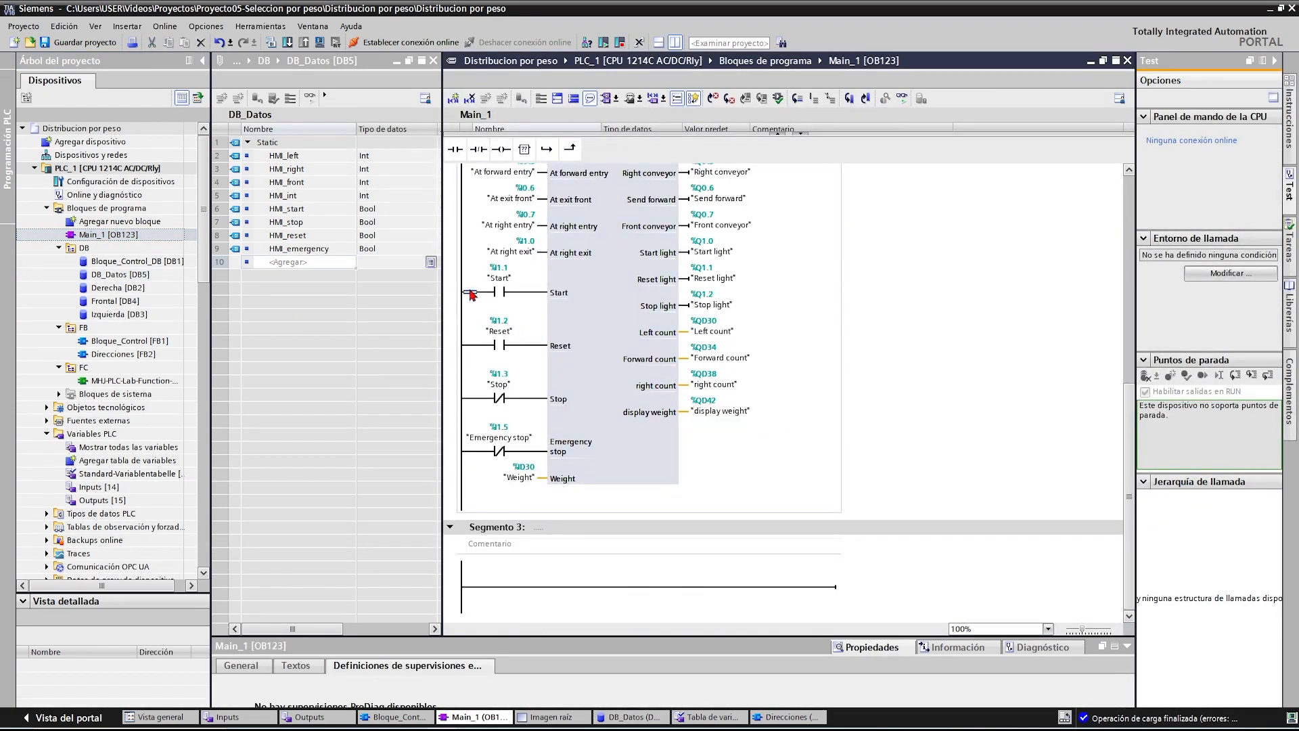
click(547, 150)
click(455, 149)
click(570, 149)
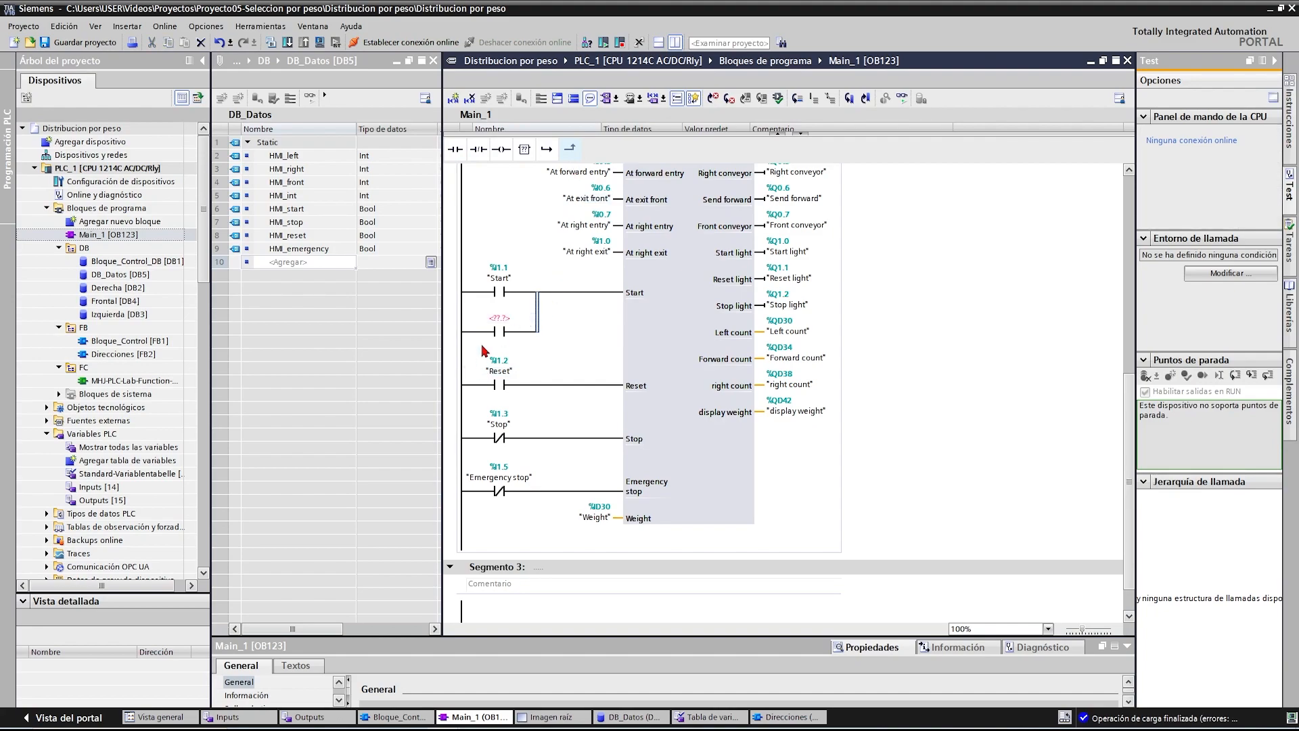
click(509, 320)
text("DB_Datos".)
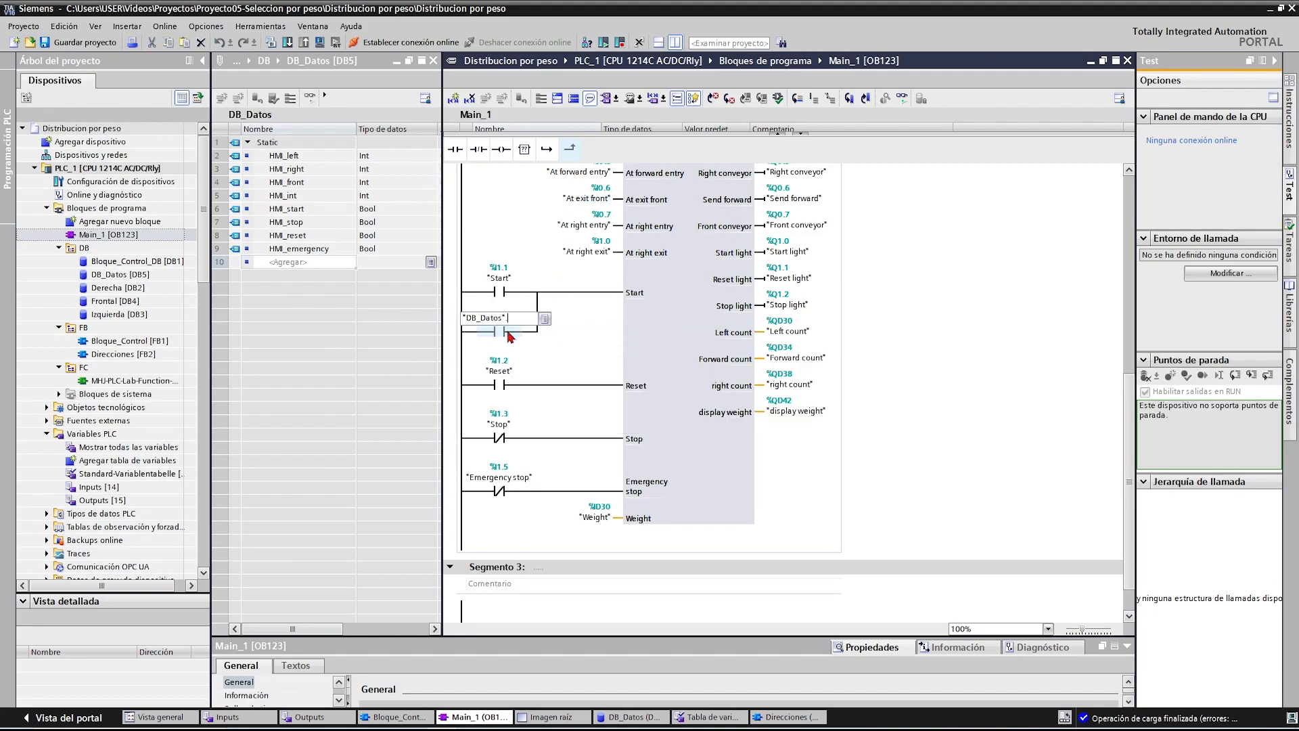
click(510, 366)
- Add a normally open "DB_Datos".HMI_reset contact in parallel with the Reset contact of the Bloque_Control call
click(473, 399)
click(549, 151)
click(457, 150)
click(569, 150)
click(509, 427)
text("DB_Datos".)
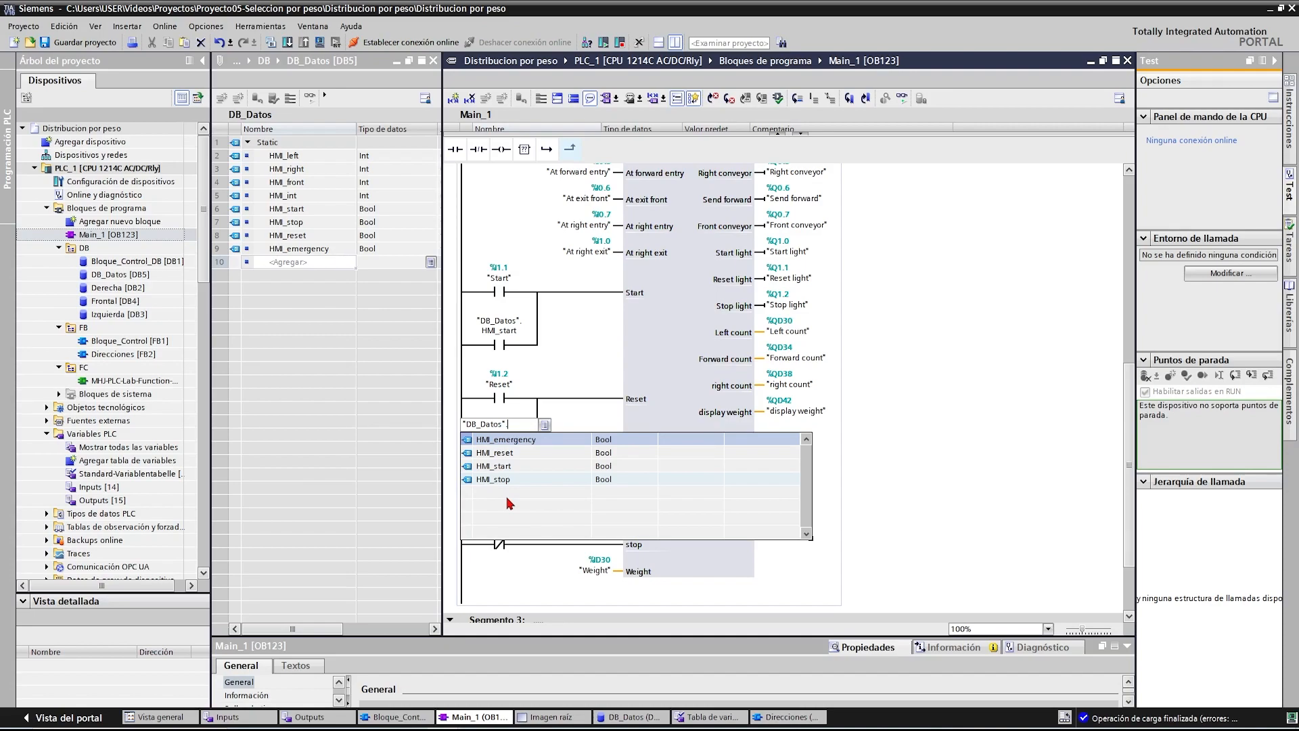
click(508, 458)
- Add a normally open "DB_Datos".HMI_stop contact in parallel with the Stop contact of the Bloque_Control call
click(469, 504)
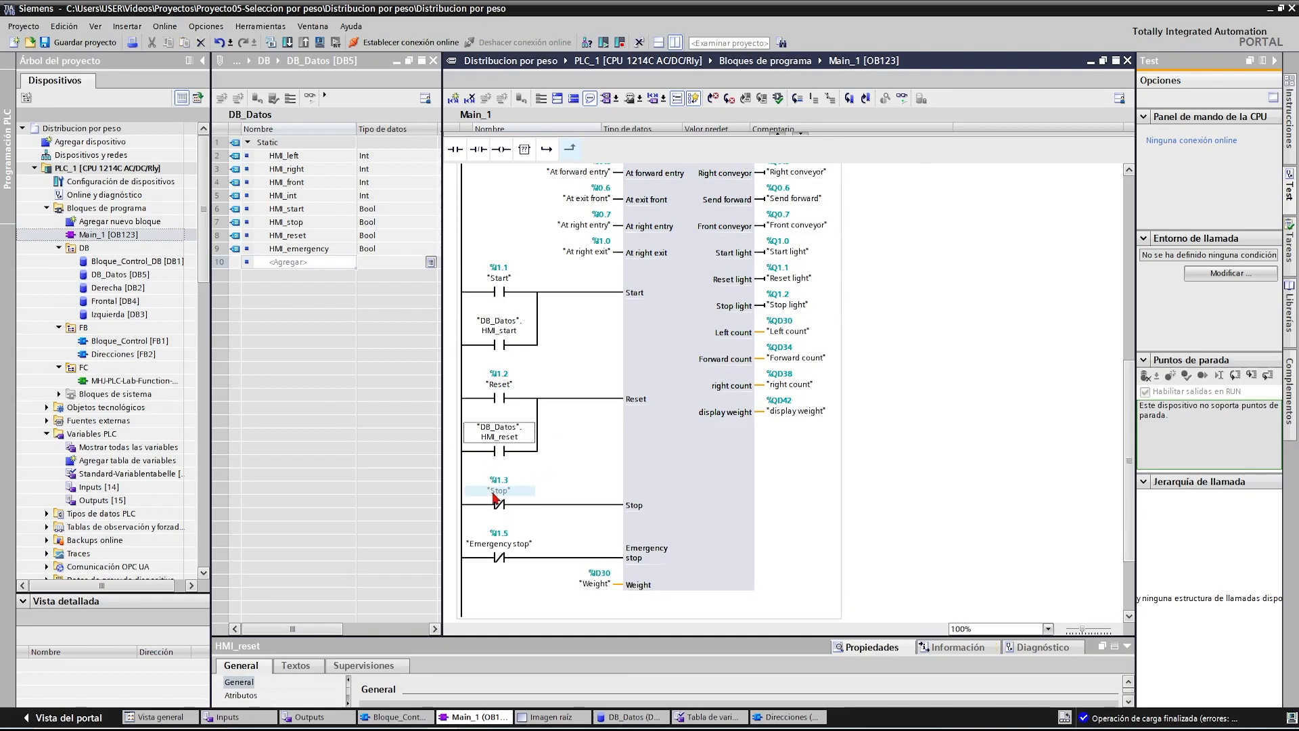
click(549, 151)
click(457, 150)
click(569, 149)
scroll(514, 433, down, 4)
click(499, 384)
text("DB_Datos".)
click(502, 441)
- Add a normally open "DB_Datos".HMI_emergency contact in parallel with the Emergency stop contact of the Bloque_Control call
click(470, 464)
click(546, 157)
click(458, 151)
click(570, 149)
click(515, 492)
text(db)
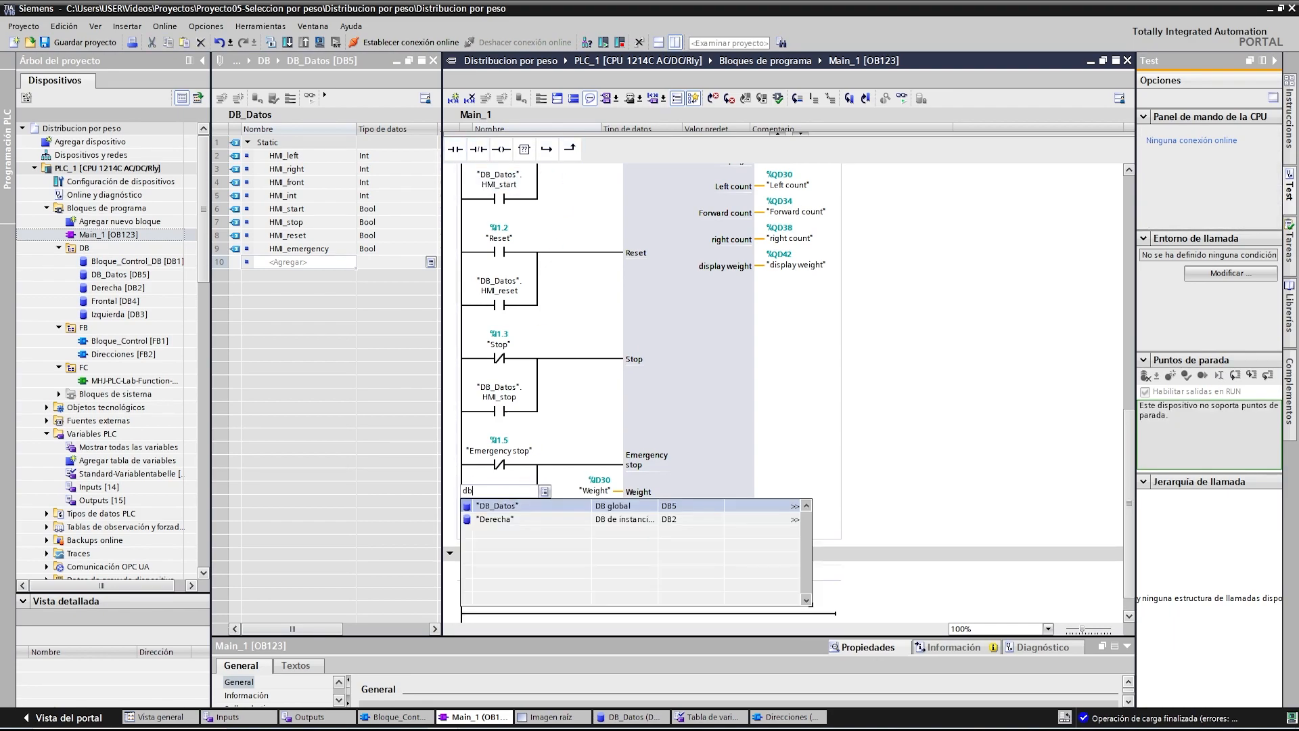
click(512, 506)
click(529, 508)
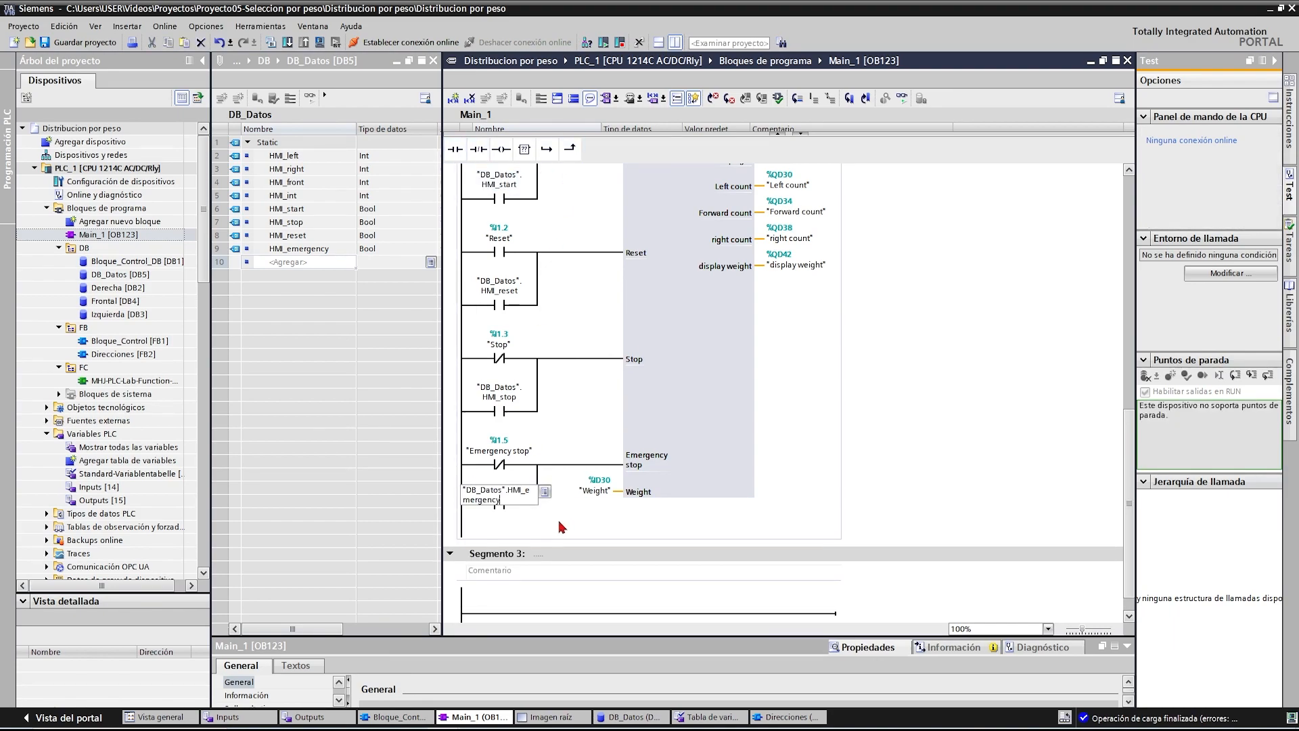
scroll(612, 538, up, 4)
scroll(638, 550, down, 5)
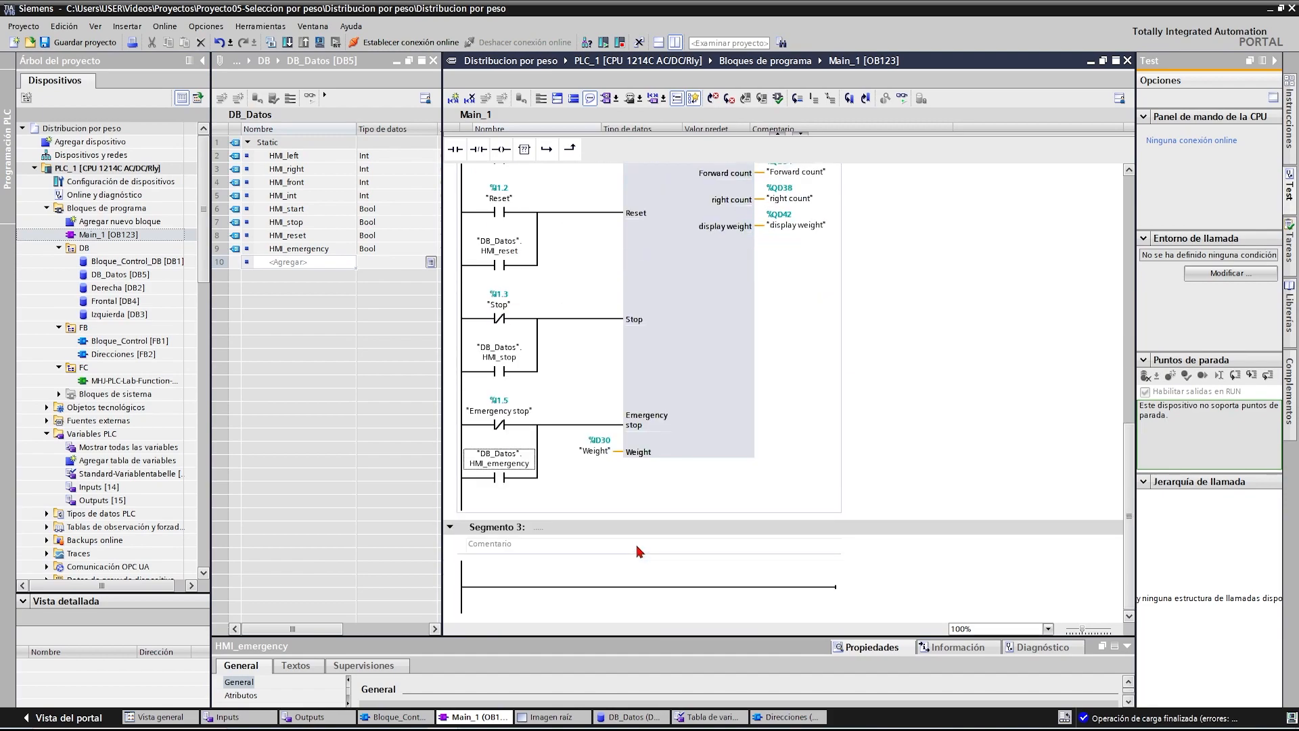
- Return to the Imagen raíz screen of HMI_1 and show the Start button's properties in an enlarged inspector area
click(111, 341)
scroll(110, 344, down, 5)
double_click(108, 514)
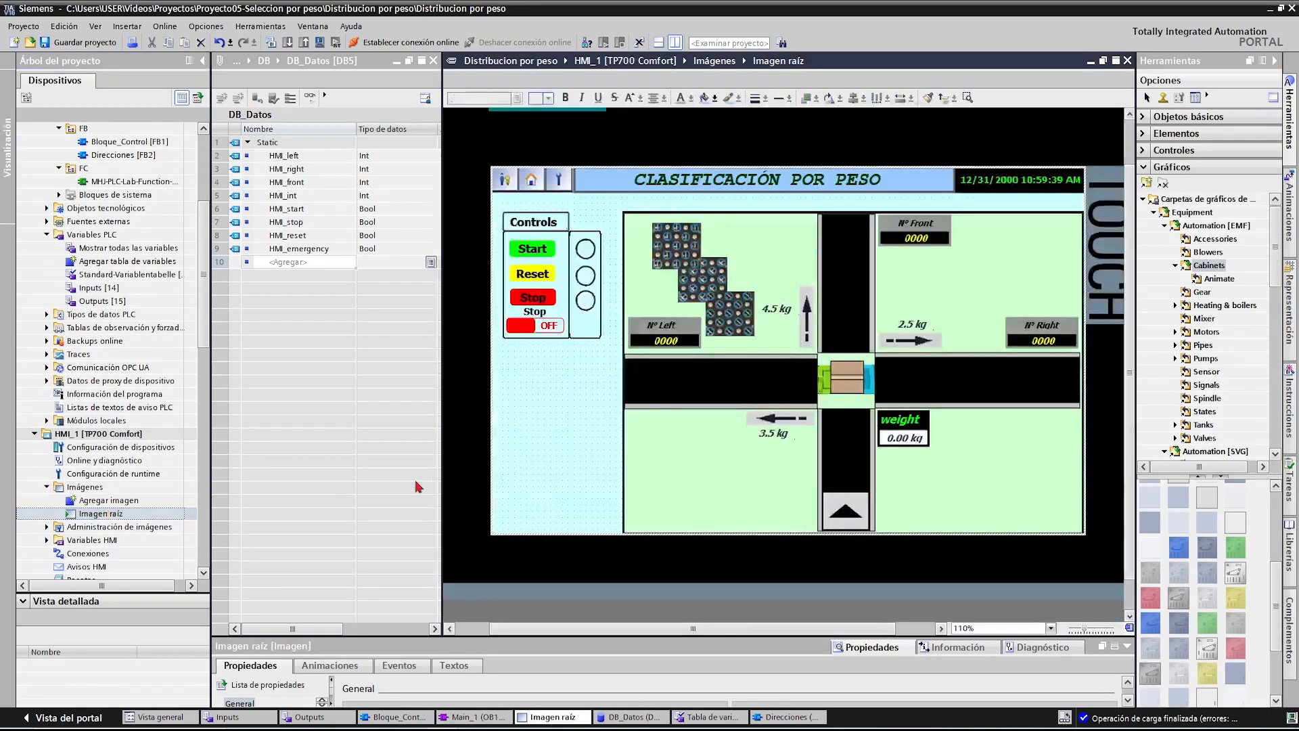
click(558, 254)
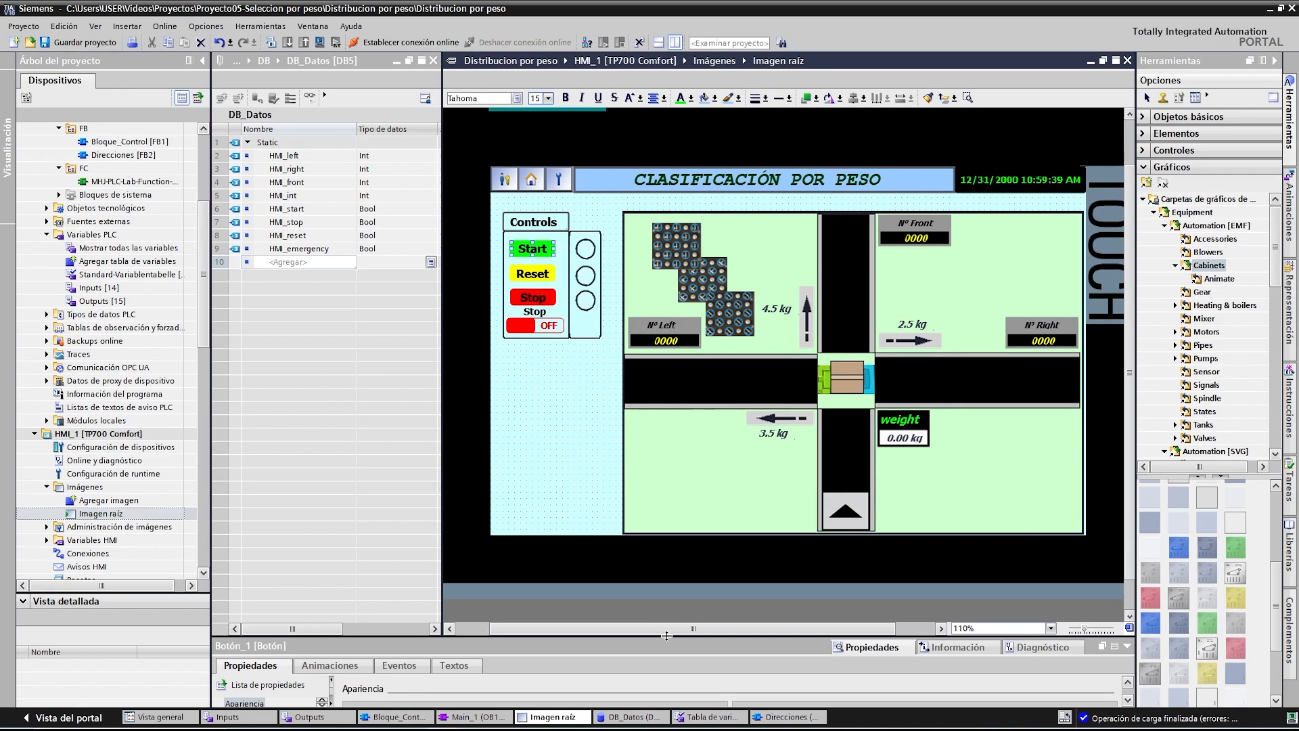
drag(666, 636, 686, 435)
click(858, 449)
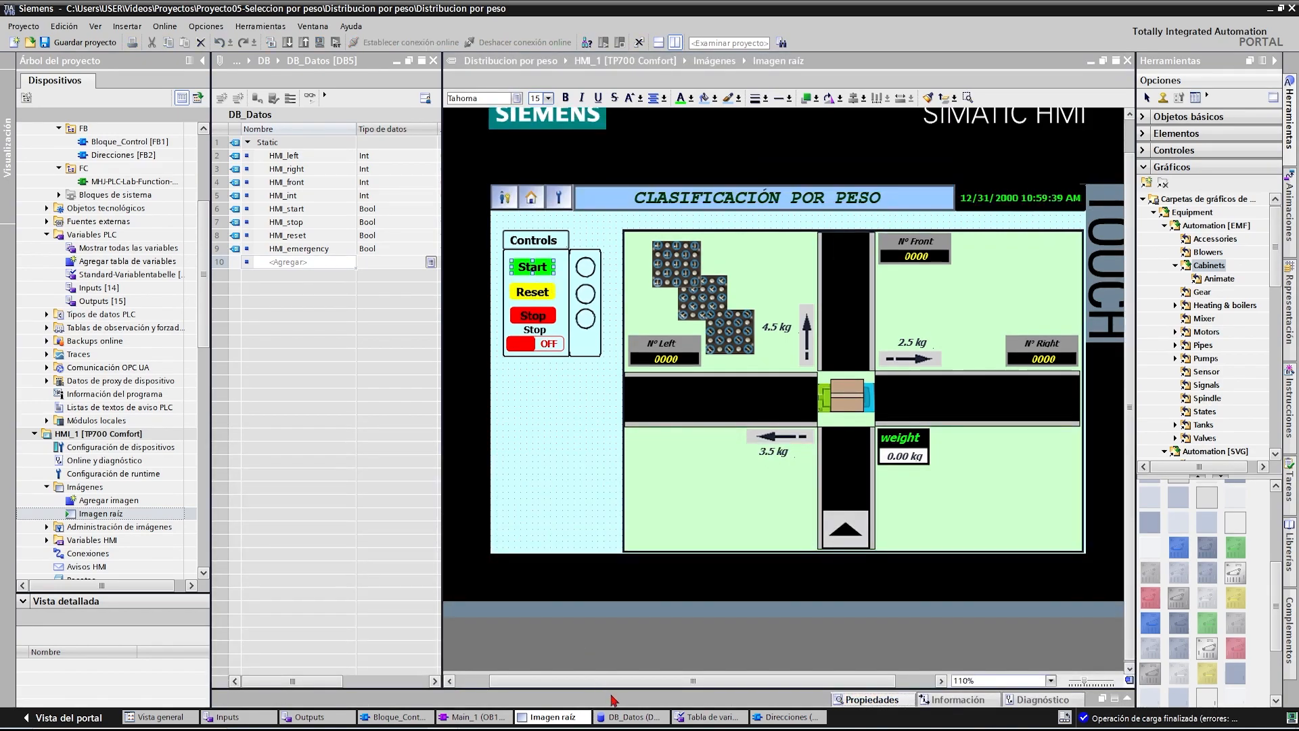
click(872, 702)
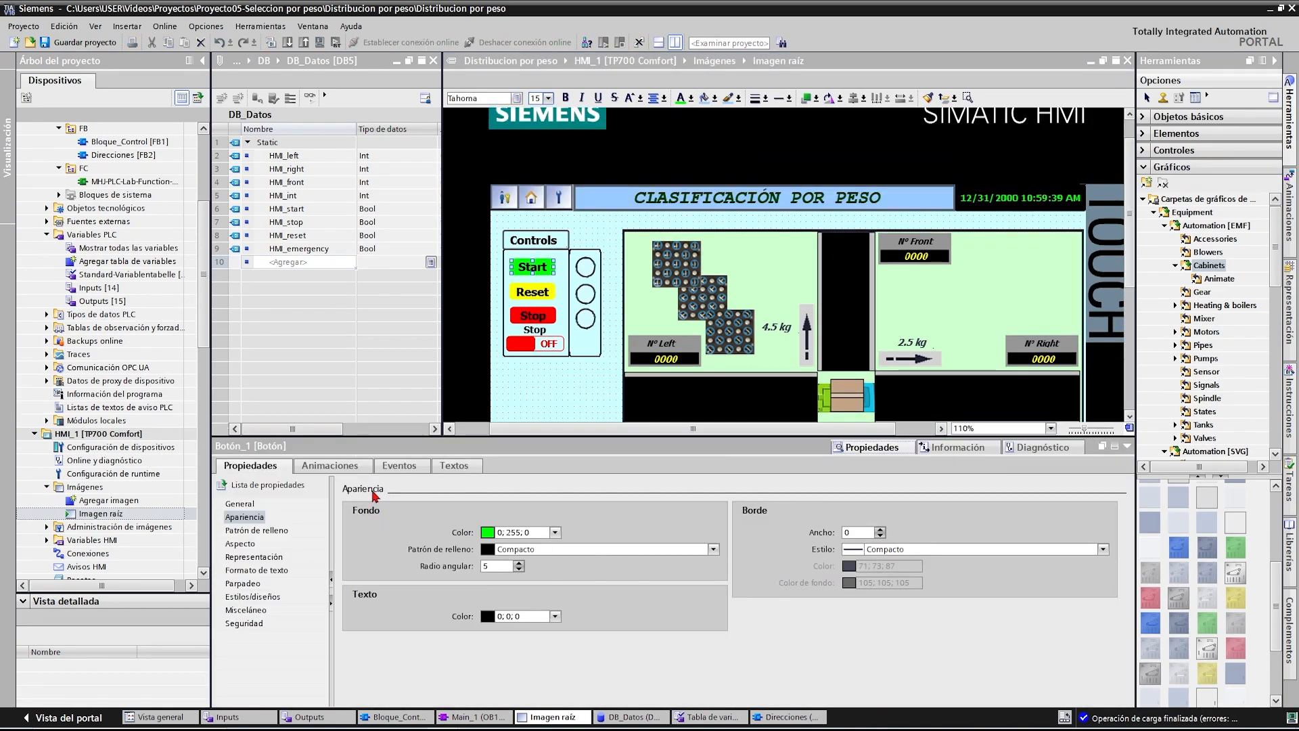
- Add the ActivarBit function to the Pulsar event of the Start button
click(399, 465)
click(260, 518)
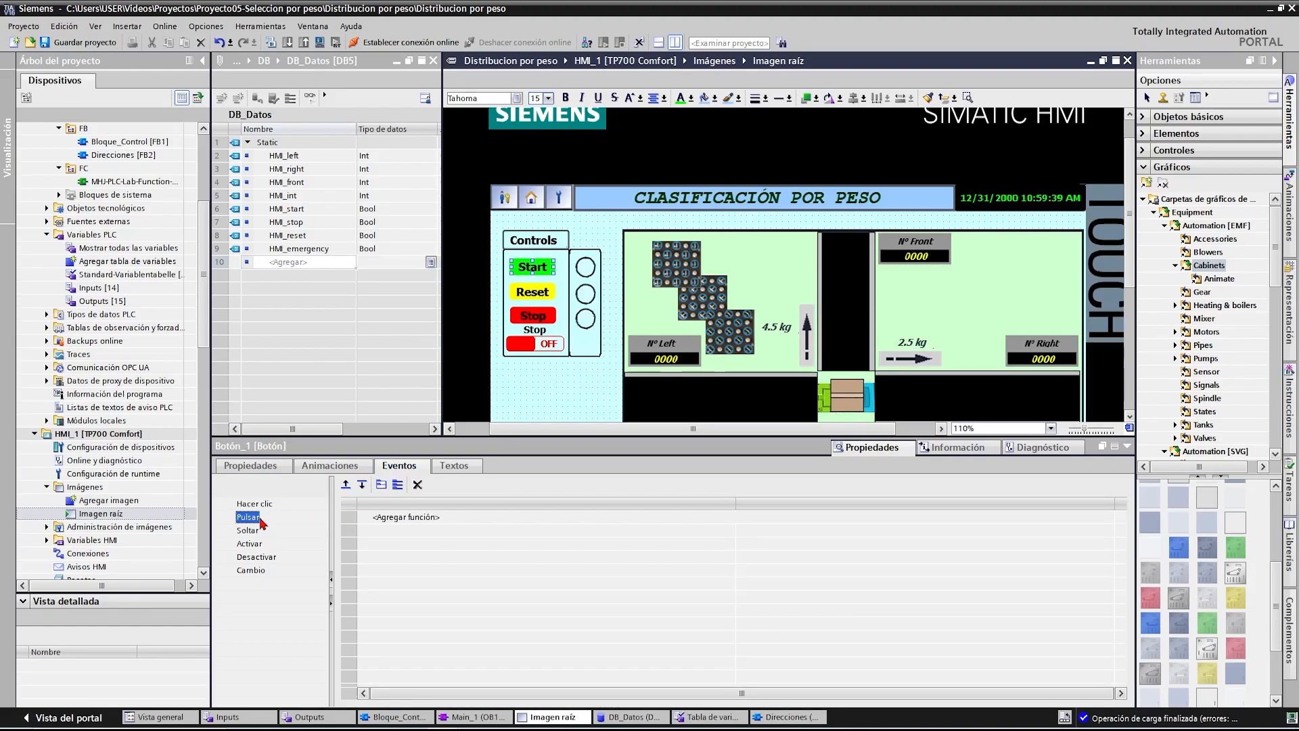
click(446, 518)
text(act)
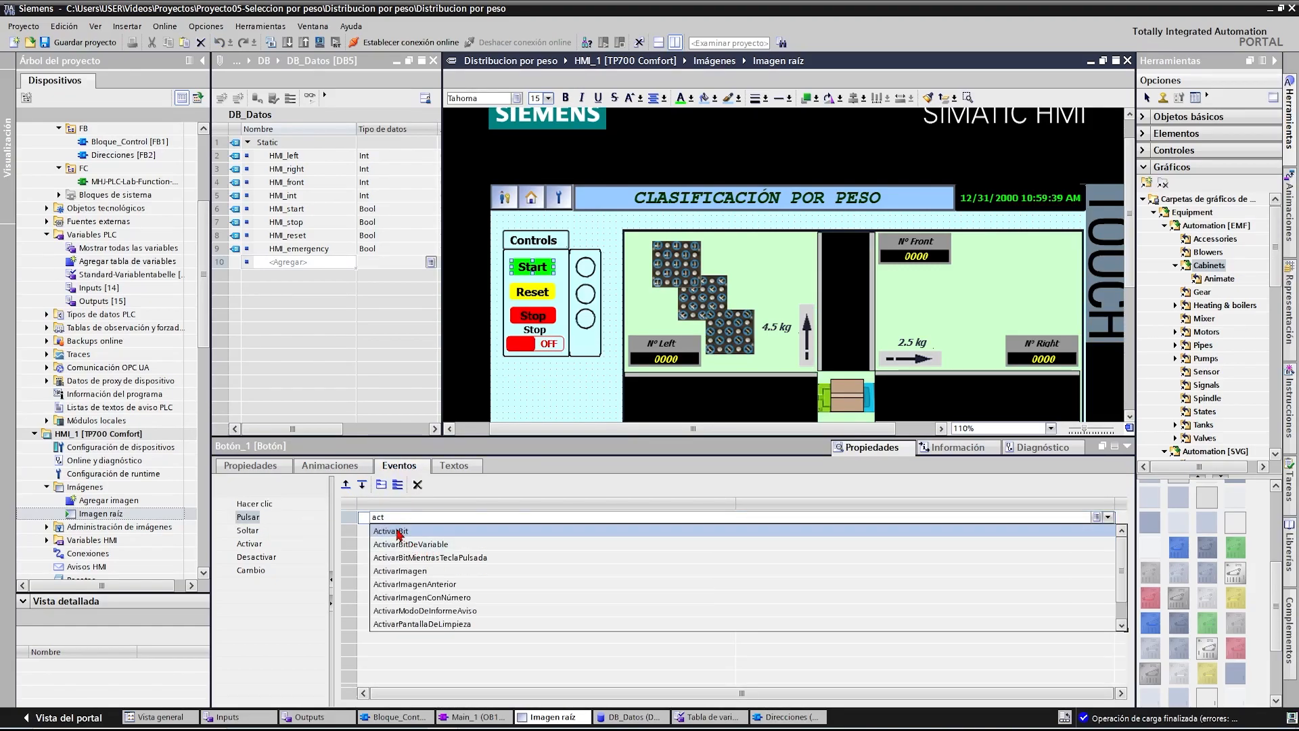
click(398, 532)
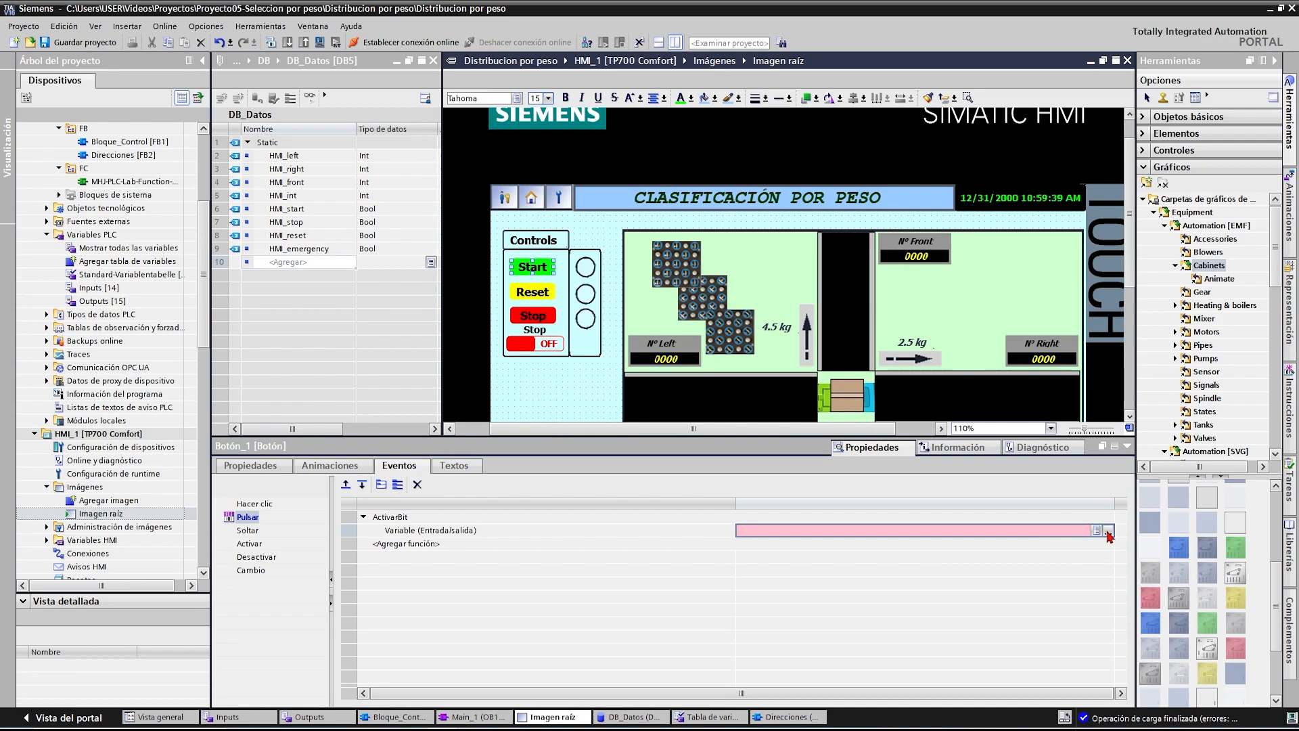
- Assign HMI_start from DB_Datos [DB5] as the variable of the Start button's ActivarBit function
click(1107, 531)
click(619, 273)
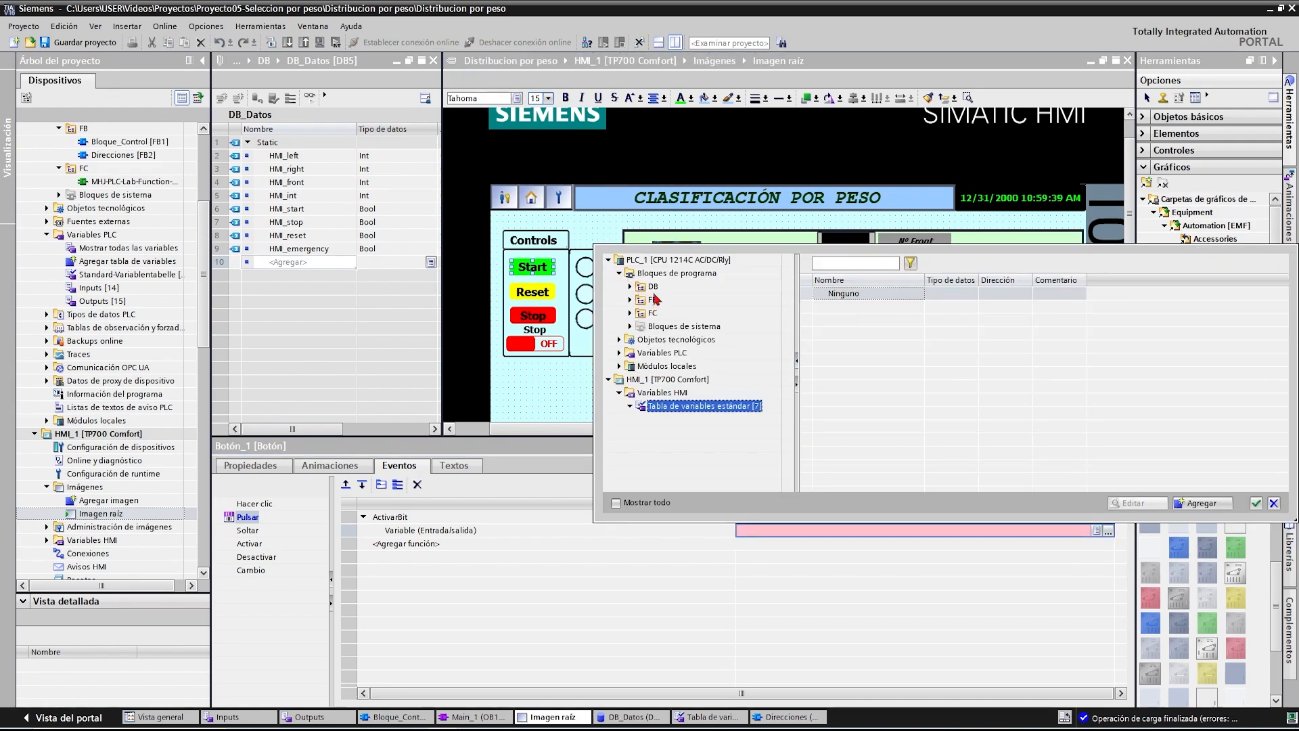
click(653, 288)
click(631, 286)
click(683, 313)
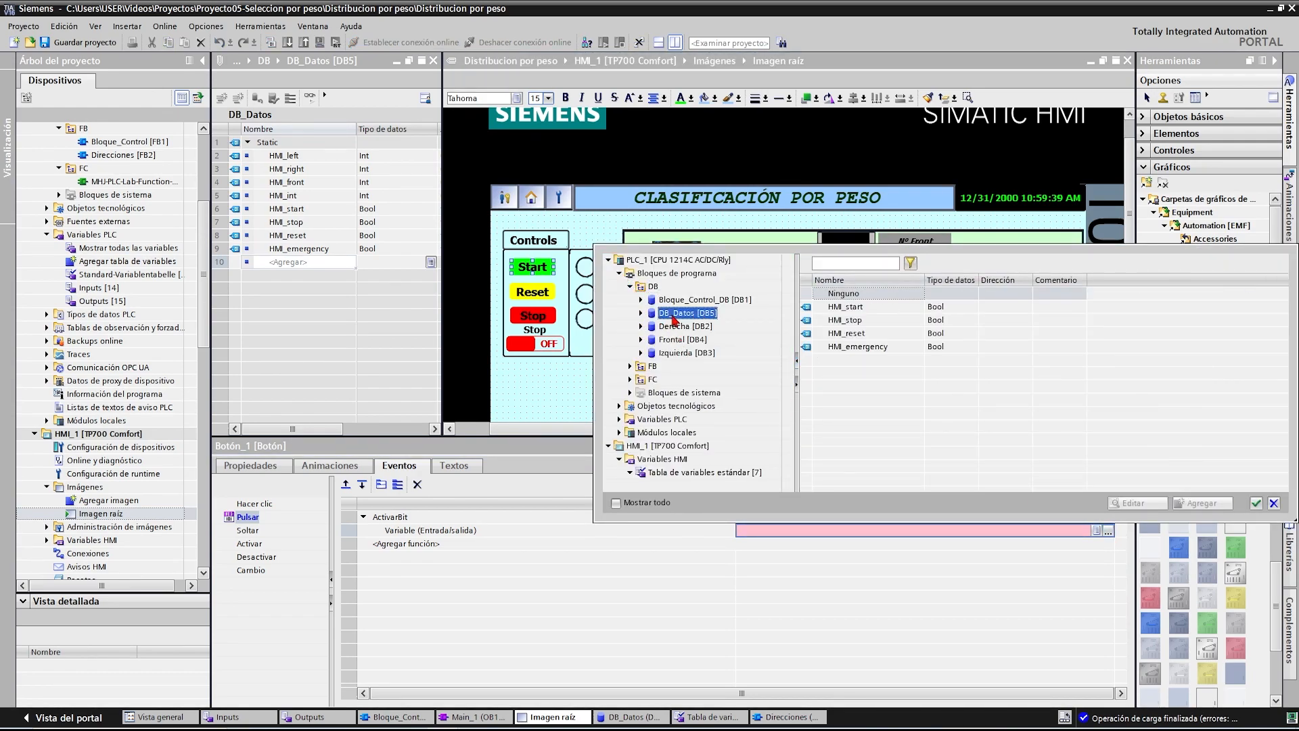
click(835, 306)
click(1256, 503)
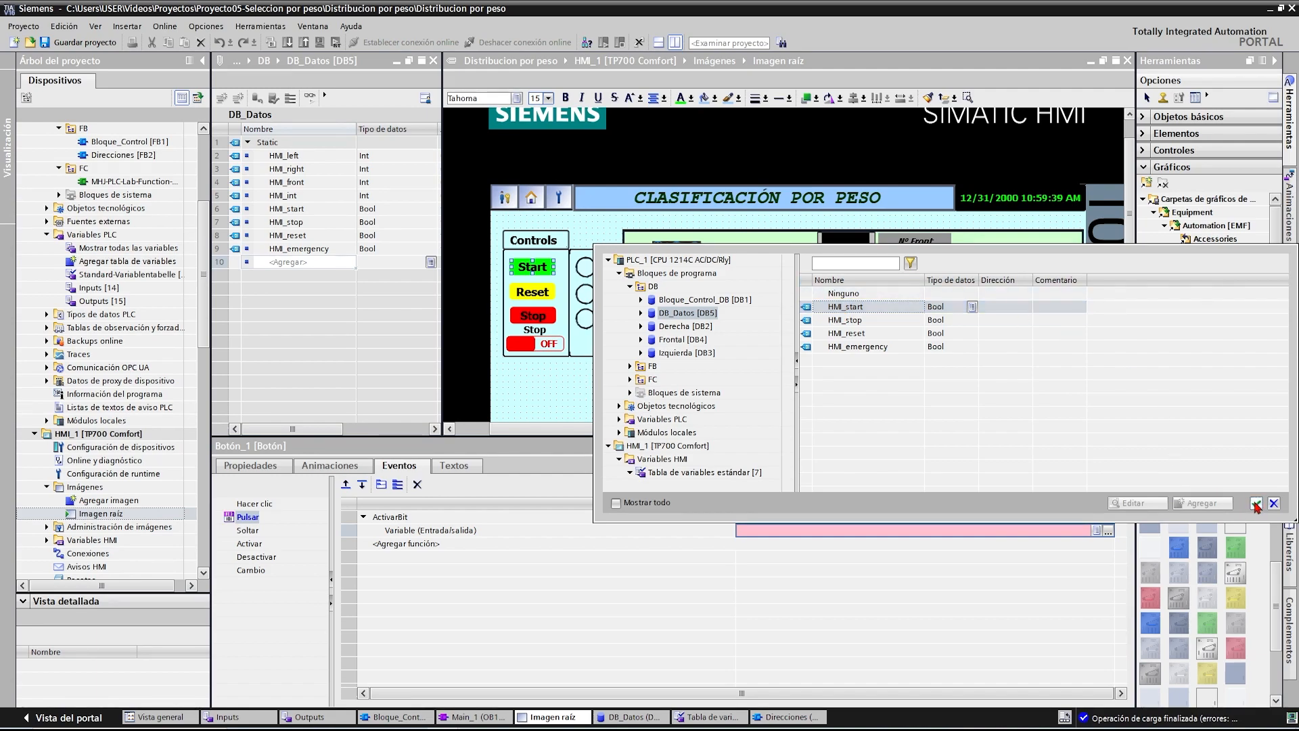
- Add a DesactivarBit function to the Start button's Soltar event and assign it the variable HMI_start from DB_Datos [DB5]
click(247, 530)
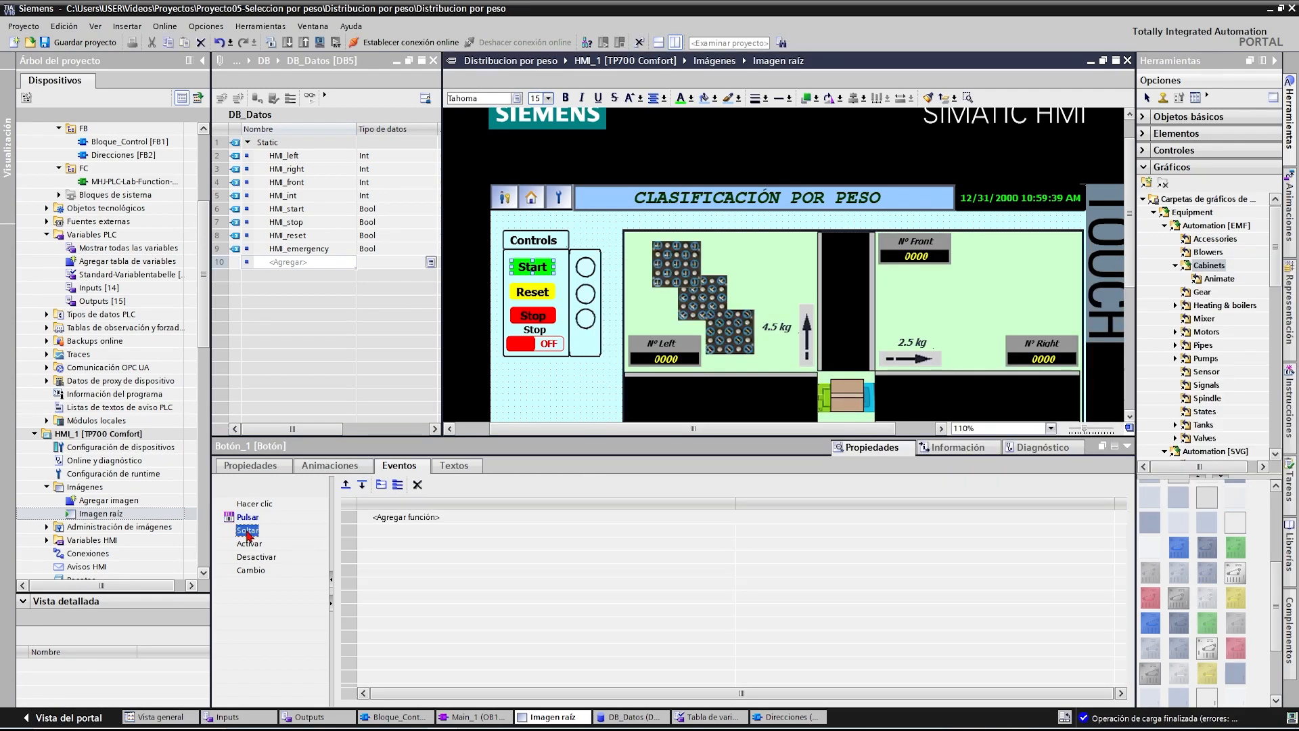
click(420, 519)
text(desact)
click(426, 531)
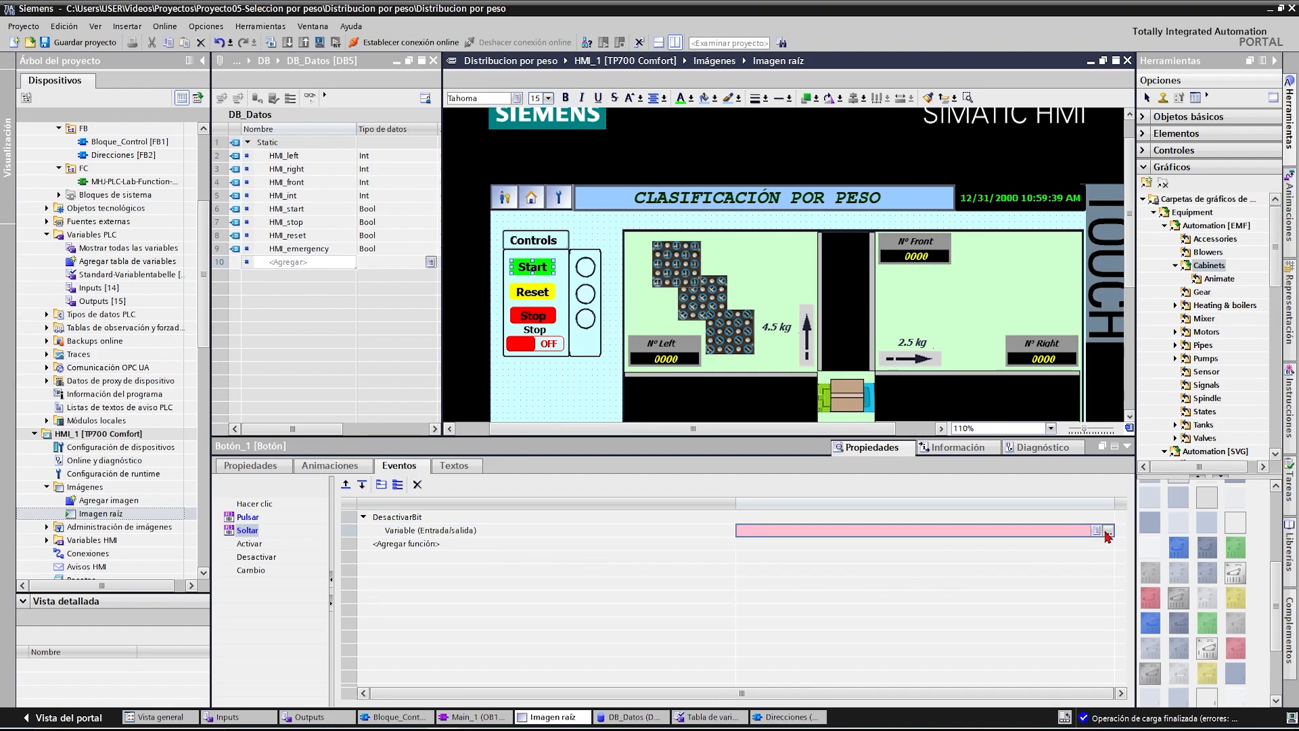
click(1108, 531)
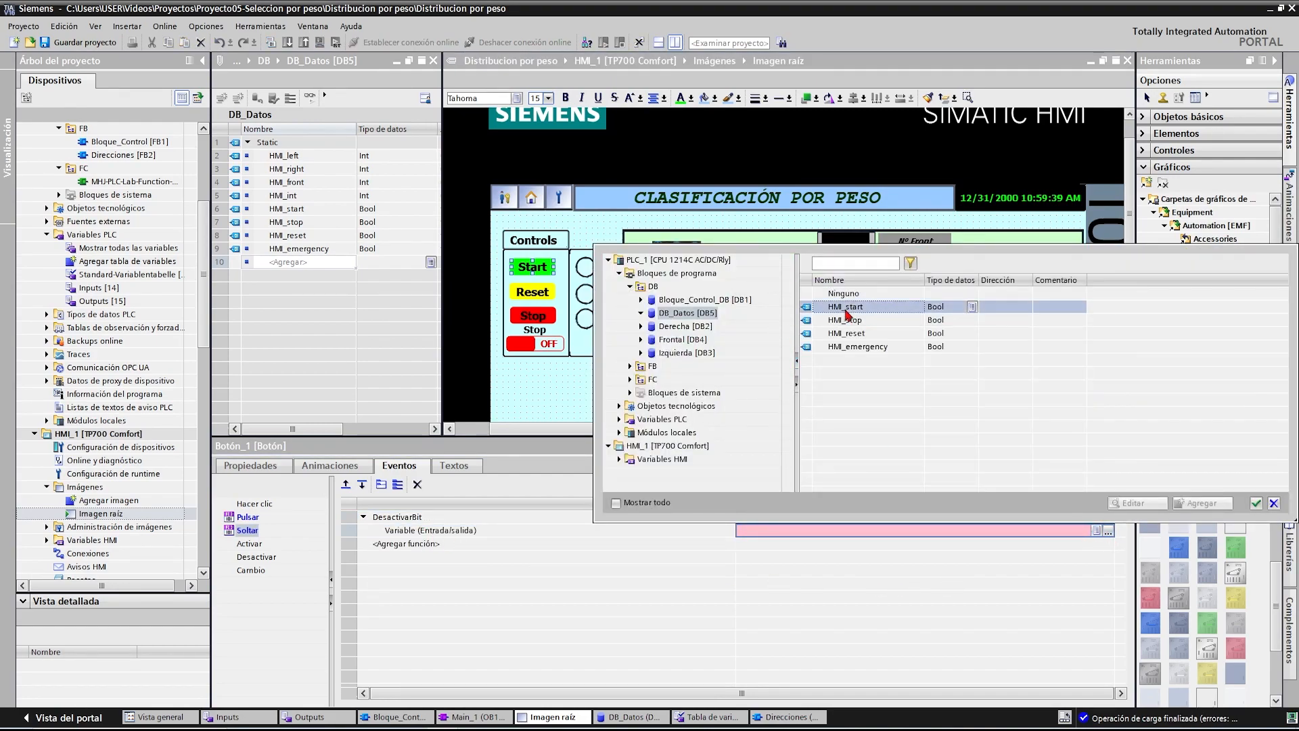
click(1255, 503)
- Add an Apariencia animation to the indicator circle beside the Start button
click(585, 270)
click(331, 465)
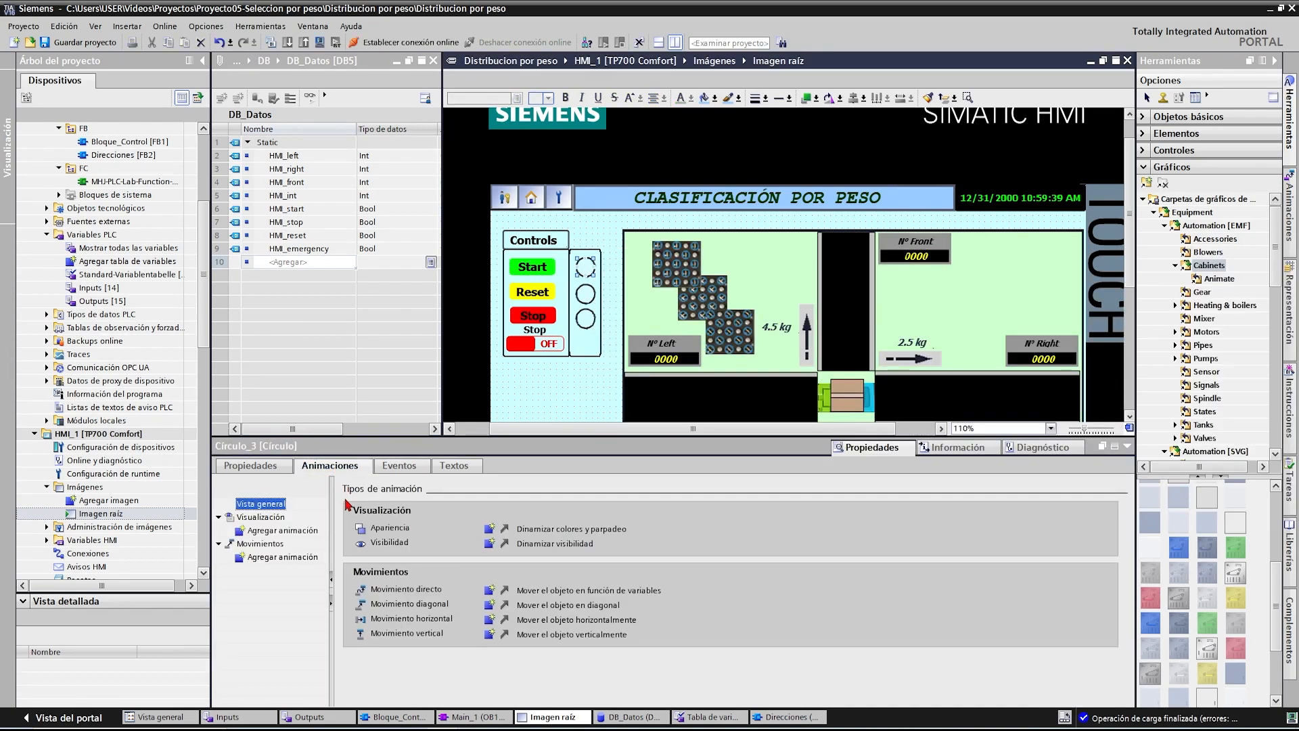
click(280, 530)
click(521, 334)
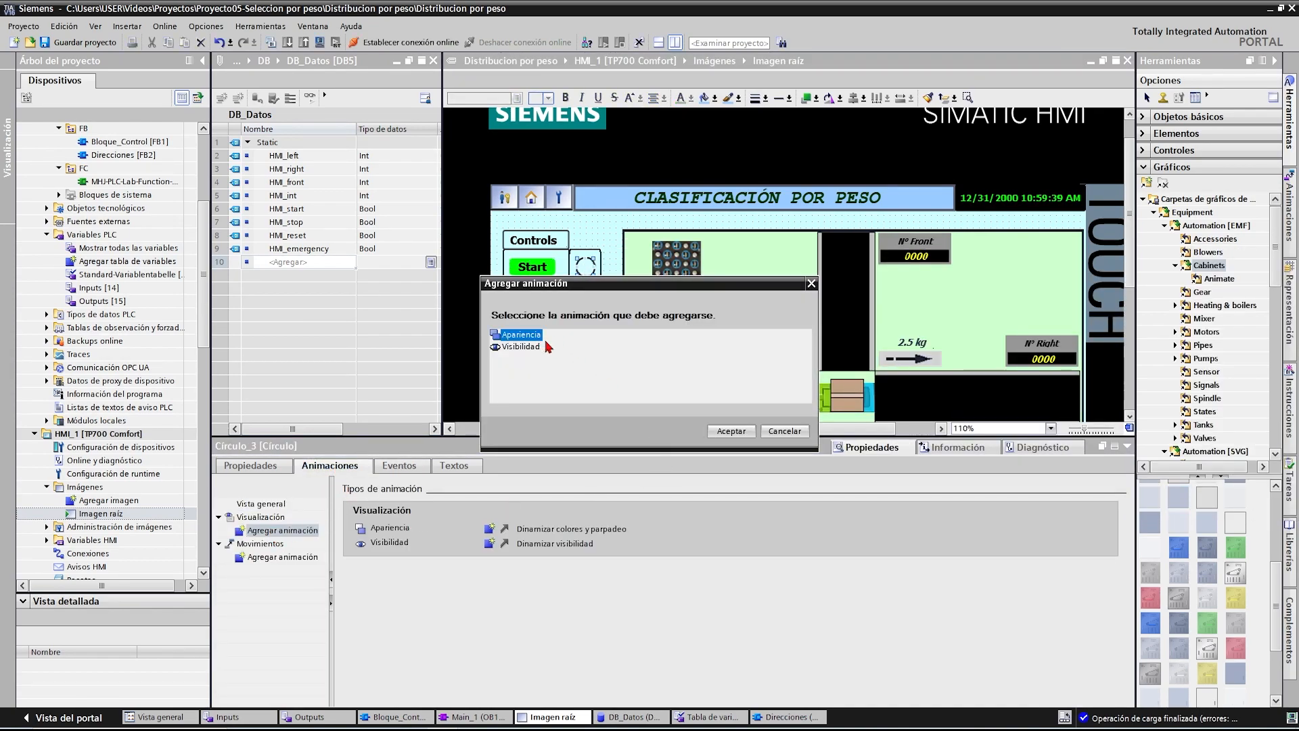
click(731, 431)
- Link the Start indicator circle's Apariencia animation to the variable Start light from Bloque_Control_DB [DB1]
click(713, 529)
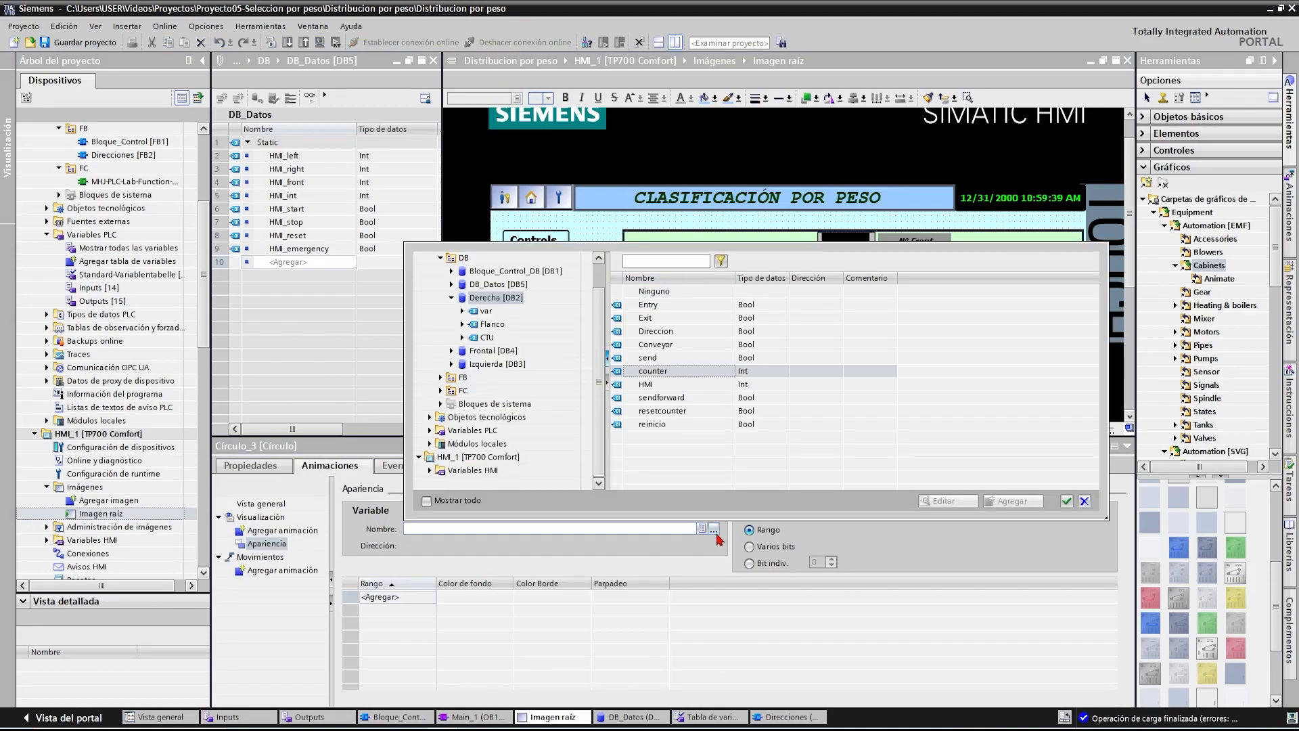
click(497, 271)
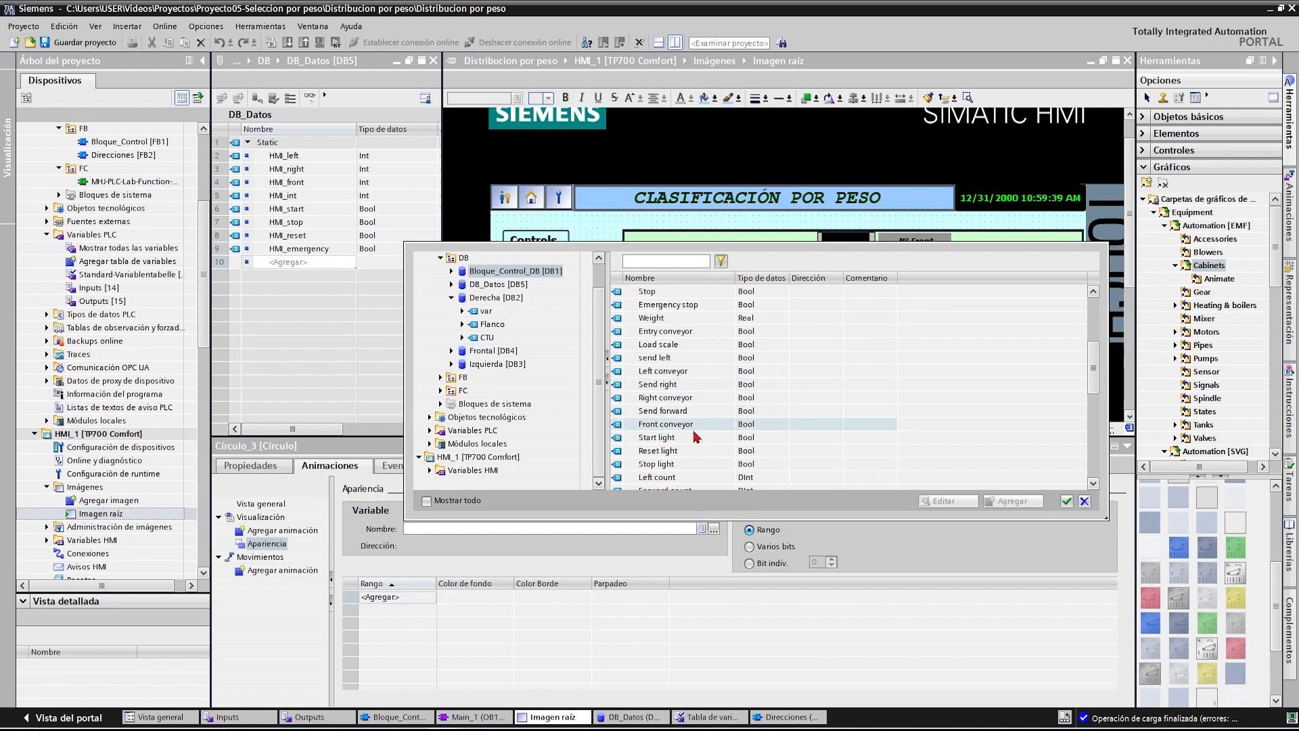
scroll(676, 419, down, 1)
click(659, 400)
click(1066, 501)
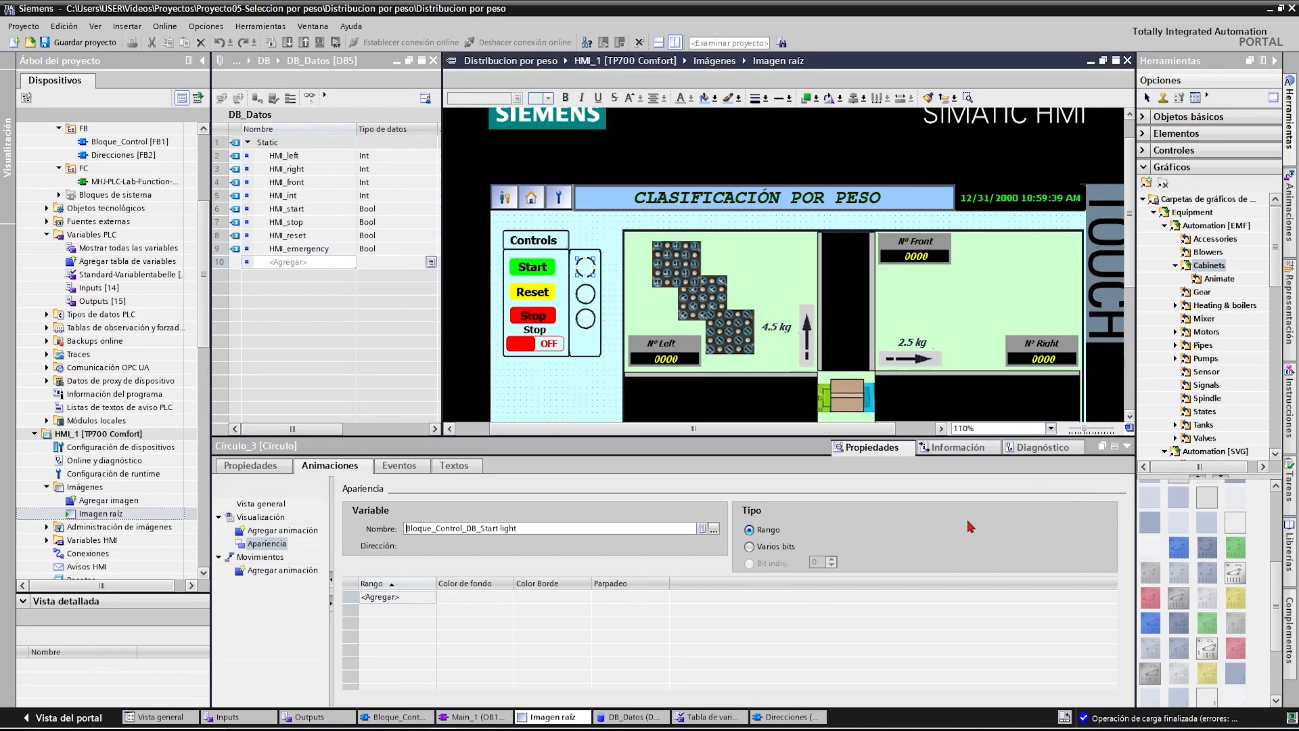
- Add the ranges 0 and 1 to the Start indicator's animation, giving range 1 the green background colour 0; 255; 0
click(382, 597)
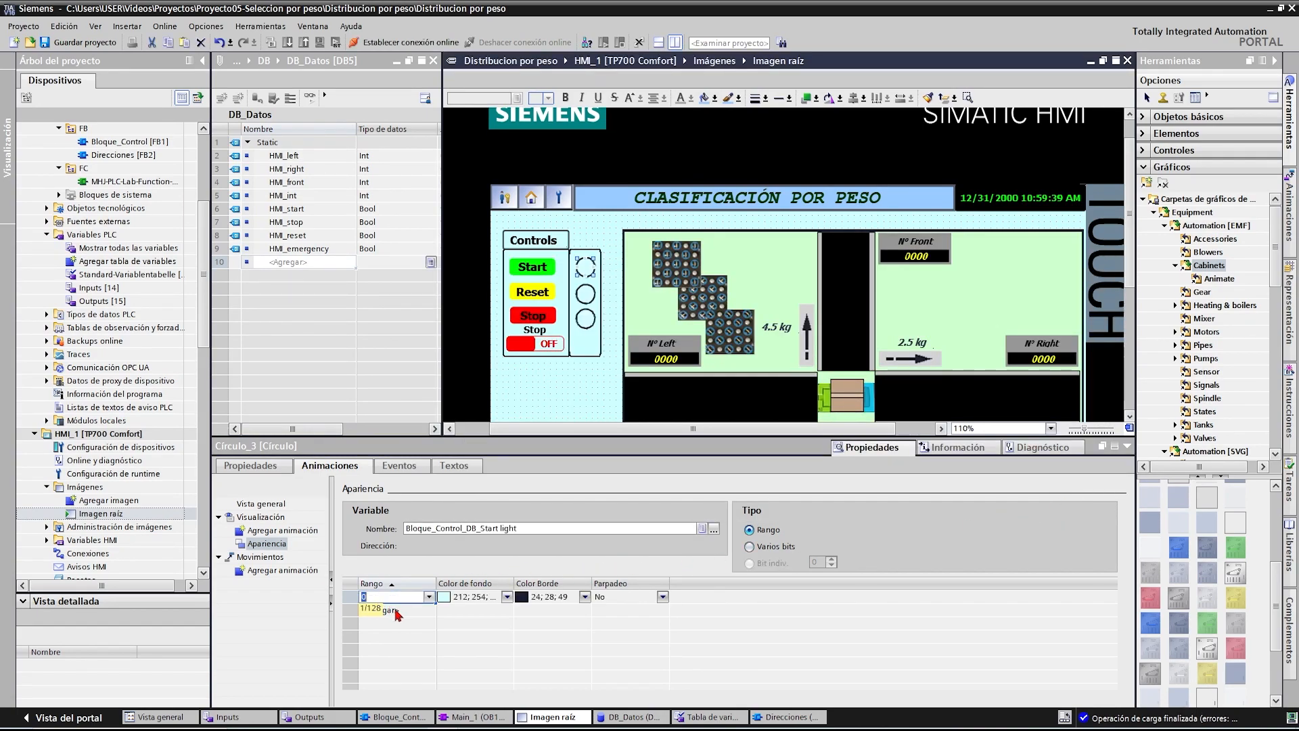
click(398, 610)
click(507, 610)
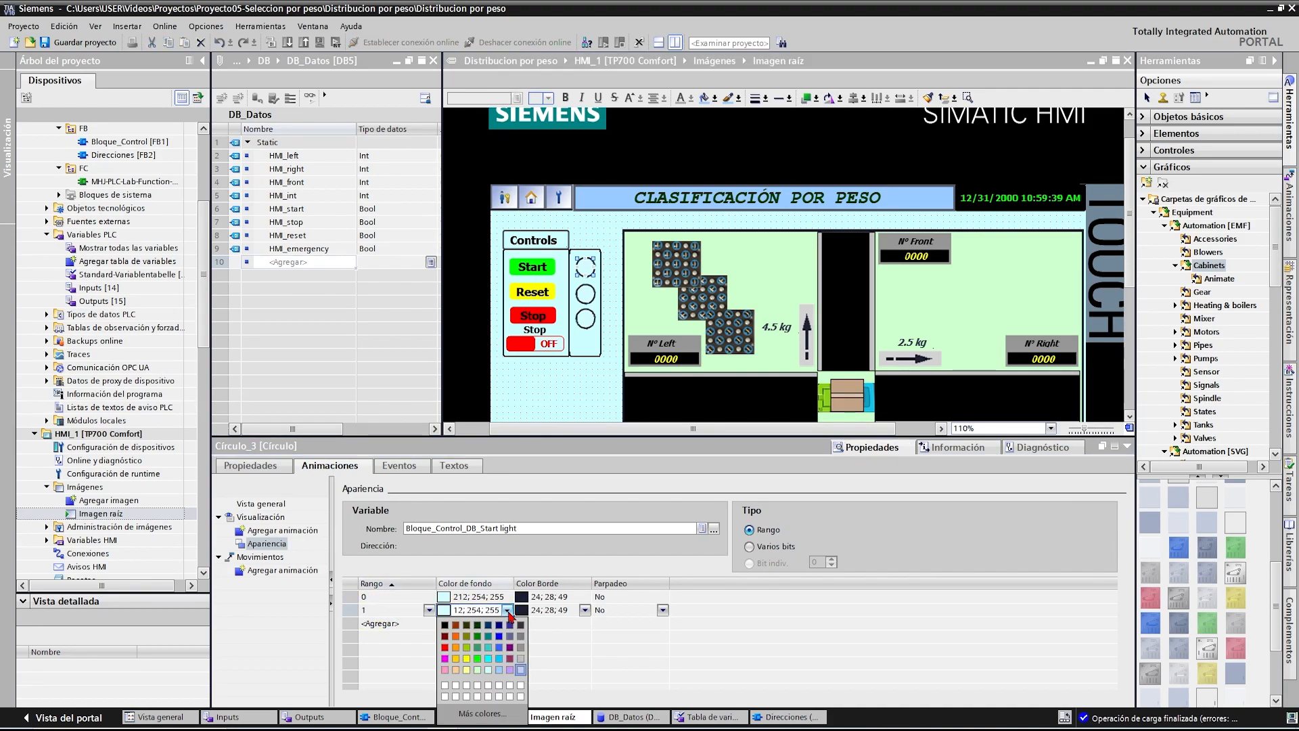
click(477, 658)
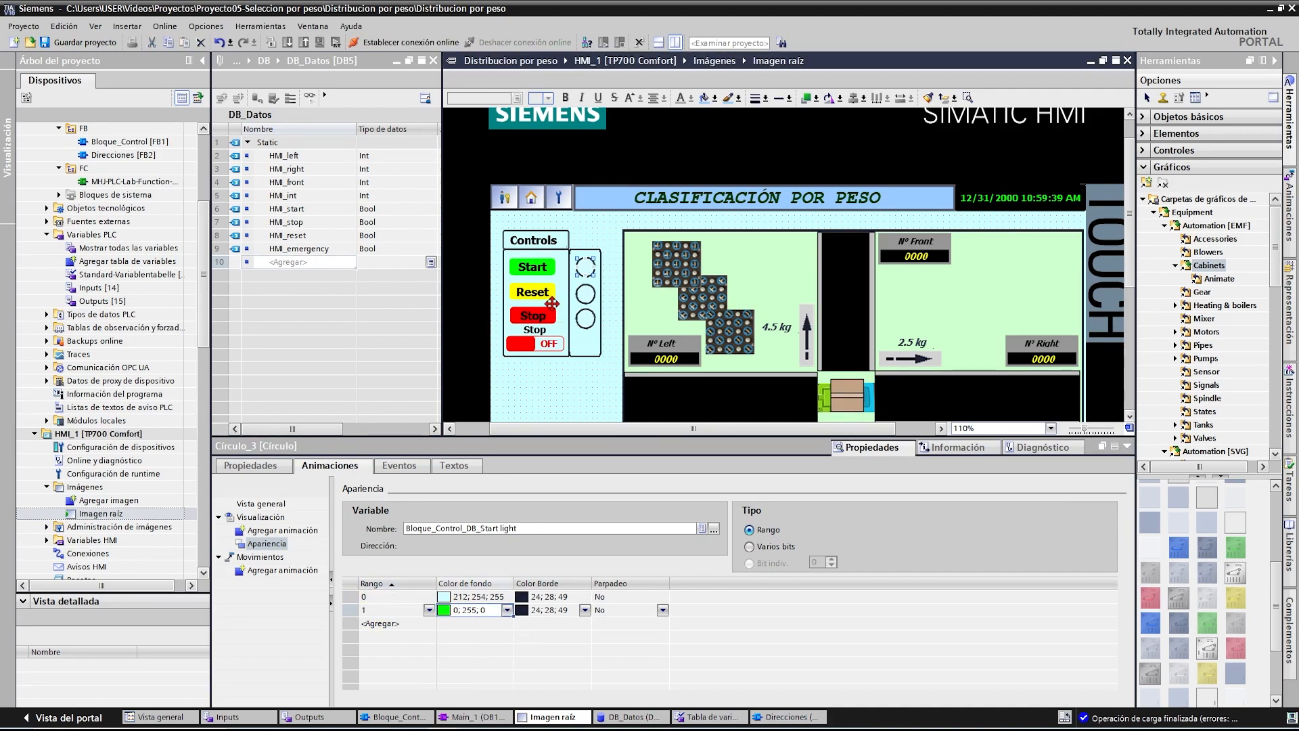
- Add an ActivarBit function to the Reset button's Pulsar event and assign it the variable HMI_reset from DB_Datos [DB5]
click(544, 293)
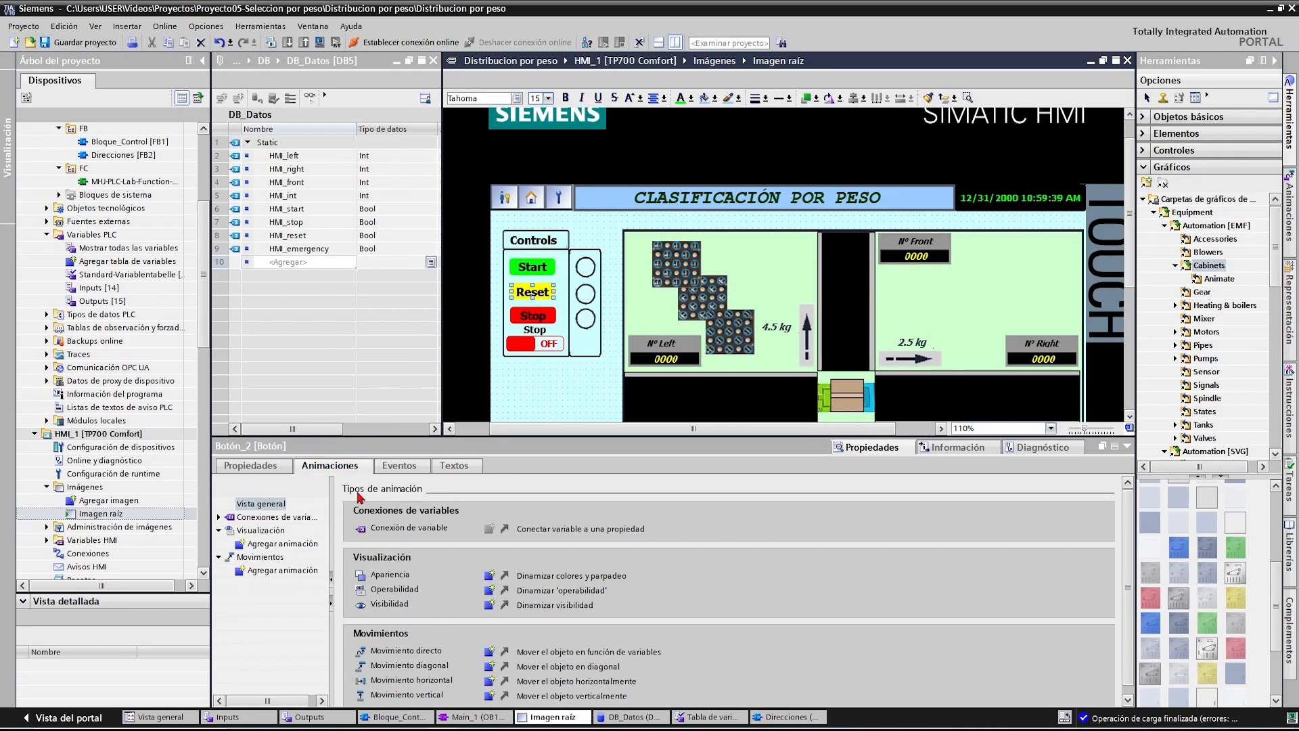
click(399, 466)
click(249, 517)
click(406, 517)
click(413, 531)
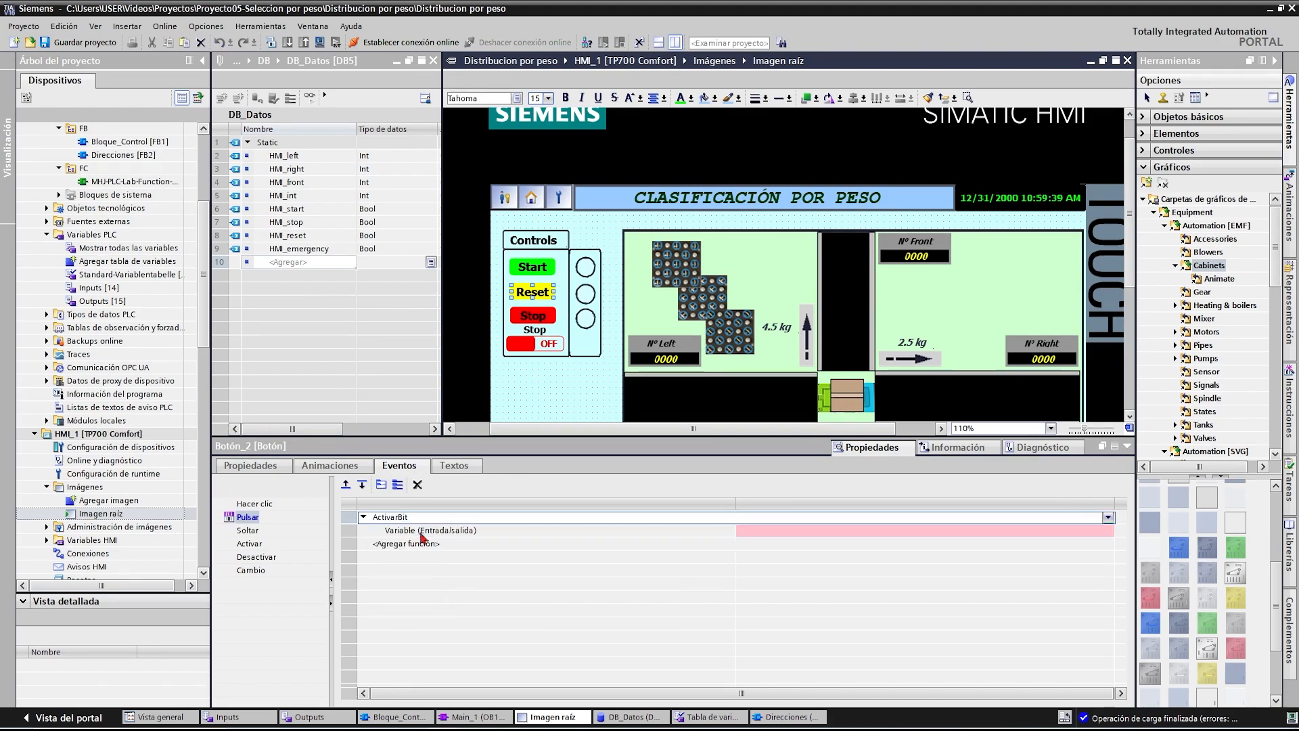
click(1089, 532)
click(1108, 531)
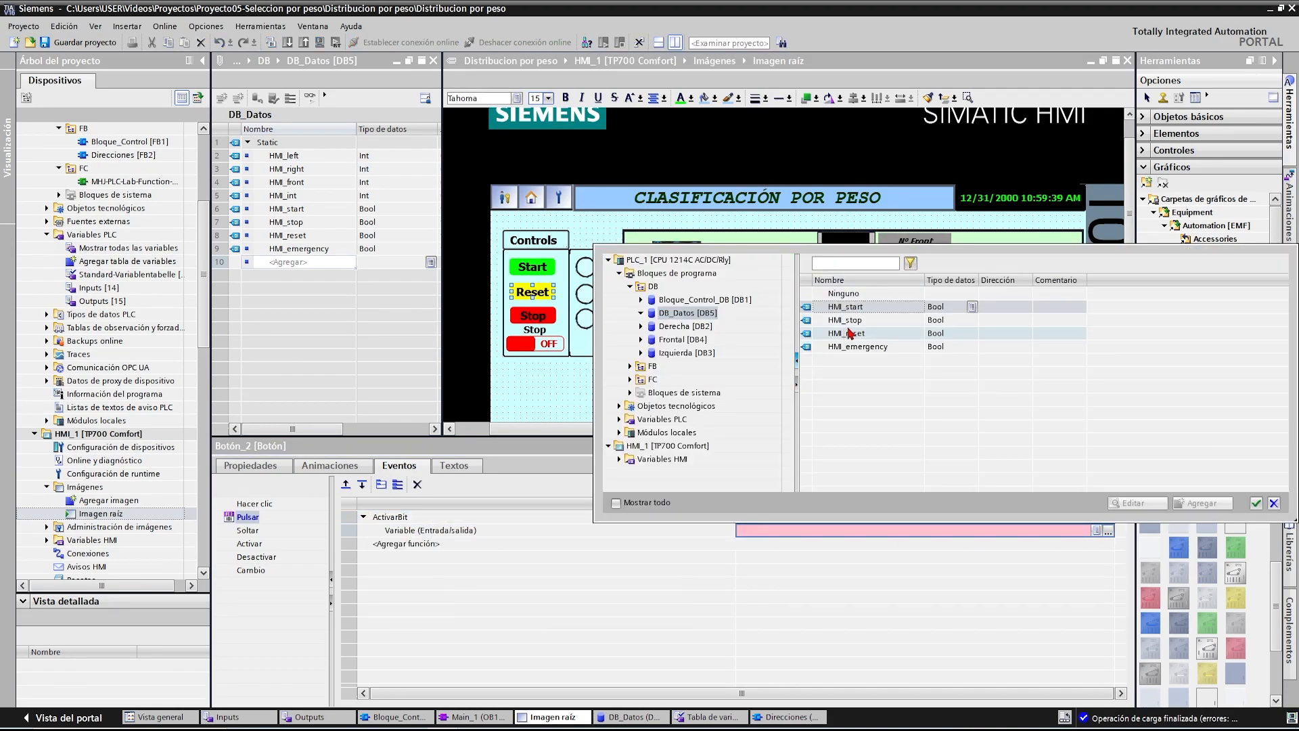
click(870, 335)
click(1256, 503)
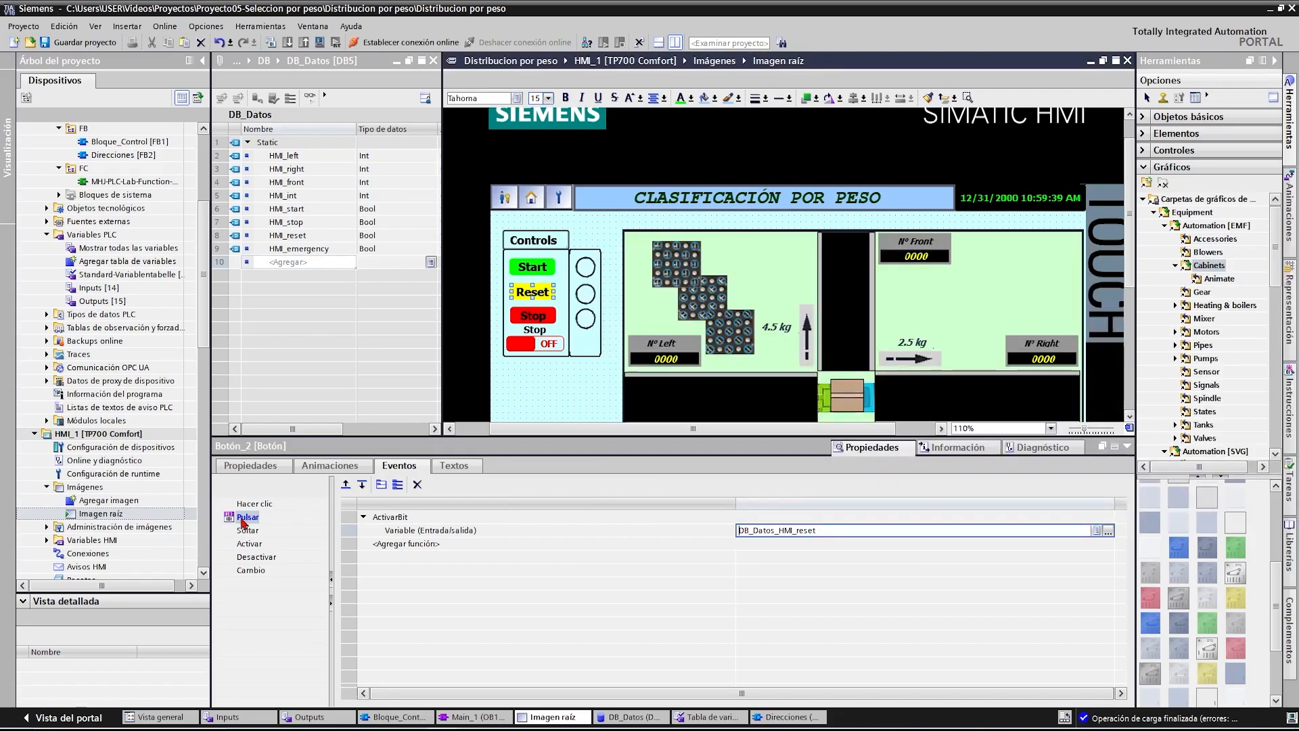
- Add a DesactivarBit function with the variable HMI_reset to the Soltar event of the Reset button
click(247, 529)
click(404, 517)
text(desac)
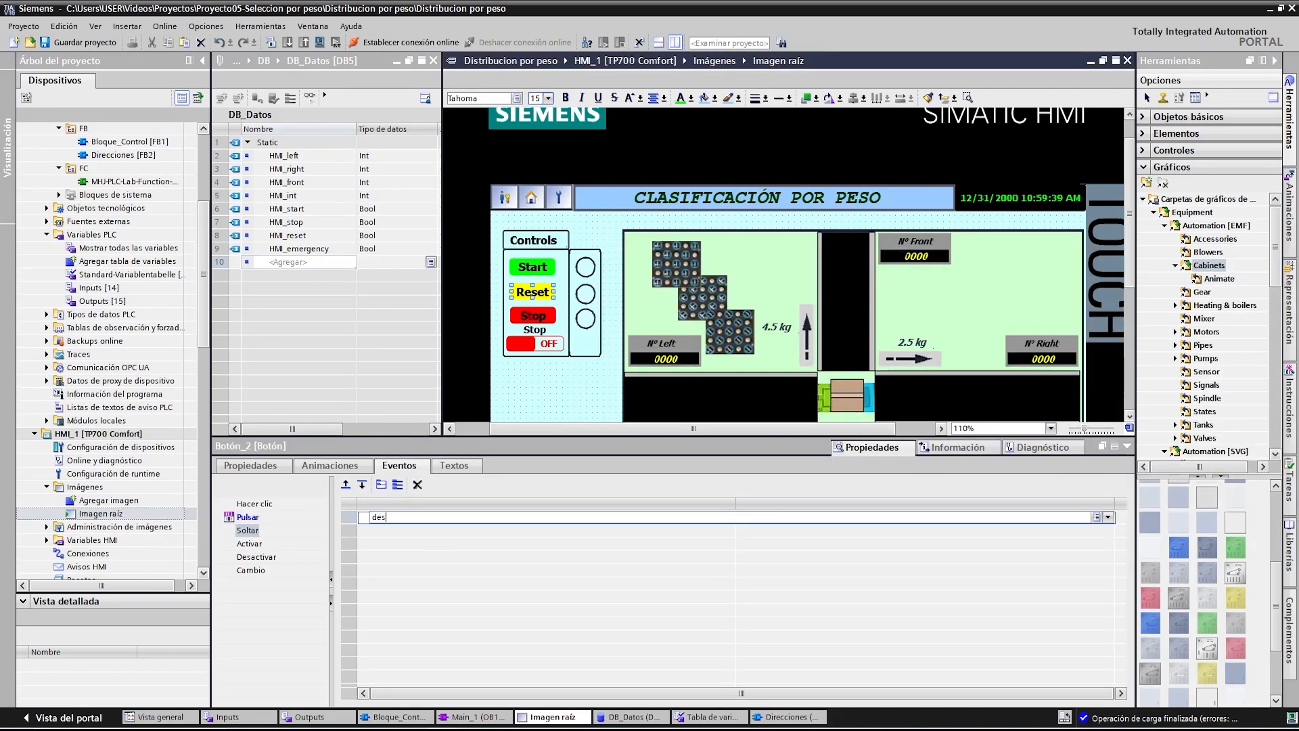
click(438, 533)
click(1088, 532)
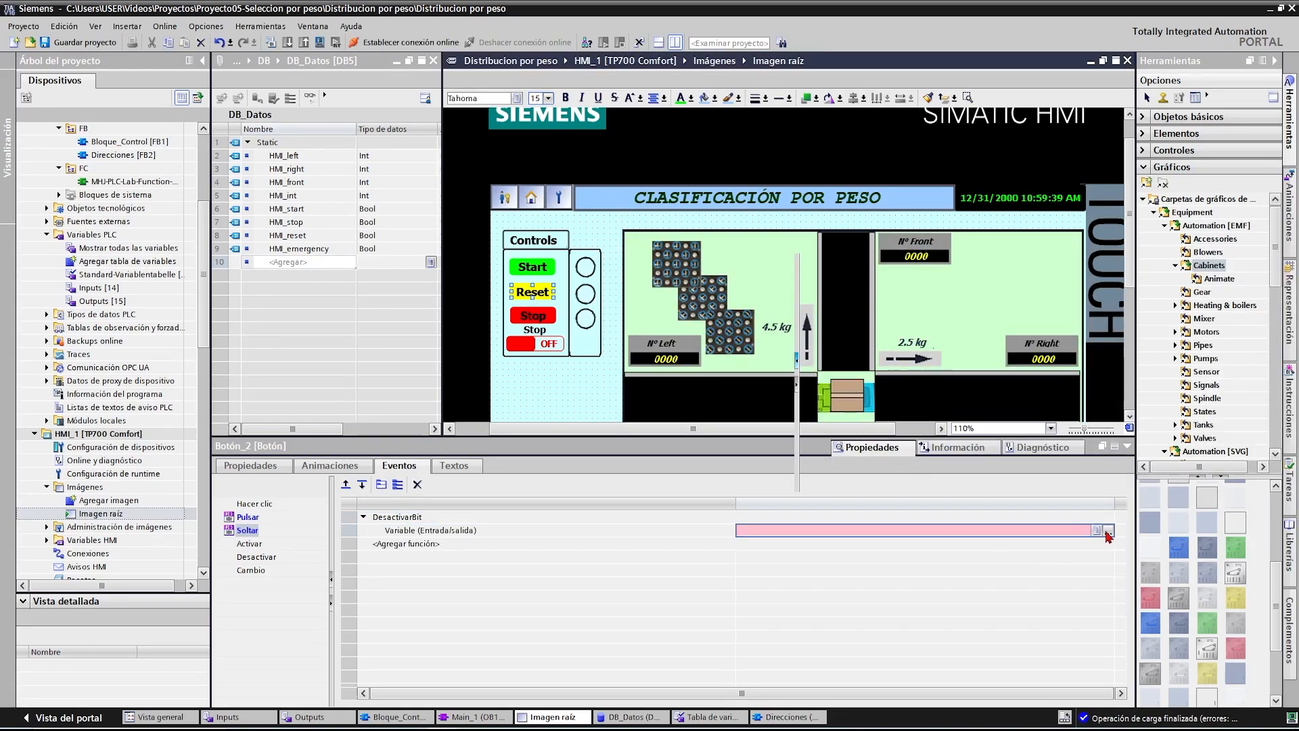
click(1109, 531)
click(1255, 504)
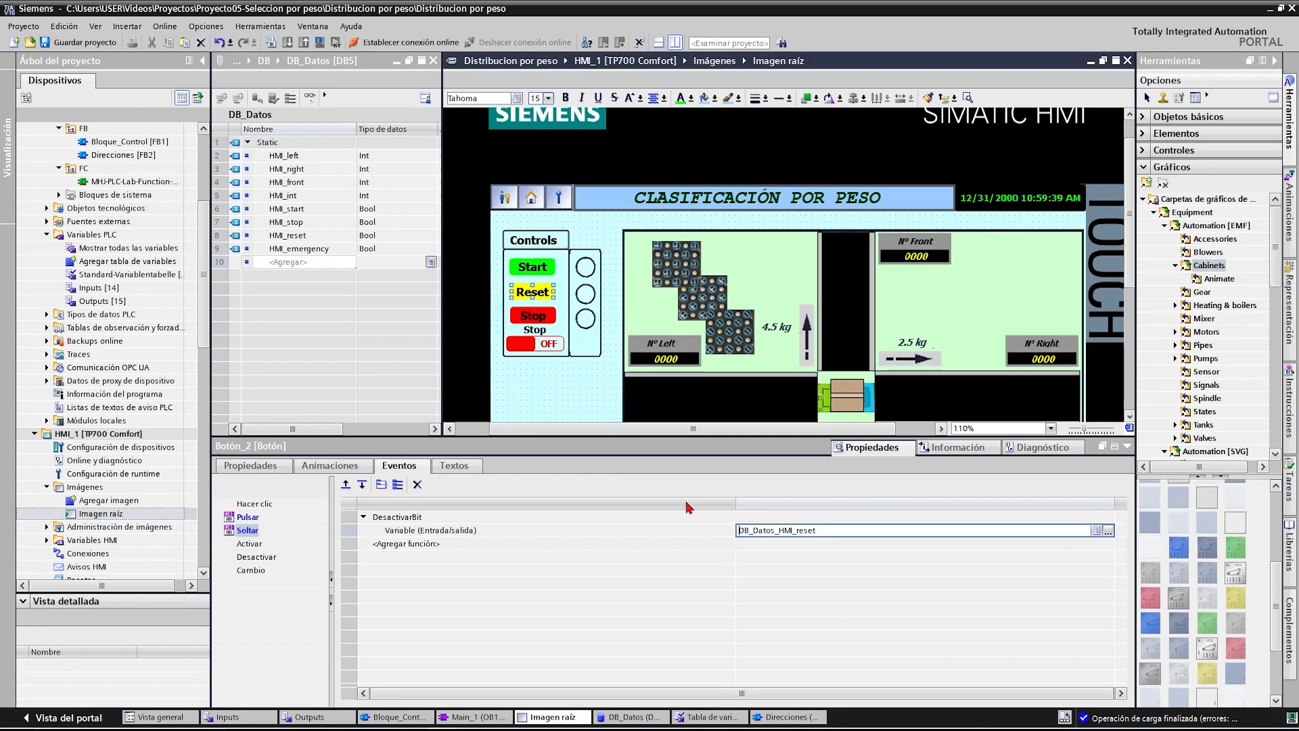
- Add an Apariencia animation to the circle beside the Reset button and link it to Reset light from Bloque_Control_DB [DB1]
click(586, 293)
click(330, 465)
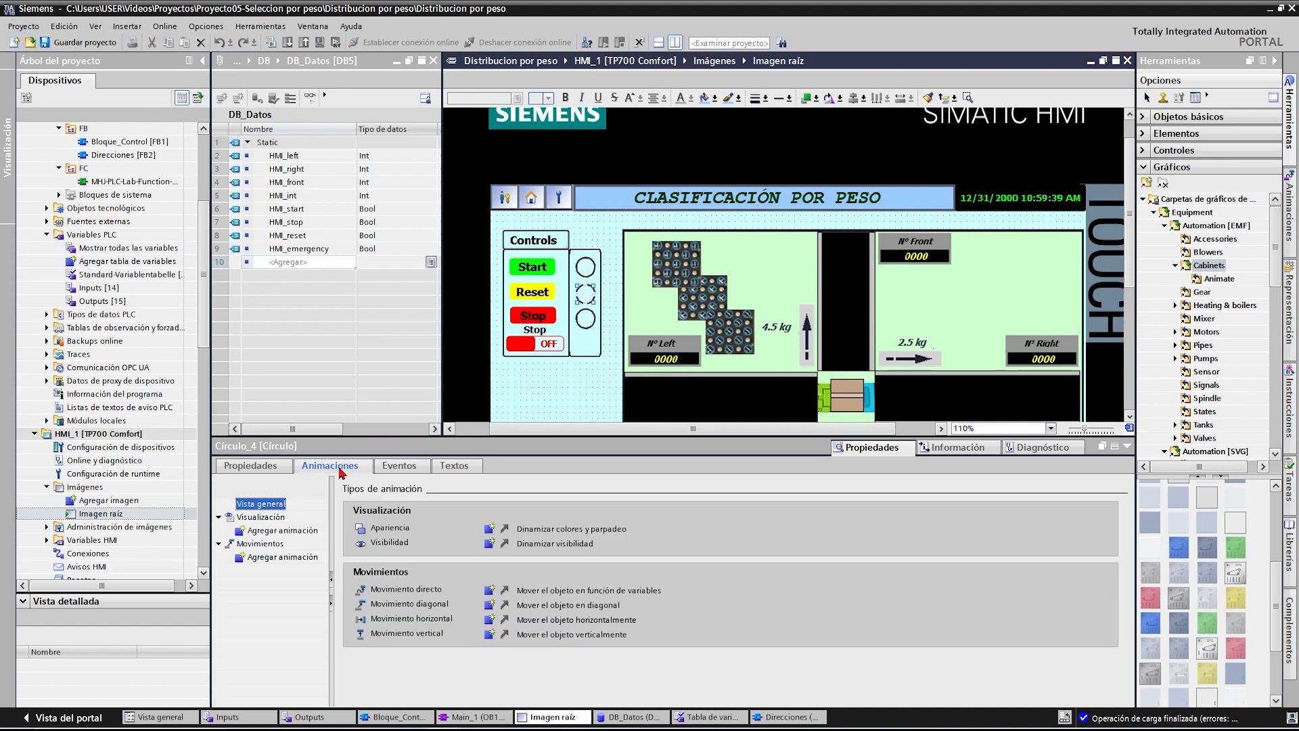
click(282, 530)
click(535, 335)
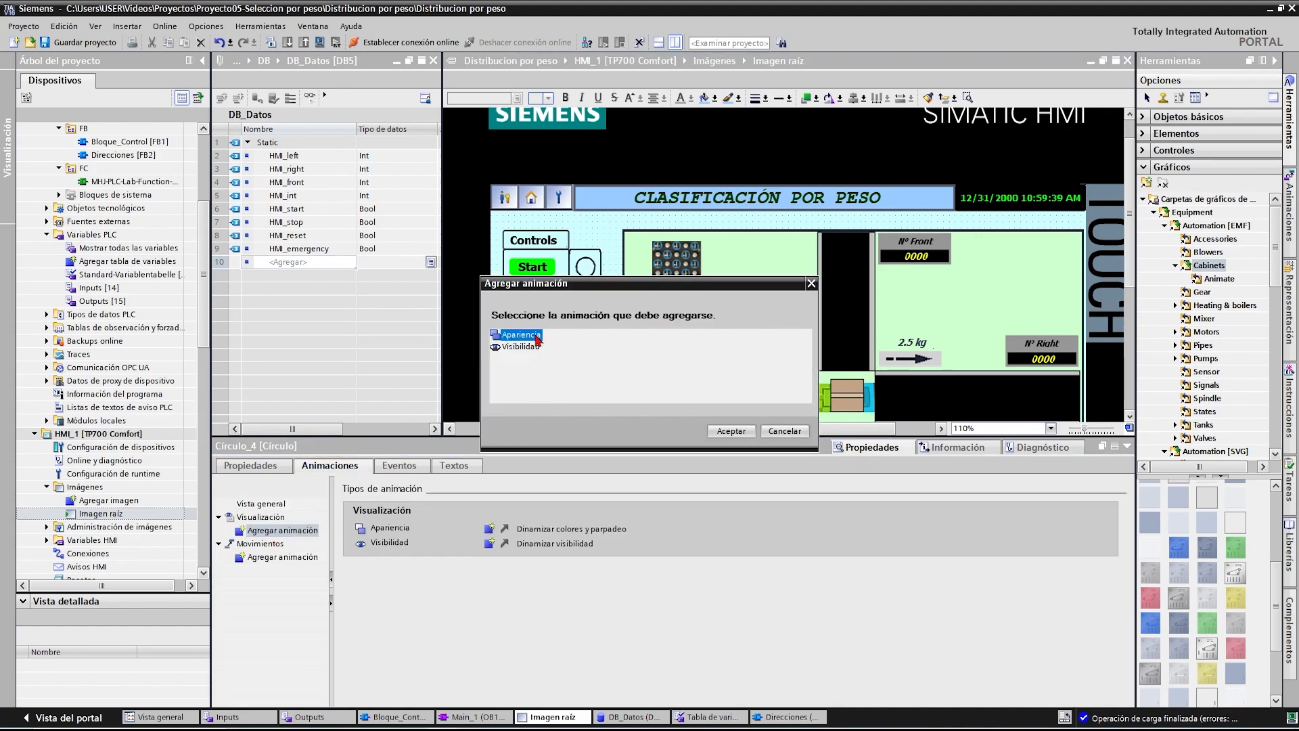
click(712, 431)
click(713, 528)
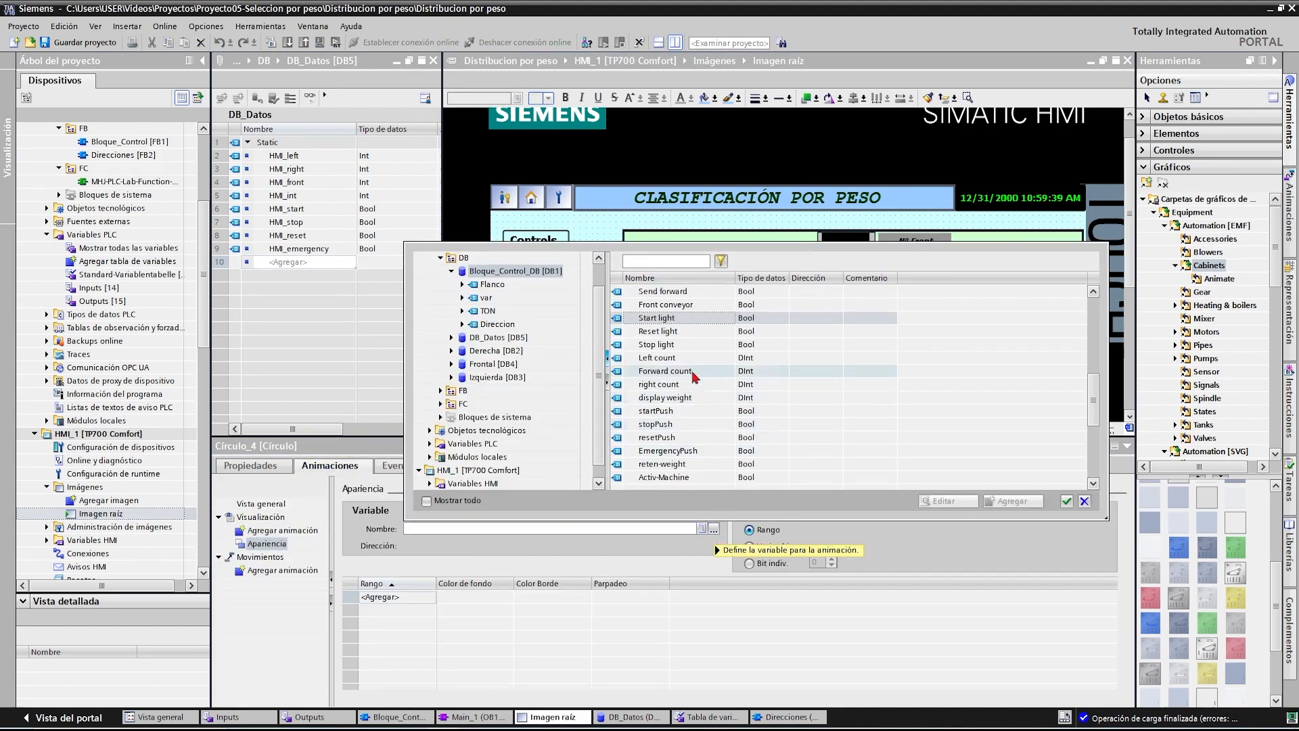
click(657, 331)
click(1066, 501)
- Add the ranges 0 and 1 to the Reset indicator's animation, giving range 1 a yellow background colour
click(389, 597)
click(389, 609)
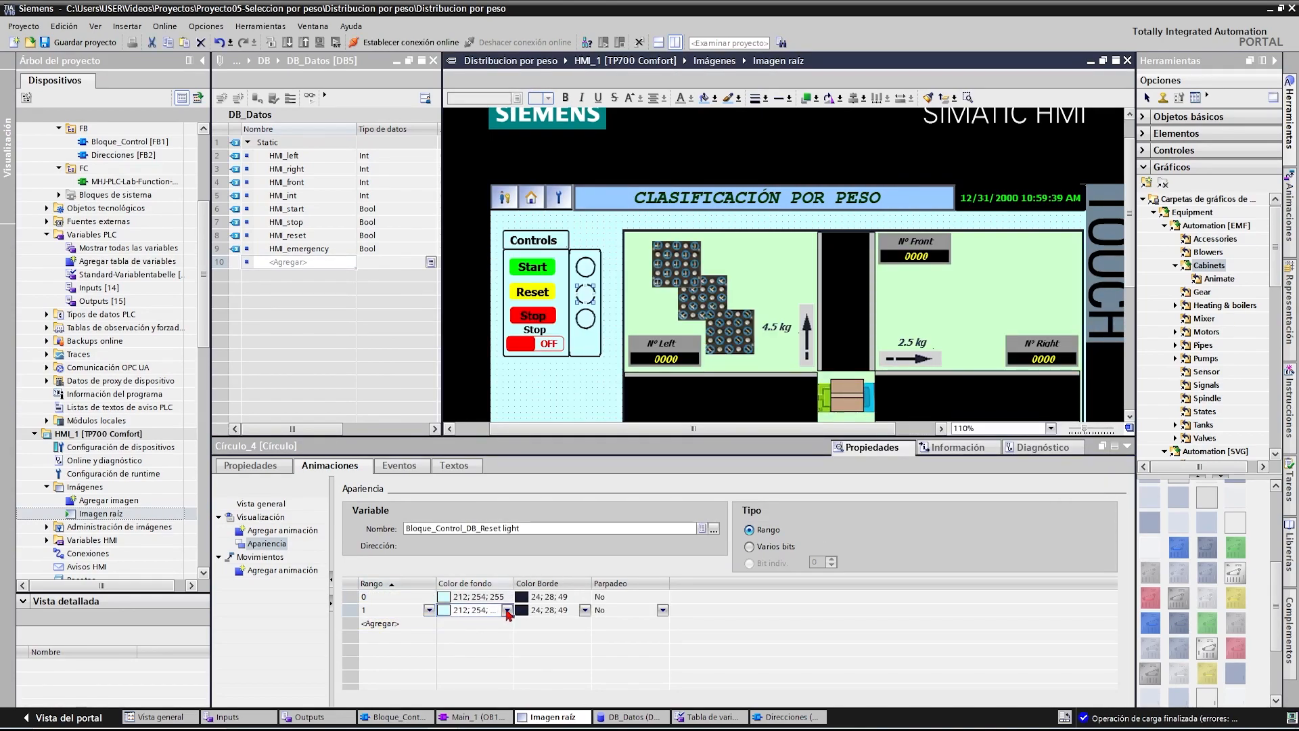
click(508, 611)
click(467, 658)
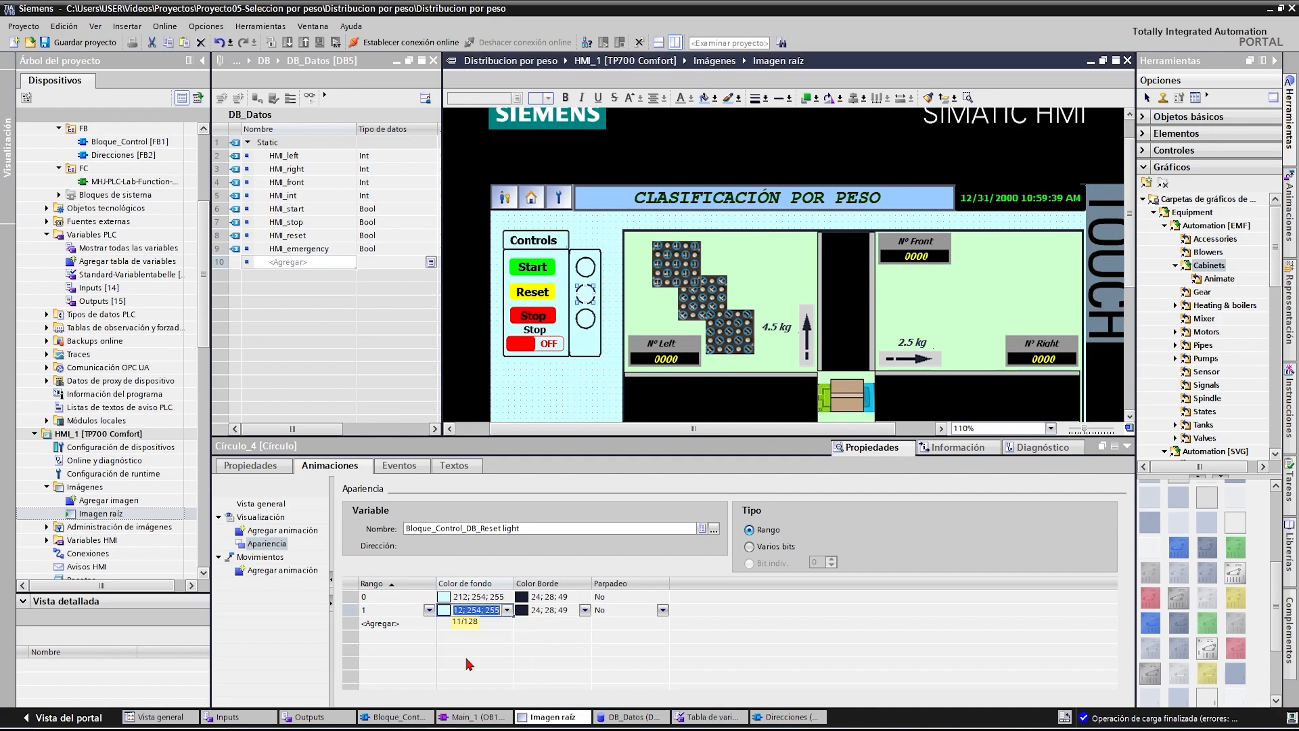
- Add an ActivarBit function to the red Stop button's Pulsar event and assign it the variable HMI_stop from DB_Datos [DB5]
click(537, 316)
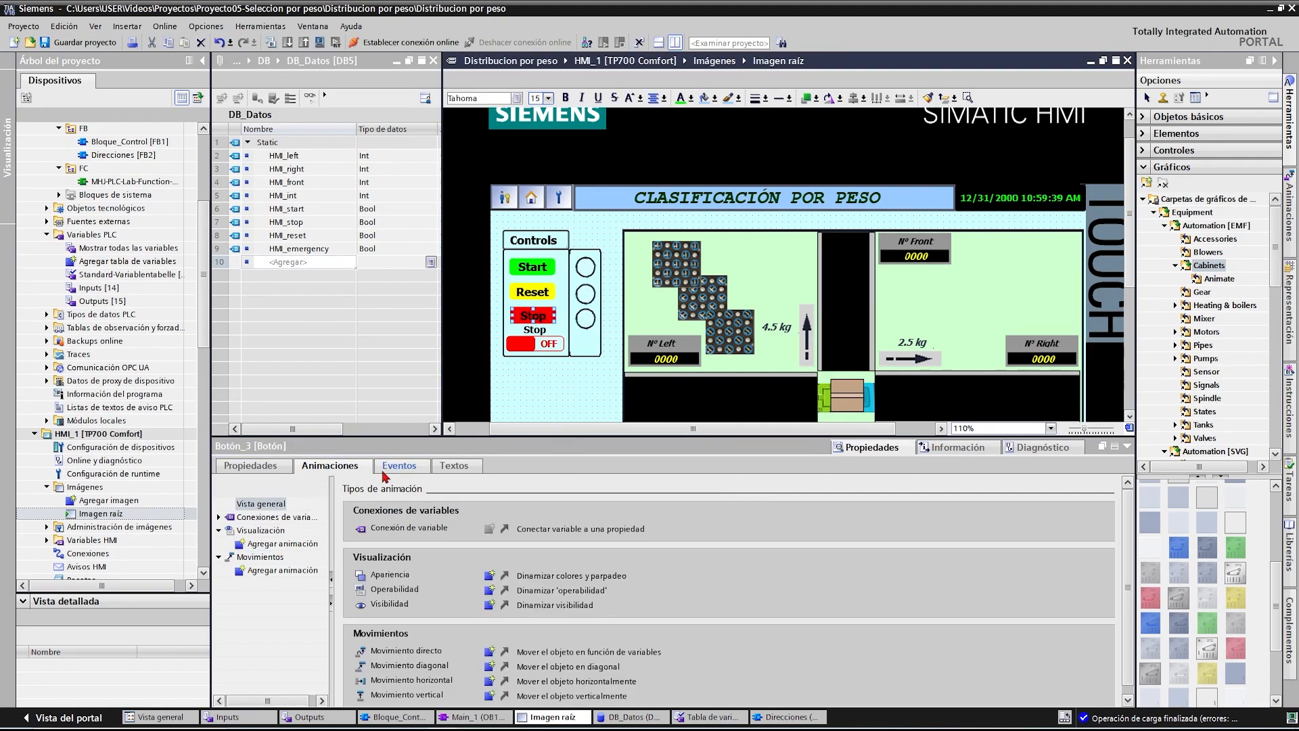
click(398, 466)
click(249, 517)
click(436, 520)
text(act)
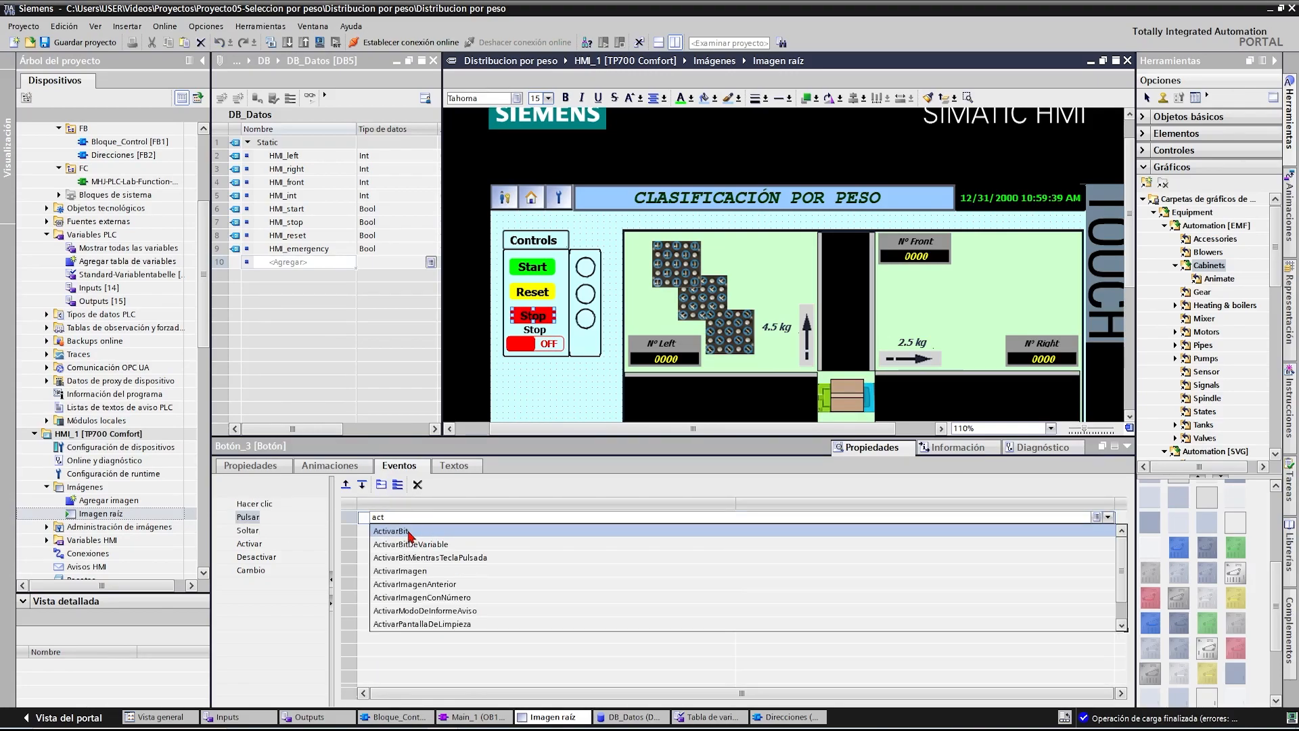
click(409, 532)
click(1108, 532)
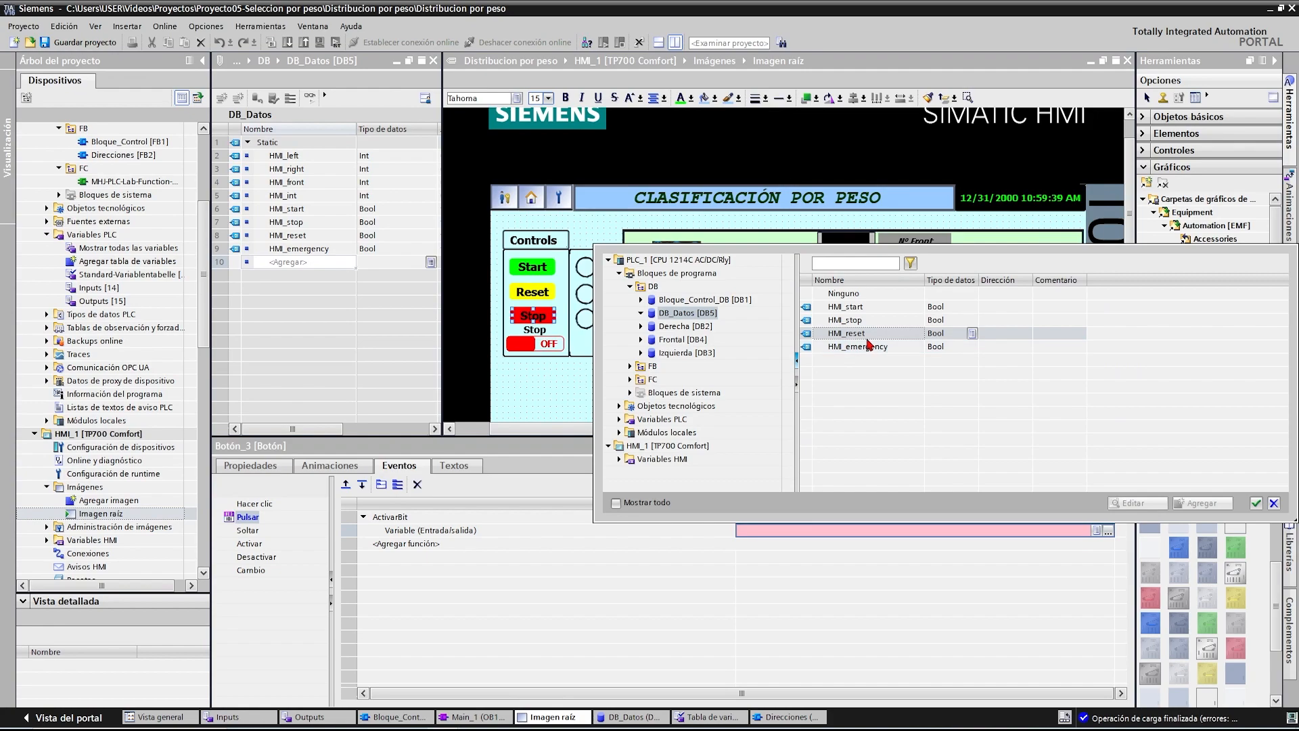
key(Up)
click(1256, 503)
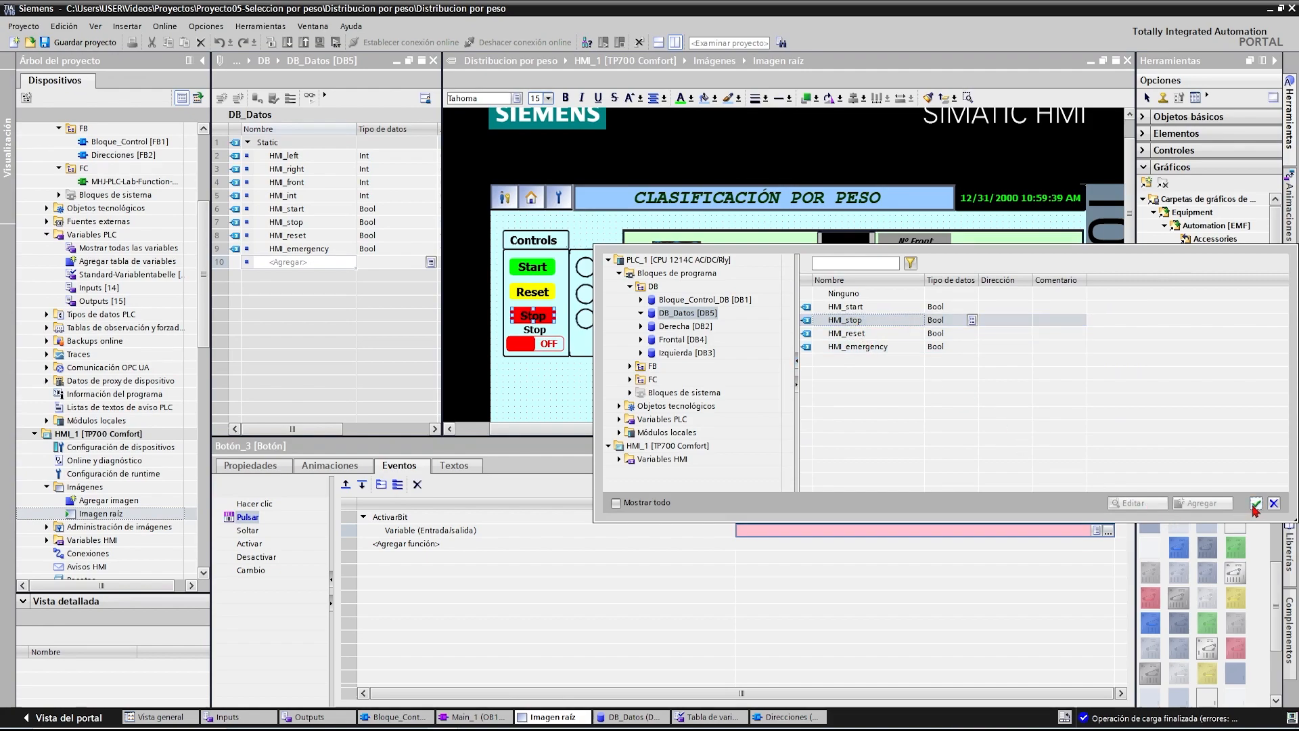
- Add a DesactivarBit function with the variable HMI_stop to the Soltar event of the red Stop button
click(248, 529)
click(409, 518)
text(desac)
click(417, 536)
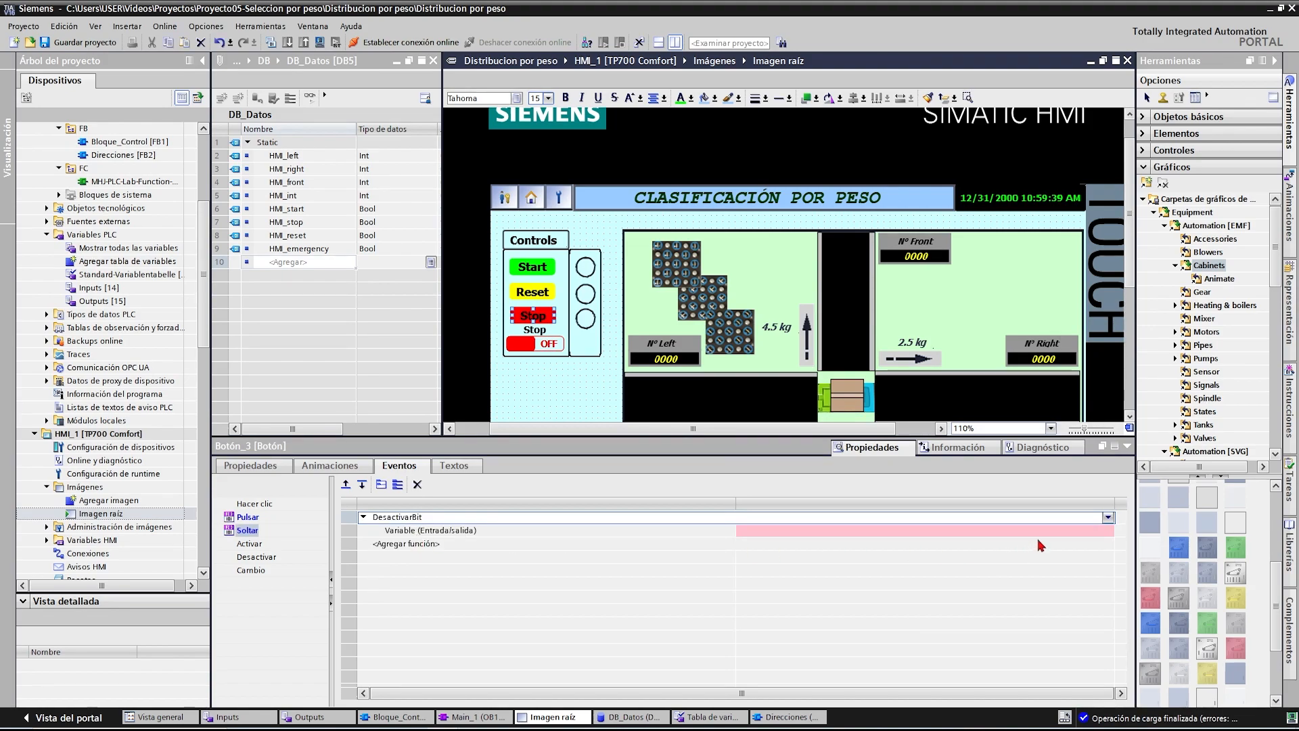
click(1107, 530)
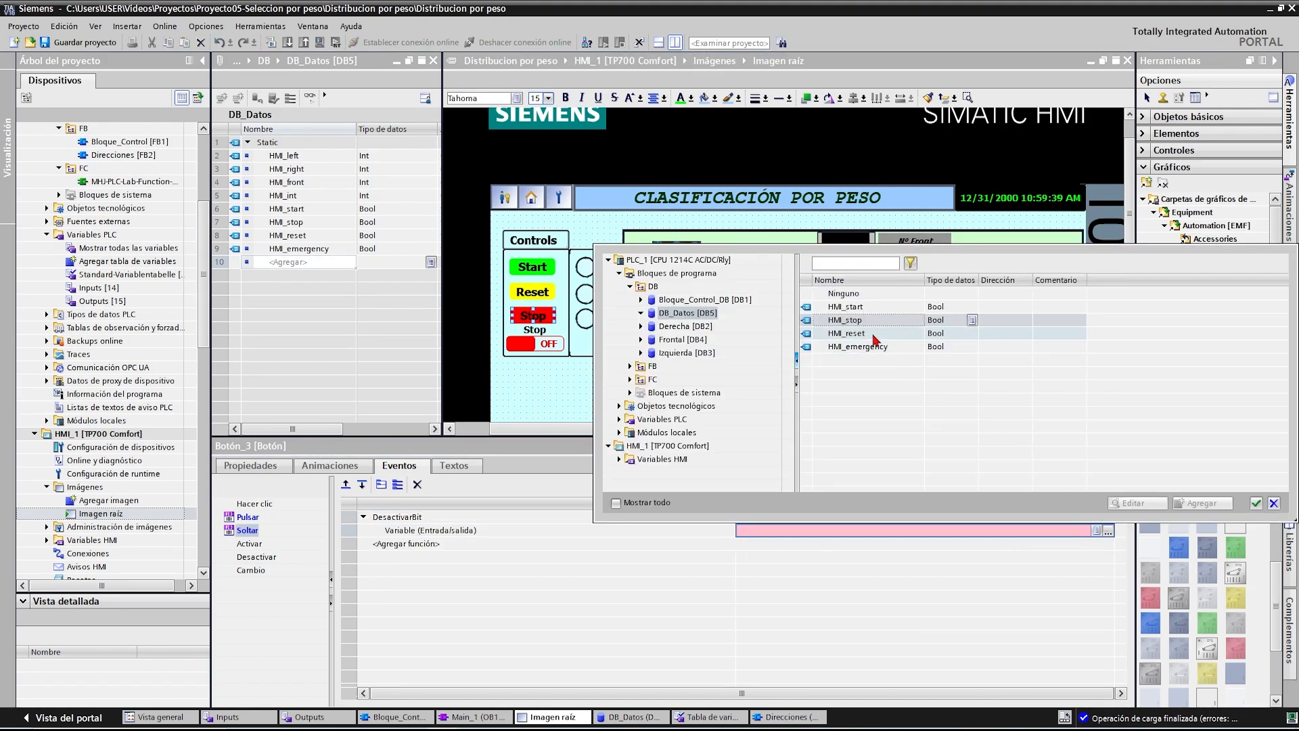
click(1255, 504)
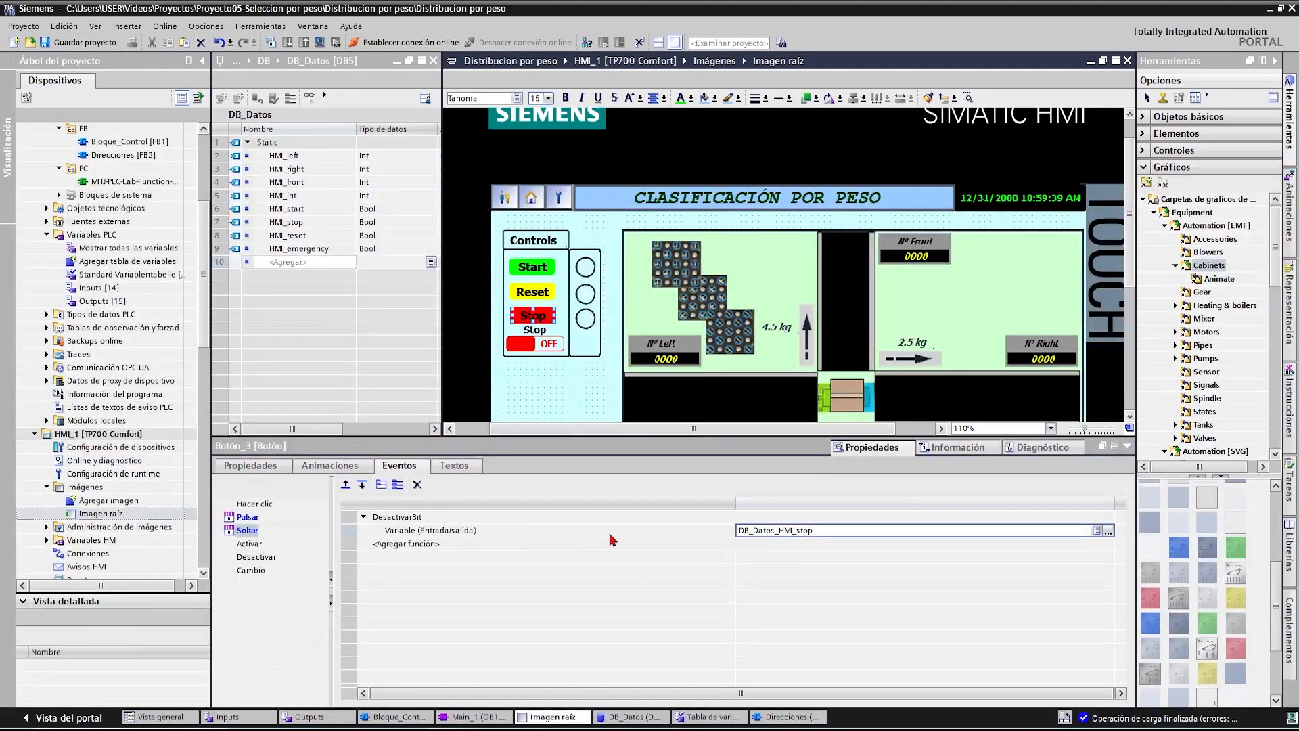
- Add an Apariencia animation to the circle beside the Stop button and link it to Stop light from Bloque_Control_DB [DB1]
click(585, 319)
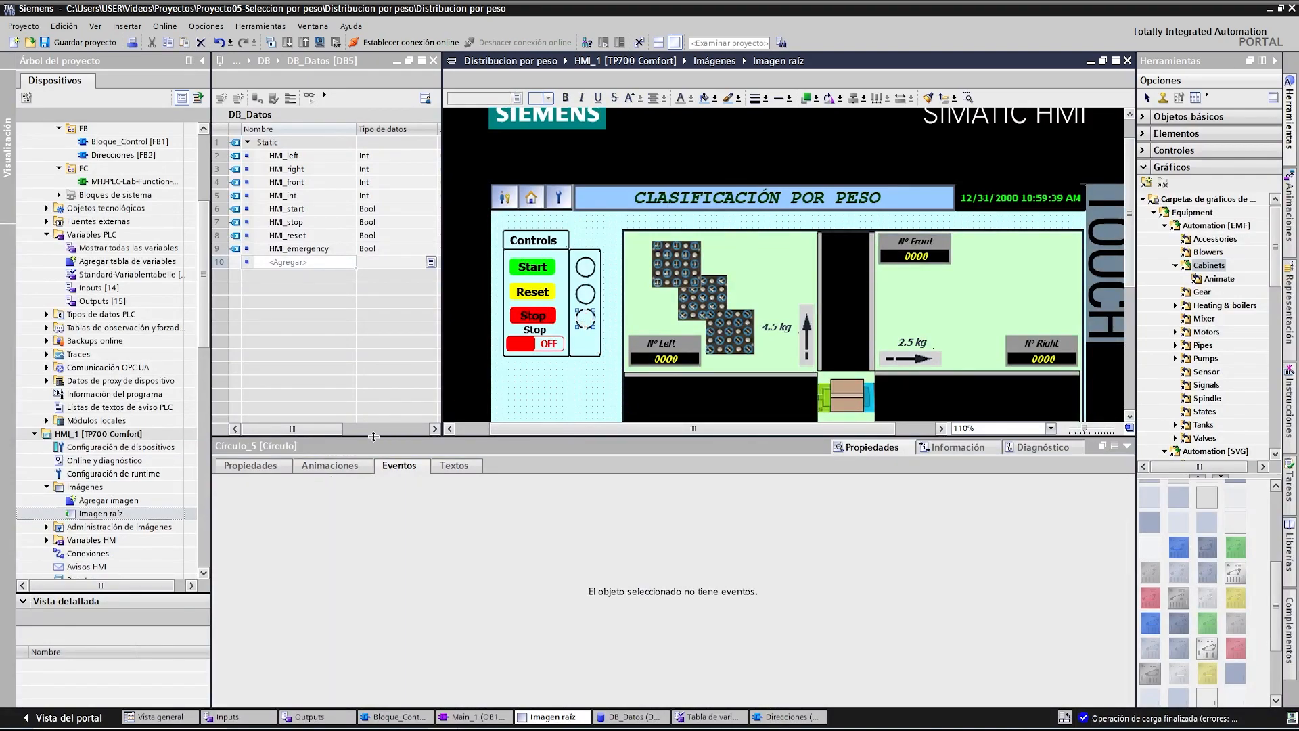
click(355, 467)
double_click(282, 530)
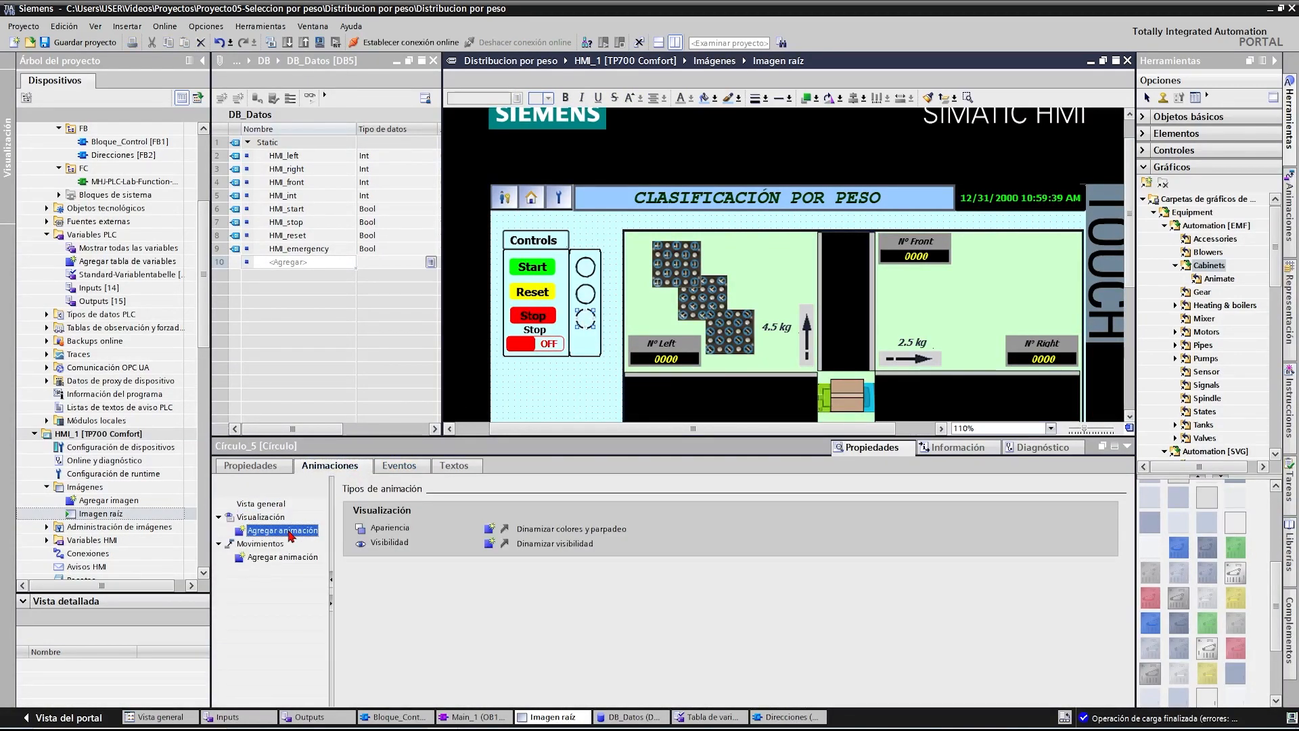
click(519, 335)
click(731, 431)
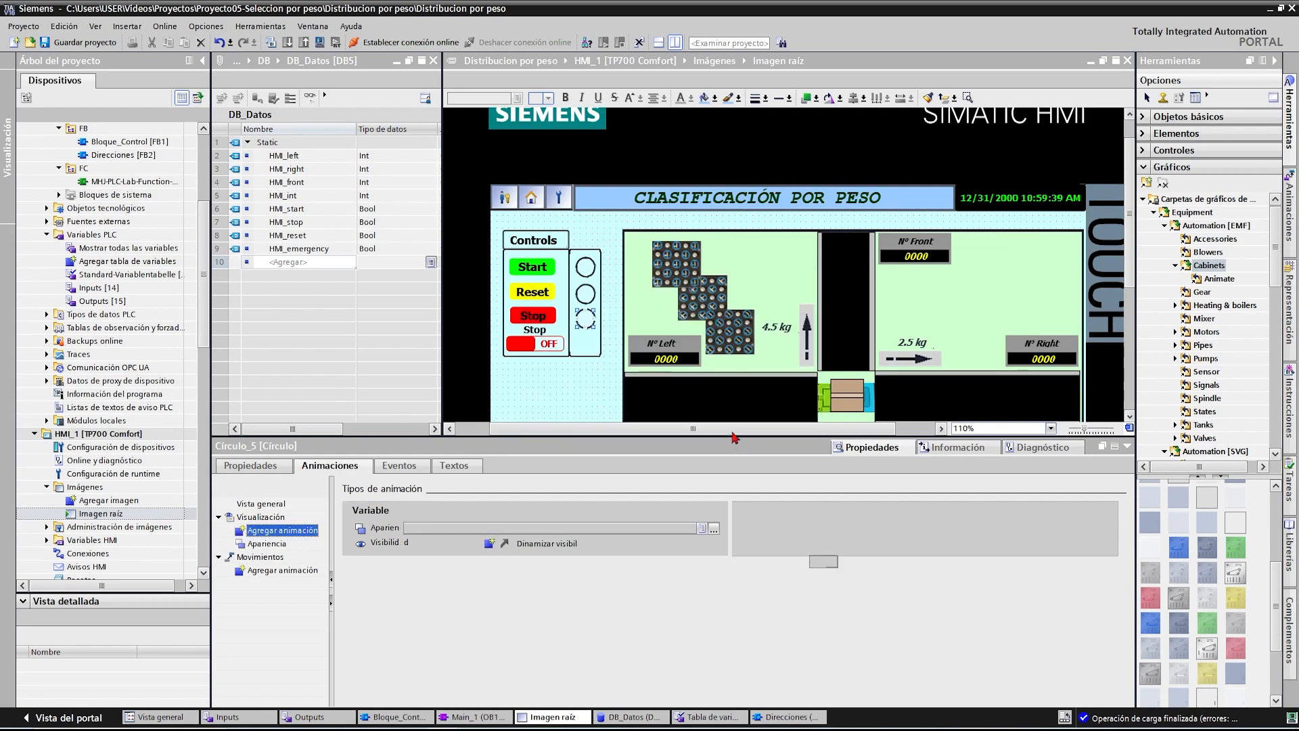
click(714, 529)
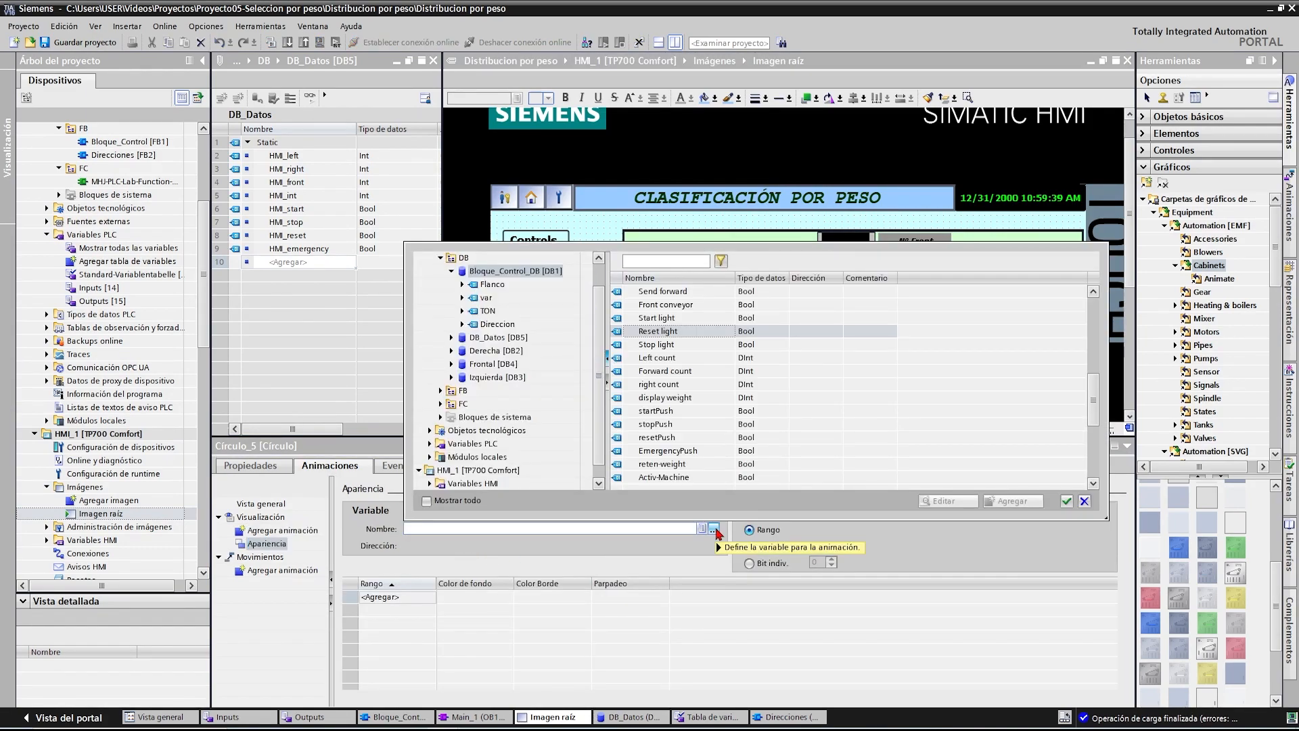
click(669, 345)
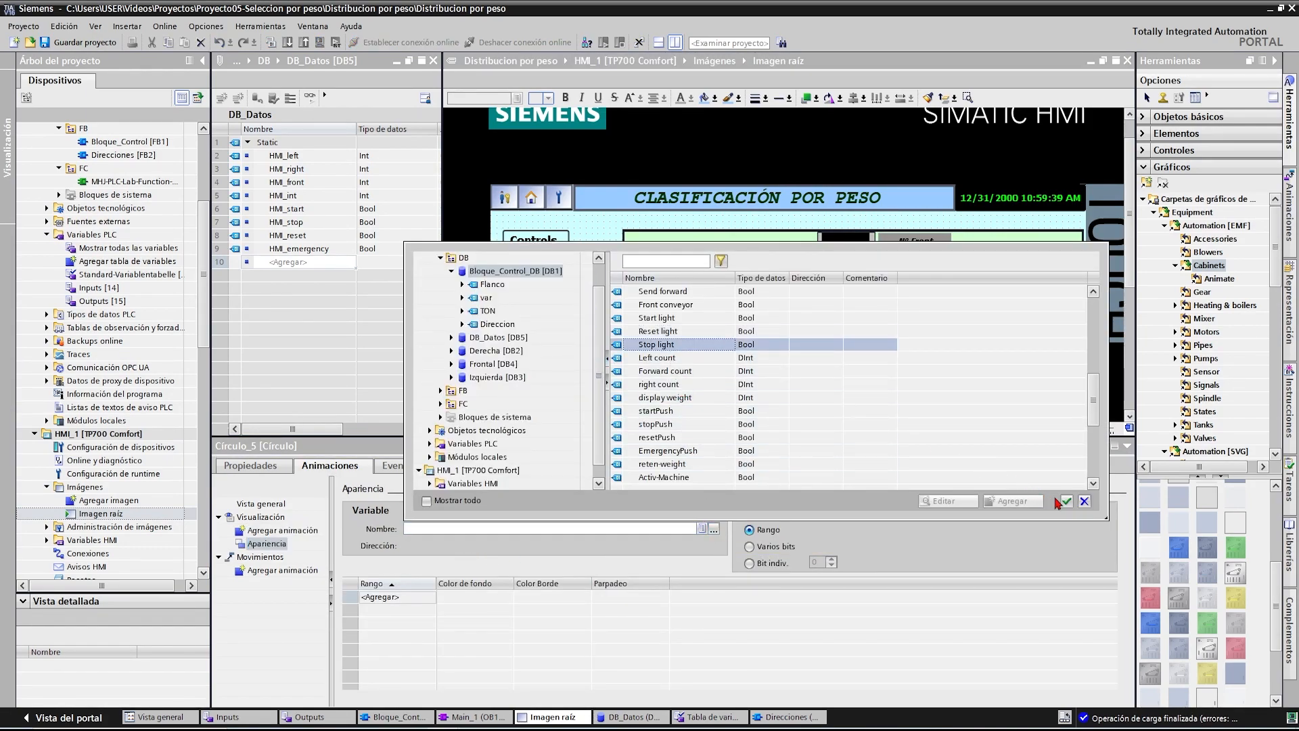
click(1066, 500)
- Add the ranges 0 and 1 to the Stop indicator's animation, giving range 1 a red background colour
click(431, 599)
click(427, 609)
click(506, 610)
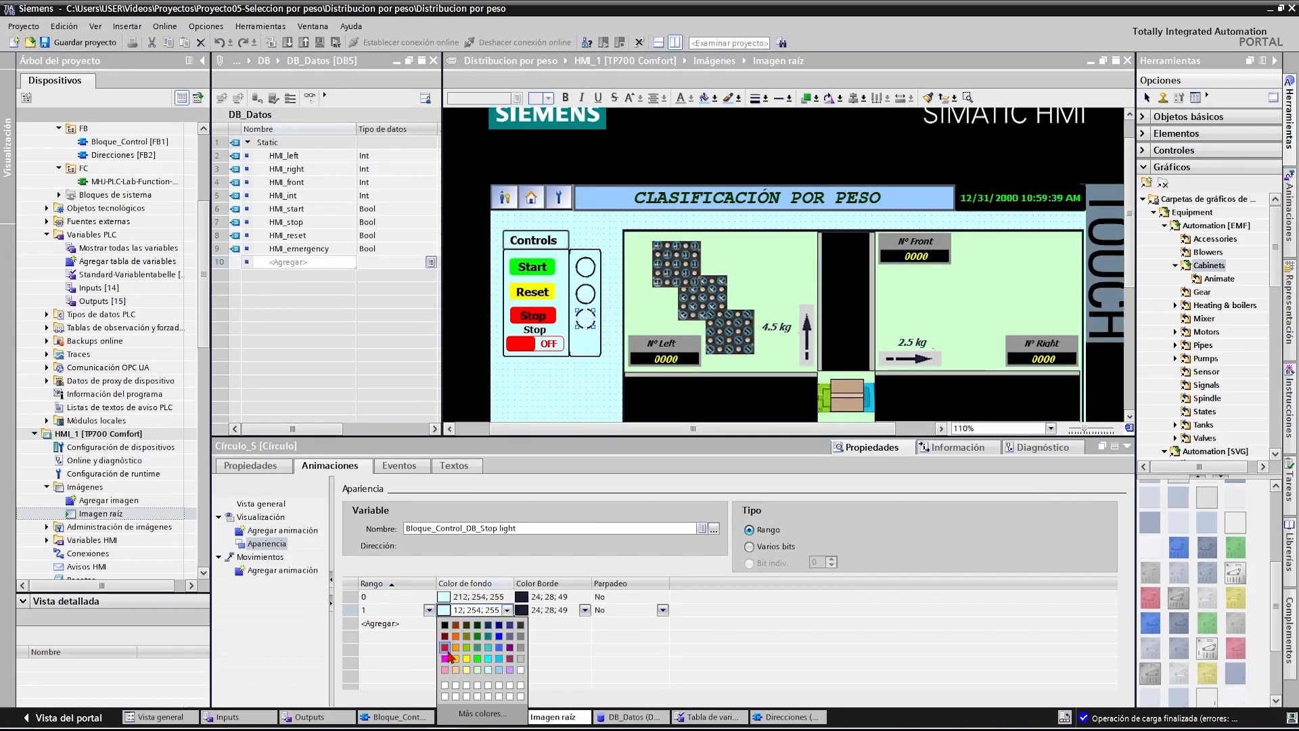
click(474, 641)
- Assign the variable HMI_emergency from DB_Datos [DB5] to the OFF switch below the Stop button
click(536, 342)
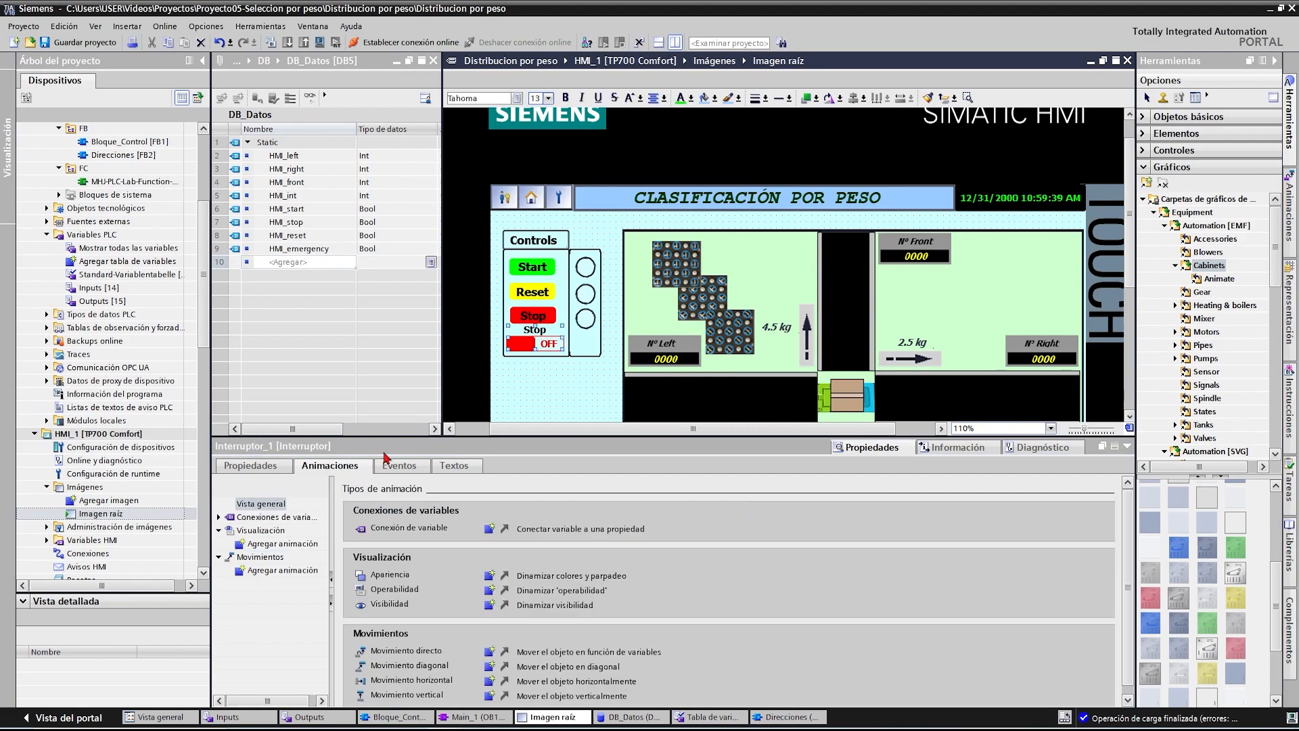
click(258, 465)
click(241, 504)
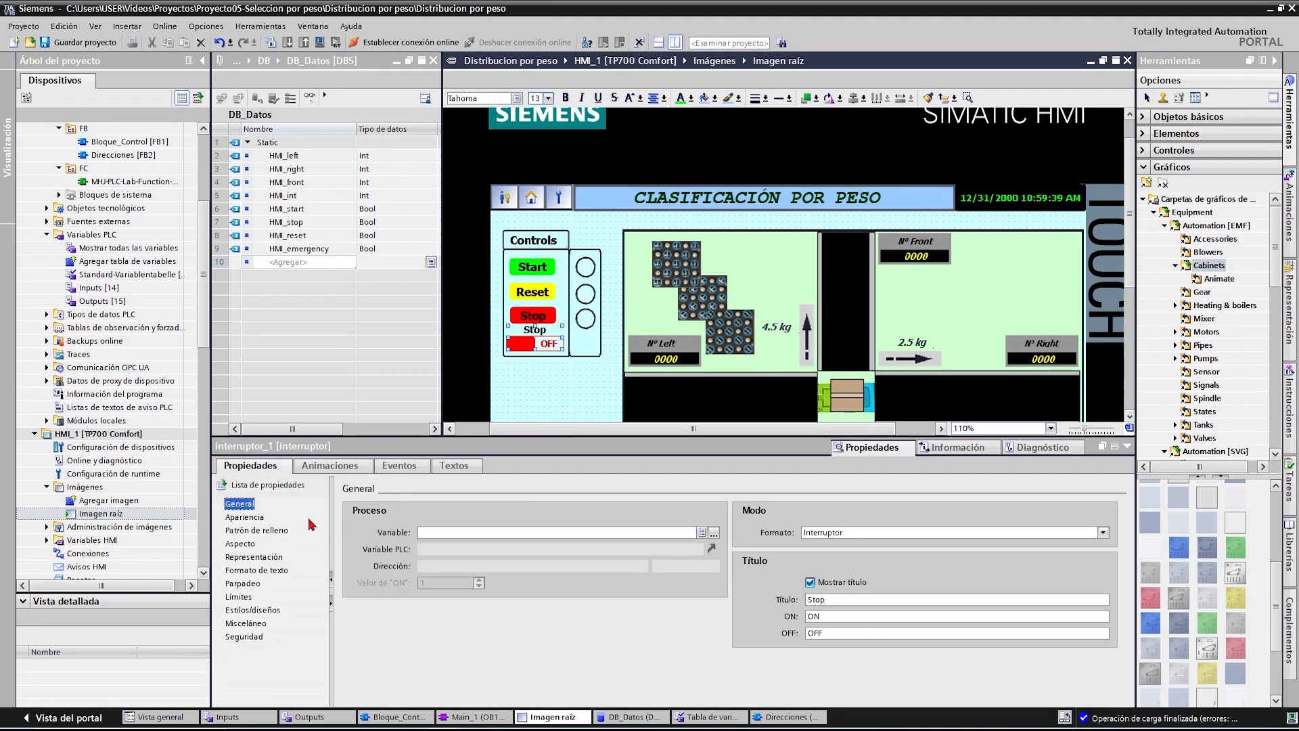
click(714, 533)
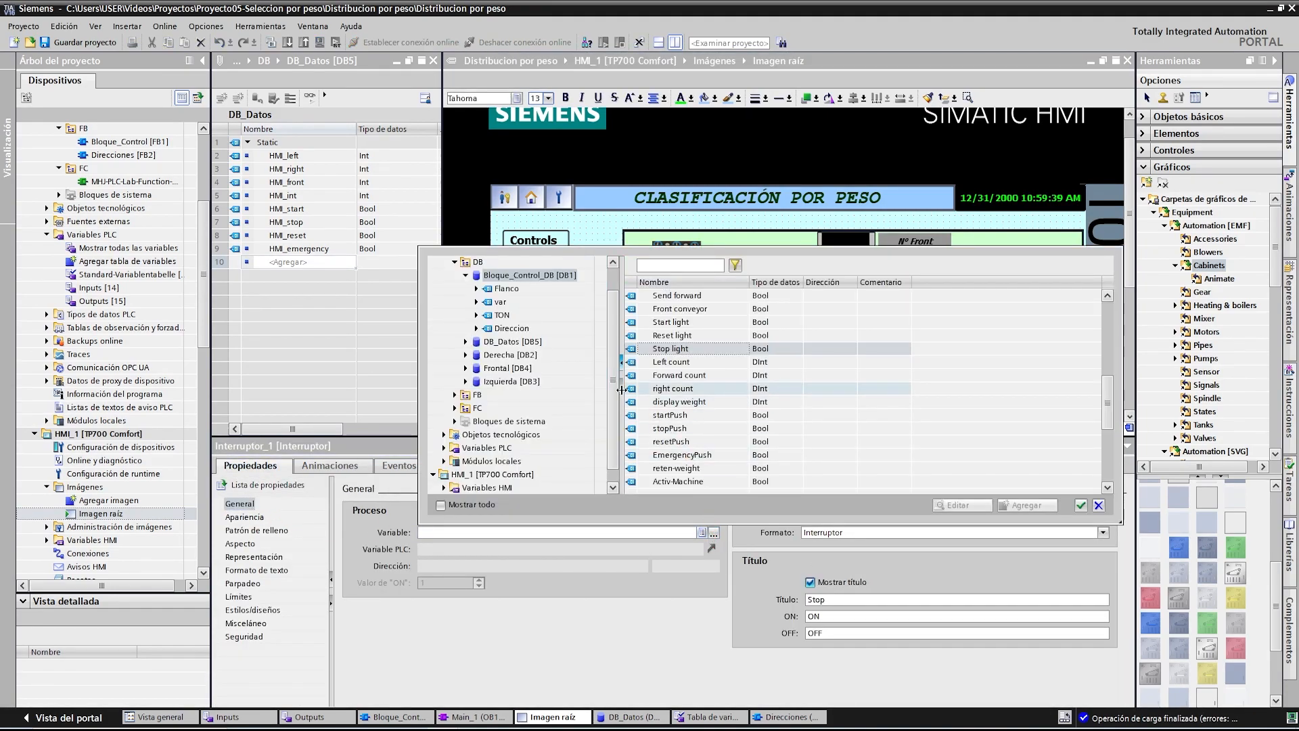
click(510, 341)
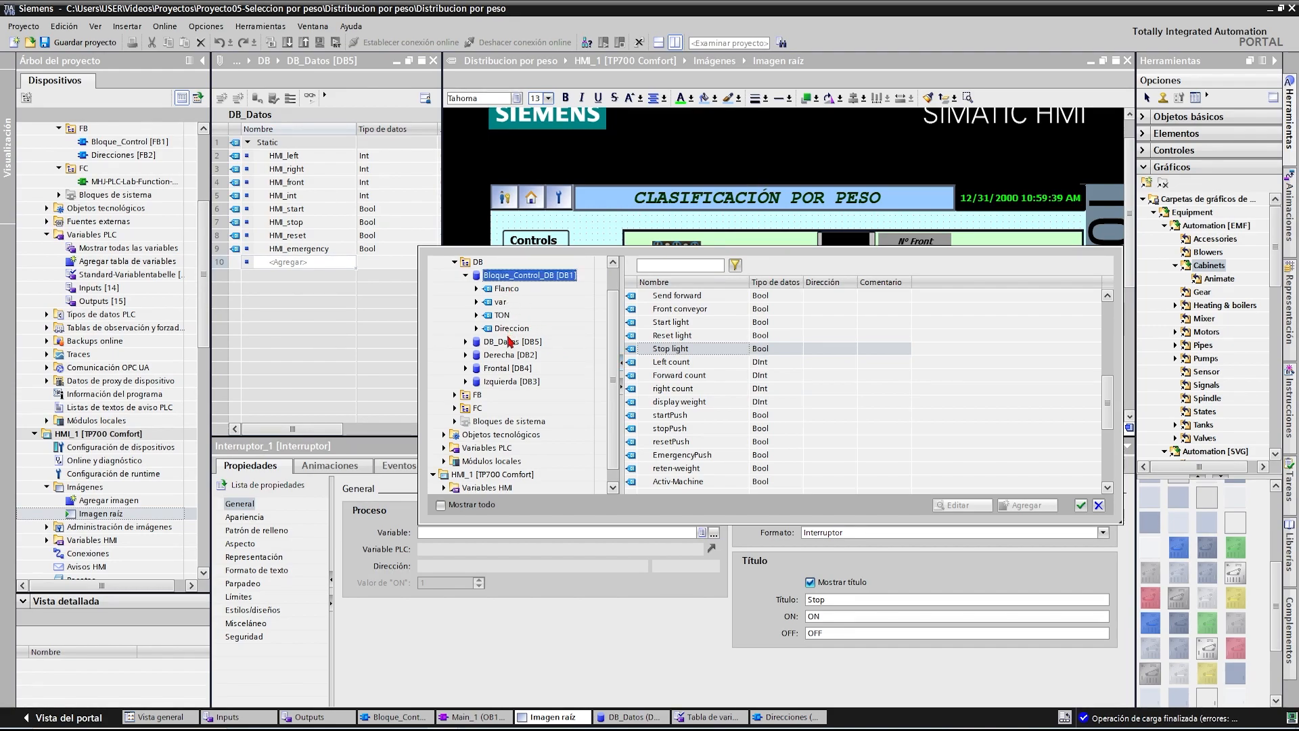
click(702, 403)
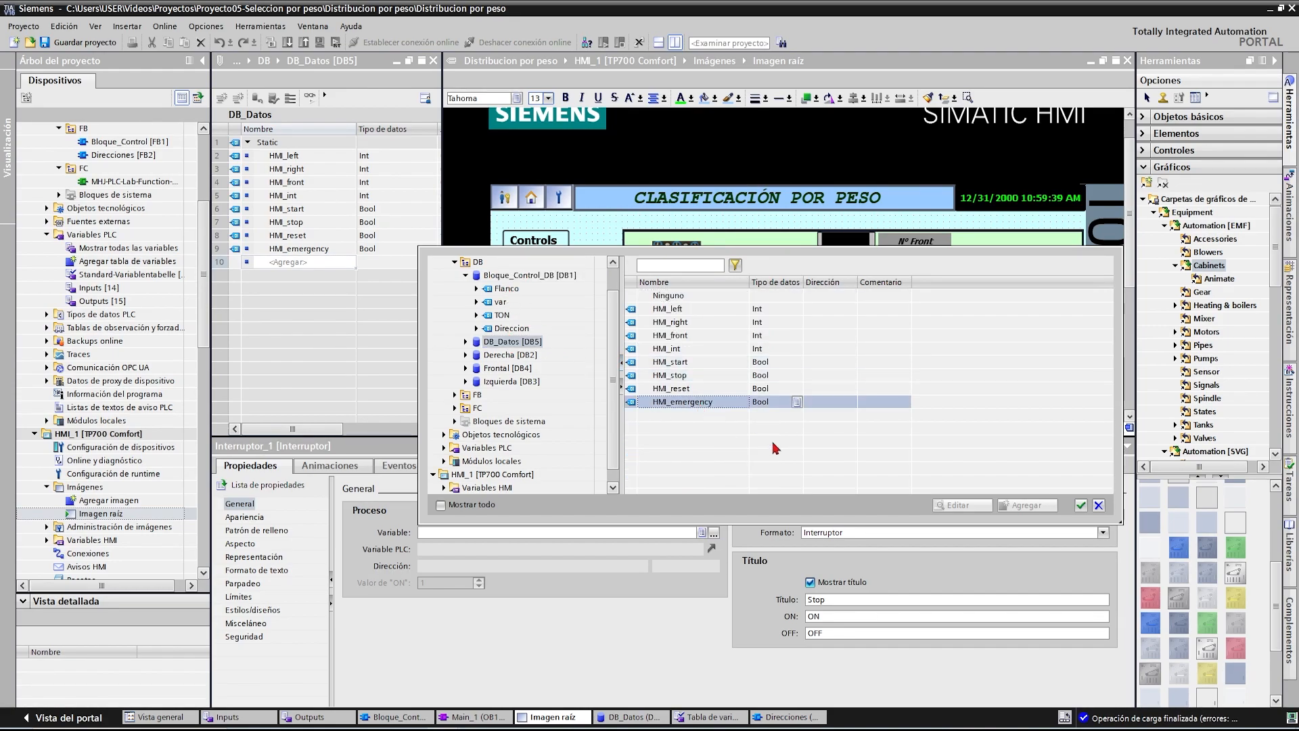
click(1080, 505)
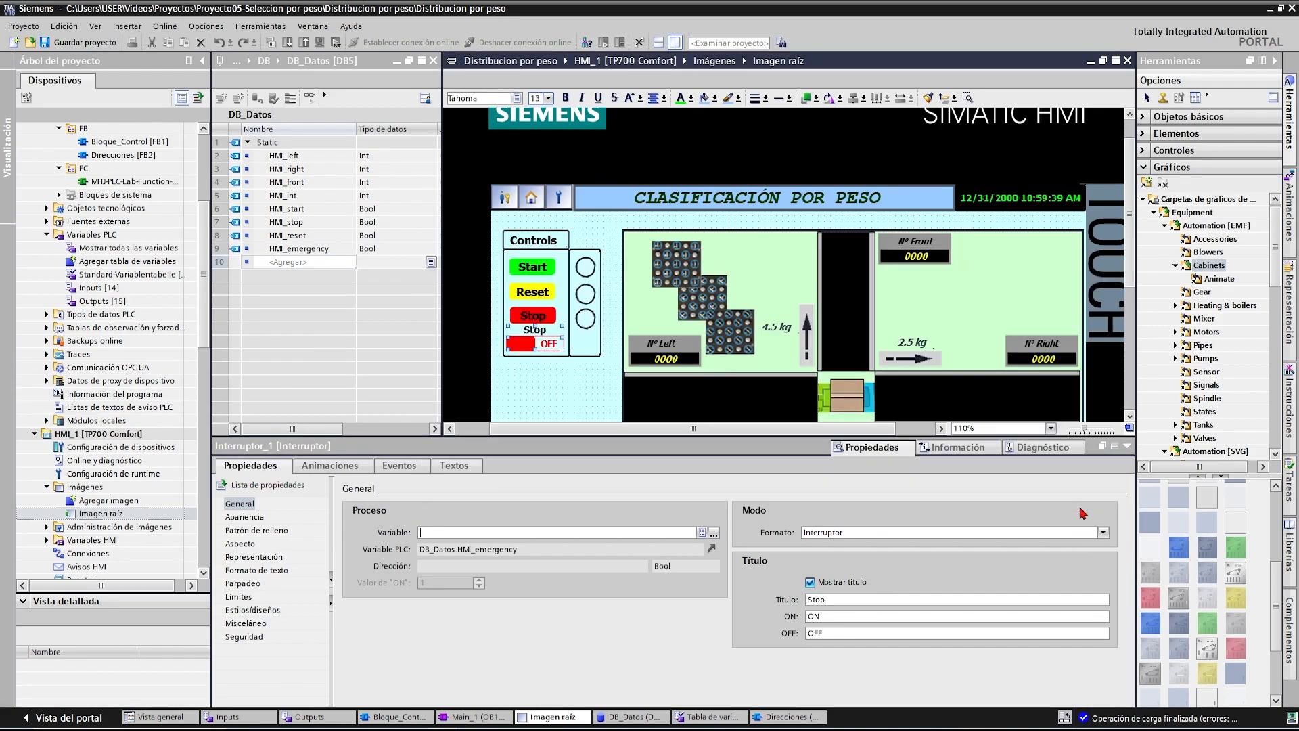
- Load all of PLC_1's software to the device, stopping all modules for the load and starting the module once it finishes
click(578, 414)
drag(594, 437, 595, 610)
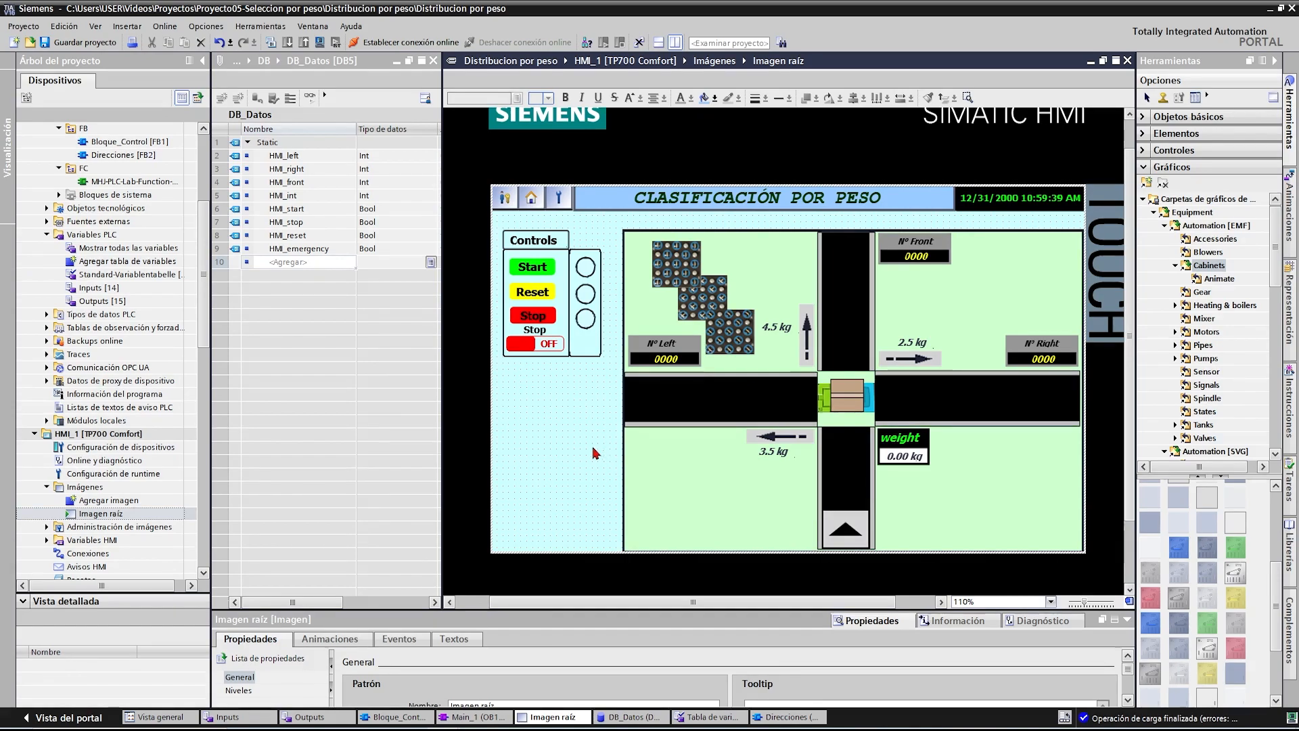
click(153, 289)
scroll(152, 290, up, 5)
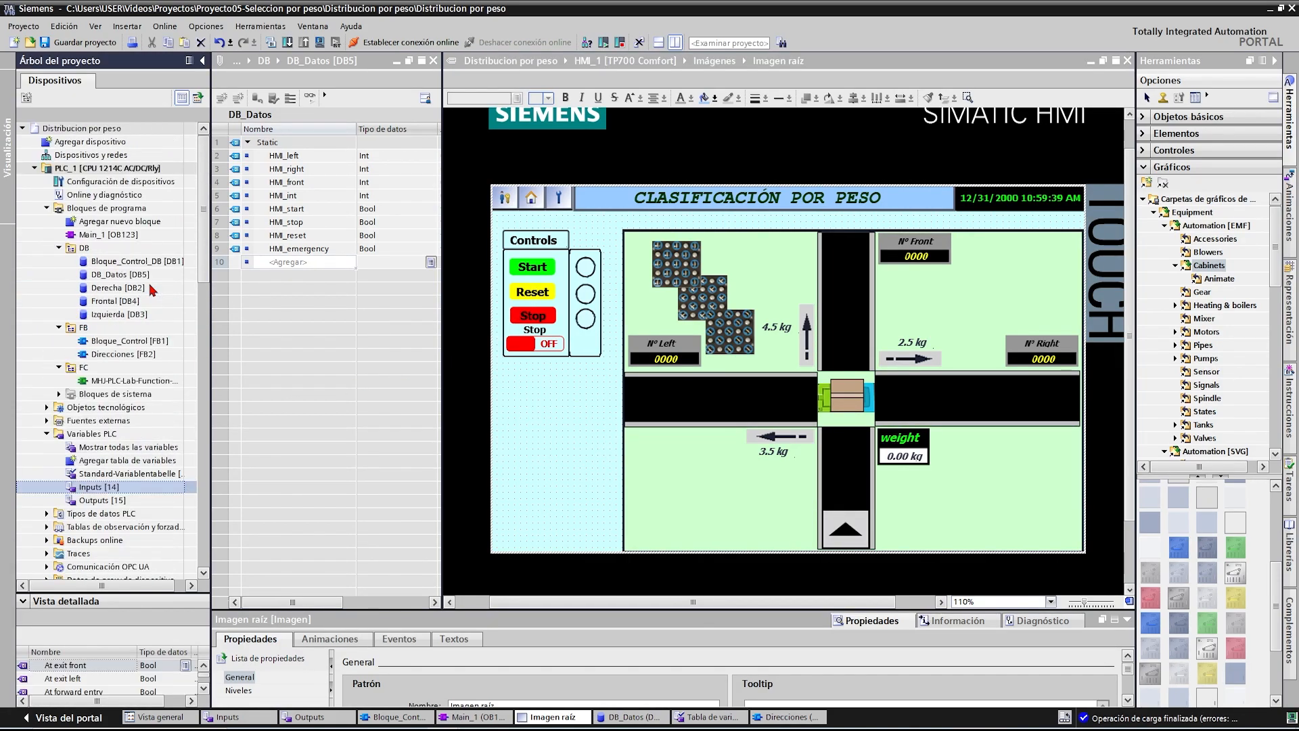
right_click(110, 171)
mouse_move(223, 356)
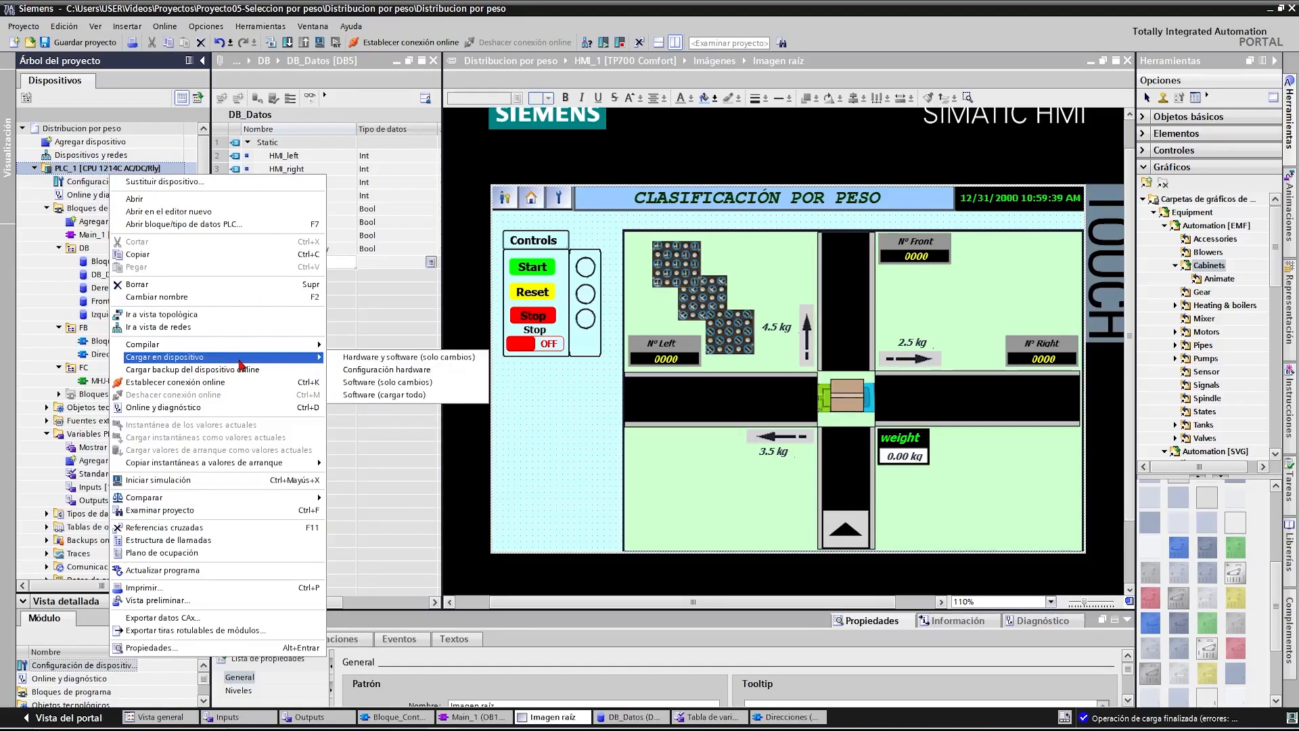
click(405, 395)
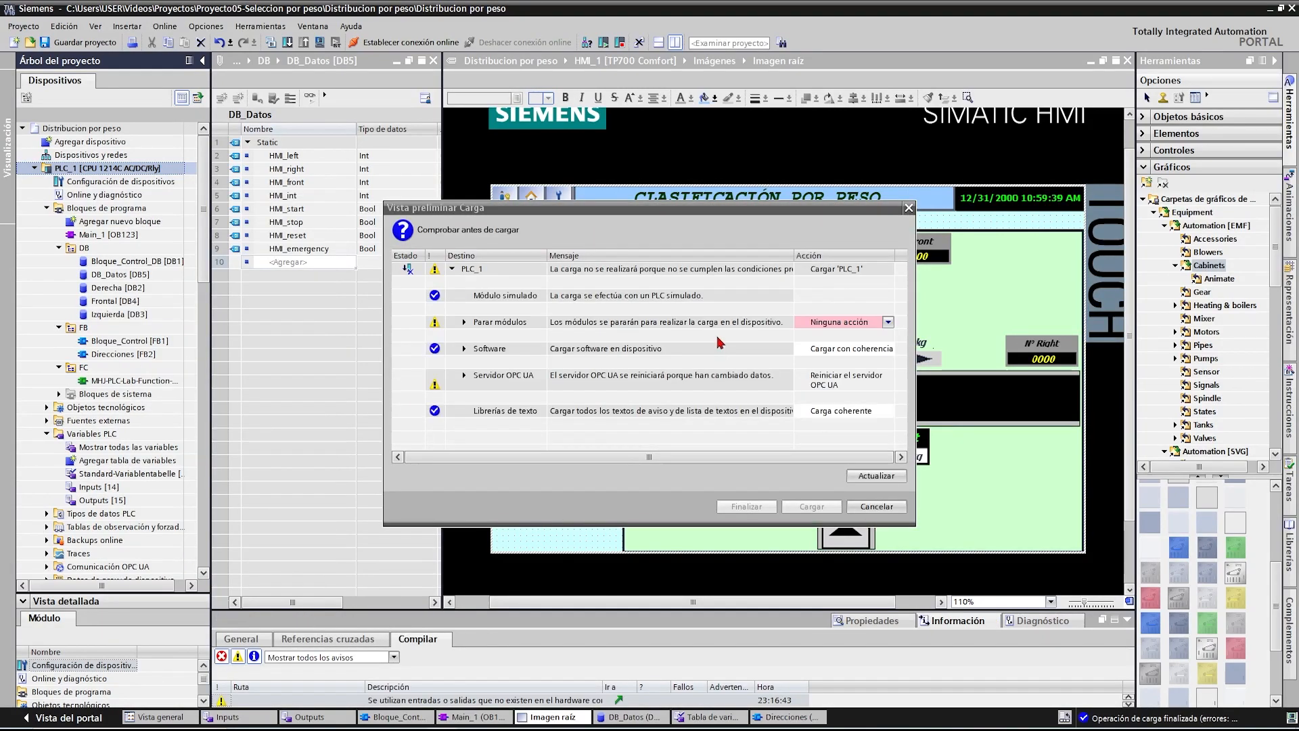
click(870, 324)
click(842, 345)
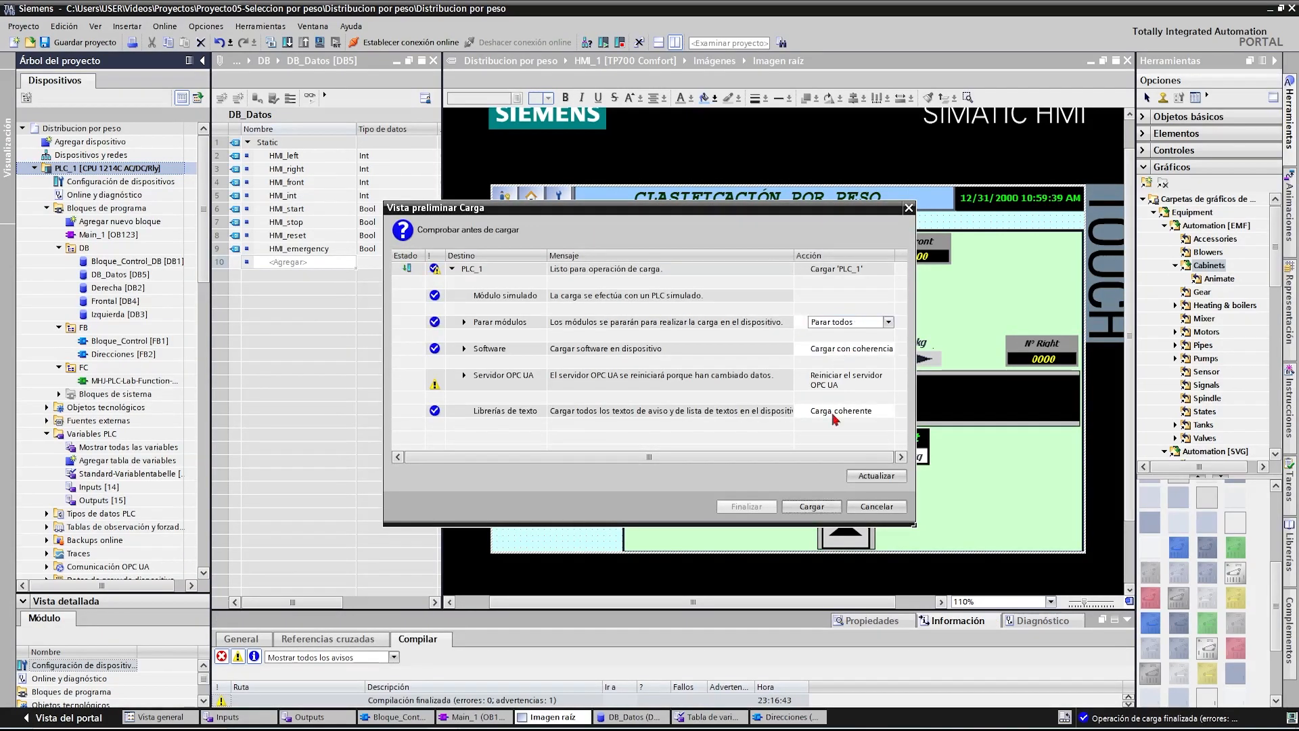
click(811, 507)
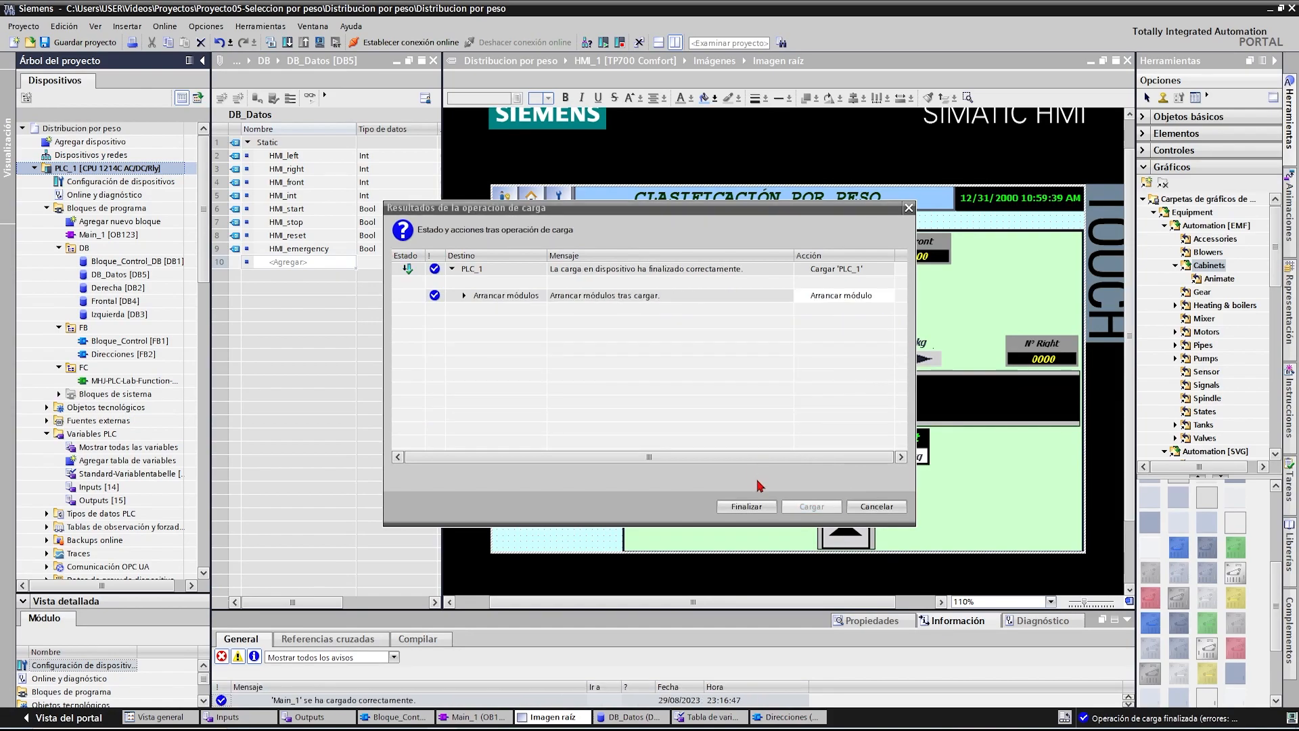
click(747, 506)
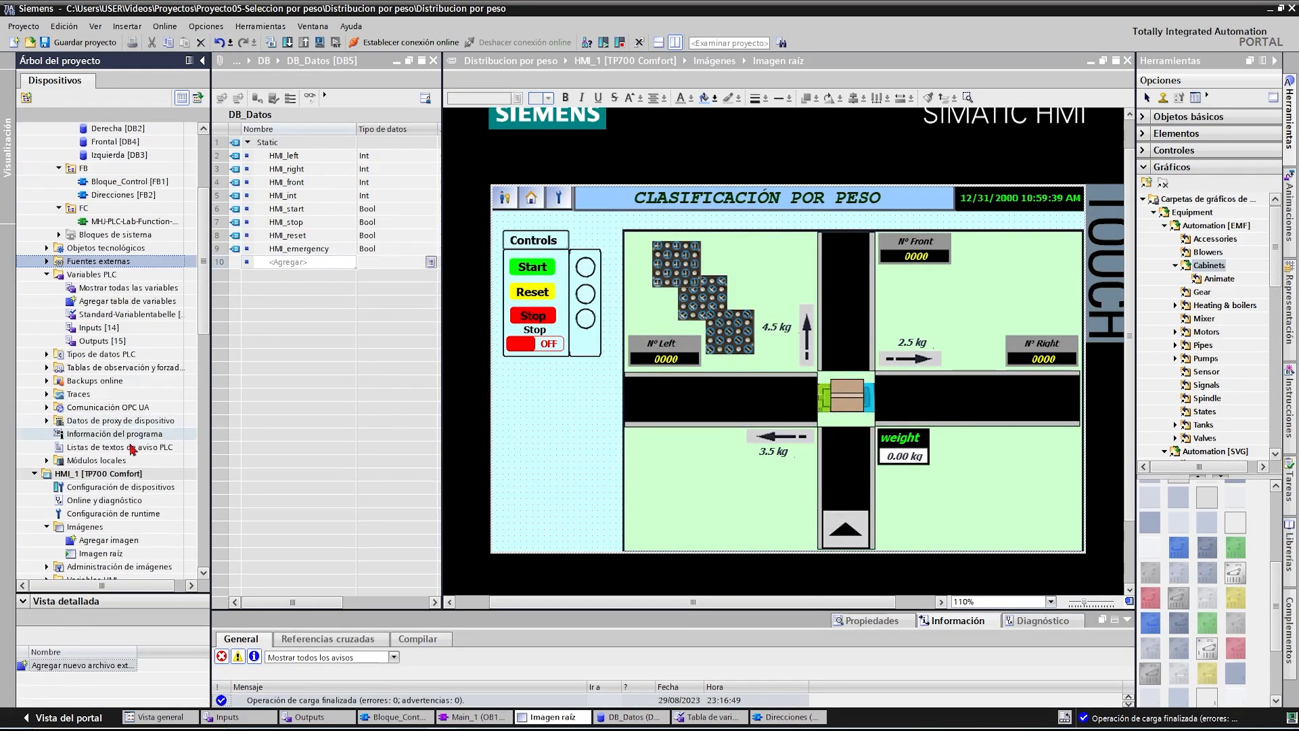
- Start the runtime simulation of HMI_1 and restore the project window from full screen to a smaller size
click(319, 42)
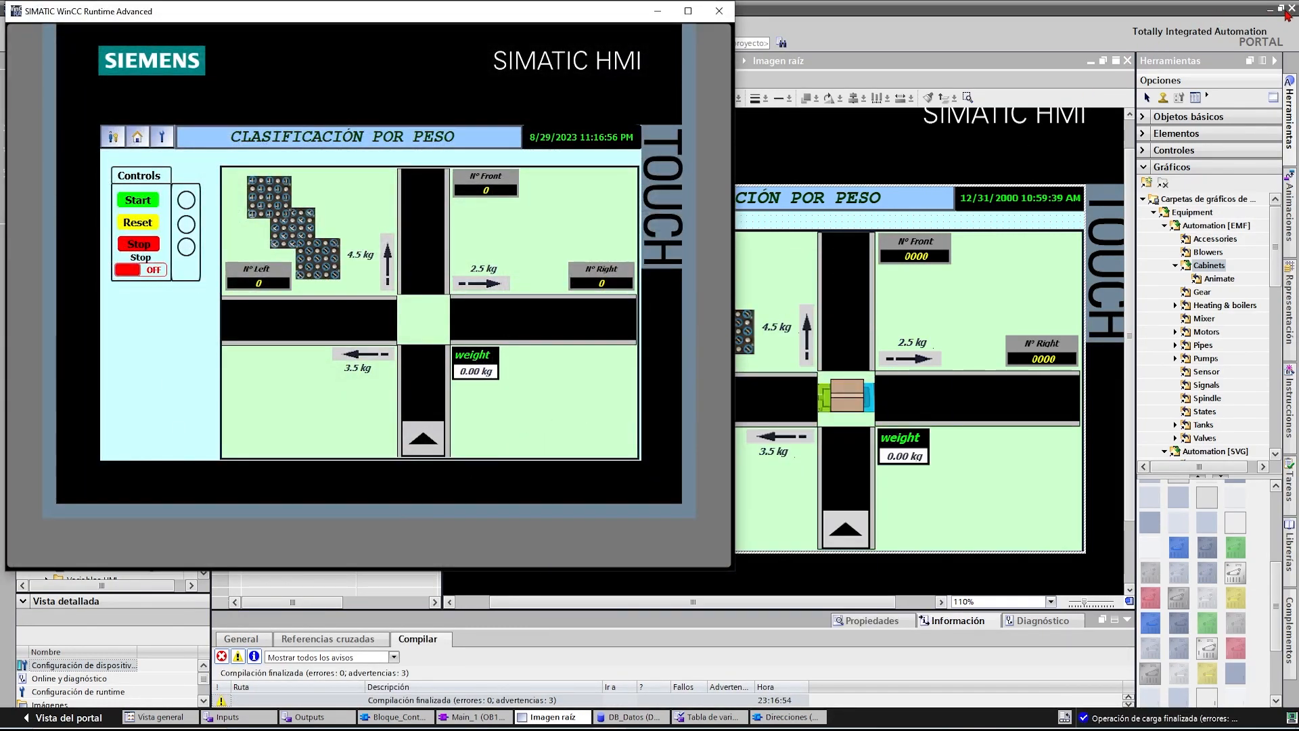
click(1280, 9)
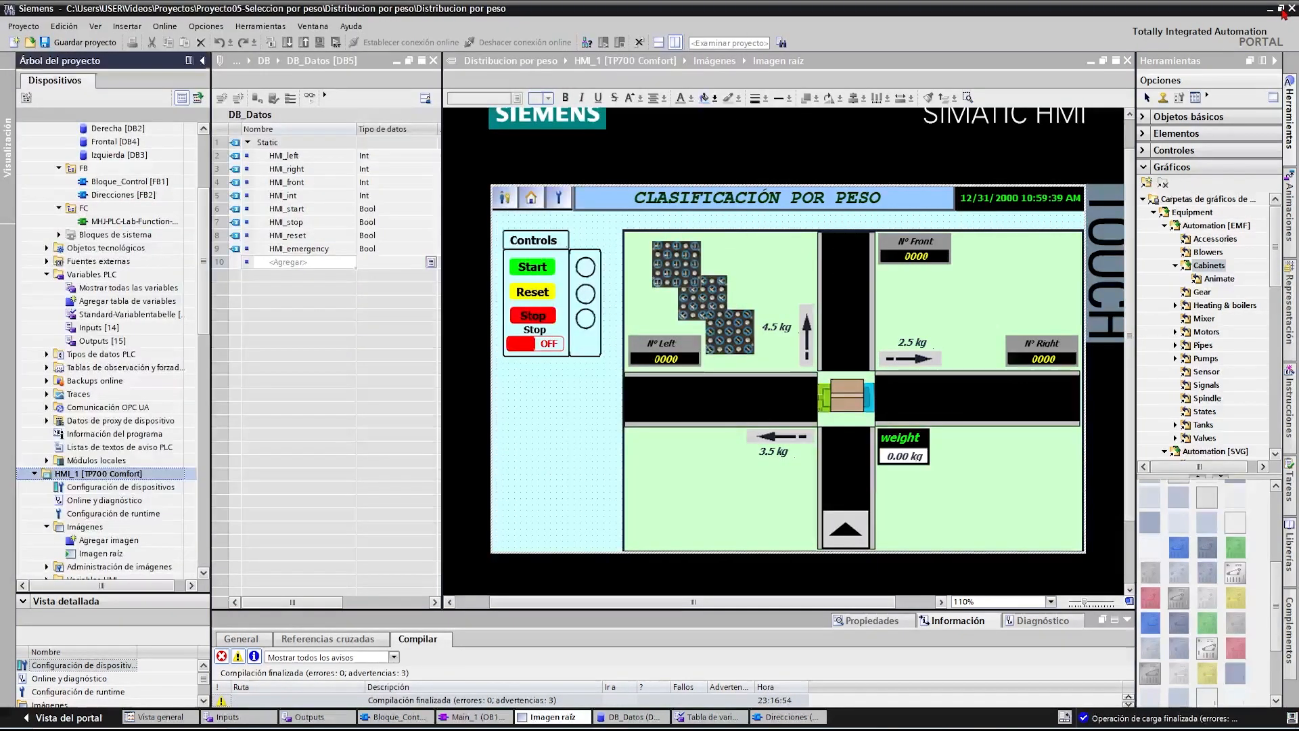
click(588, 729)
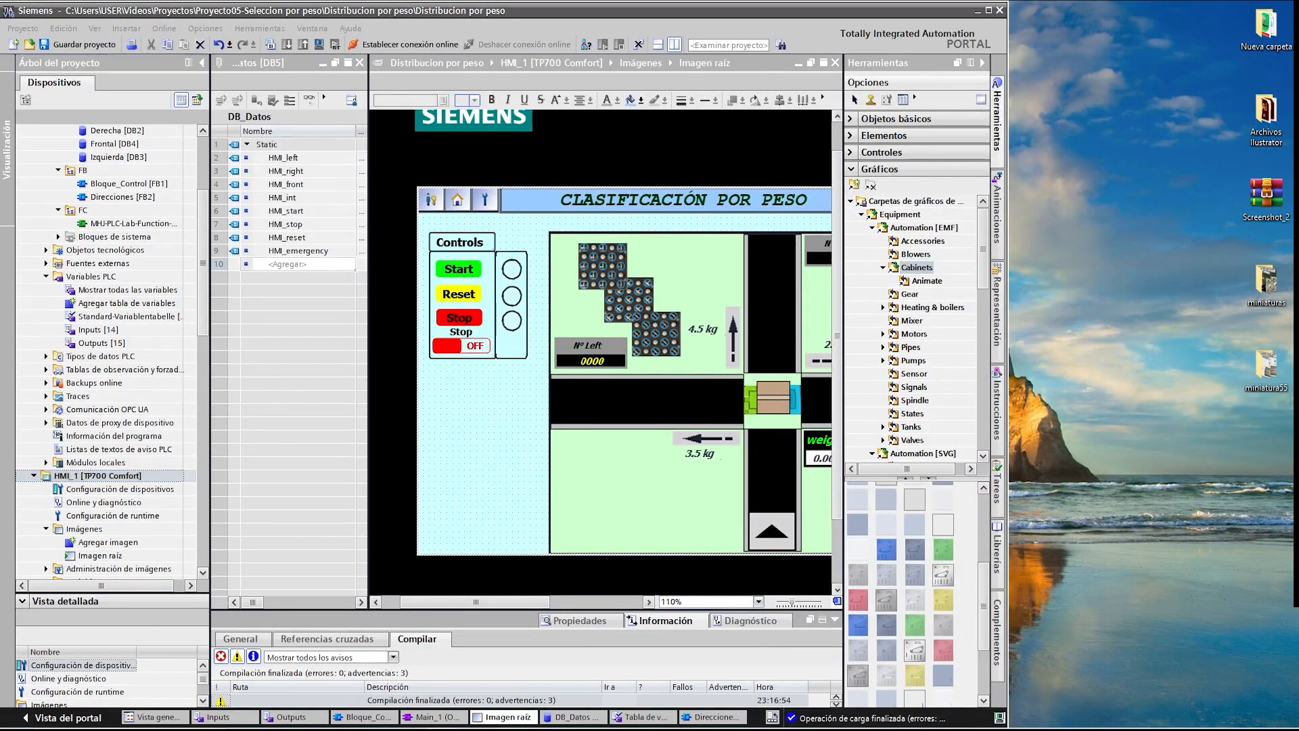
- Bring up the WinCC Runtime HMI window and place it beside the Factory I/O scene showing the whole conveyor line
click(631, 729)
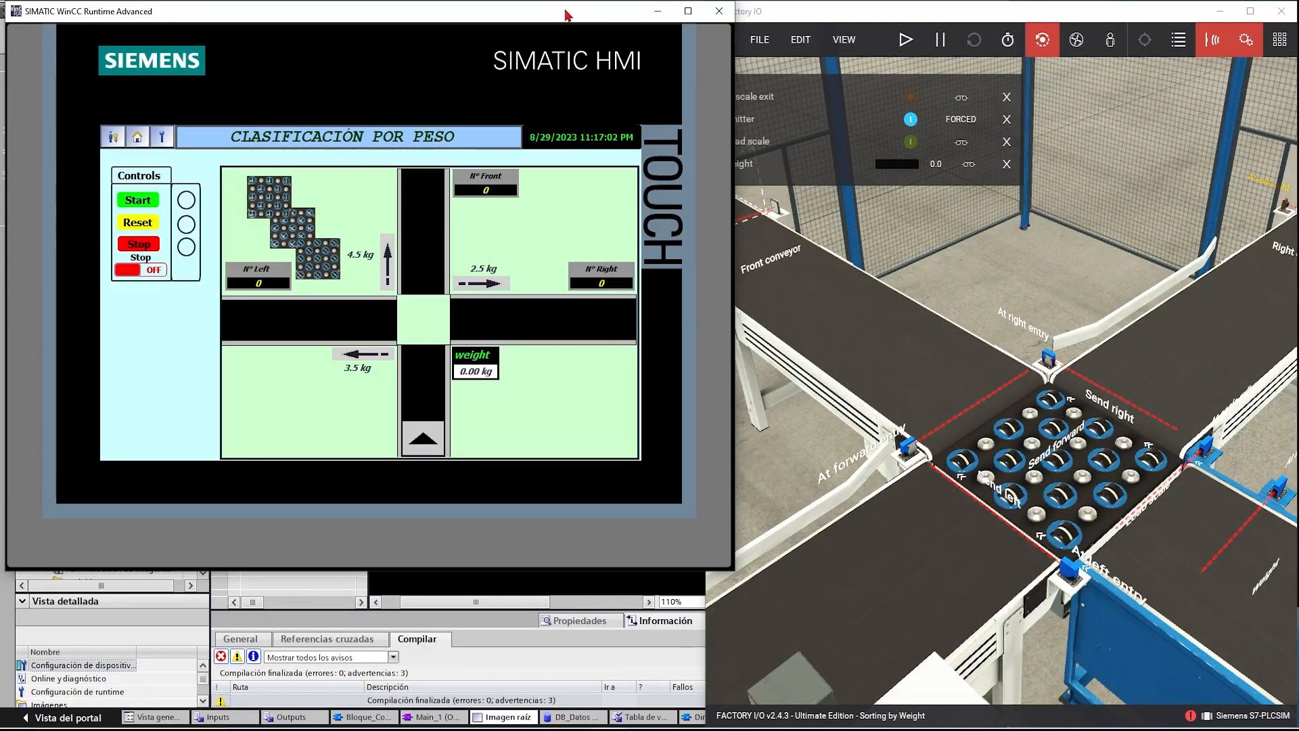
drag(567, 13, 483, 56)
click(1071, 279)
scroll(1042, 270, down, 5)
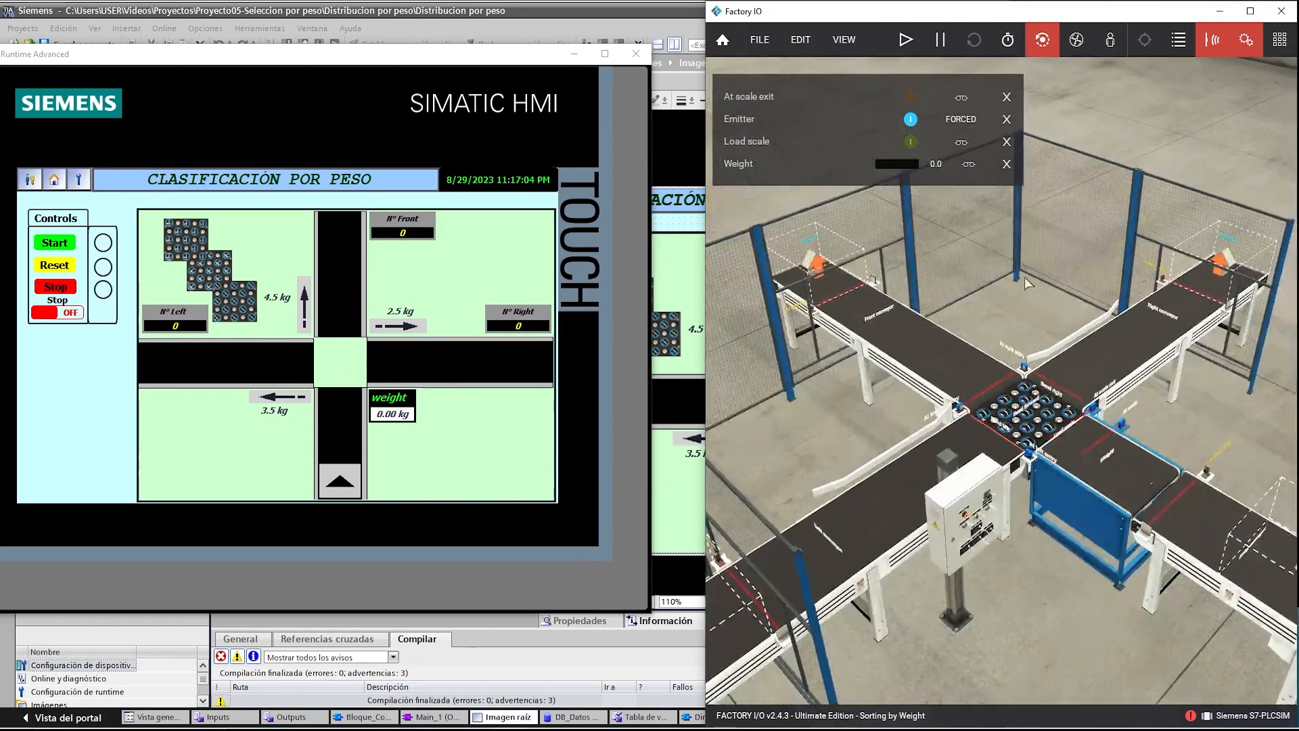
scroll(1024, 283, down, 5)
drag(1024, 283, 1036, 526)
scroll(1029, 484, up, 3)
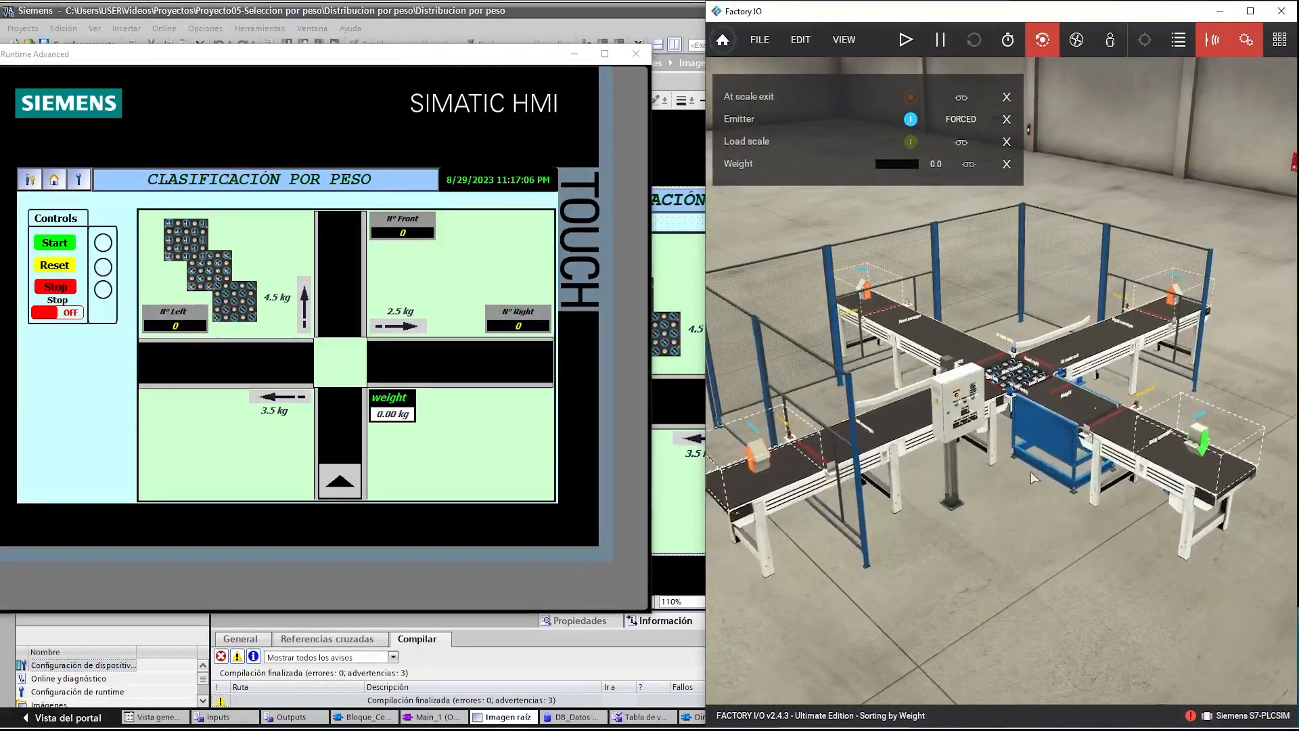
- Connect the Factory I/O scene to the PLC through the Siemens S7-PLCSIM driver and return to the scene
click(760, 40)
click(792, 175)
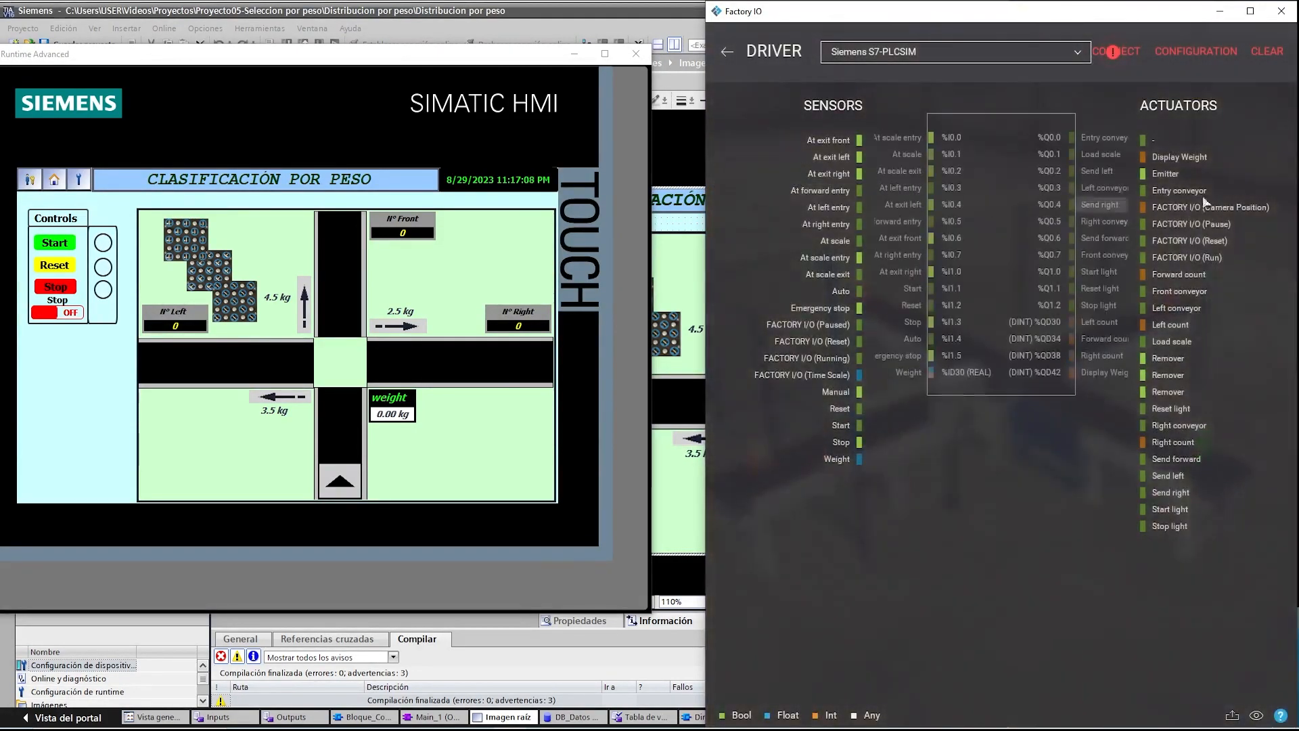
click(725, 52)
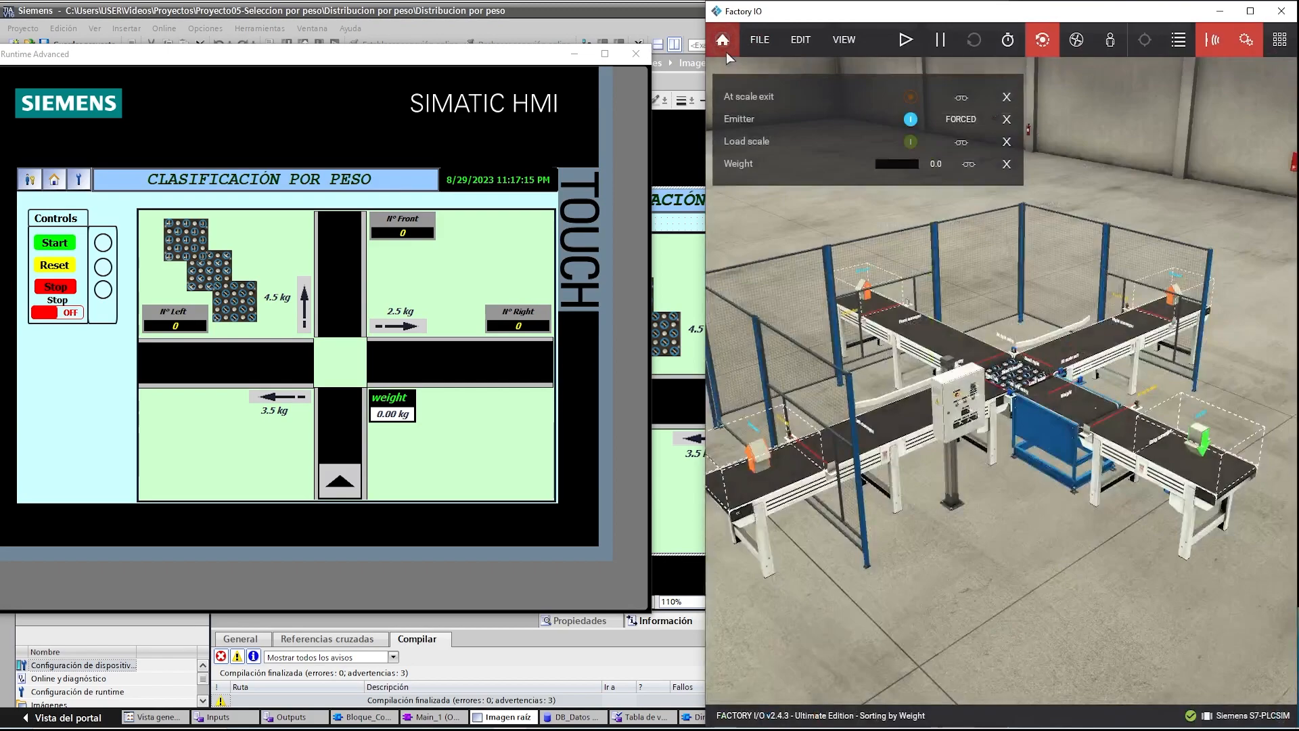
- Run the Factory I/O scene with the Emitter's forcing released, and start the sorting line from the HMI
drag(894, 255, 944, 322)
scroll(947, 327, up, 3)
click(915, 33)
scroll(961, 486, down, 3)
drag(961, 485, 914, 525)
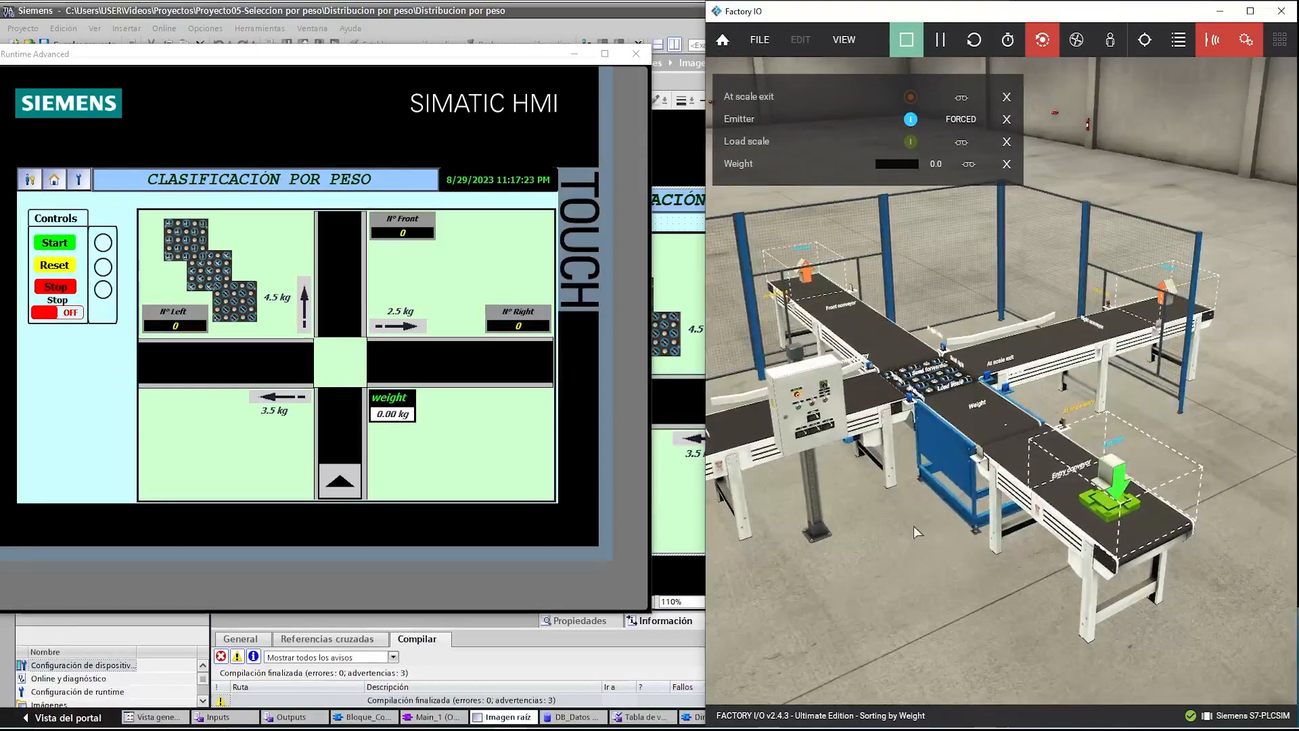
click(964, 121)
drag(993, 421, 1001, 374)
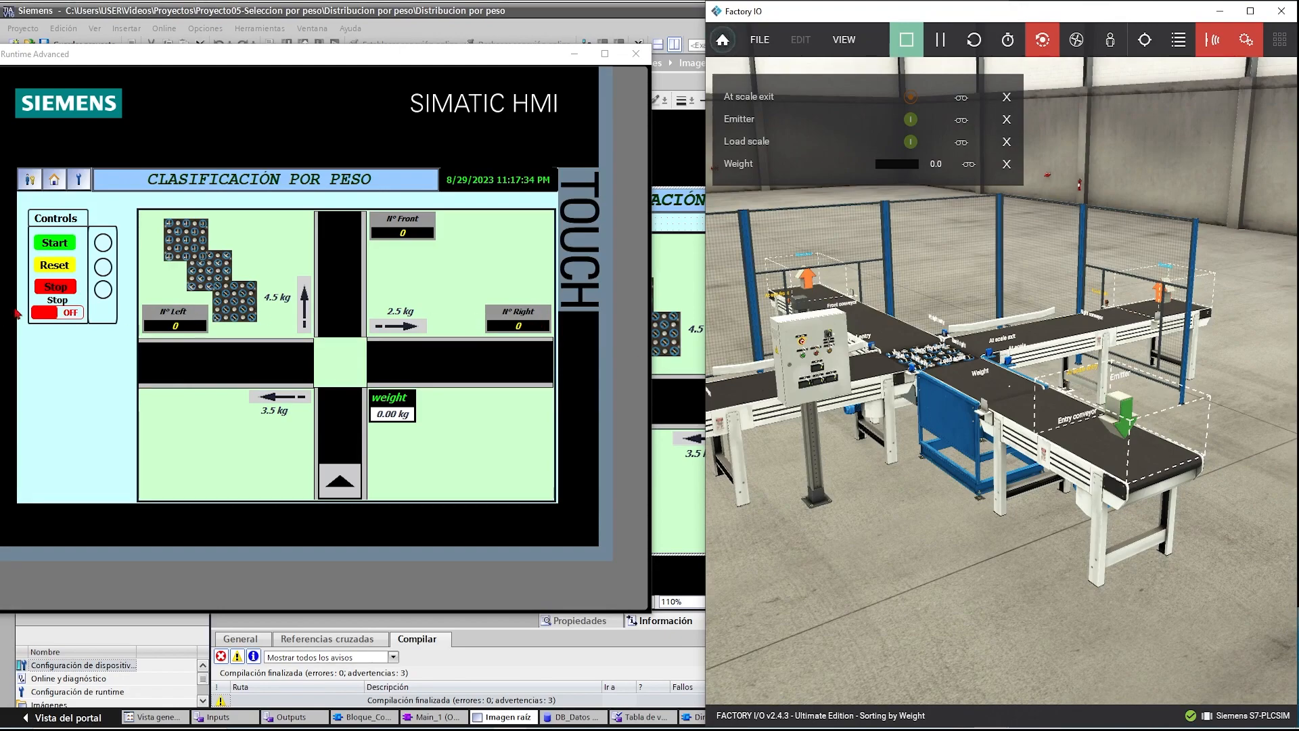
click(56, 248)
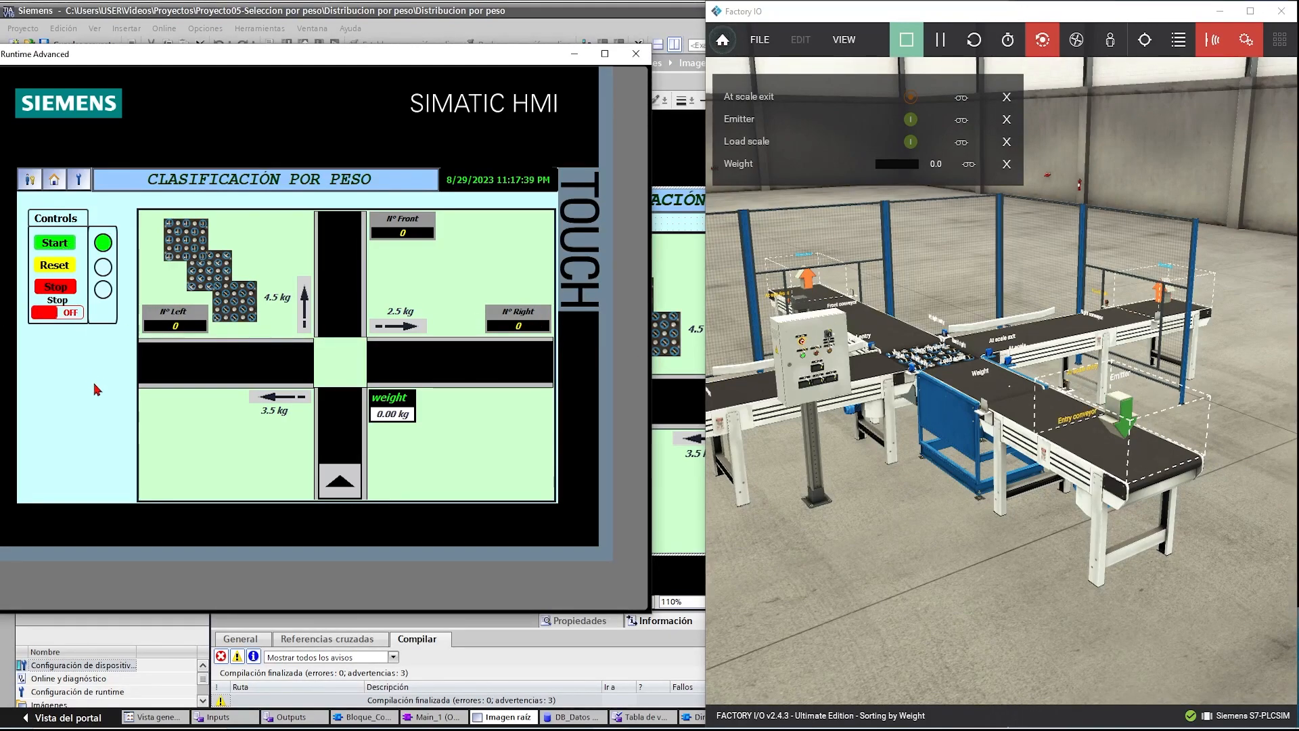
- Go online with PLC_1 in TIA Portal and monitor the Main_1 [OB123] block
drag(447, 59, 971, 135)
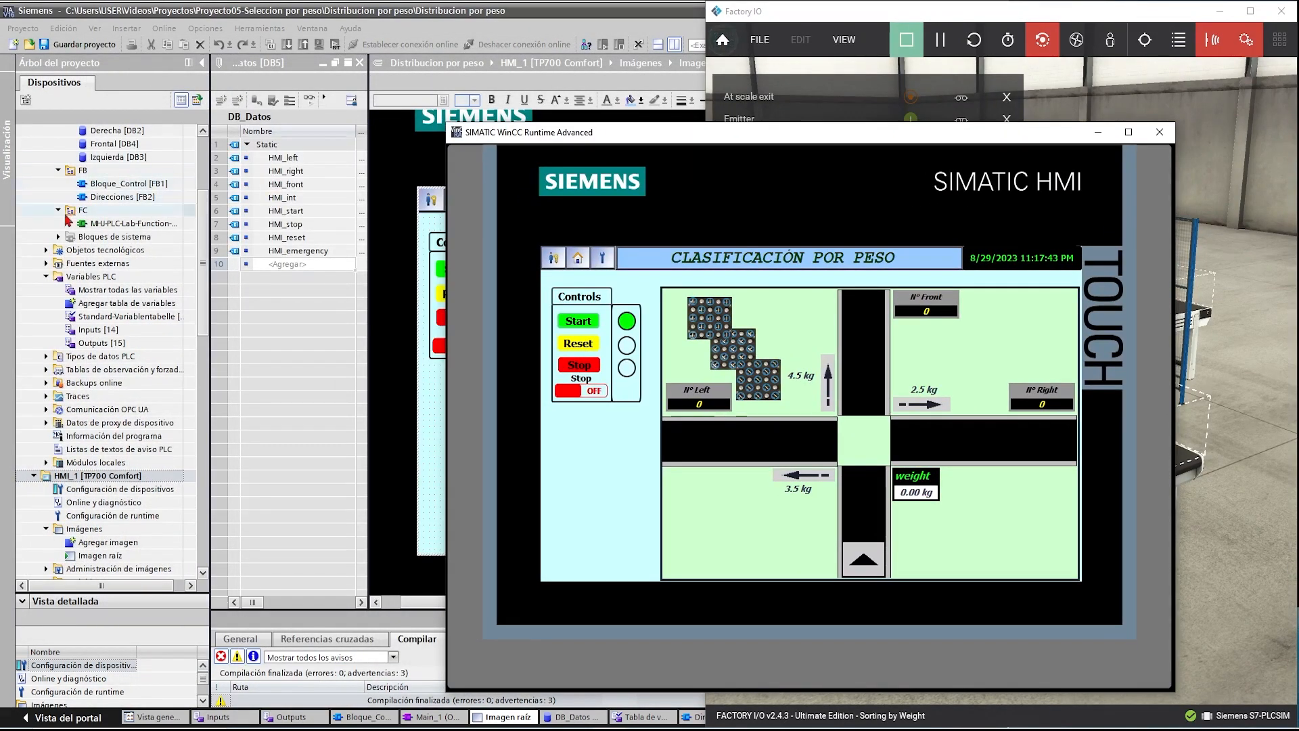
click(111, 275)
scroll(142, 290, up, 4)
click(406, 44)
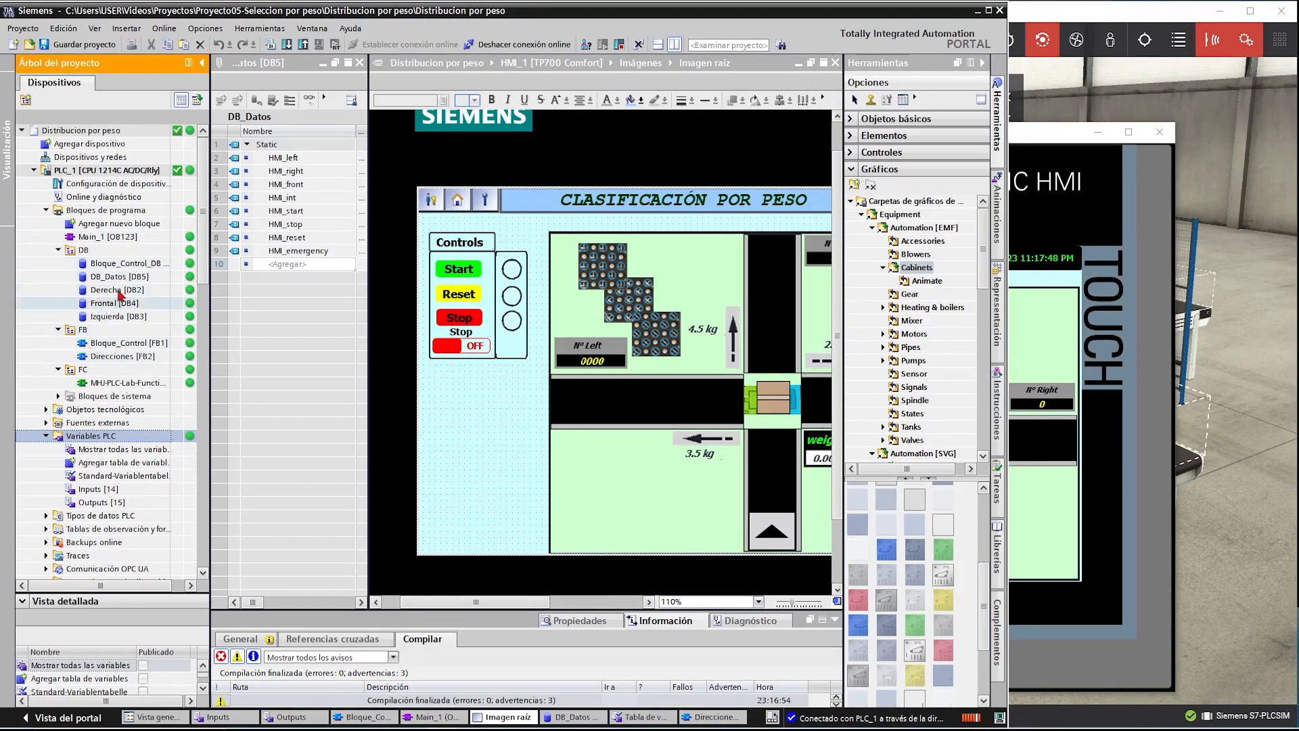
double_click(106, 236)
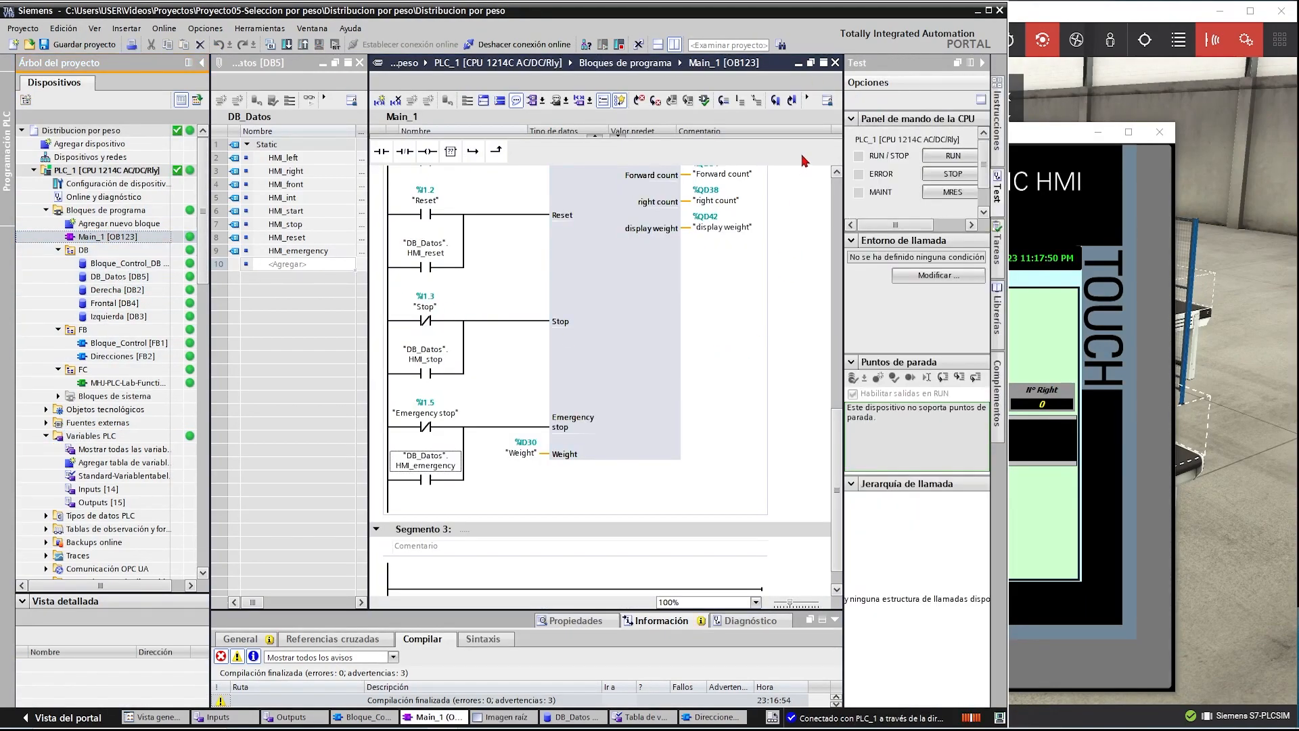
click(829, 118)
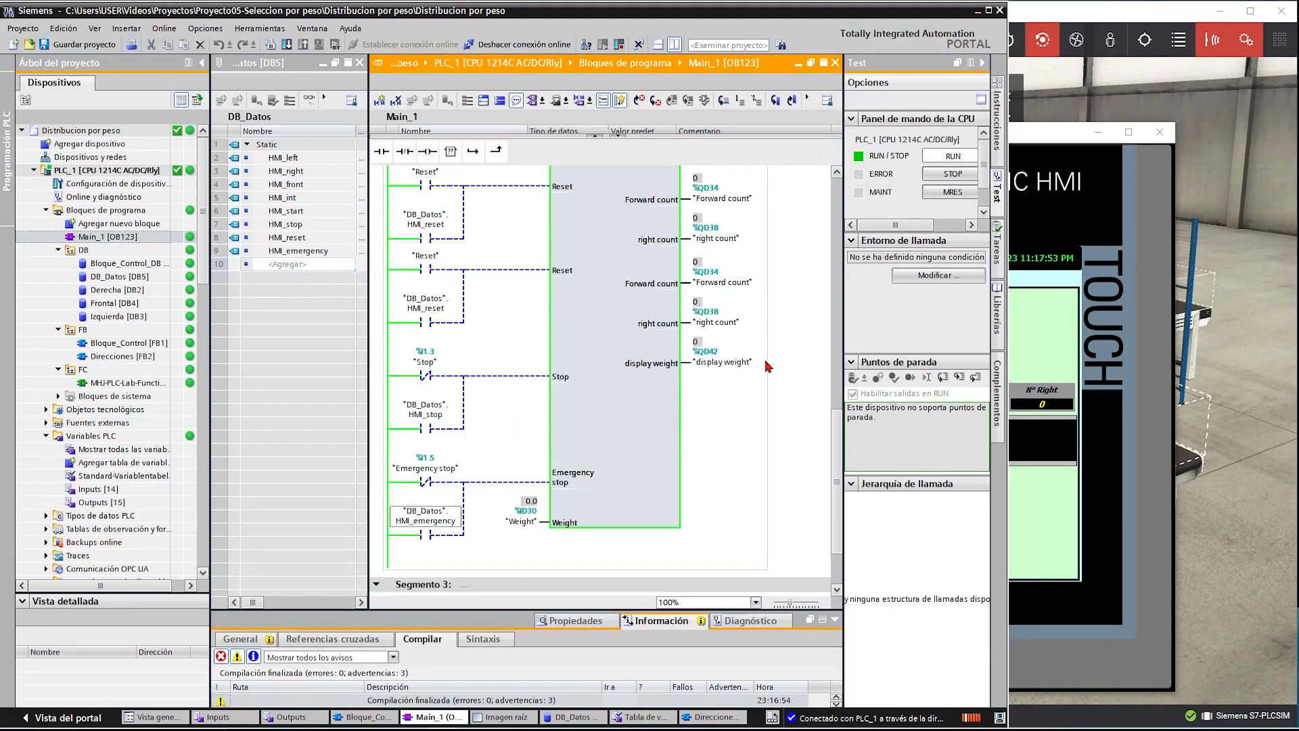
- Test the HMI Start button while watching the HMI_start contact in the monitored Main_1 logic
scroll(771, 362, up, 3)
scroll(765, 366, up, 3)
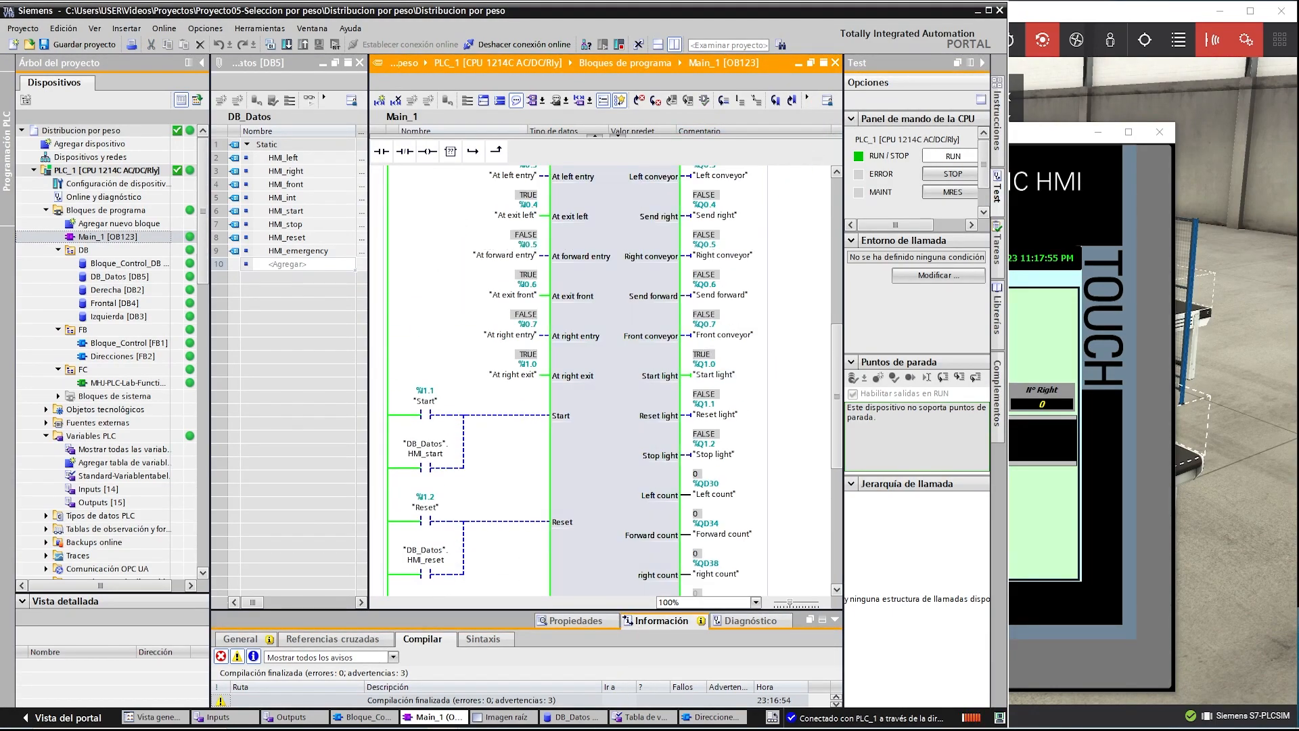
click(1047, 318)
drag(721, 133, 797, 145)
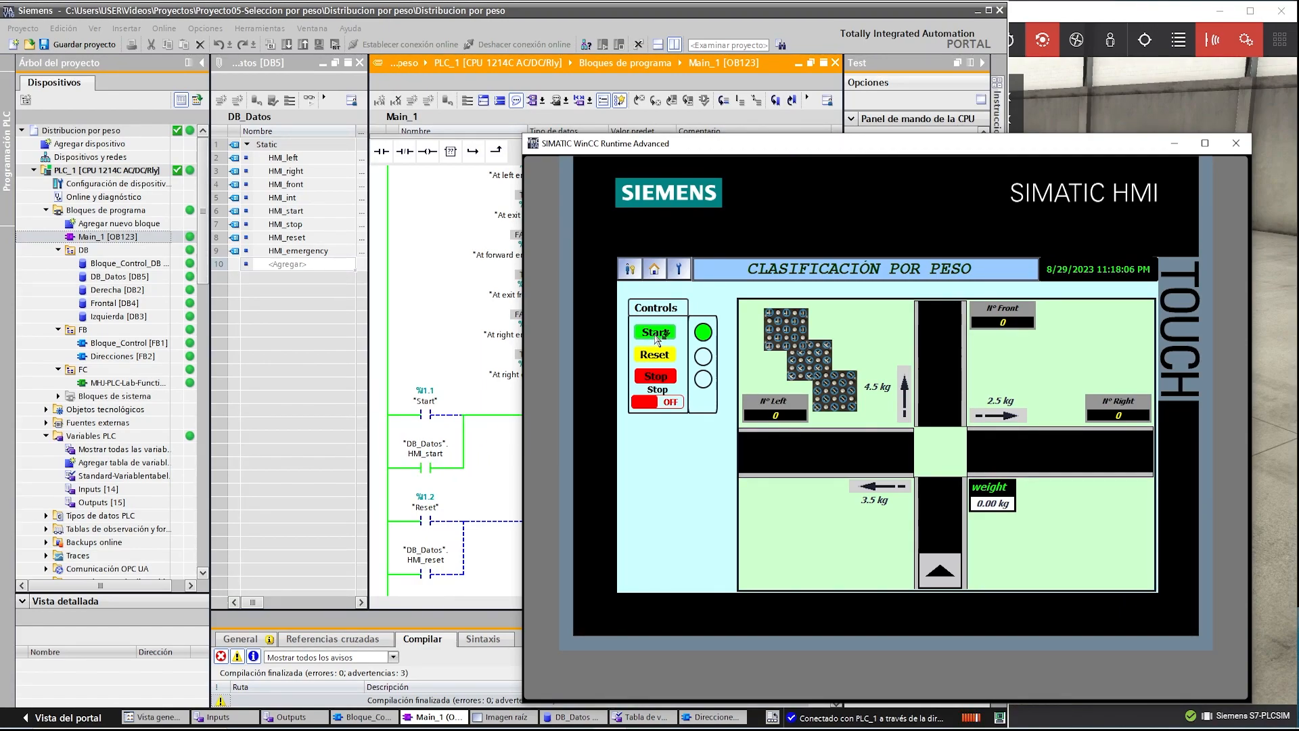
drag(830, 152, 929, 209)
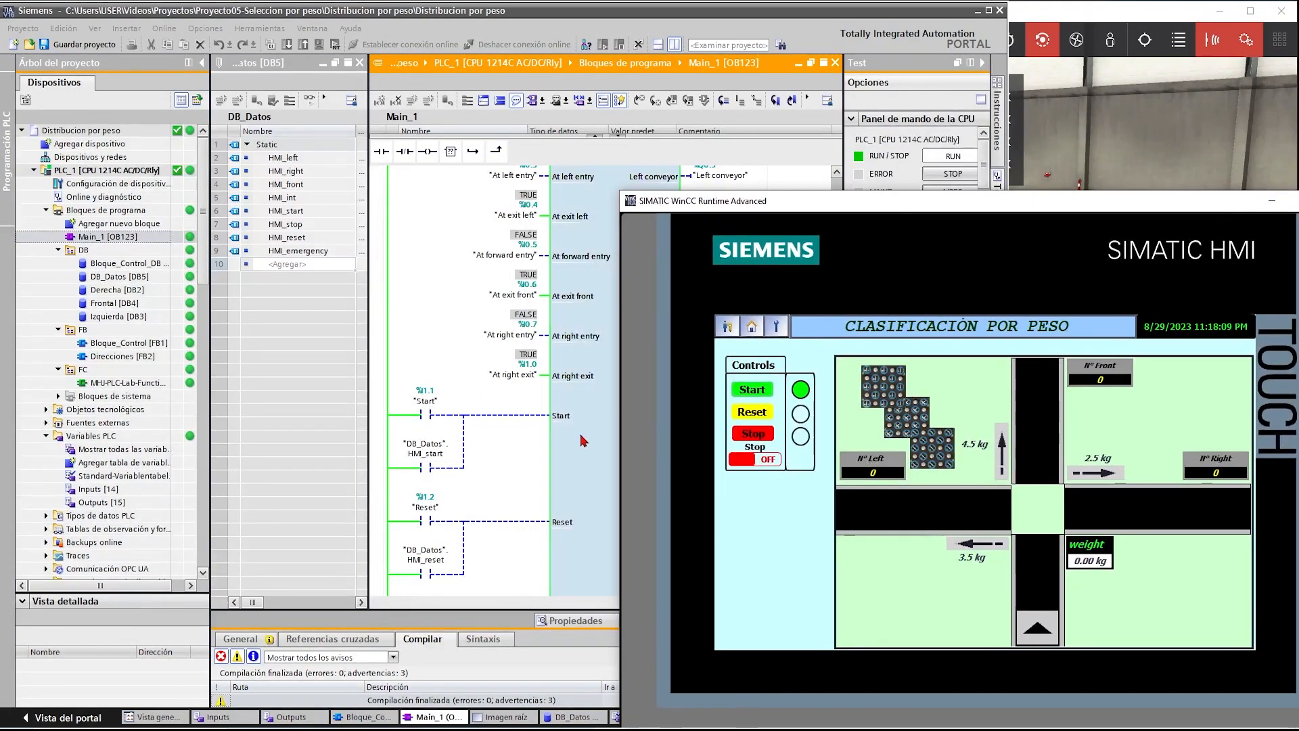
- Open the Bloque_Control block from its call in Main_1 and monitor its logic online
double_click(581, 437)
click(830, 121)
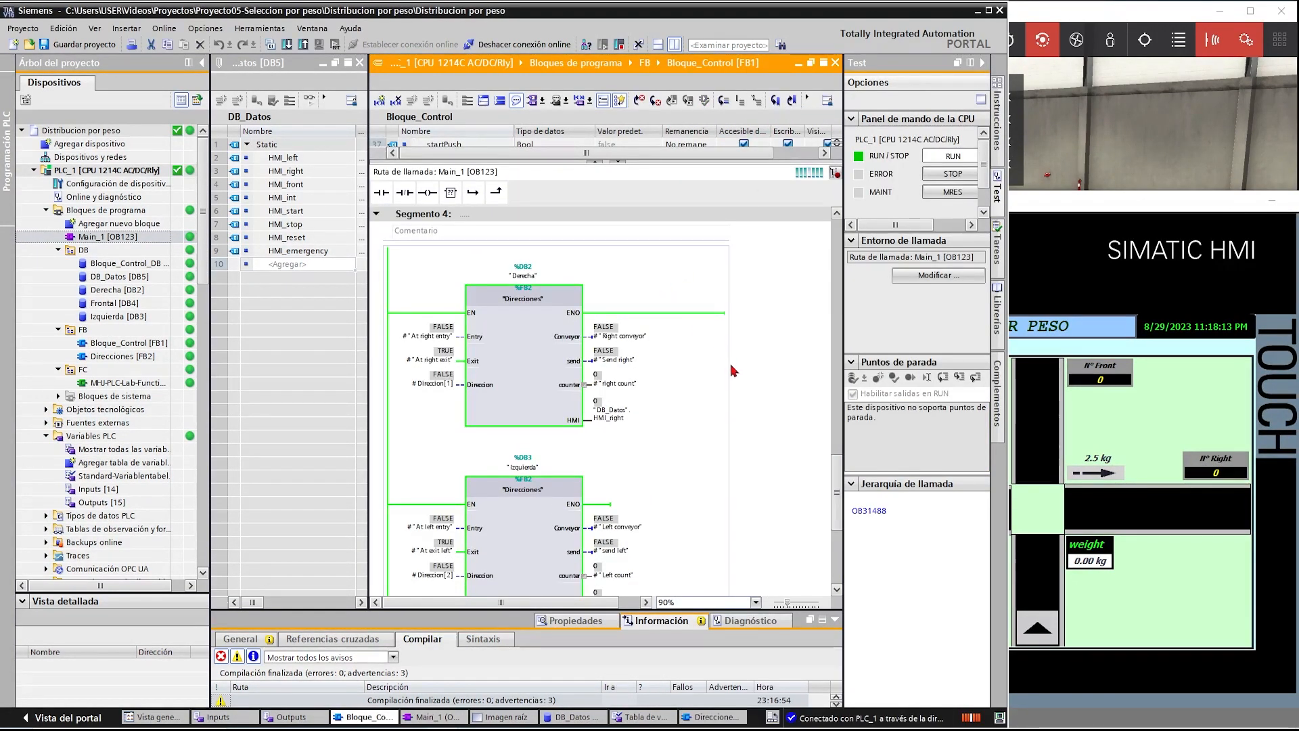
drag(367, 390, 353, 390)
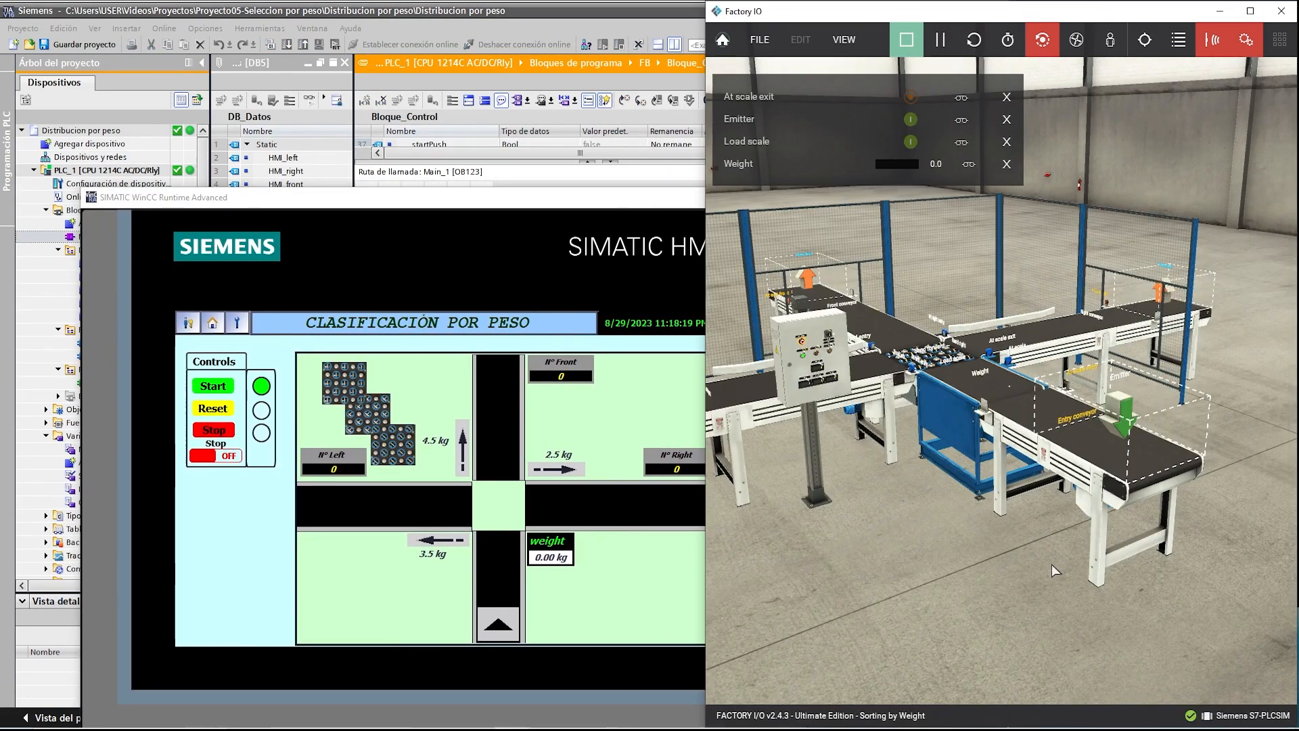
- Add the Entry conveyor tag to the watched tags in the Factory I/O scene
drag(1052, 563, 1073, 551)
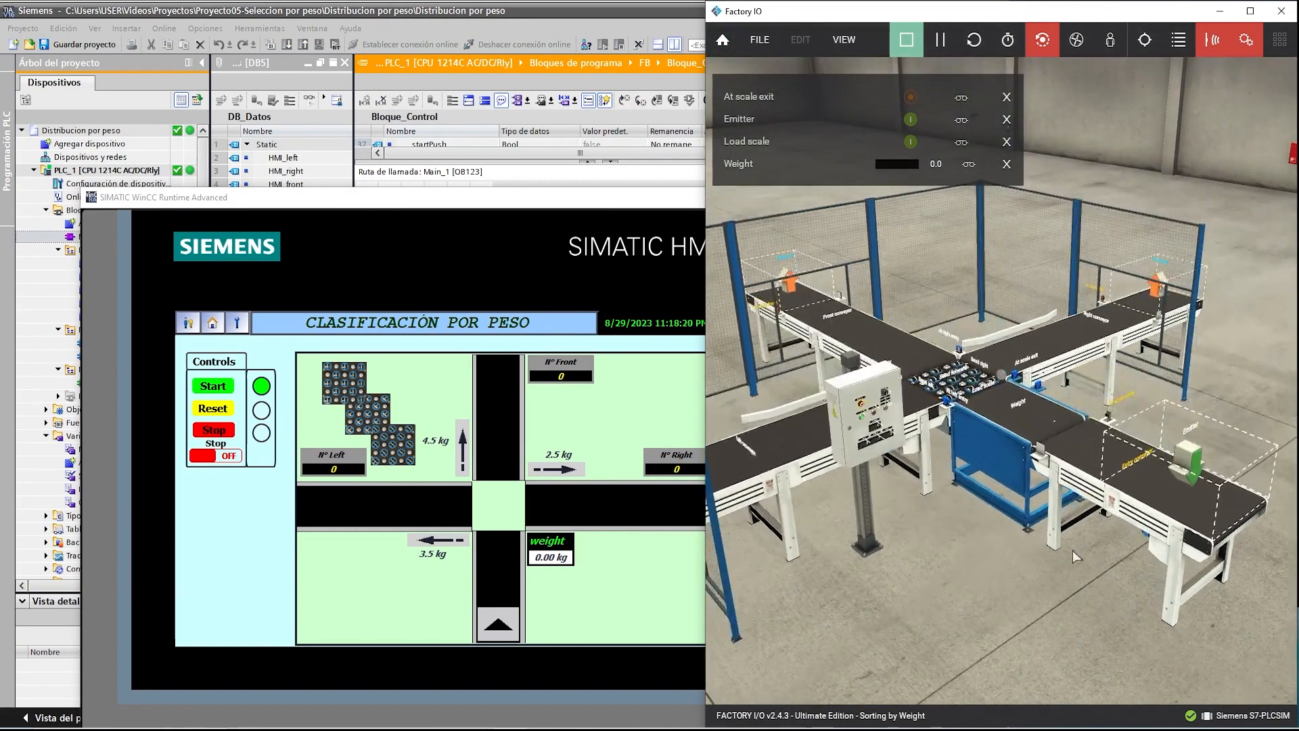
click(1144, 462)
scroll(1012, 523, up, 5)
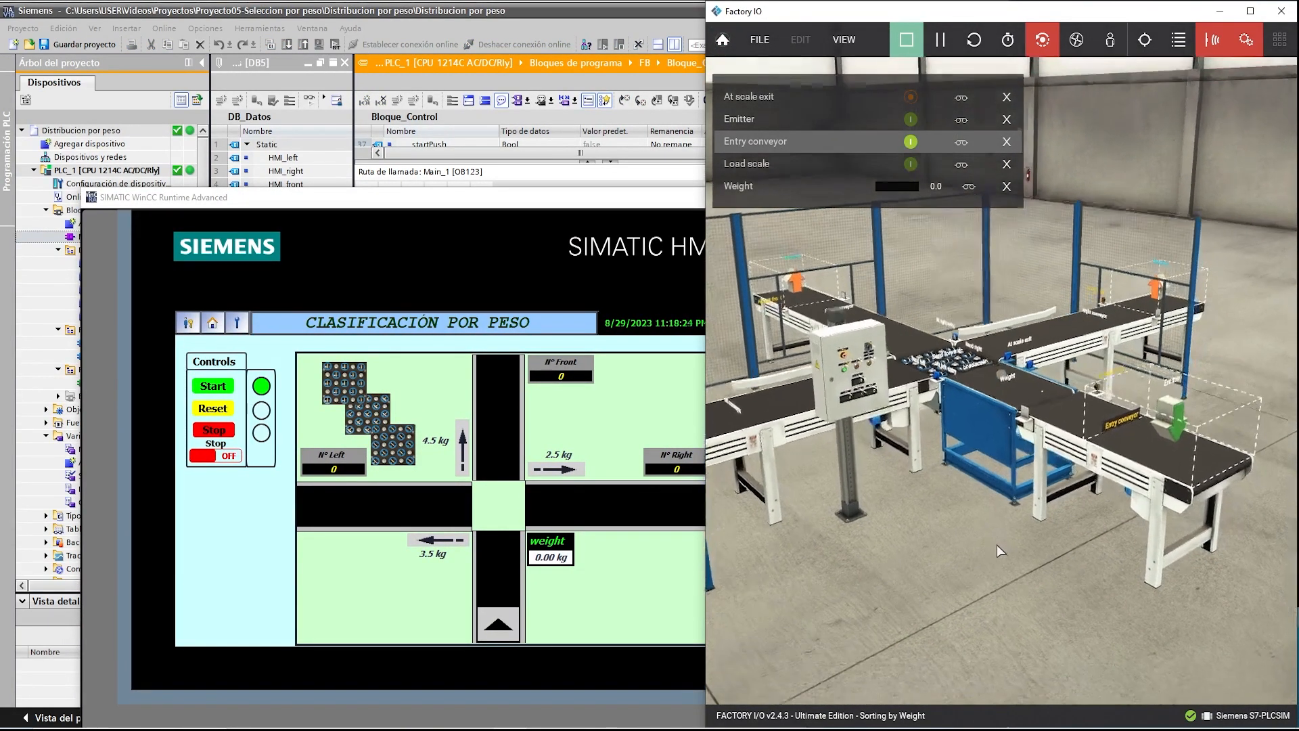
drag(1027, 572, 1076, 549)
scroll(981, 551, down, 6)
- Force the Emitter on so that it feeds items onto the entry conveyor
click(1146, 390)
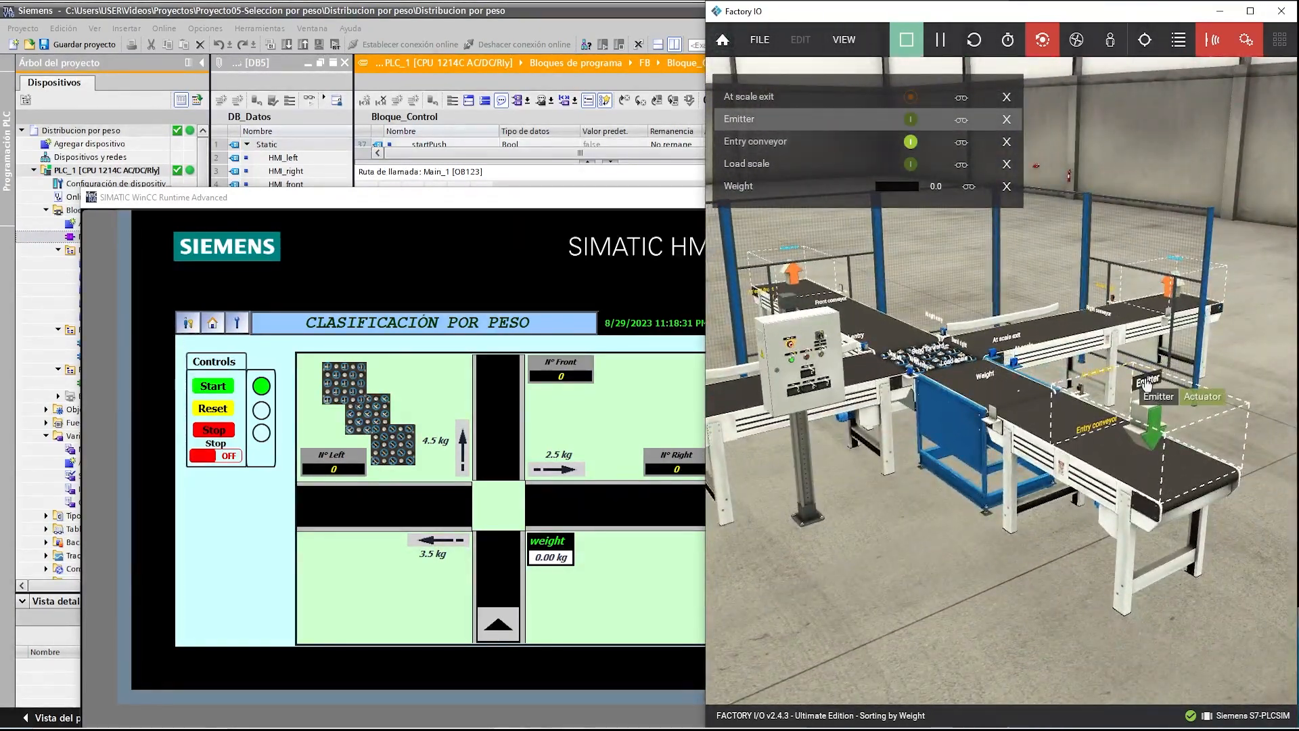
scroll(1051, 483, up, 5)
scroll(1051, 490, down, 5)
scroll(1051, 490, up, 5)
scroll(1042, 501, down, 2)
drag(1009, 575, 981, 579)
scroll(1014, 401, down, 4)
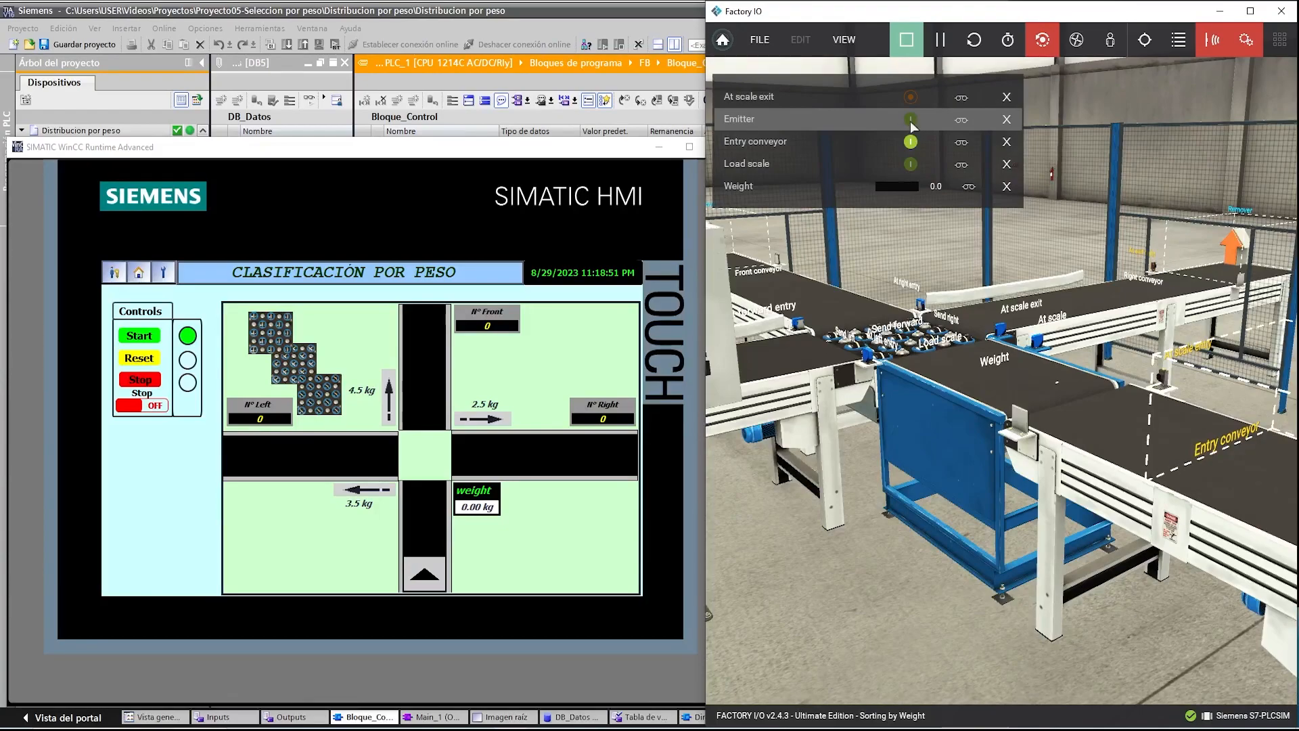
click(911, 121)
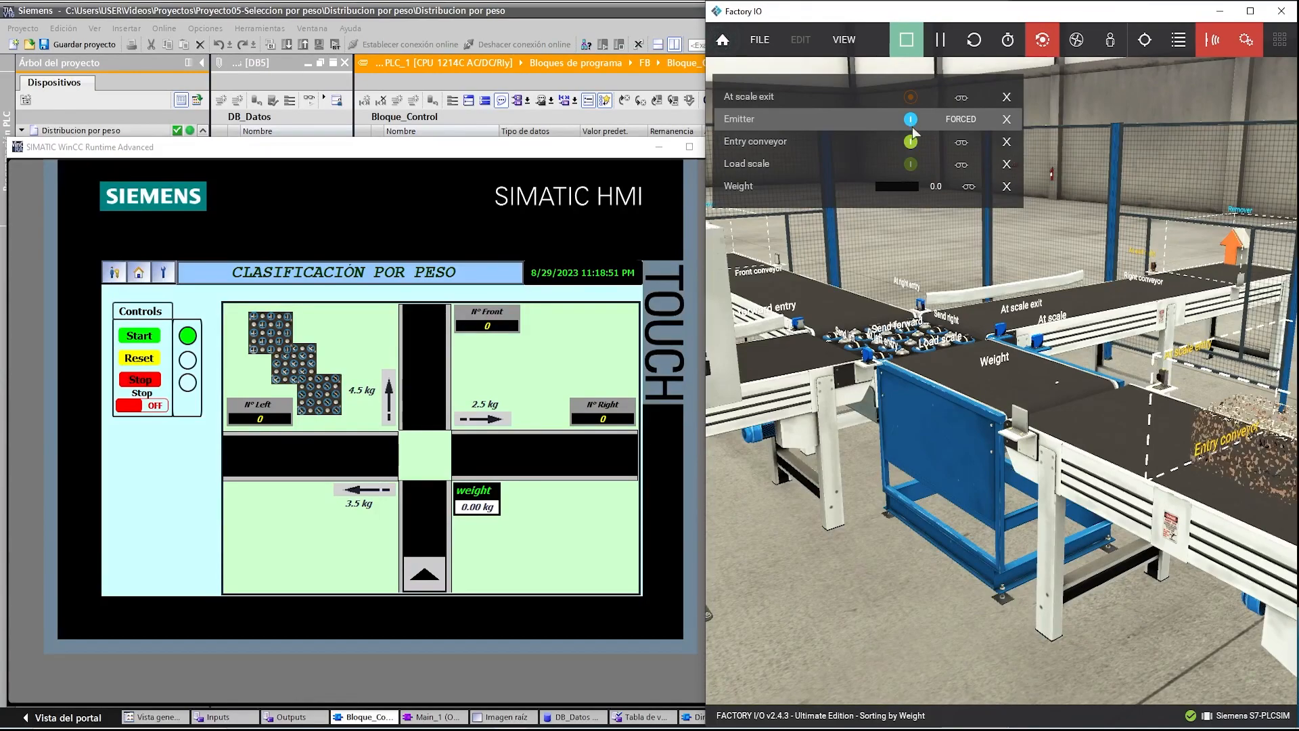
- Follow the items through the scale and diverter, check the HMI counters, weight and animations against them, and open the speaker volume control
scroll(950, 551, down, 5)
scroll(964, 554, up, 5)
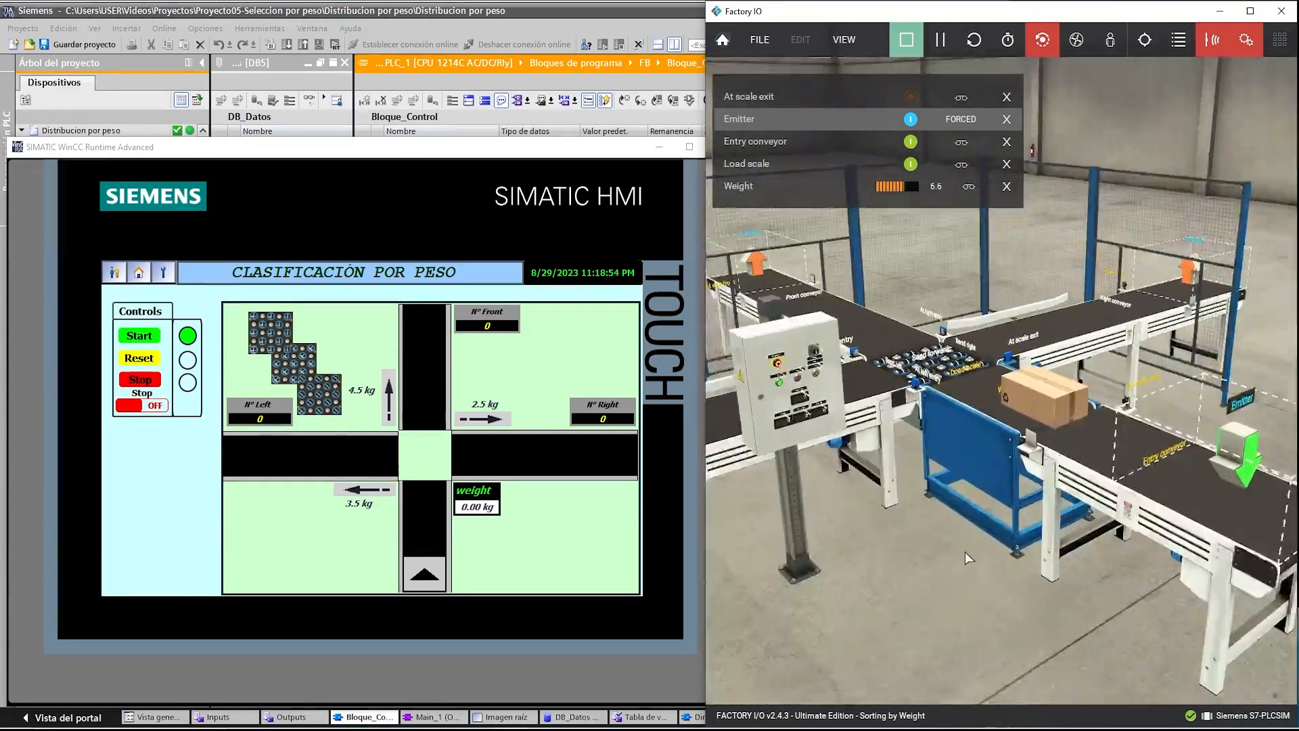
scroll(984, 563, up, 3)
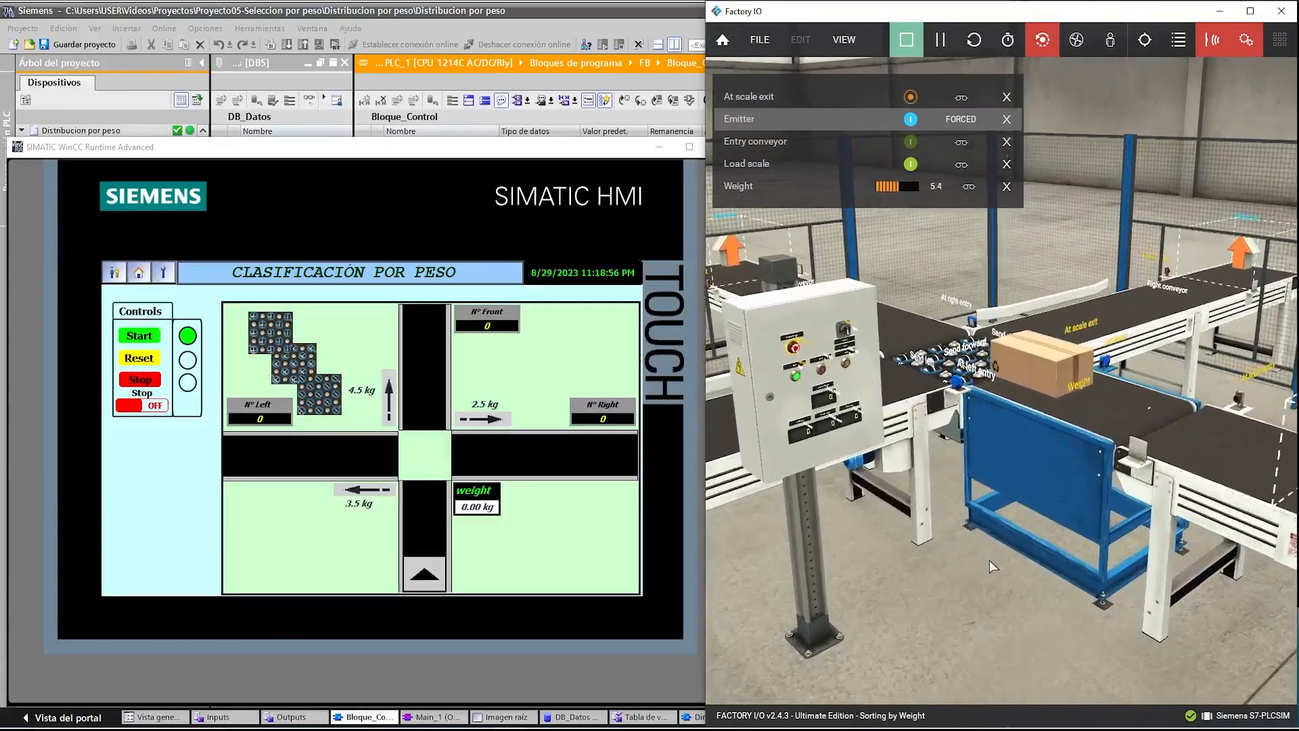
click(1194, 729)
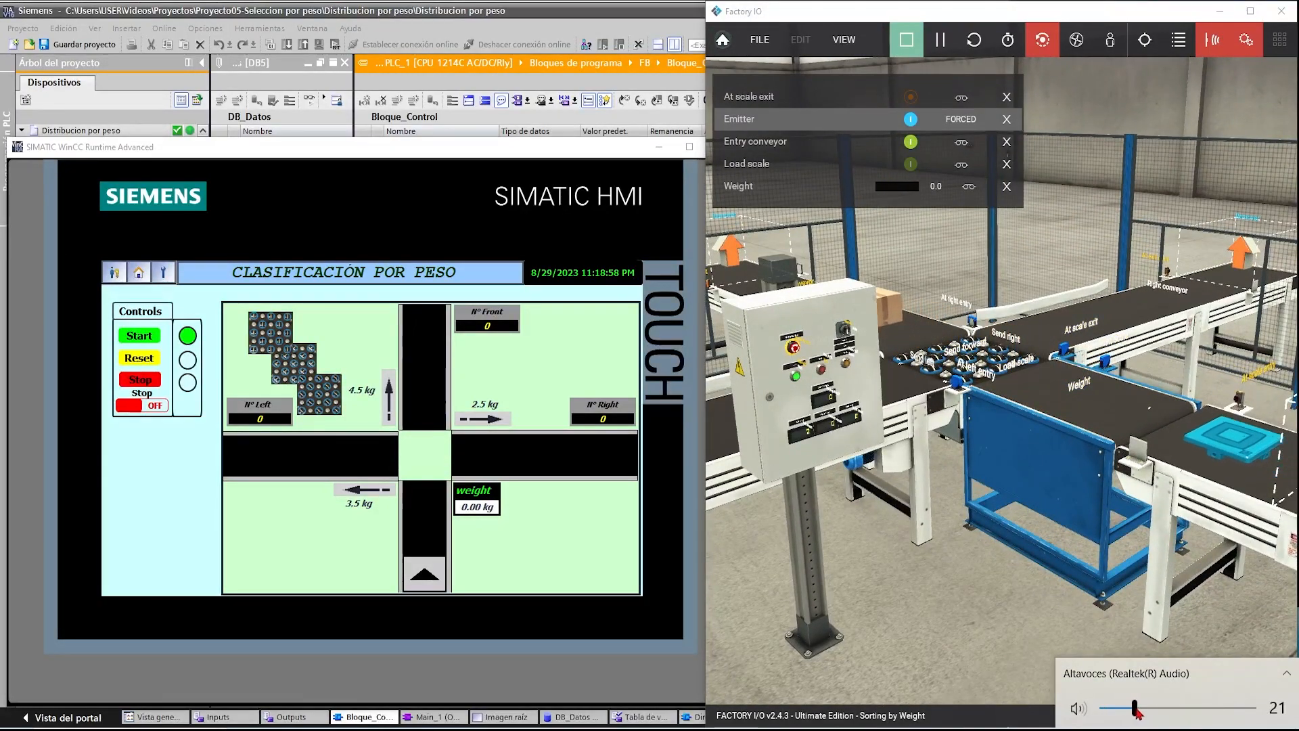
click(956, 595)
scroll(957, 591, down, 3)
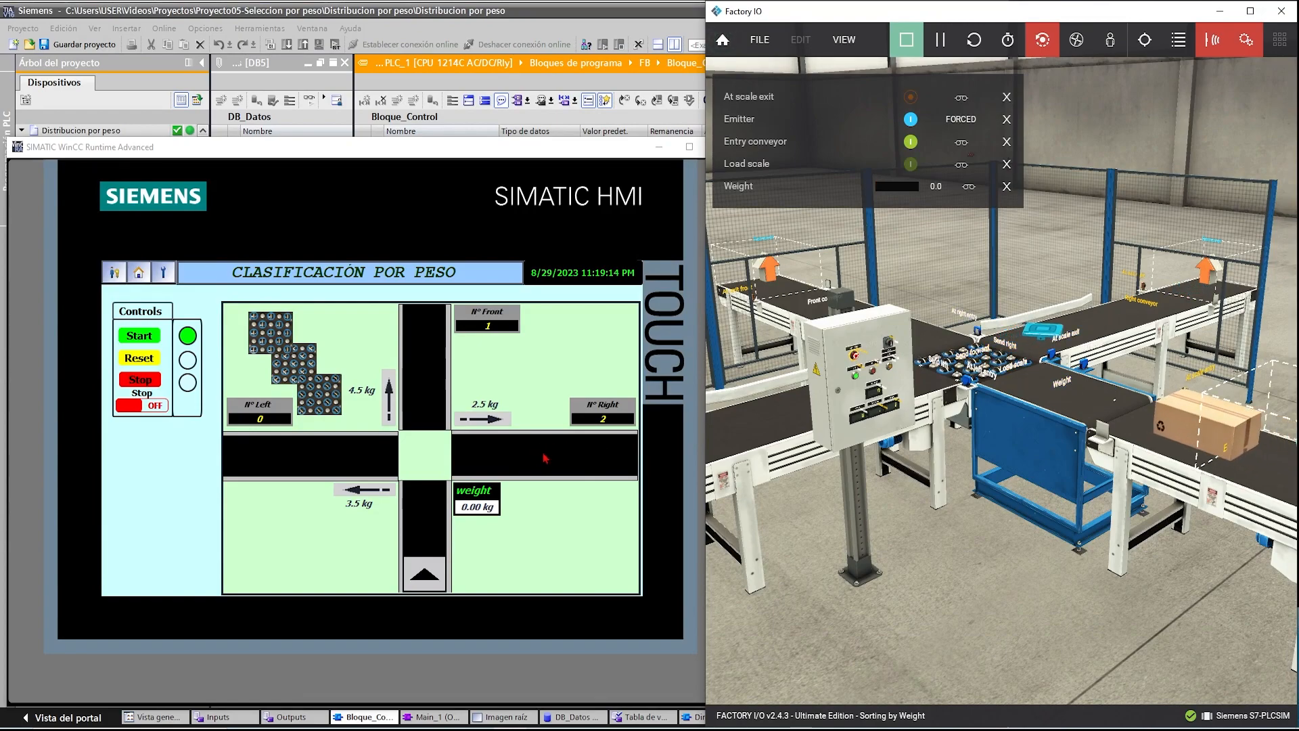
drag(1006, 562, 975, 575)
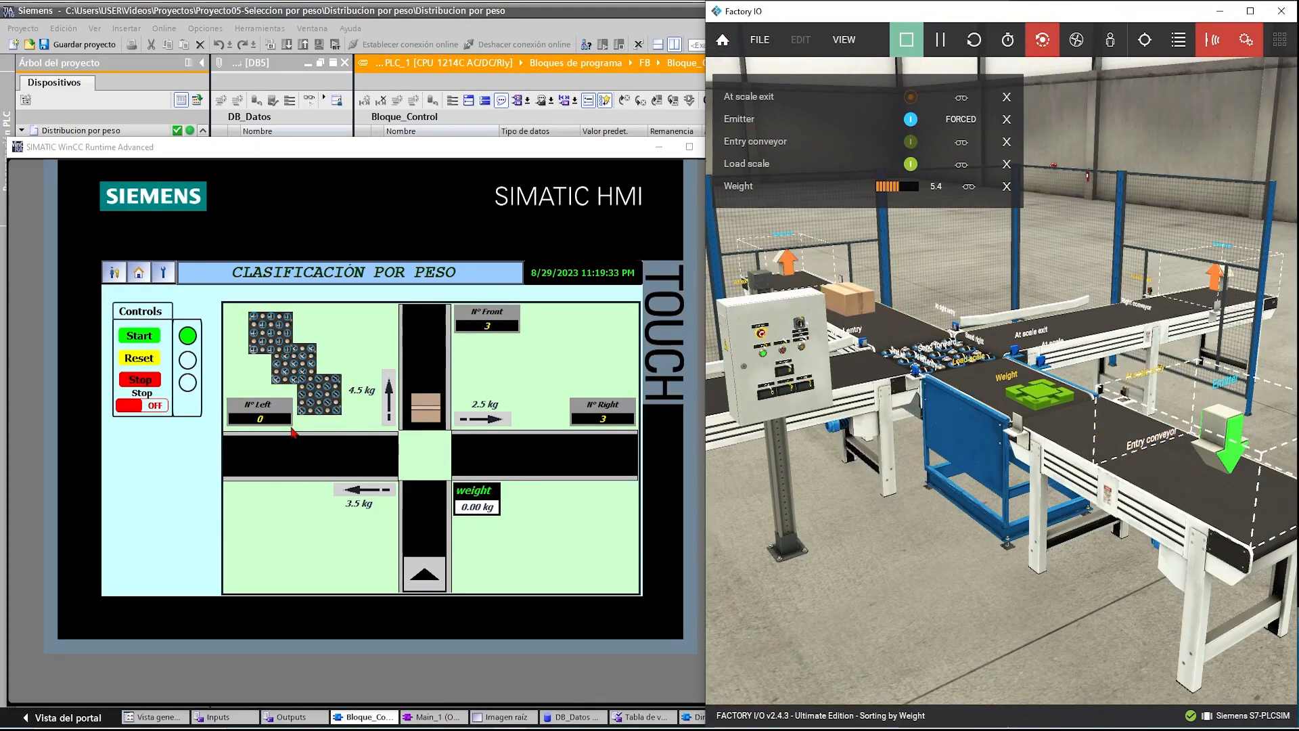
scroll(987, 498, down, 5)
scroll(971, 546, up, 2)
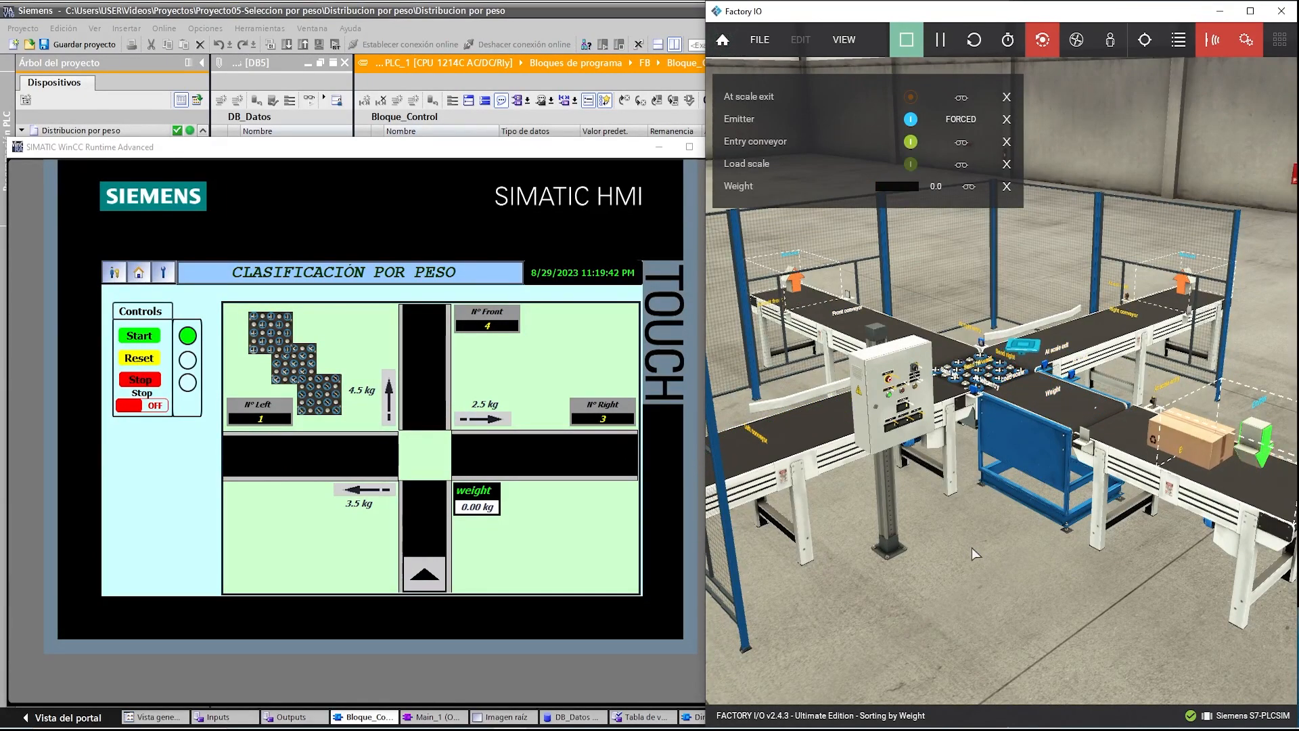
scroll(972, 547, down, 2)
drag(971, 547, 949, 550)
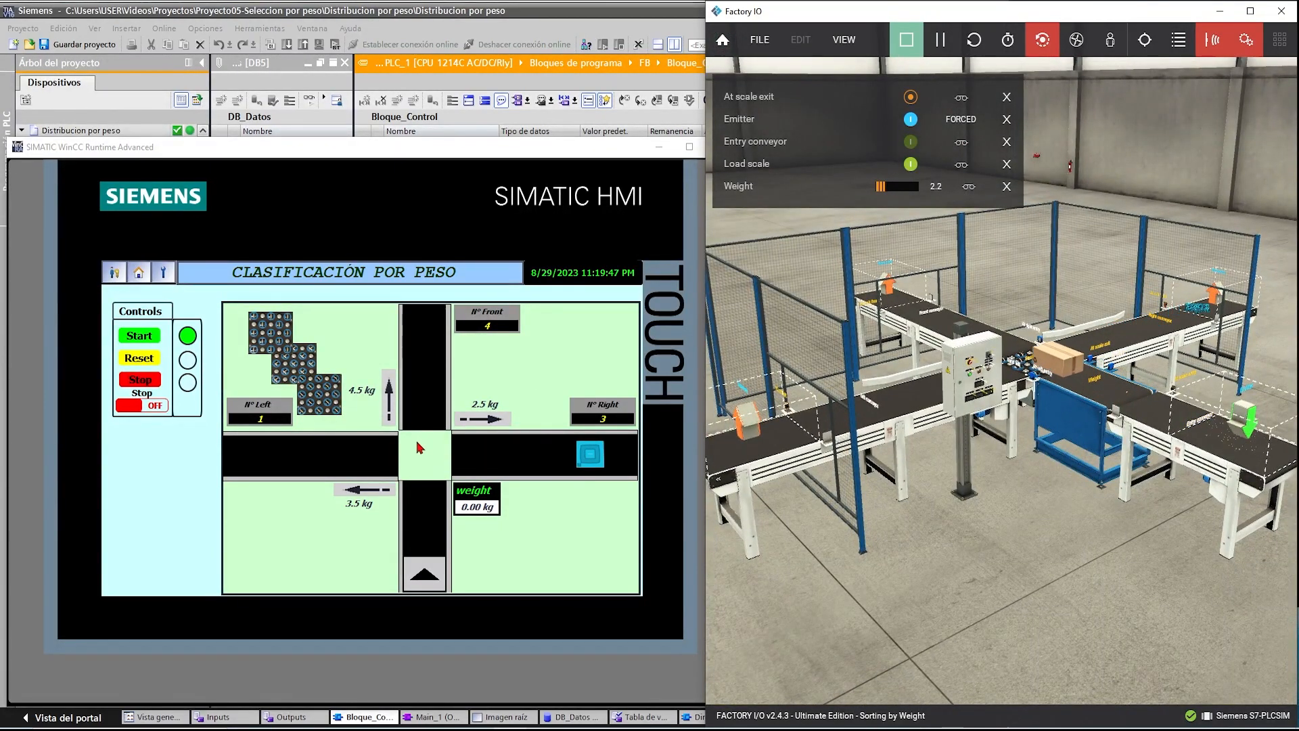
- Close the HMI runtime simulation and stop the Factory I/O scene
drag(622, 144, 589, 145)
click(693, 147)
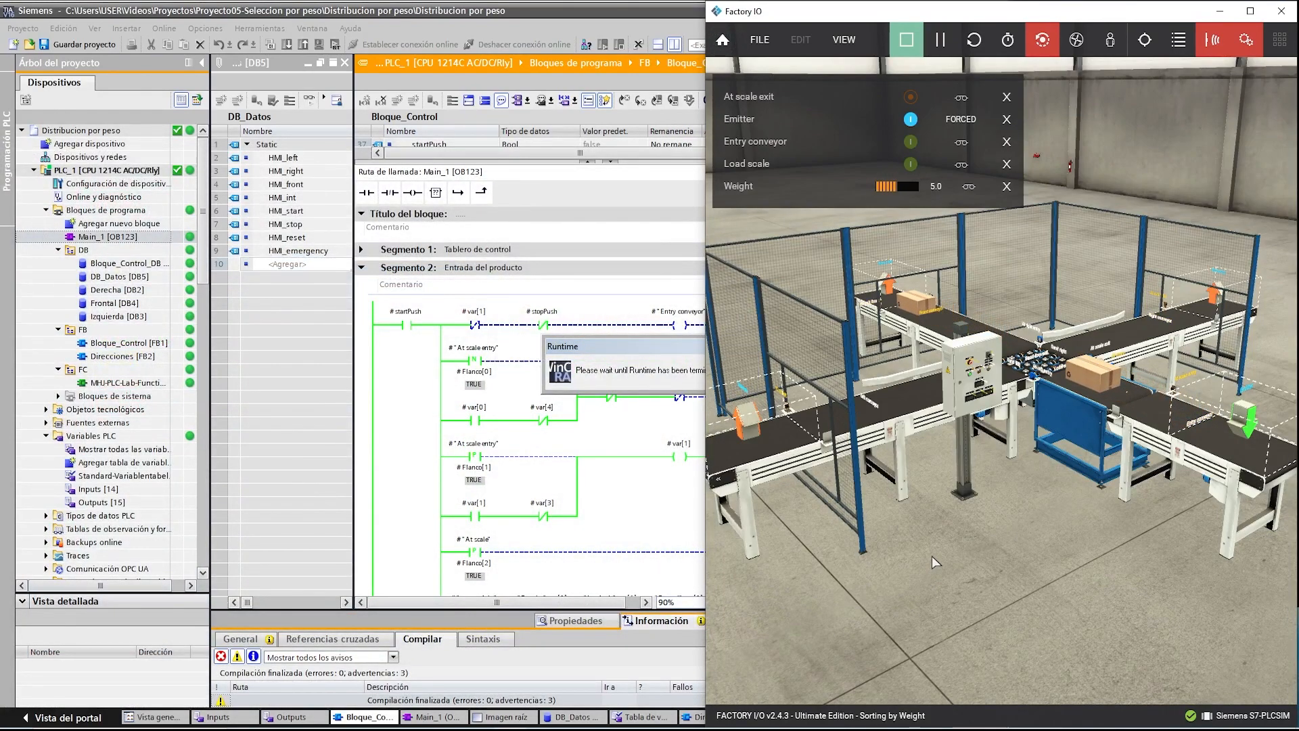
click(906, 40)
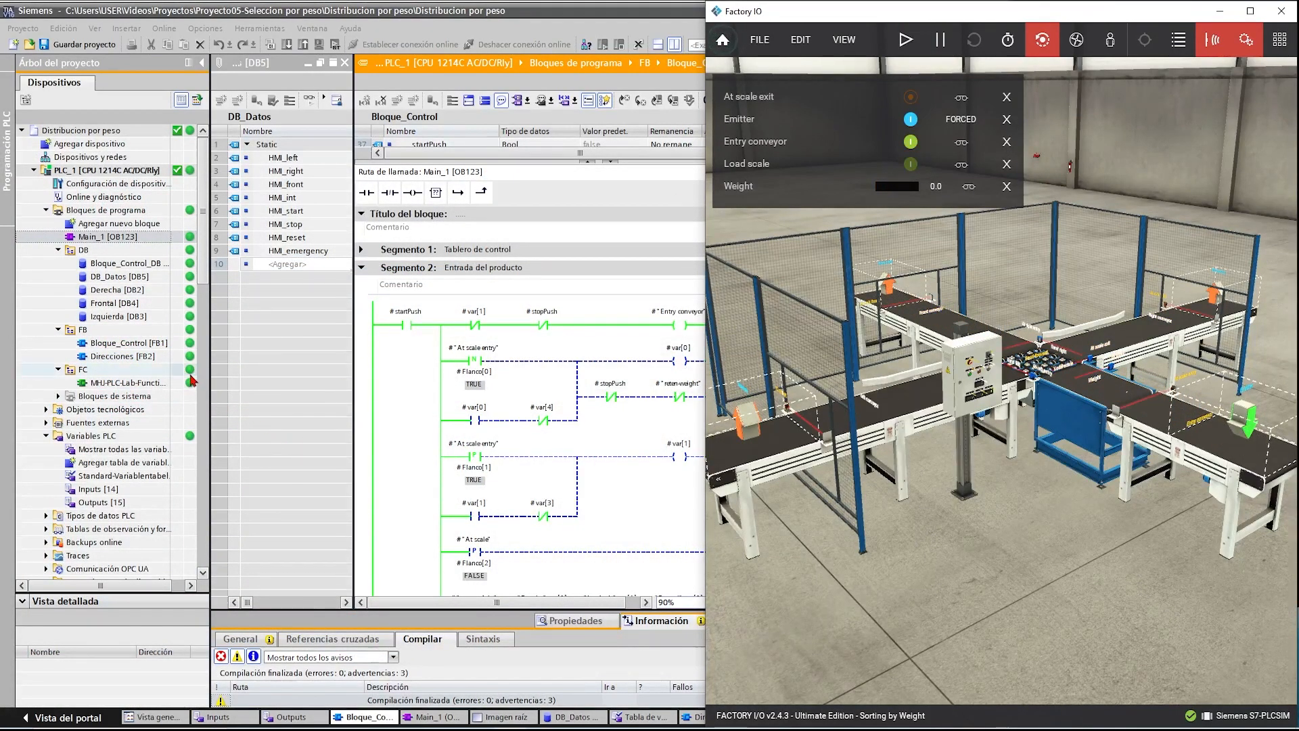
- Close the Bloque_Control editor in TIA Portal and end the split view so DB_Datos fills the work area
click(347, 373)
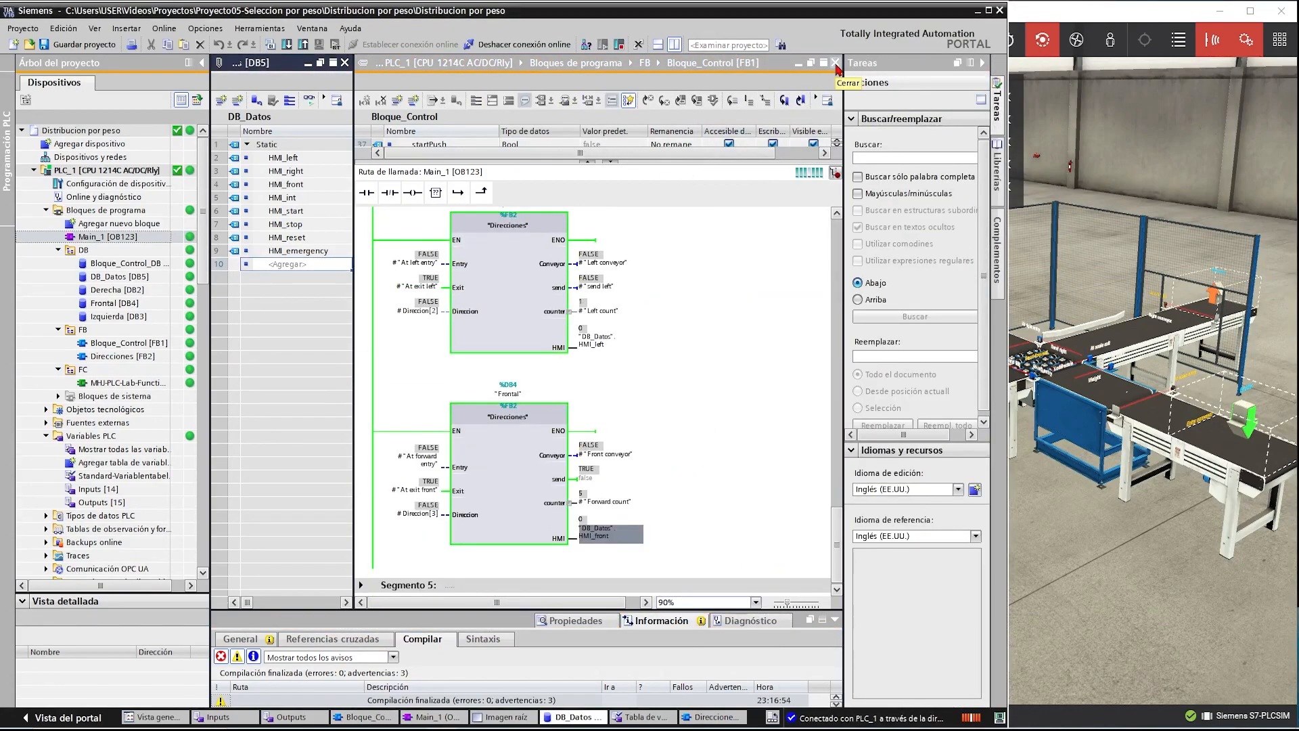
click(834, 62)
click(674, 45)
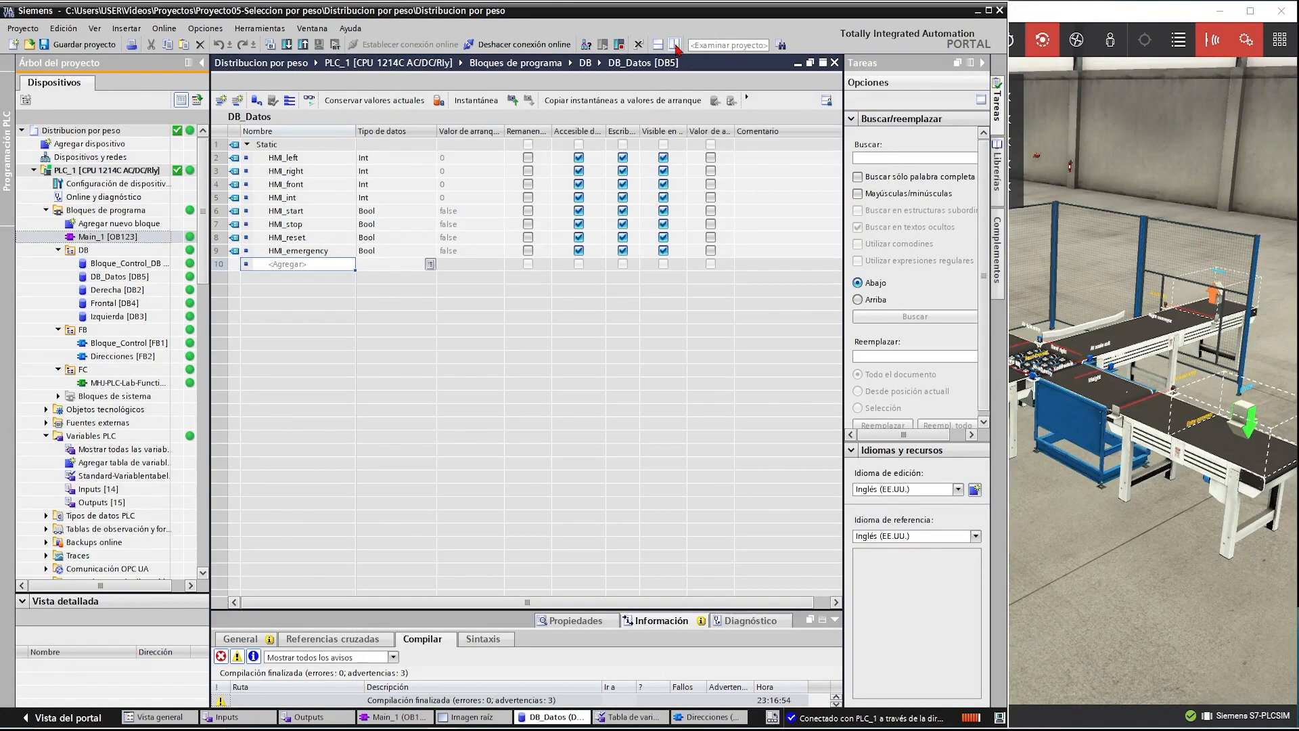
- Open the Imagen raíz screen of HMI_1 and enlarge its editing area by shrinking the compile information area
click(153, 423)
scroll(146, 438, down, 5)
double_click(94, 517)
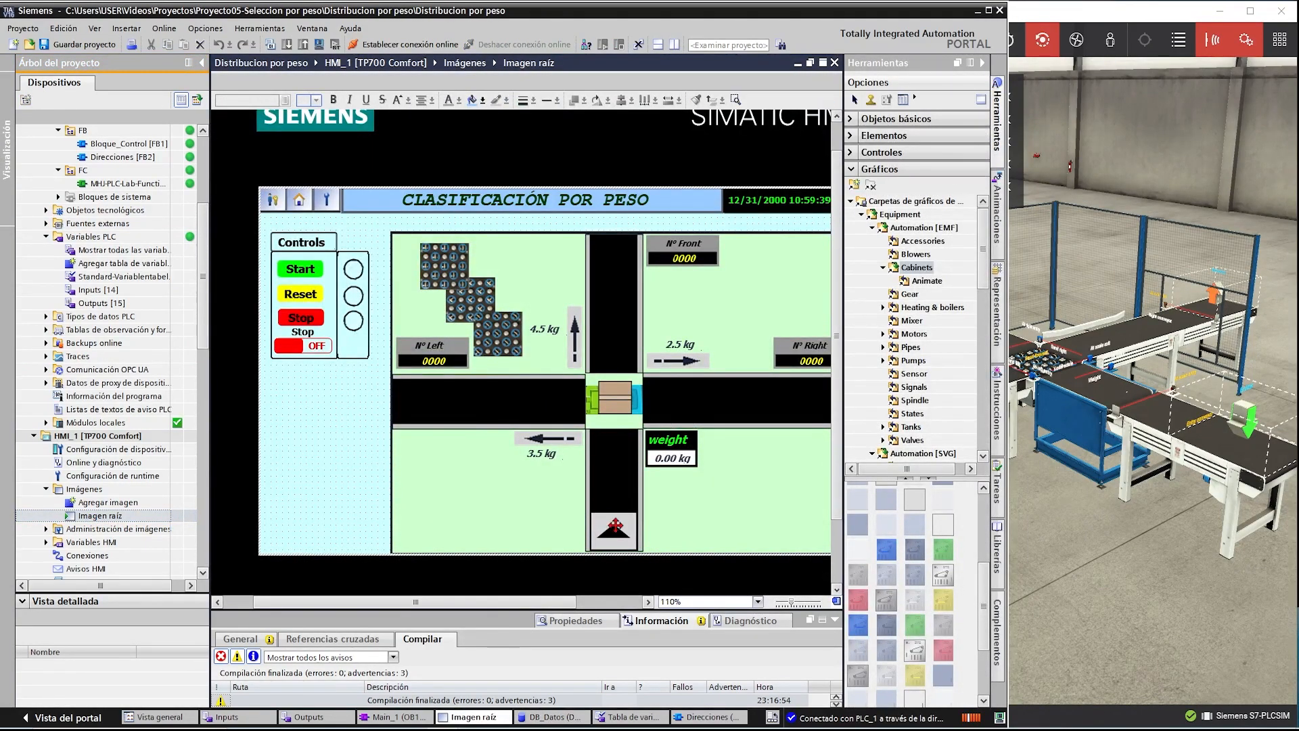
drag(604, 609, 604, 674)
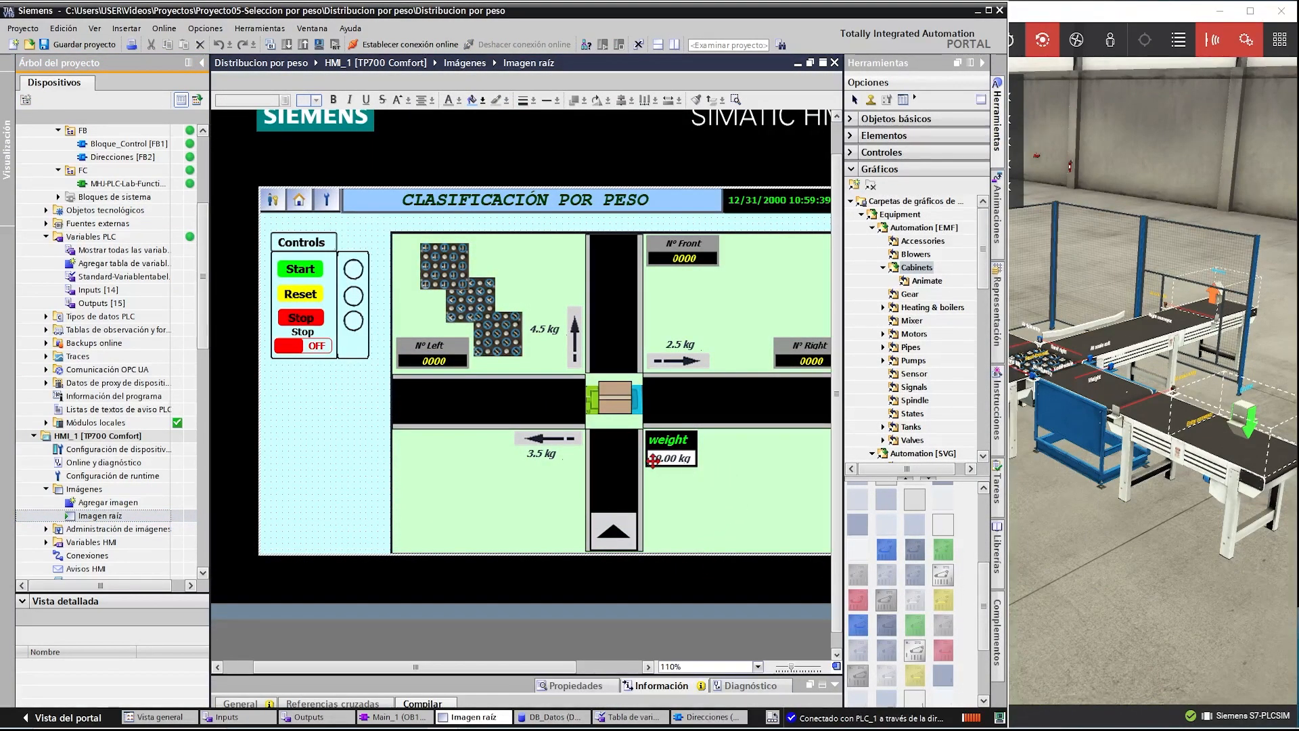
- Open the Bloque_Control [FB1] block of PLC_1 for editing
scroll(648, 457, up, 2)
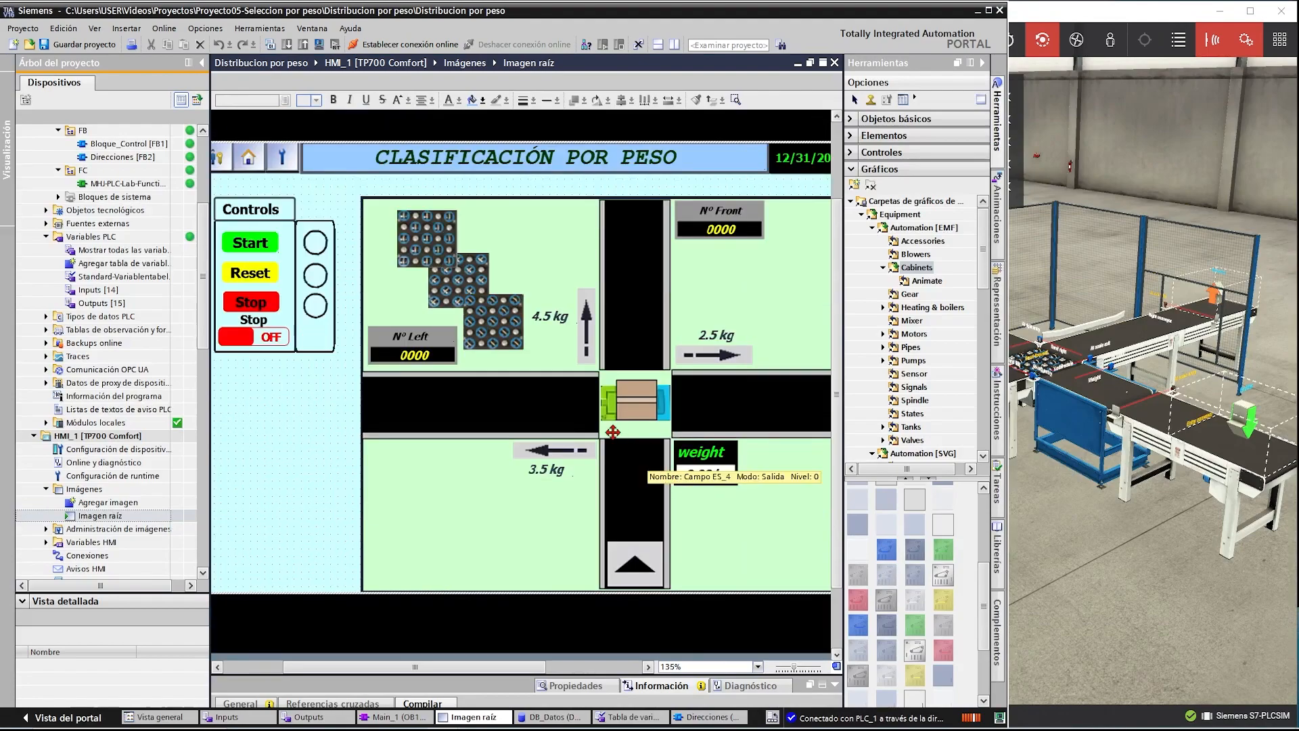
click(490, 324)
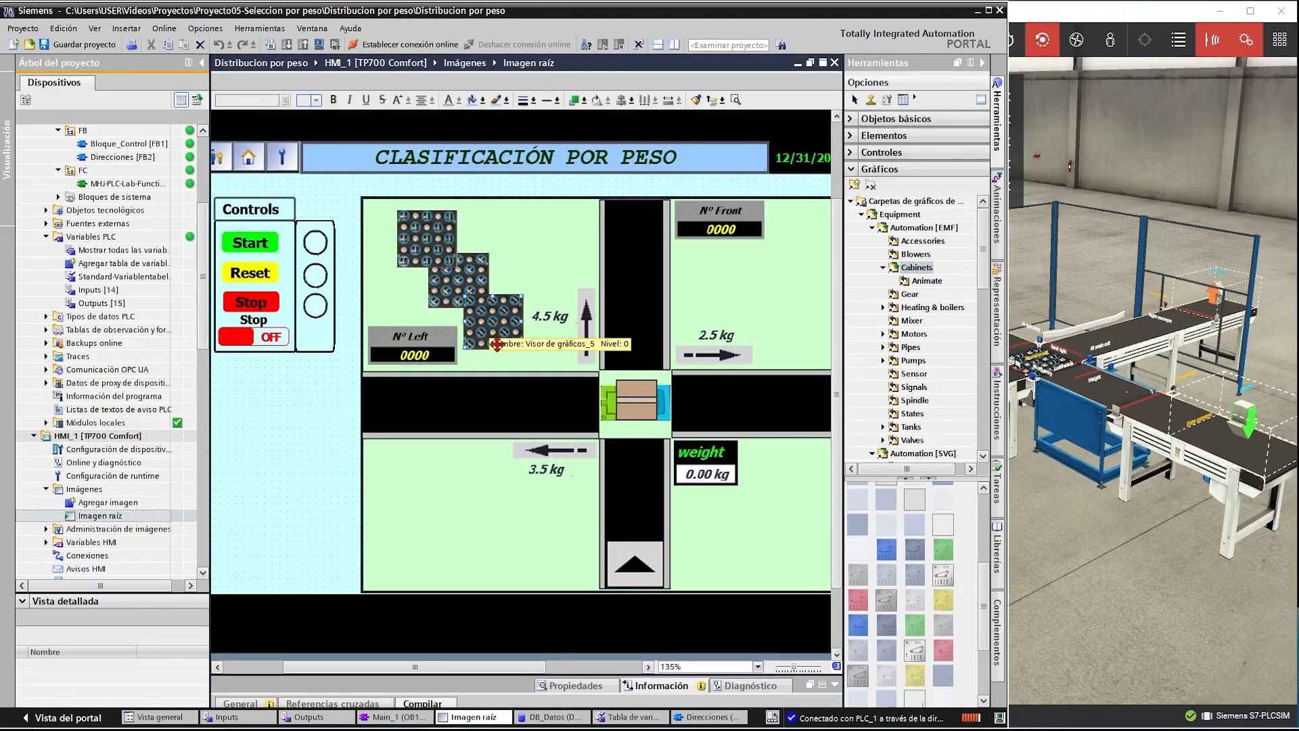
click(146, 329)
scroll(147, 302, up, 5)
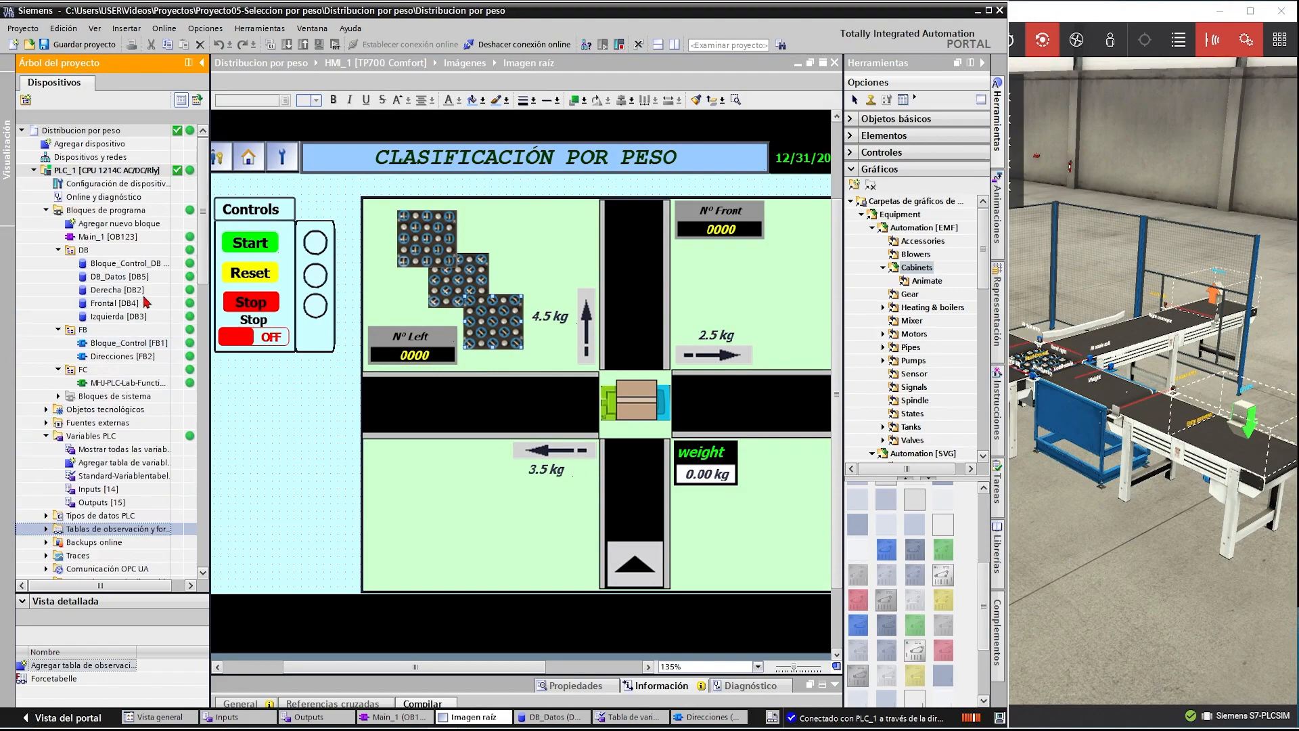
click(122, 344)
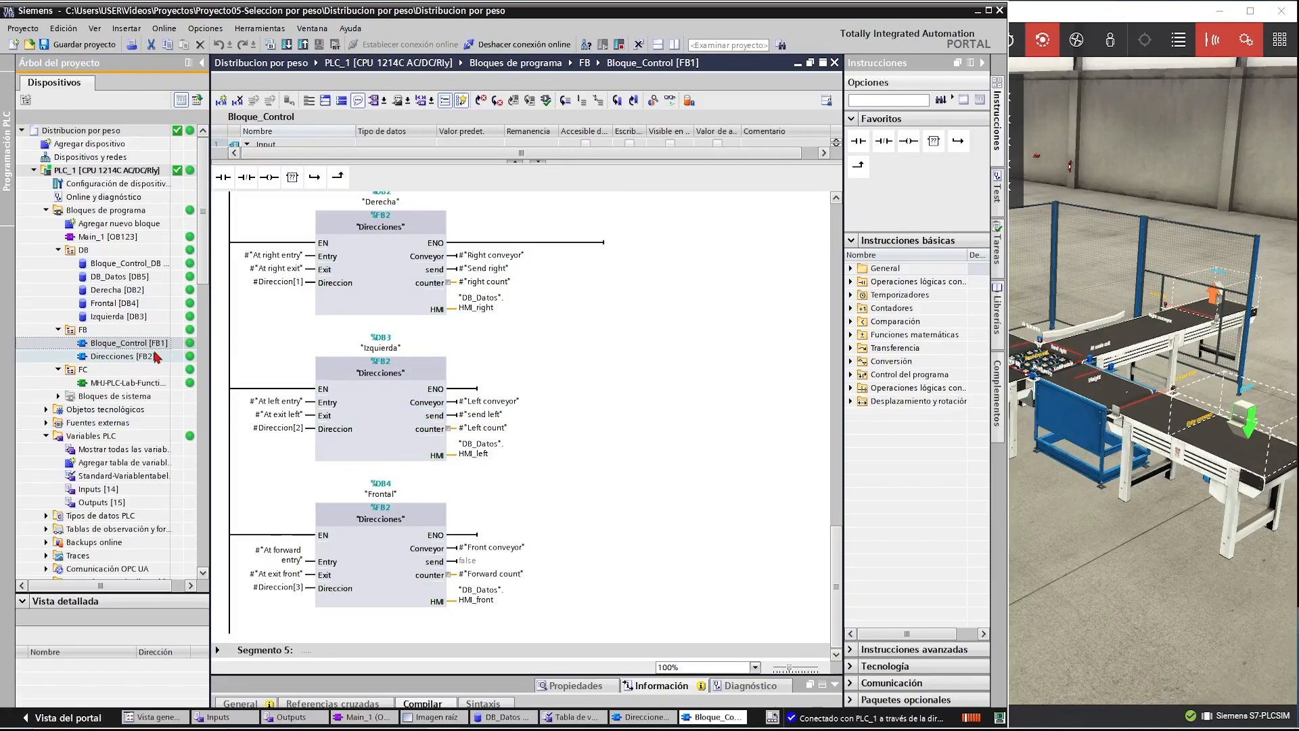
click(107, 347)
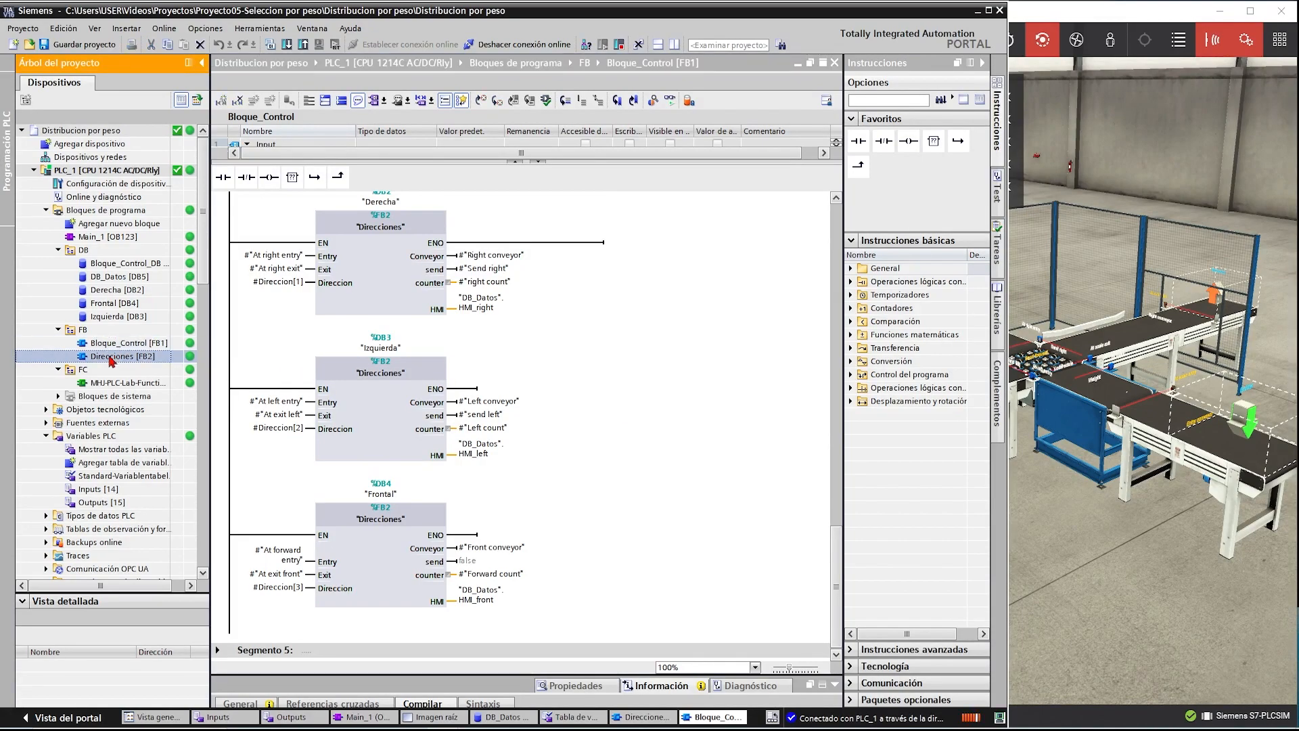
click(616, 381)
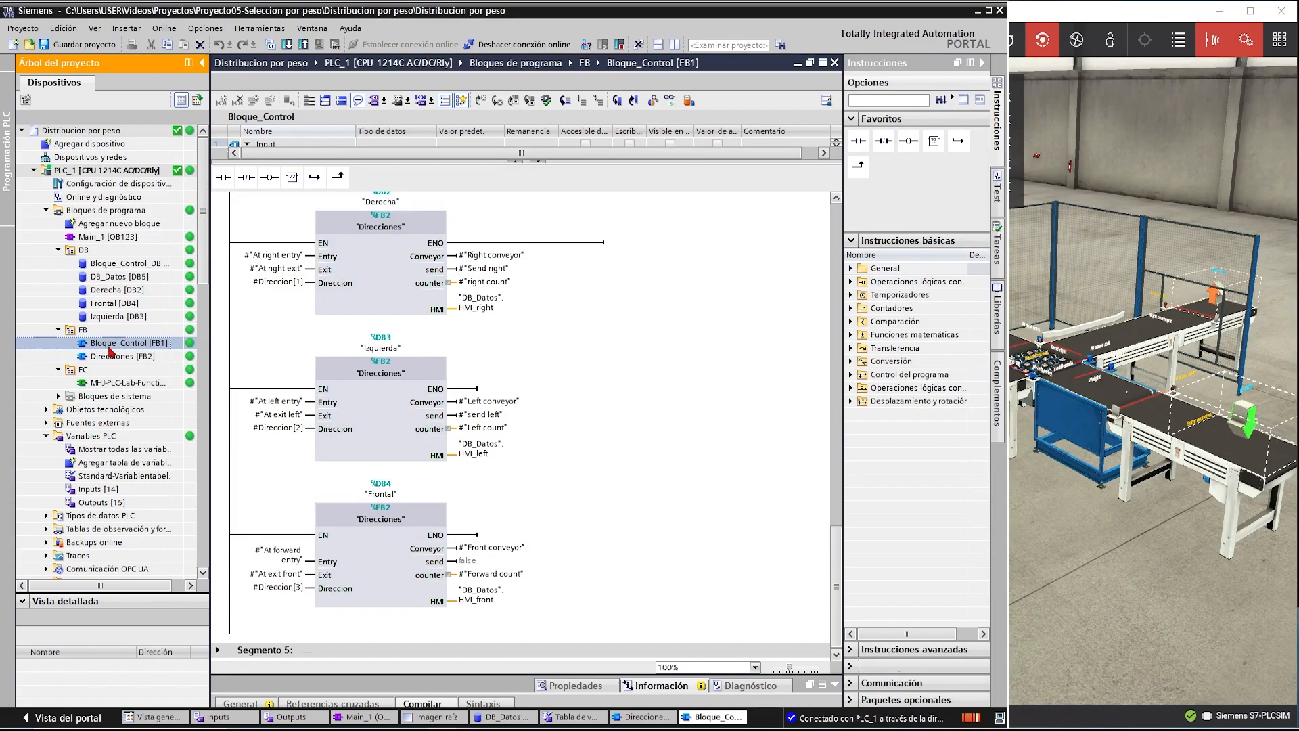
- Expand Segmento 5 of Bloque_Control and title it HMI
click(217, 649)
click(340, 569)
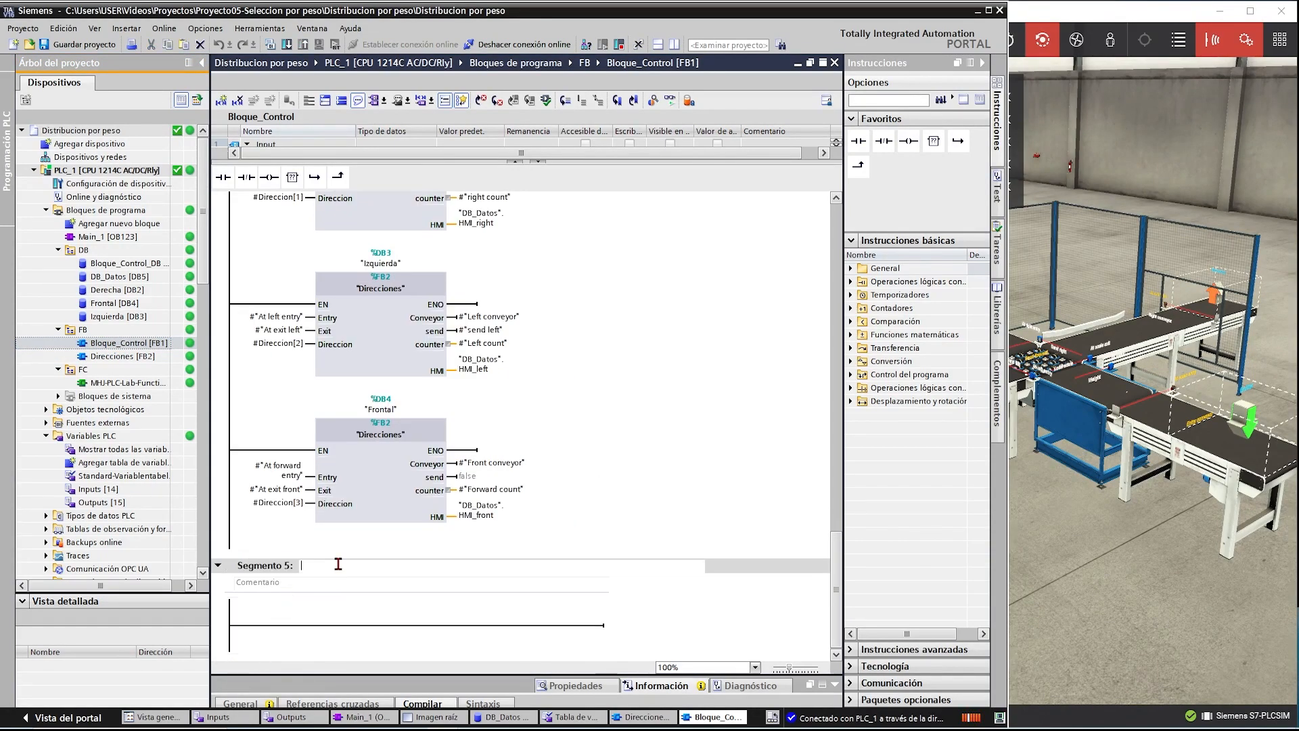
click(678, 624)
key(alt+Tab)
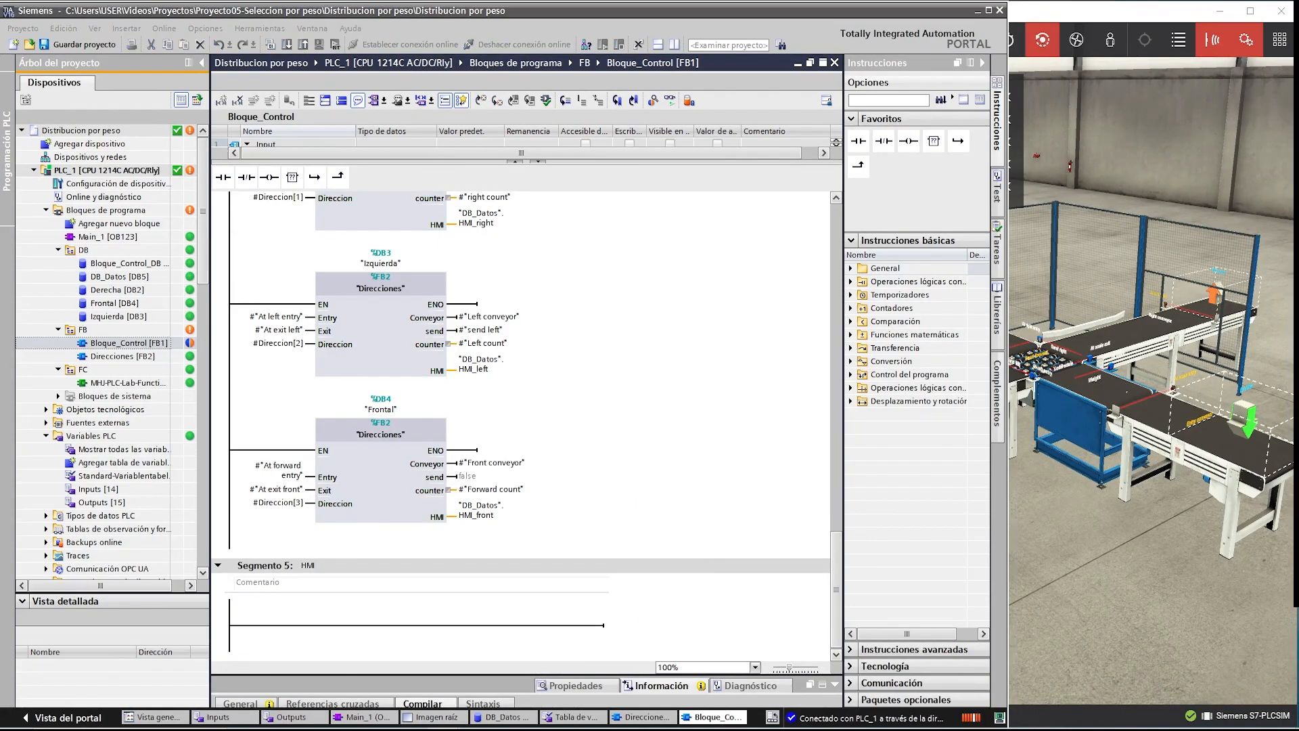
- Add a normally open contact for #startPush to the empty rung of Segmento 5
click(253, 627)
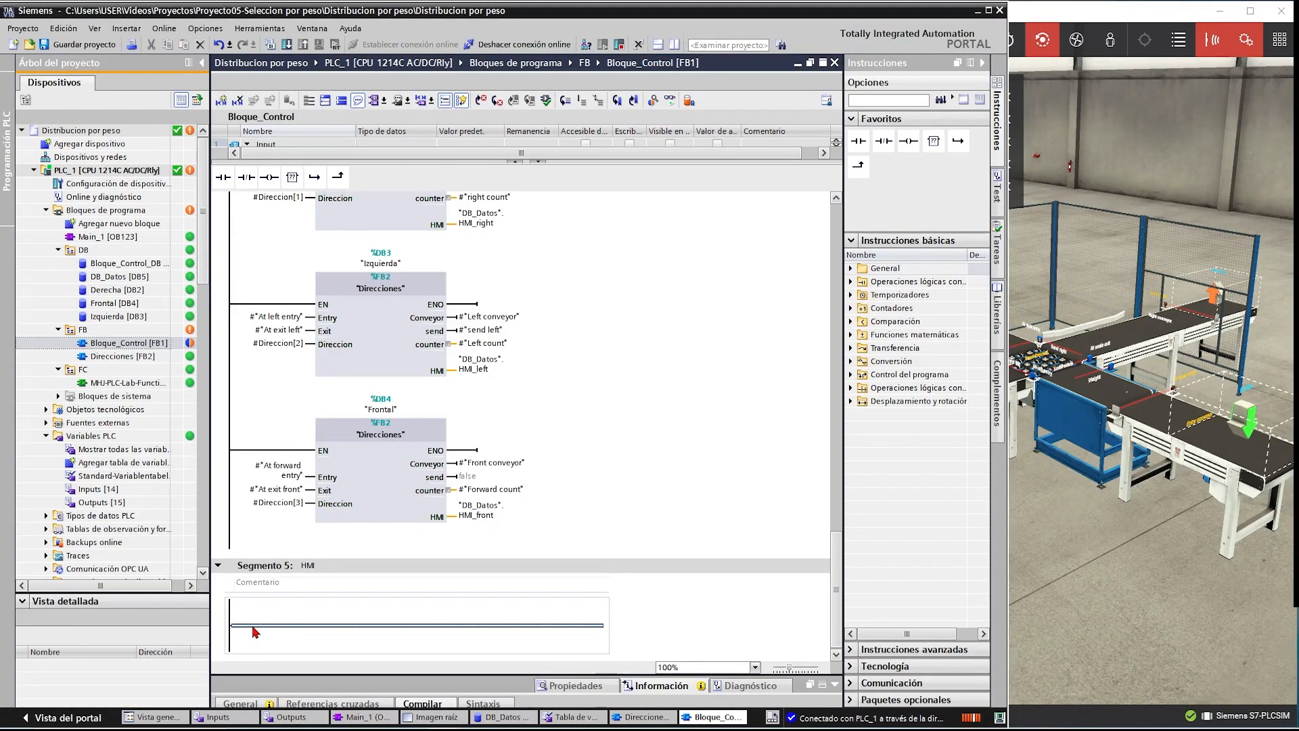
click(224, 177)
text(star)
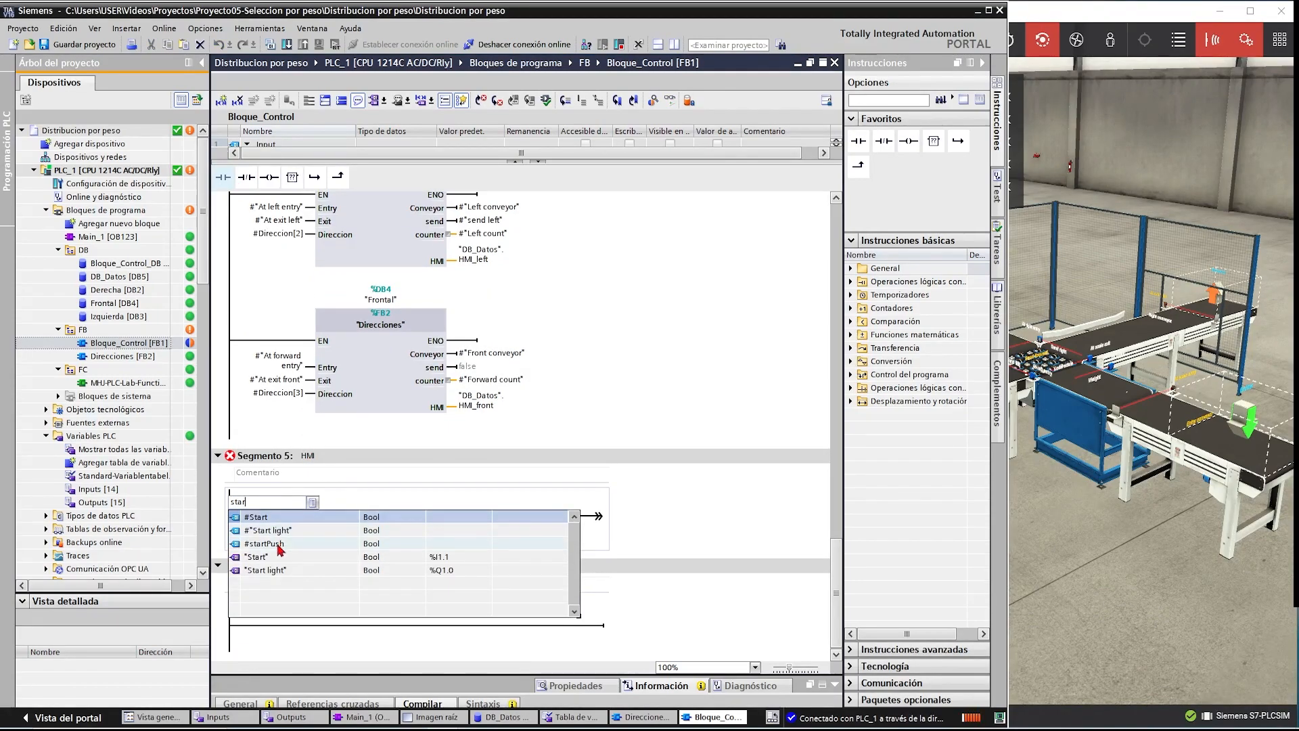
click(279, 544)
click(357, 518)
- Add a normally open contact for "Clock_1Hz" in series after the #startPush contact
click(223, 177)
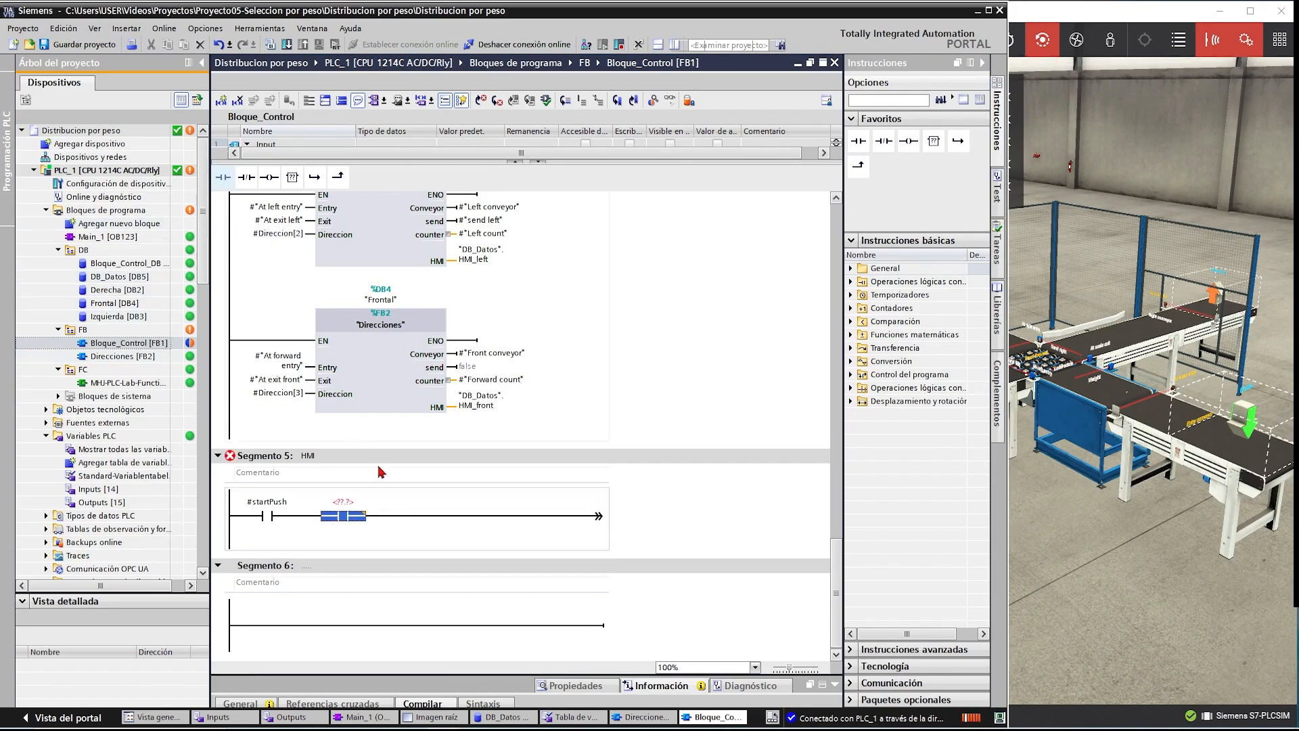
text(cloc)
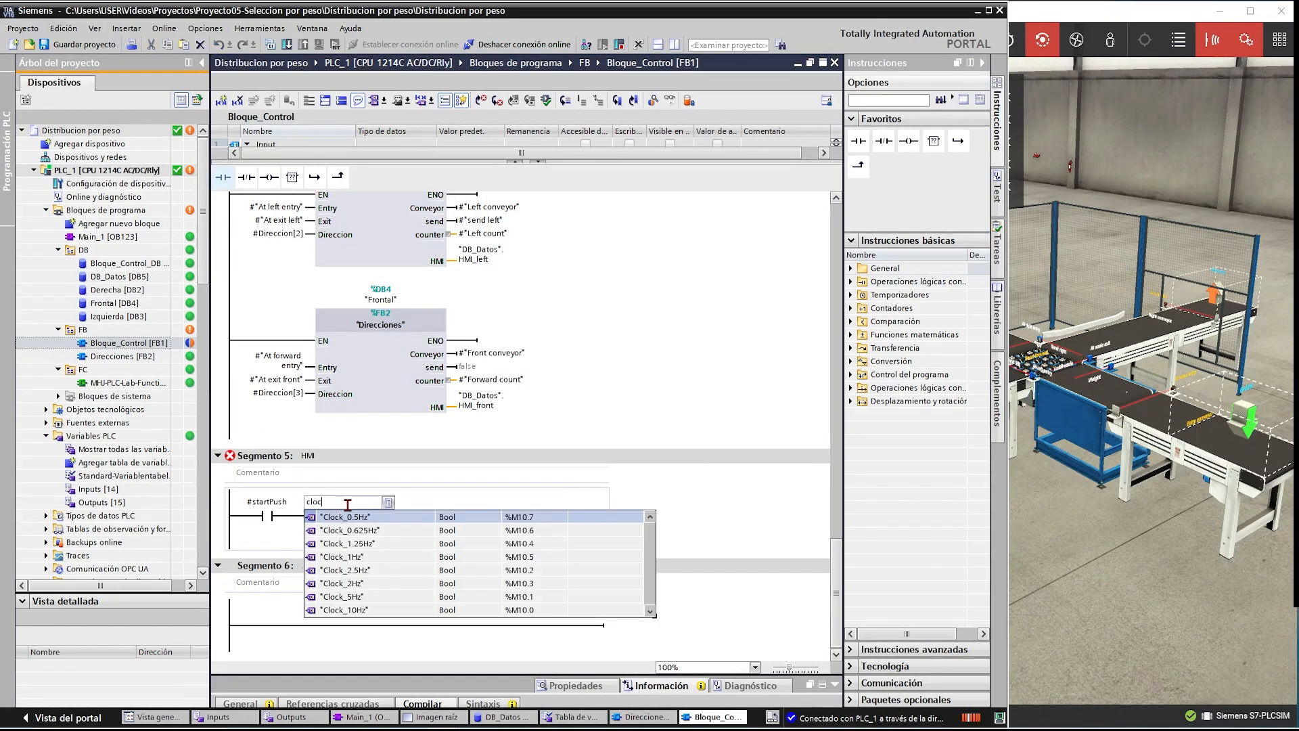
text(k)
click(351, 558)
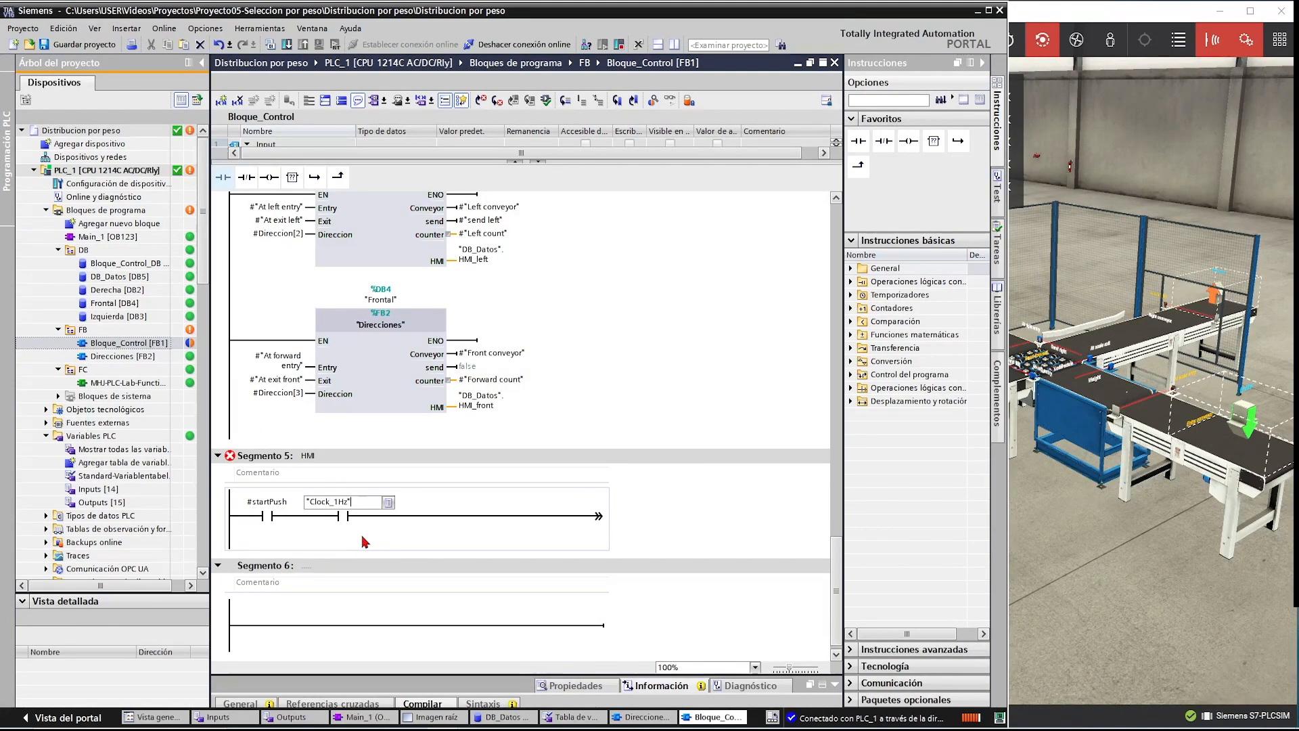
click(1058, 485)
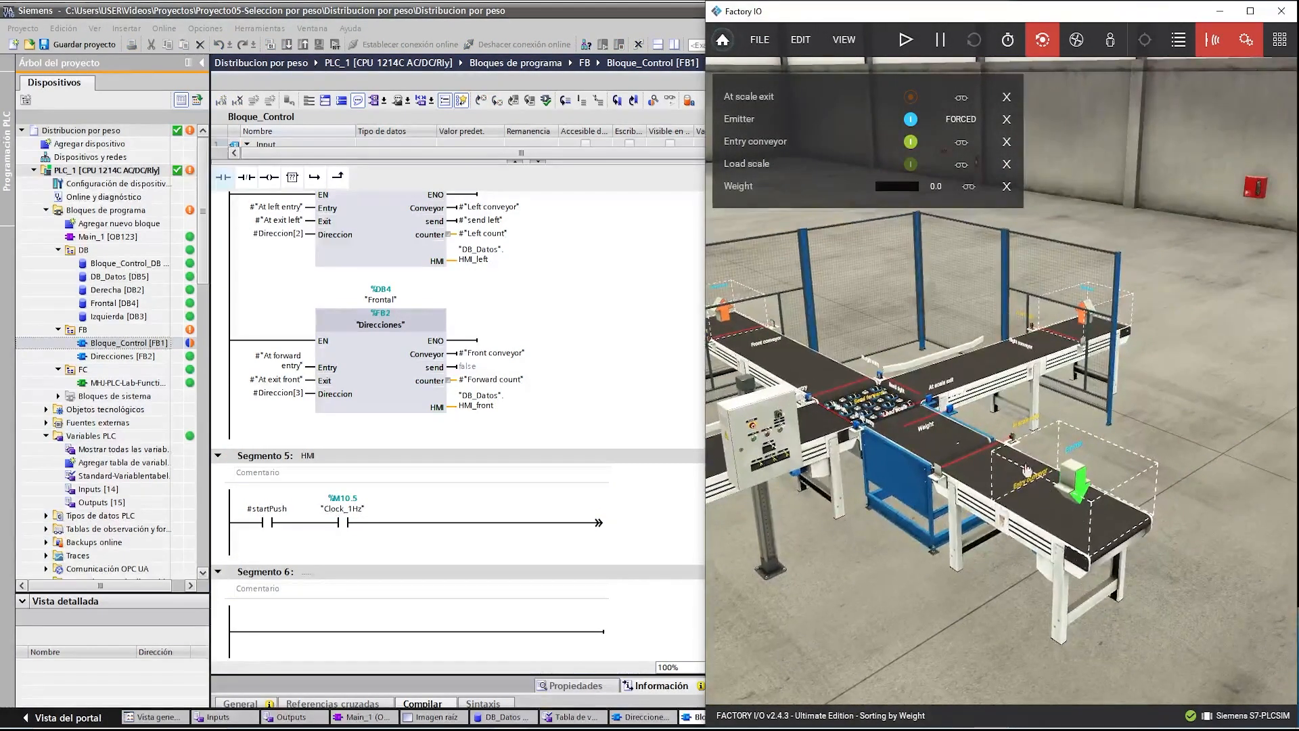
- Add a normally closed contact for #stopPush in series after the "Clock_1Hz" contact in Segmento 5
click(420, 524)
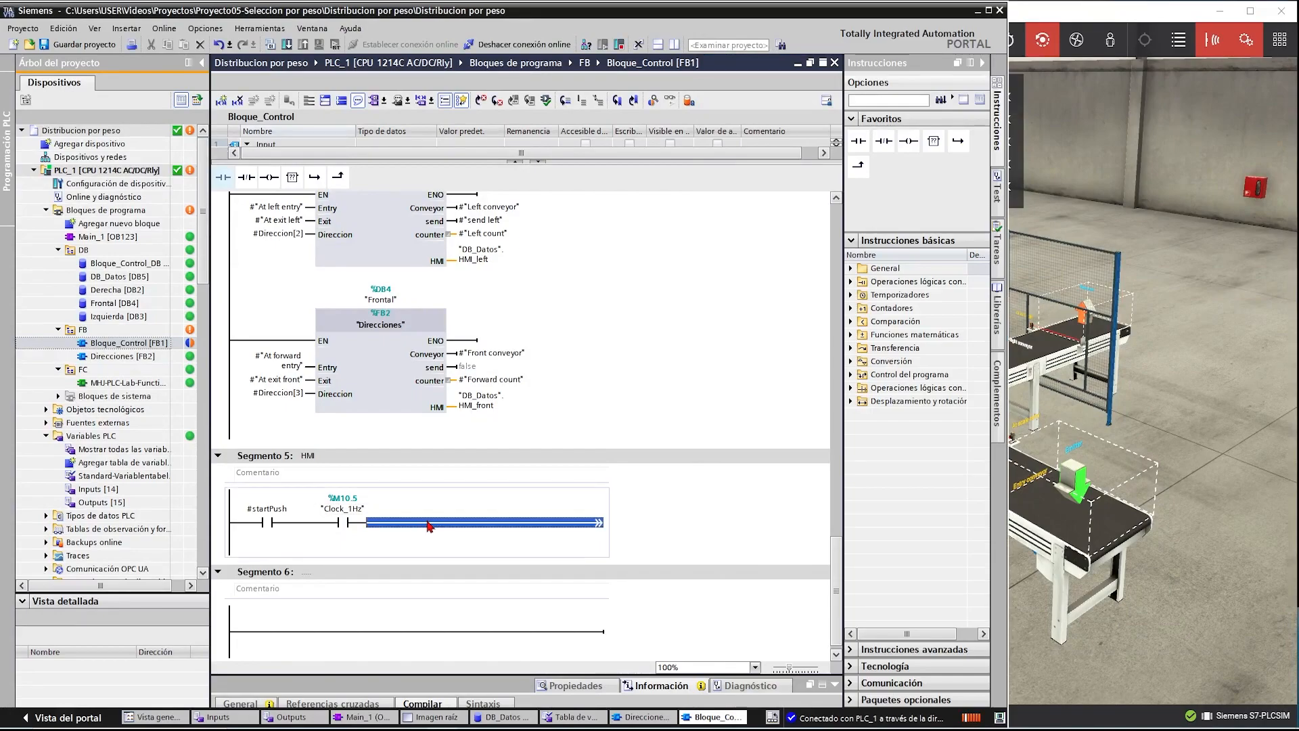
click(247, 178)
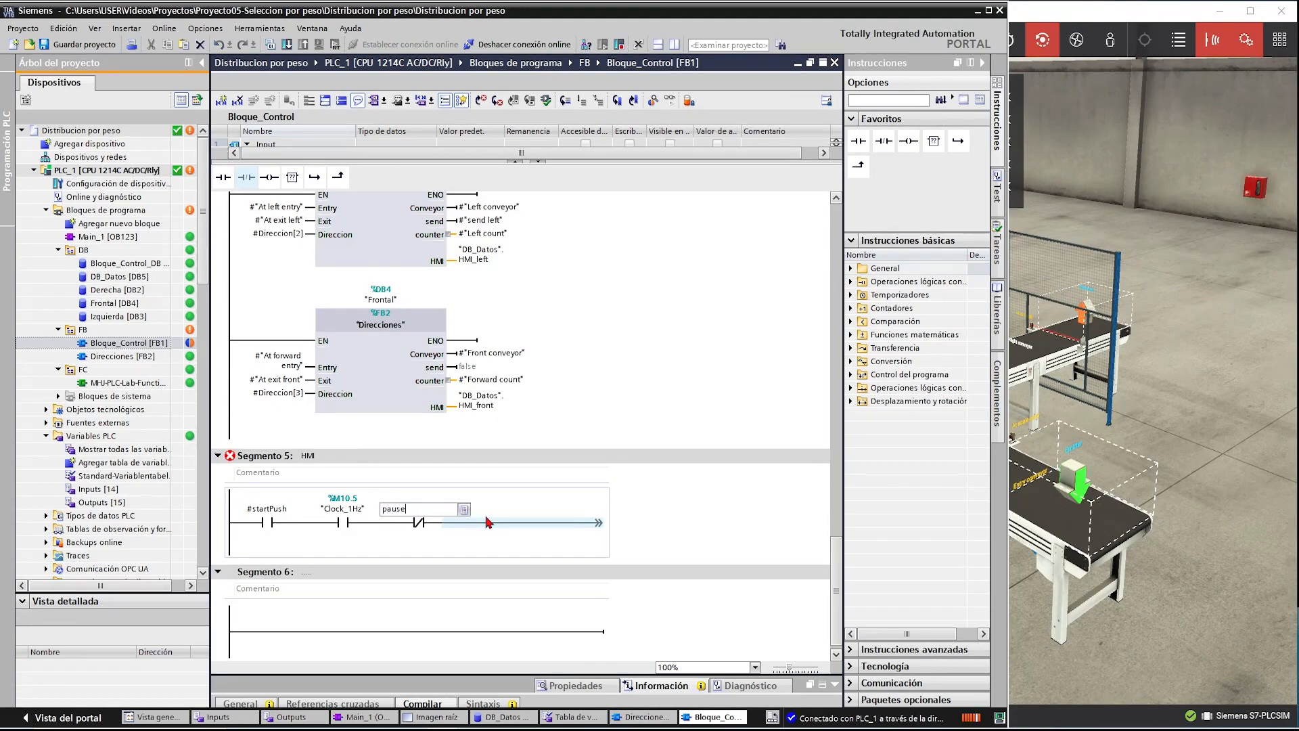
key(BackSpace)
key(BackSpace)
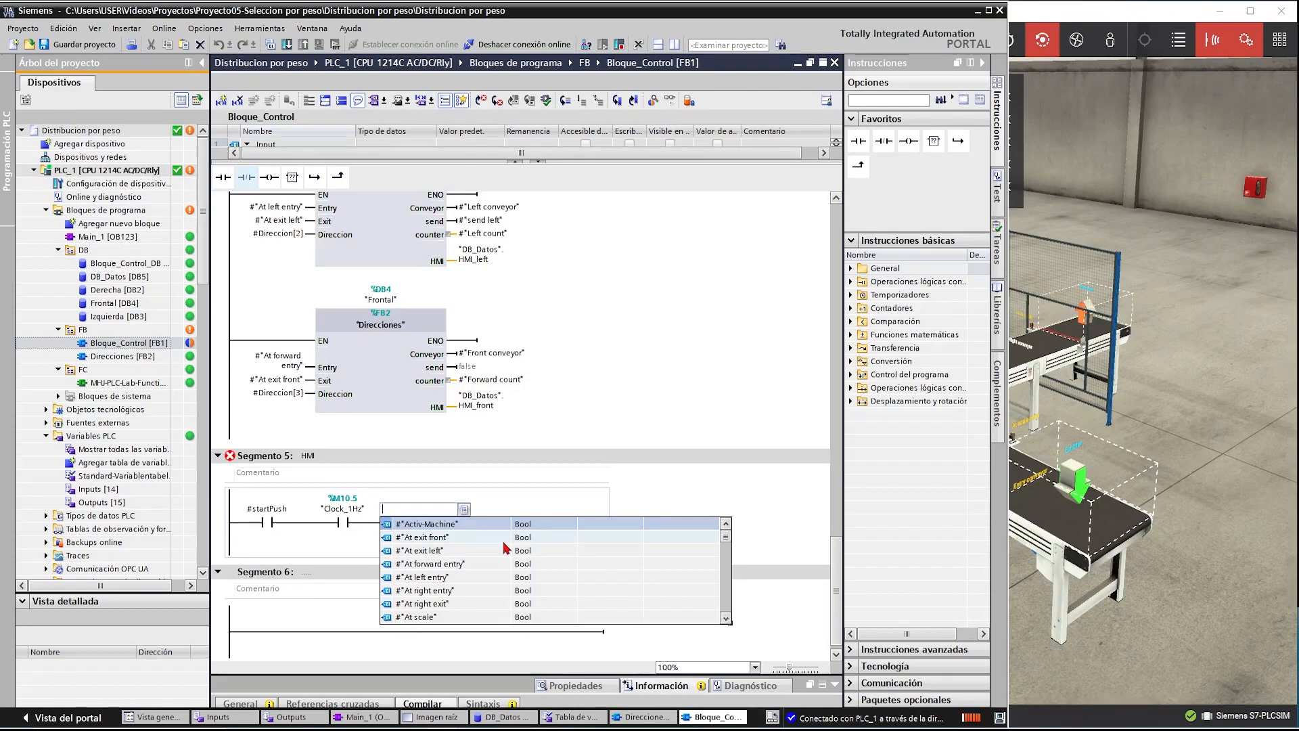
scroll(504, 547, down, 2)
text(stop)
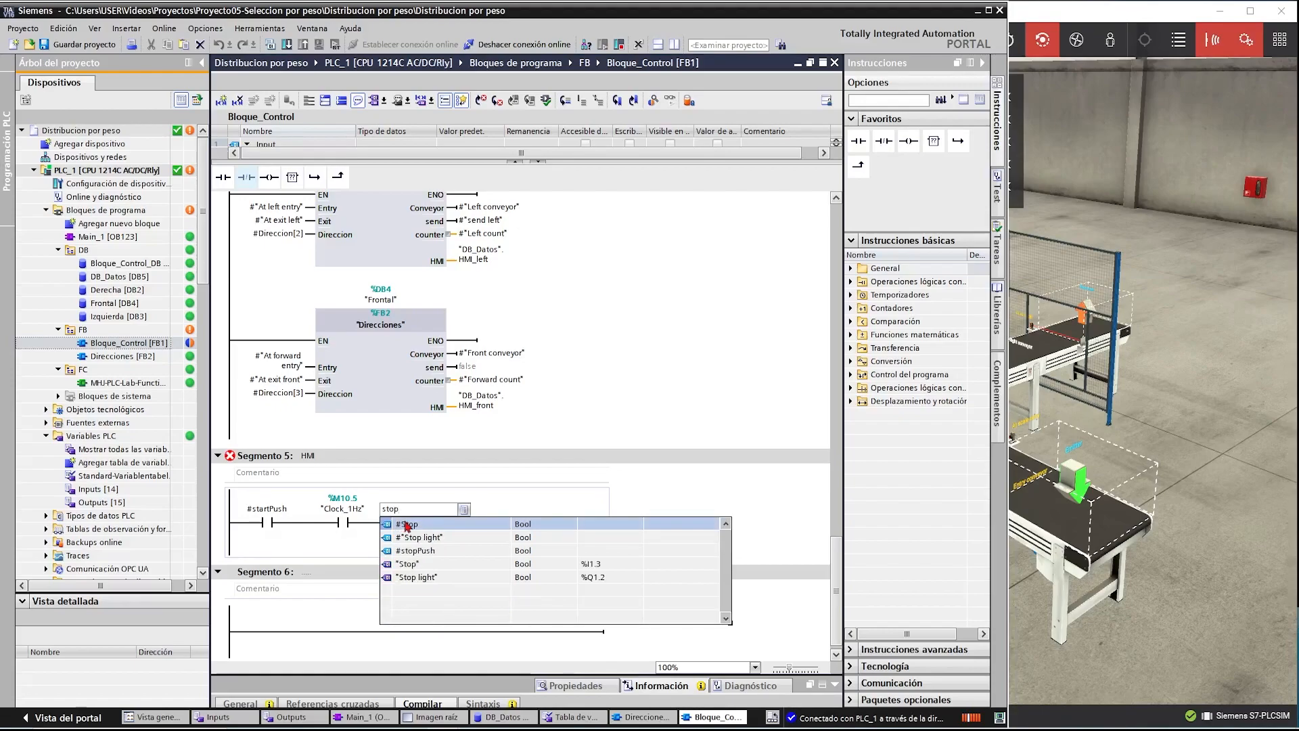
click(425, 549)
click(498, 553)
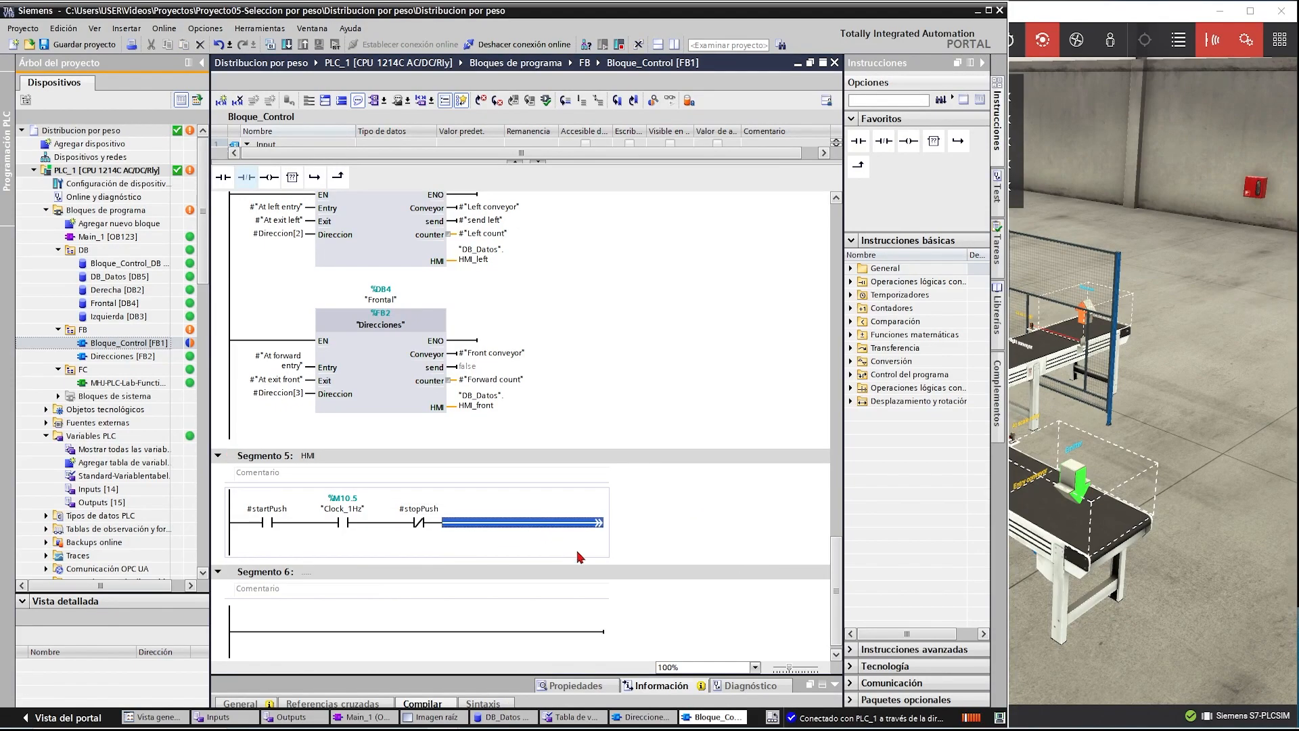
click(851, 308)
drag(889, 321, 599, 527)
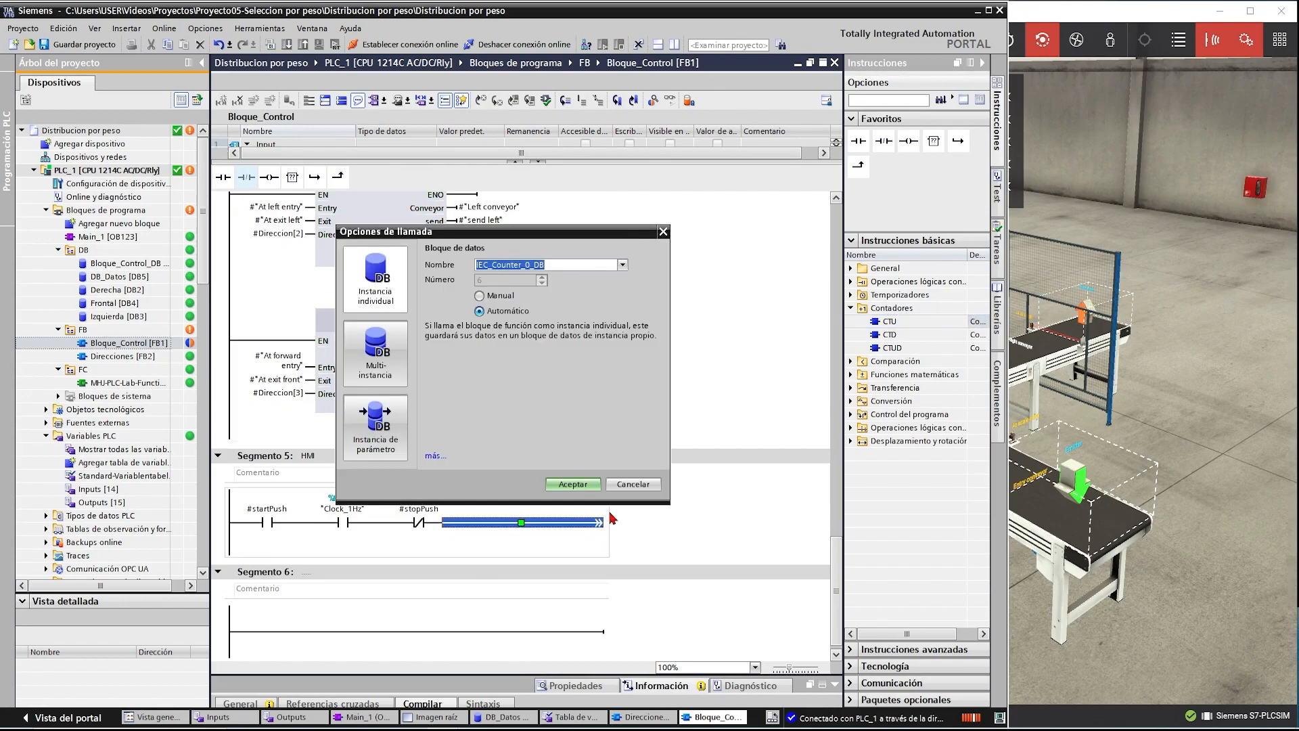
click(633, 485)
- Enlarge the block interface and declare a Static variable CTU of data type IEC_COUNTER below Activ-Machine
scroll(714, 494, up, 10)
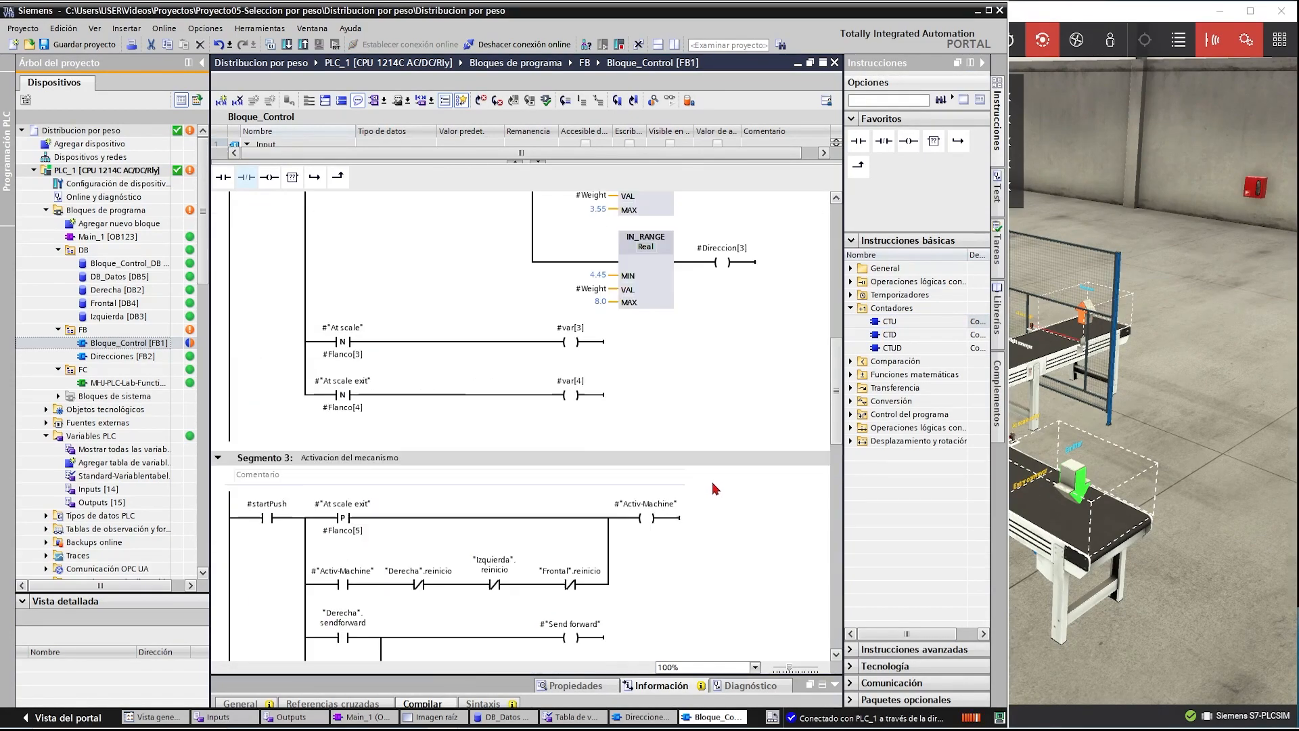
scroll(716, 491, down, 3)
scroll(716, 495, up, 3)
drag(589, 162, 599, 404)
scroll(310, 327, down, 10)
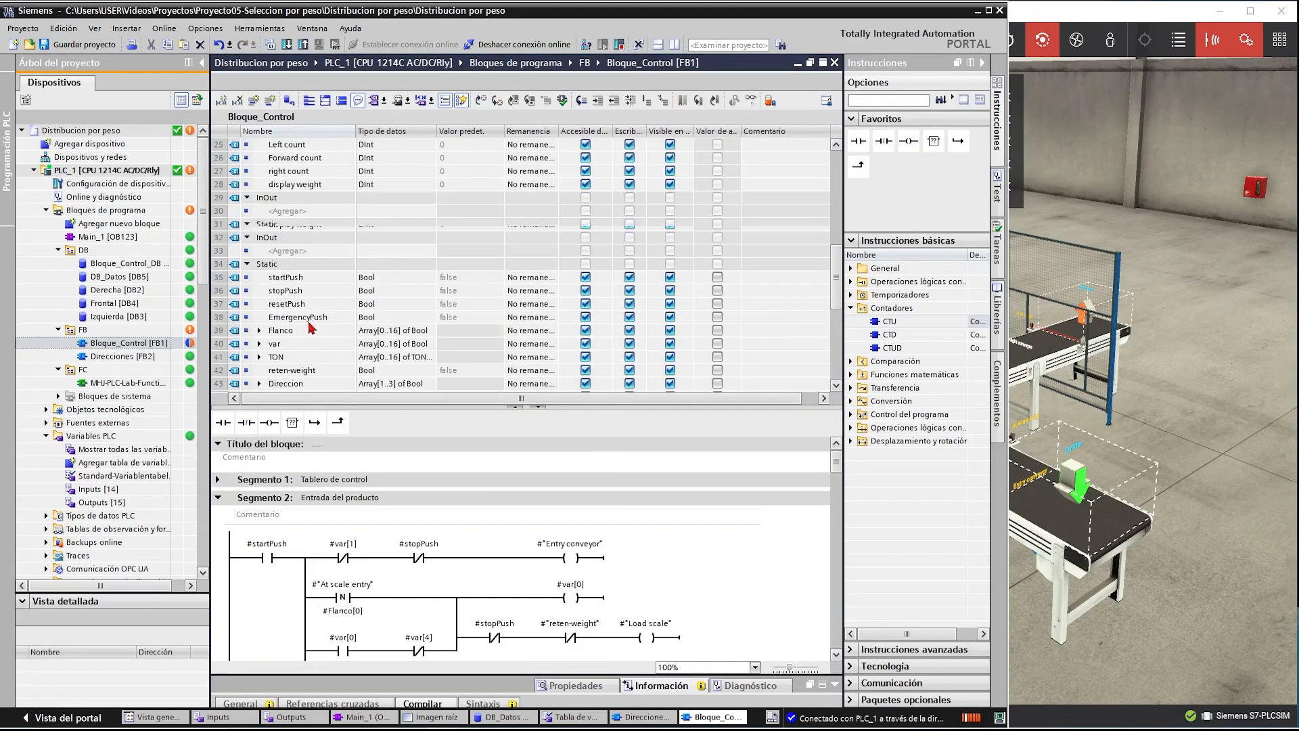
click(306, 316)
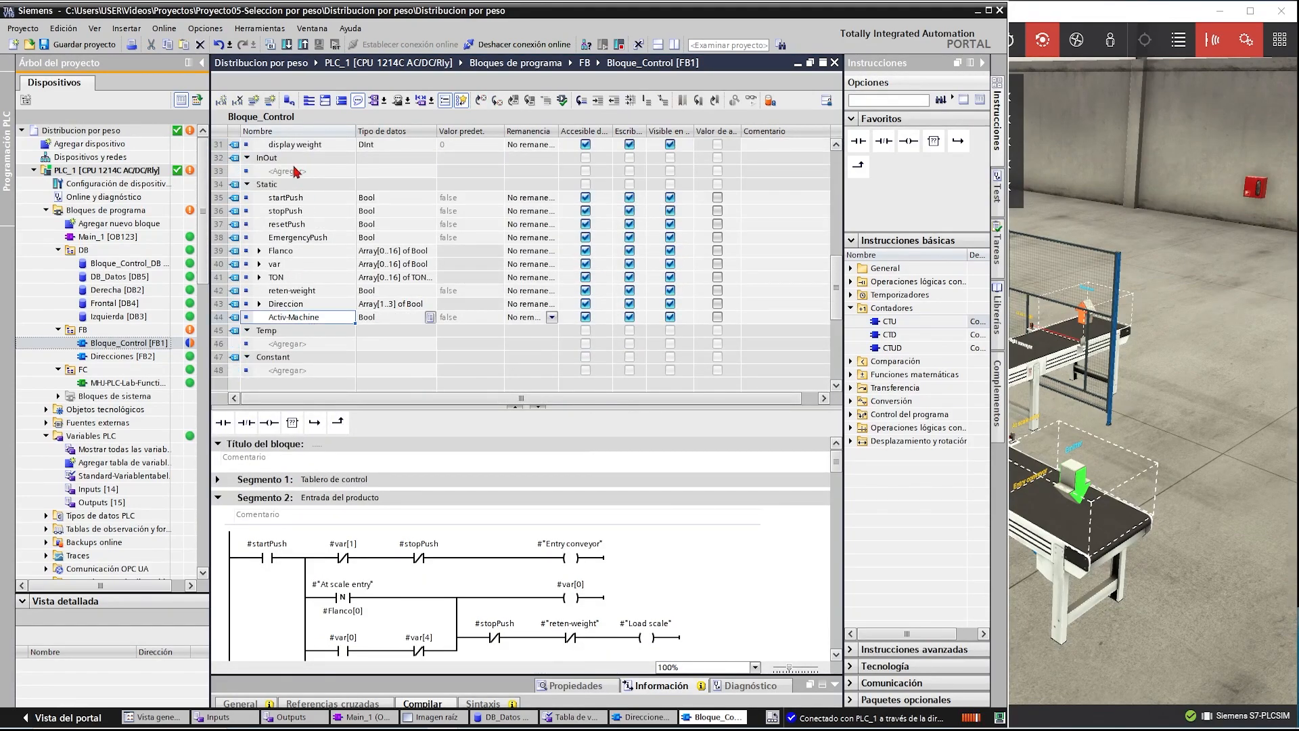
click(270, 101)
text(c)
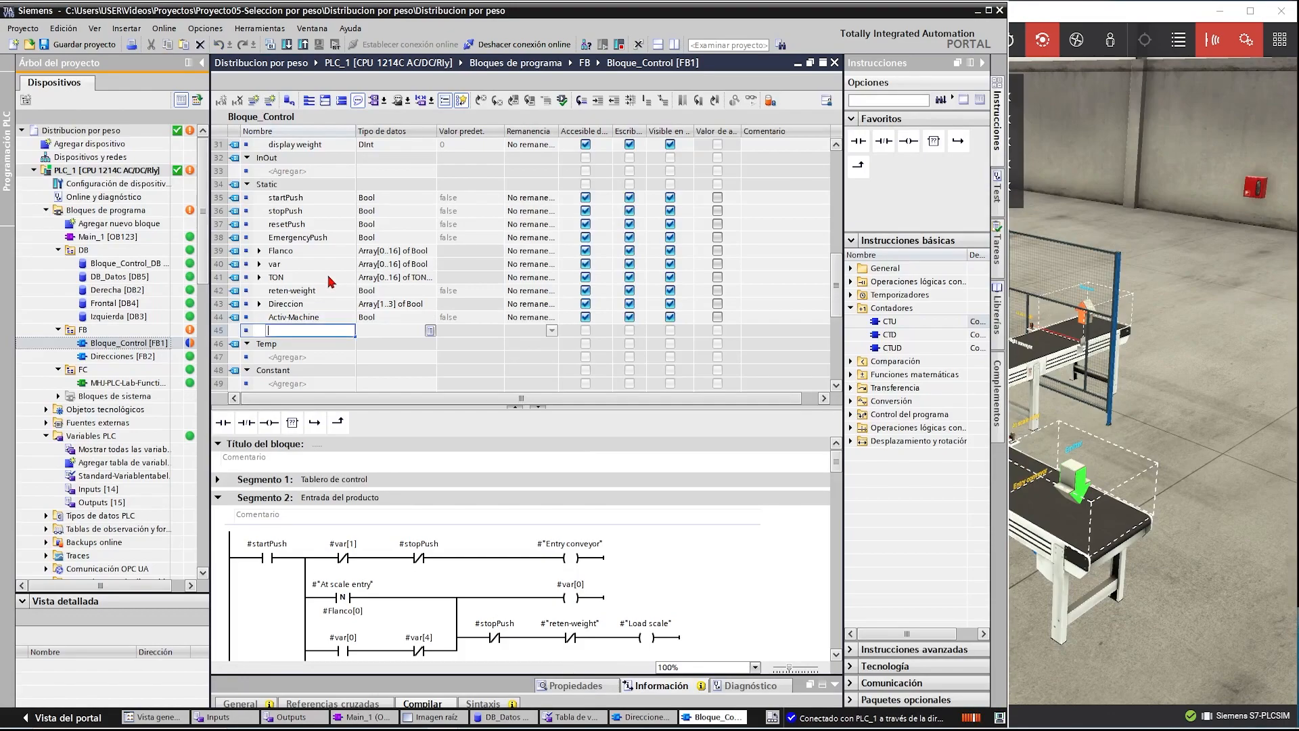
click(374, 331)
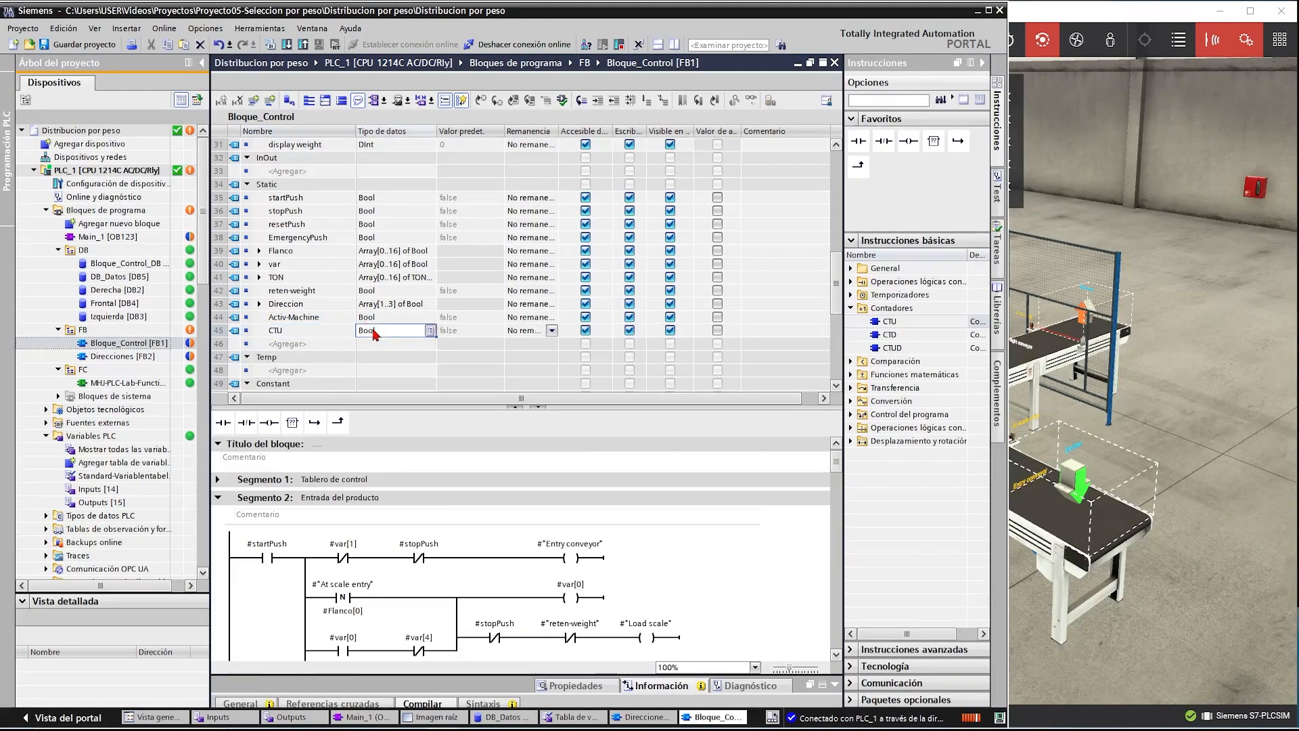
text(ie)
click(389, 343)
click(392, 344)
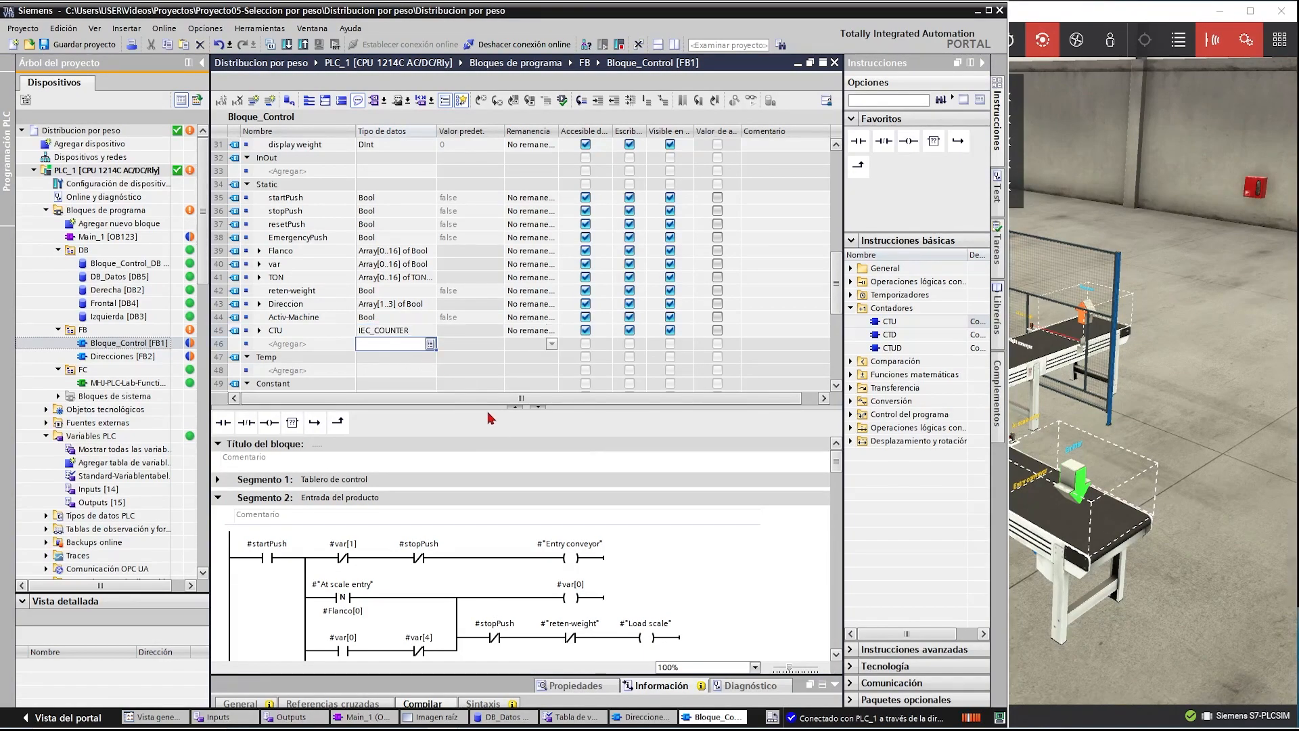
- Shrink the block interface and place a CTU counter after the #stopPush contact in Segmento 5, using #CTU as its instance
drag(481, 408, 481, 207)
scroll(551, 564, down, 15)
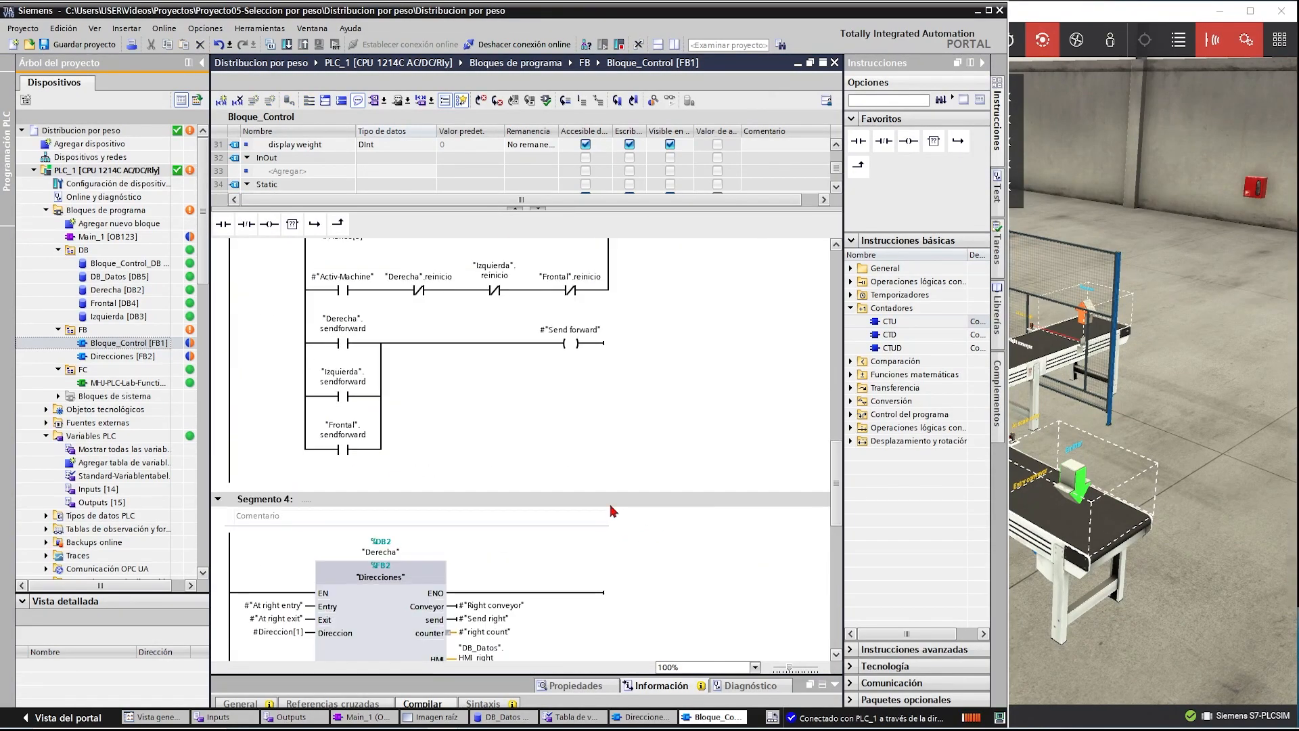
click(494, 449)
text(ctu)
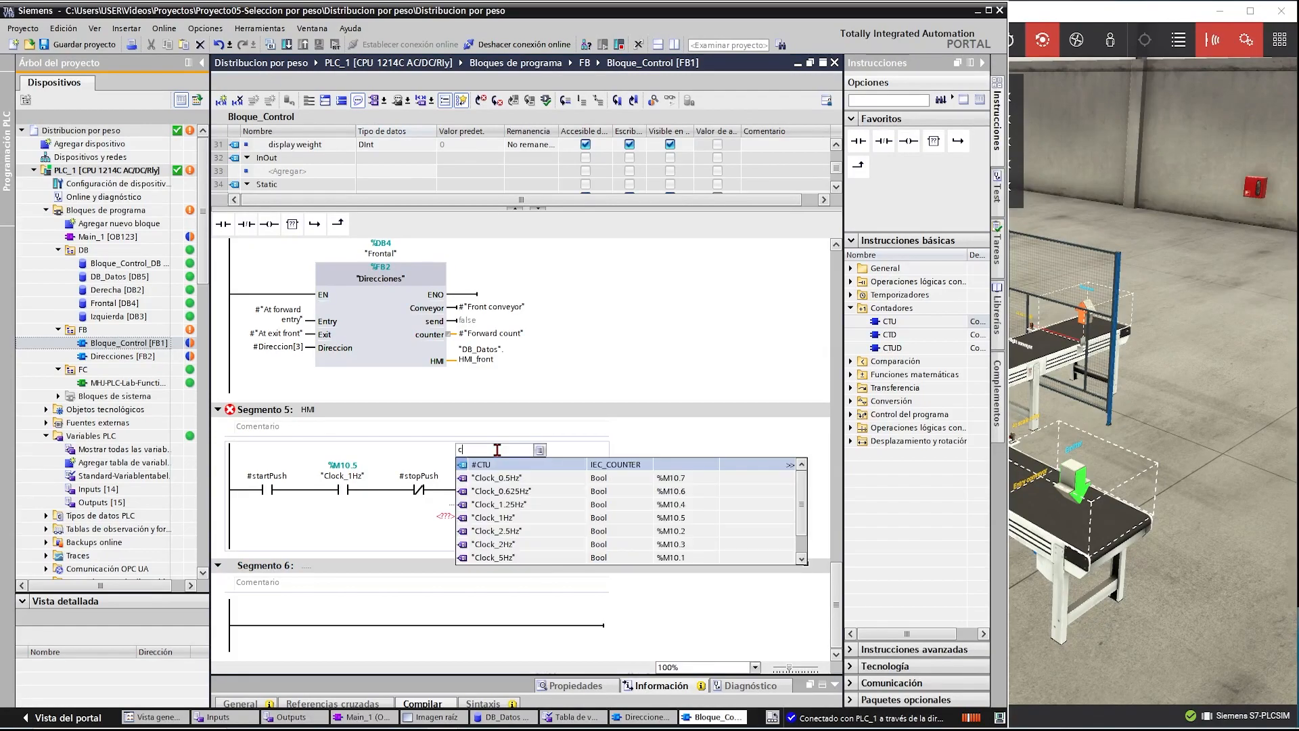
click(510, 468)
click(508, 467)
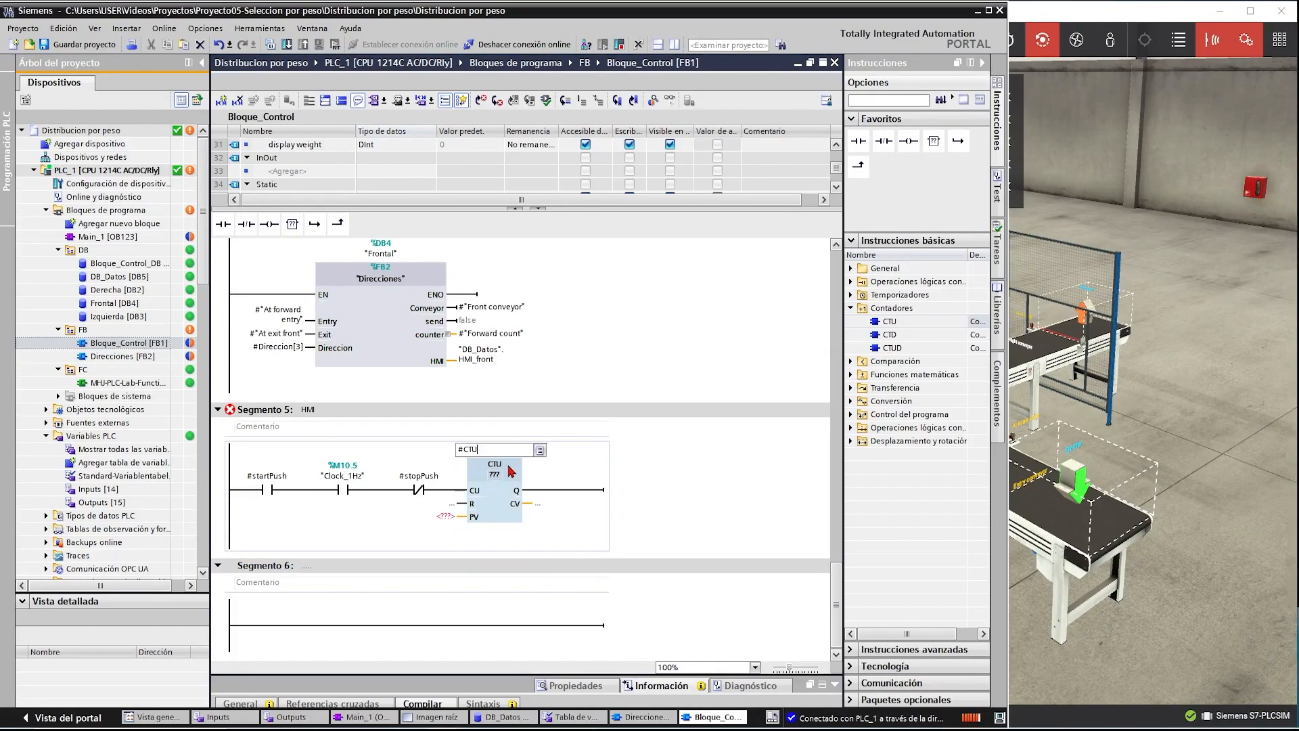
click(665, 519)
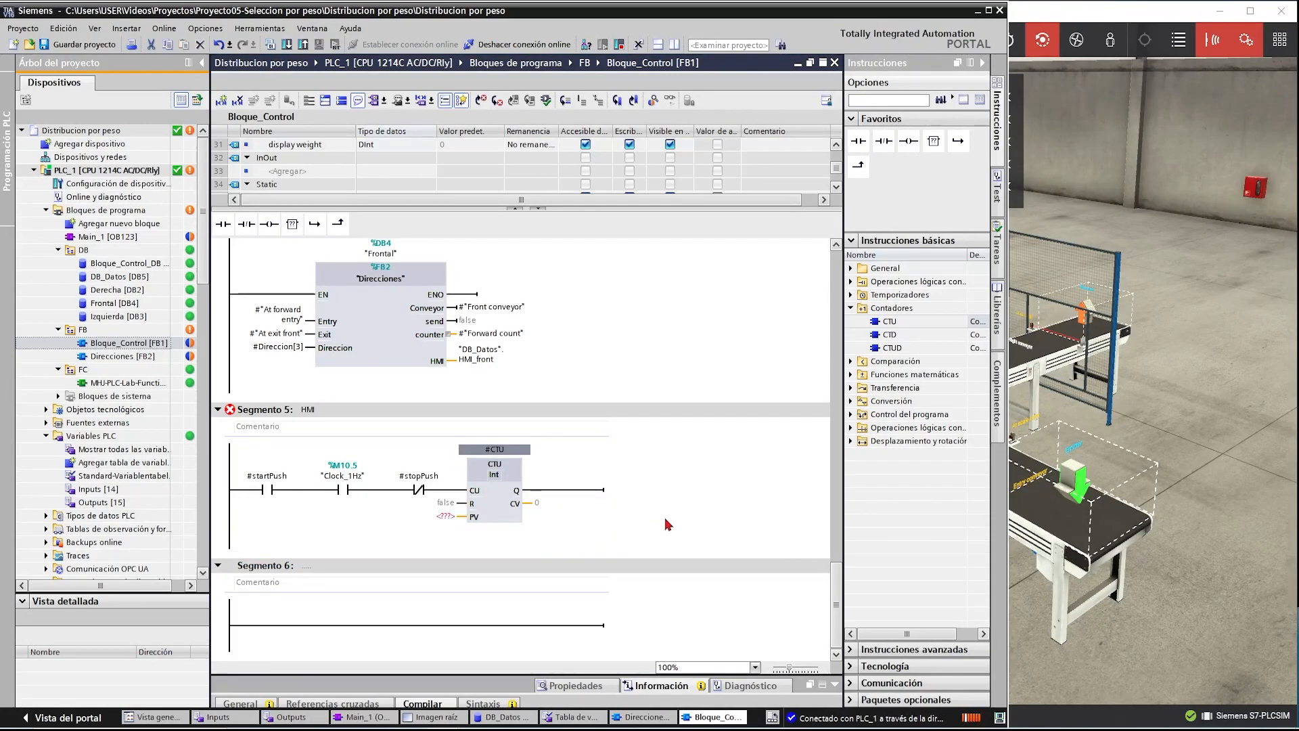
- Insert a normally open contact at the counter's R input and assign "DB_Datos".HMI_int to its CV output
click(447, 503)
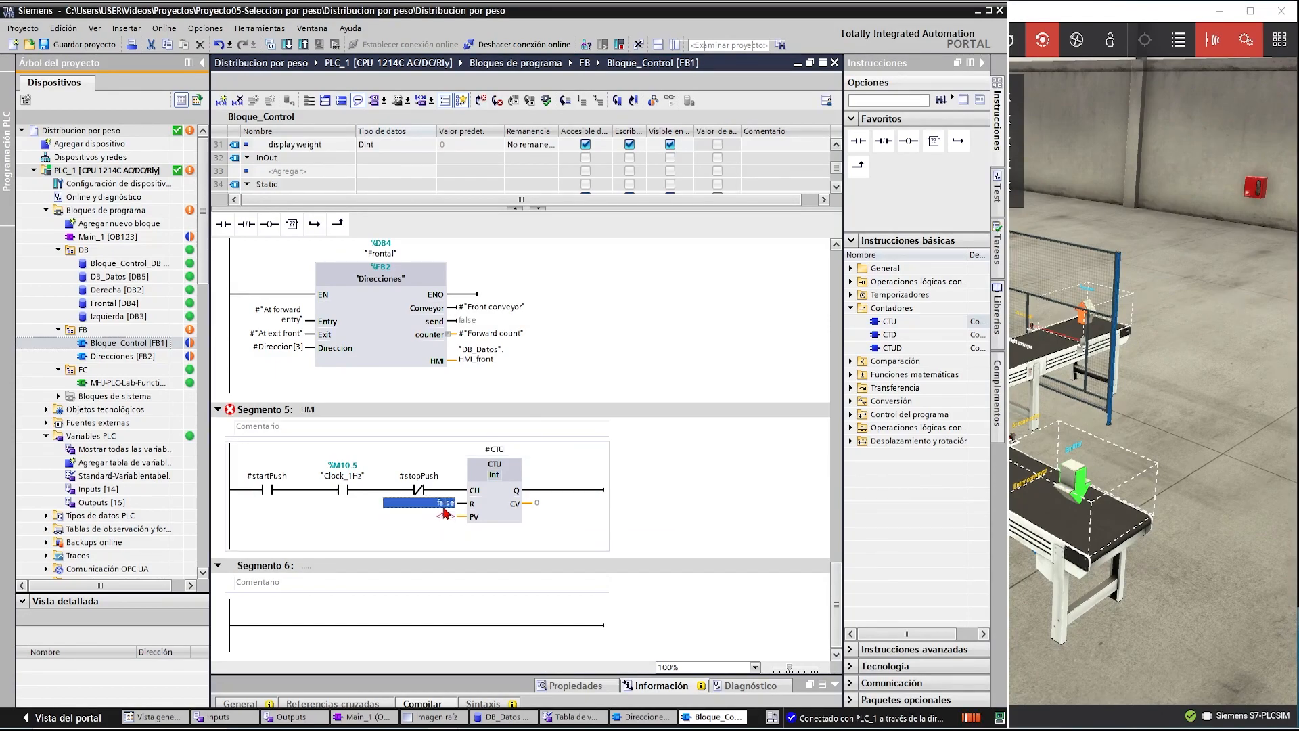
click(221, 226)
double_click(540, 504)
text(db)
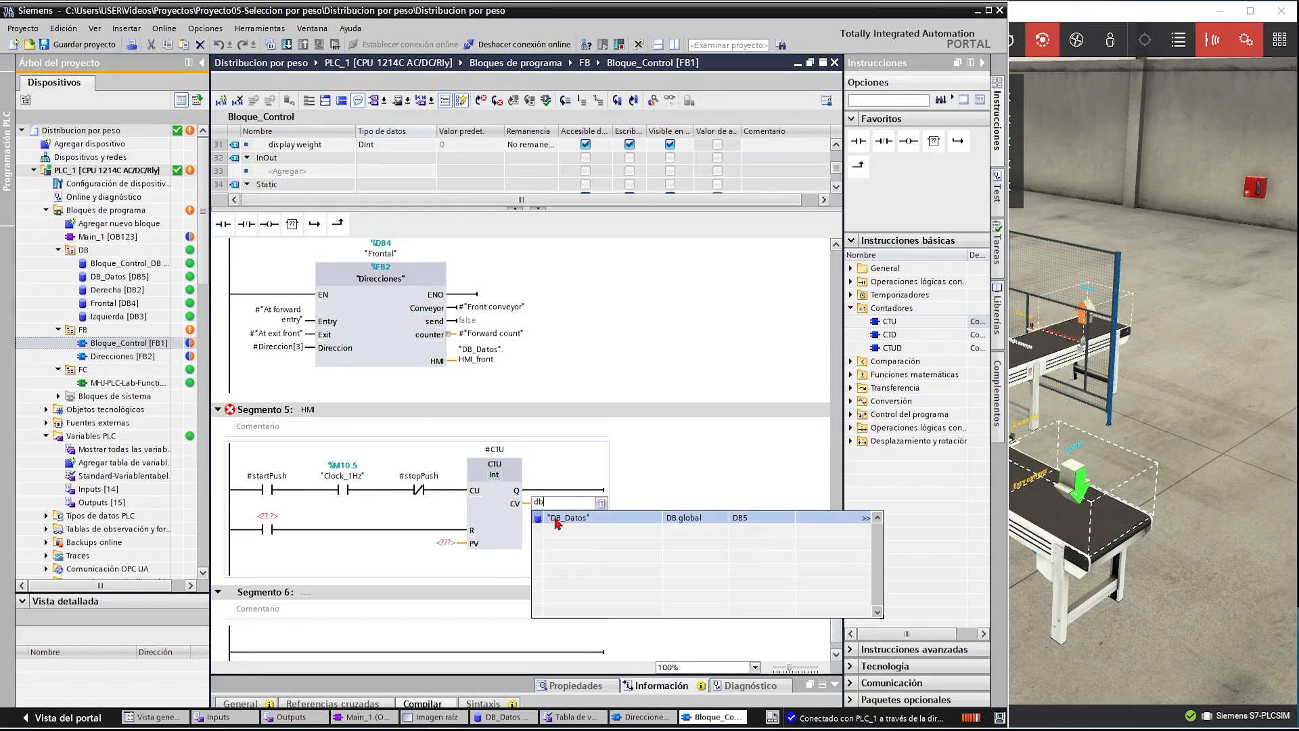
click(570, 519)
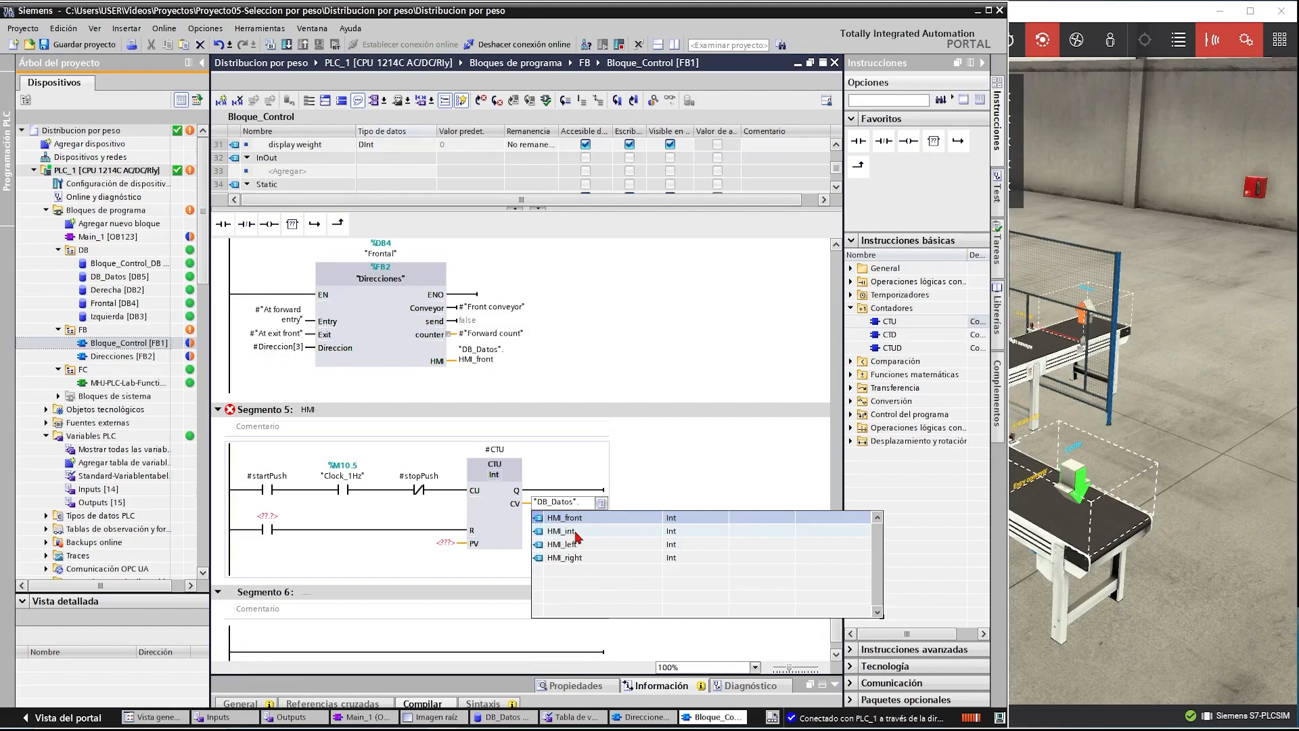
click(577, 535)
click(575, 548)
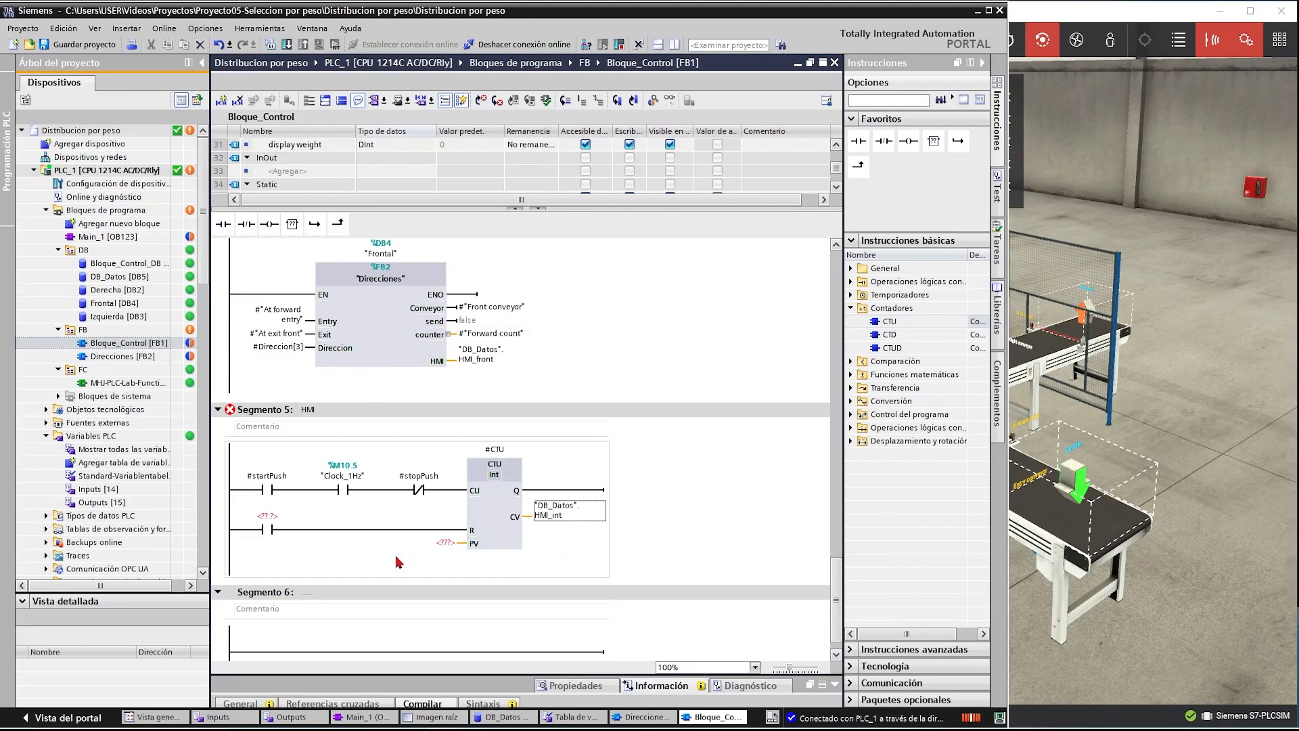
click(1179, 449)
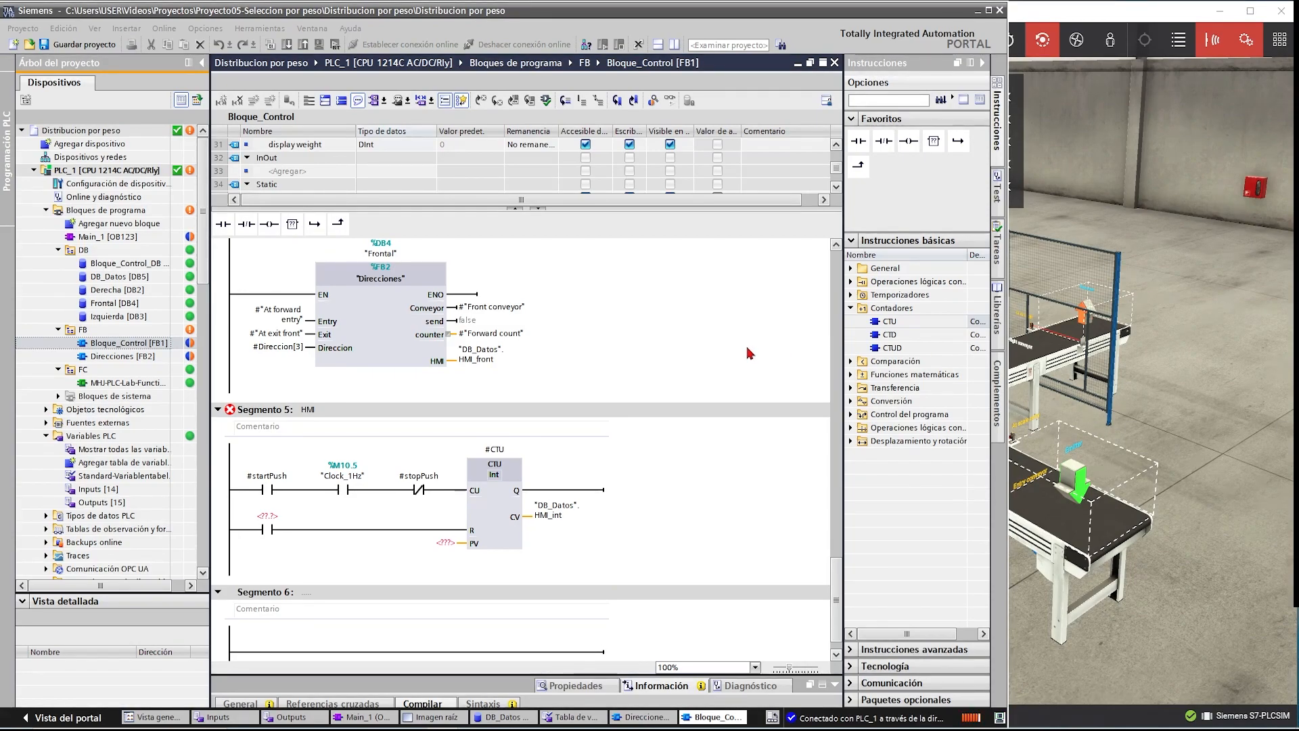
- Add a branch below the "At scale exit" line at the end of Segmento 2 with a normally open contact and an output coil
click(614, 345)
scroll(599, 368, up, 15)
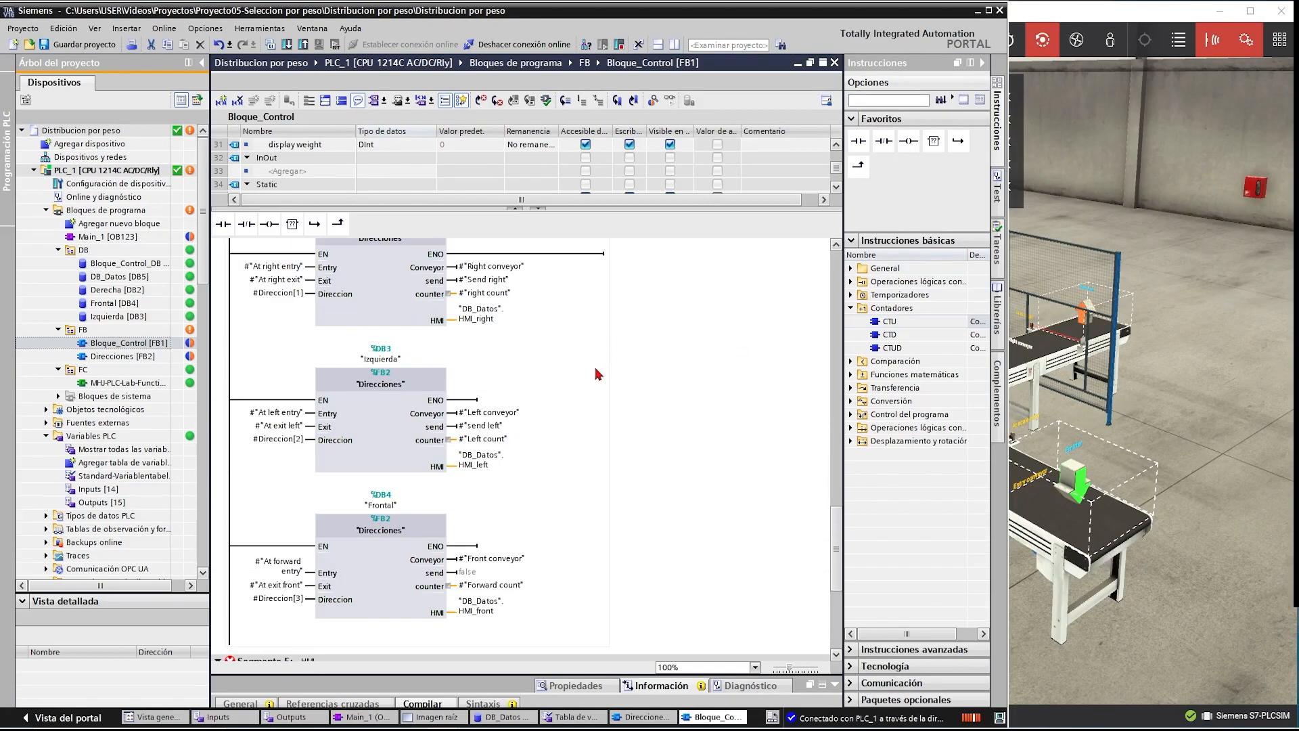
scroll(613, 374, down, 3)
scroll(613, 374, up, 10)
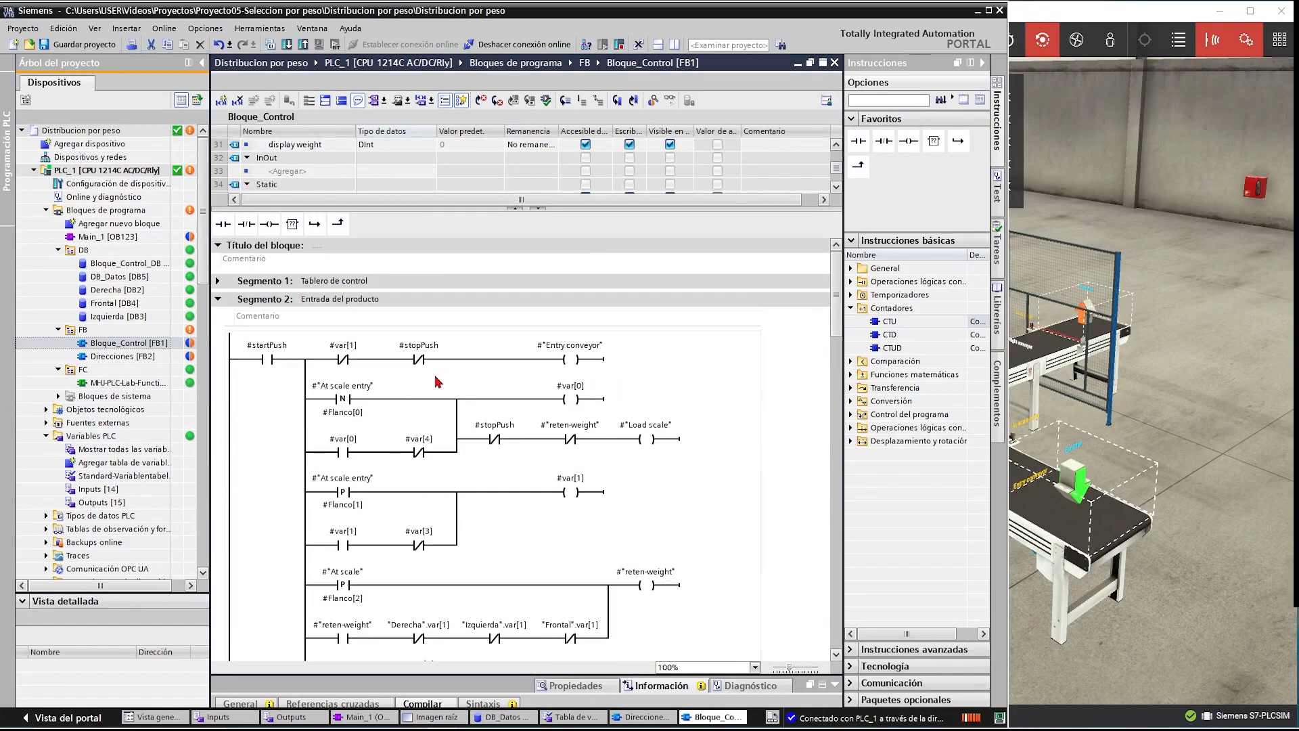
scroll(342, 397, down, 10)
scroll(298, 429, up, 10)
scroll(254, 414, down, 10)
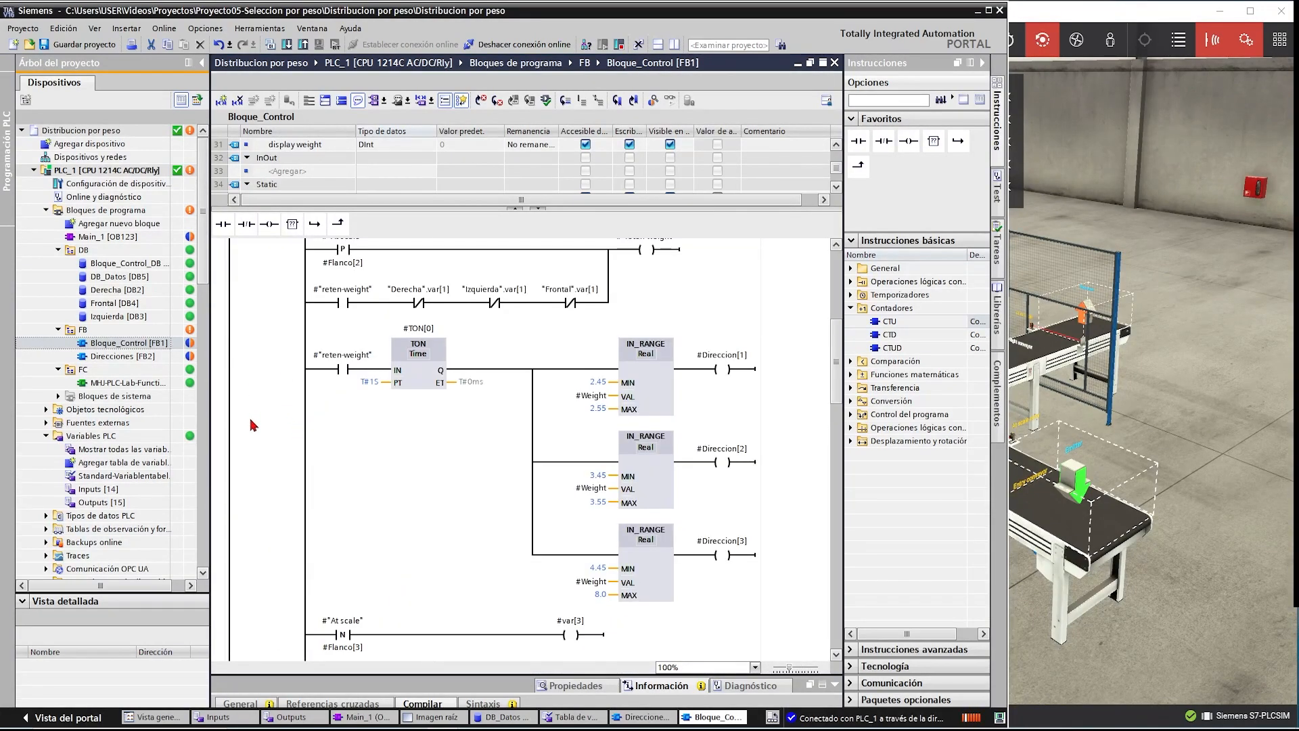
click(314, 225)
click(222, 224)
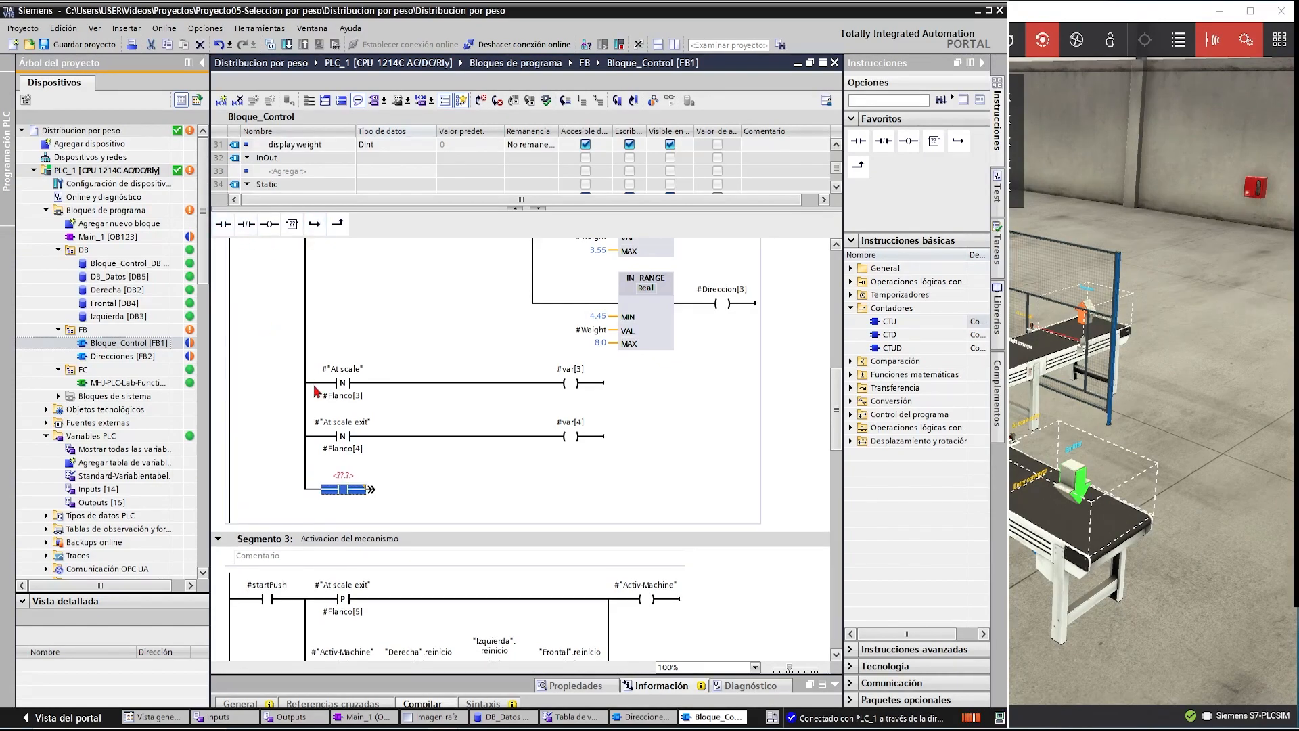
click(476, 472)
click(372, 490)
click(270, 225)
- Assign #Start to the normally open contact of the new last branch in Segmento 2
double_click(343, 475)
text(star)
click(343, 490)
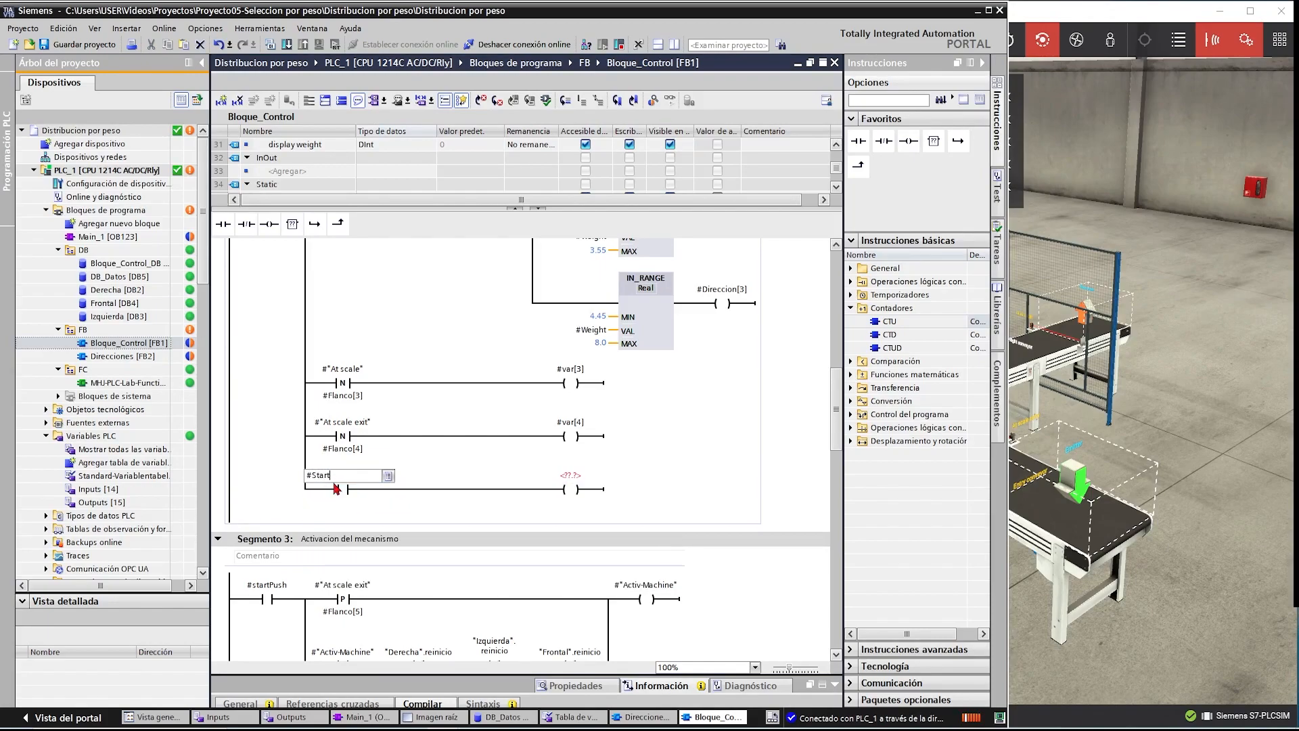
key(Return)
click(579, 476)
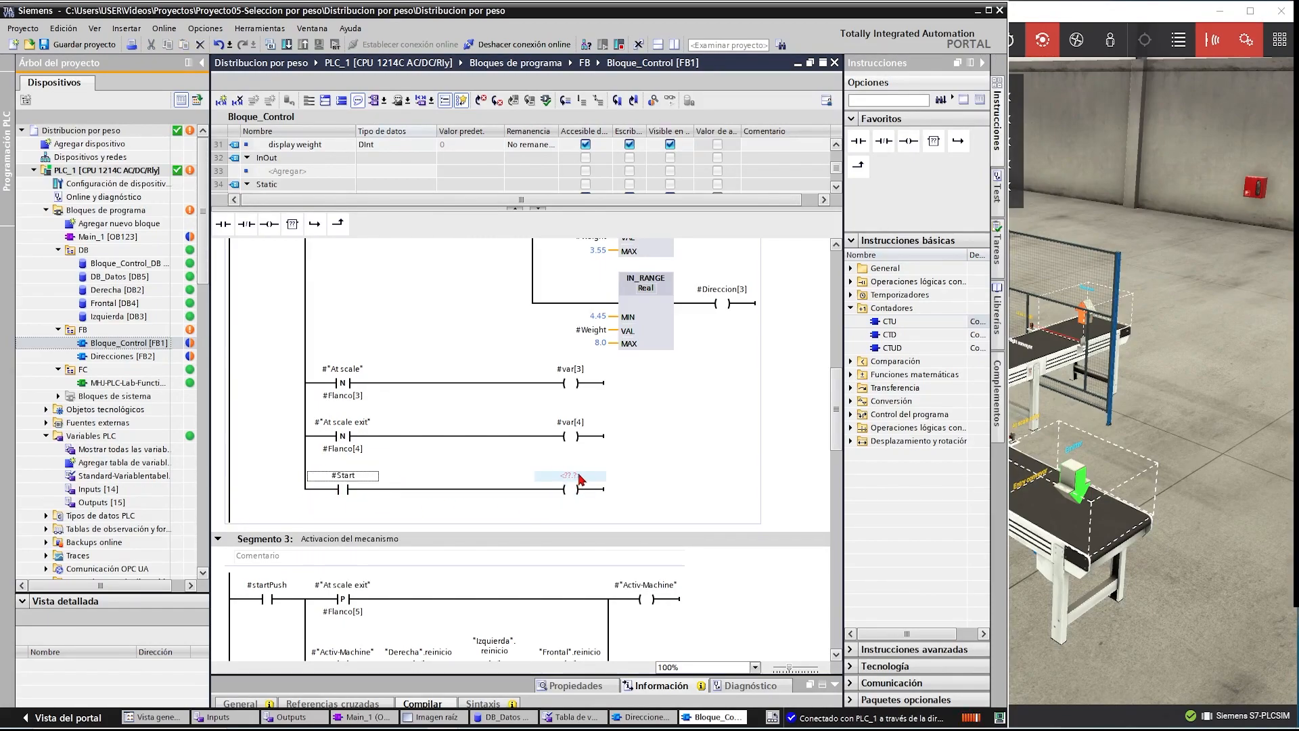
click(579, 476)
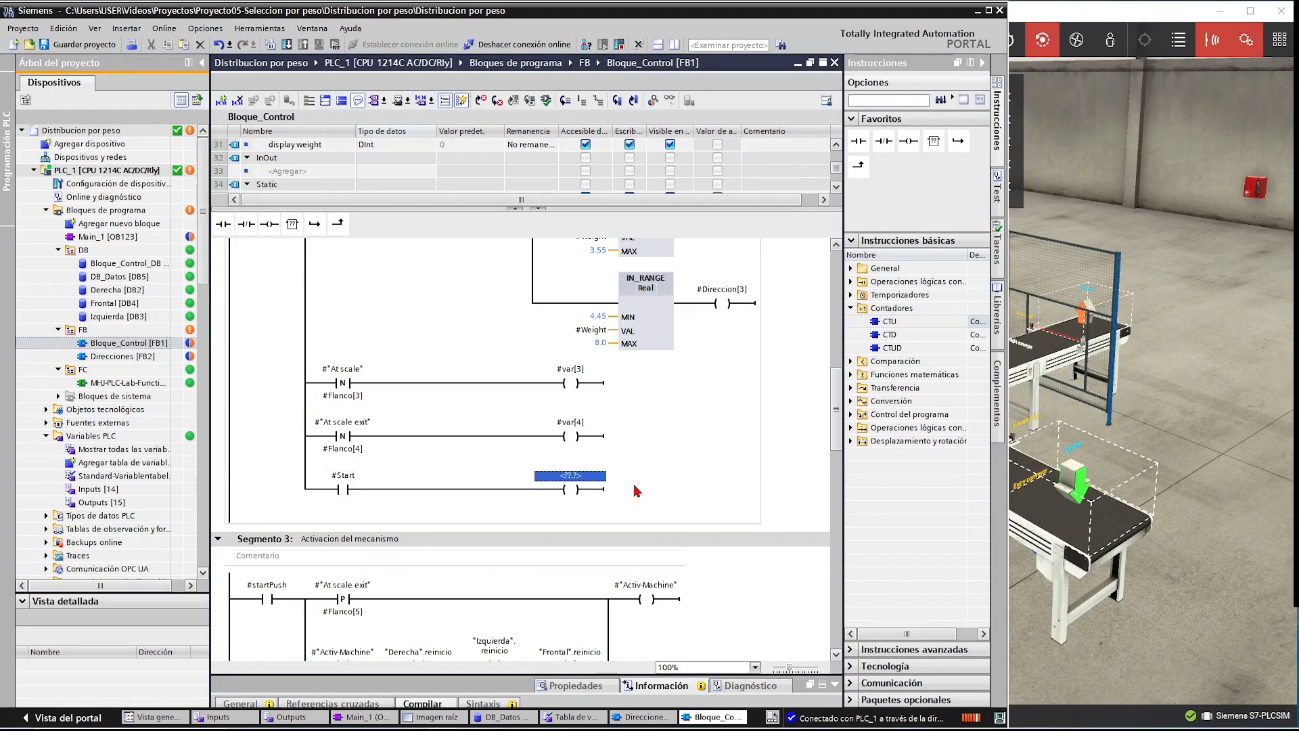
click(684, 469)
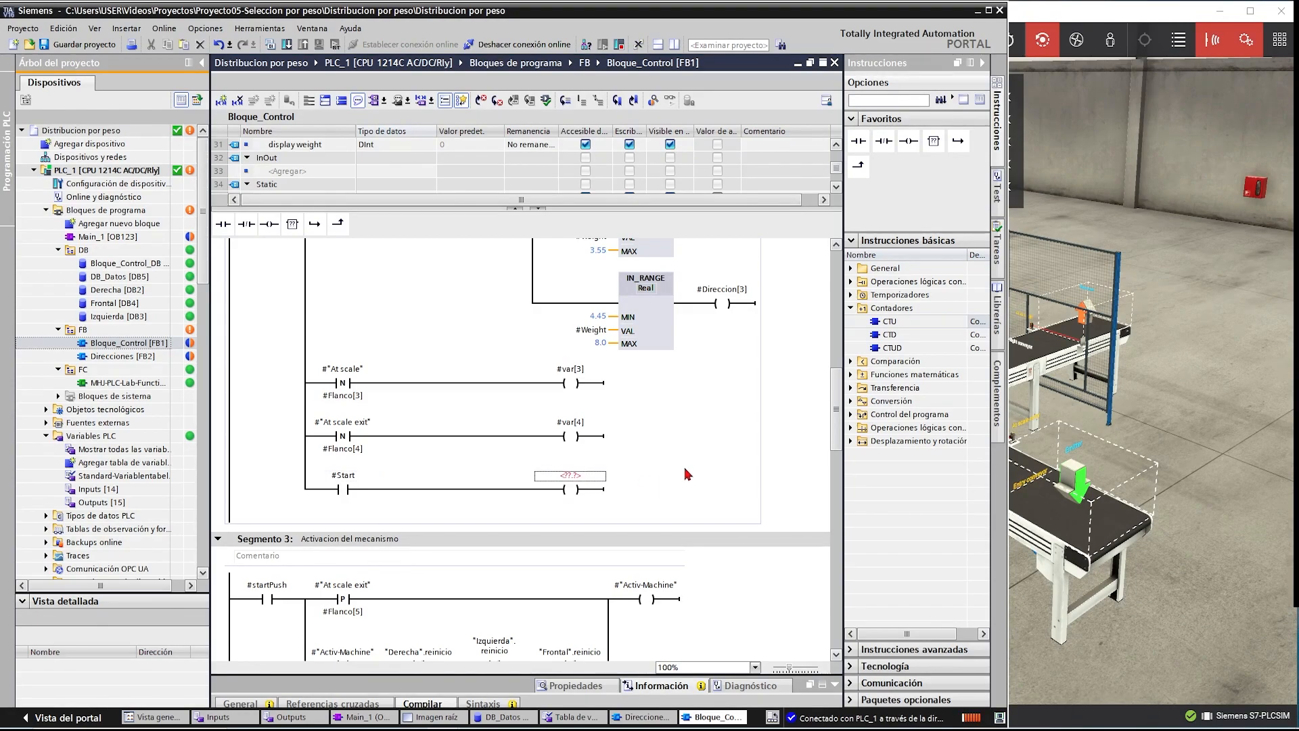
- Switch to Factory IO, extend the S7-PLCSIM driver's Bool outputs through %Q1.3, and map the Emitter actuator to %Q1.3
click(1117, 59)
click(759, 40)
click(779, 175)
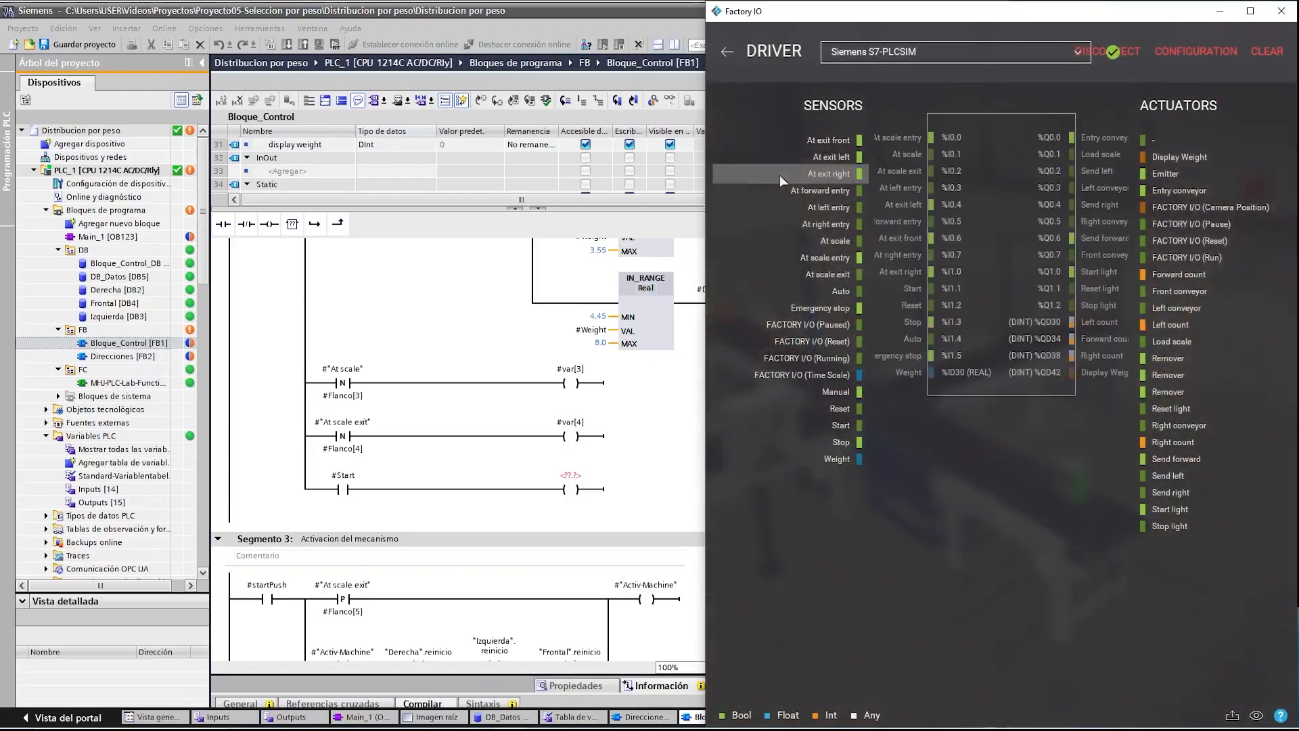
click(1203, 54)
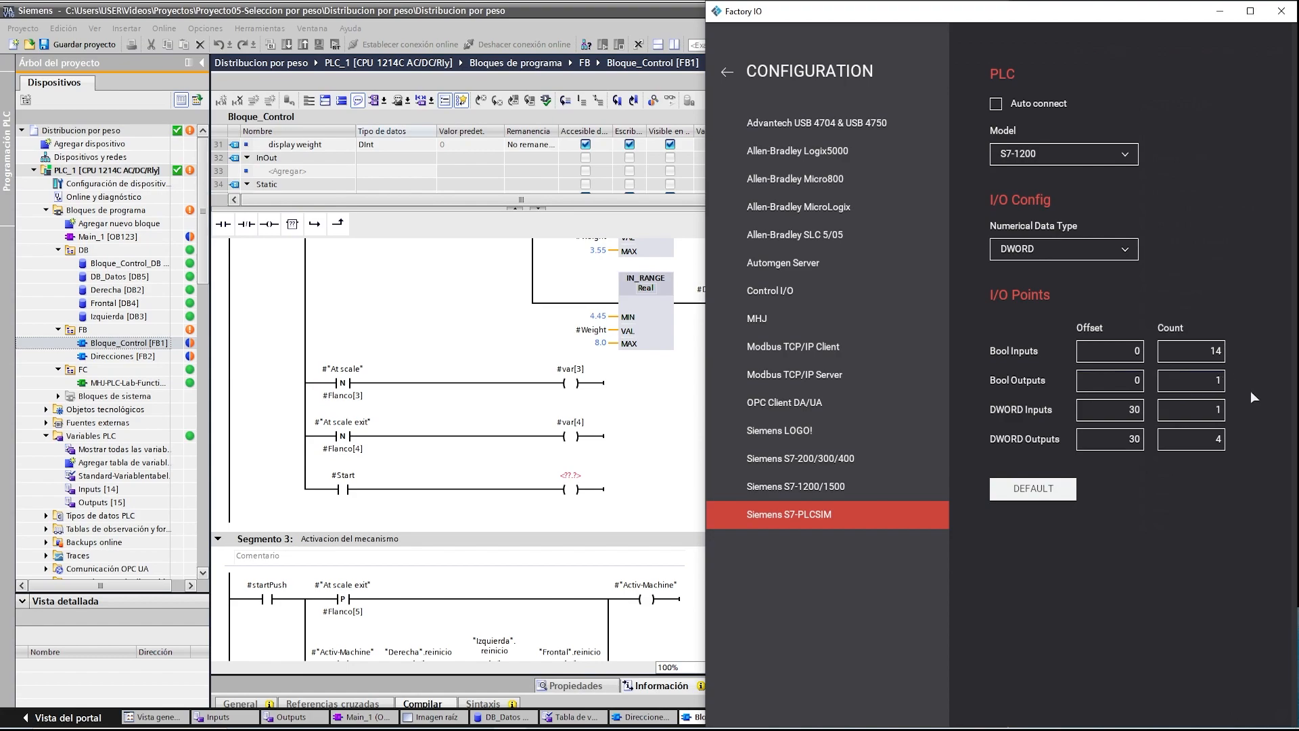
click(731, 71)
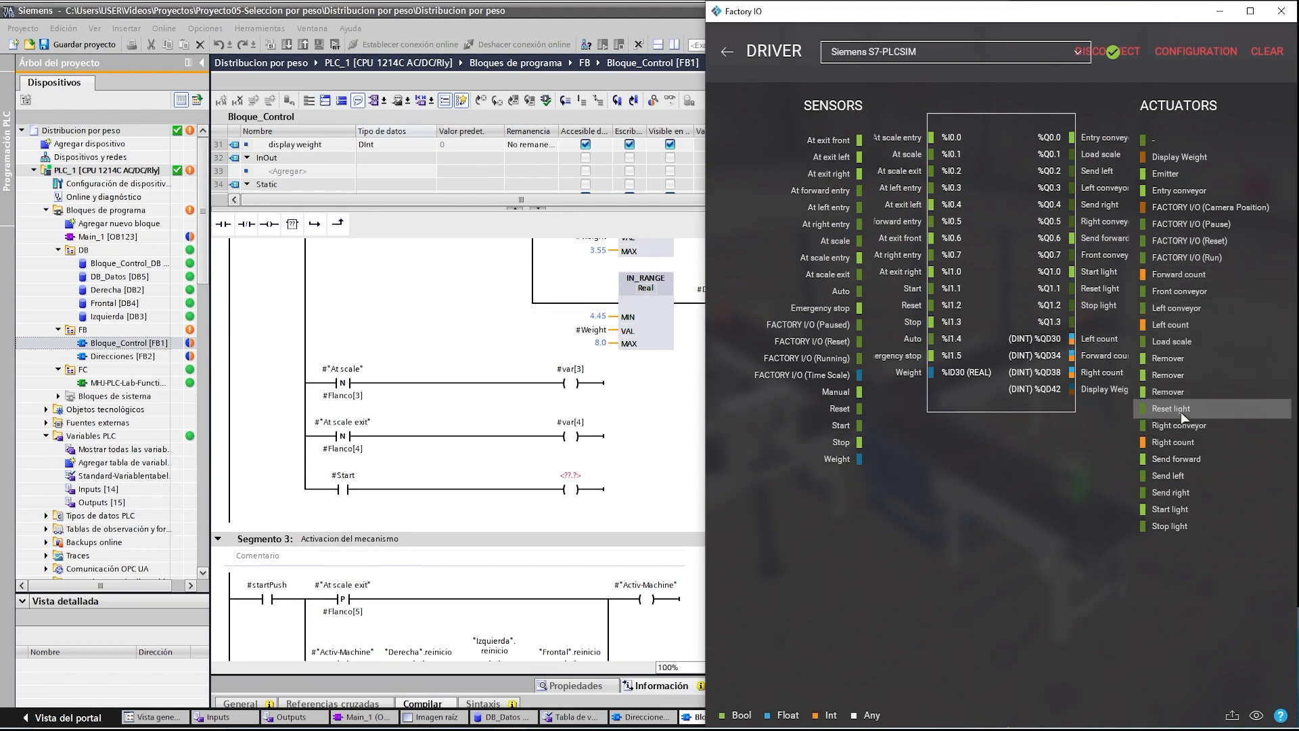
drag(1167, 181, 1094, 321)
- Switch to TIA Portal and insert a tag named Emitter between Stop light and Left count in the Outputs tag table
click(647, 508)
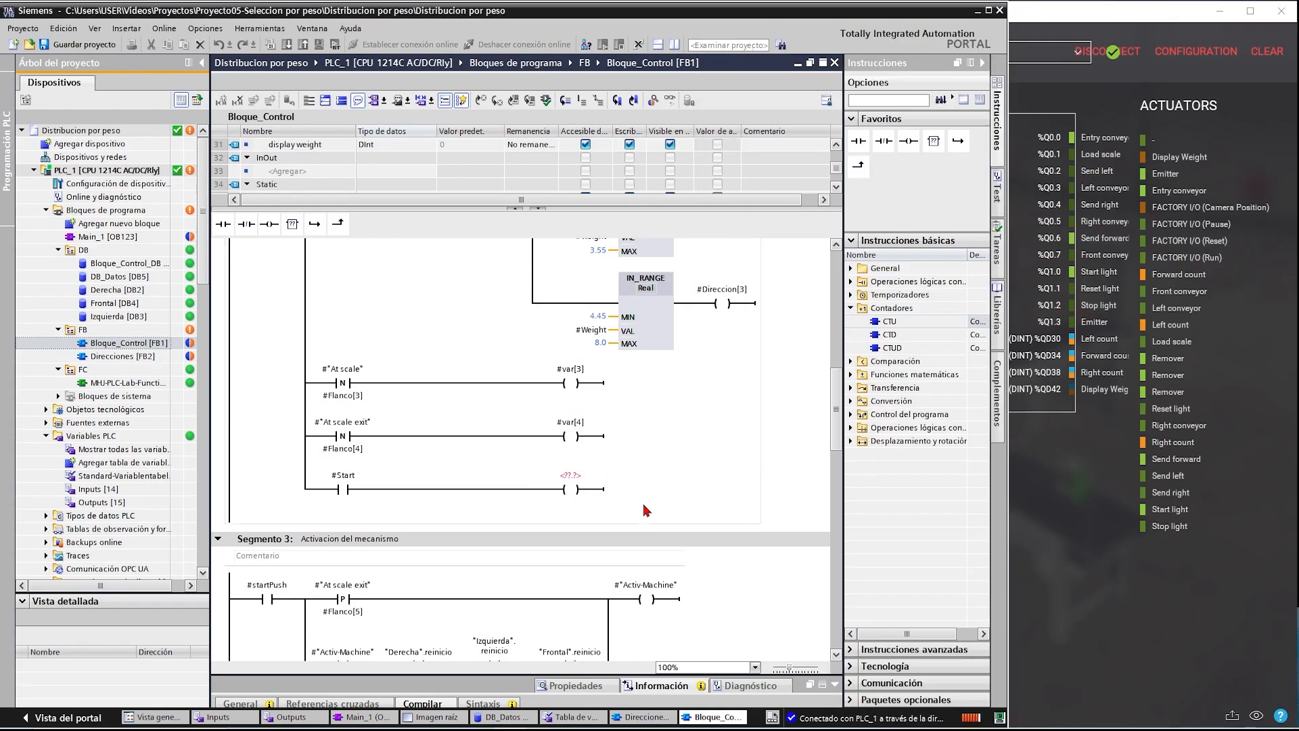
click(108, 450)
double_click(93, 504)
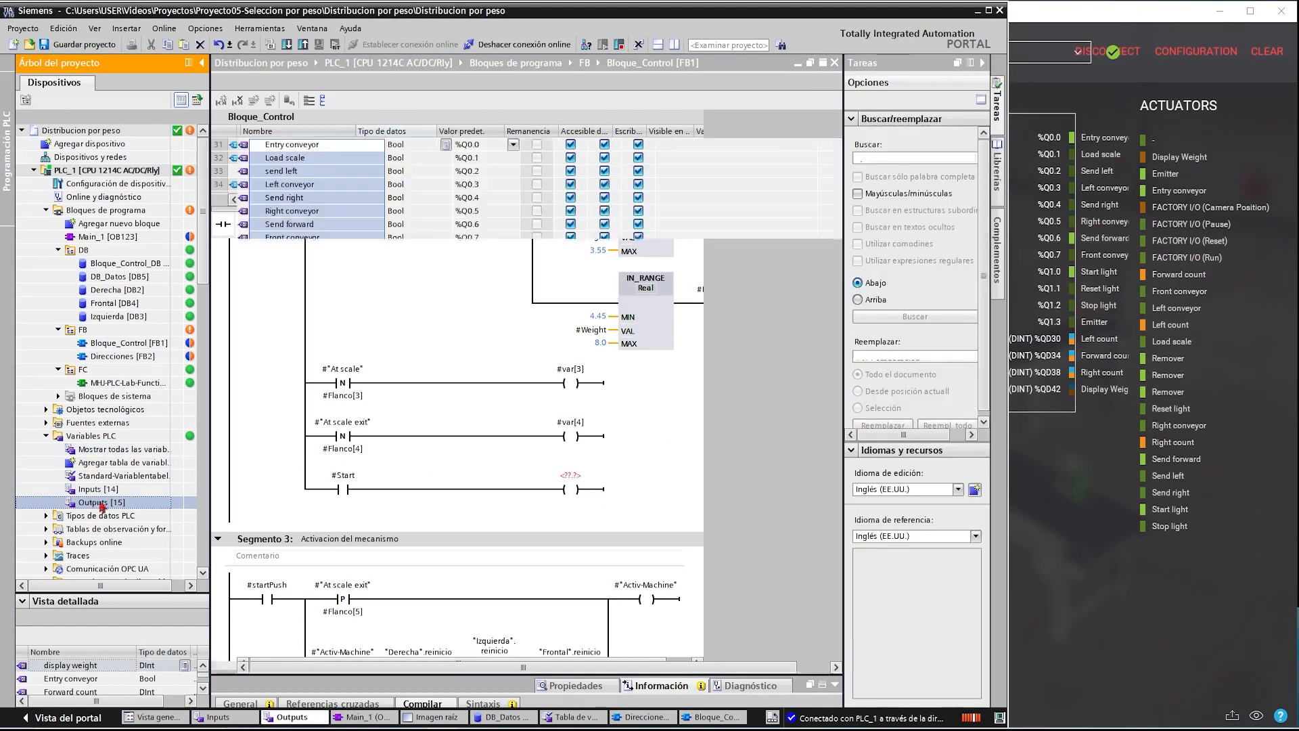
click(320, 346)
click(336, 281)
click(237, 100)
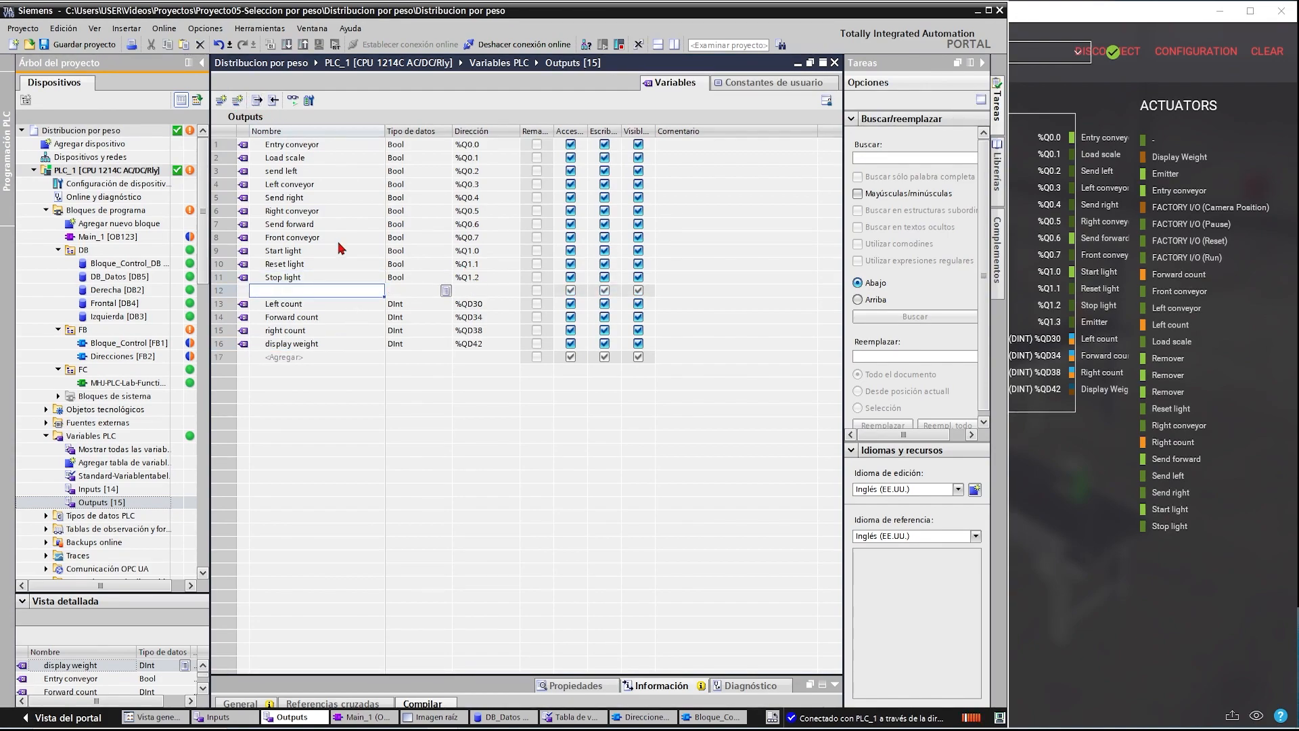
text(Emitter)
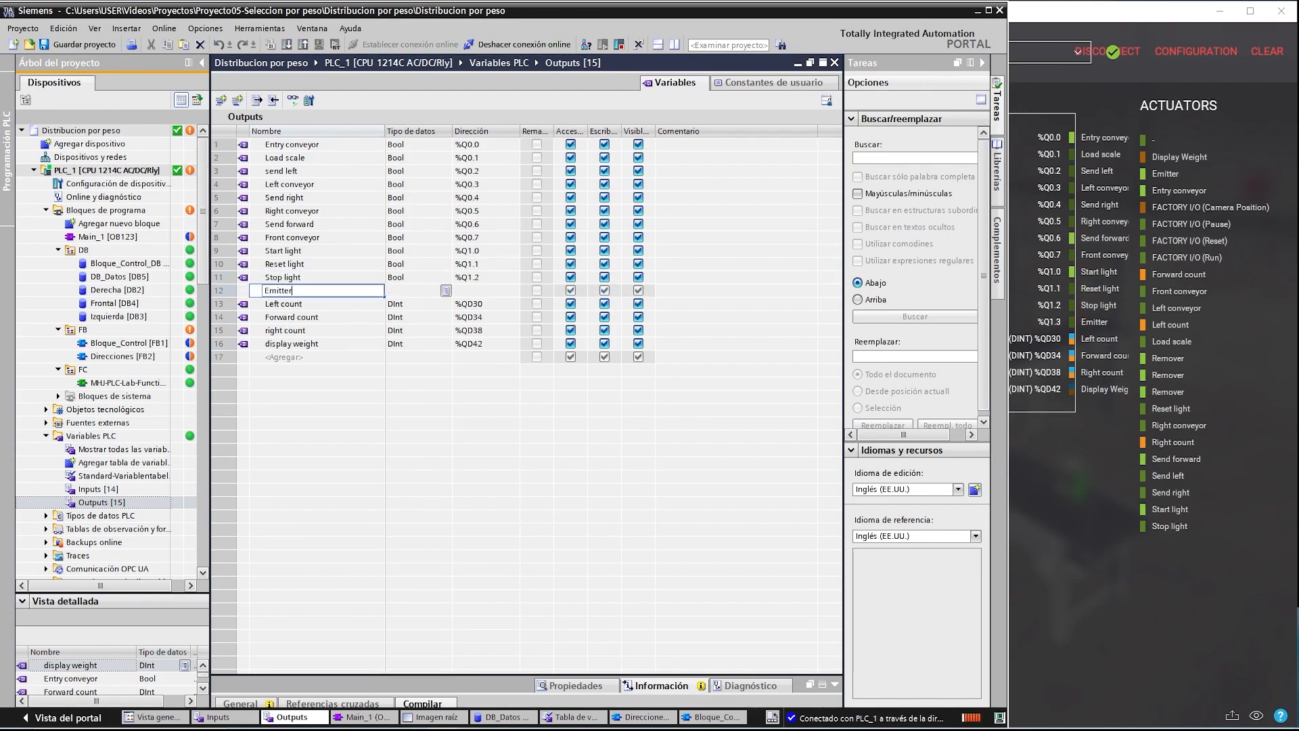
key(Return)
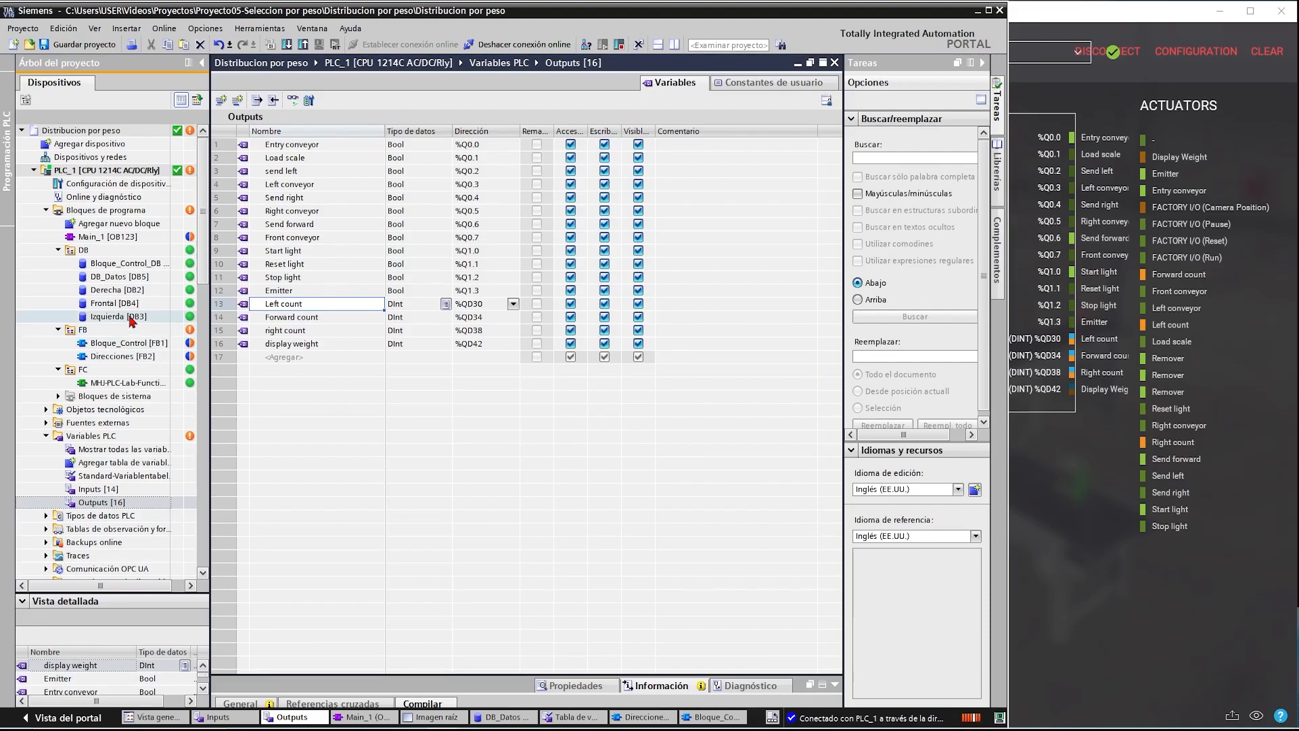
- Reopen Bloque_Control and assign the "Emitter" tag (%Q1.3) to the coil of the #Start branch in Segmento 2
double_click(129, 343)
drag(400, 207, 400, 276)
scroll(364, 222, up, 3)
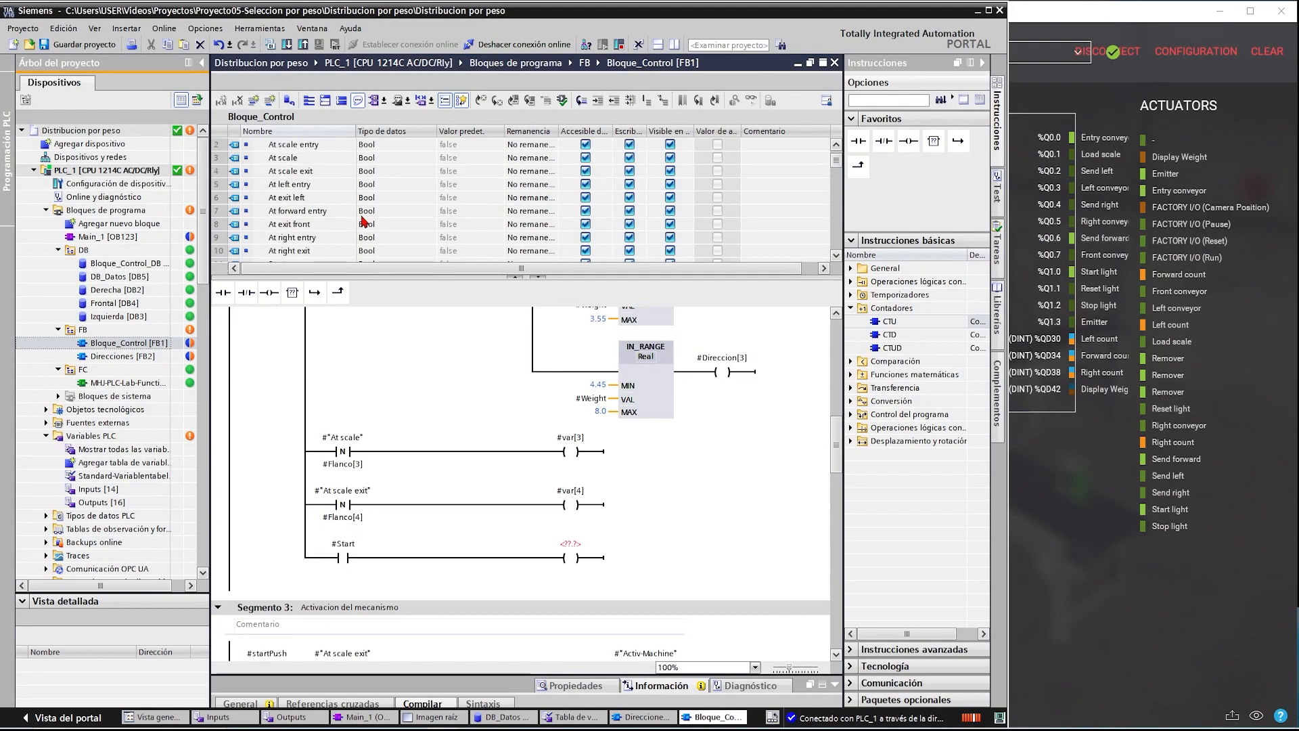
scroll(364, 220, down, 3)
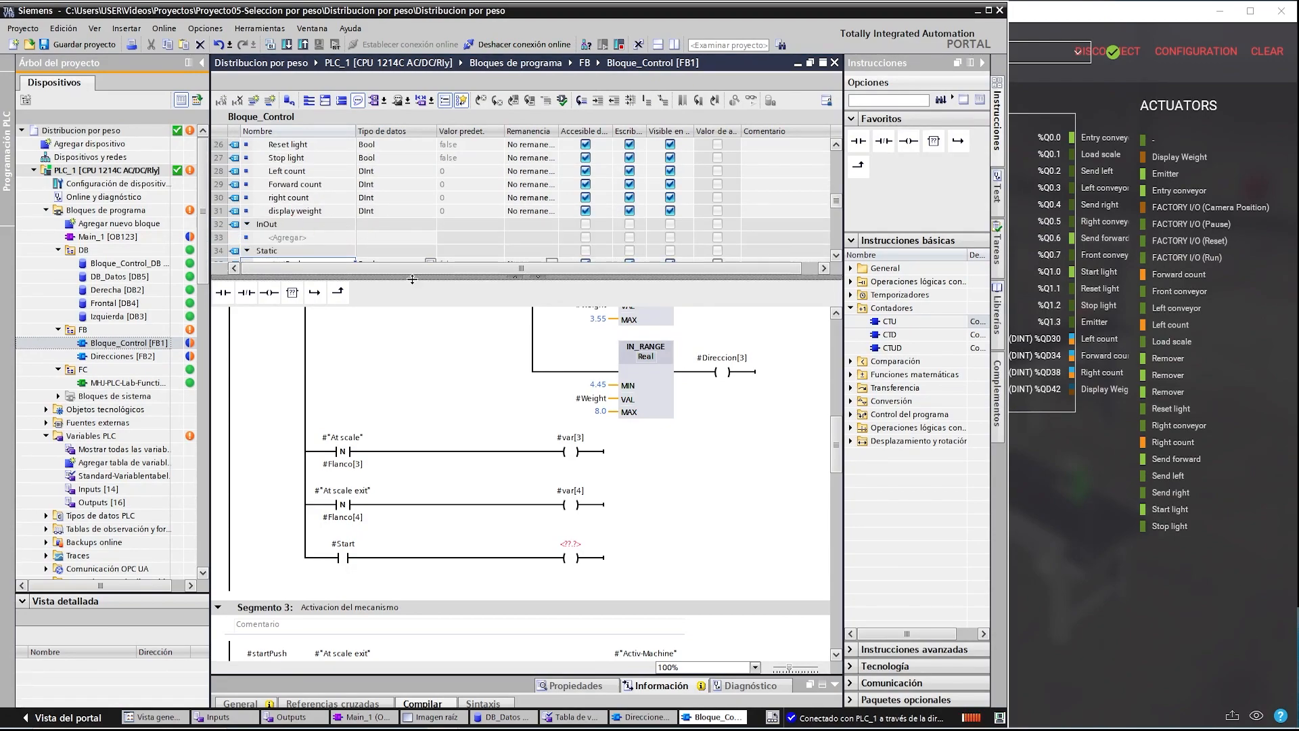
drag(412, 278, 412, 164)
click(572, 430)
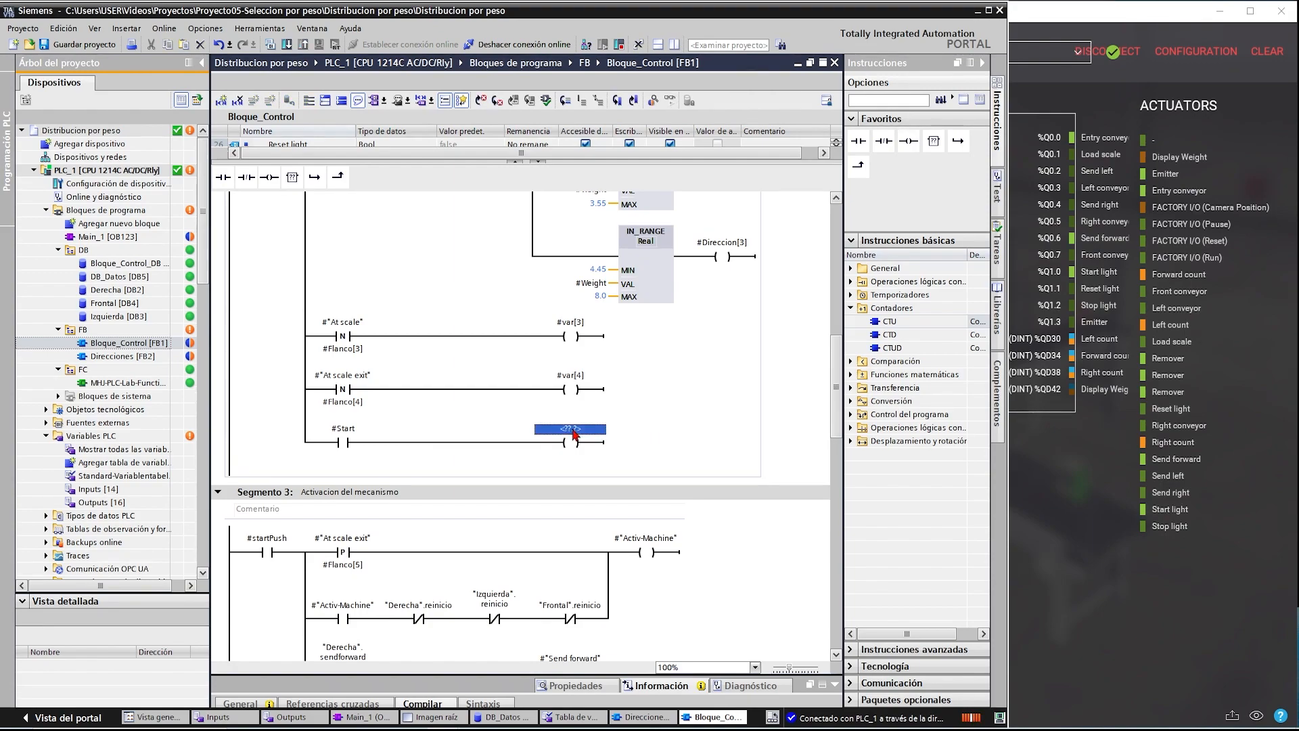
text(emki)
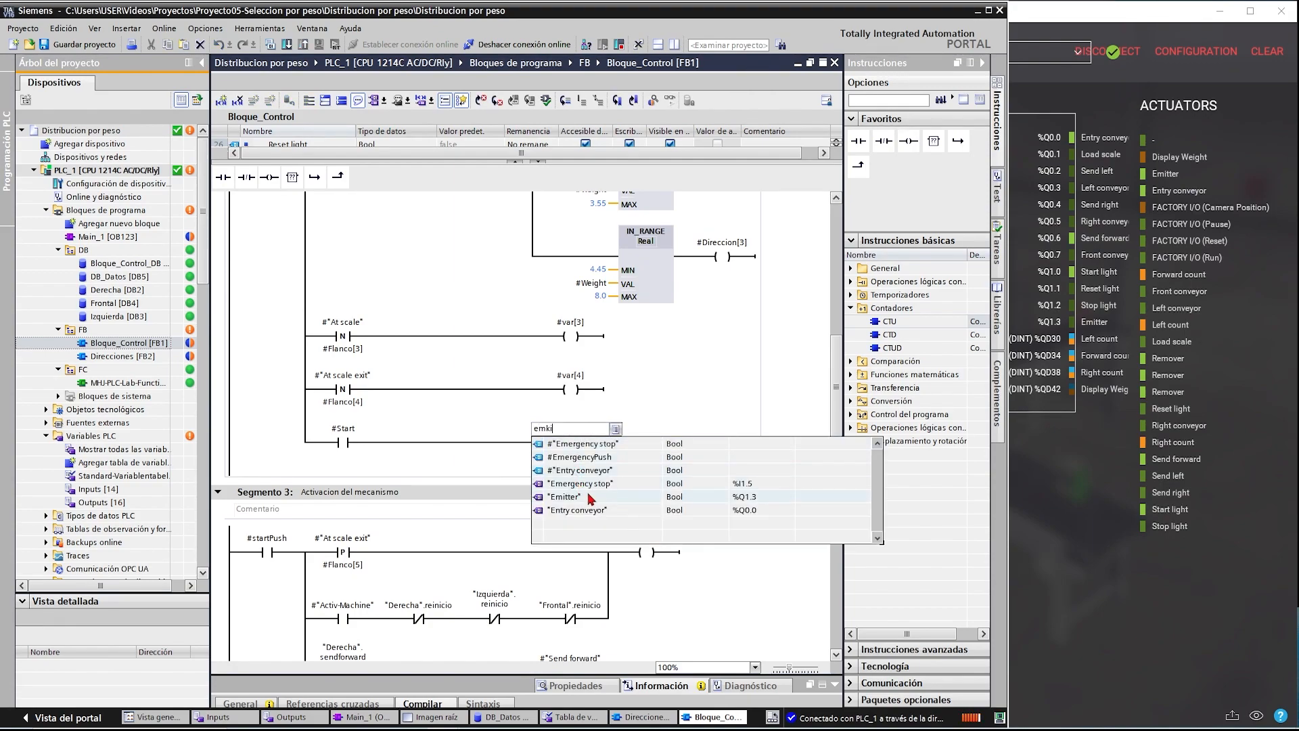
click(589, 498)
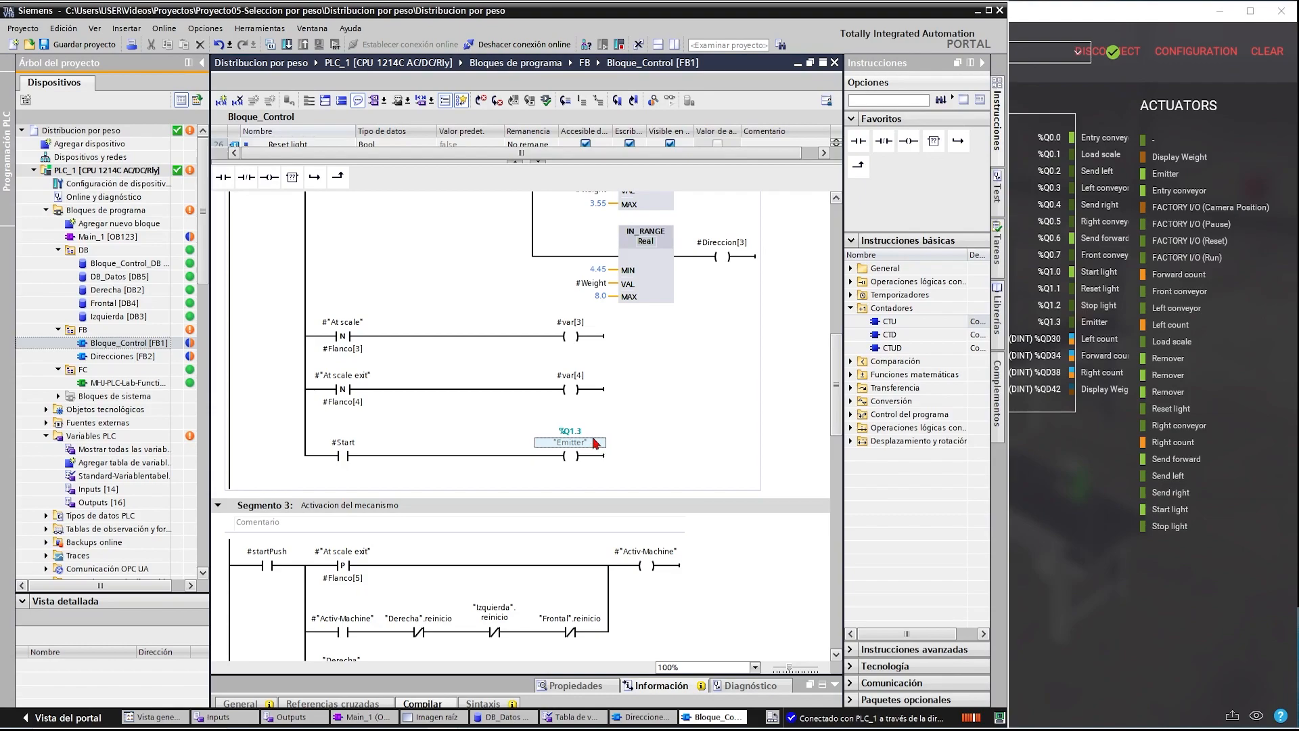
- Add a normally open contact in parallel with the #Start contact on the "Emitter" line of Segmento 2
scroll(447, 419, down, 3)
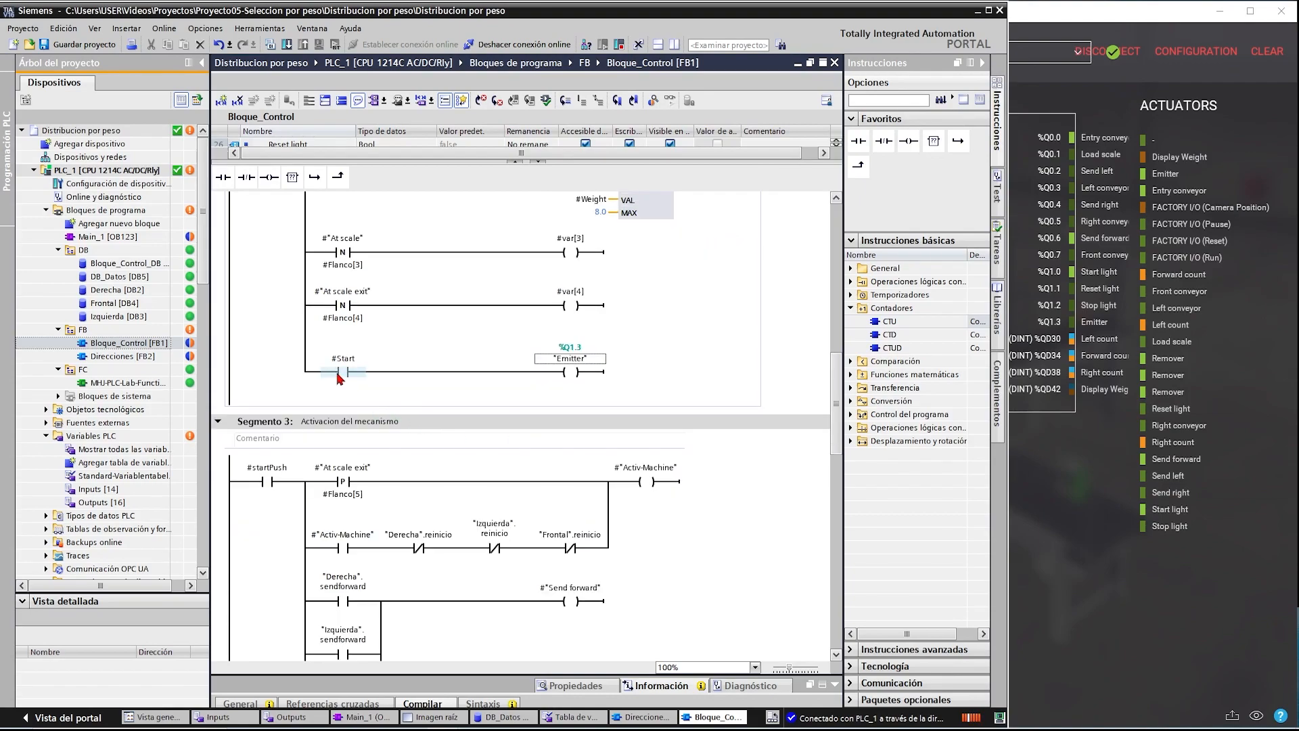
click(314, 177)
click(224, 177)
click(337, 177)
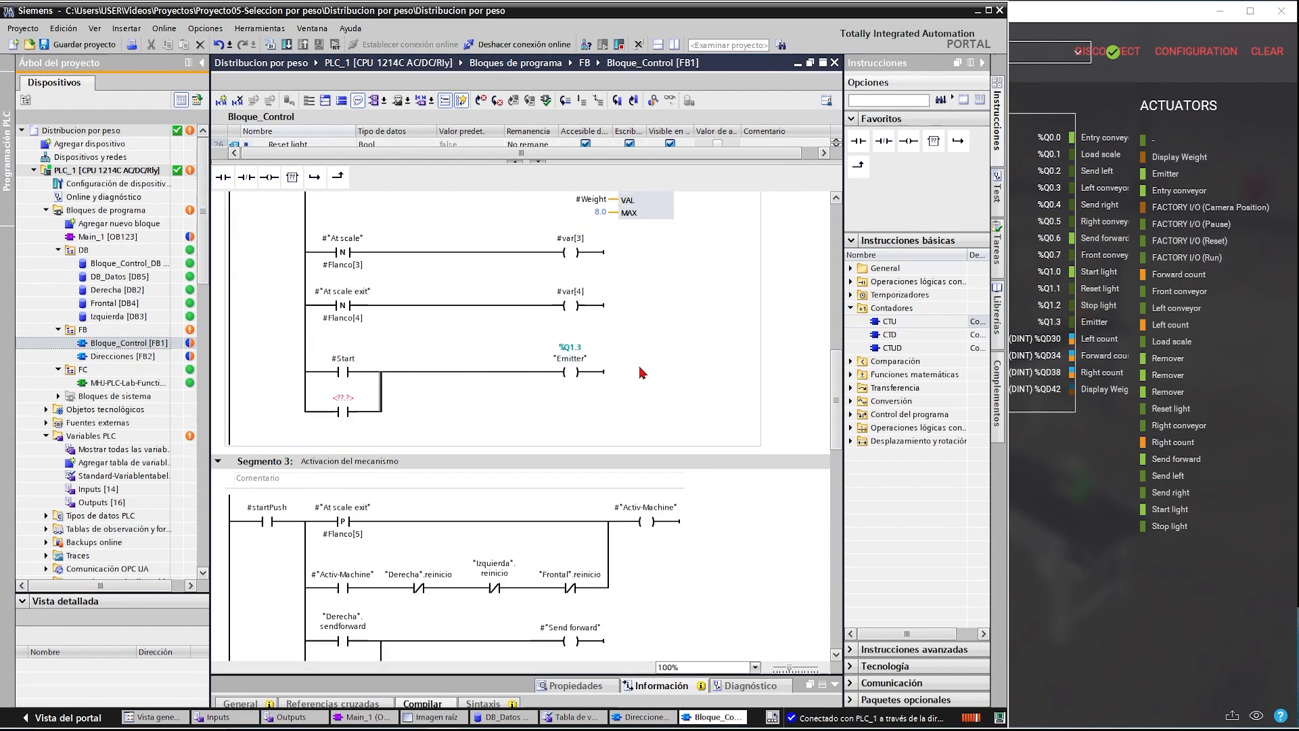
click(338, 401)
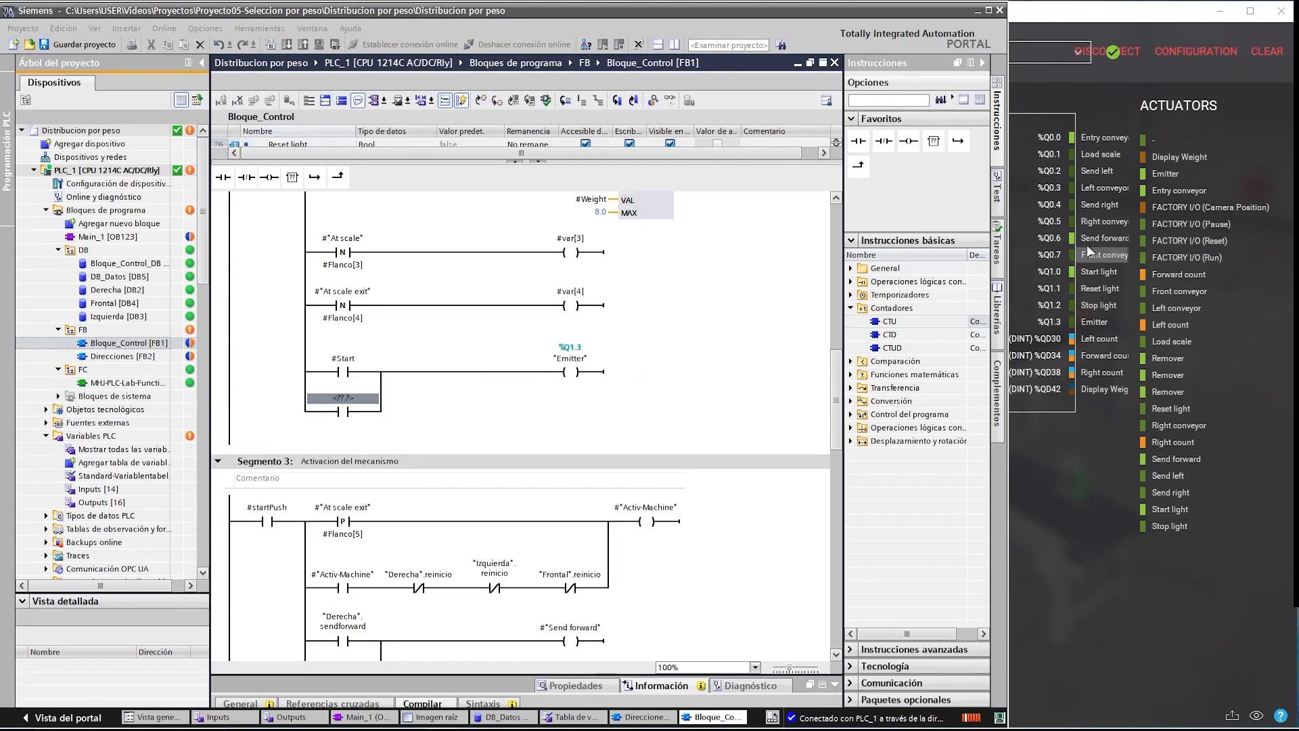
- Switch to Factory IO, return from the driver view to the scene, and examine the scale and entry conveyor area
click(1045, 289)
click(722, 54)
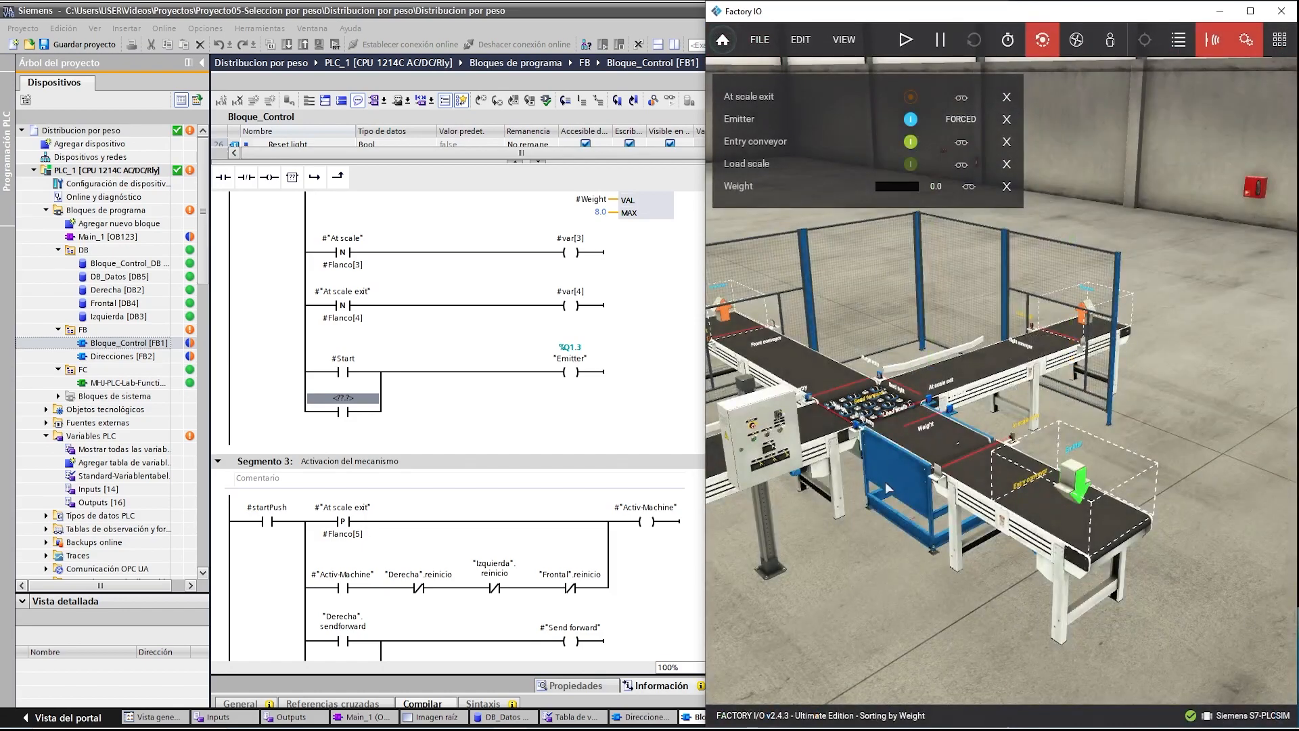
scroll(824, 439, down, 5)
scroll(824, 440, up, 5)
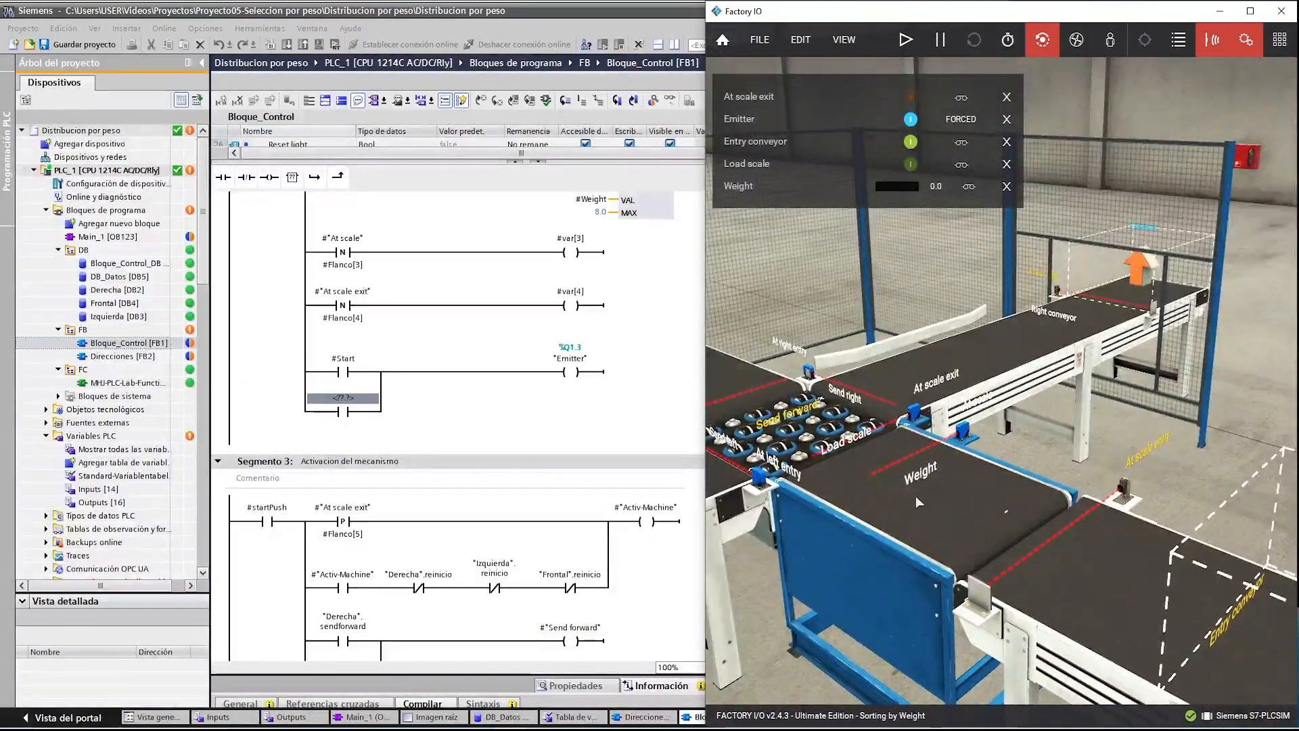
scroll(914, 498, up, 3)
key(alt+Tab)
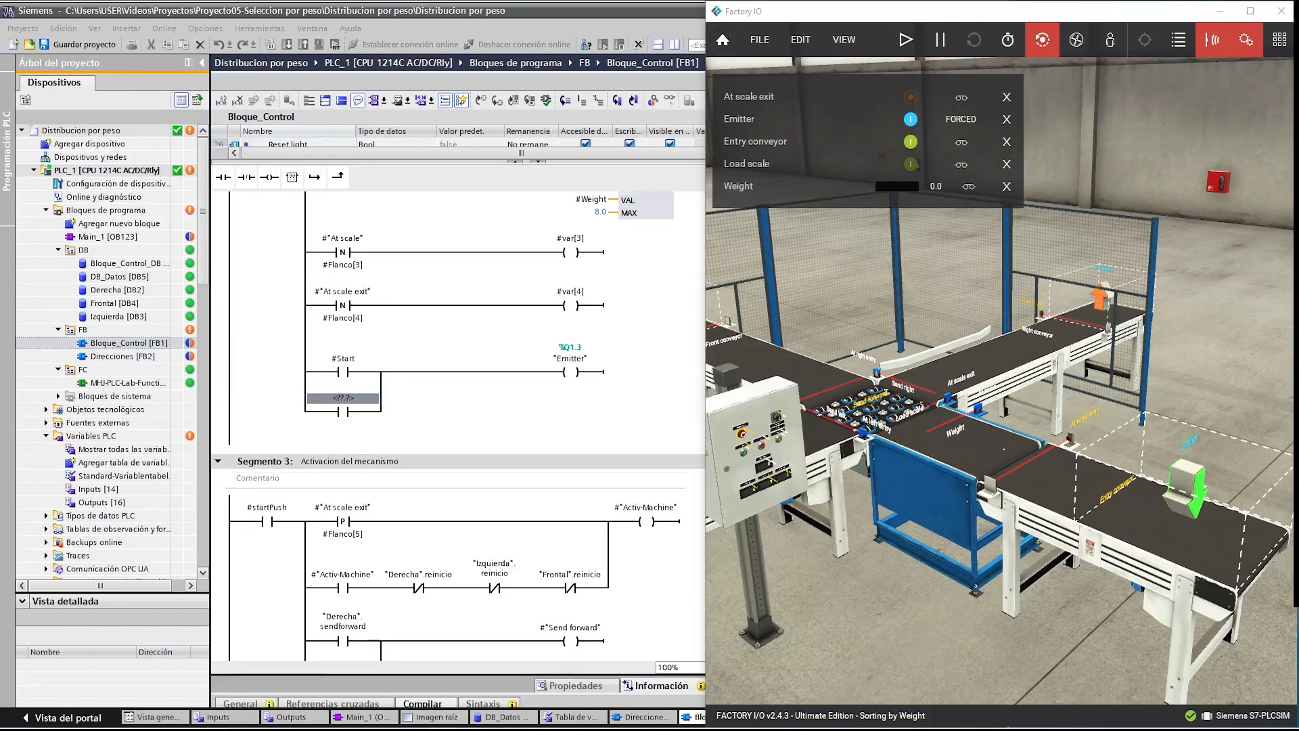
- Switch to TIA Portal and assign #var[3] from the "At scale" line's coil to the contact parallel to #Start
click(638, 308)
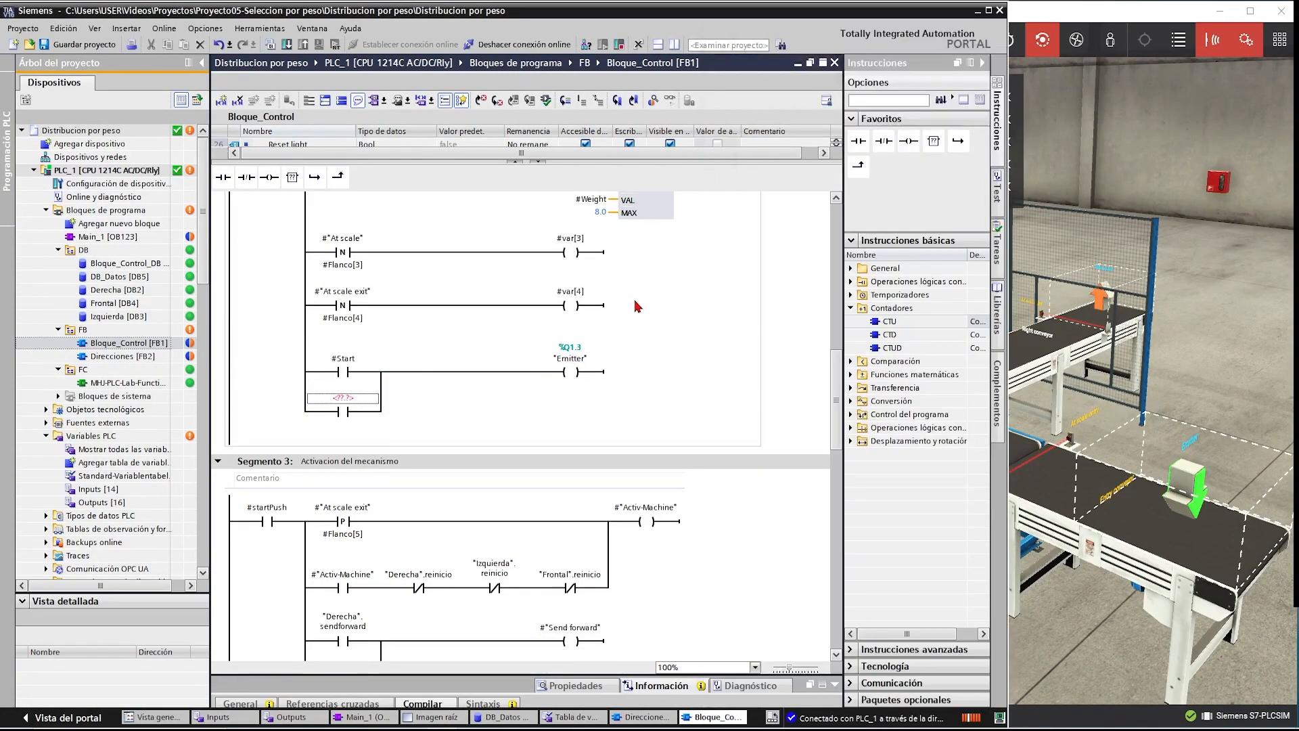
click(569, 245)
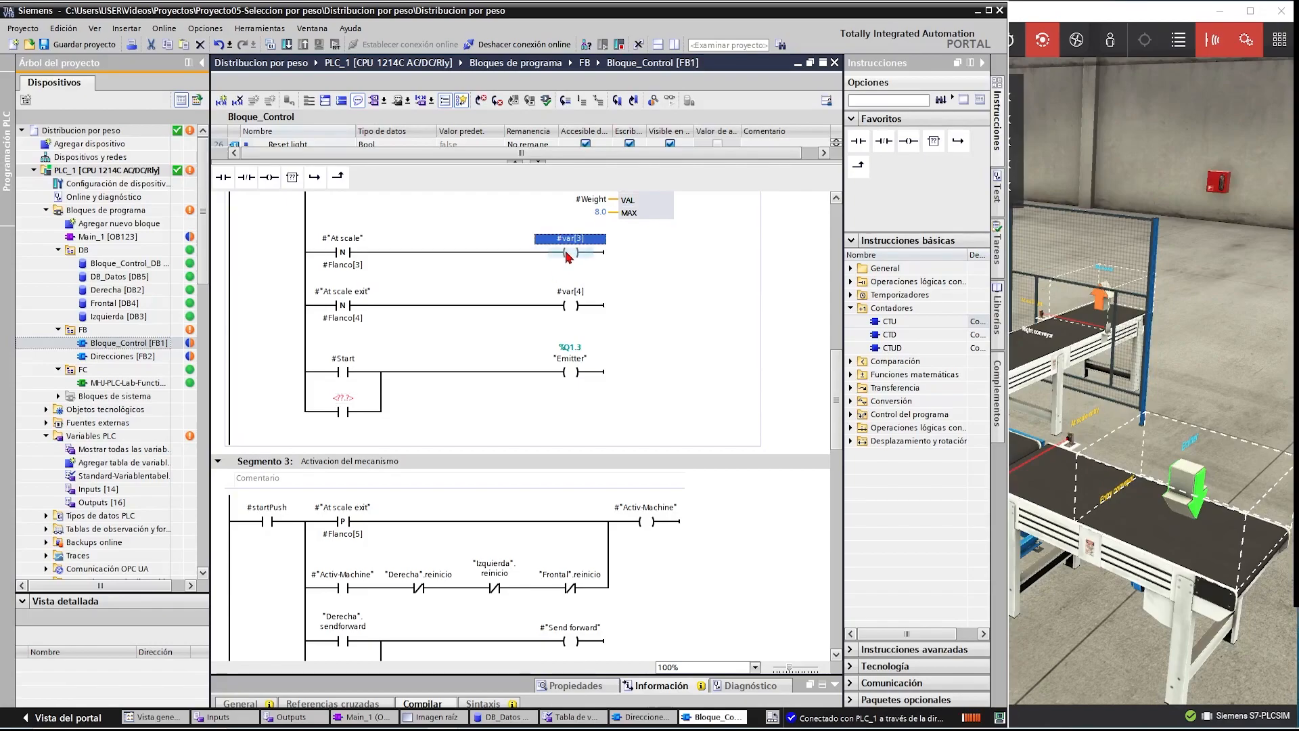
drag(567, 244, 345, 399)
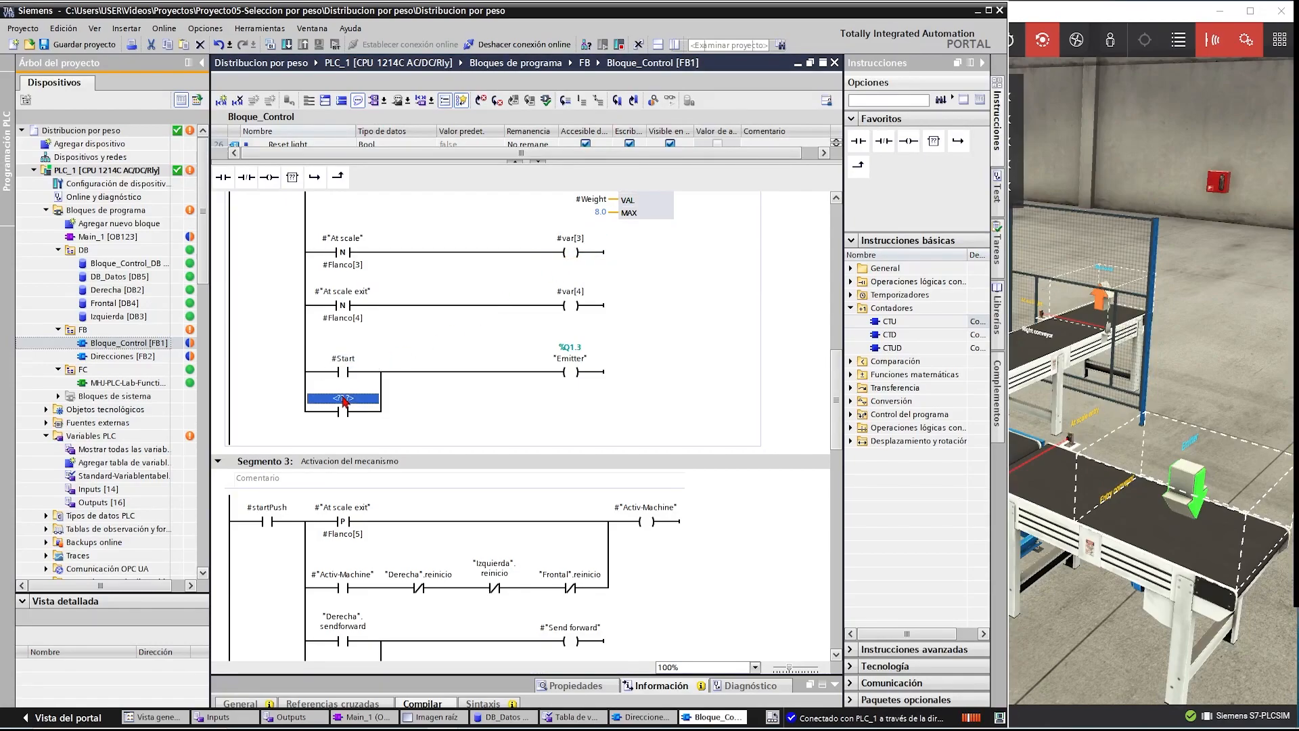
- Examine the scale sensor and the emitter's position on the entry conveyor in the Factory IO scene
click(1144, 635)
scroll(978, 556, up, 8)
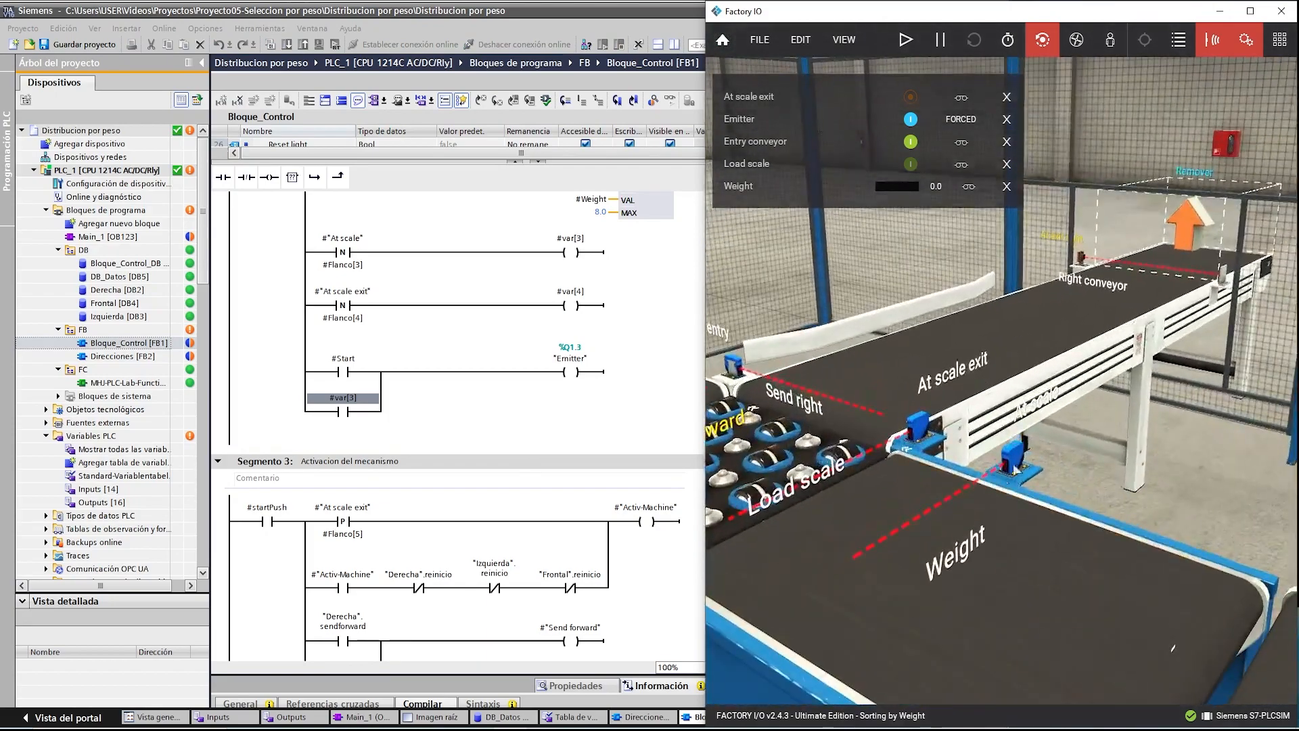
scroll(882, 465, down, 10)
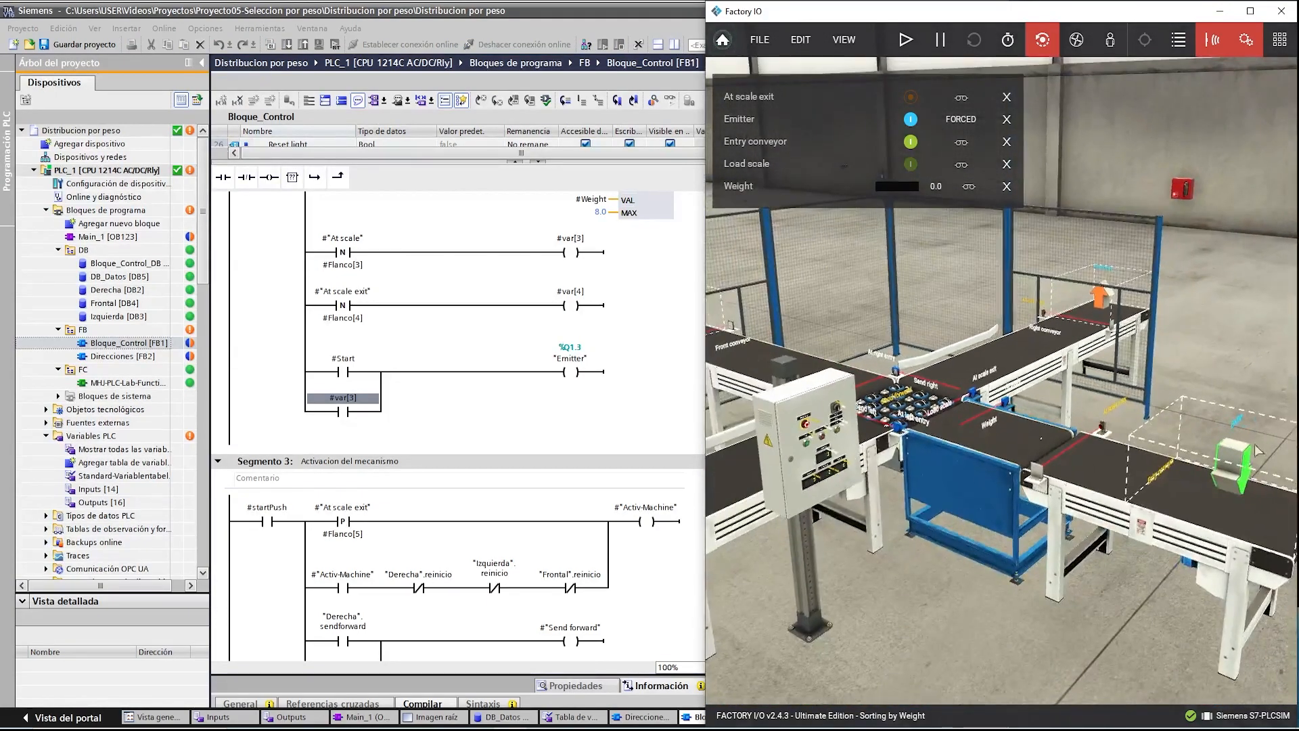
click(570, 392)
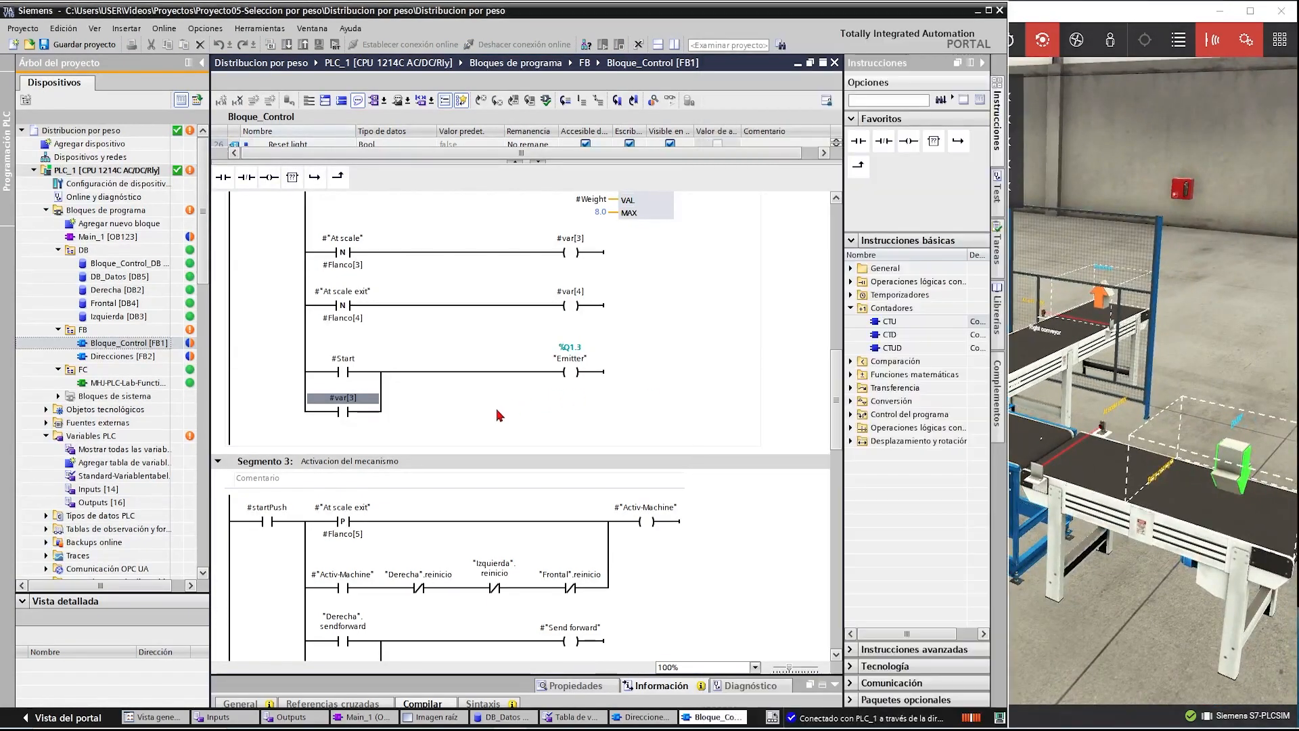
click(1101, 614)
drag(1101, 614, 1085, 616)
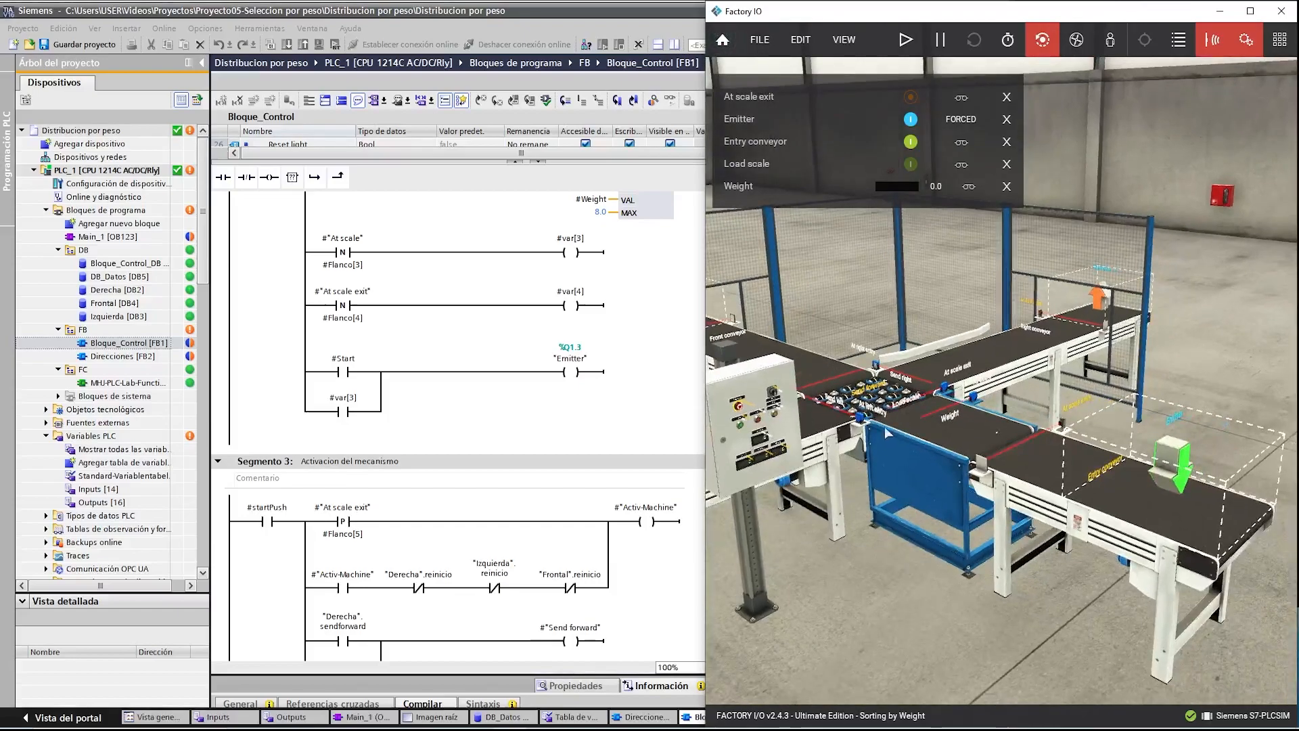
click(655, 465)
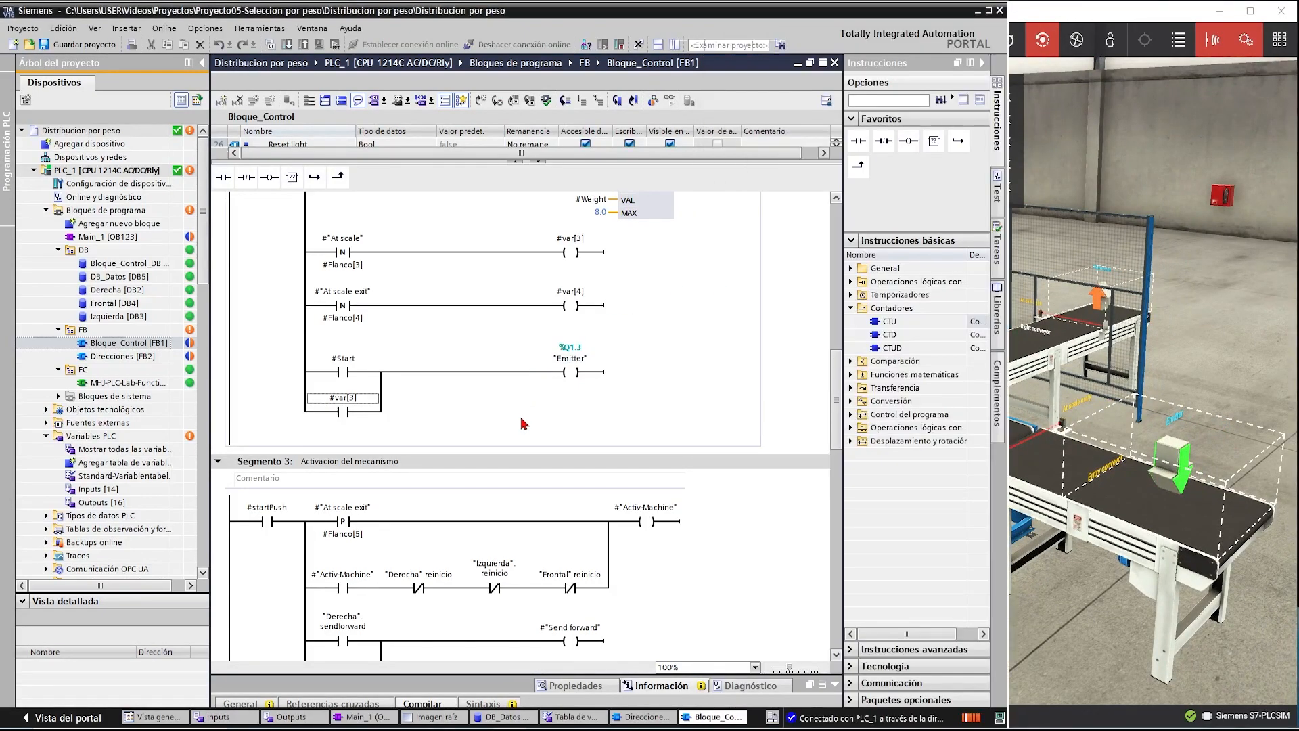
- Save the project and assign #var[3] to the contact on the CTU counter's reset input in Segmento 5
scroll(655, 466, down, 15)
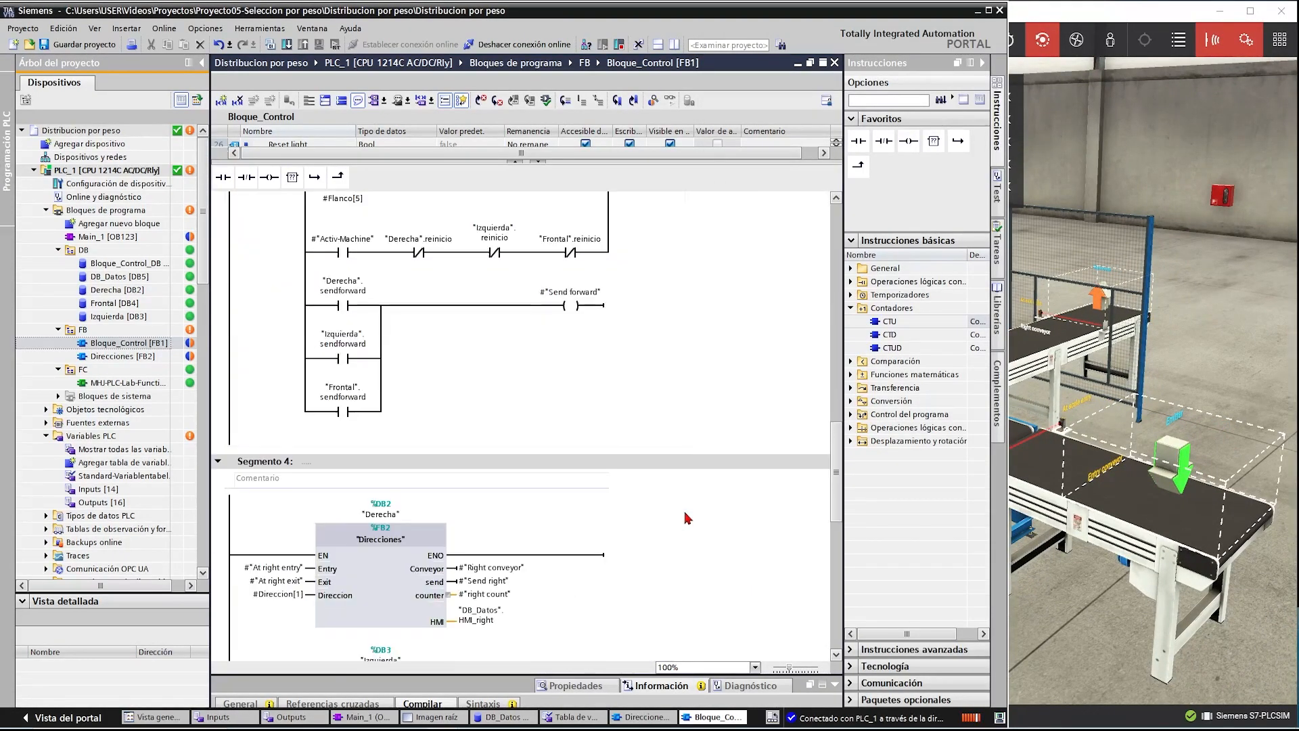
scroll(687, 517, down, 4)
key(ctrl+s)
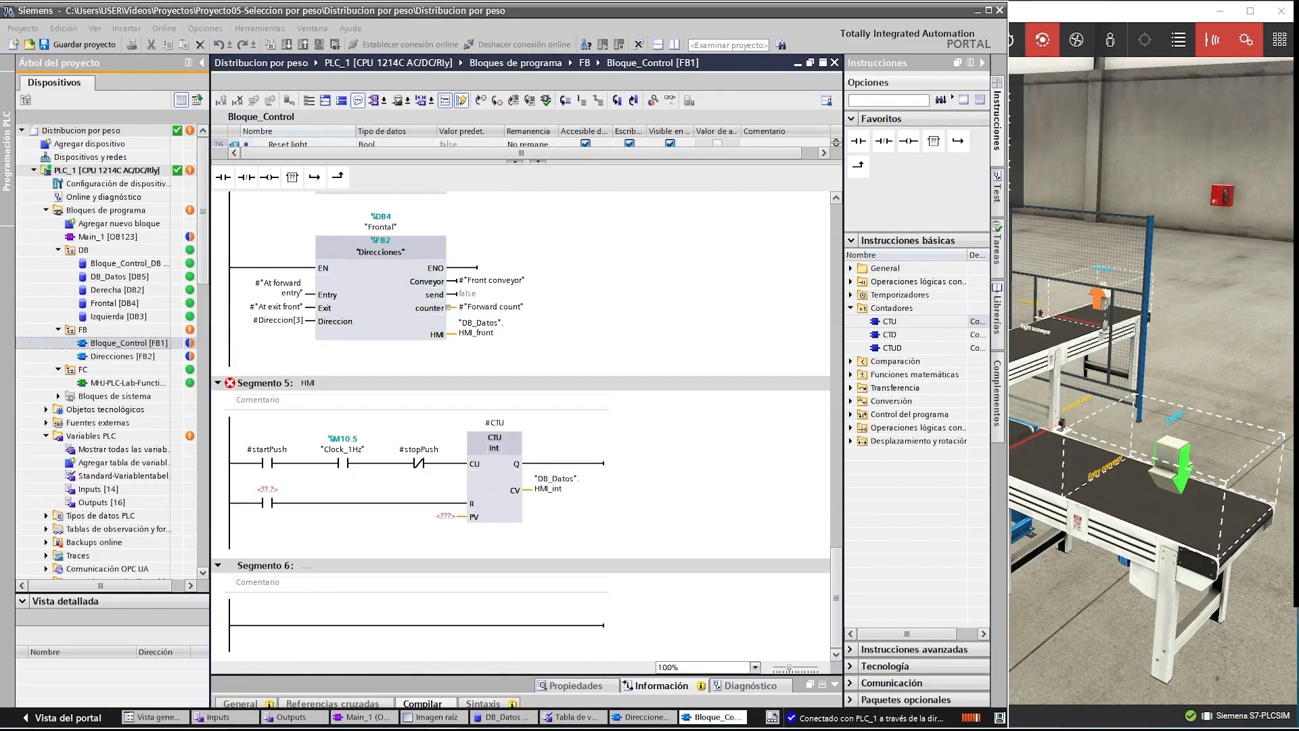
click(268, 491)
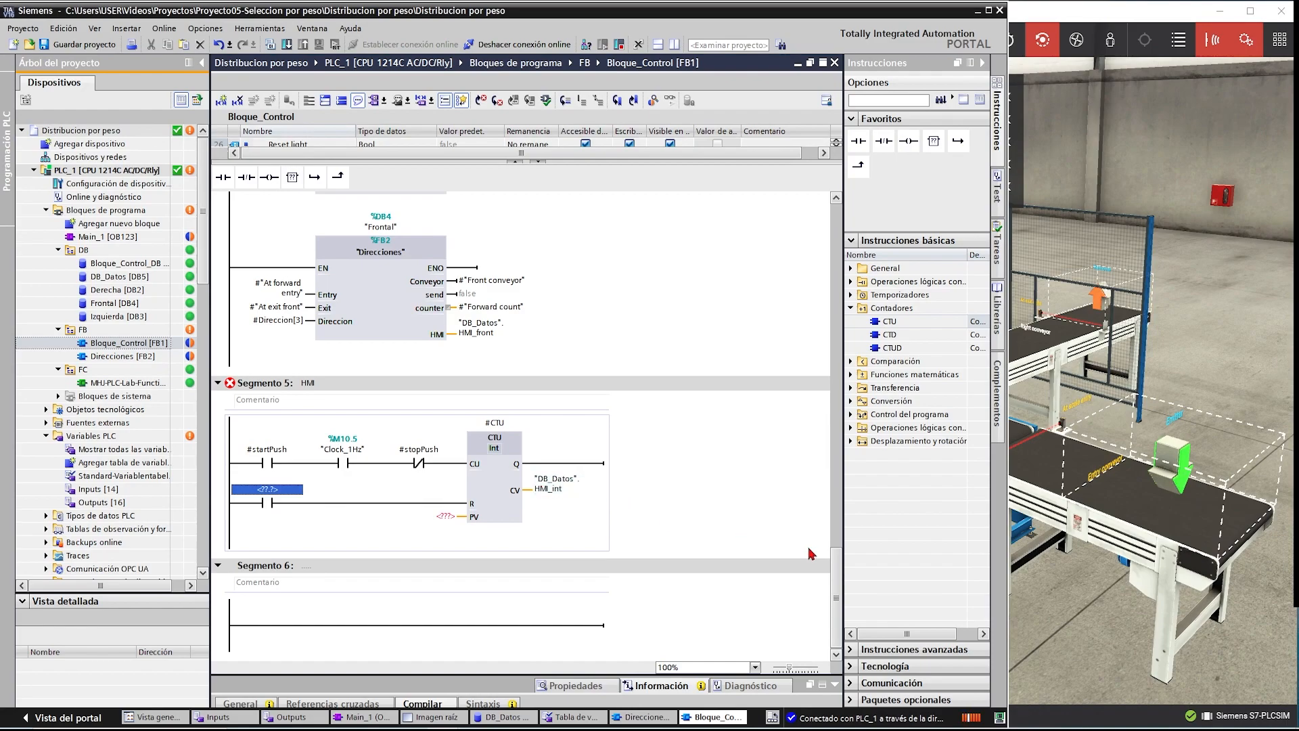
text(#var[)
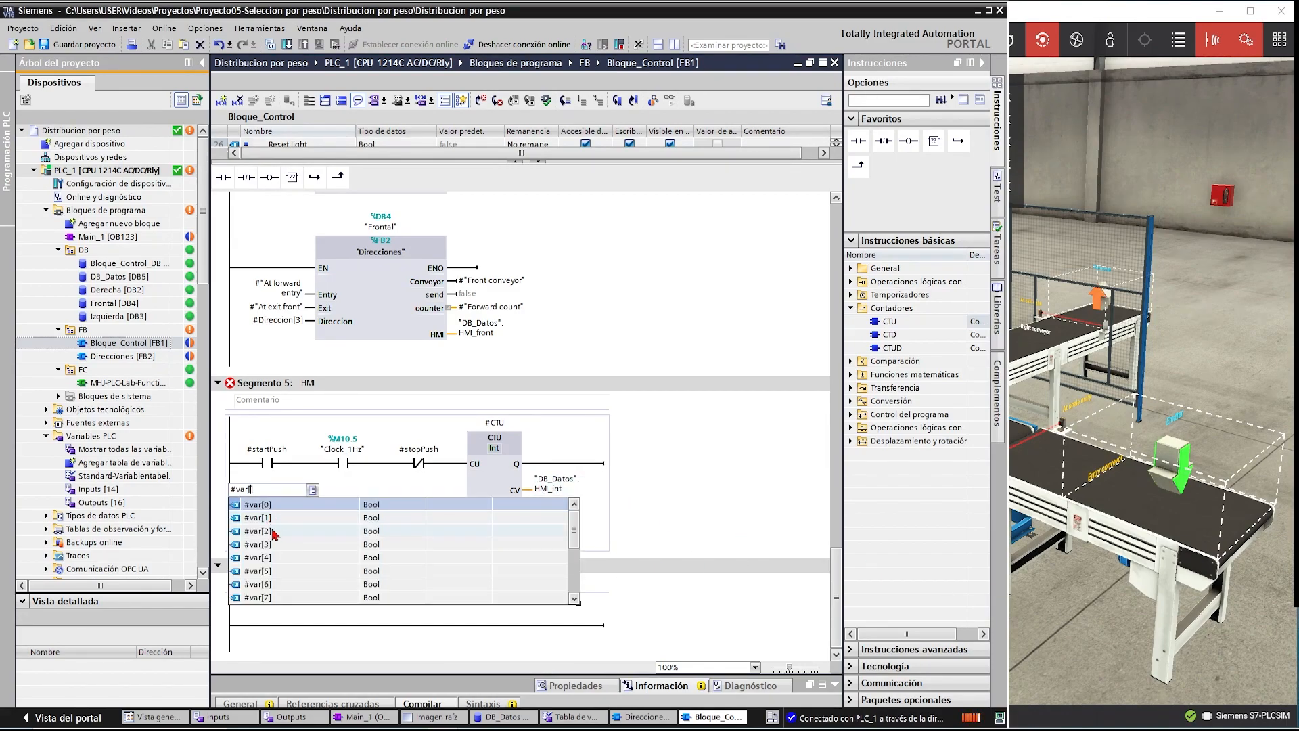
click(266, 544)
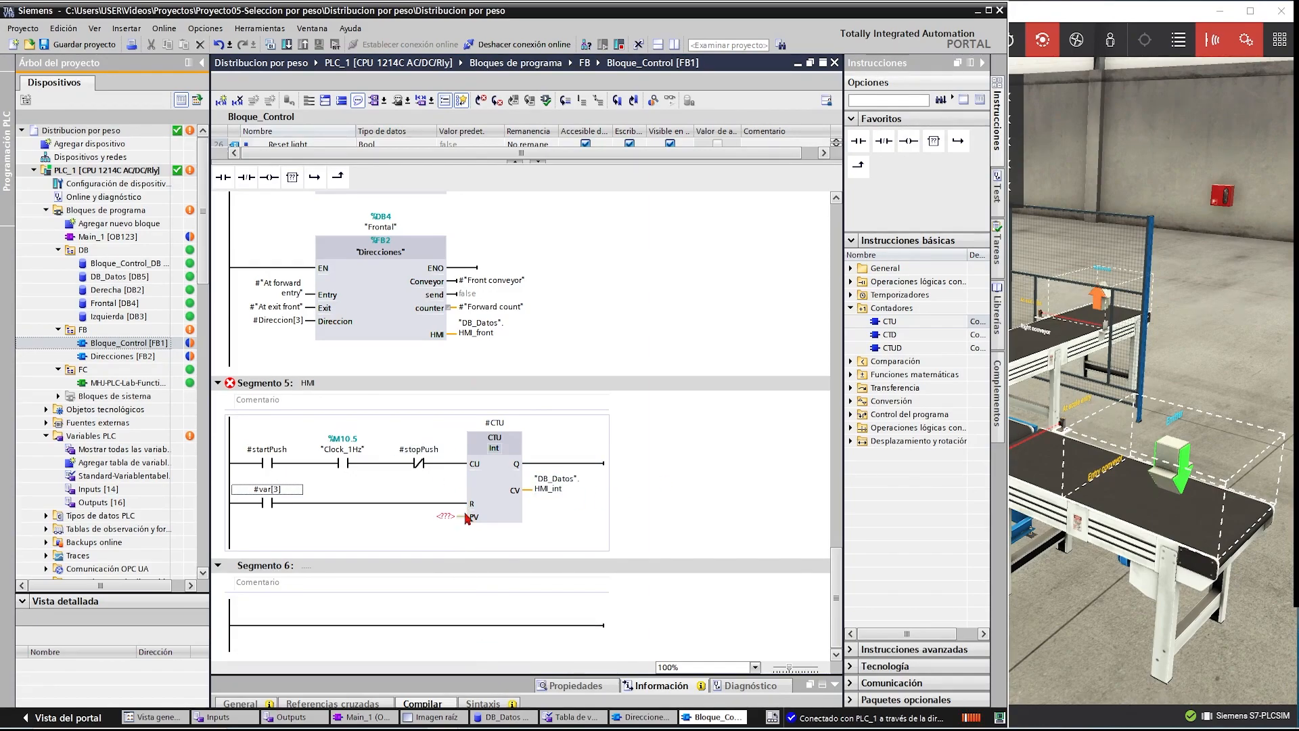
- Set the preset value PV of the CTU counter in Segmento 5 to 10000
click(439, 516)
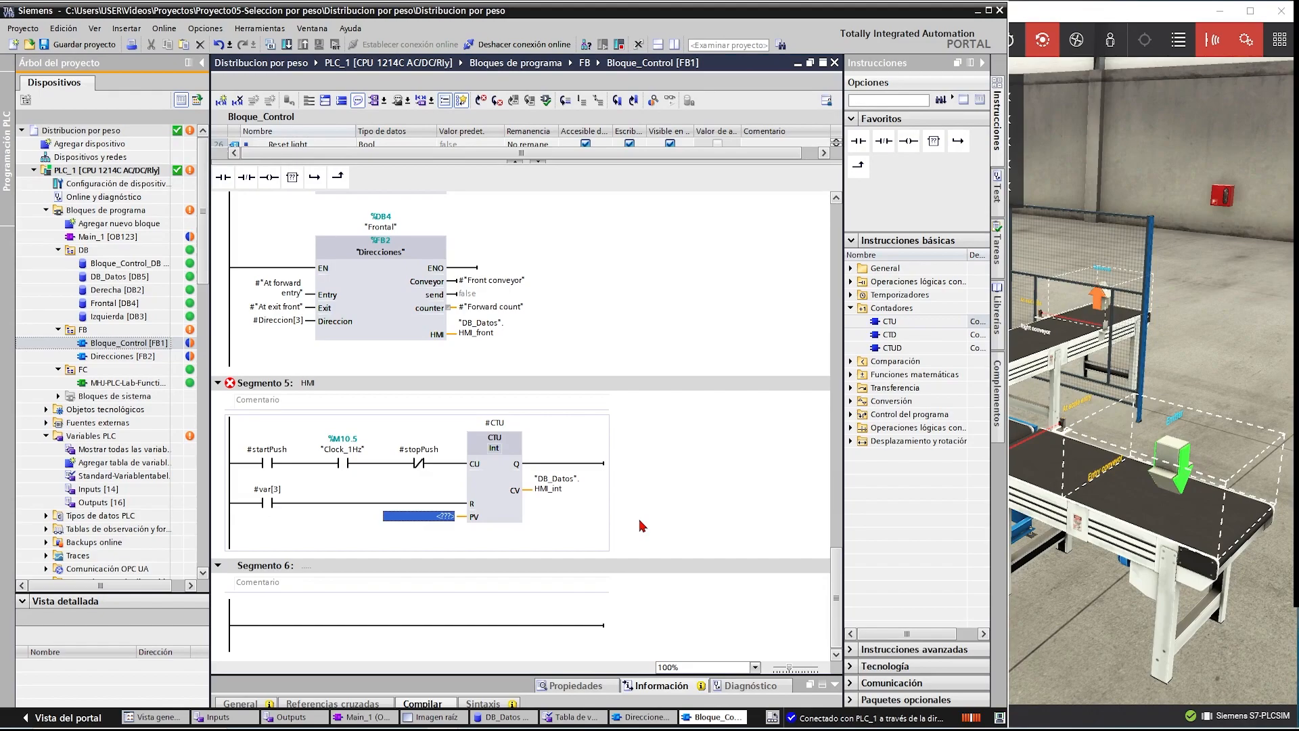
text(10000)
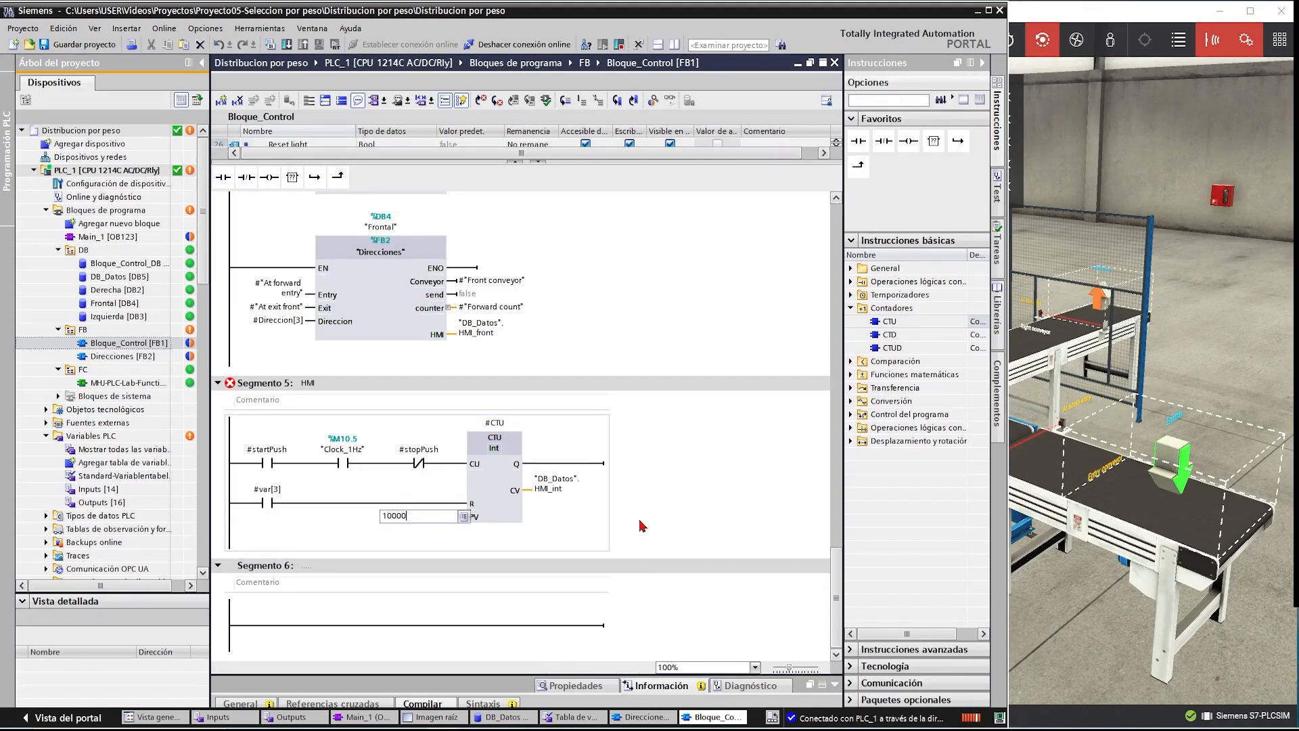
key(Return)
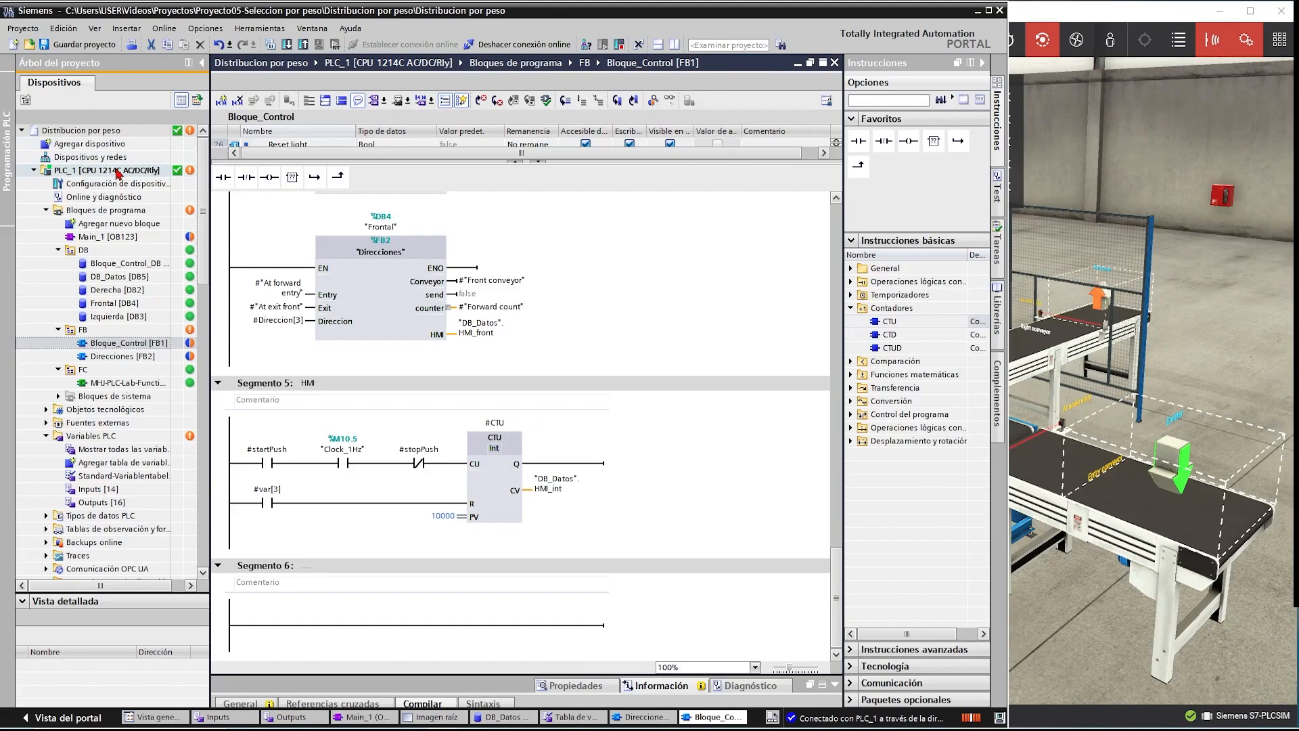
click(596, 627)
- Try to download only the software changes to PLC_1
right_click(101, 170)
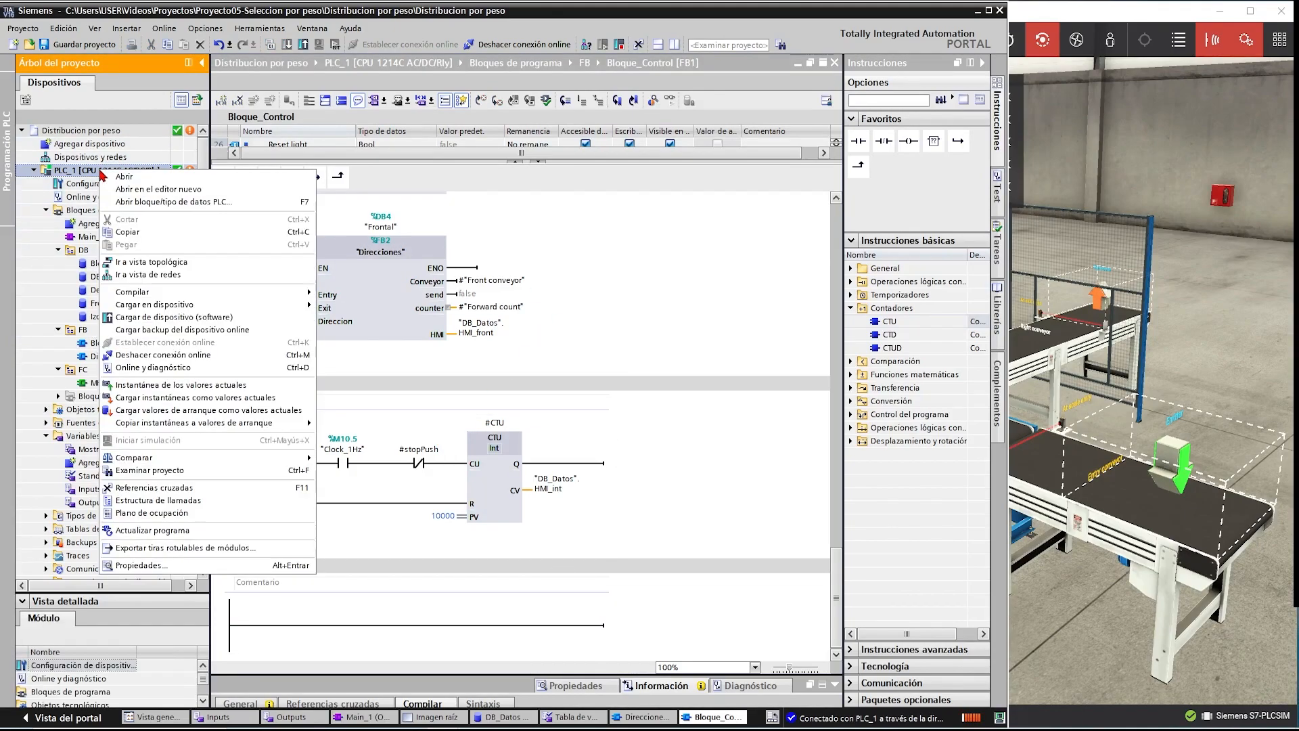
mouse_move(186, 305)
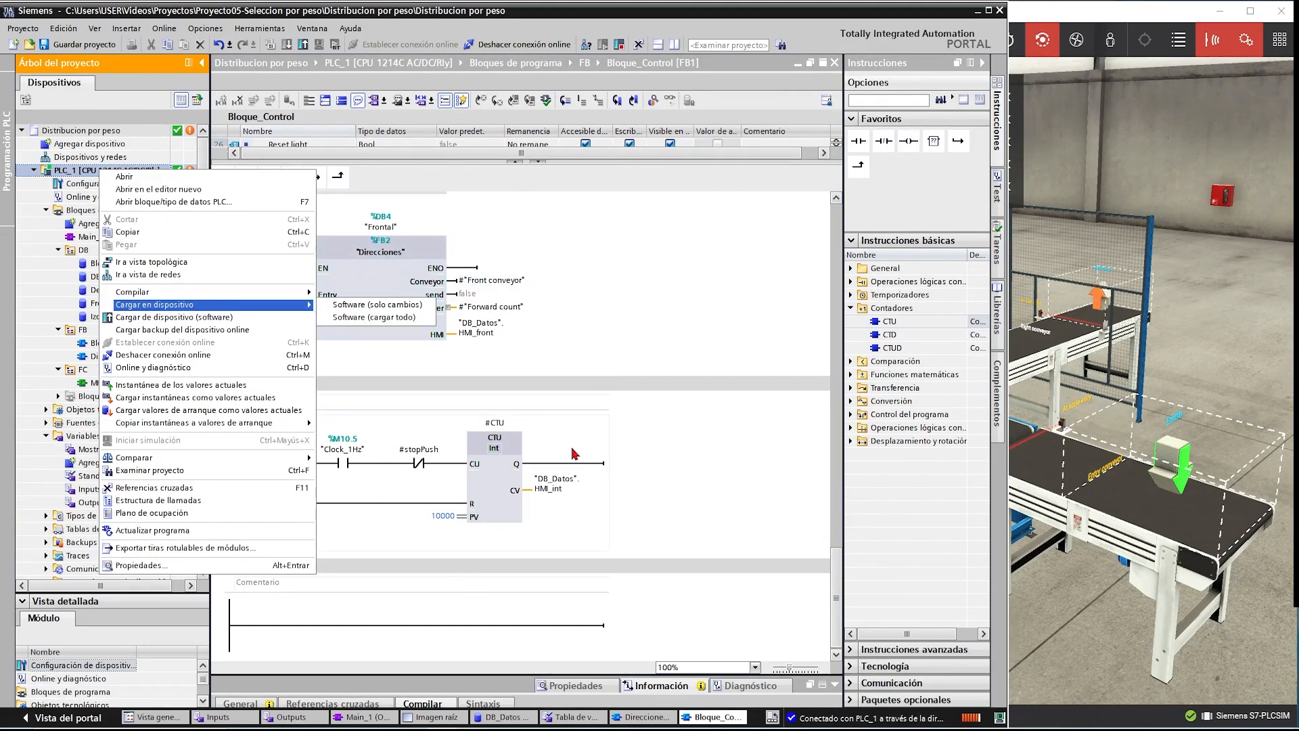
click(376, 304)
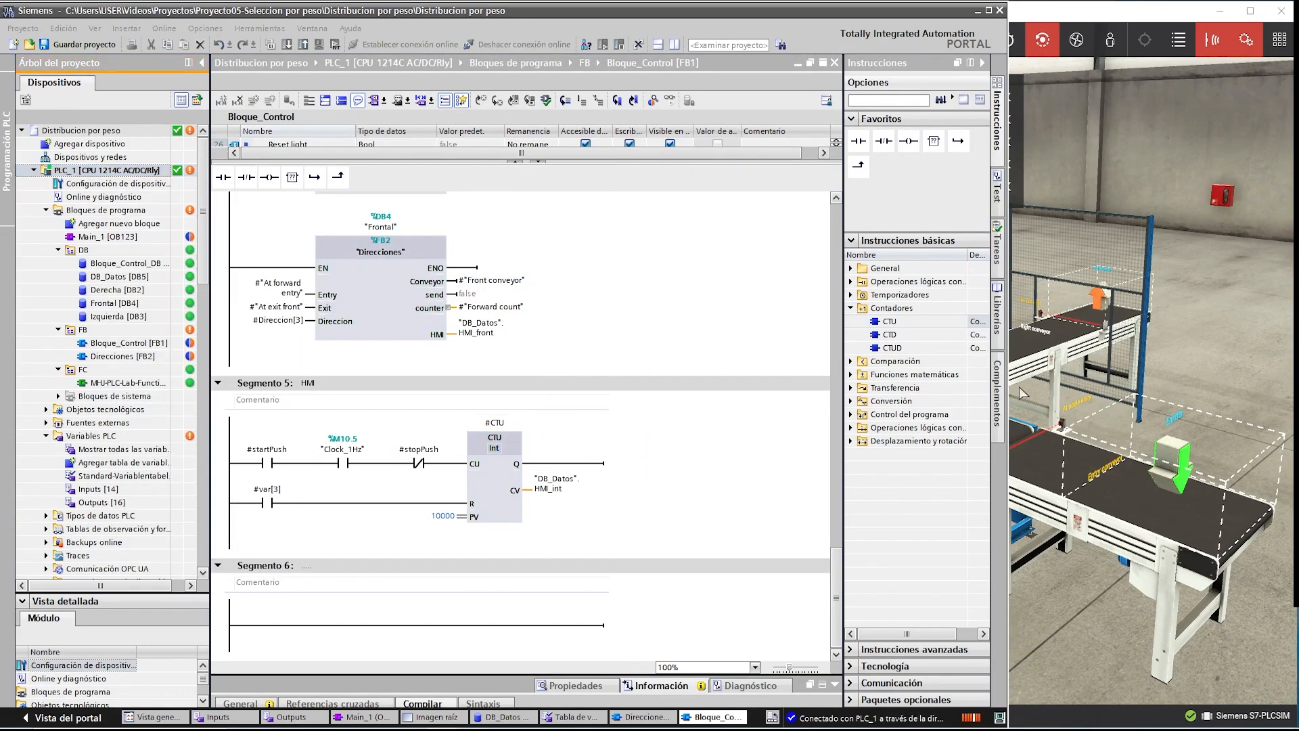
scroll(724, 491, up, 10)
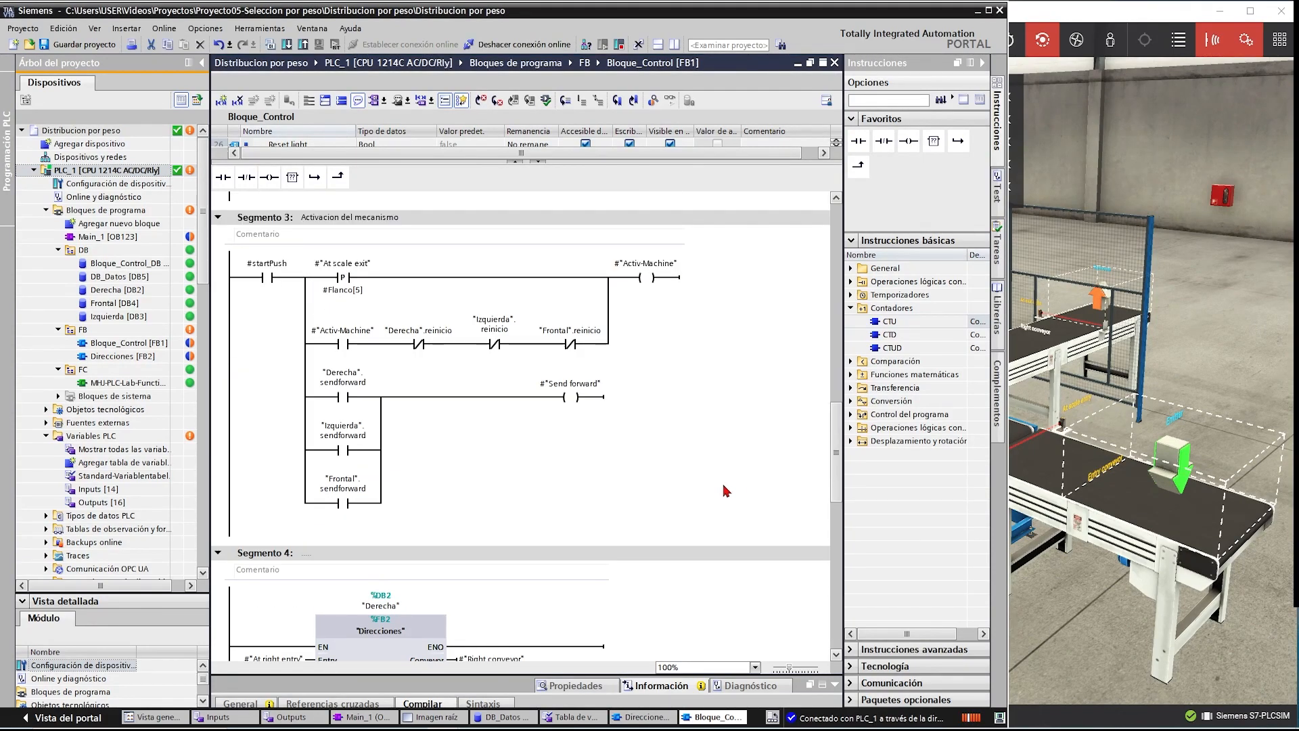
scroll(724, 490, down, 10)
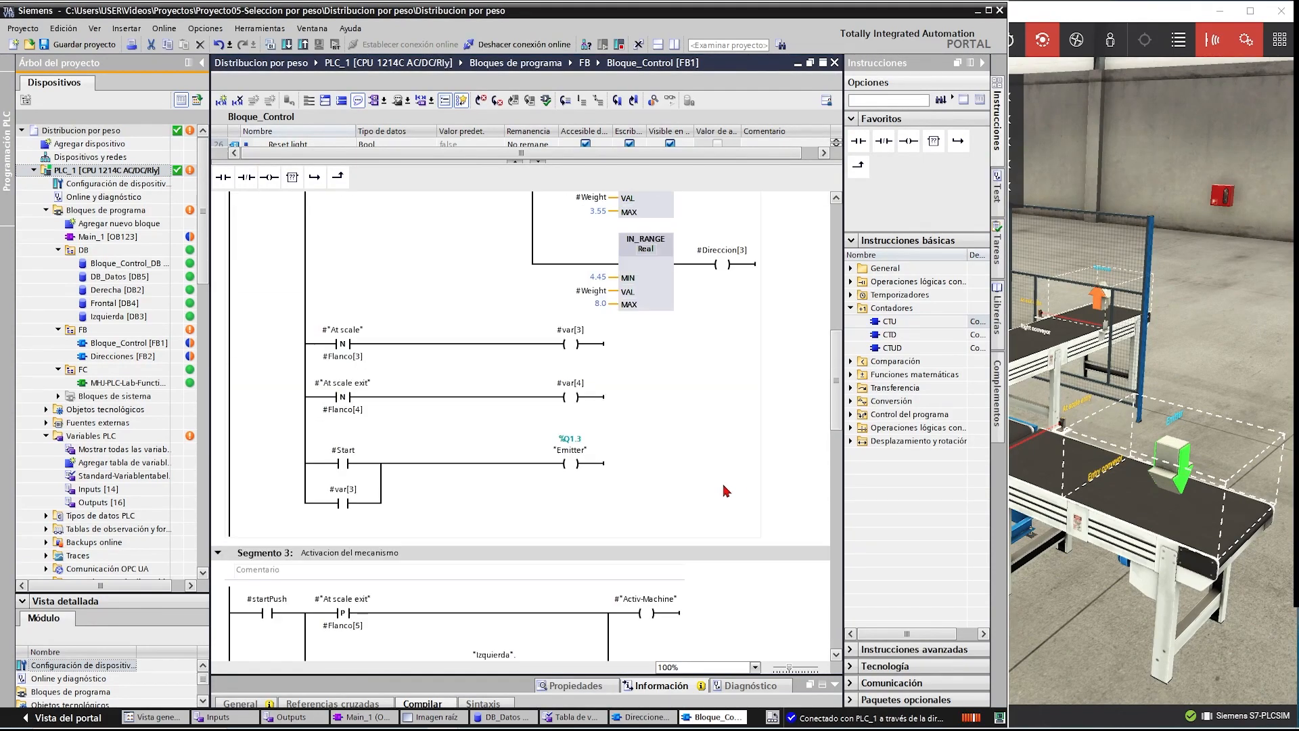
right_click(116, 171)
click(723, 437)
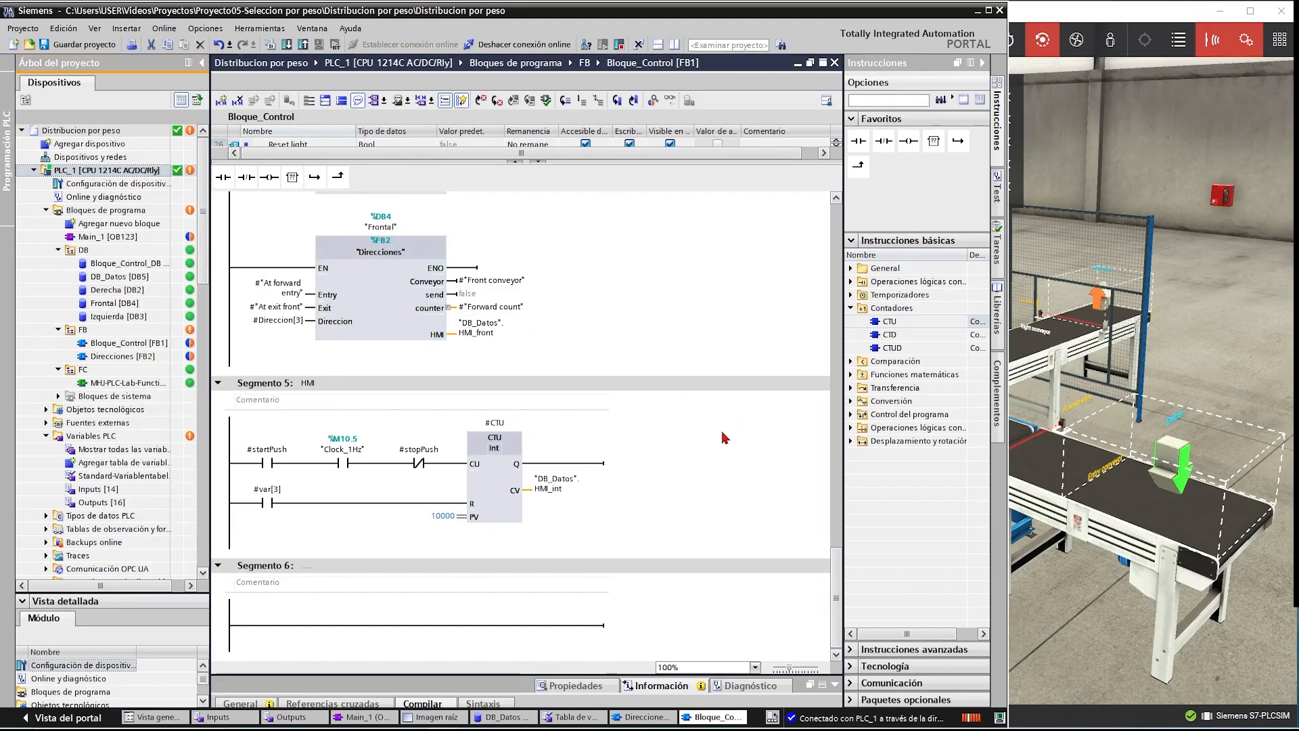
- Switch to Factory IO and examine the control panel's displays and the scale area of the scene
click(1041, 618)
drag(1041, 617, 933, 444)
scroll(975, 499, up, 8)
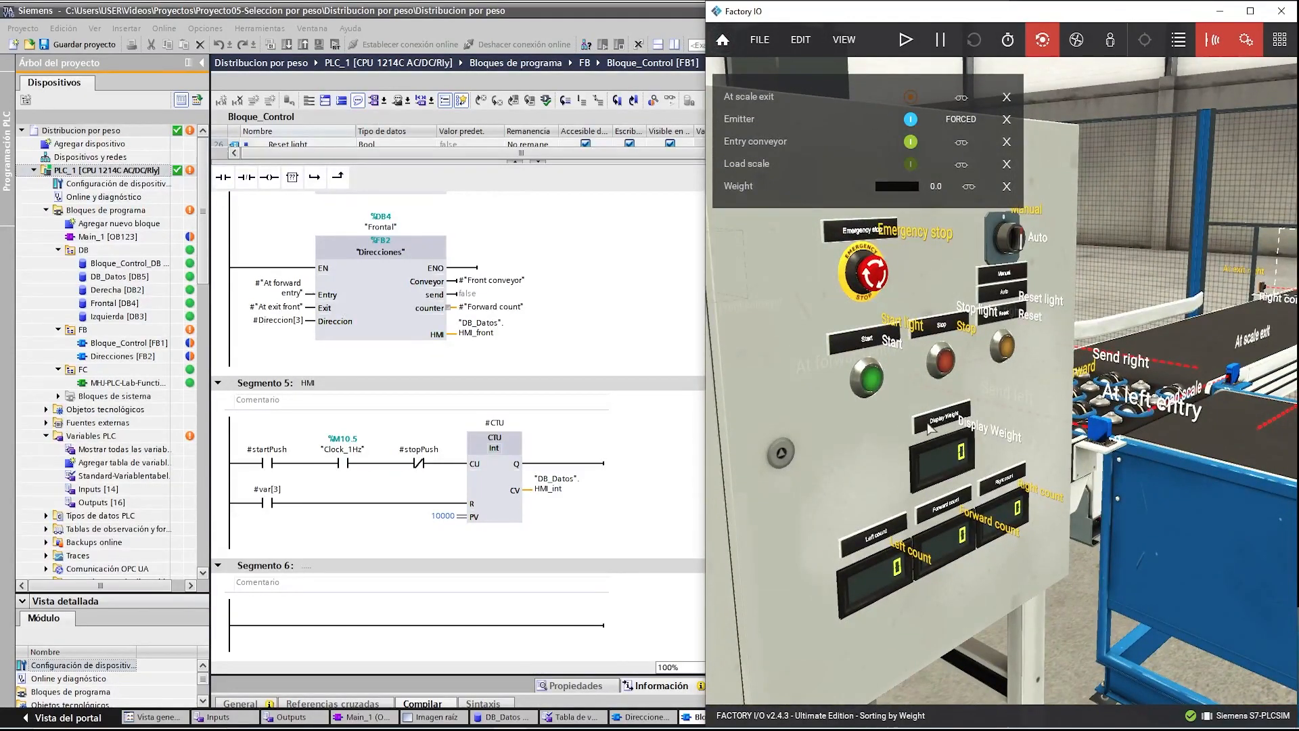
scroll(945, 431, down, 8)
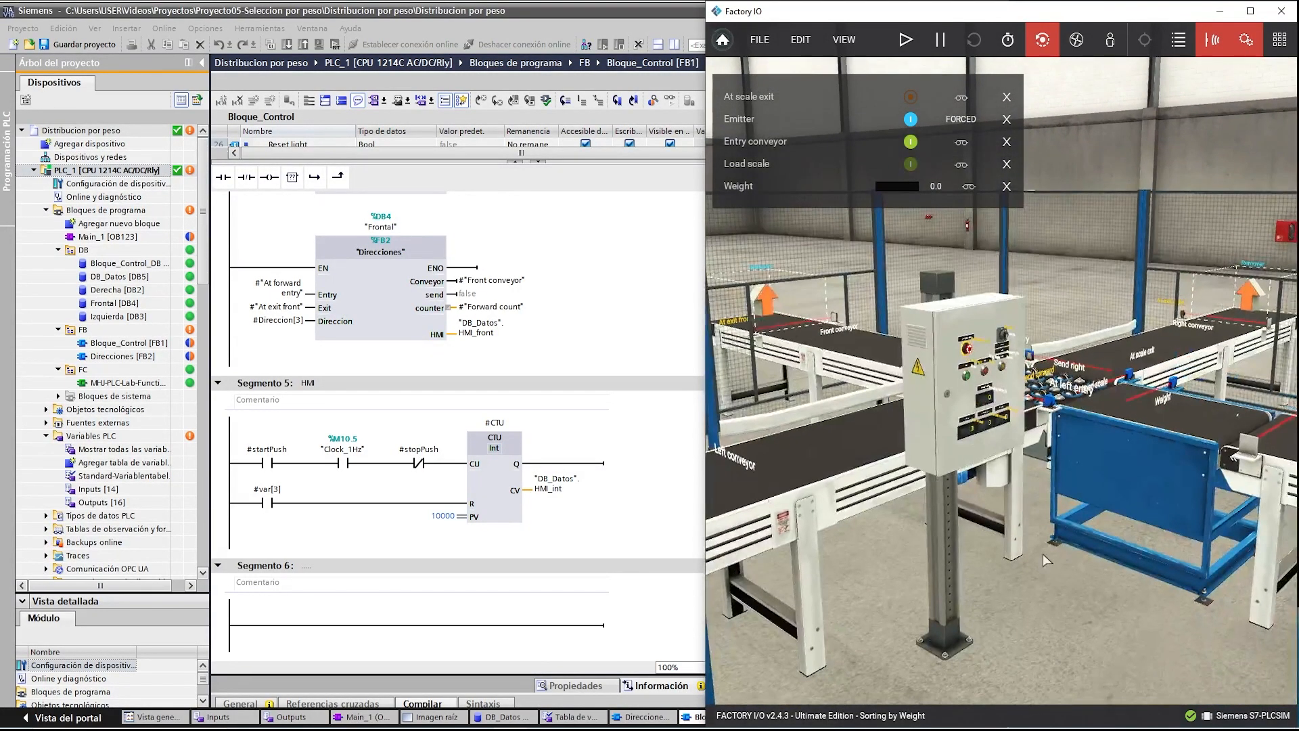
drag(1037, 552, 1033, 558)
click(642, 536)
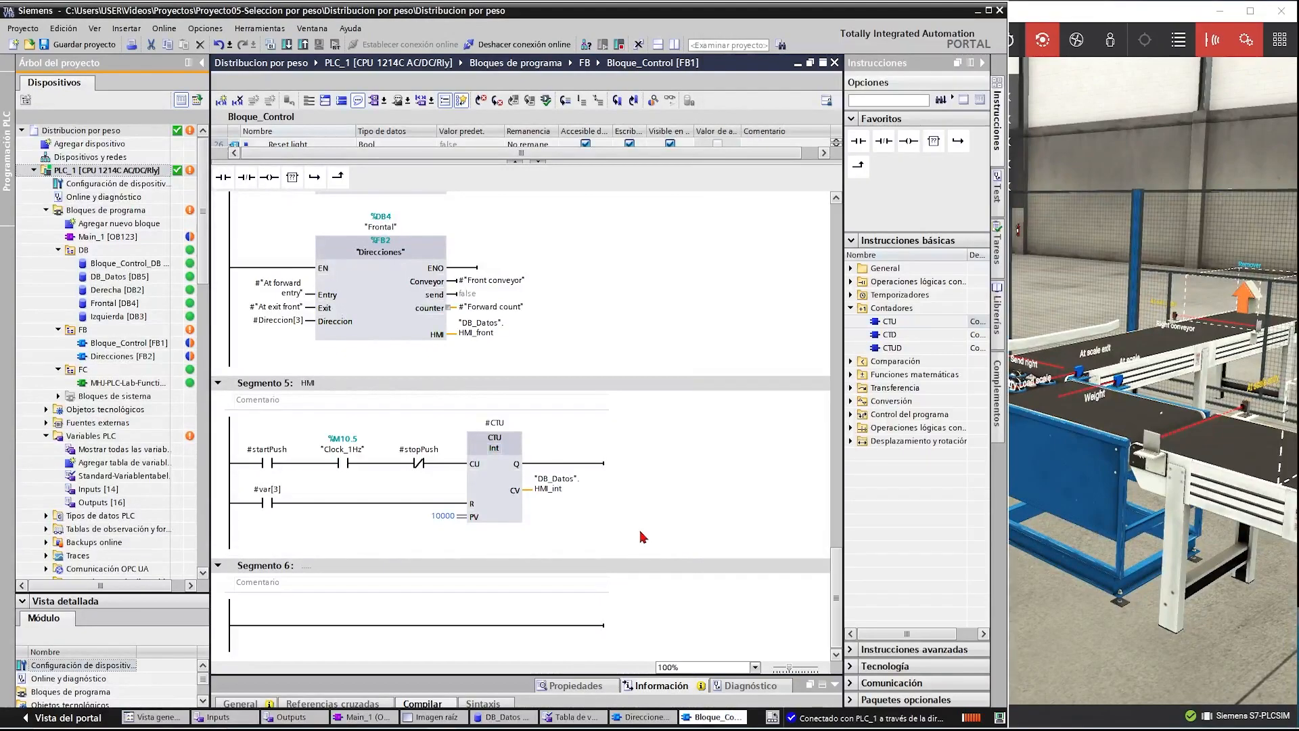
click(1036, 598)
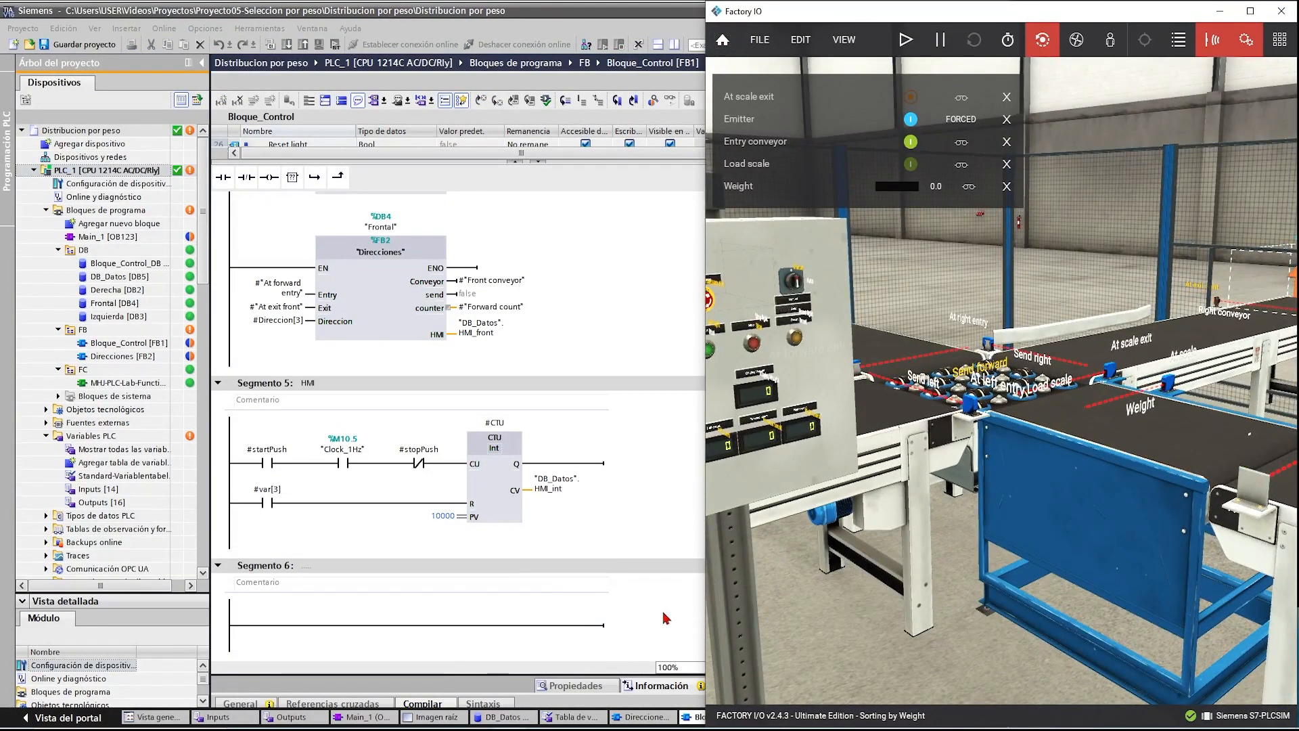
- Switch to TIA Portal and download the software changes to PLC_1, stopping the modules for the load and starting them on finishing
click(119, 396)
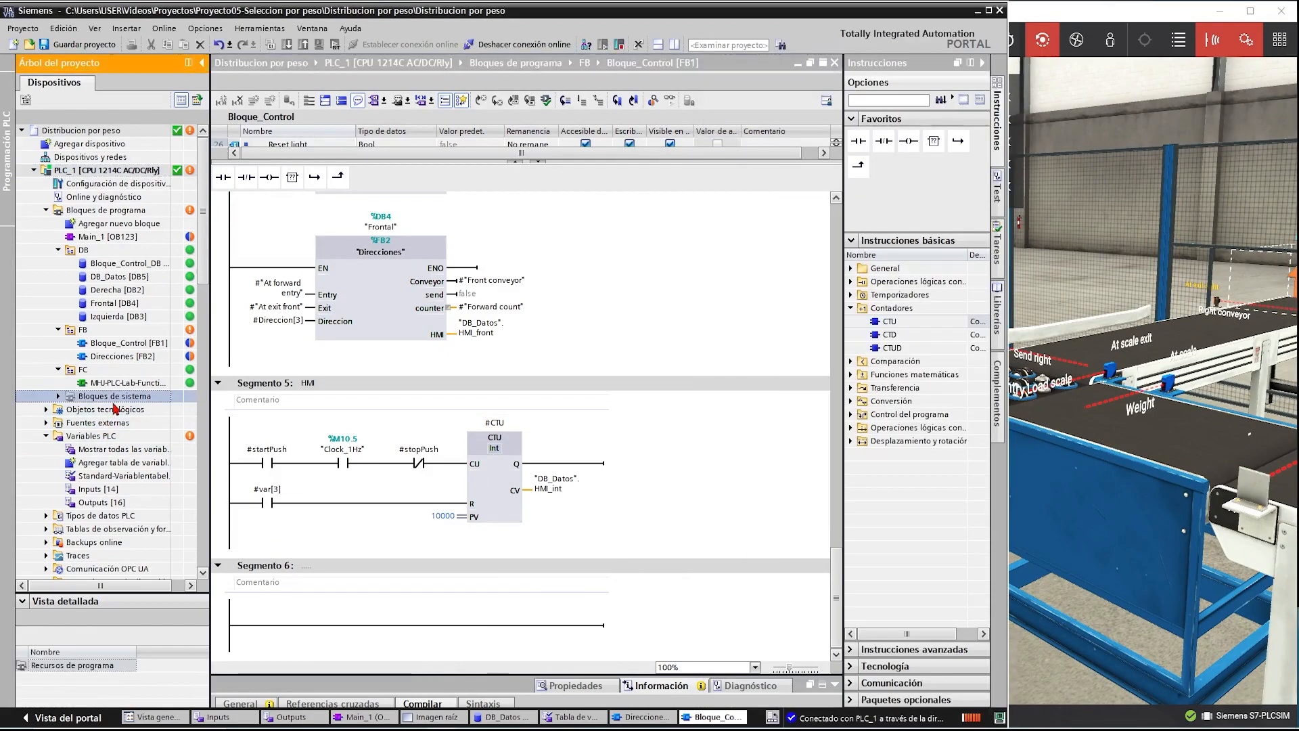
right_click(86, 170)
mouse_move(189, 304)
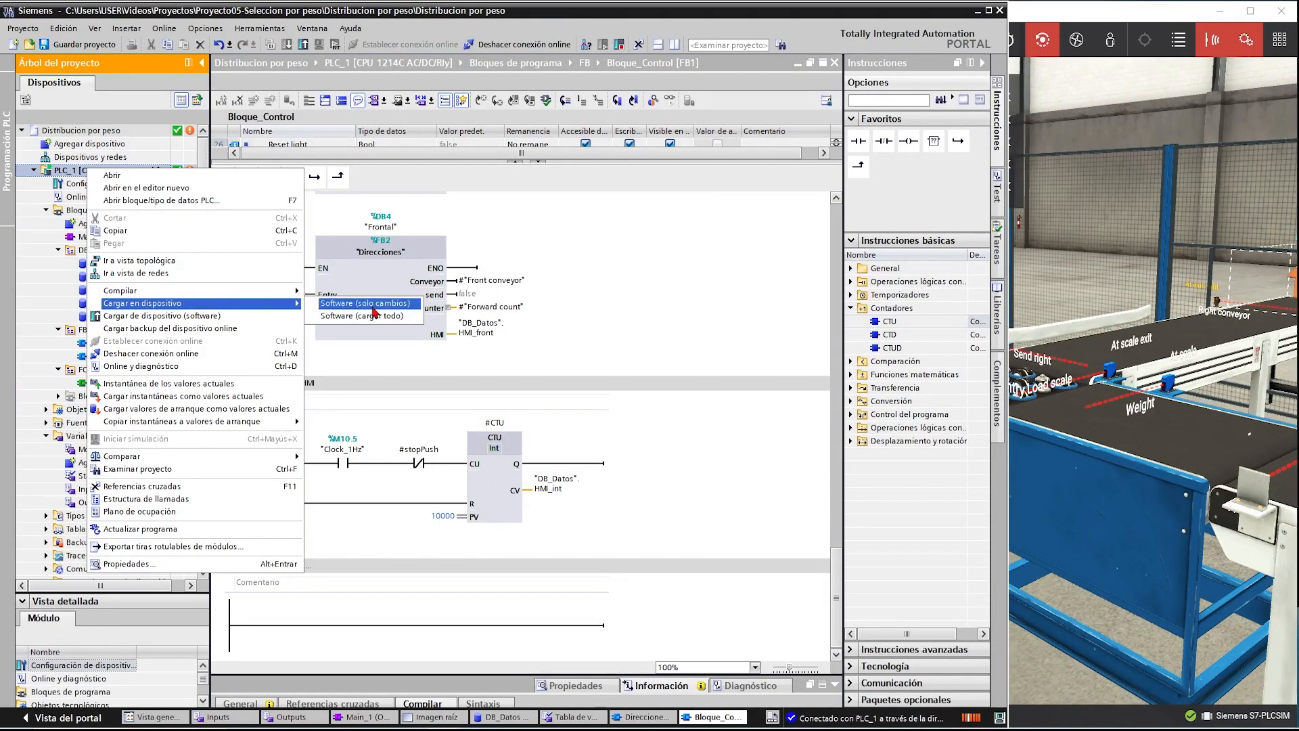
click(364, 309)
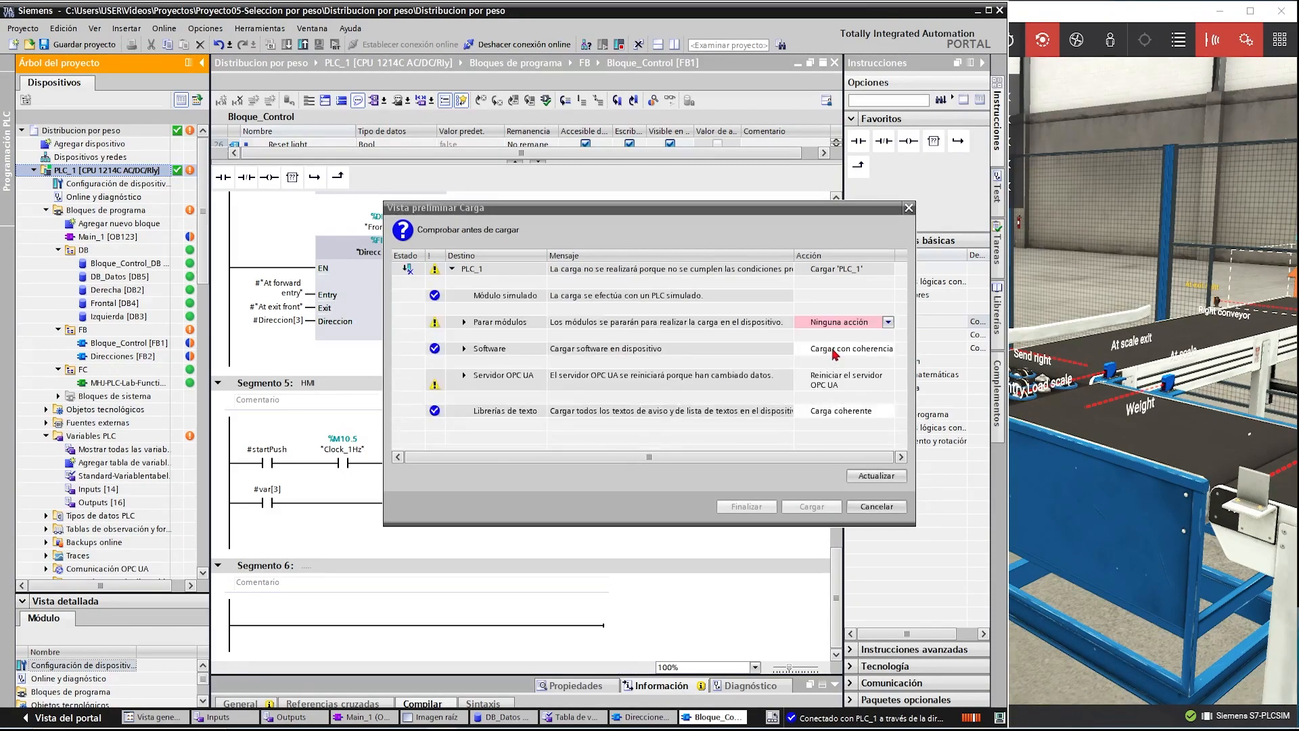
click(886, 323)
click(836, 343)
click(811, 507)
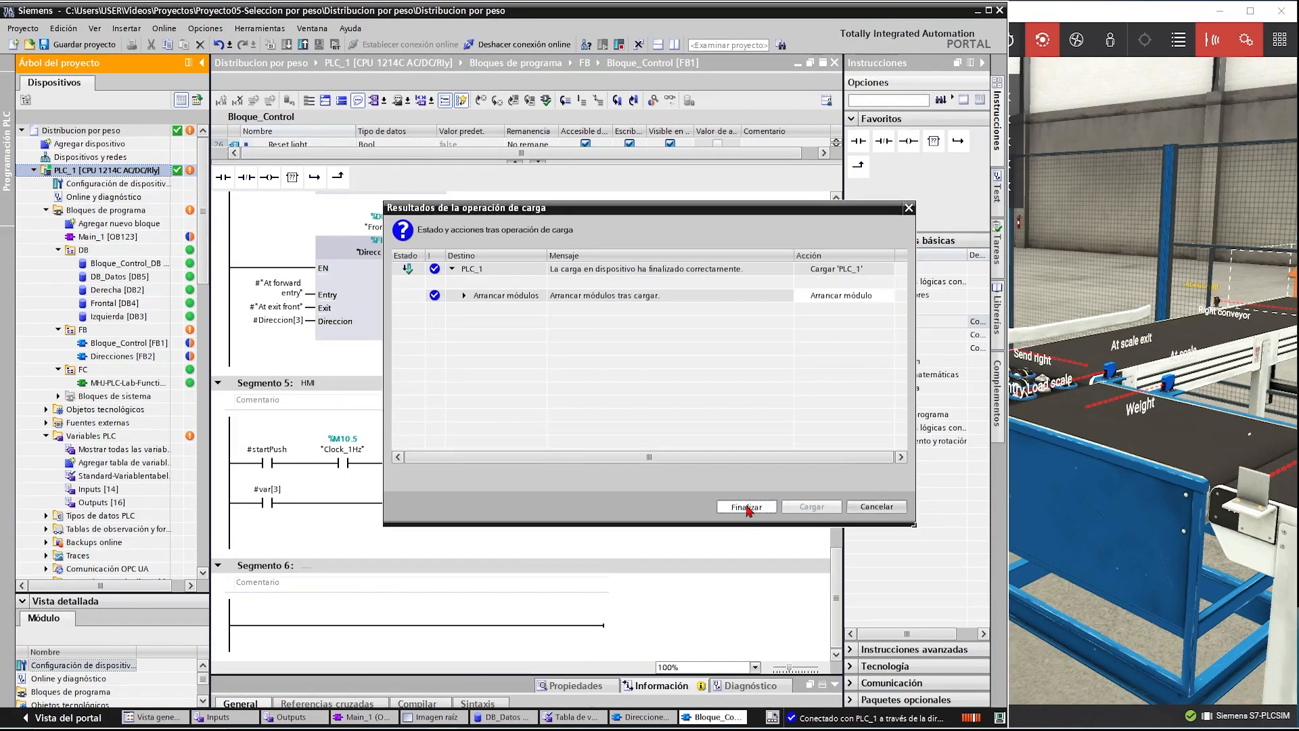
click(718, 509)
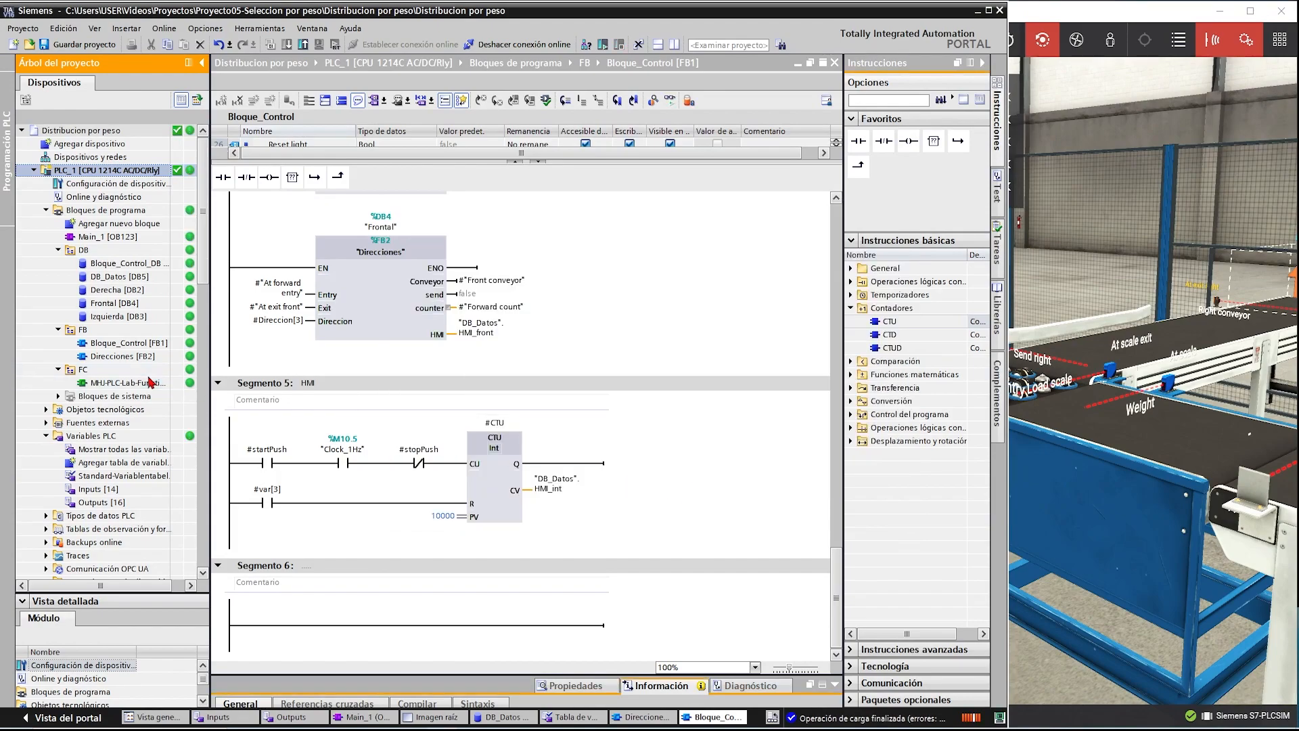
- Go offline and open the Imagen raíz screen of HMI_1 in a maximized window
click(148, 373)
scroll(148, 377, down, 8)
double_click(98, 396)
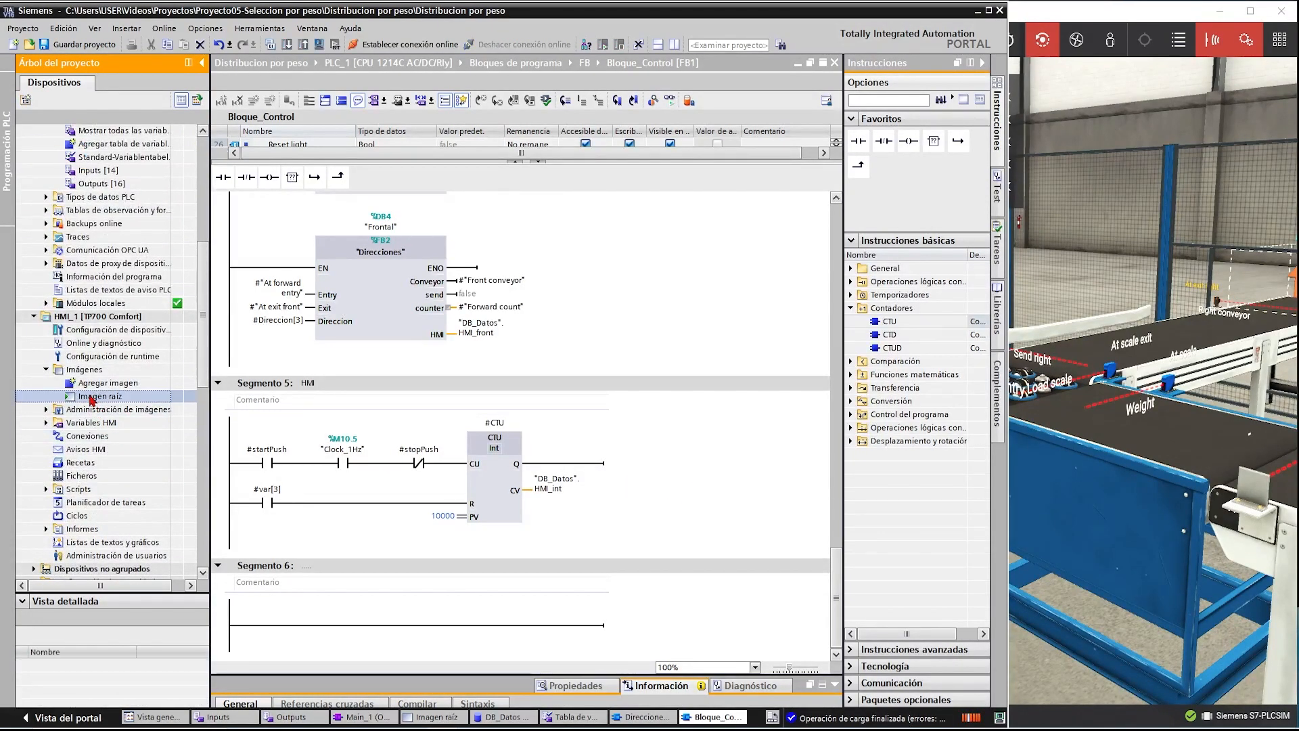
click(722, 476)
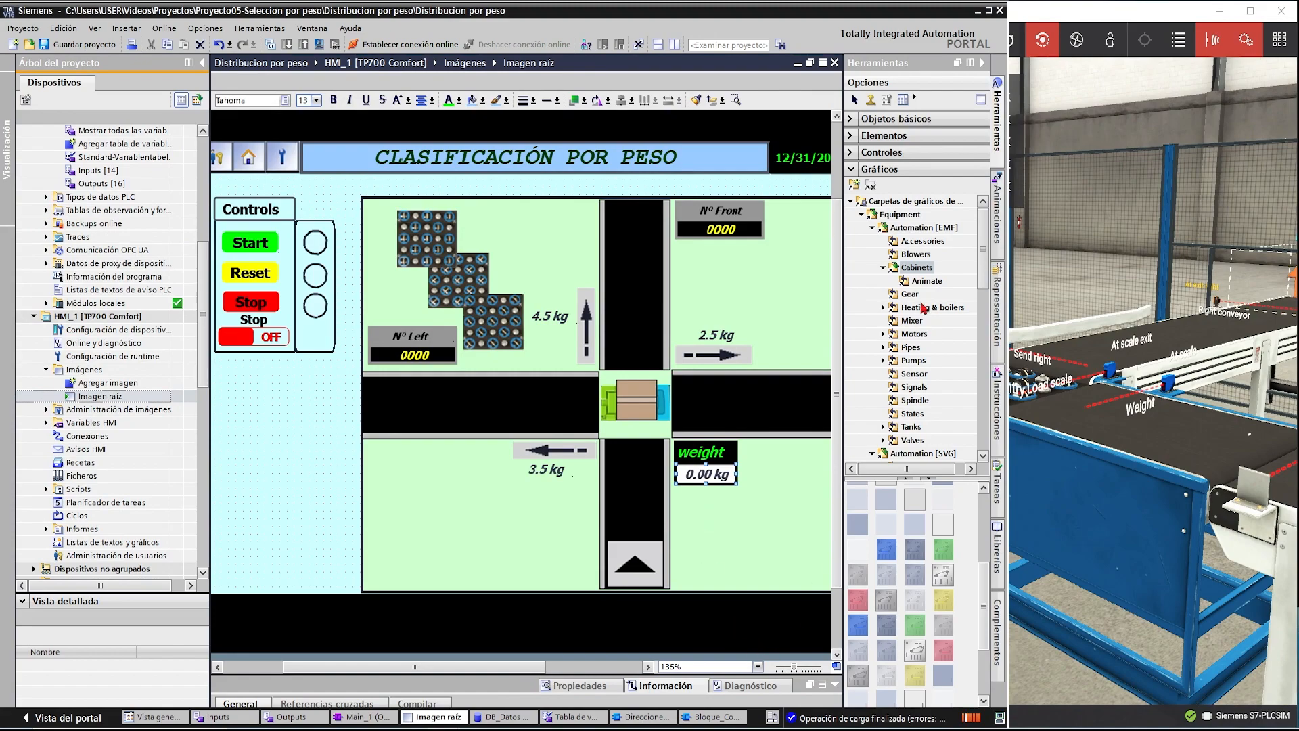
click(988, 11)
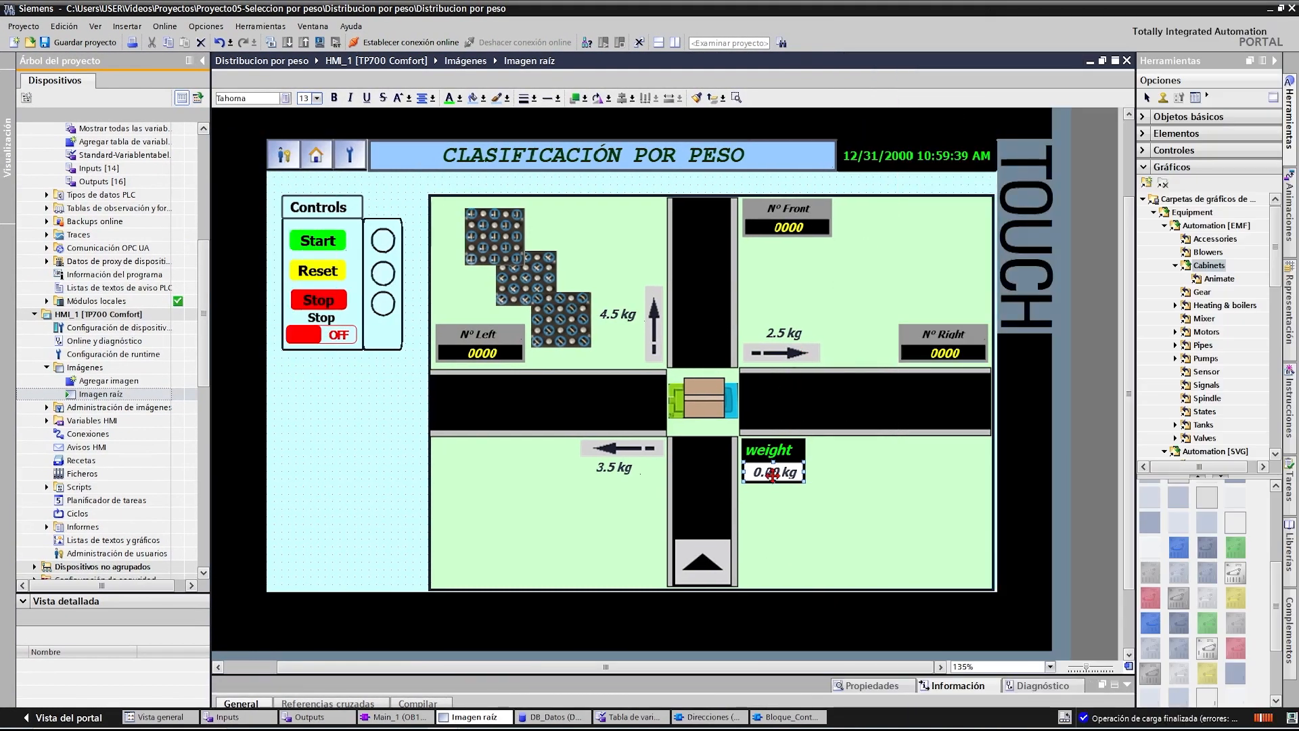
- Link the I/O field under the "weight" label to the Weight variable of Bloque_Control_DB
scroll(772, 475, down, 3)
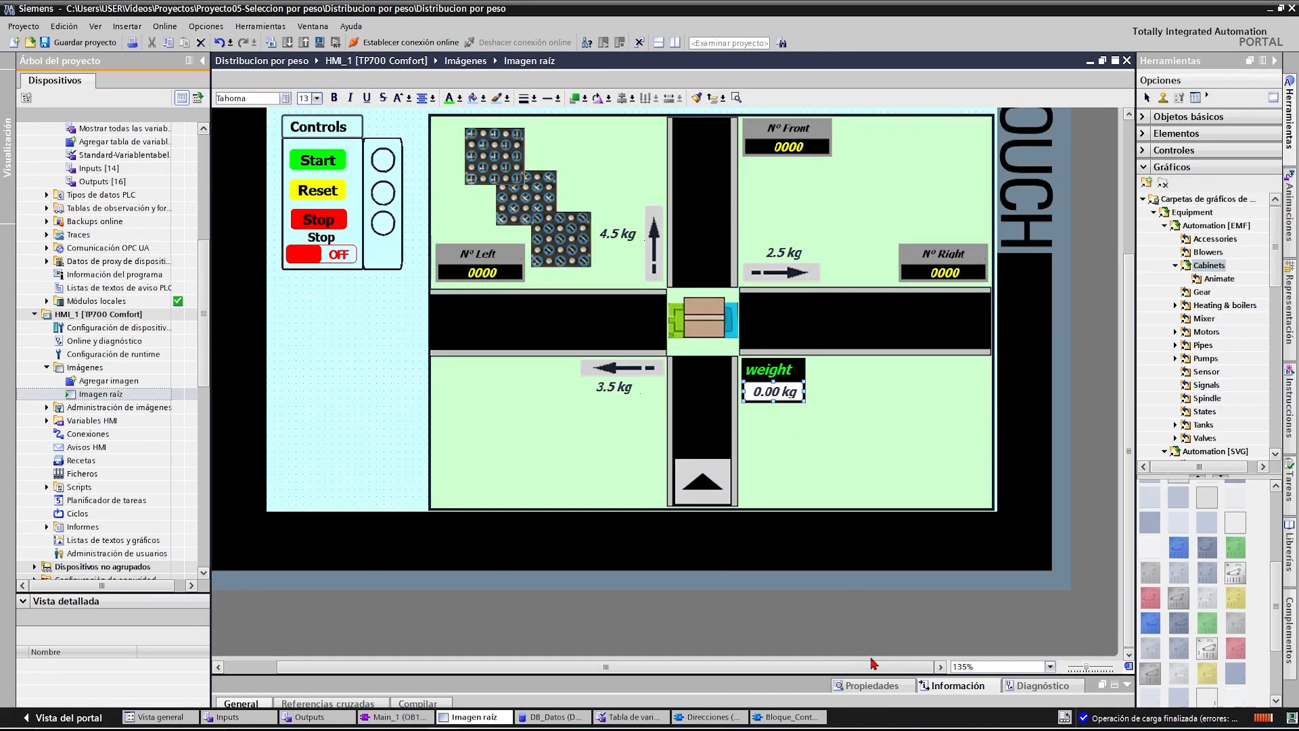
click(872, 685)
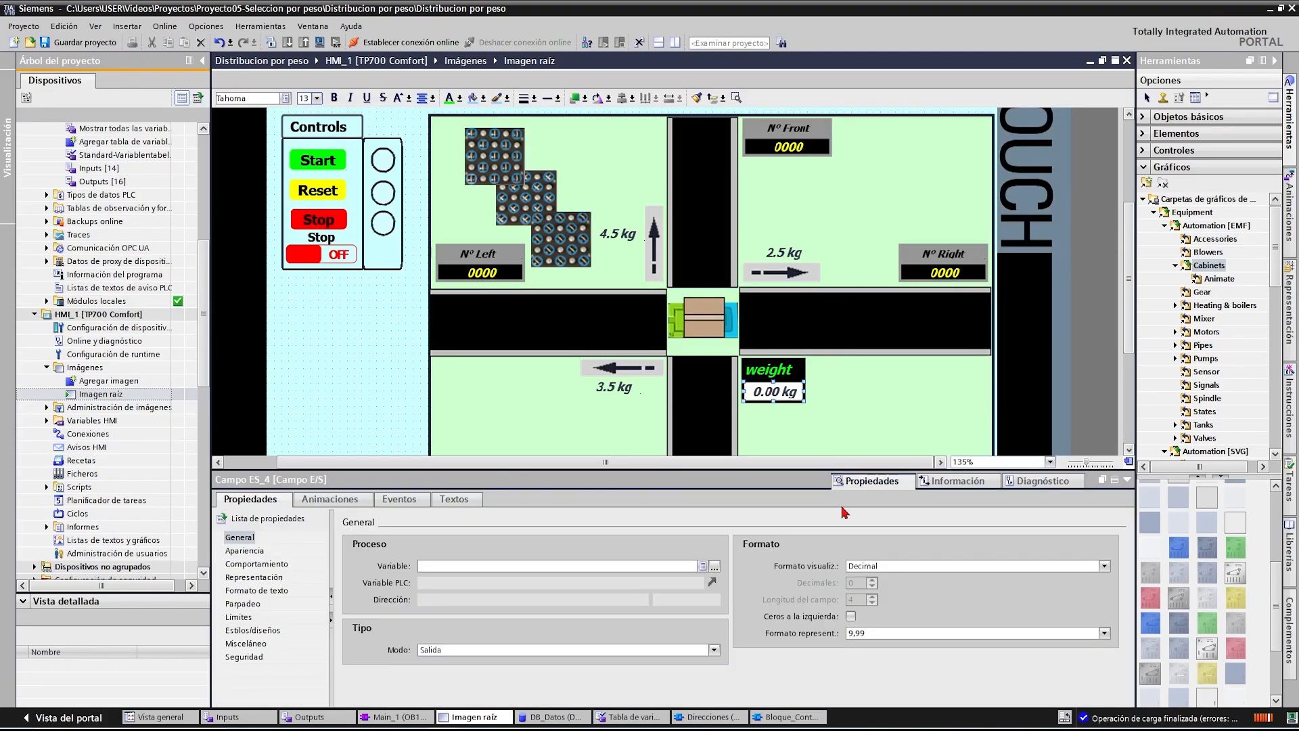
click(714, 566)
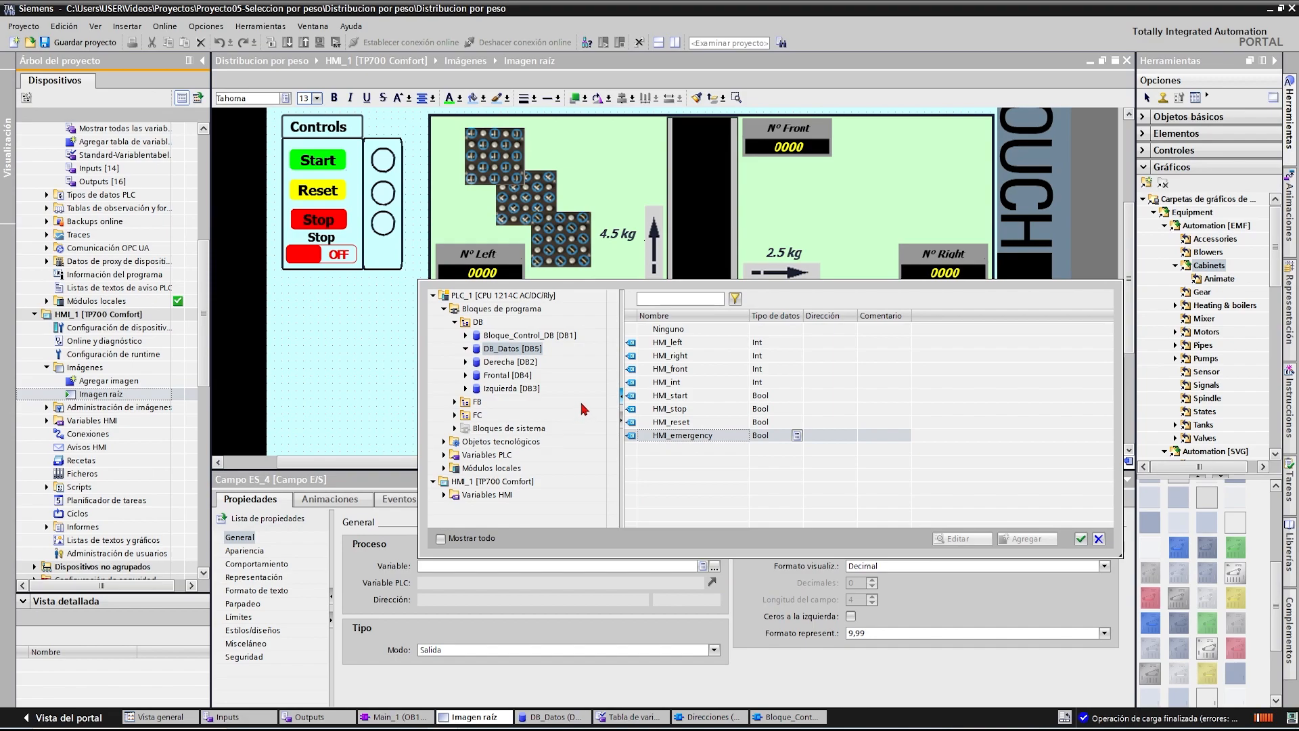
click(507, 336)
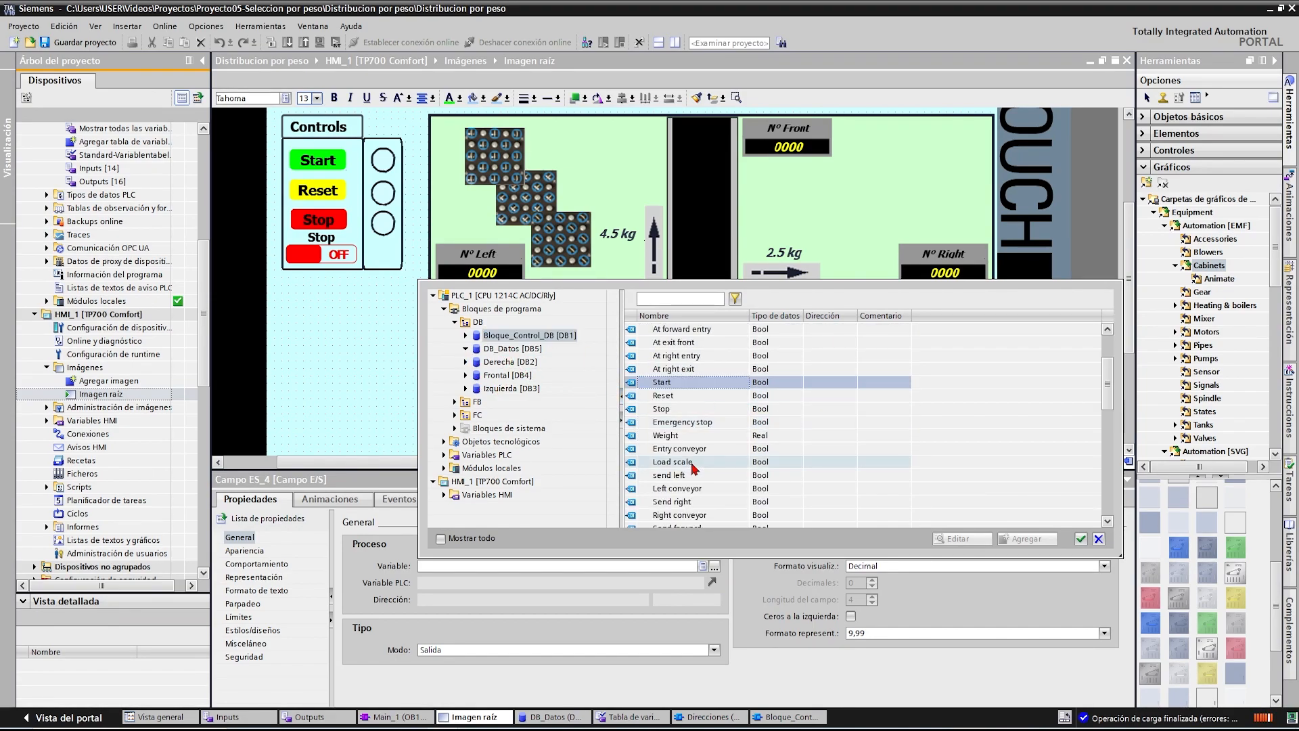
click(674, 436)
click(1080, 539)
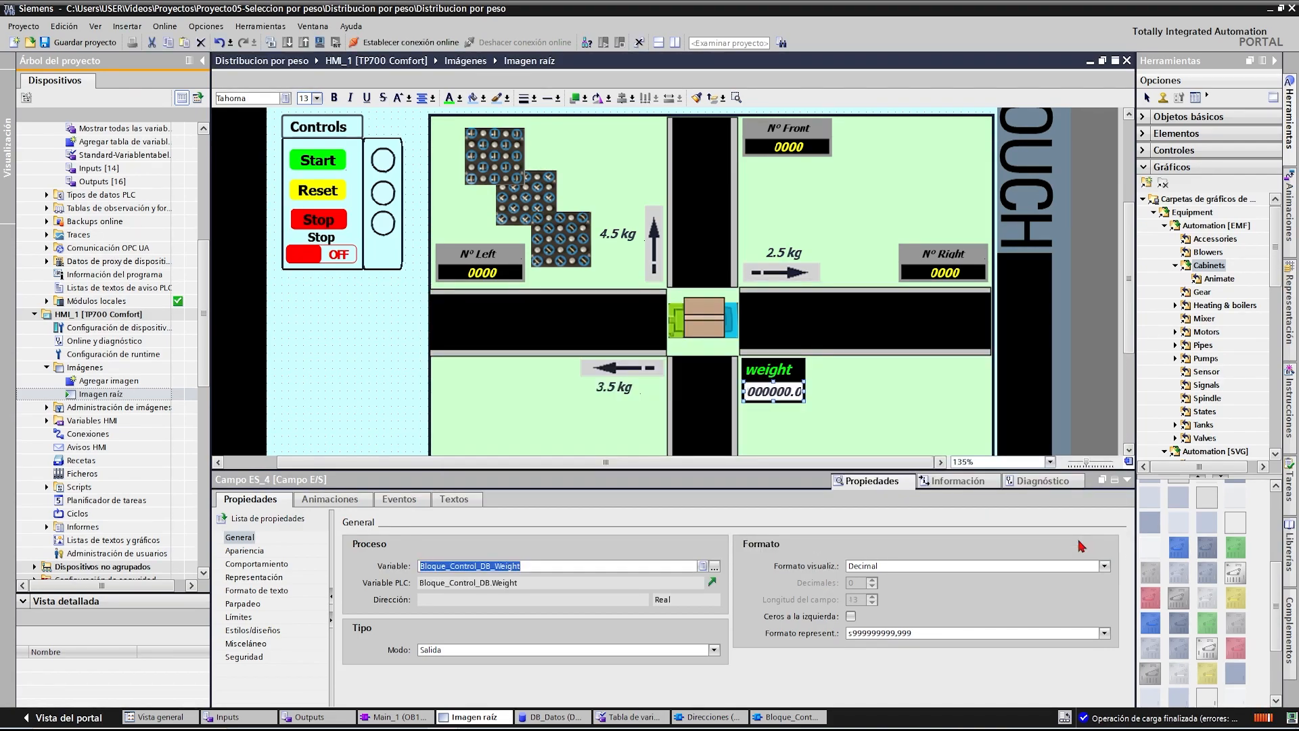
- Set the weight field's representation format to 99,99
click(873, 634)
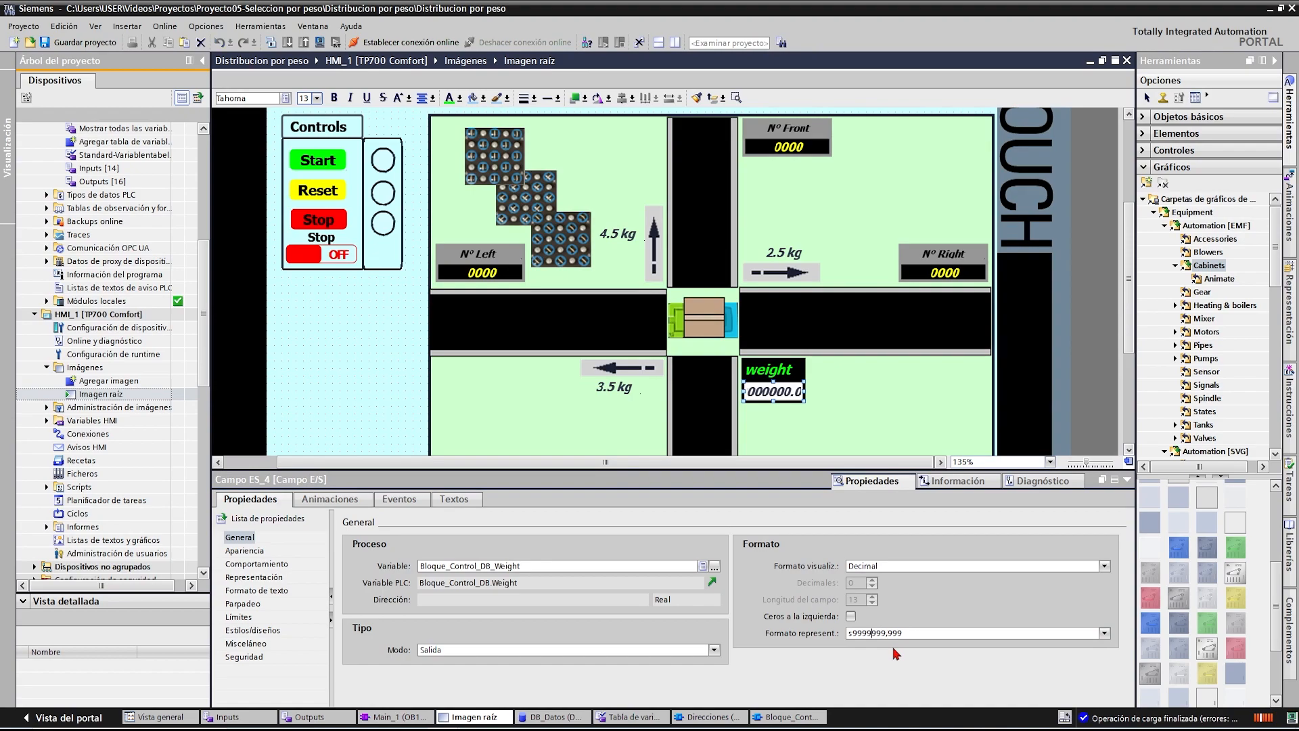
click(893, 649)
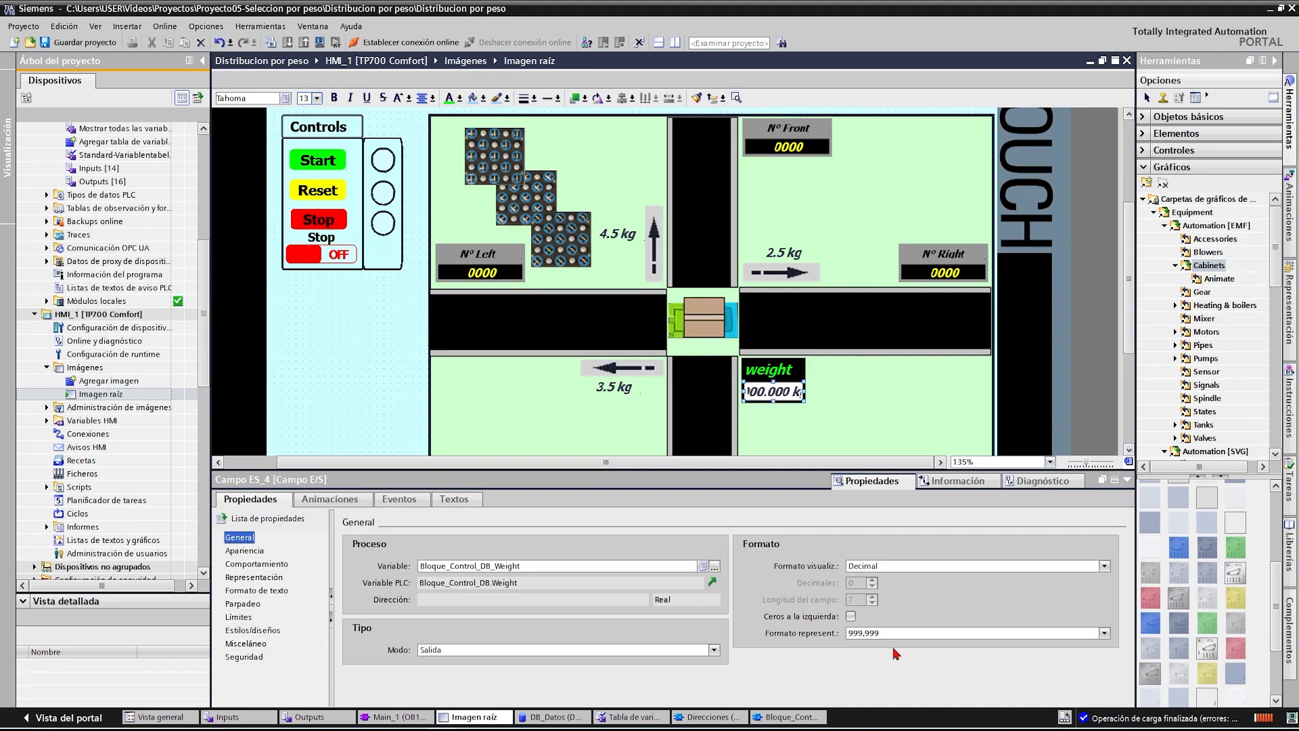
click(883, 631)
key(Return)
click(857, 633)
key(BackSpace)
key(BackSpace)
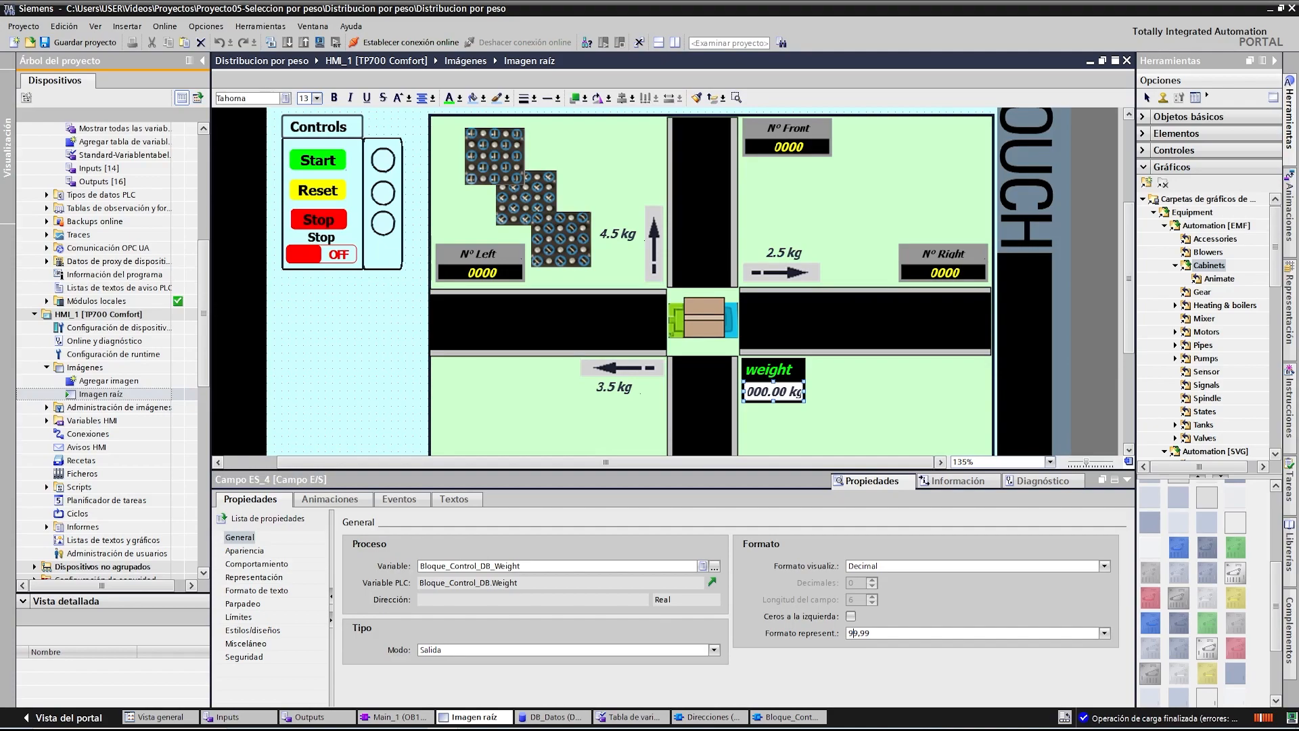
key(Return)
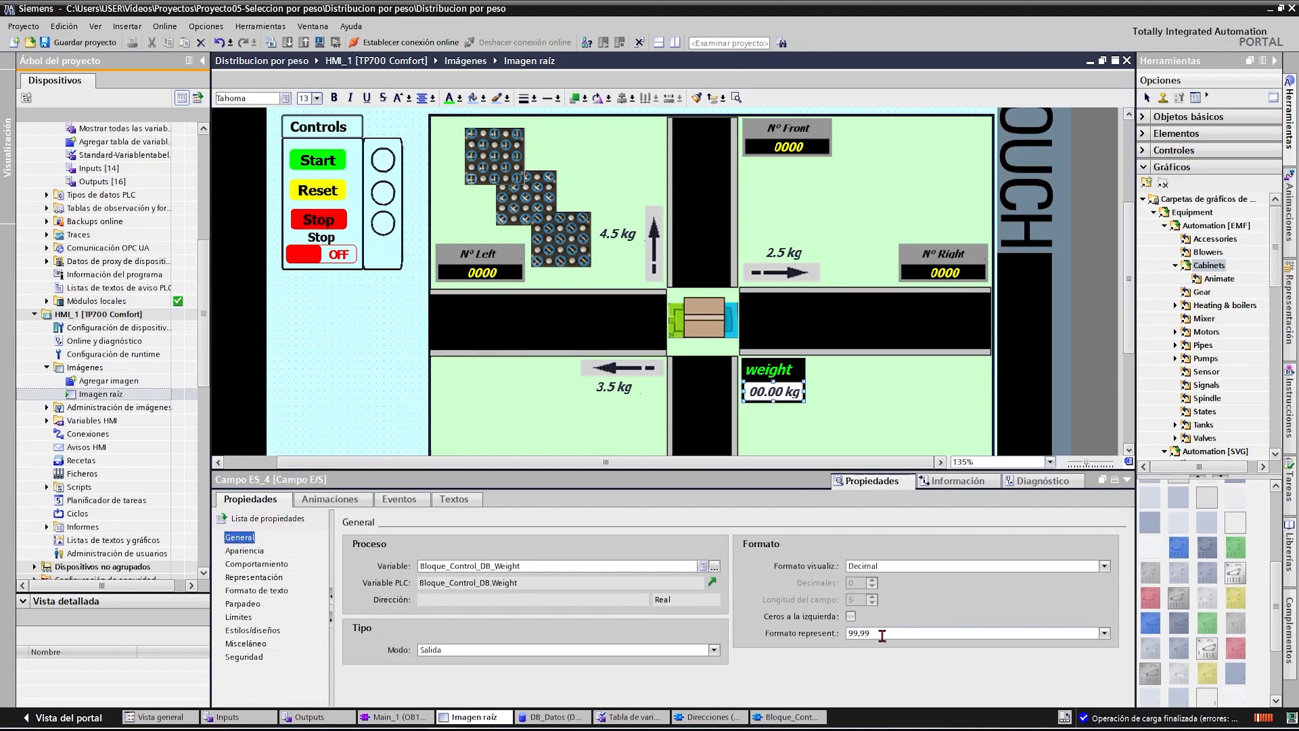
- Shrink the properties area to bring the whole sorting layout into view and examine the weight field
click(864, 426)
drag(810, 469, 810, 537)
click(778, 252)
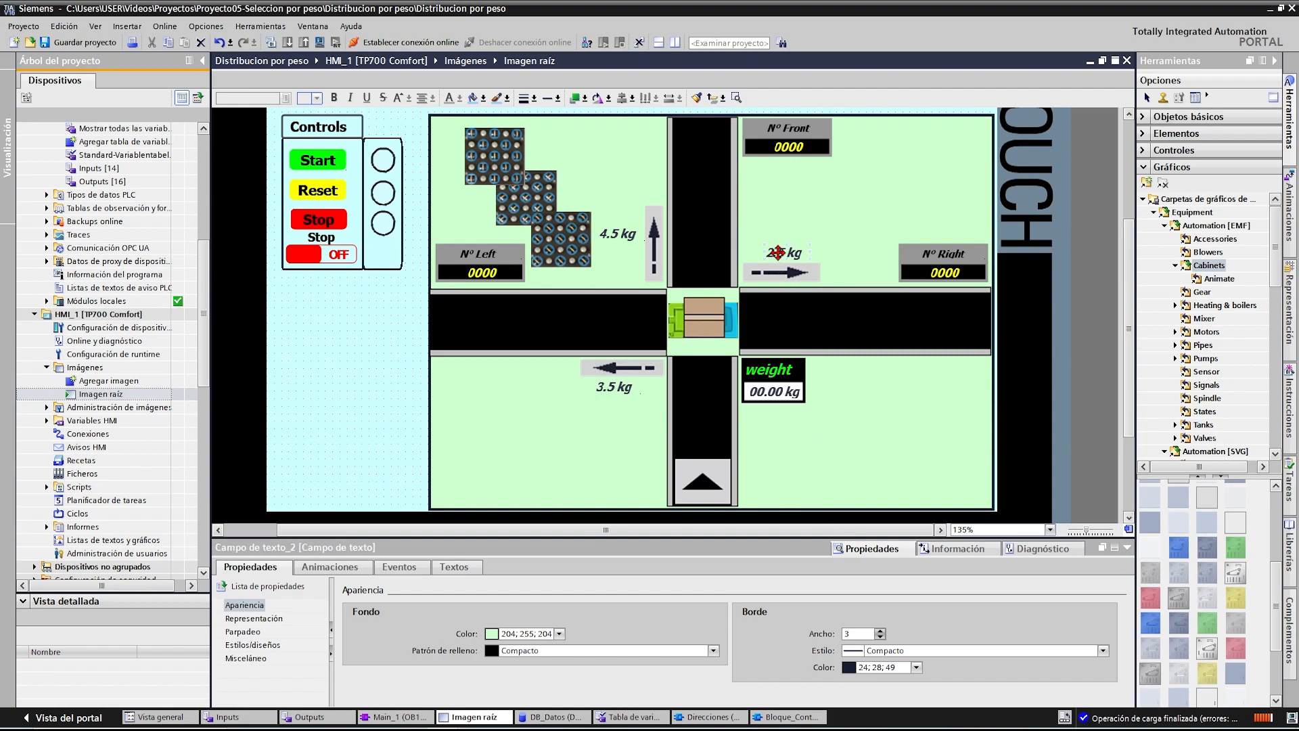
click(773, 391)
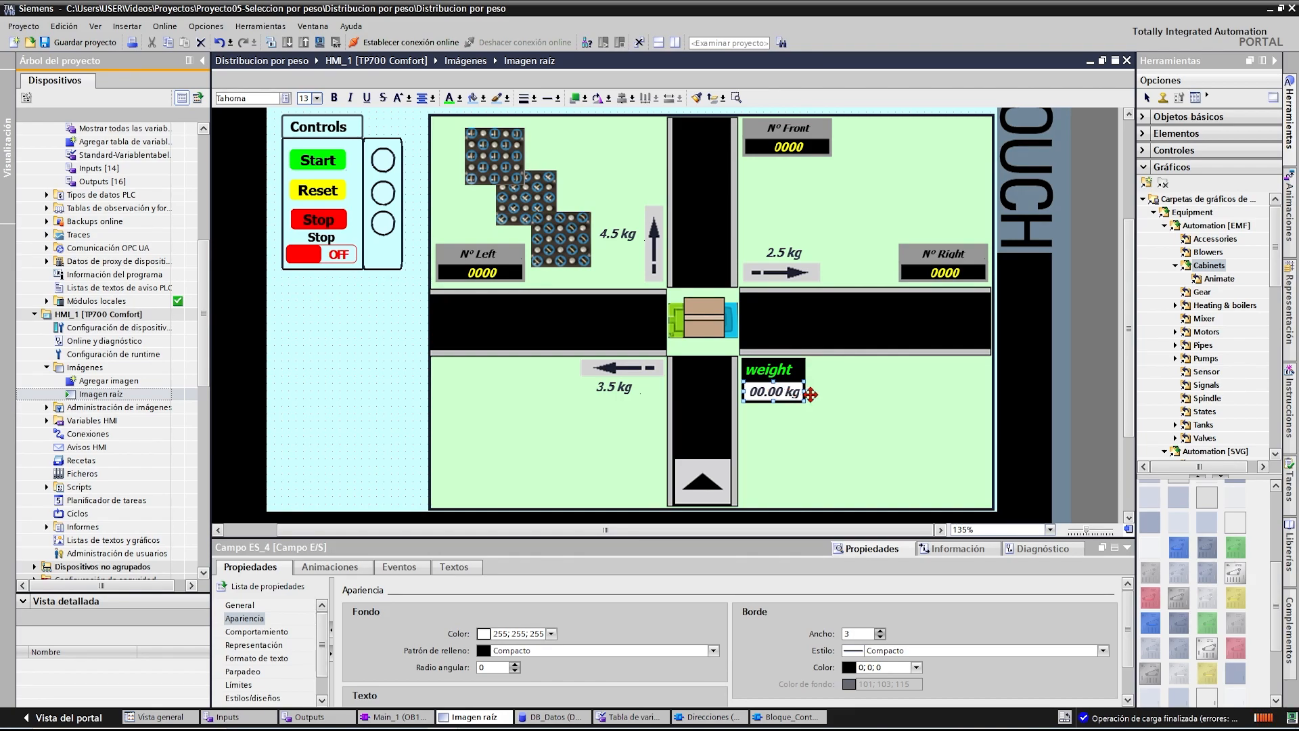
- Switch to Factory IO, check the maximum weight configured for the load scale, and return to TIA Portal
key(alt+Tab)
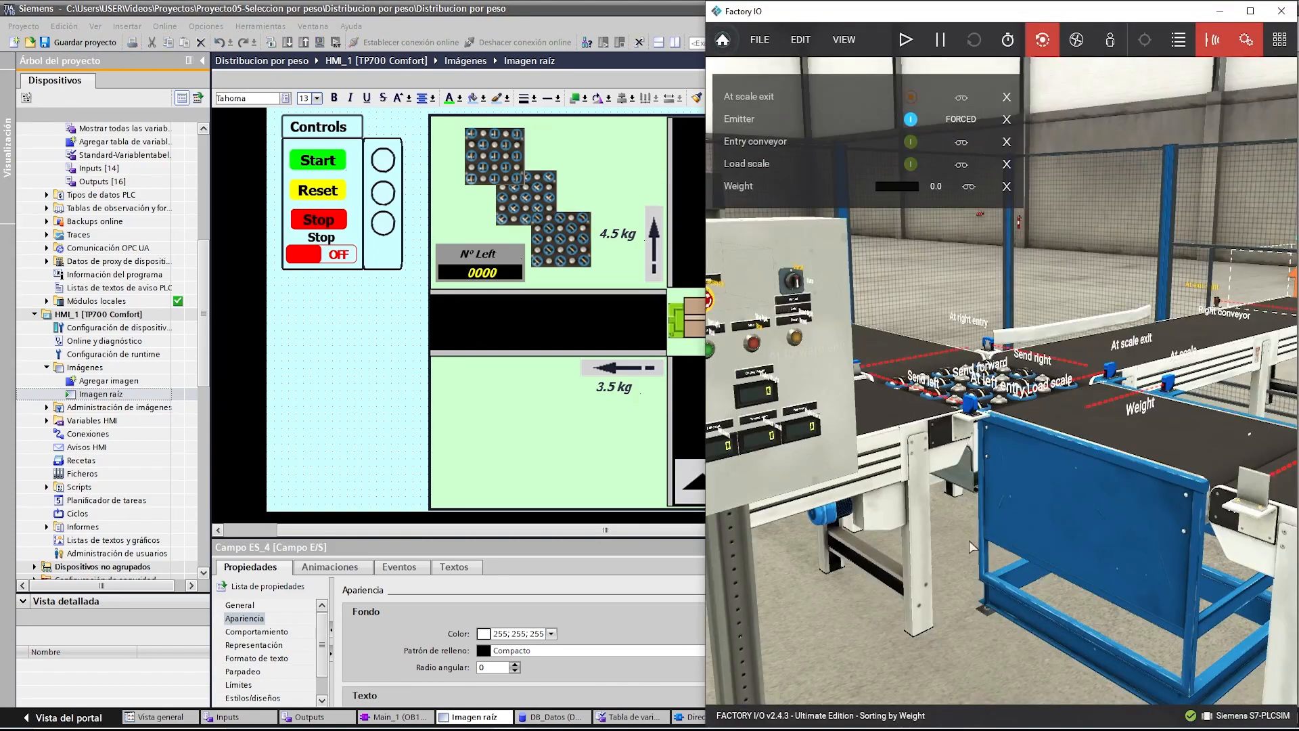
scroll(968, 540, down, 3)
right_click(1068, 459)
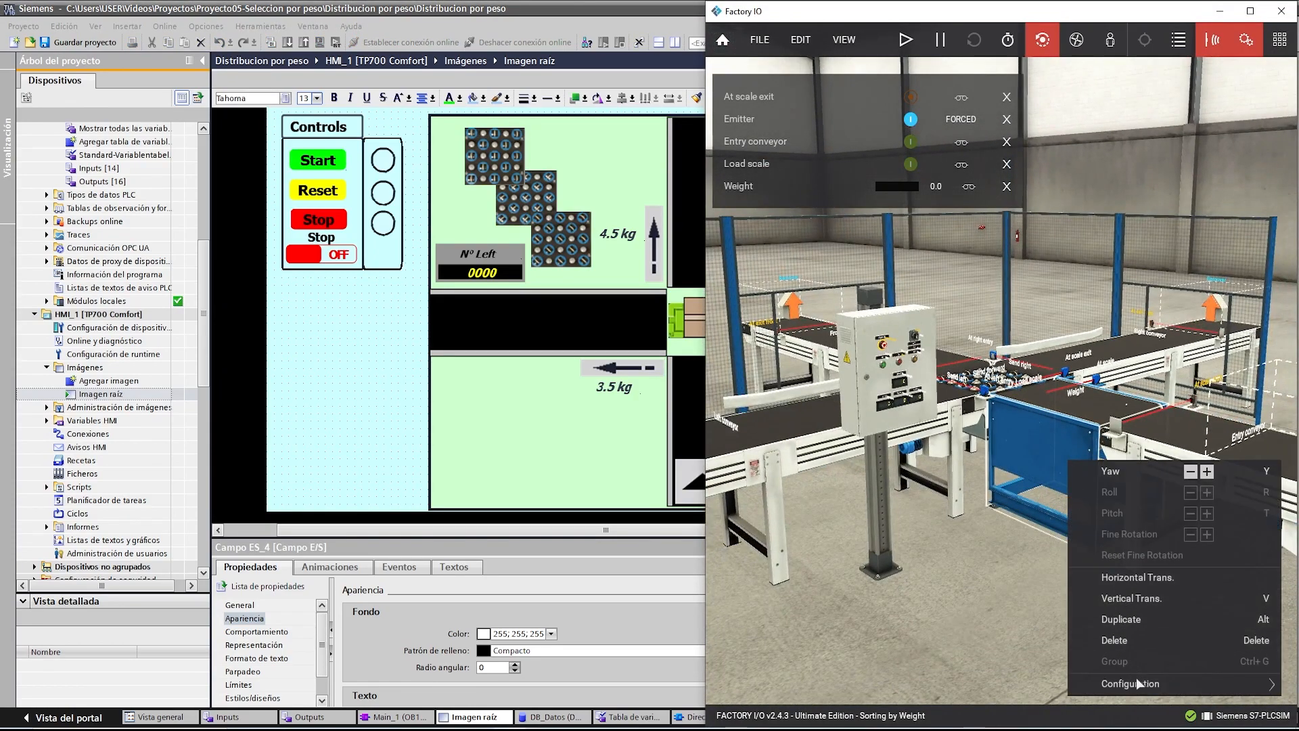
mouse_move(1140, 687)
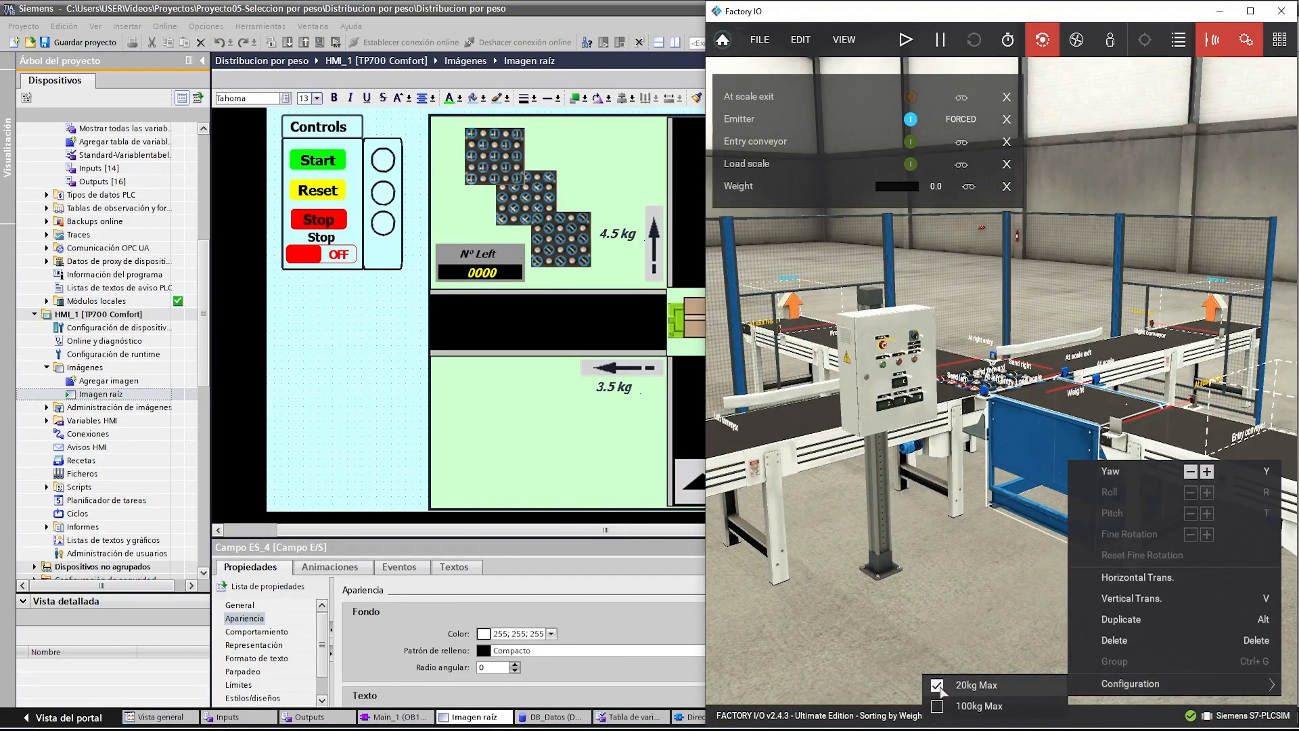
click(959, 600)
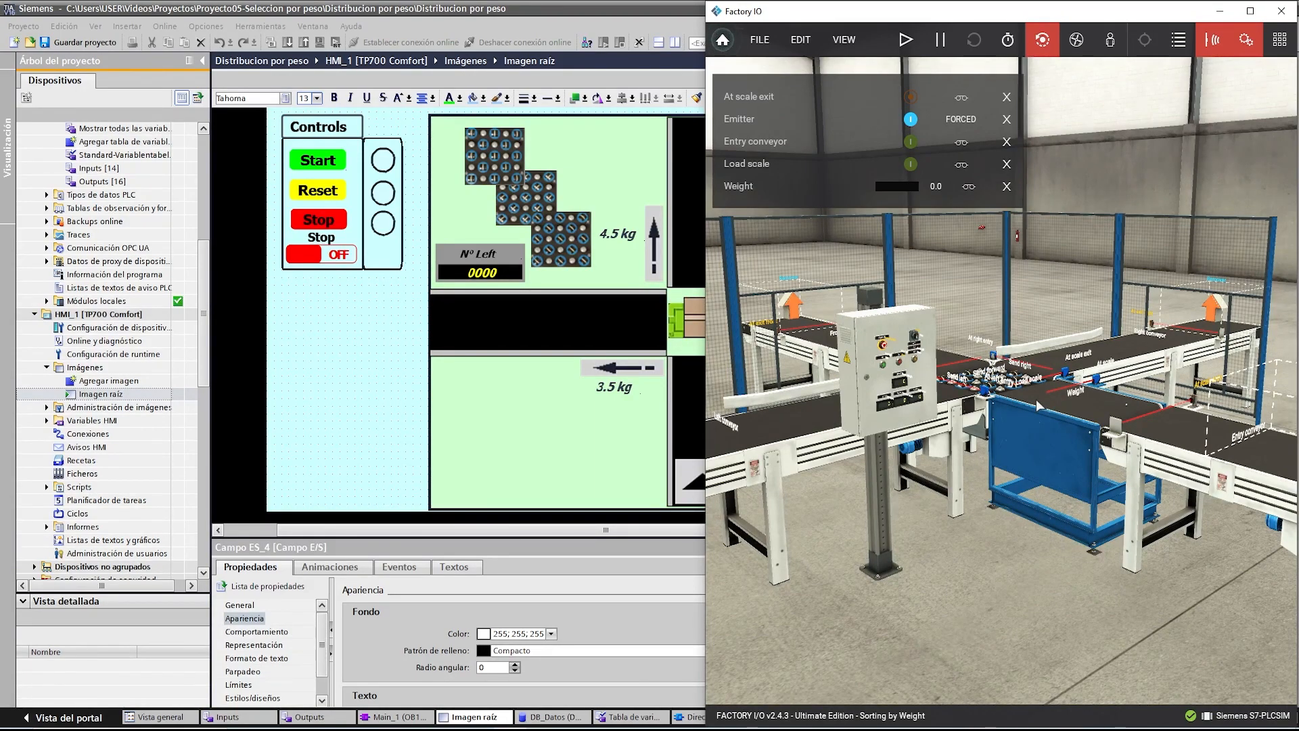
right_click(1045, 426)
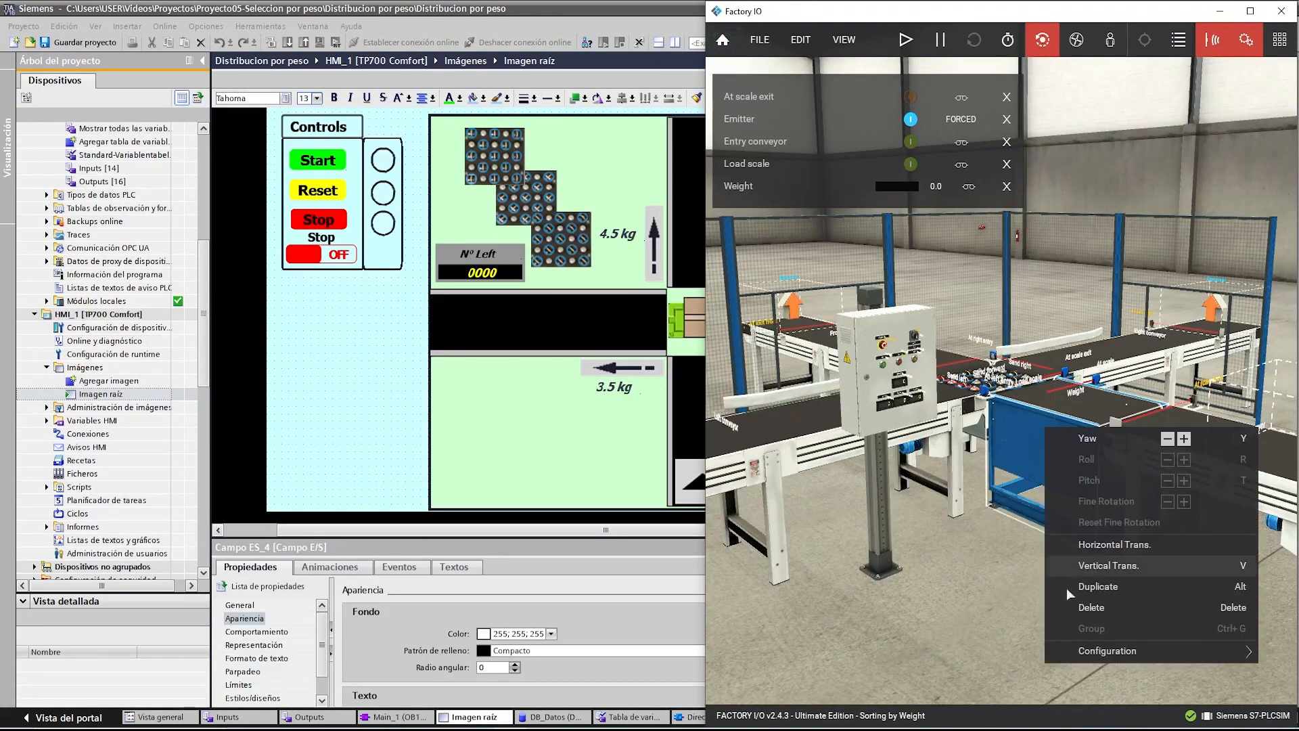
mouse_move(1097, 652)
click(575, 412)
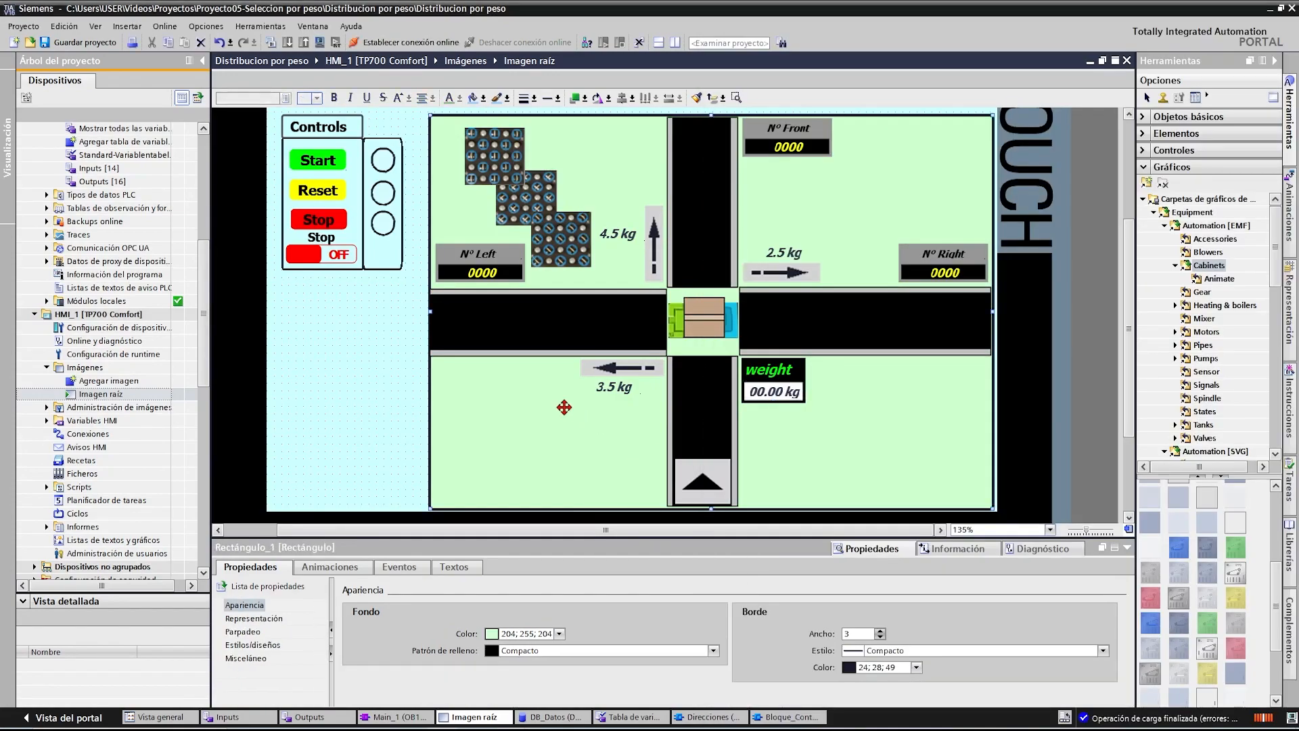
click(620, 387)
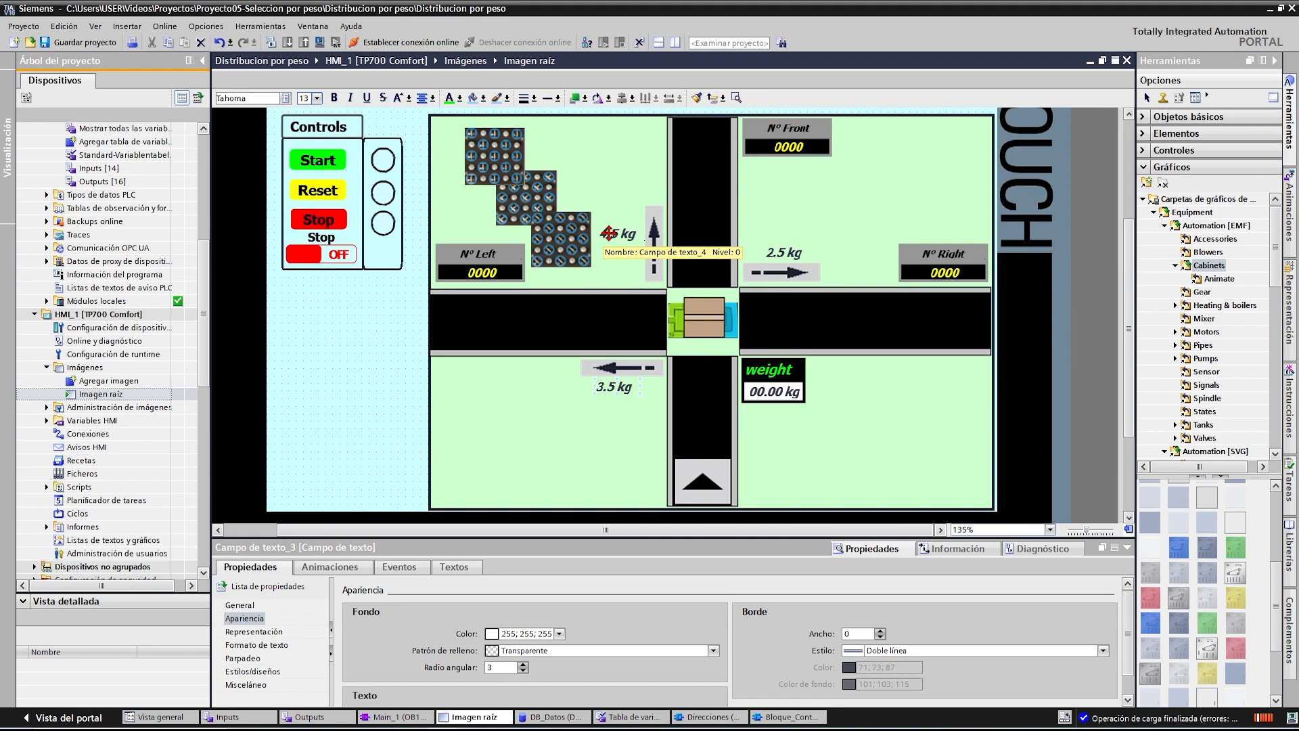
click(620, 196)
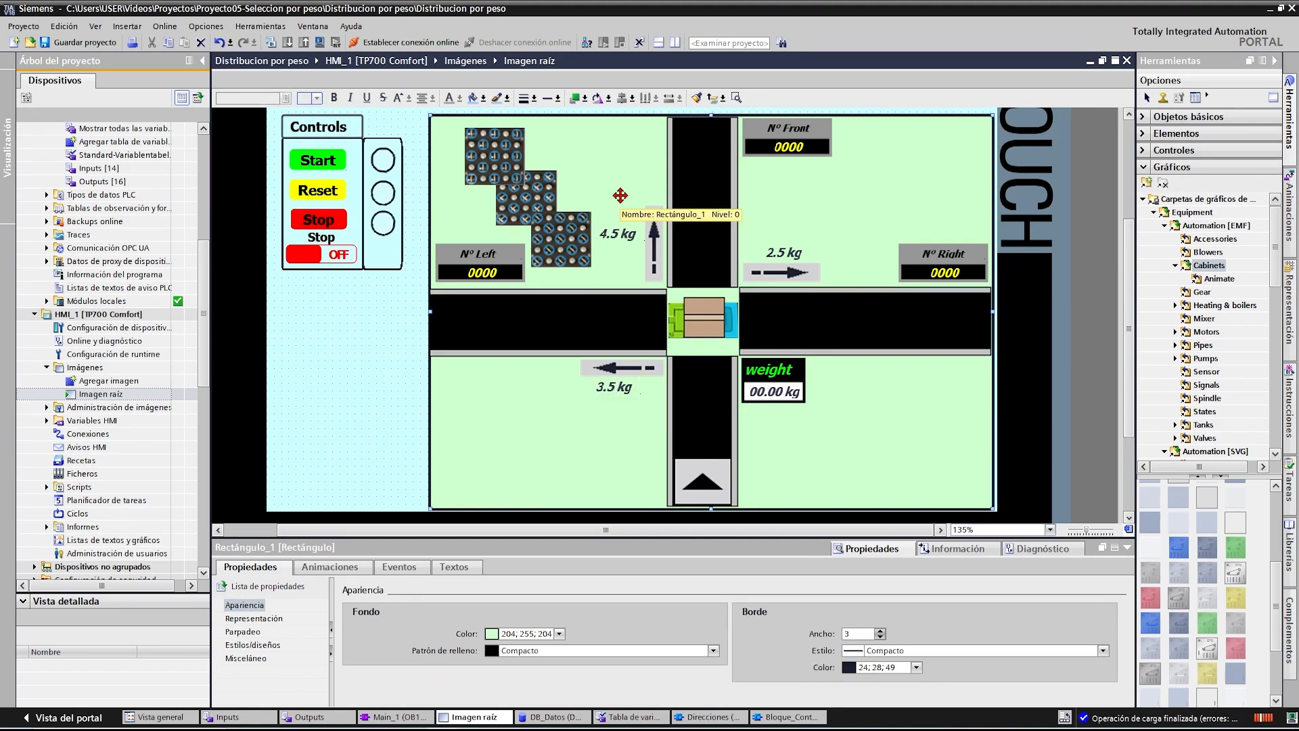
click(621, 237)
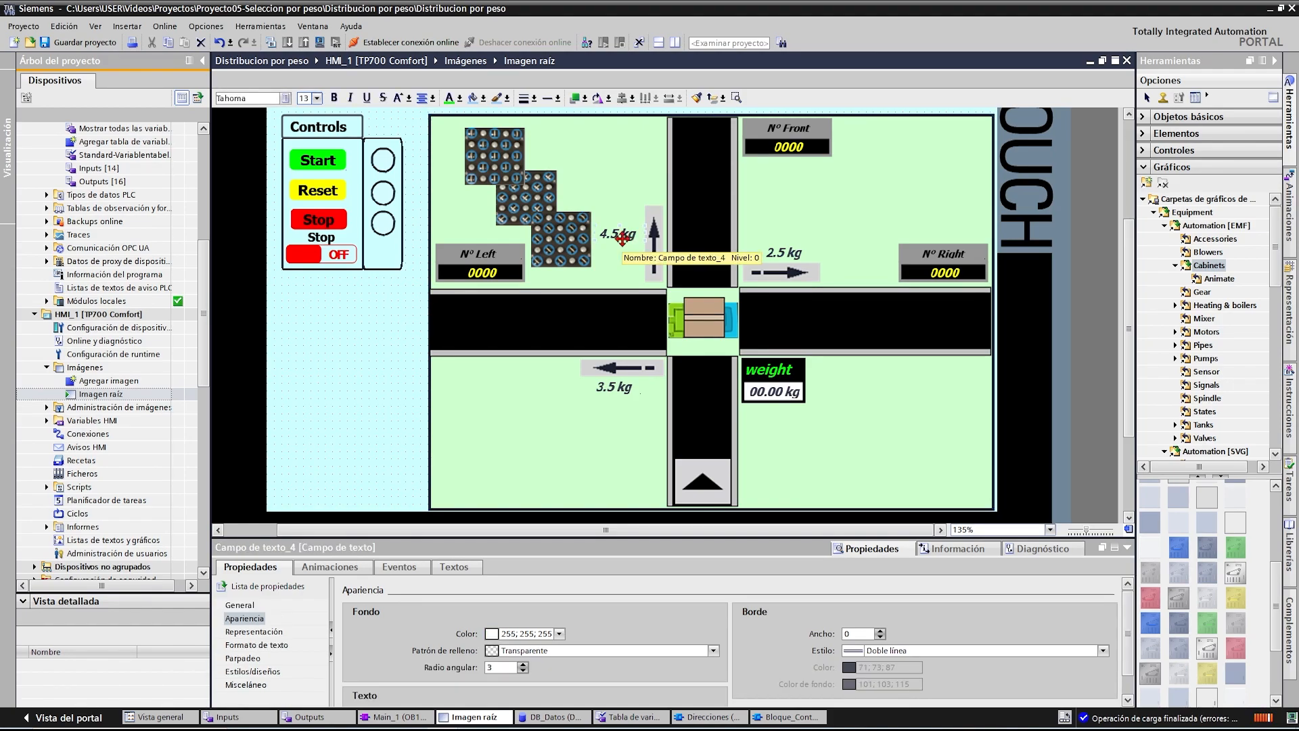
click(826, 403)
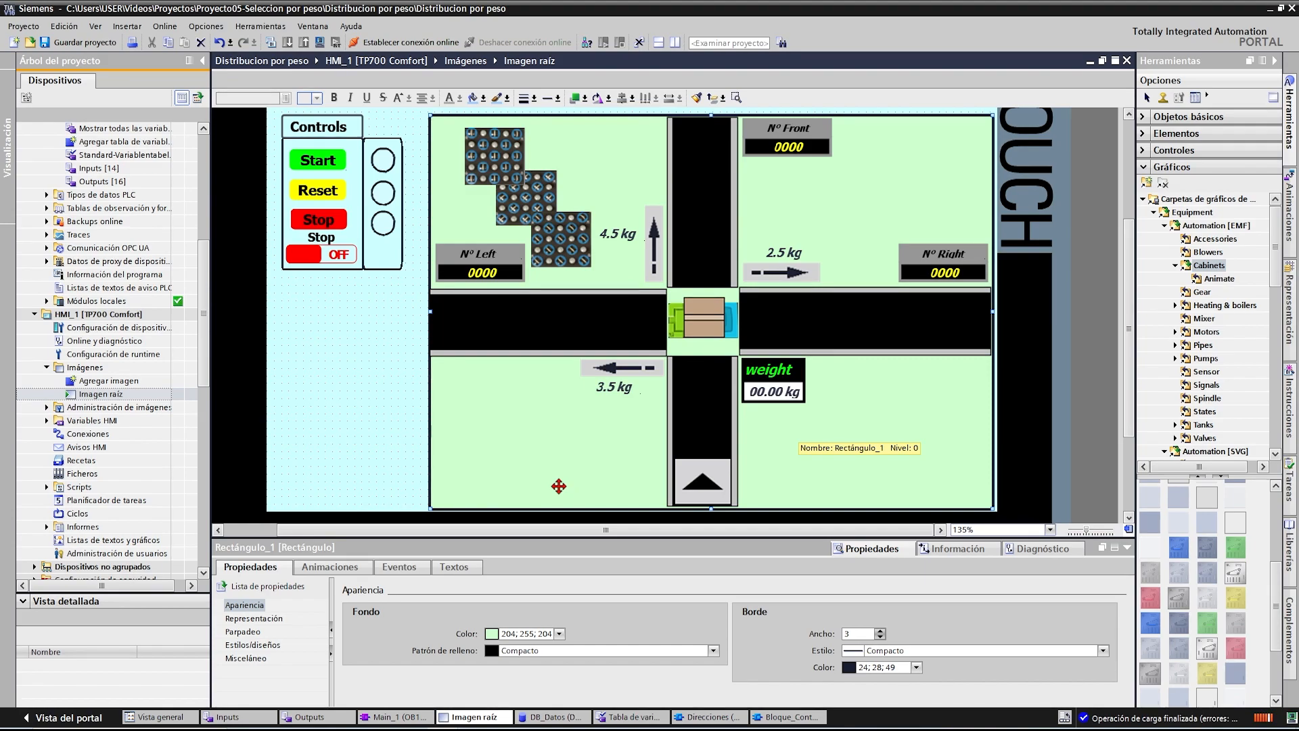
scroll(558, 485, down, 3)
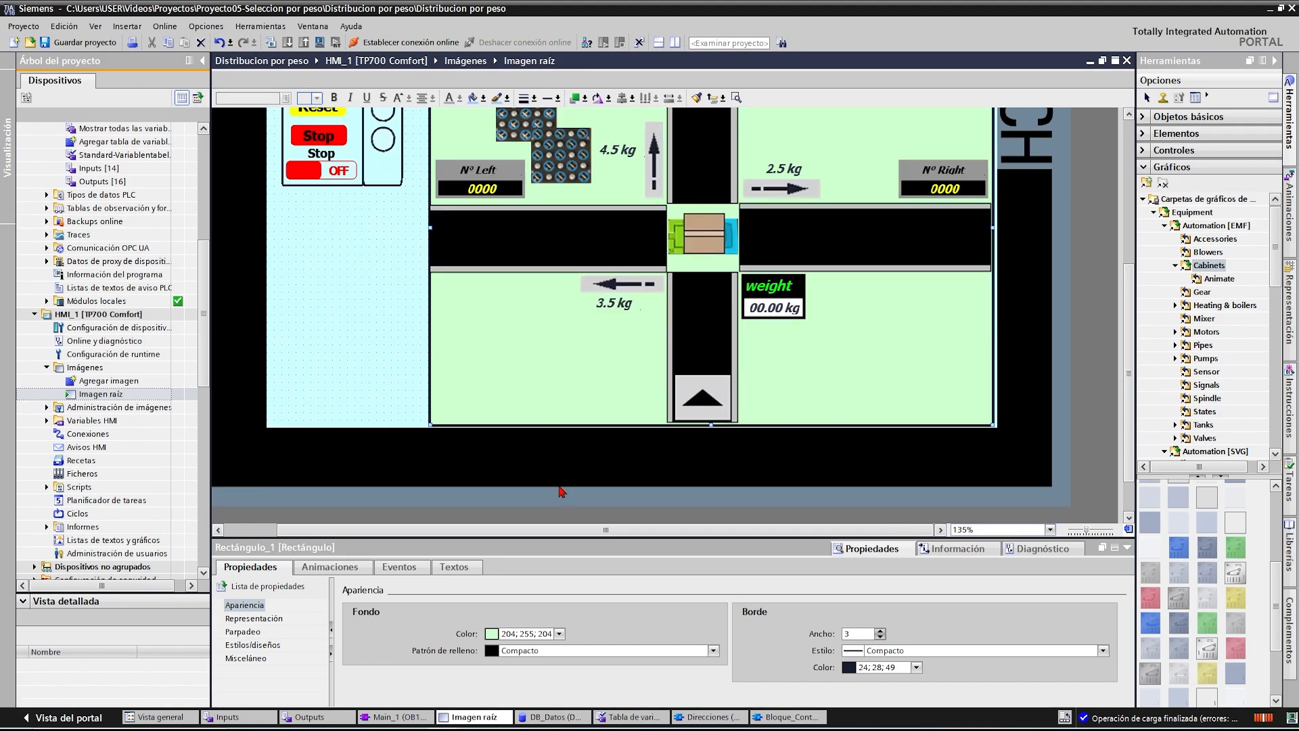
scroll(590, 445, up, 3)
click(125, 316)
scroll(129, 306, up, 8)
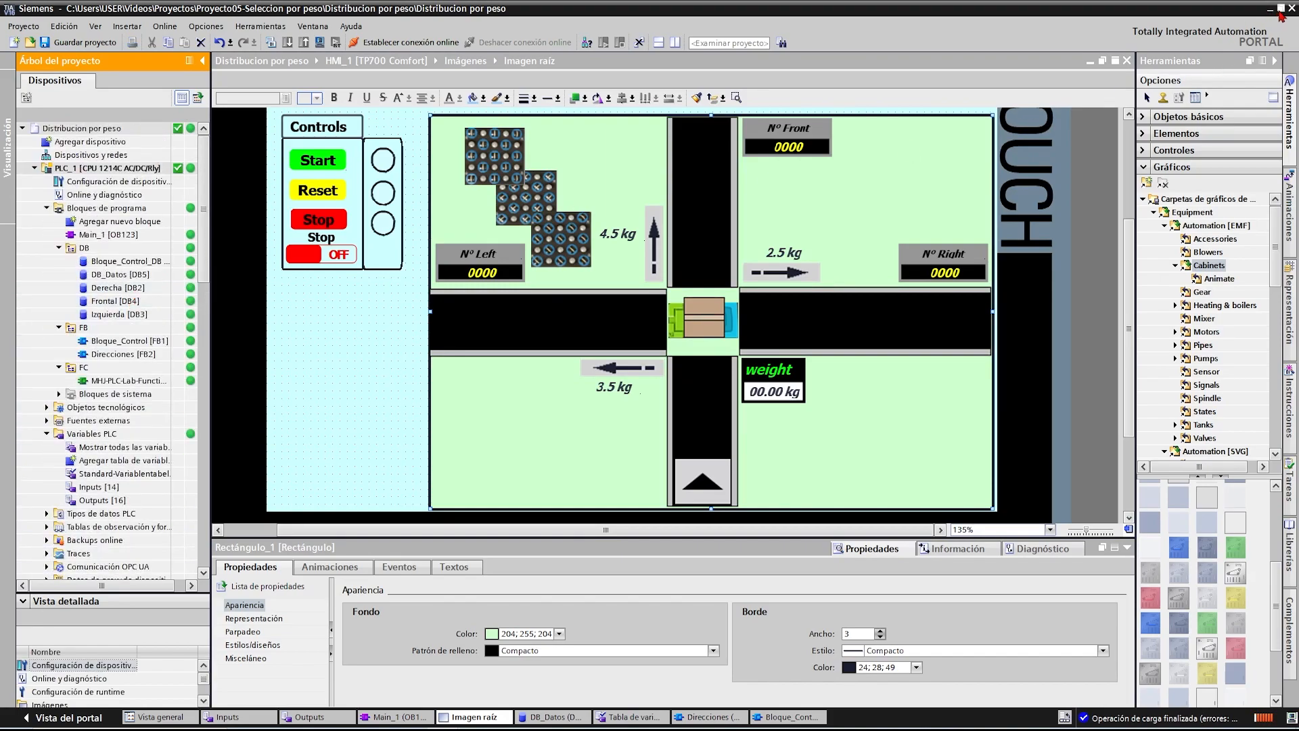
- Switch to Factory IO, release the forced Emitter tag and run the simulation
click(1280, 8)
click(1092, 564)
drag(1121, 556, 1022, 556)
scroll(1003, 547, down, 4)
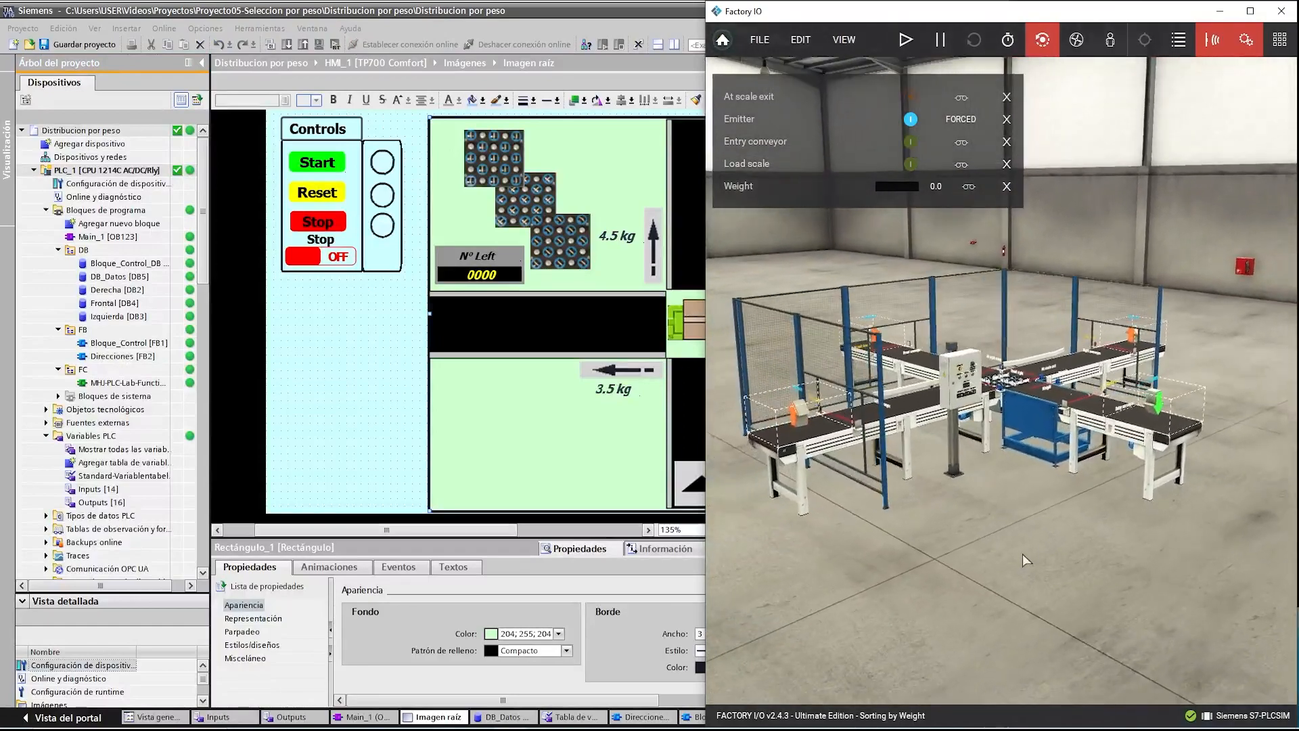
click(950, 121)
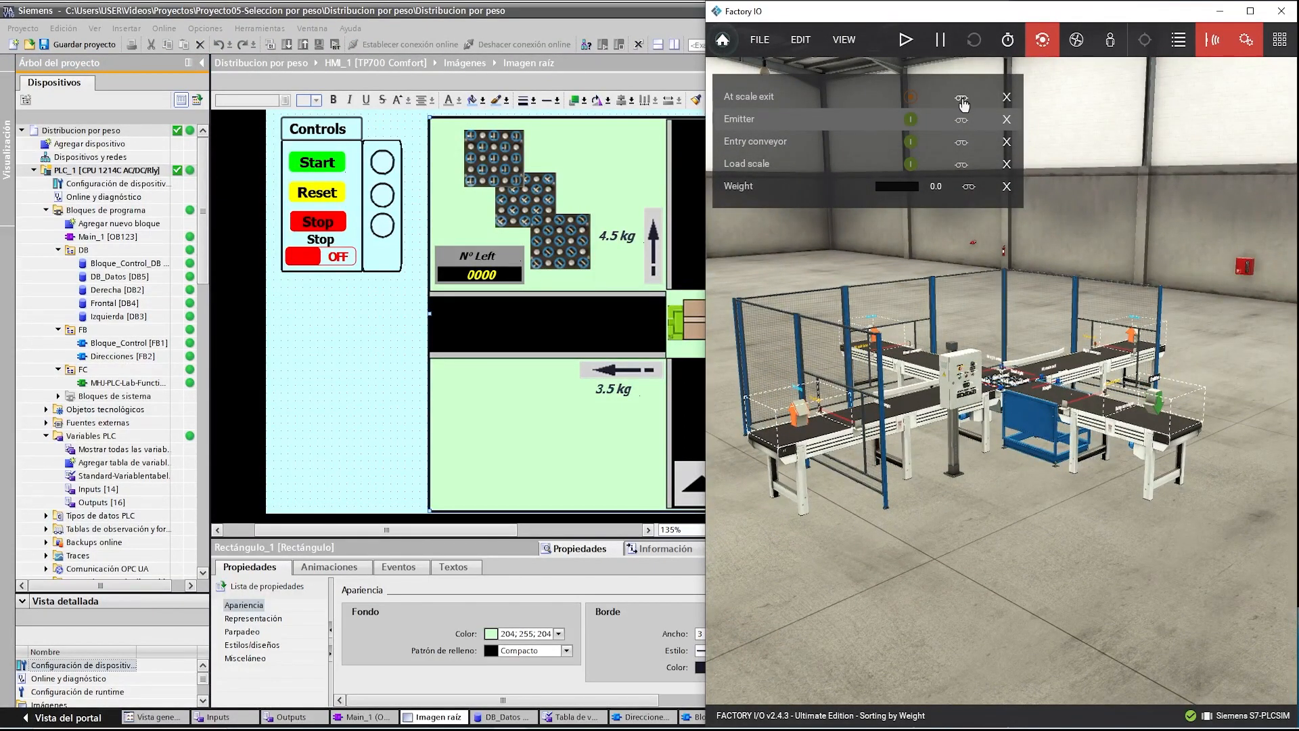
click(910, 39)
scroll(1025, 502, up, 5)
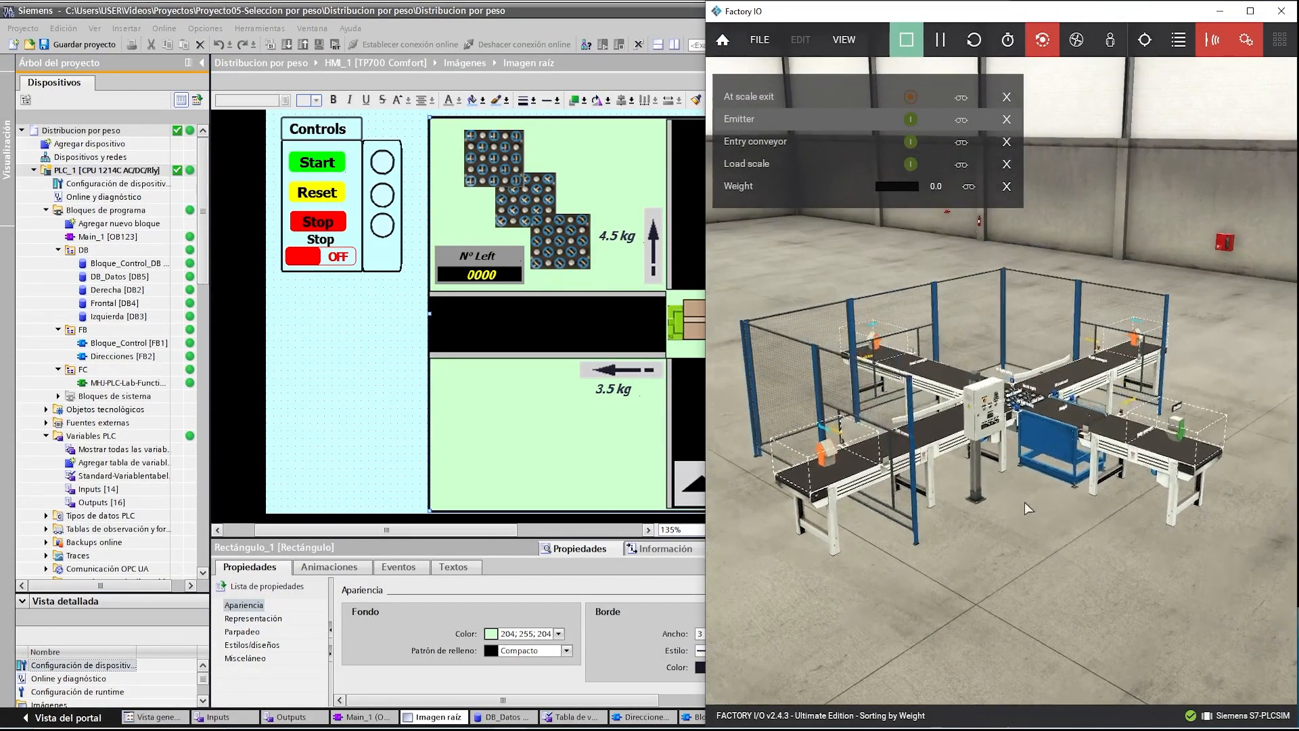
scroll(1022, 502, up, 3)
- Switch to TIA Portal and start the runtime simulation of HMI_1
click(110, 477)
scroll(111, 481, down, 4)
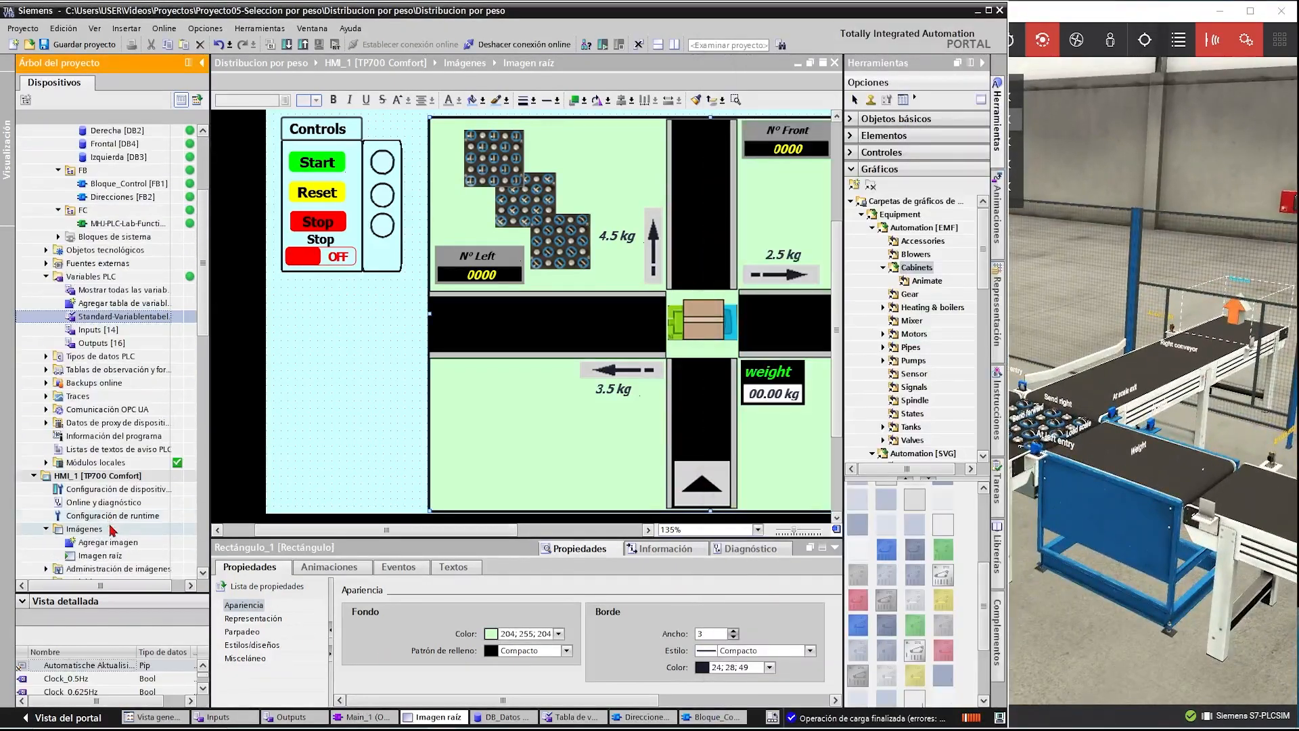
click(81, 477)
click(319, 45)
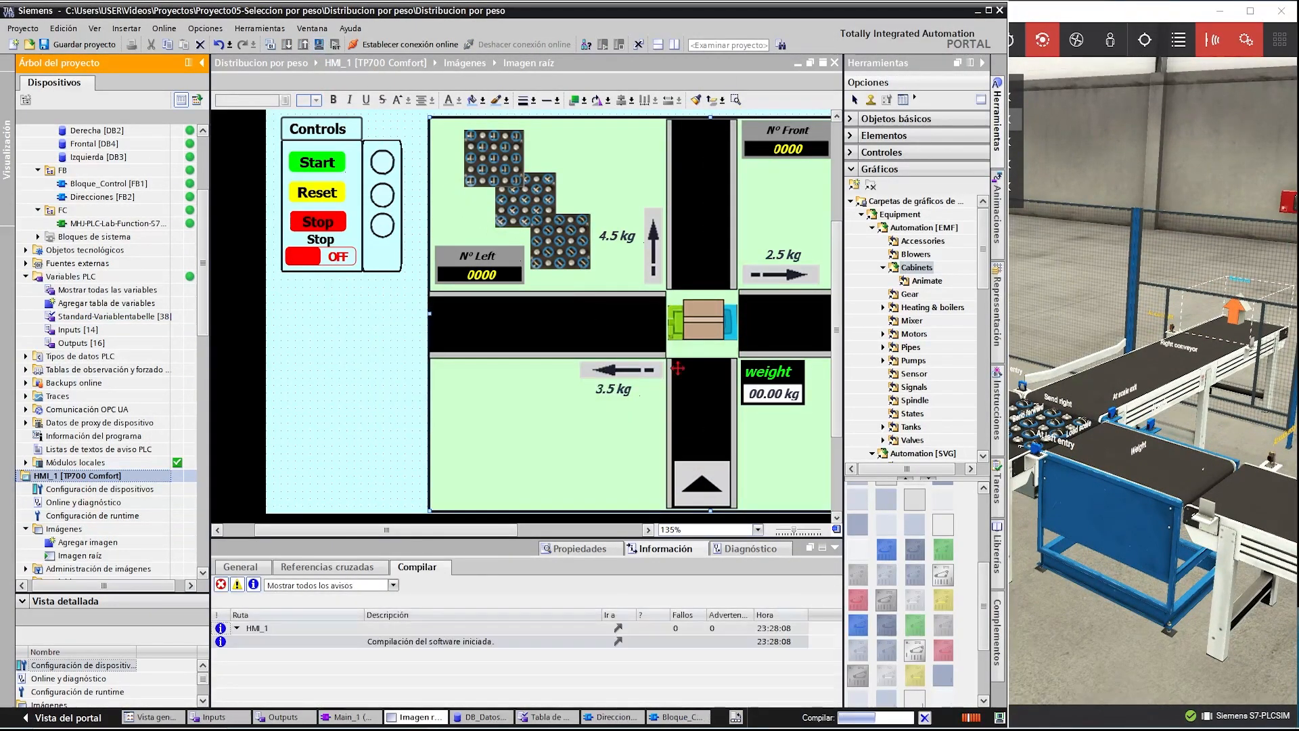
- Start the sorting line from the simulated HMI and watch the weight and box counters against the Factory IO scene
click(1094, 627)
scroll(1094, 627, down, 6)
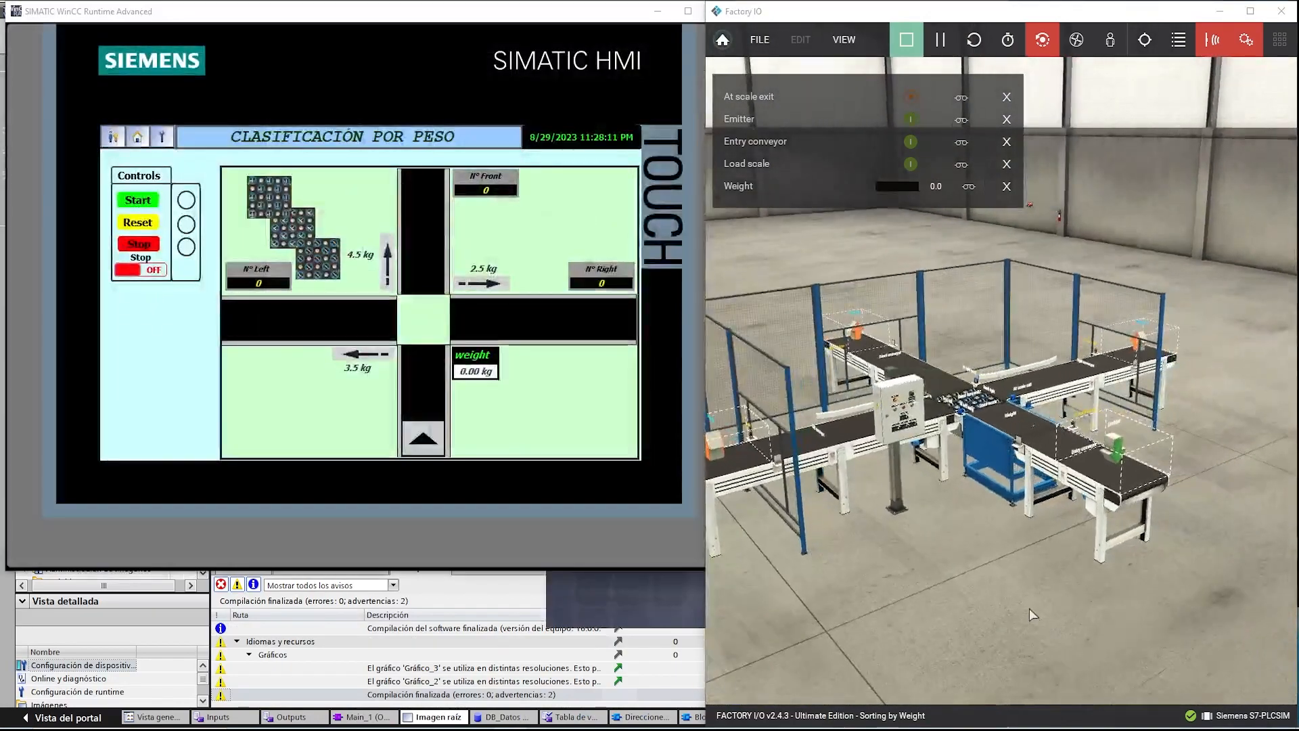
click(146, 200)
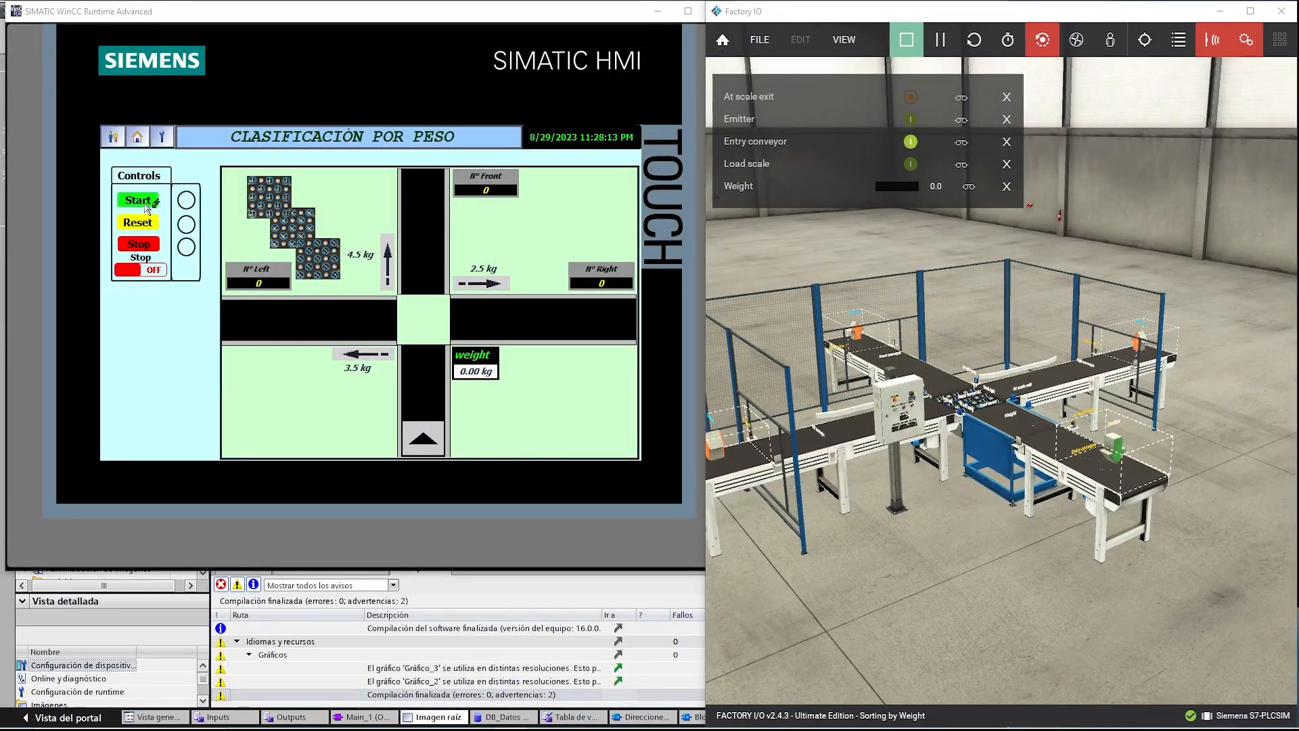
scroll(1082, 526, up, 5)
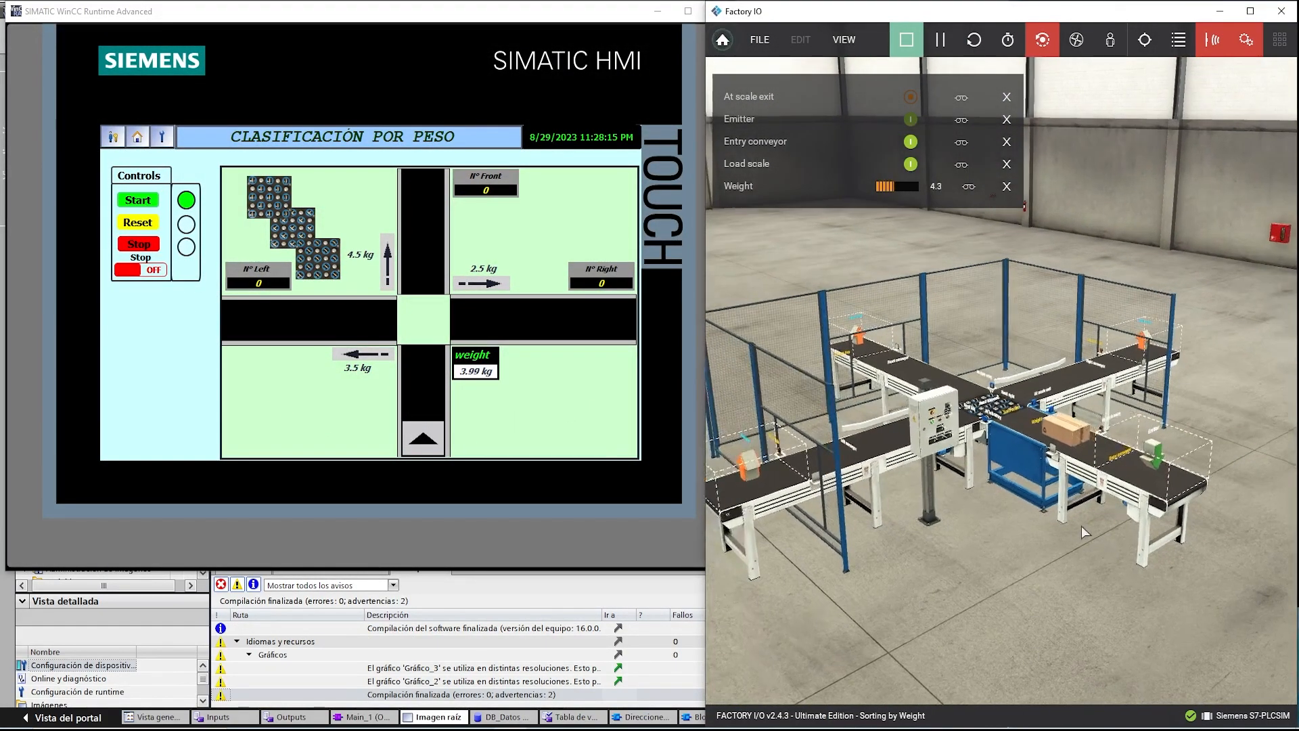
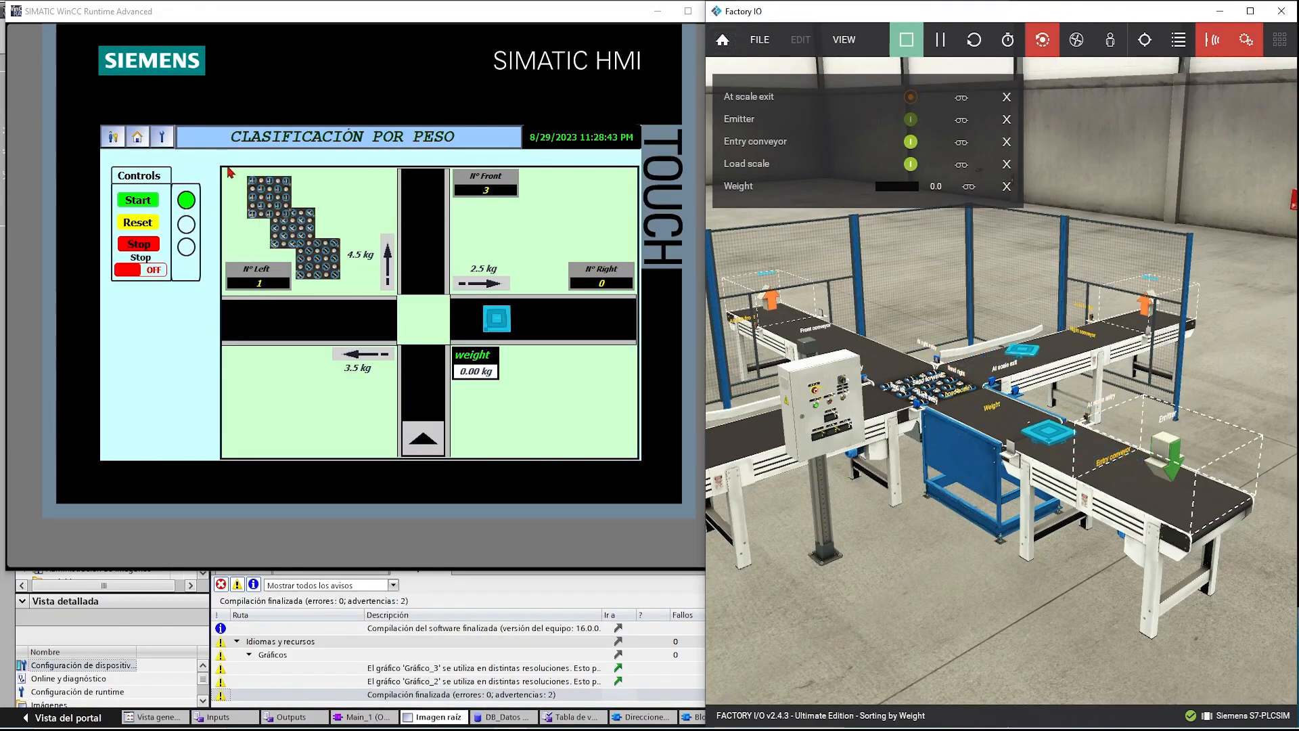
- Leave the HMI runtime for TIA Portal and move the uppermost roller graphic onto the conveyor crossing
click(690, 12)
click(719, 11)
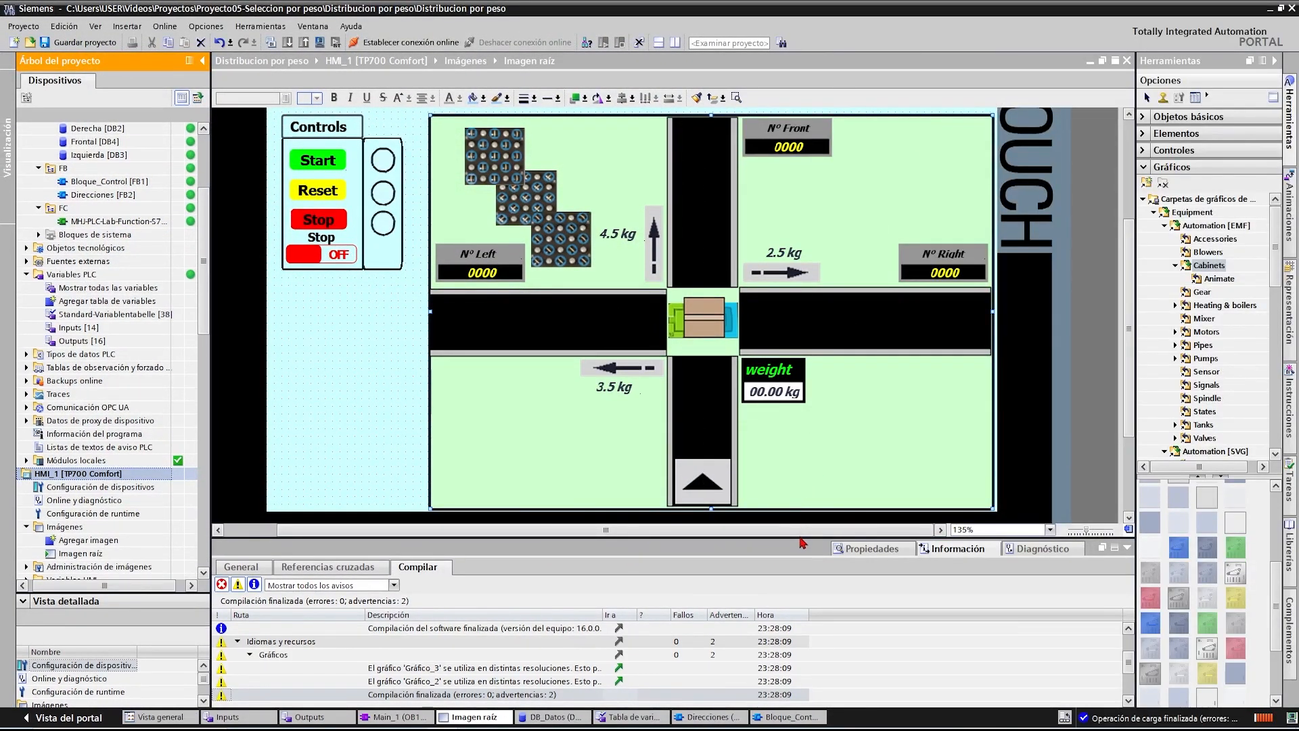
drag(801, 543, 801, 586)
scroll(825, 440, up, 2)
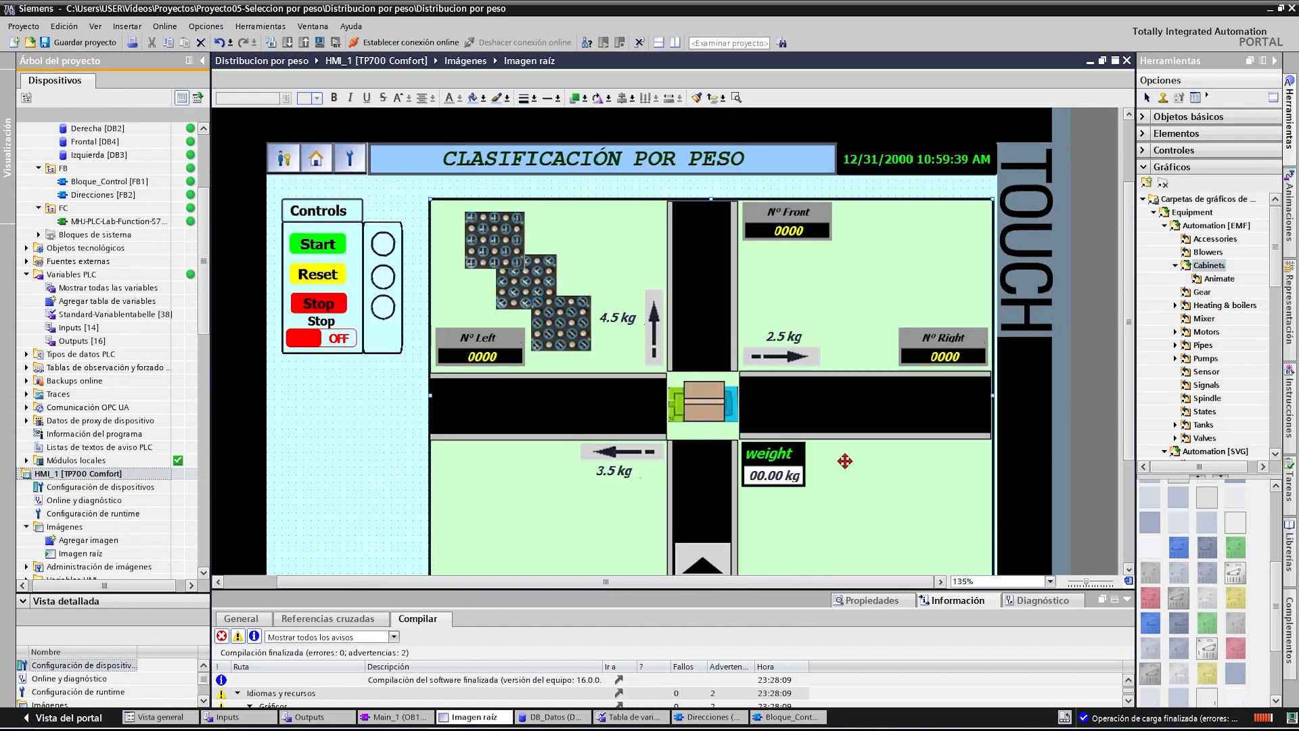
click(573, 325)
drag(498, 232, 695, 389)
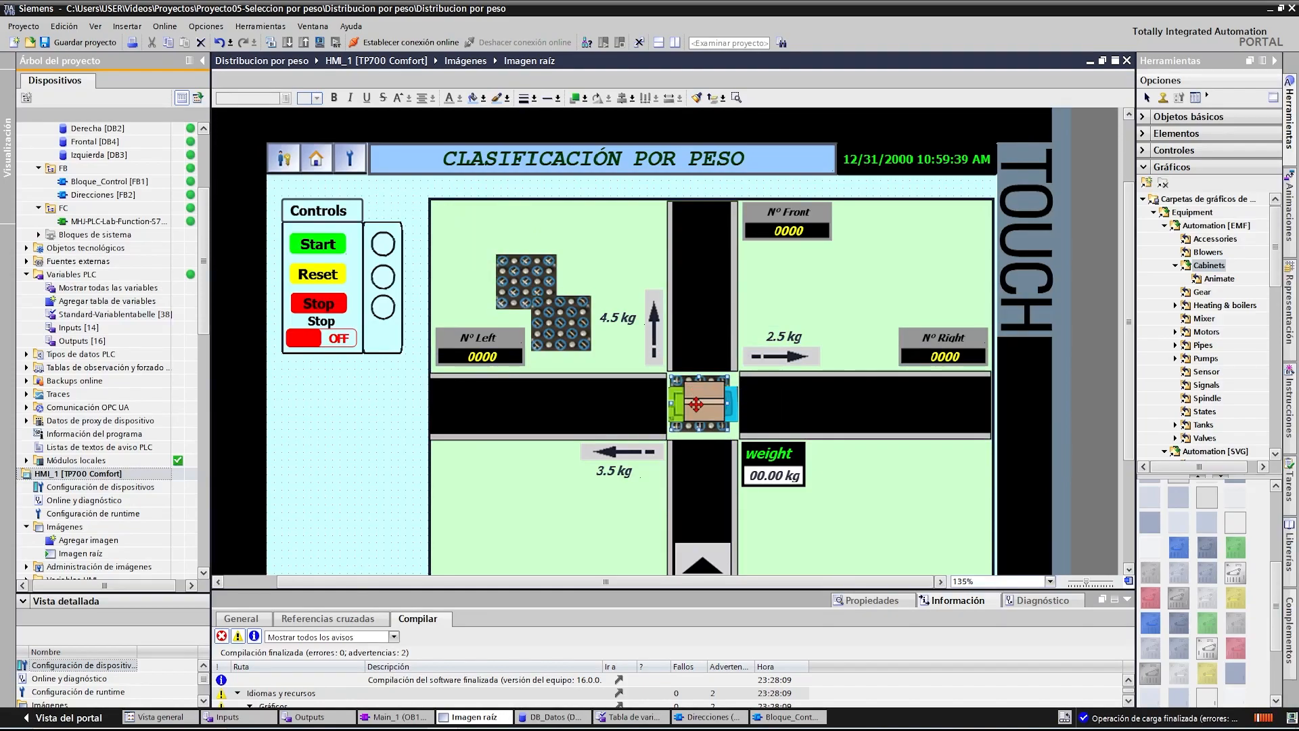
- Resize the roller graphic at the conveyor crossing so it fills the whole junction
click(1050, 581)
click(994, 652)
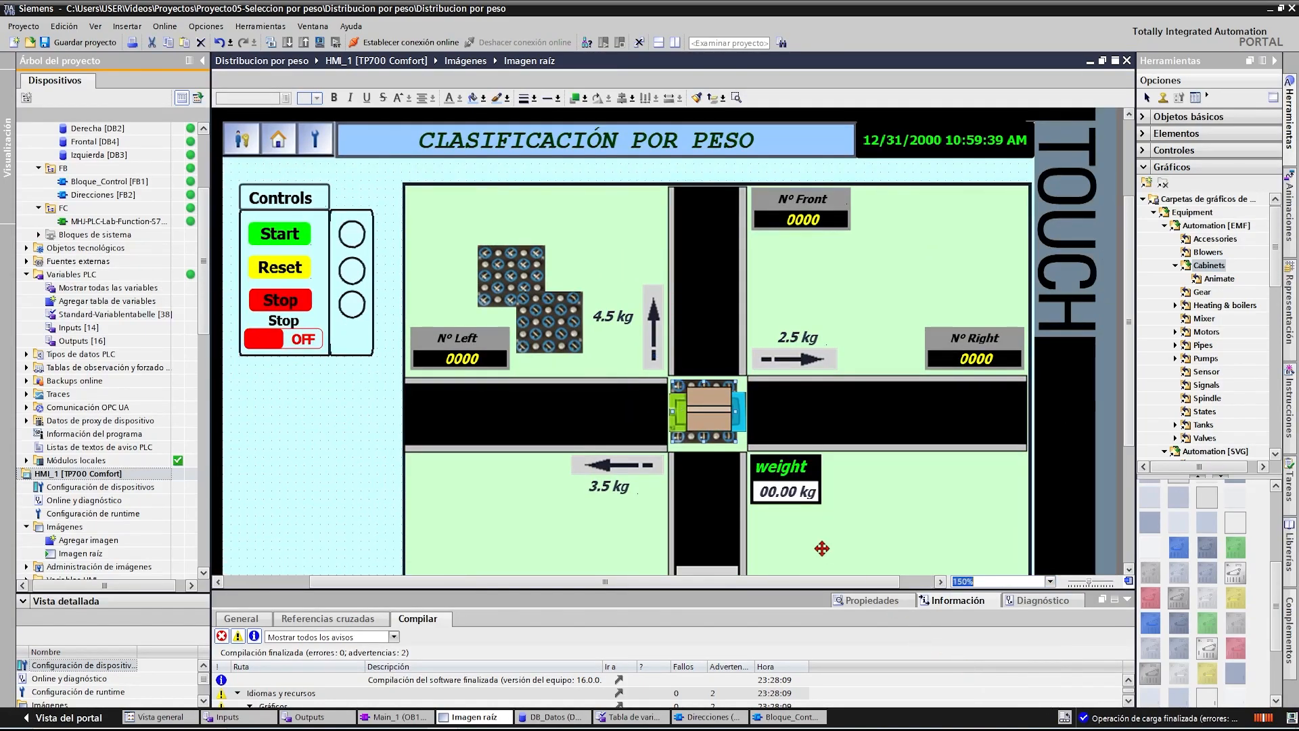
drag(736, 383, 746, 376)
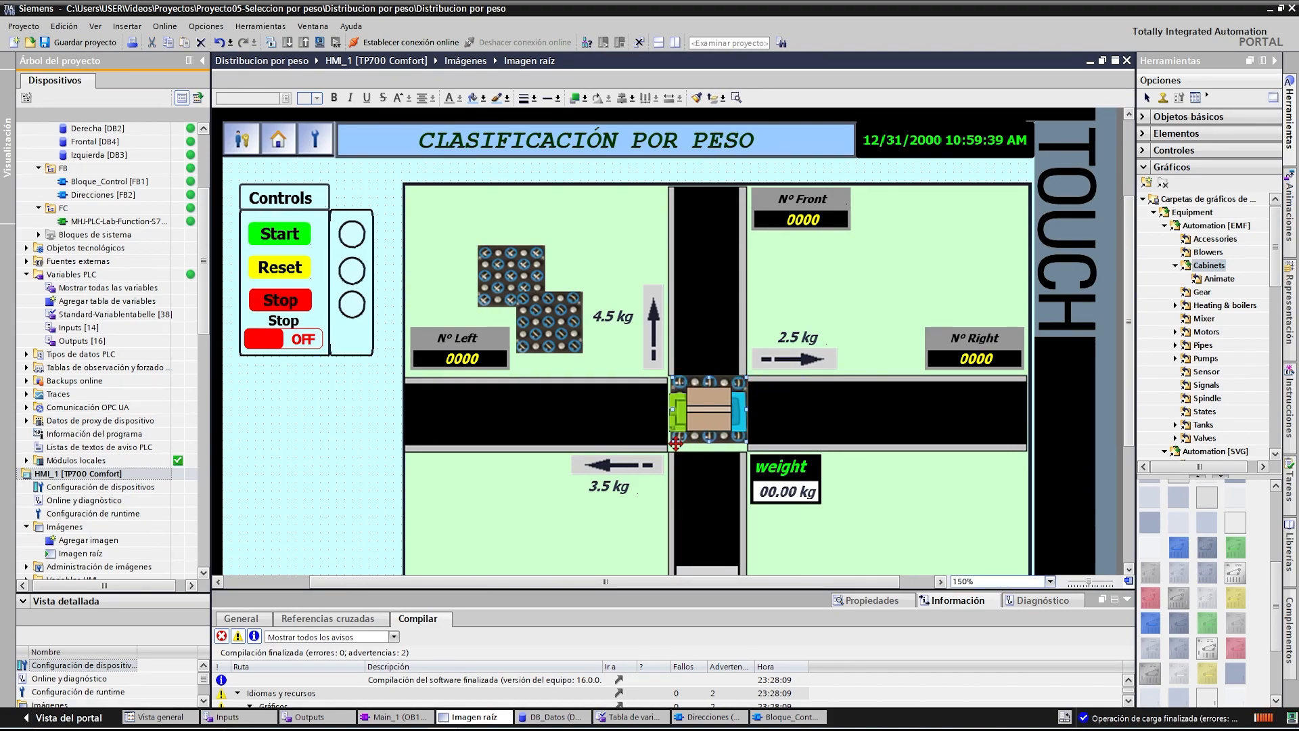
drag(673, 444, 669, 449)
- Add a Visibilidad animation to the roller graphic at the crossing and pause the Factory IO simulation
click(851, 604)
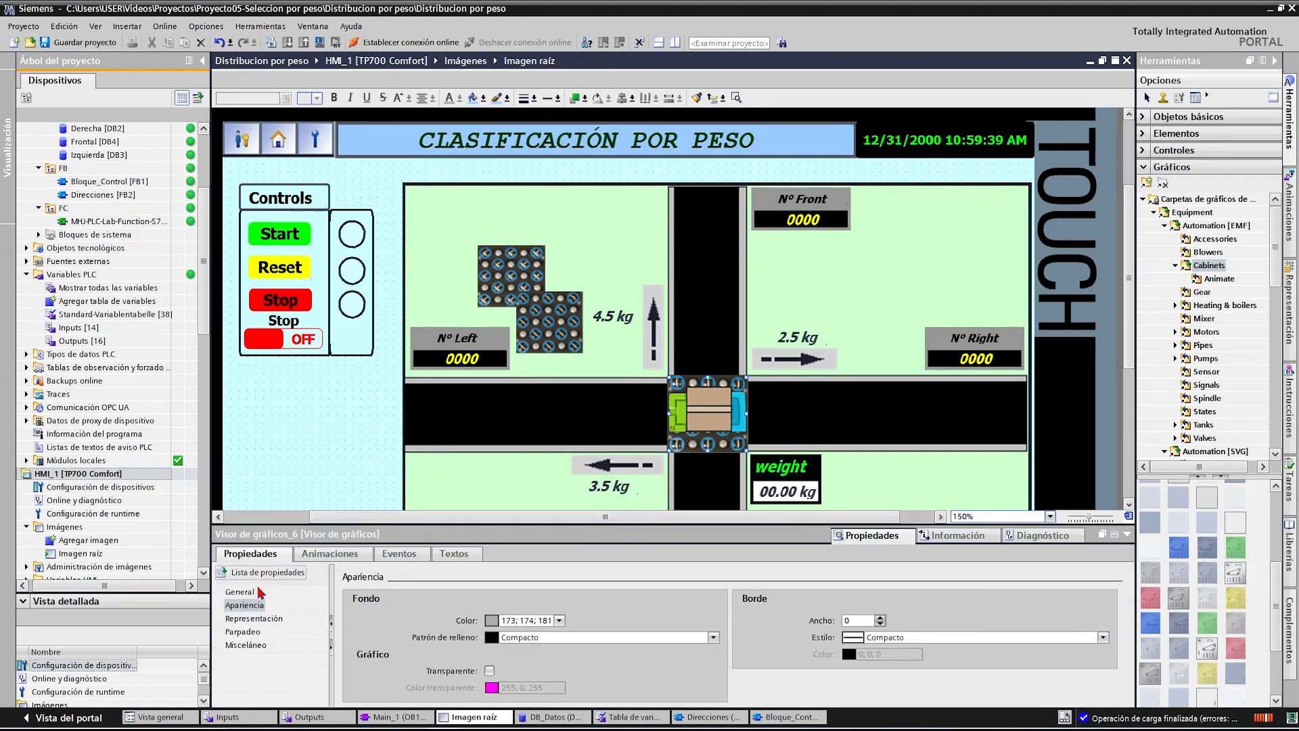
click(328, 554)
click(283, 619)
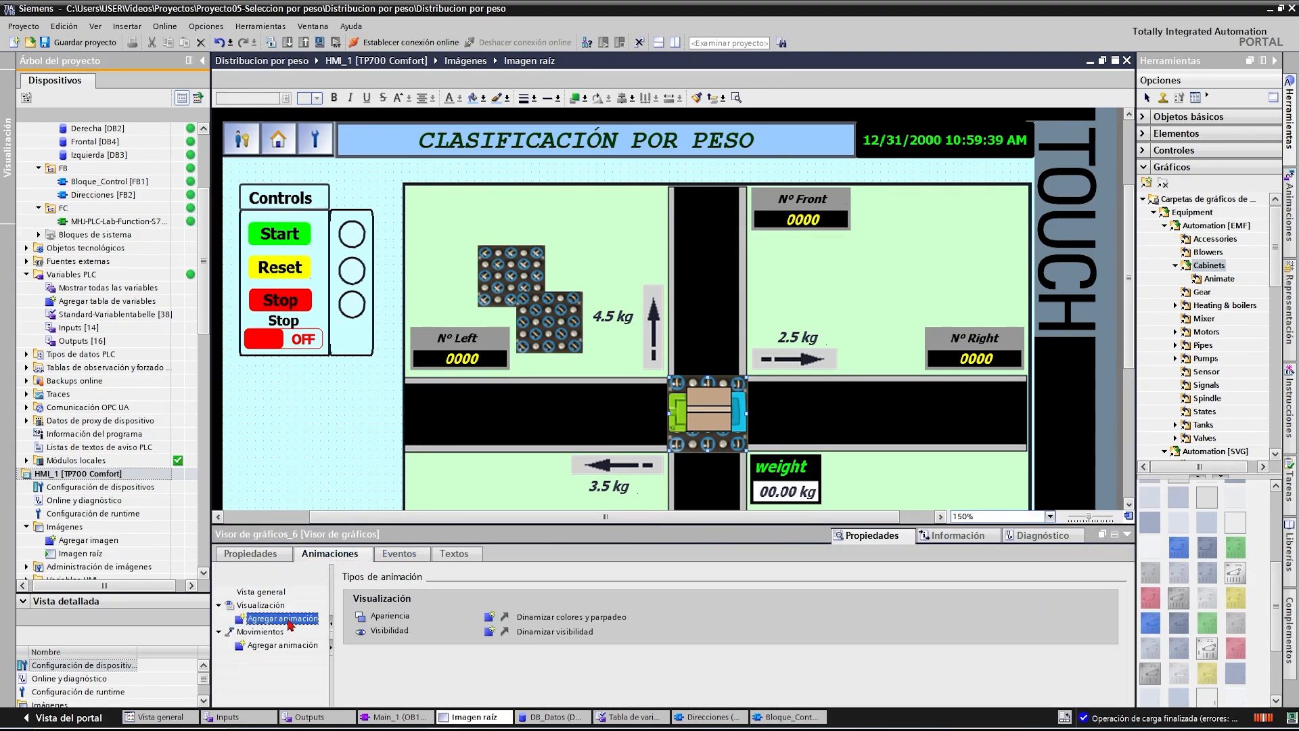
double_click(283, 619)
click(521, 348)
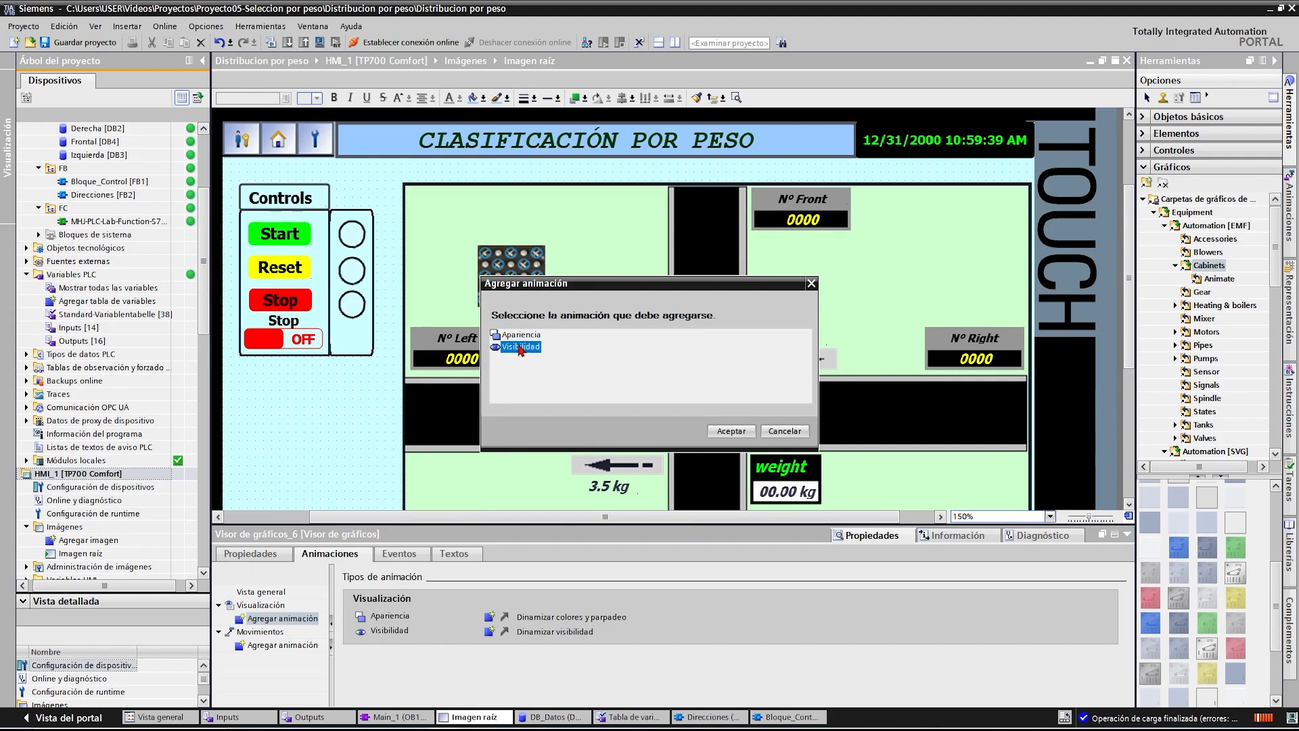
click(513, 729)
click(940, 40)
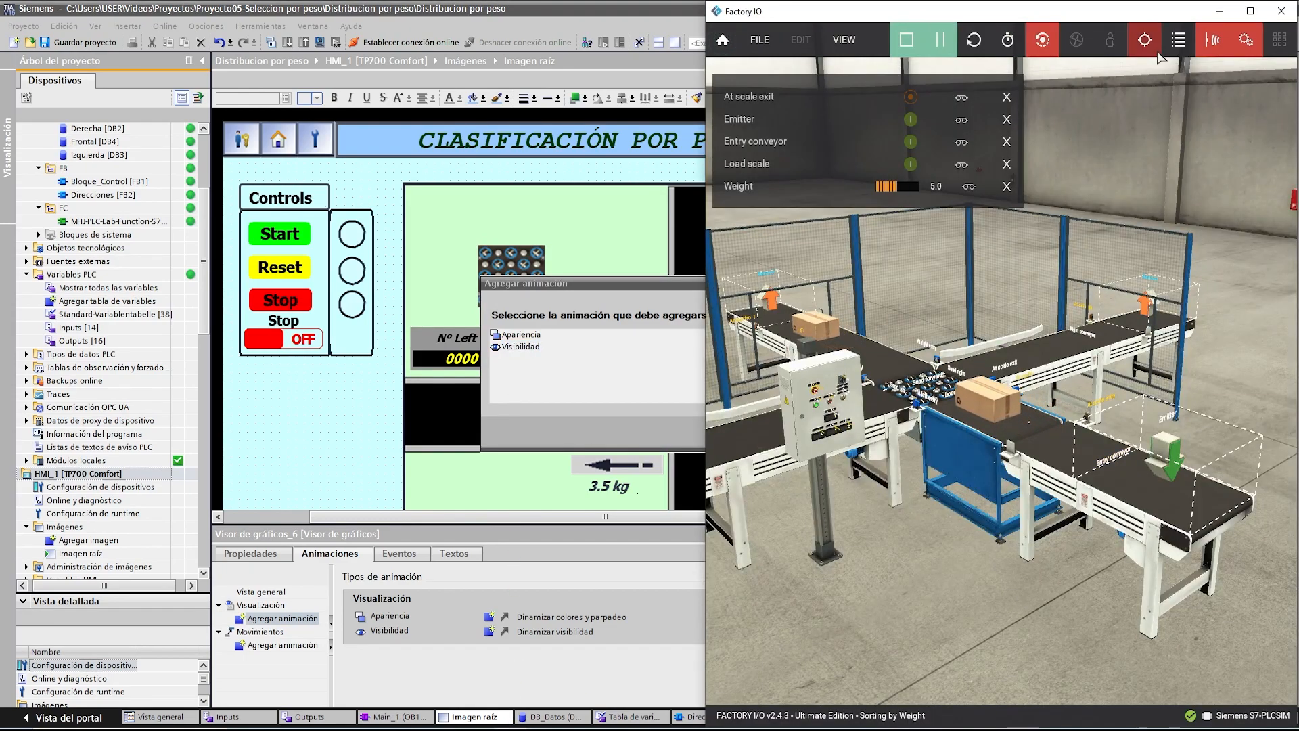
click(1216, 12)
click(731, 431)
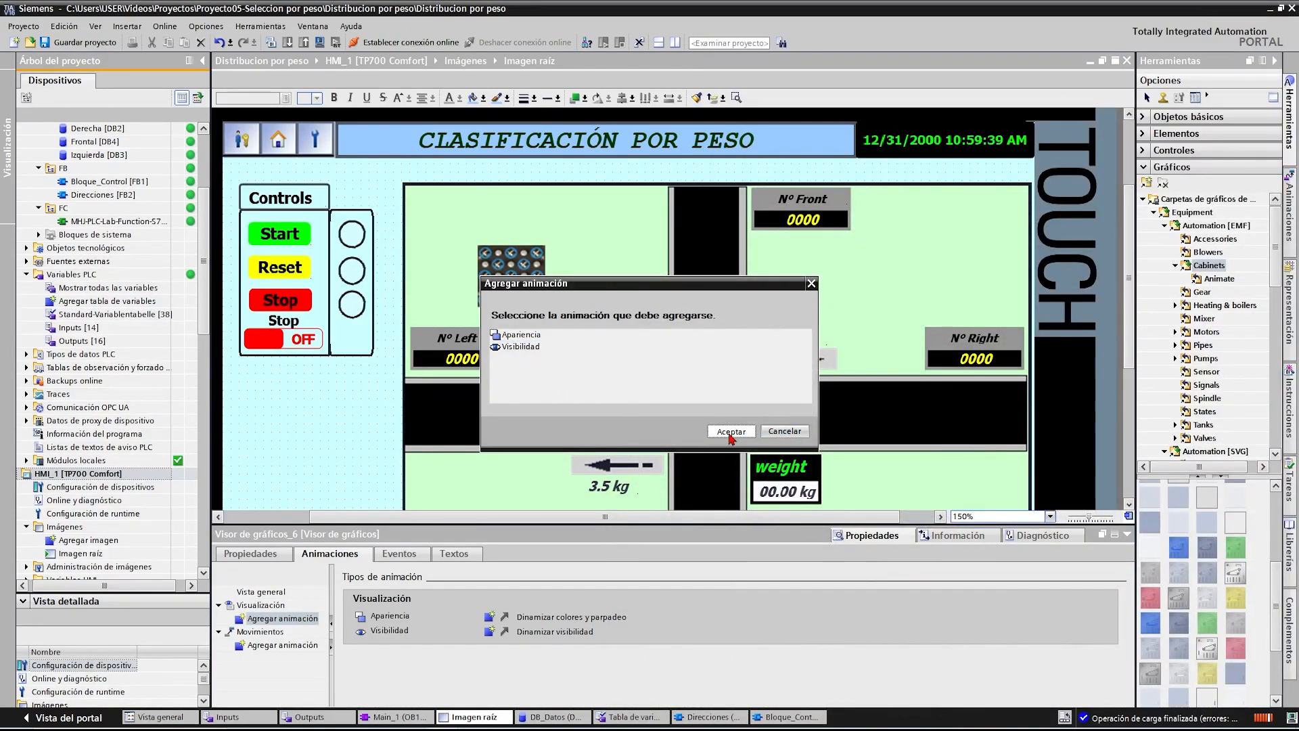
- Set the roller graphic's visibility range from 1 to 1
click(474, 650)
key(BackSpace)
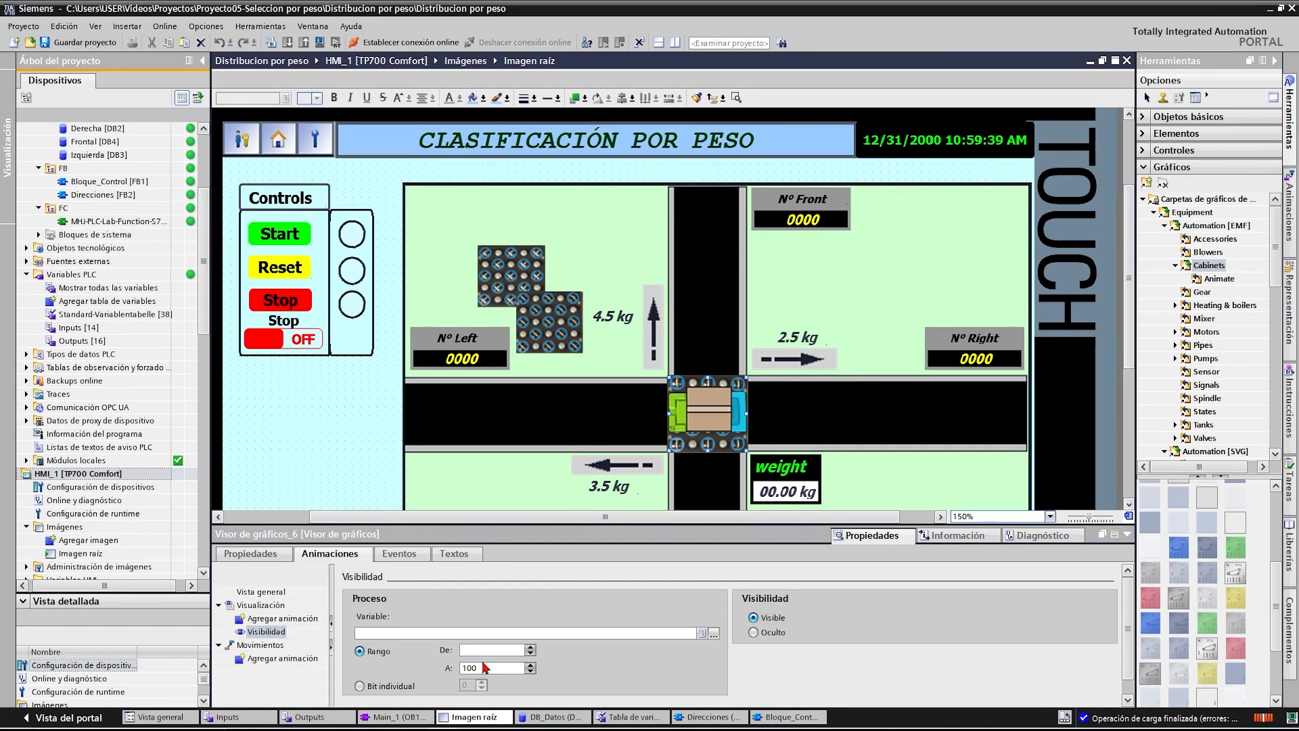
text(1)
double_click(483, 668)
text(1)
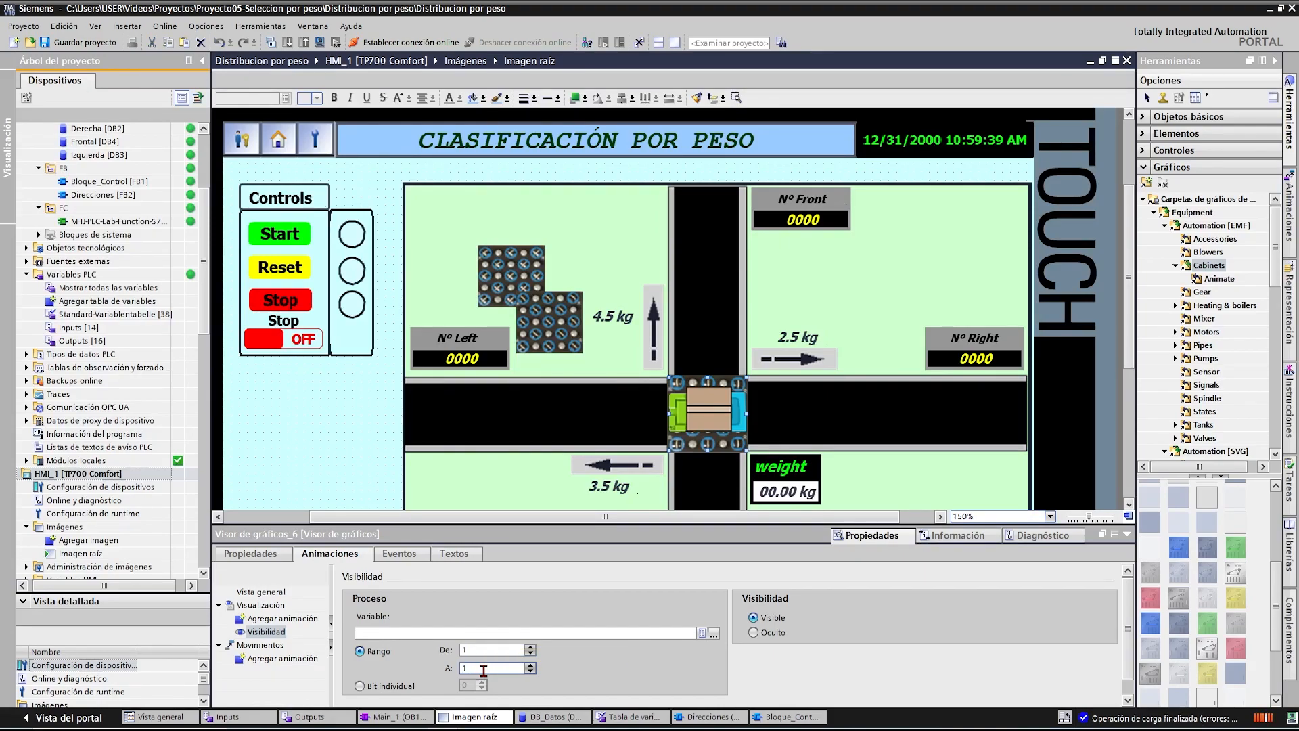
- Link the crossing roller graphic's visibility to the sendforward variable of the Frontal [DB4] data block
click(713, 633)
click(471, 417)
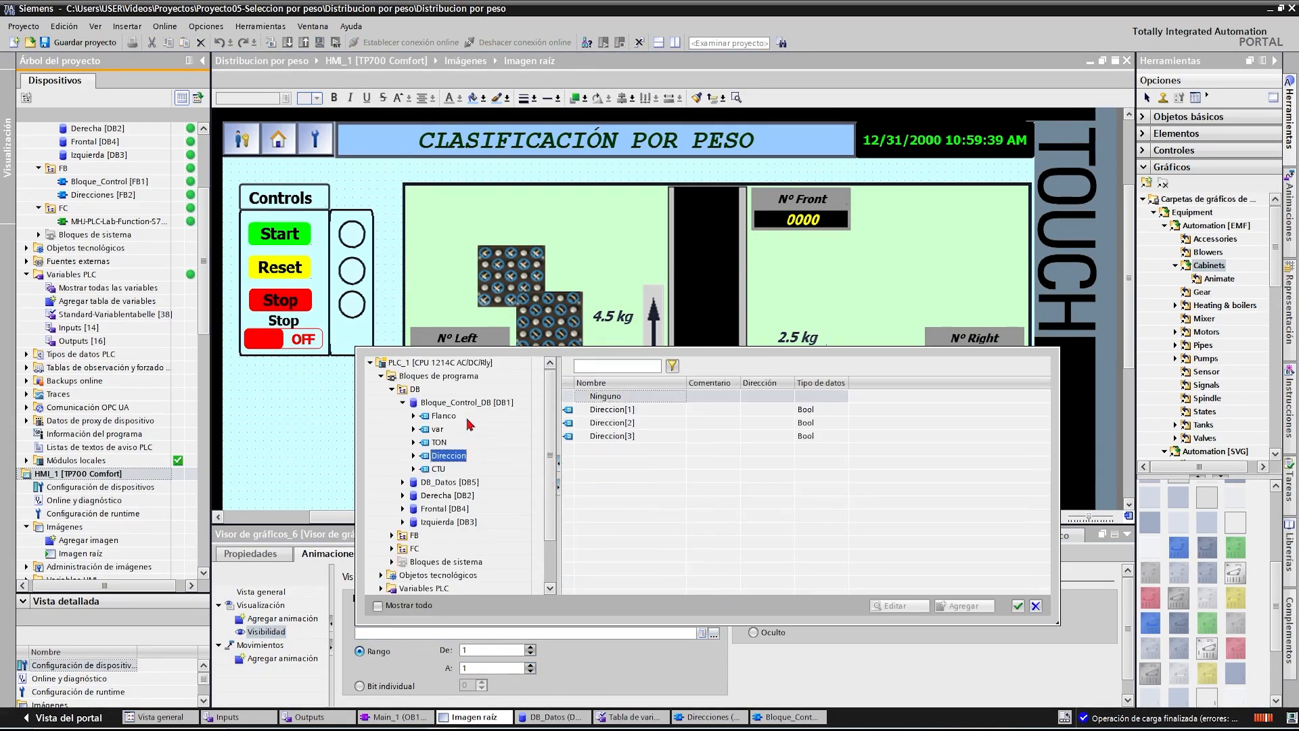
click(461, 403)
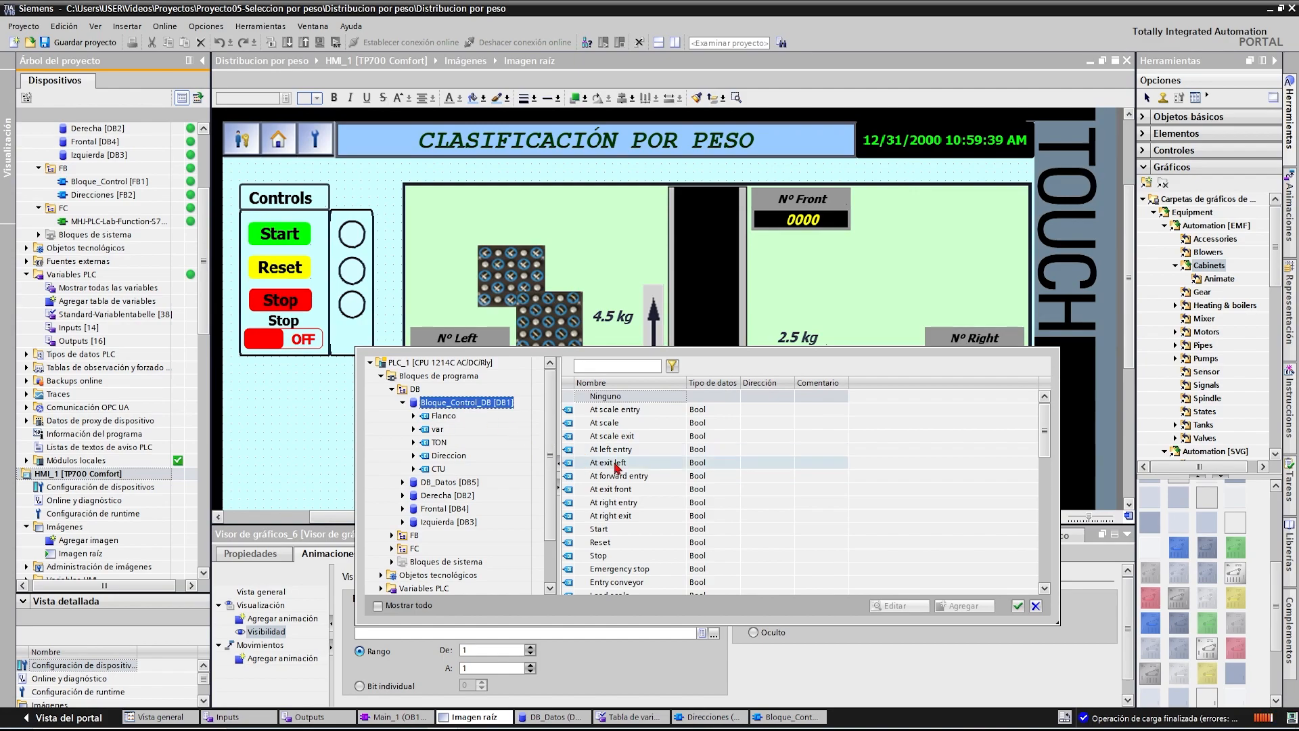
scroll(613, 463, down, 5)
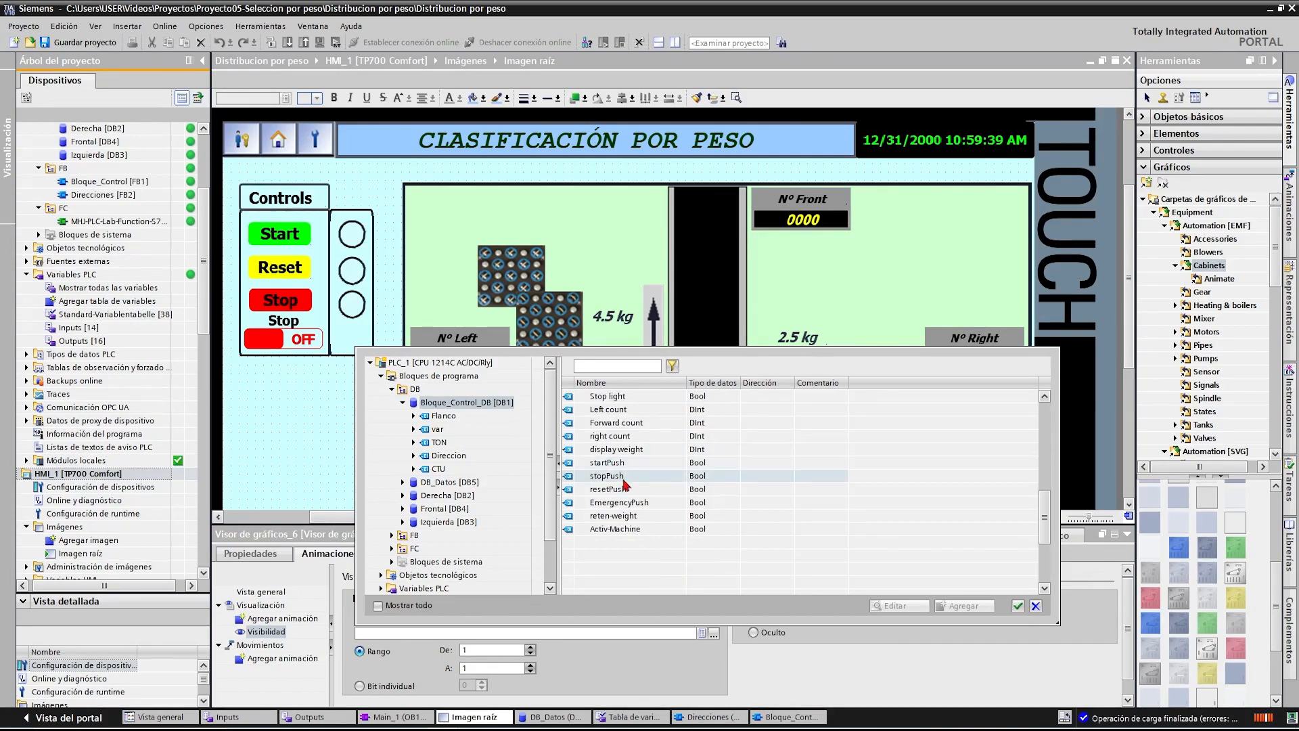
scroll(630, 488, up, 1)
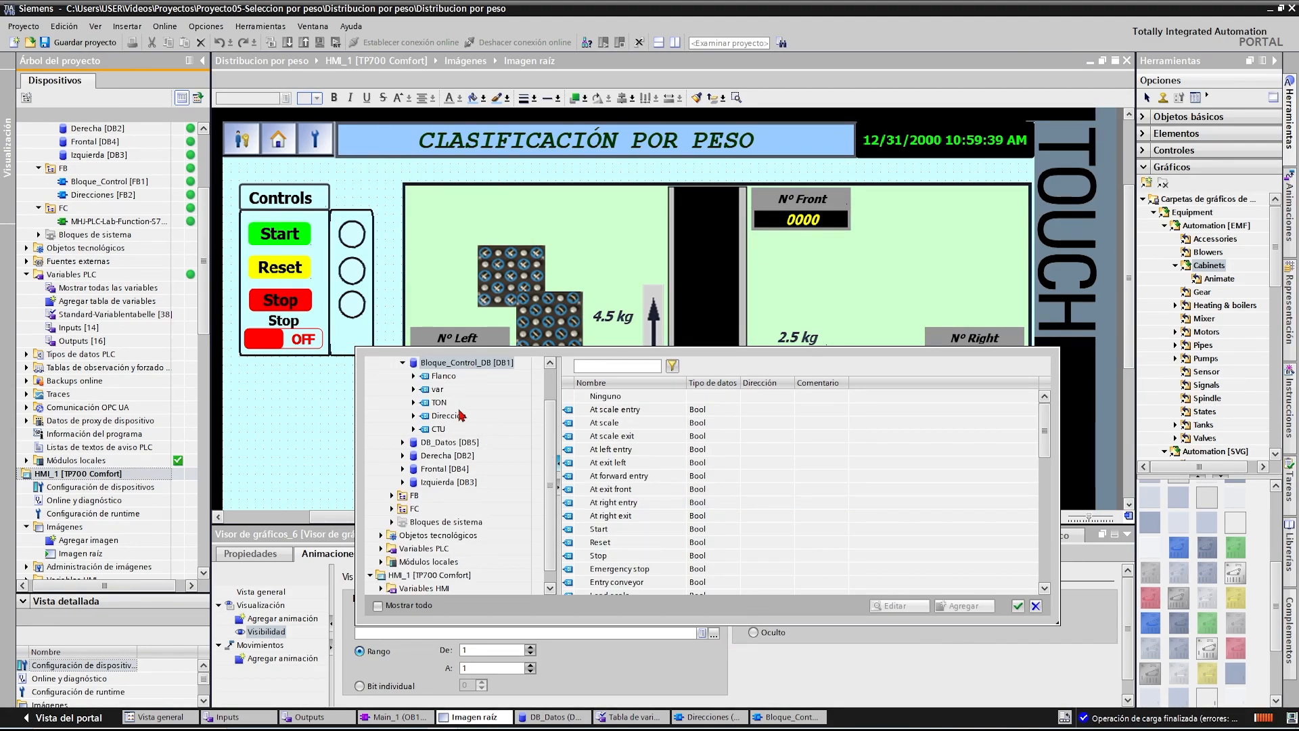
click(436, 472)
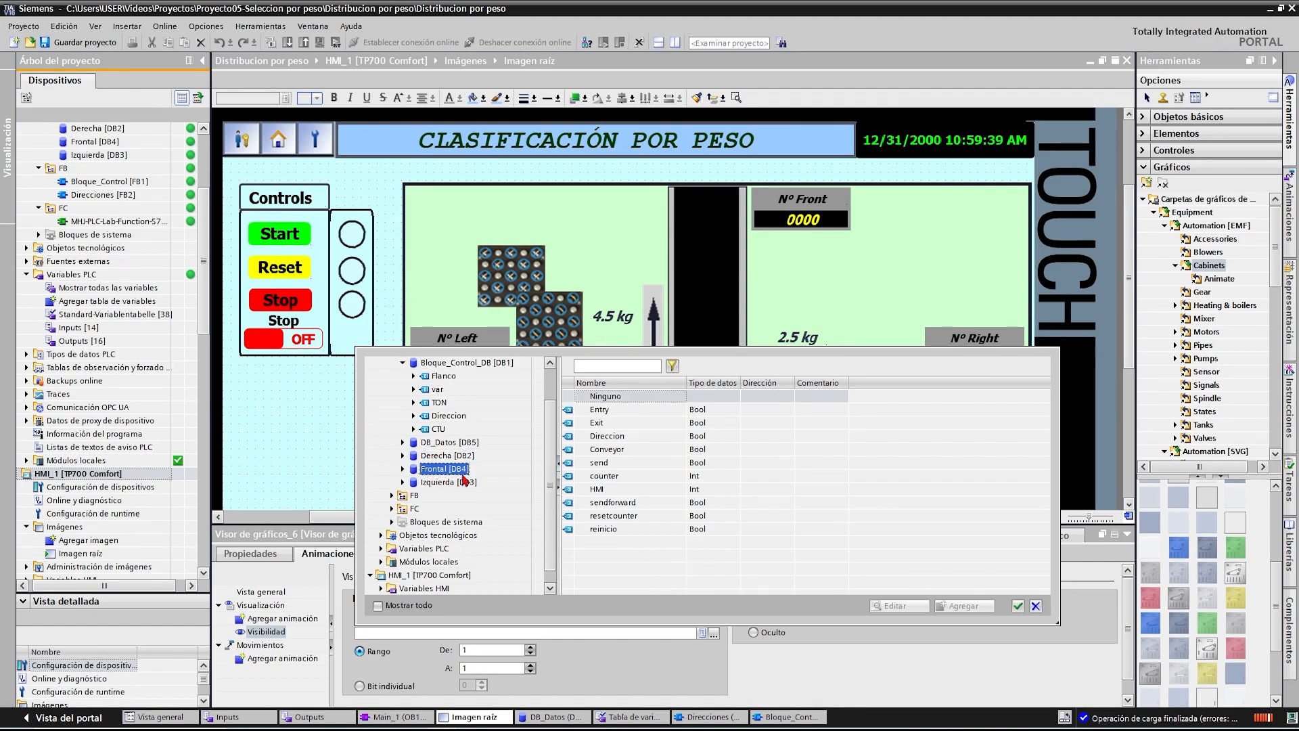
click(588, 506)
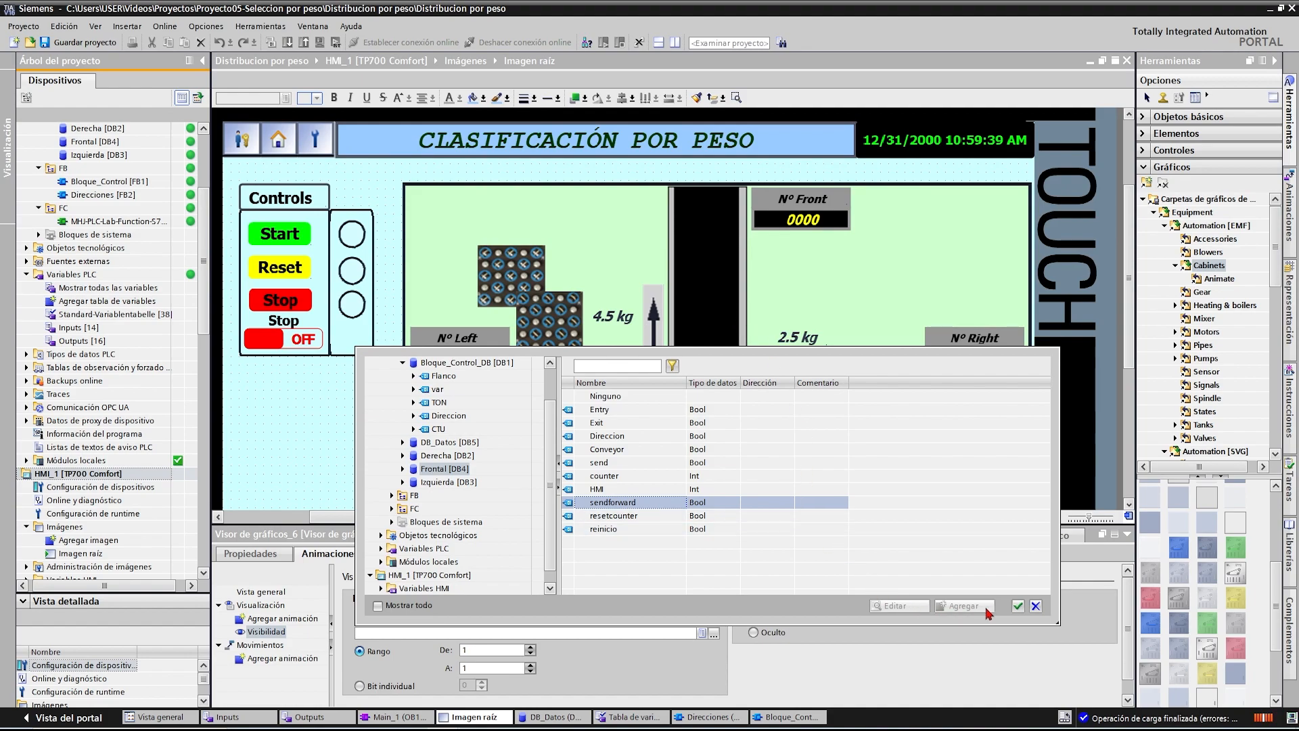
click(1017, 607)
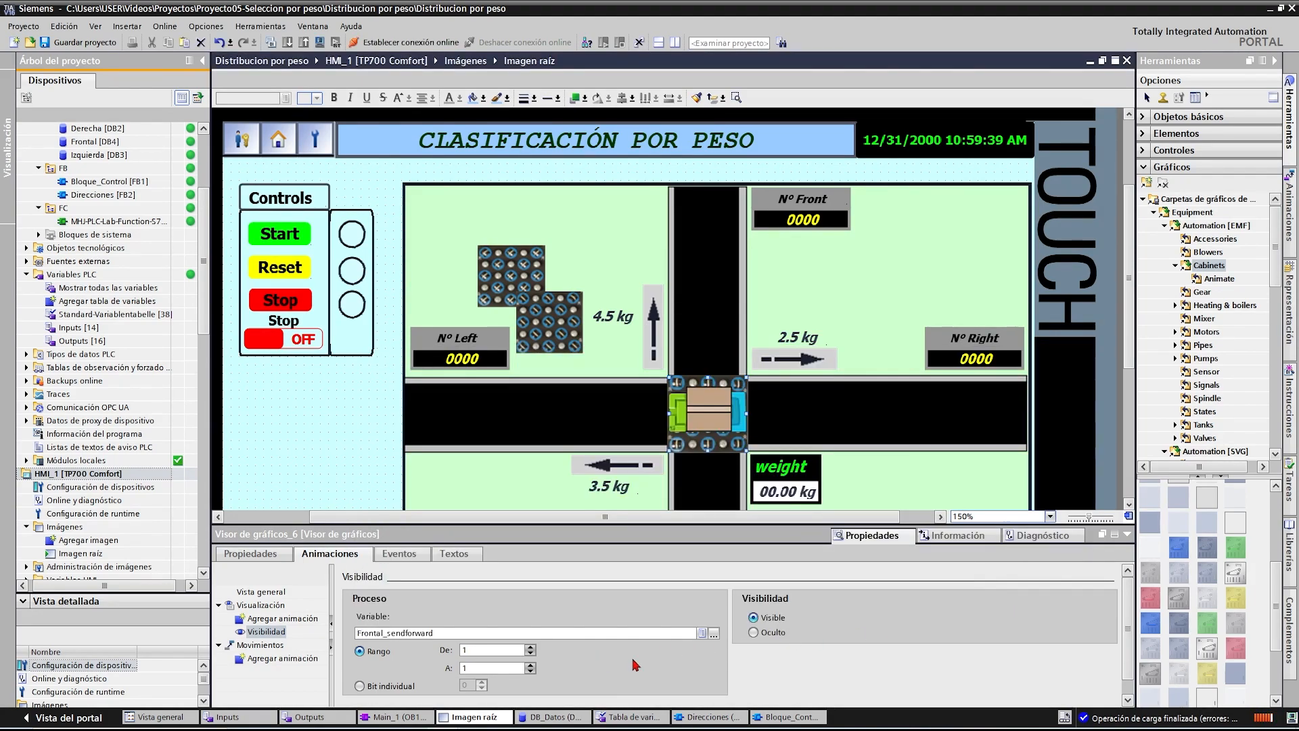
scroll(650, 644, down, 1)
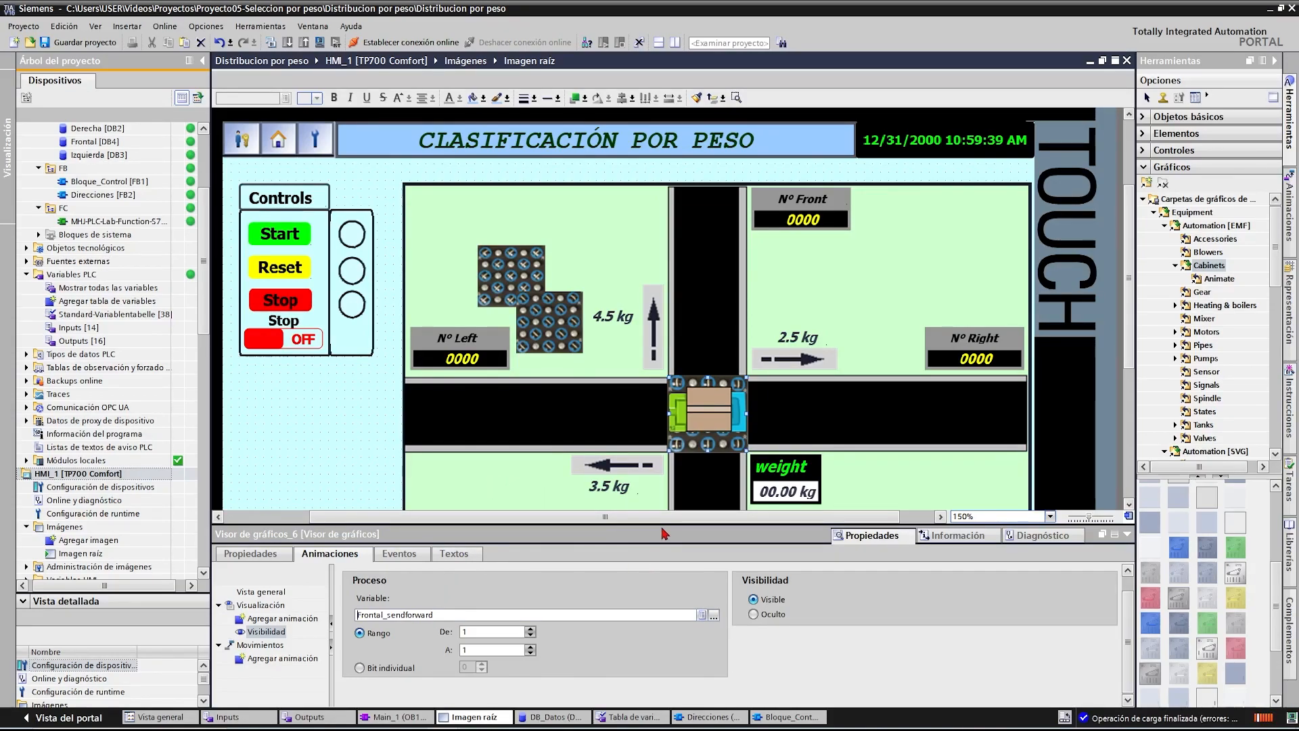
- Fit the lower of the two remaining roller graphics onto the conveyor crossing and add a Visibilidad animation to it
click(549, 345)
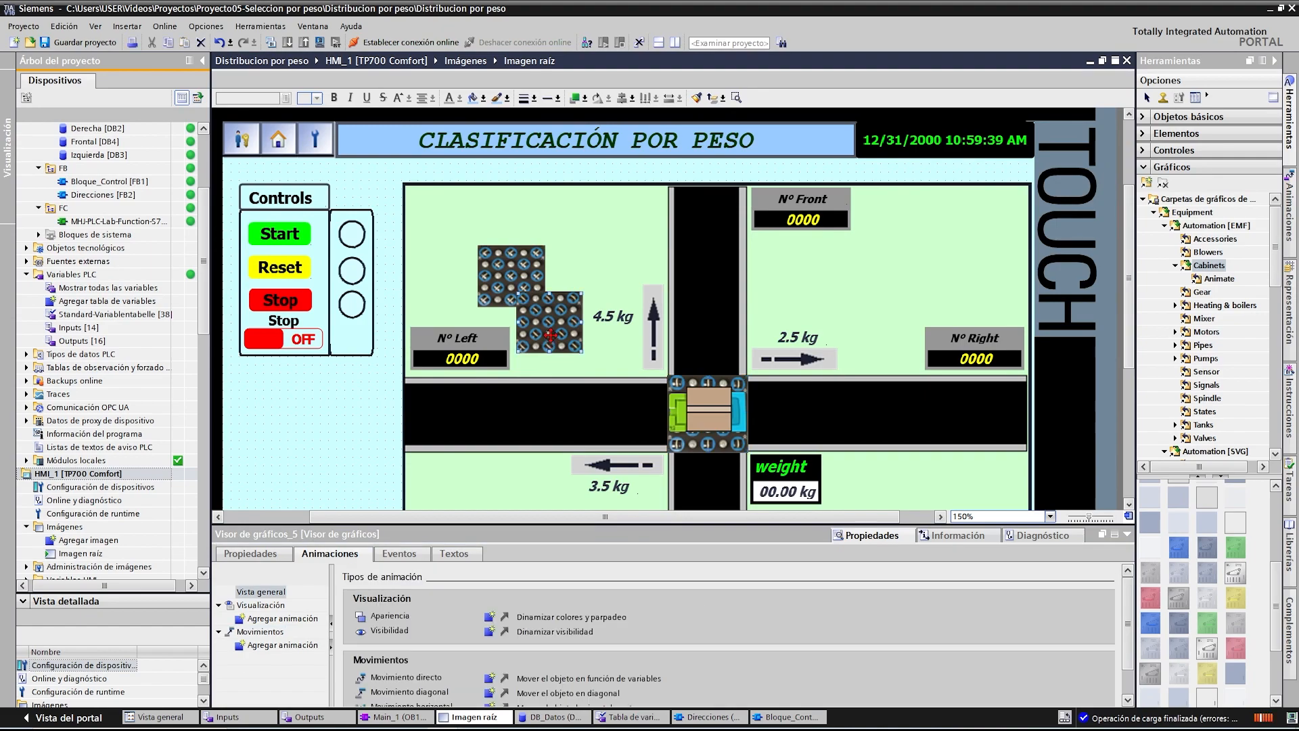
drag(546, 324, 693, 408)
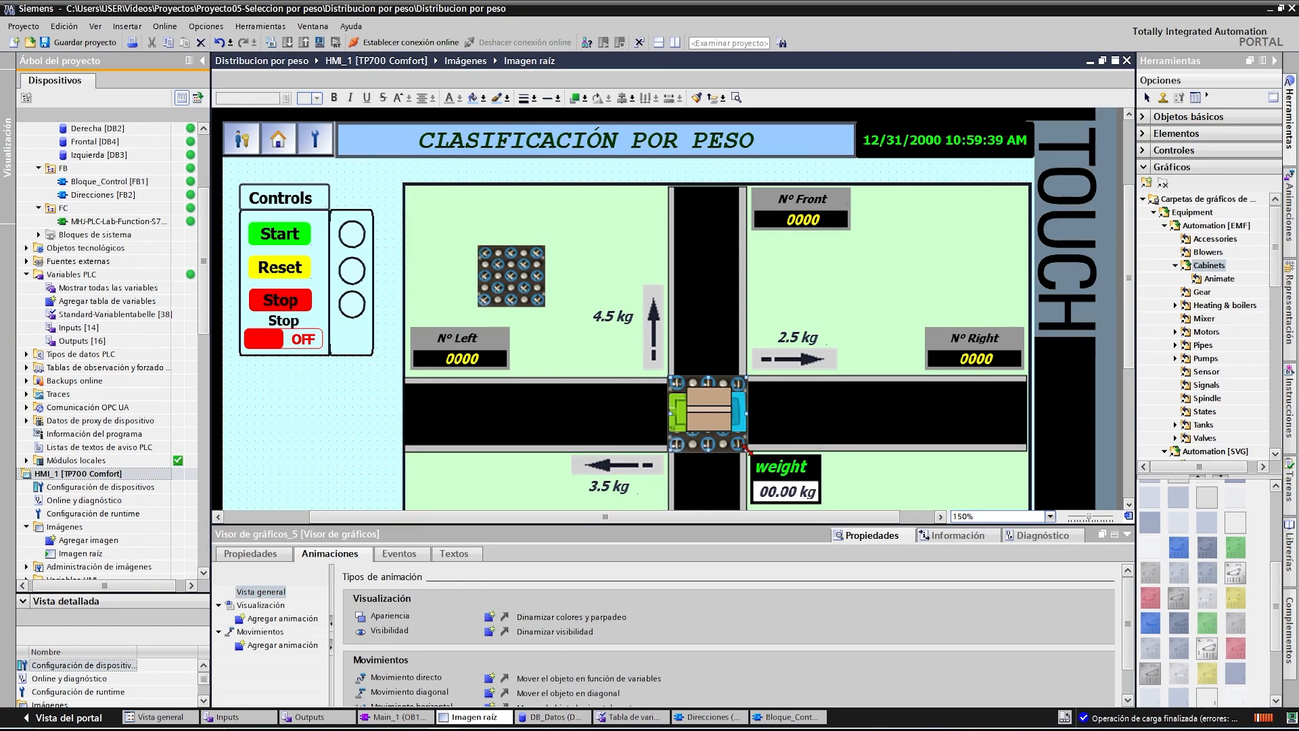
double_click(279, 619)
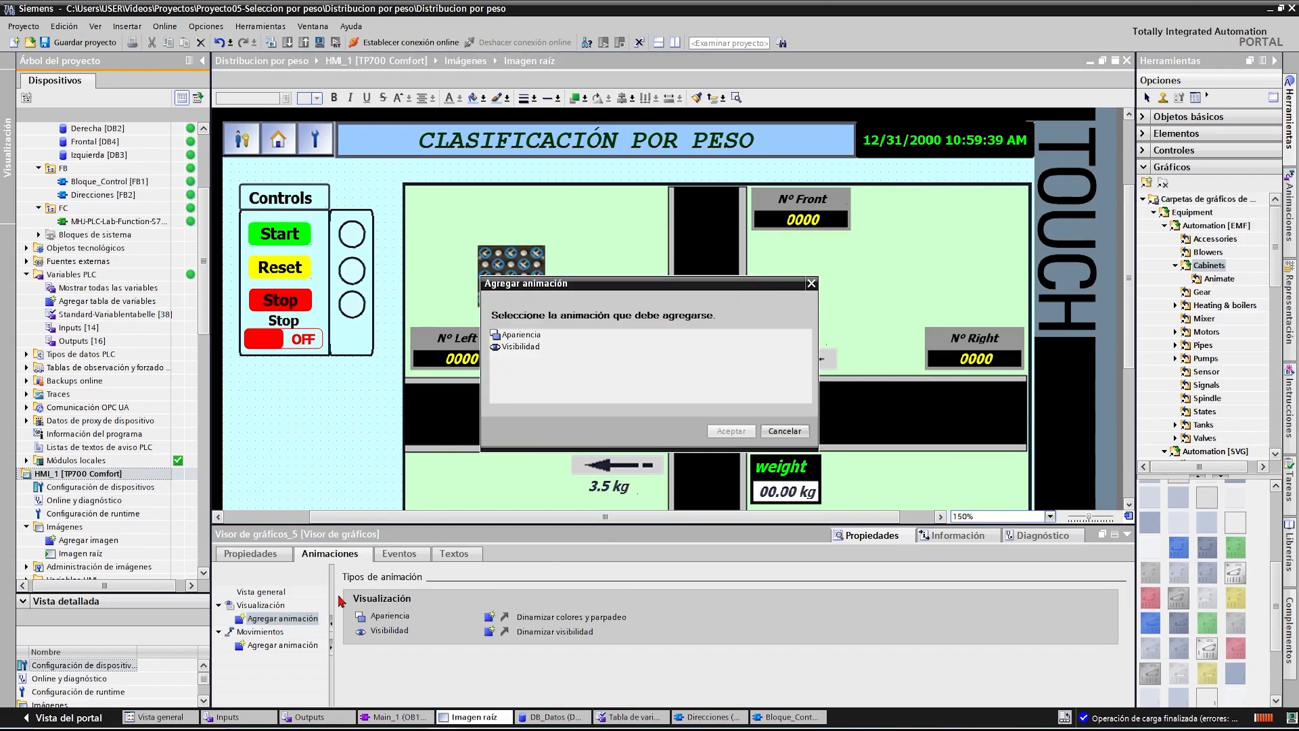
click(517, 350)
click(727, 431)
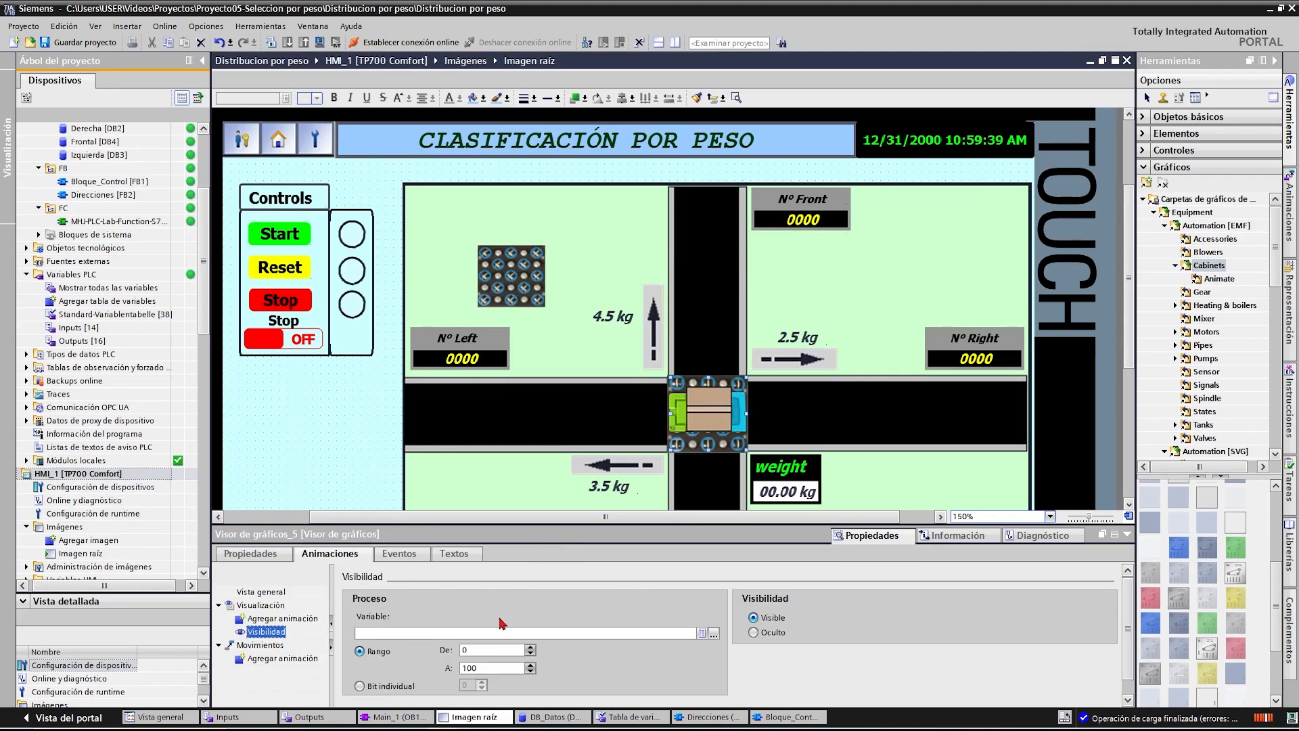
- Set the second crossing roller graphic's visibility range from 1 to 1
click(491, 667)
double_click(477, 650)
key(BackSpace)
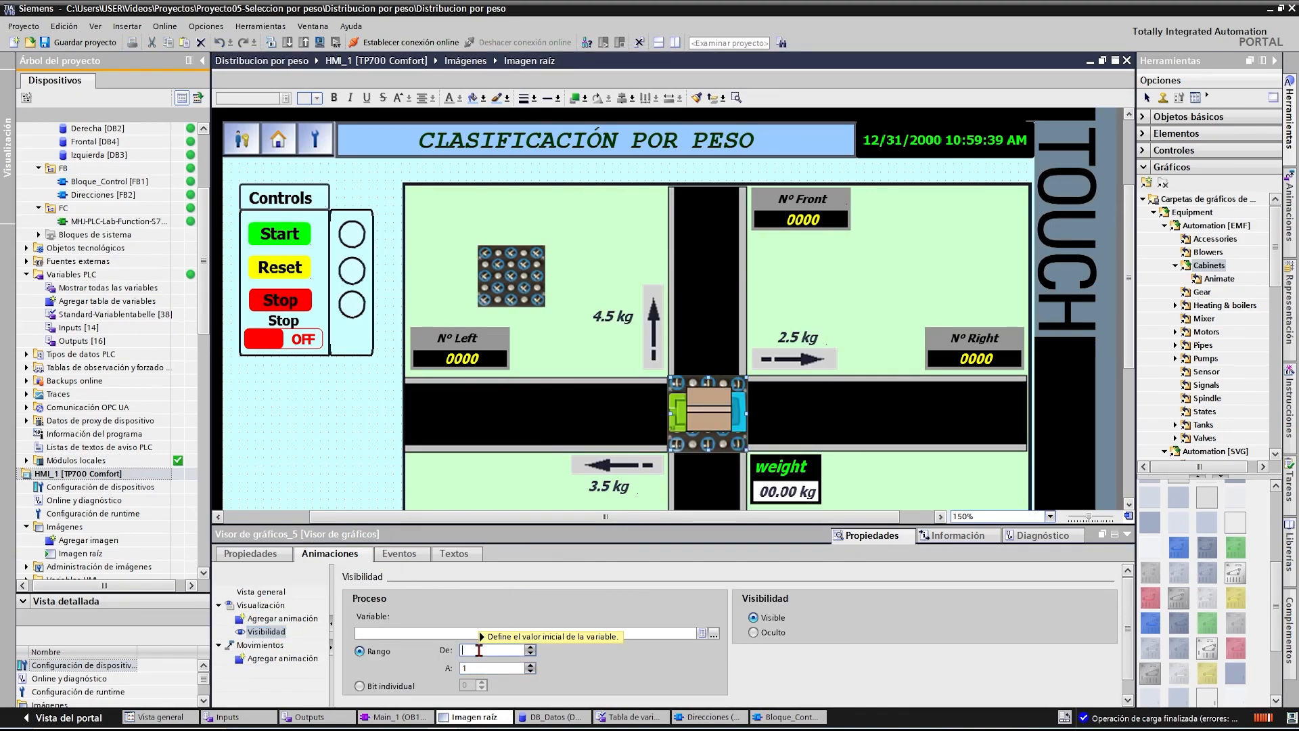
key(Return)
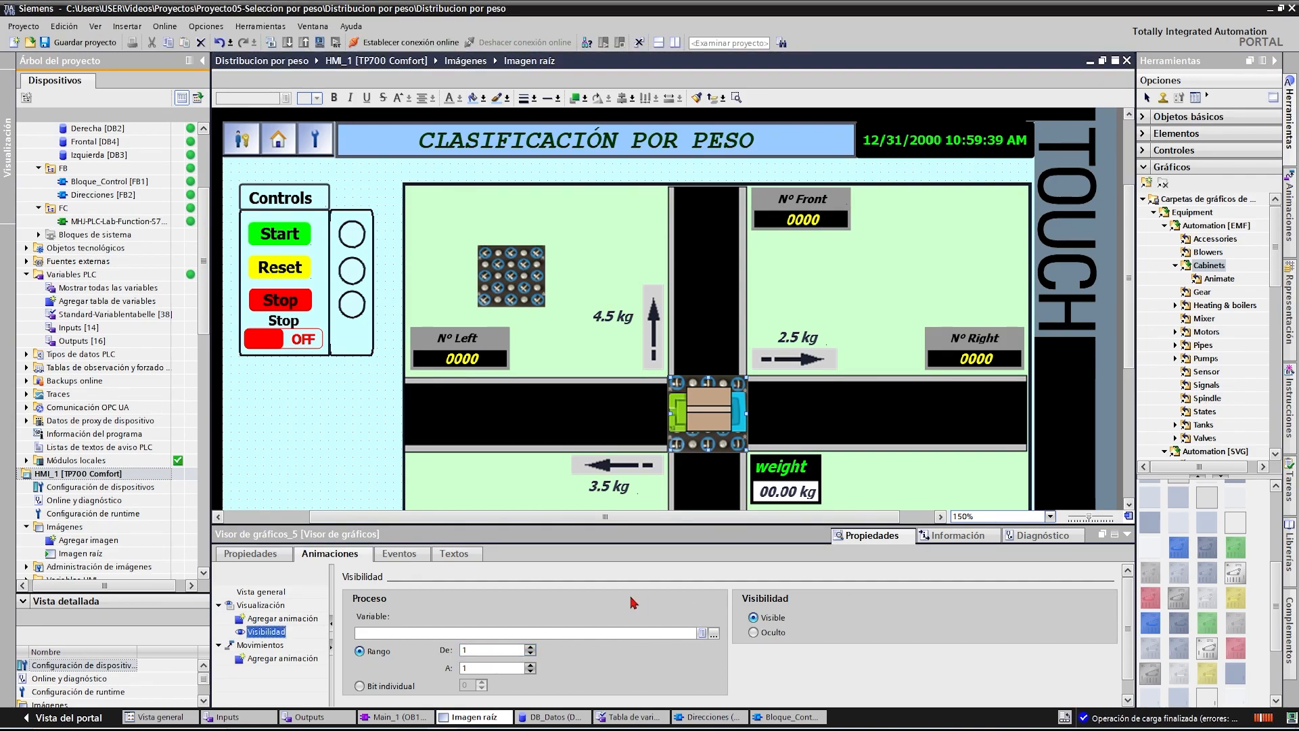
- Link the second roller graphic's visibility to the send left variable of Bloque_Control_DB [DB1]
click(714, 633)
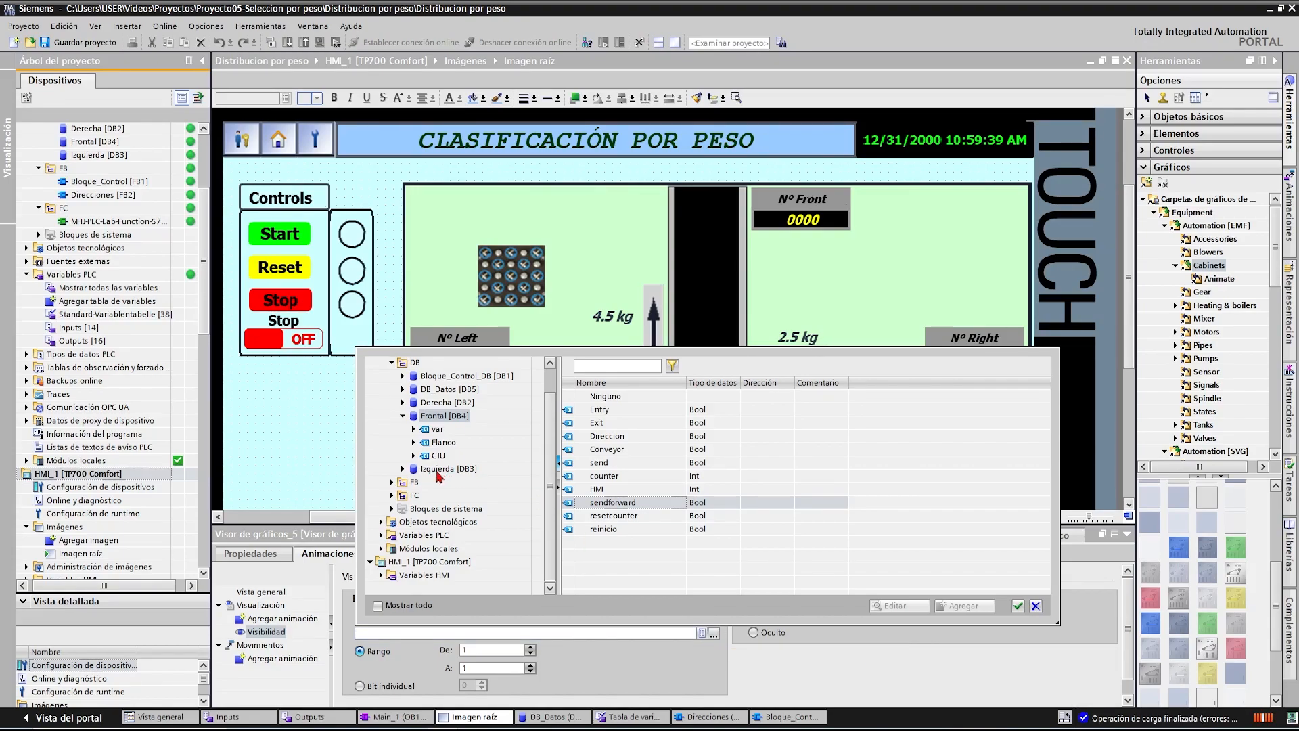
click(438, 469)
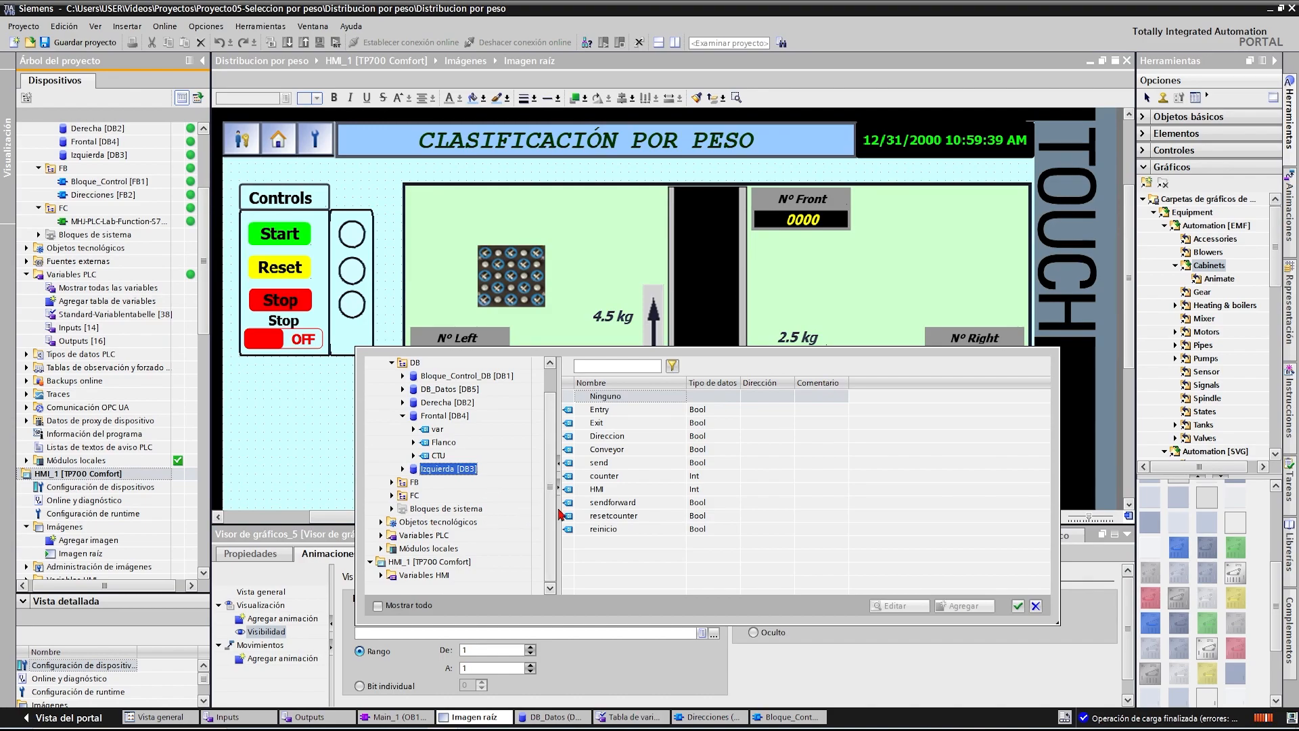
click(604, 466)
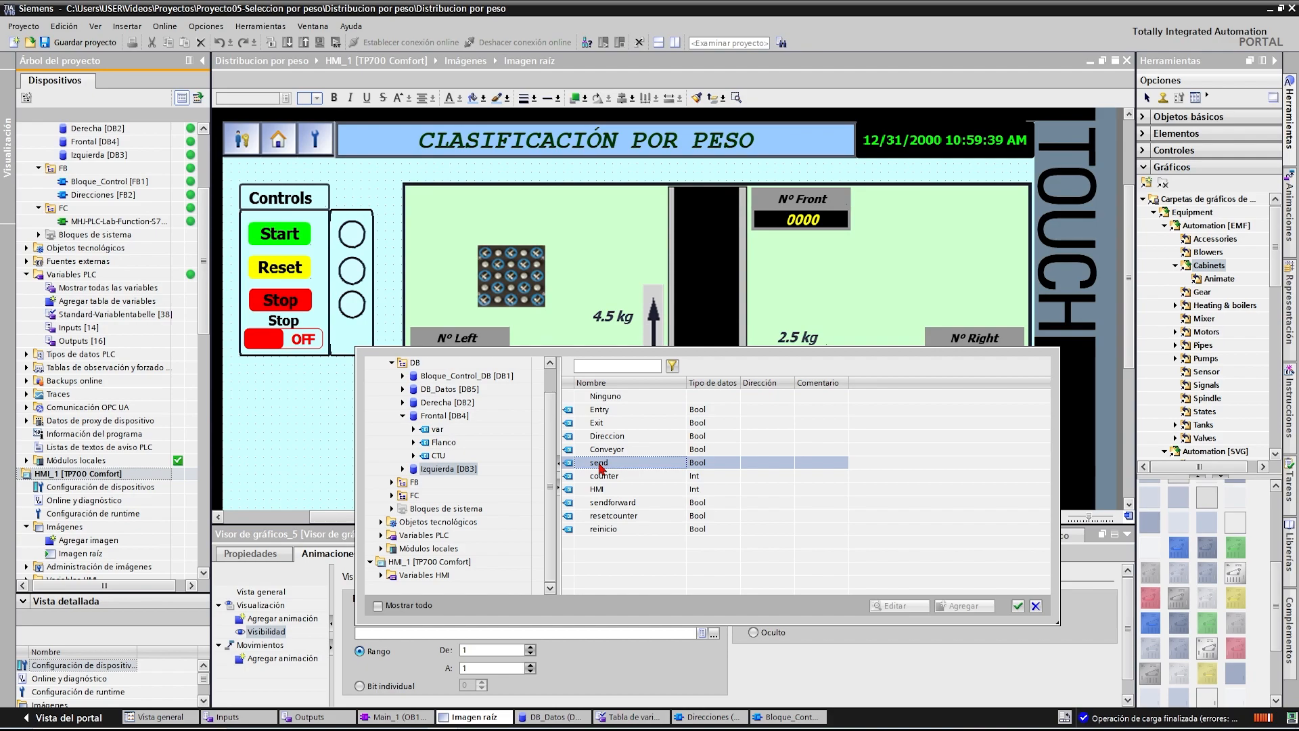
click(449, 375)
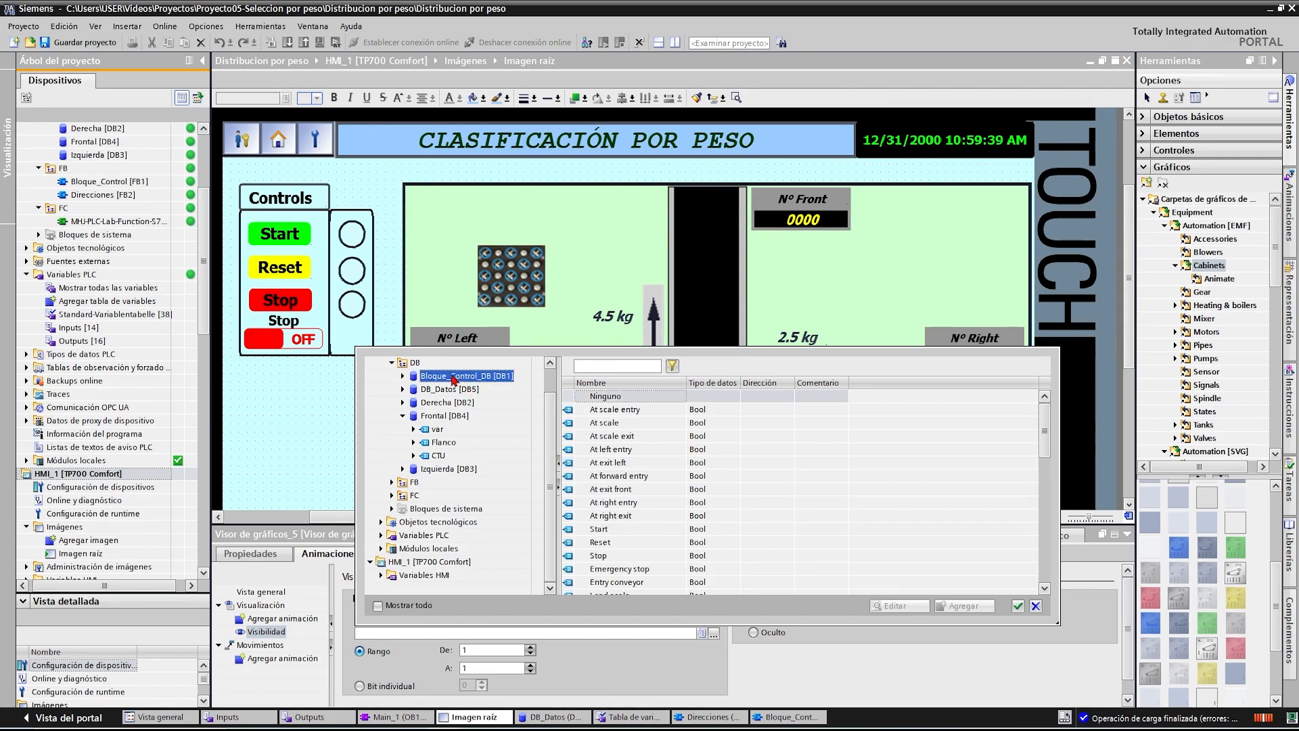
scroll(609, 474, down, 2)
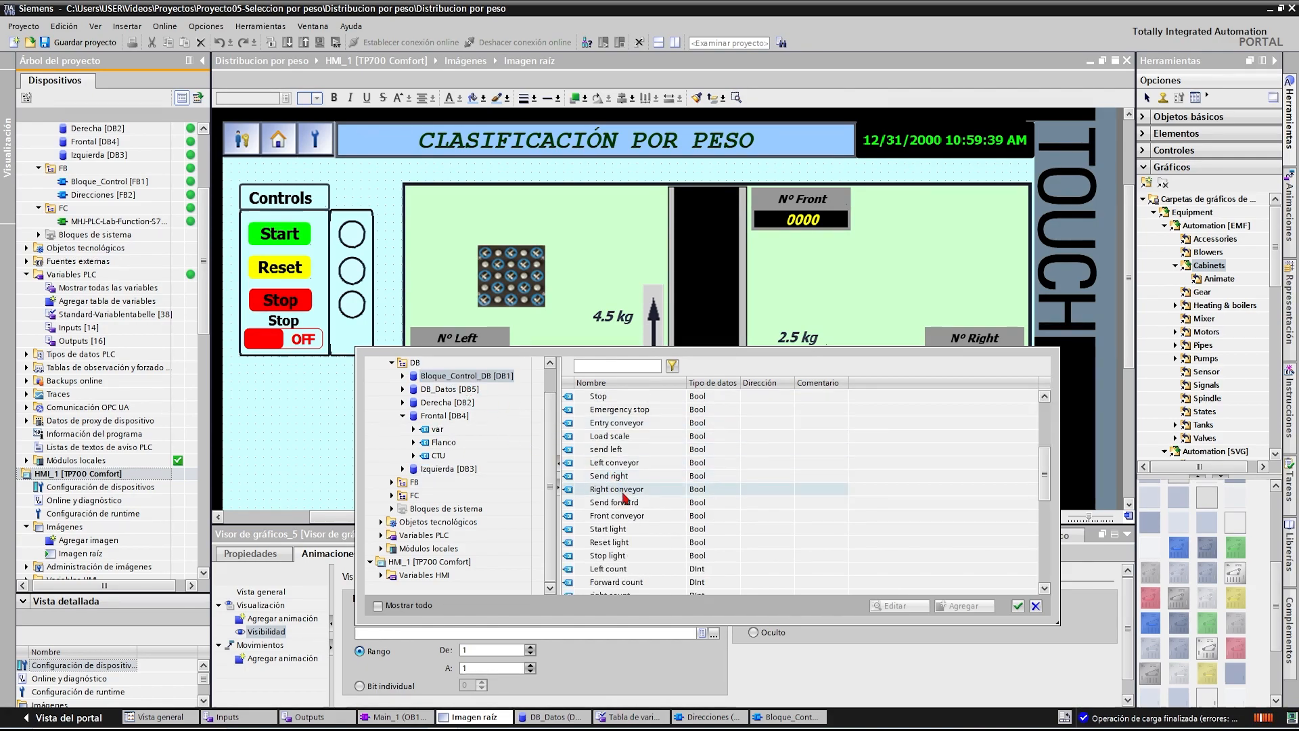
click(601, 451)
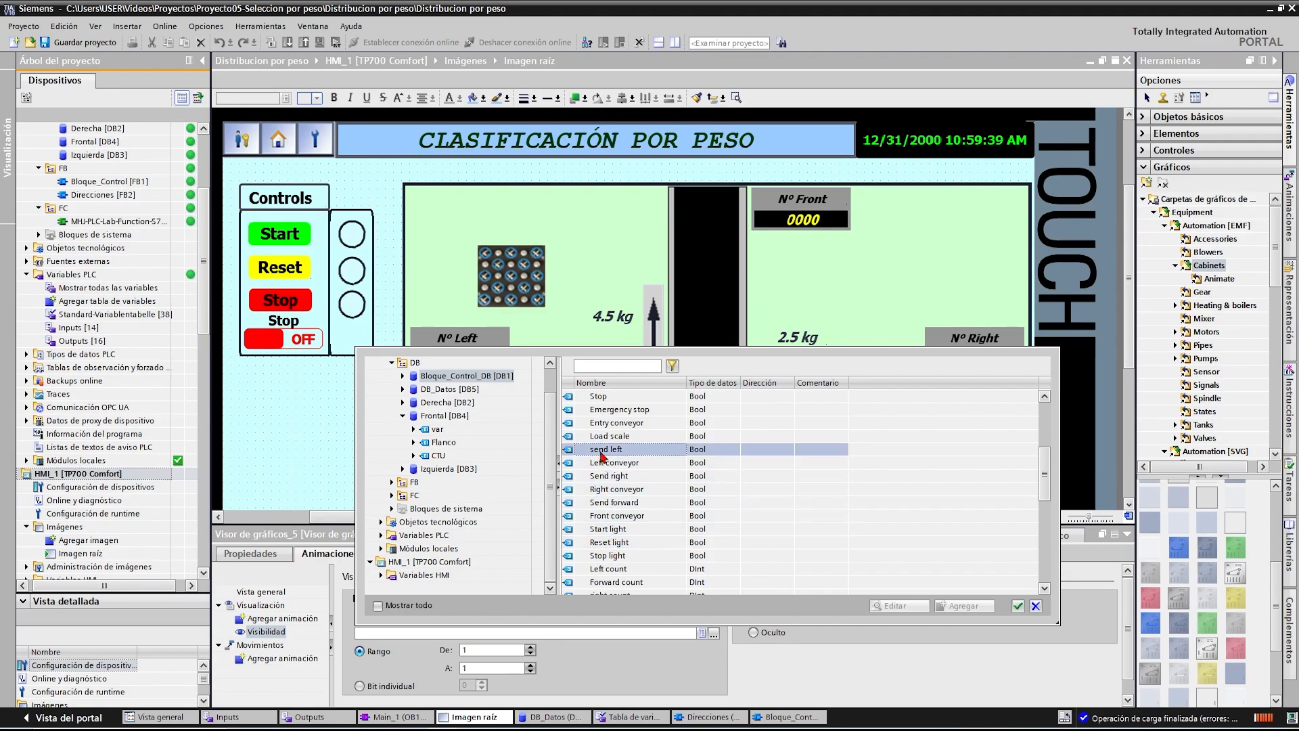
click(1016, 607)
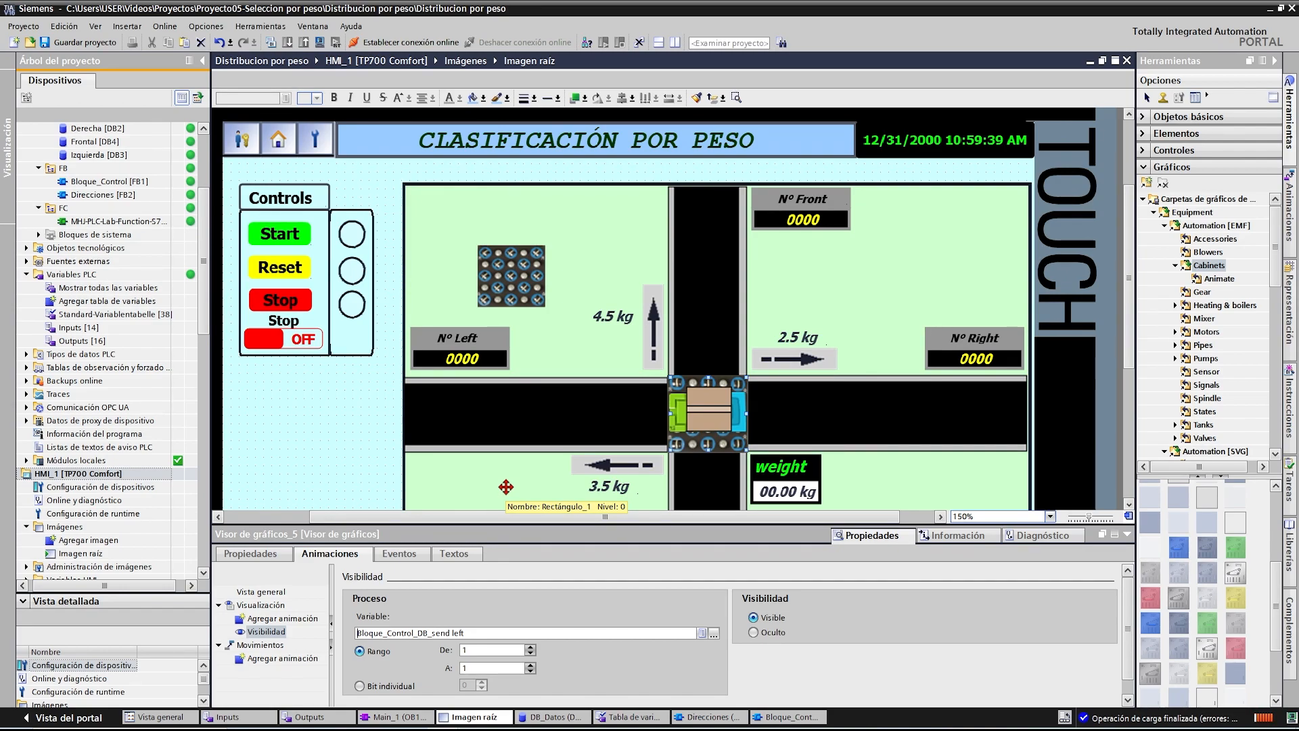
- Fit the last roller graphic over the conveyor crossing at about 77 × 73 and add a Visibilidad animation to it
click(515, 279)
drag(514, 279, 747, 449)
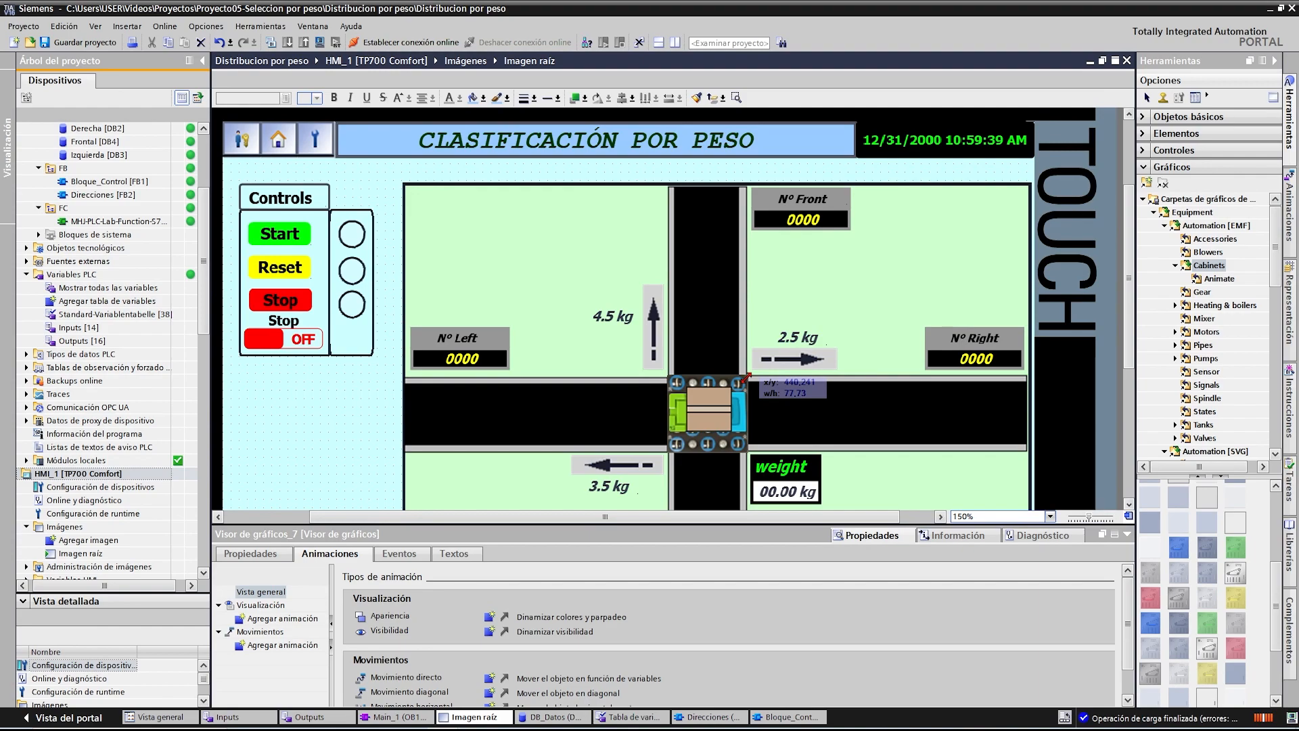
click(275, 622)
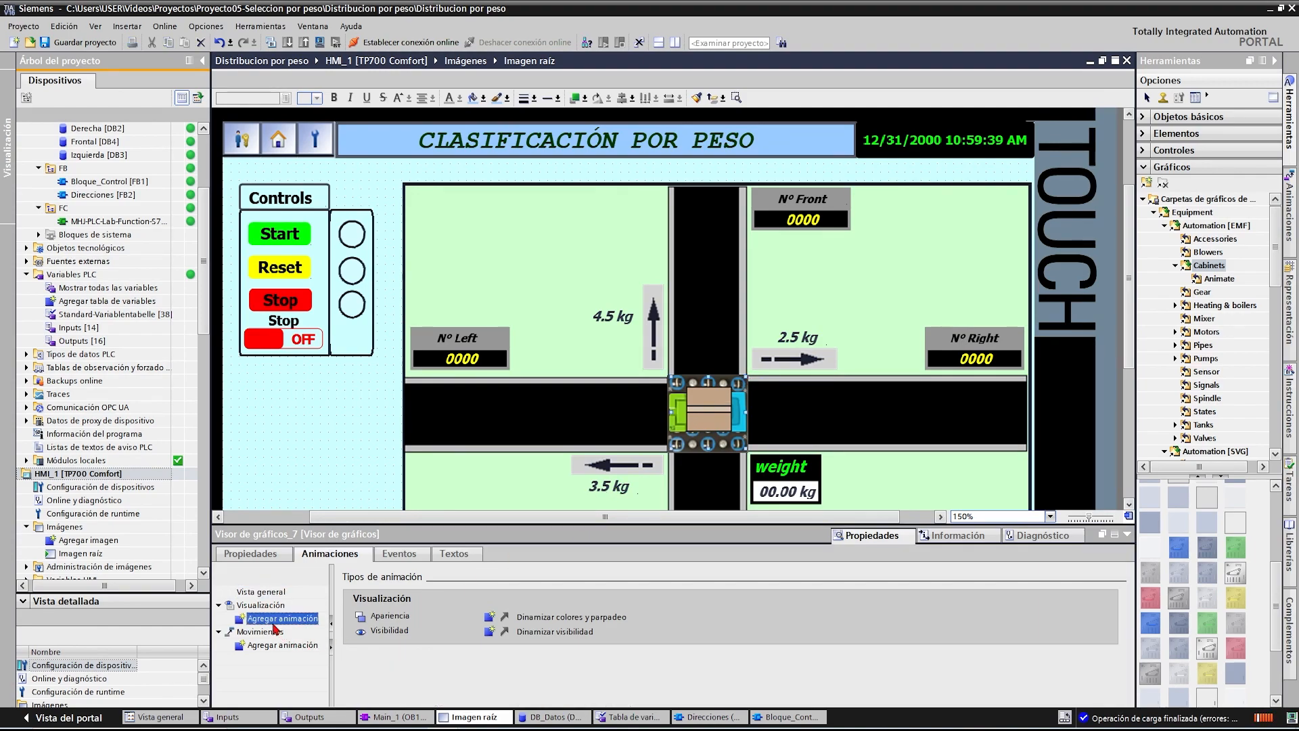
double_click(275, 621)
click(521, 346)
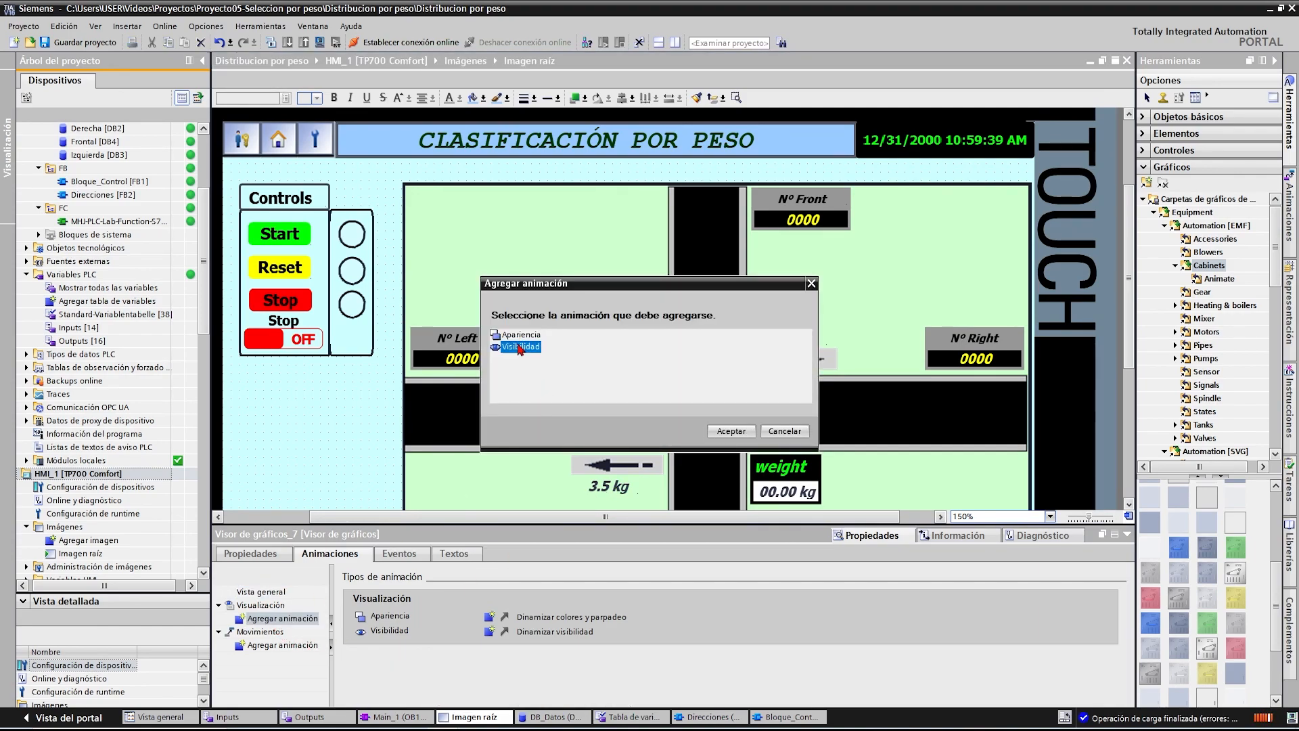
click(731, 431)
- Set the last roller graphic's visibility range from 1 to 1
click(477, 649)
text(1)
key(Tab)
text(1)
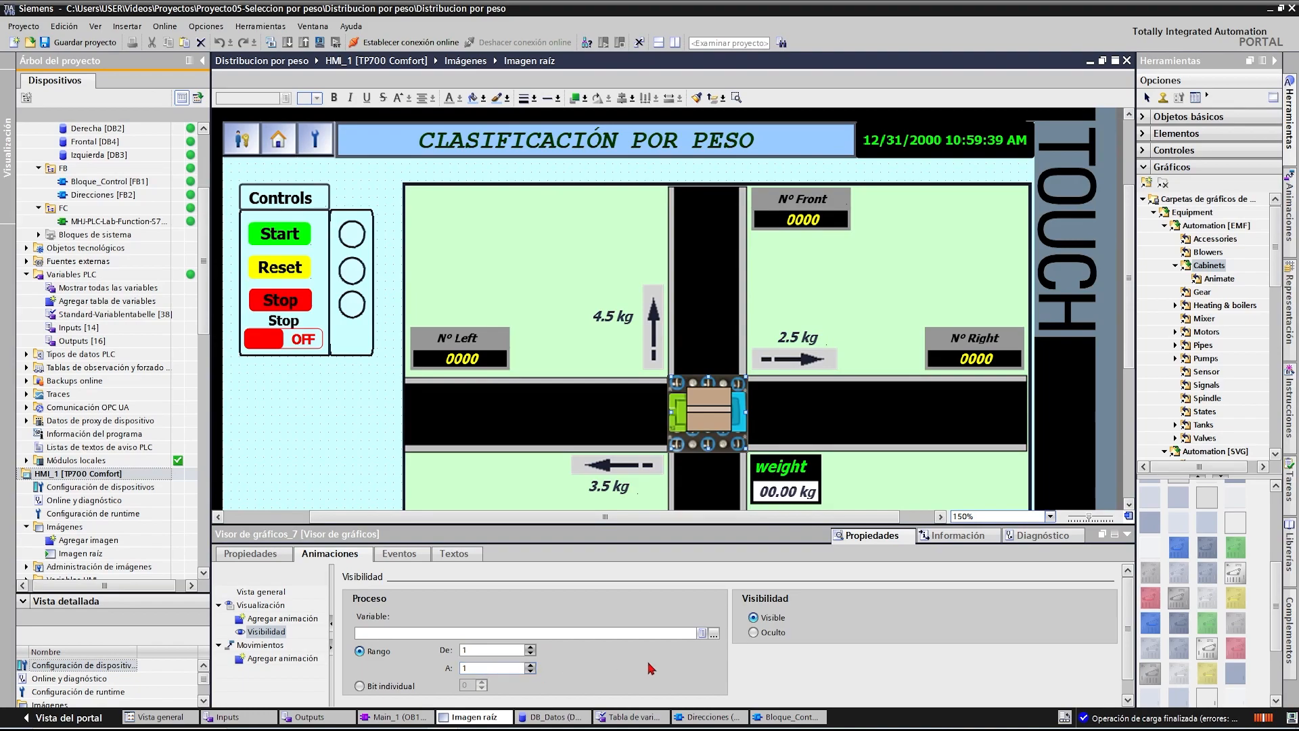
- Link the last roller graphic's visibility to the Send right variable of Bloque_Control_DB [DB1]
click(714, 632)
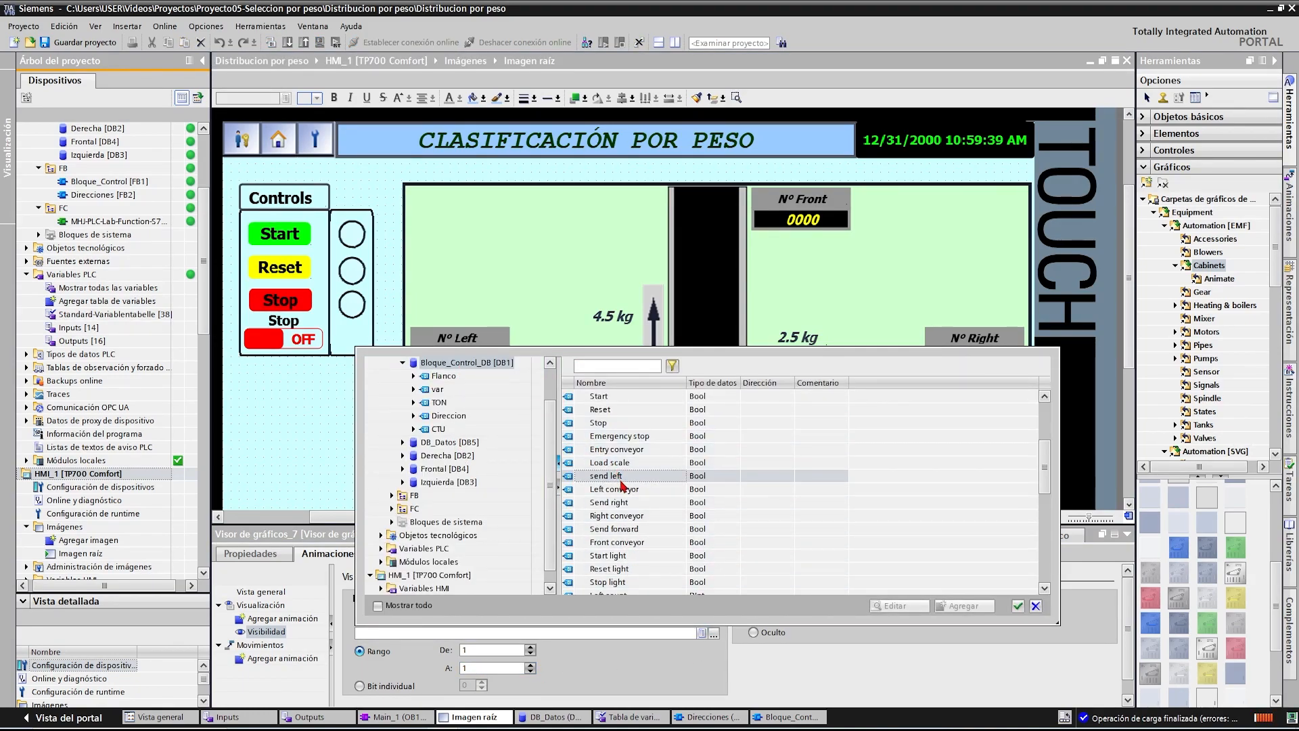
click(609, 504)
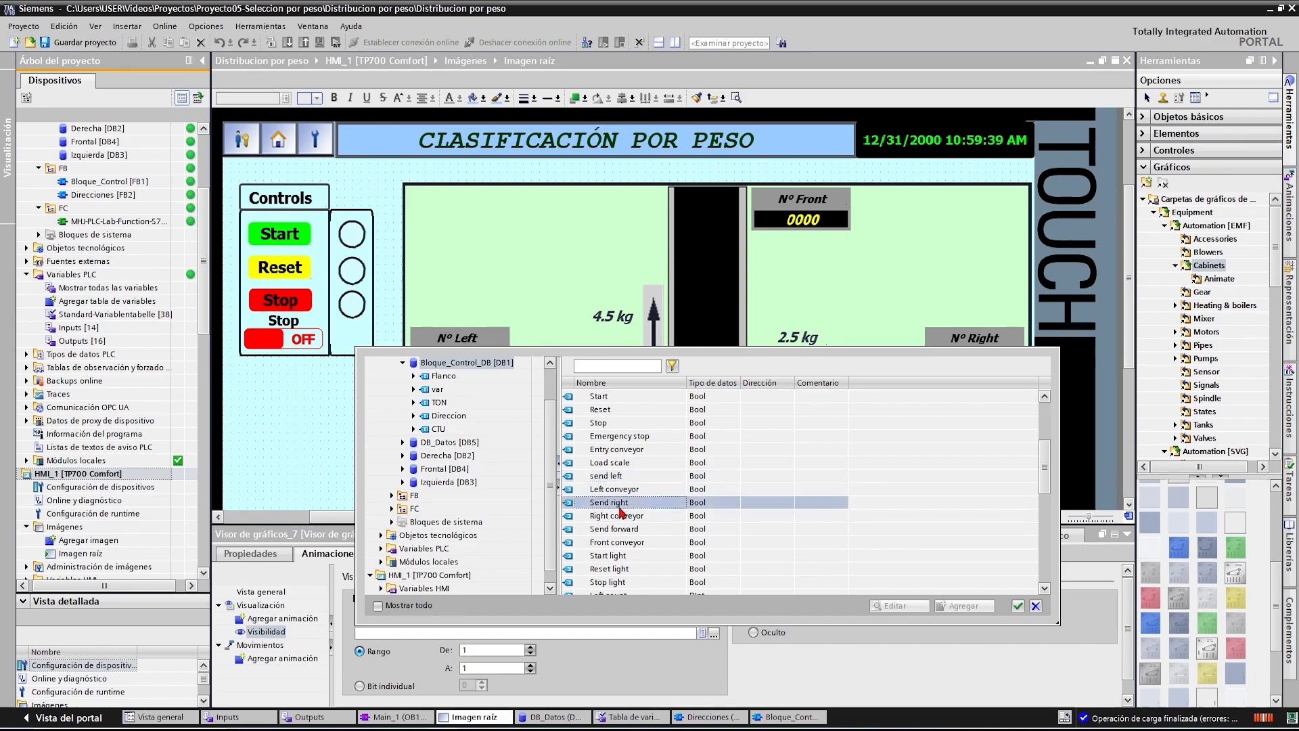
click(1017, 606)
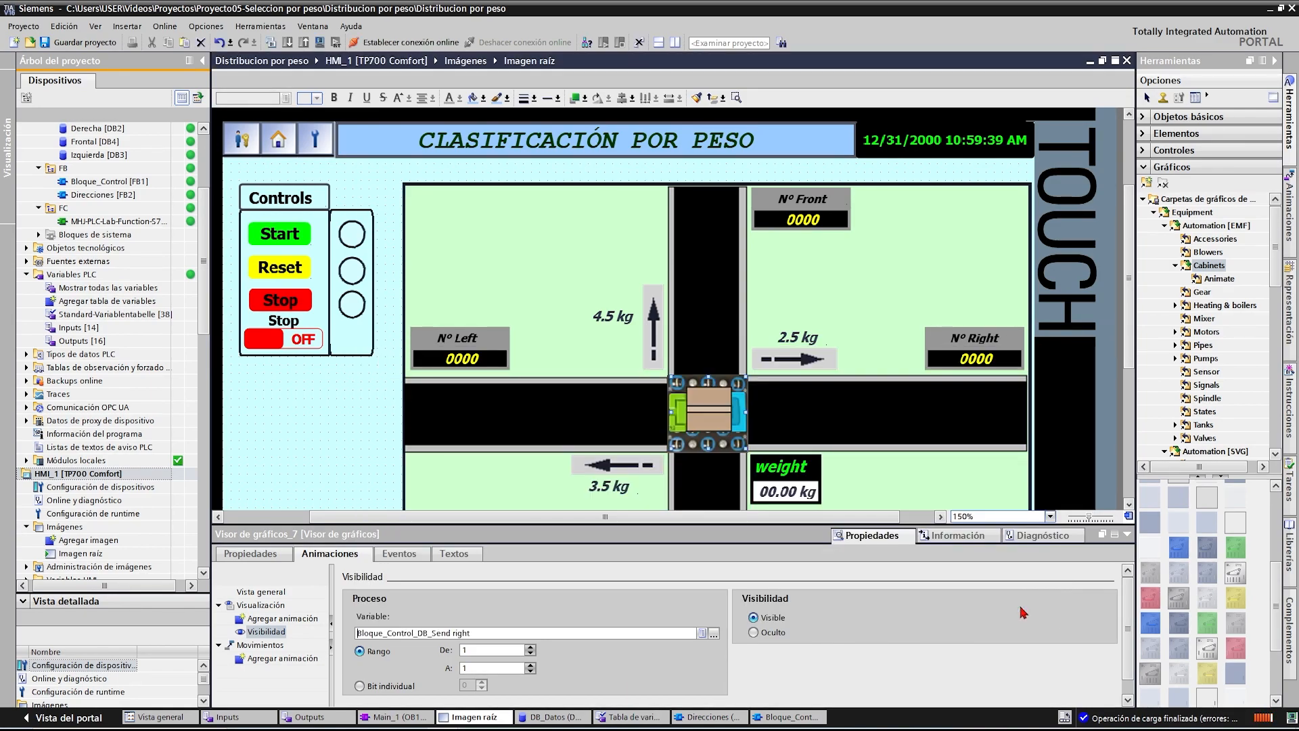
- Enlarge the screen editor's work area and start the runtime simulation of HMI_1 [TP700 Comfort]
drag(647, 526, 654, 666)
click(285, 461)
click(128, 394)
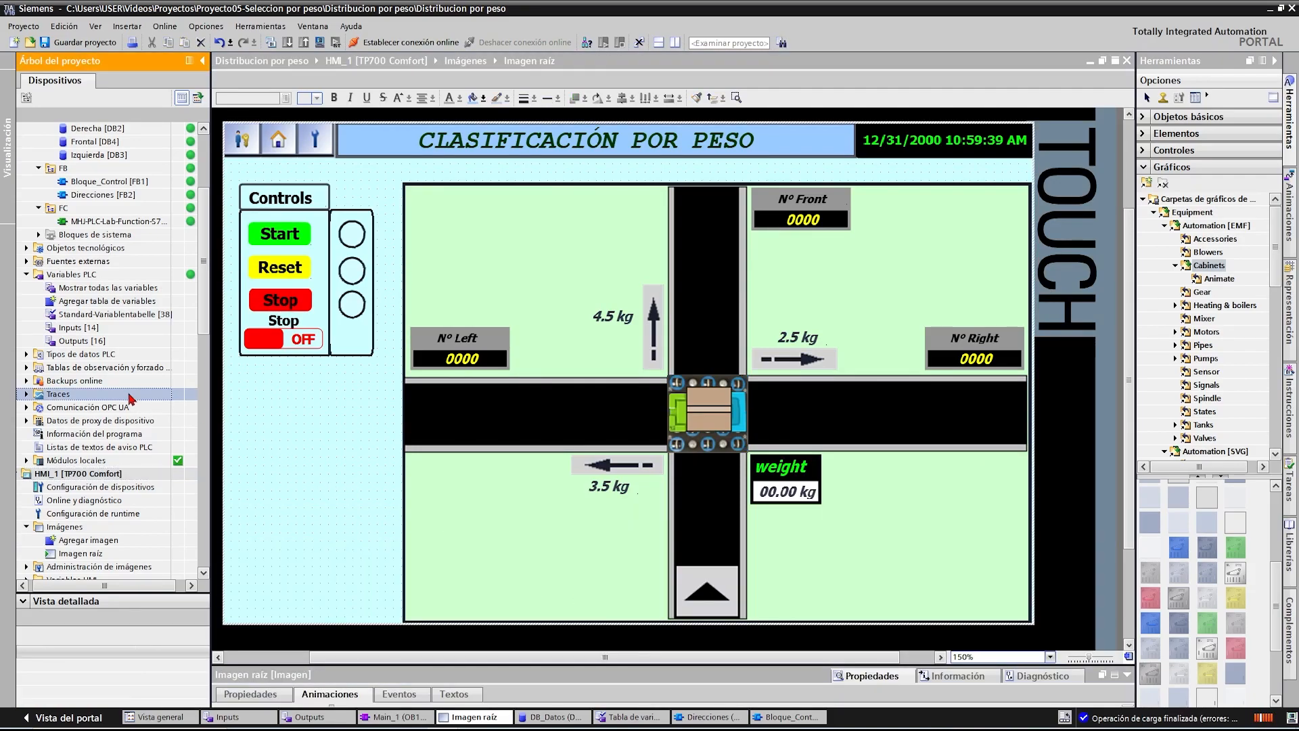
scroll(128, 406, down, 1)
click(77, 433)
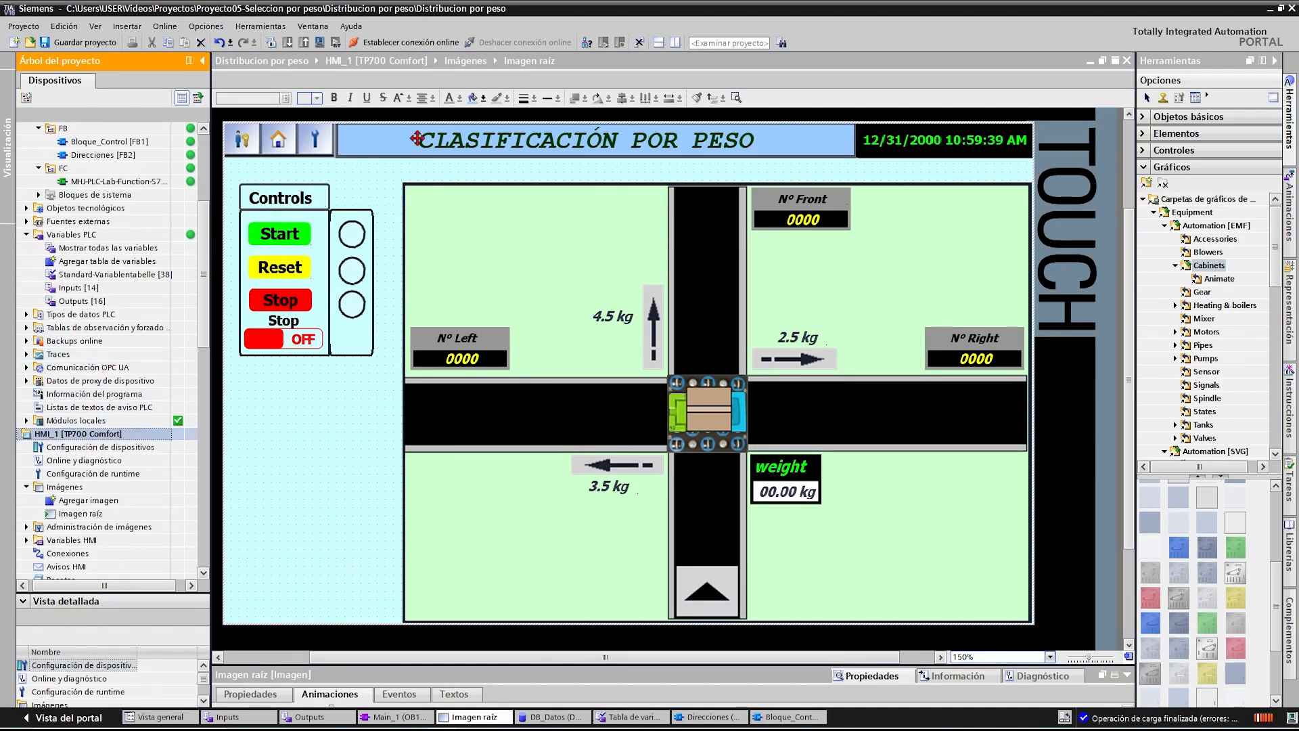
click(320, 42)
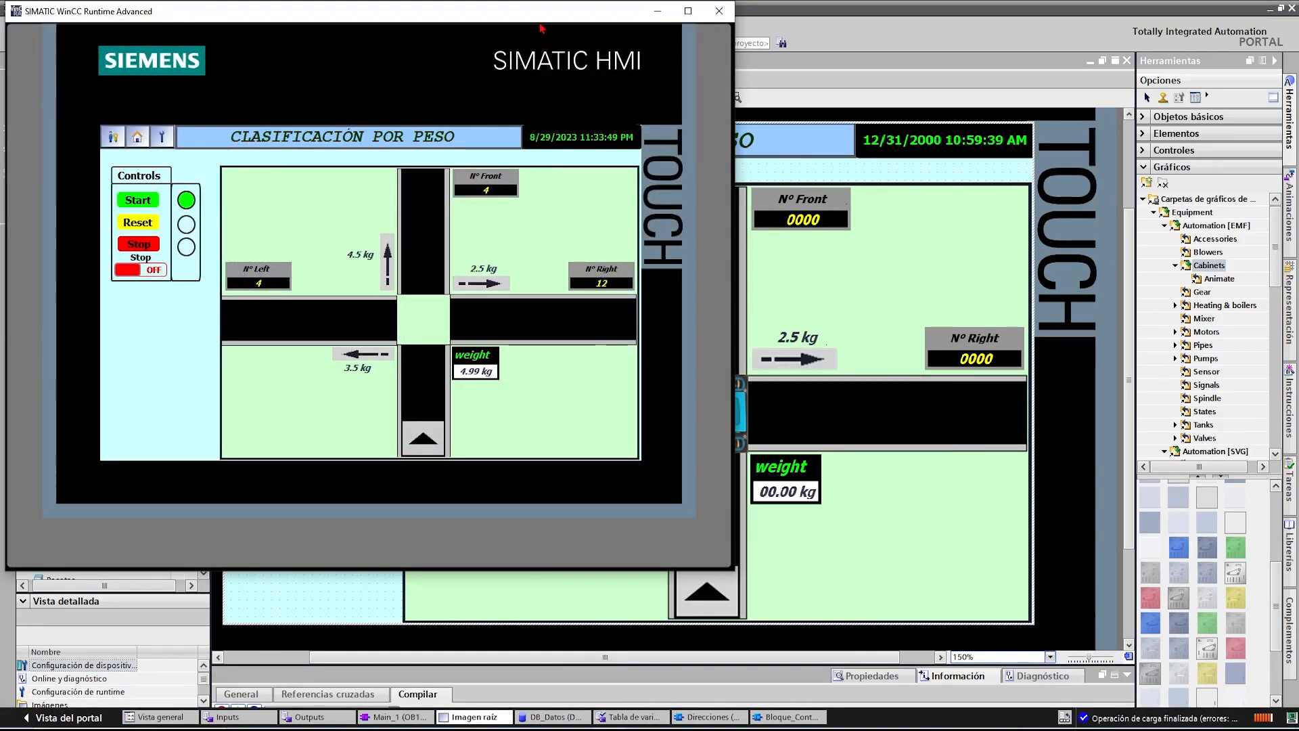
- Reposition the HMI runtime window and bring it back in front of the TIA Portal project
drag(541, 63, 519, 103)
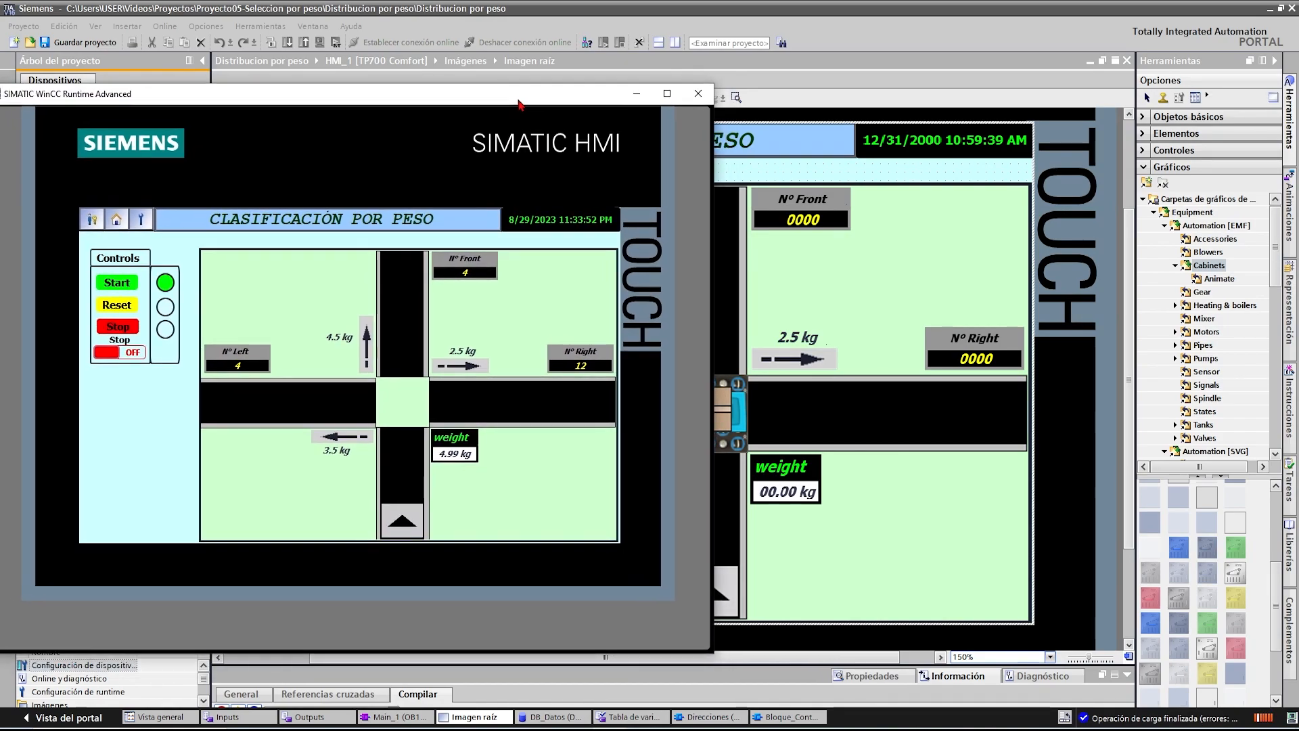
click(1270, 9)
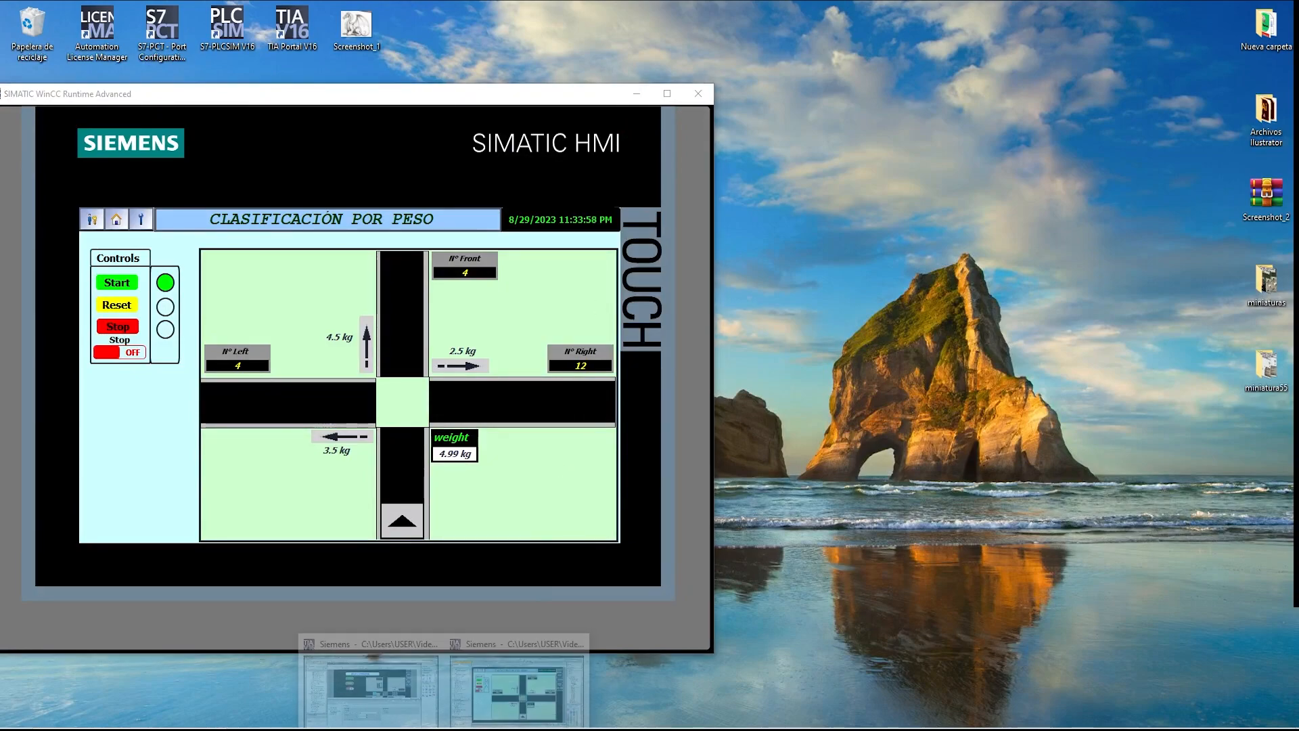
click(491, 701)
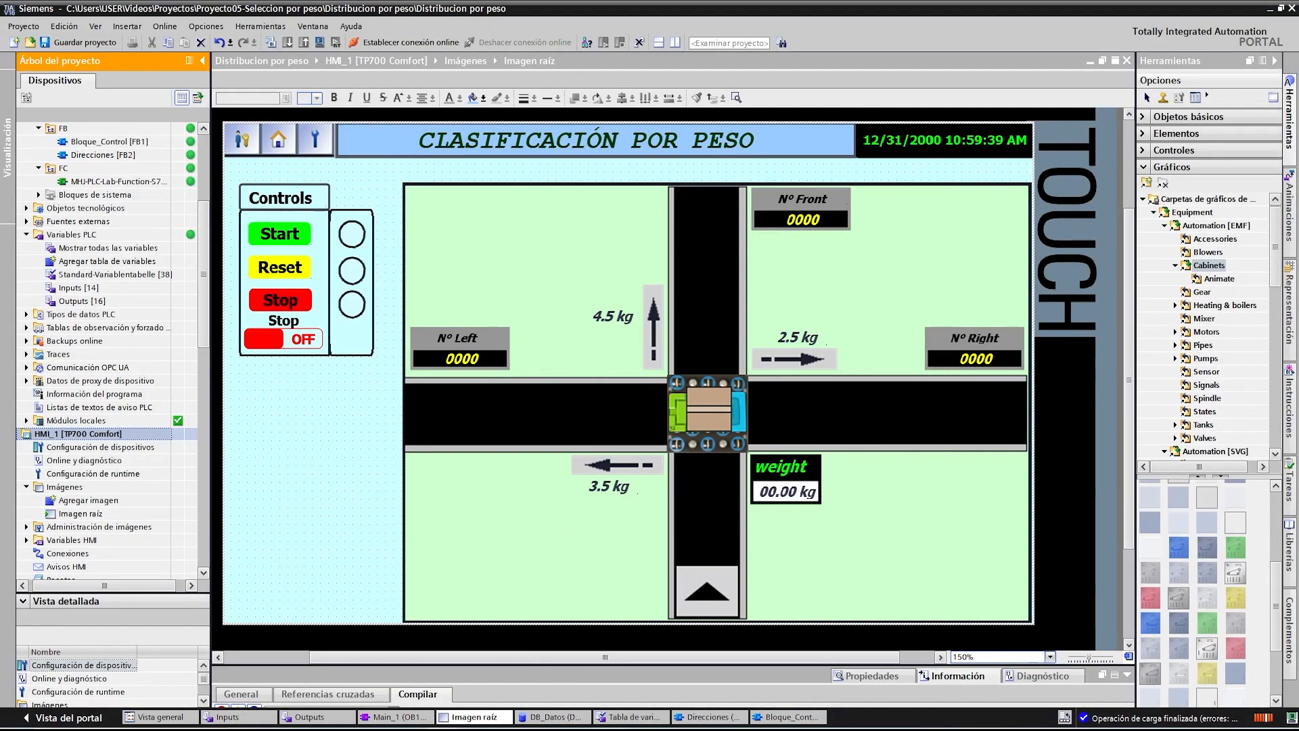
key(alt+Tab)
click(525, 84)
key(alt+Tab)
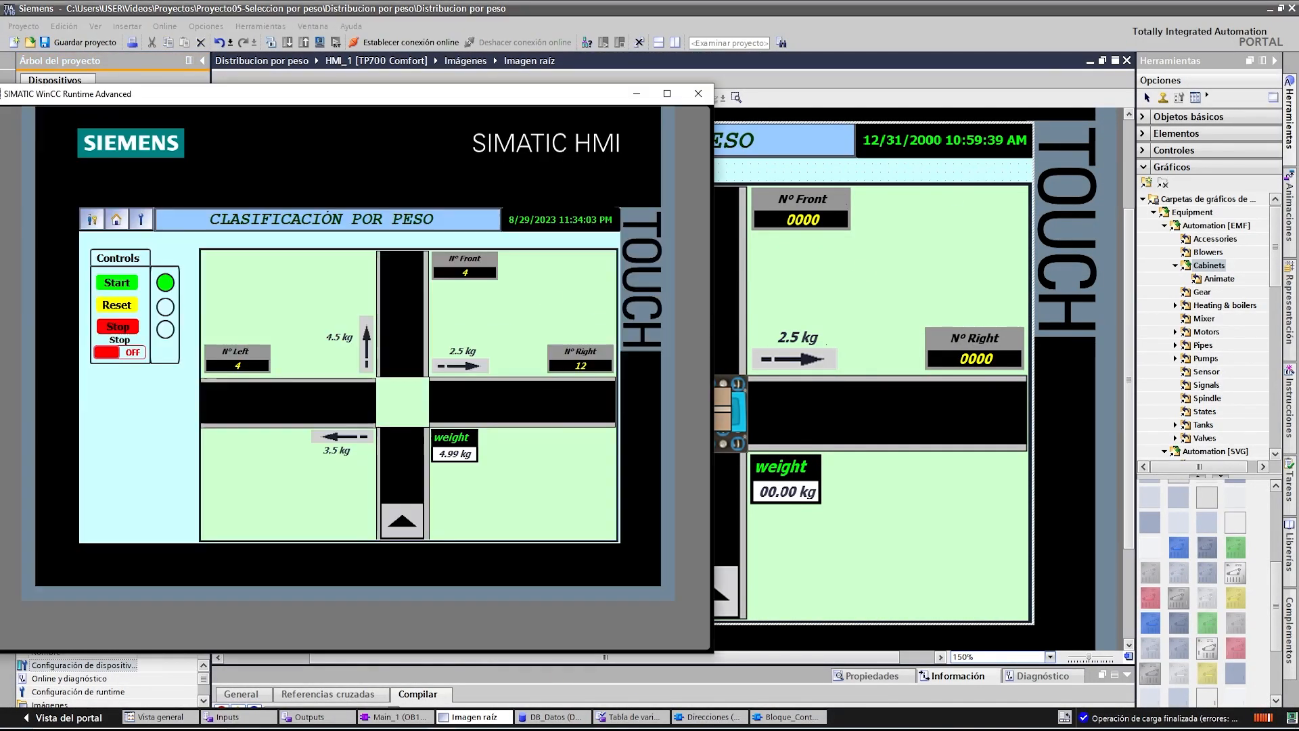
- Place the HMI runtime window beside Factory IO, frame the sorting line and resume the paused simulation
drag(486, 98, 463, 132)
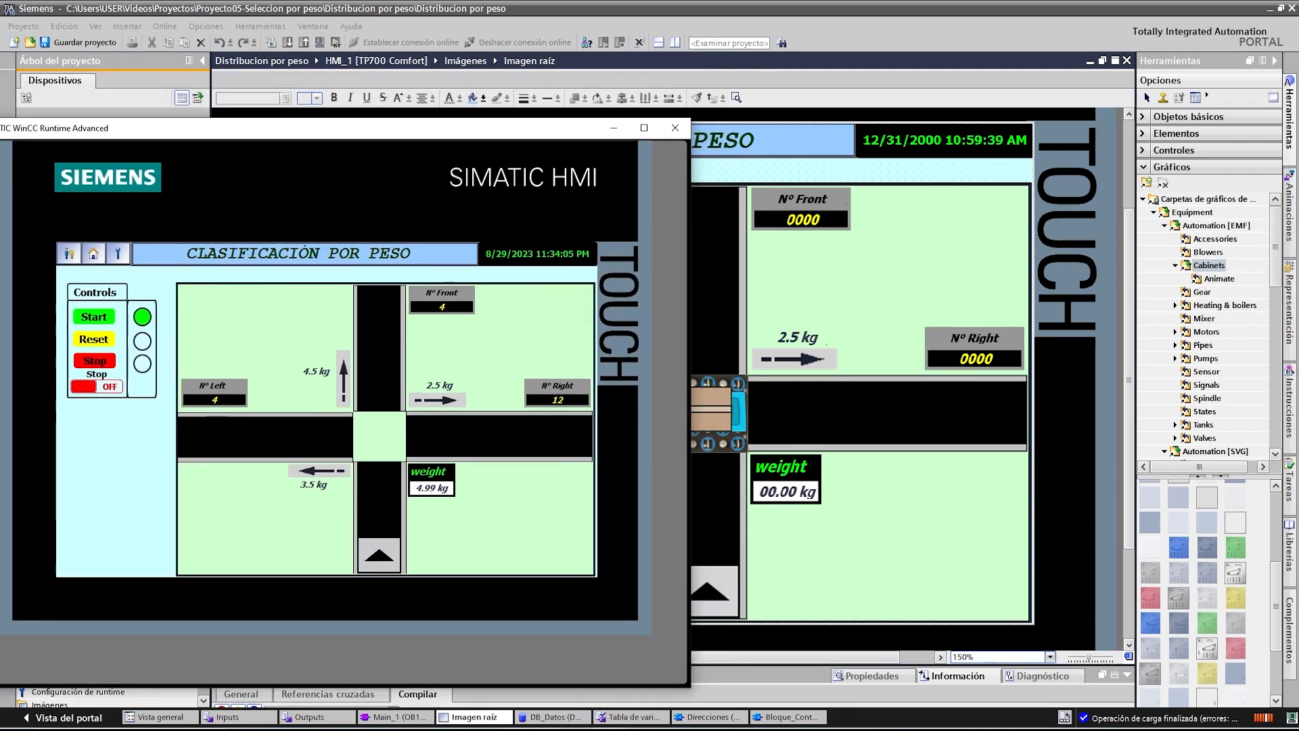
key(alt+Tab)
drag(1002, 594, 987, 587)
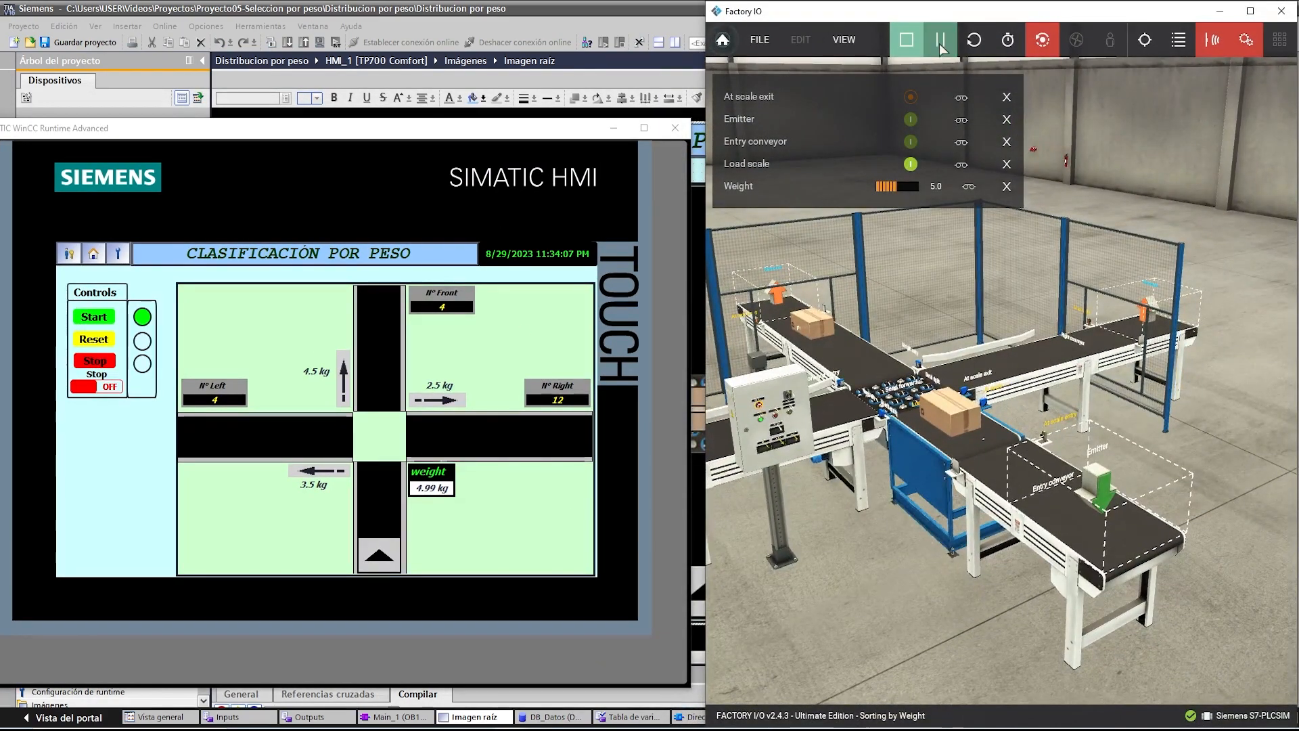
drag(838, 525, 851, 527)
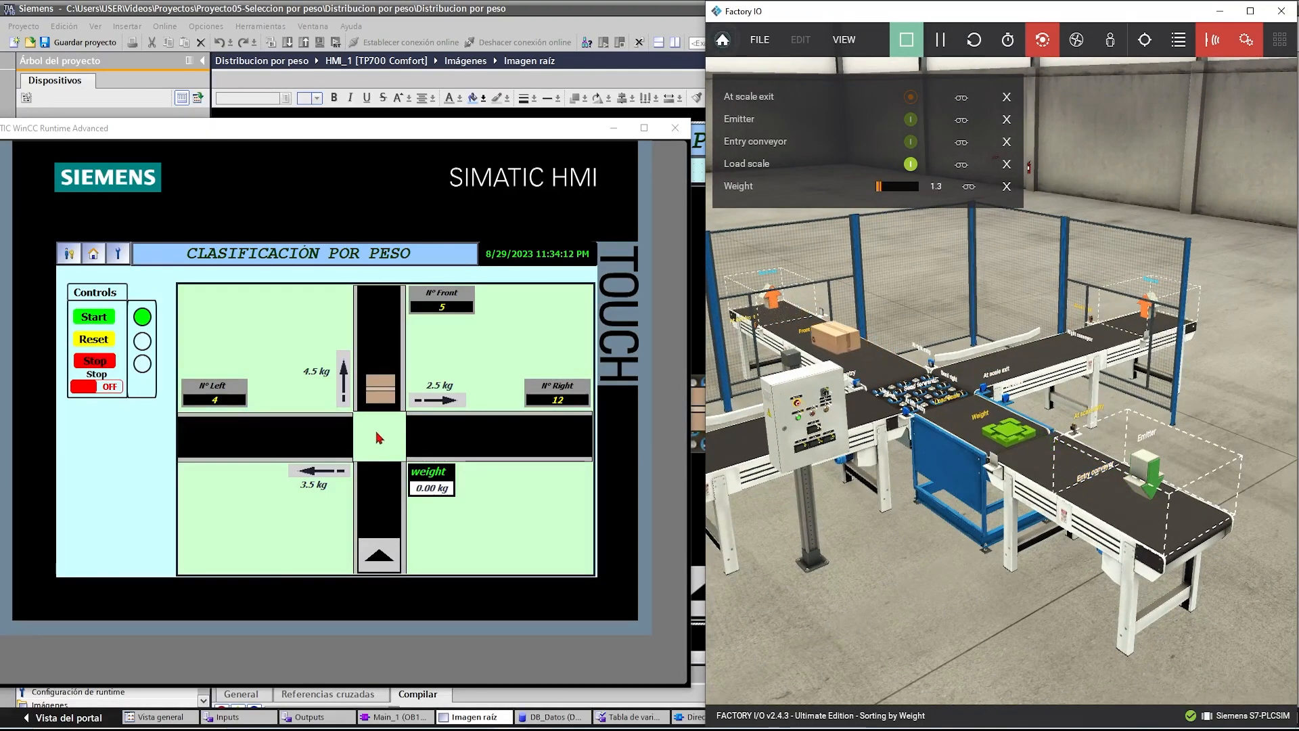
- Watch the boxes pass the roller crossing in Factory IO and compare them with the HMI's roller graphics
scroll(957, 483, up, 5)
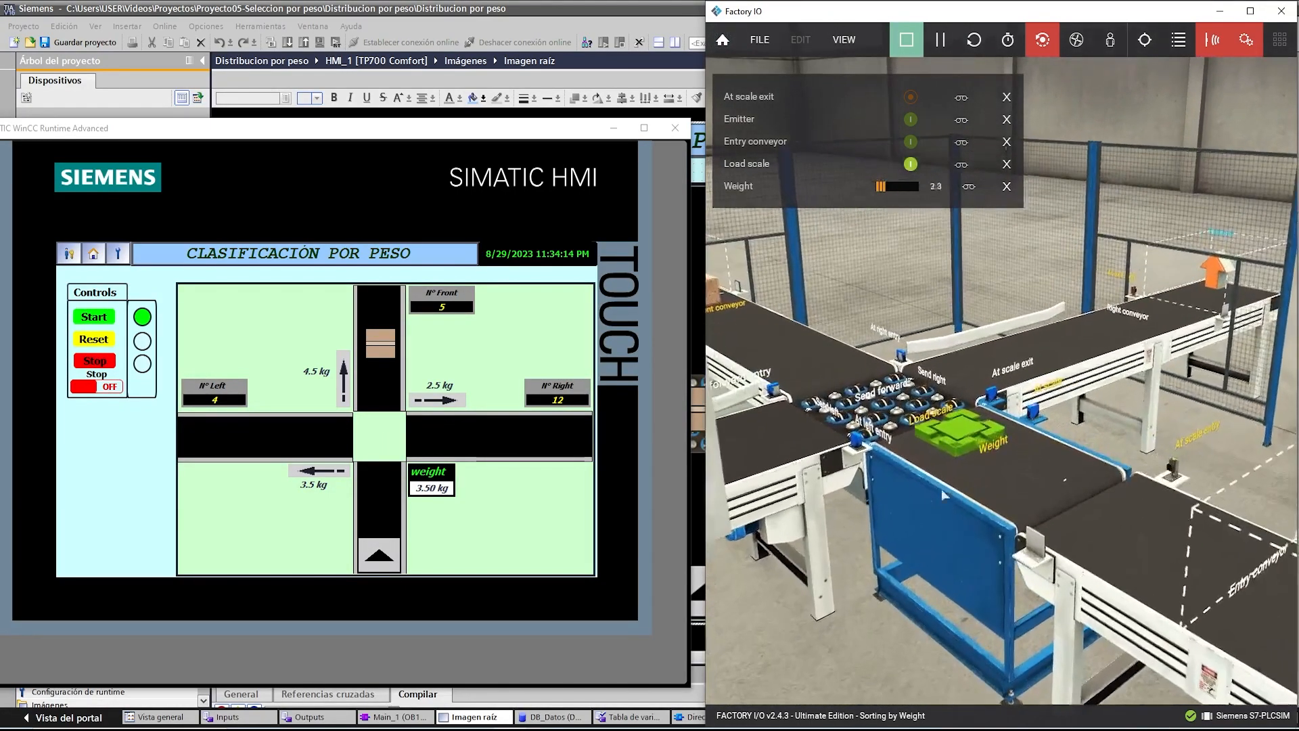
drag(958, 482, 893, 521)
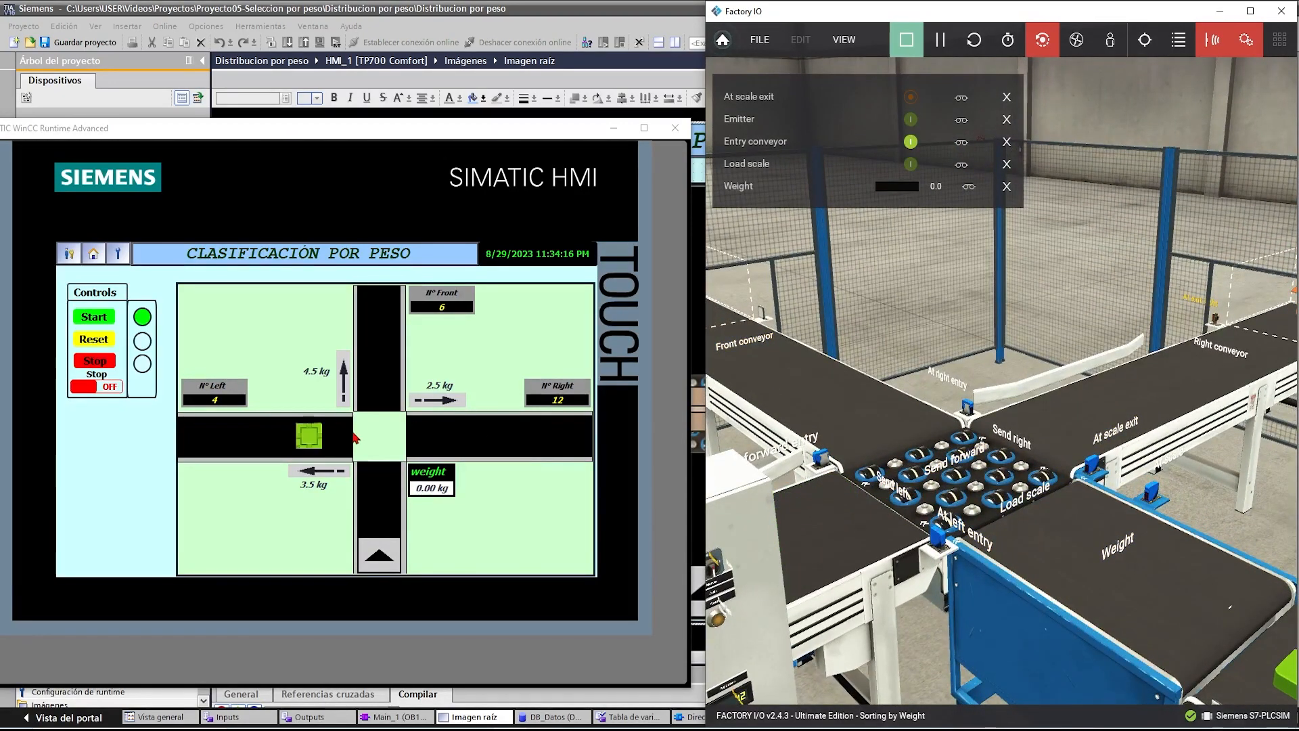
drag(861, 556, 889, 546)
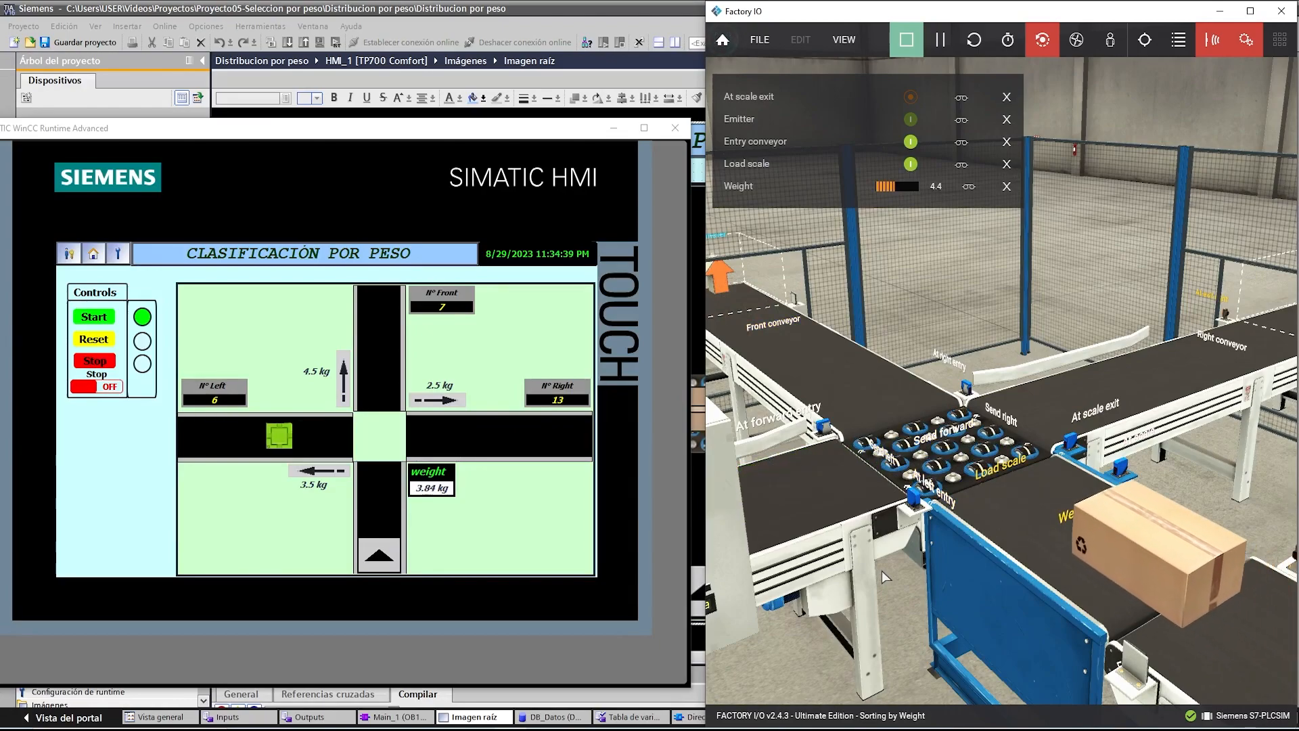
drag(888, 575, 936, 602)
scroll(944, 600, down, 5)
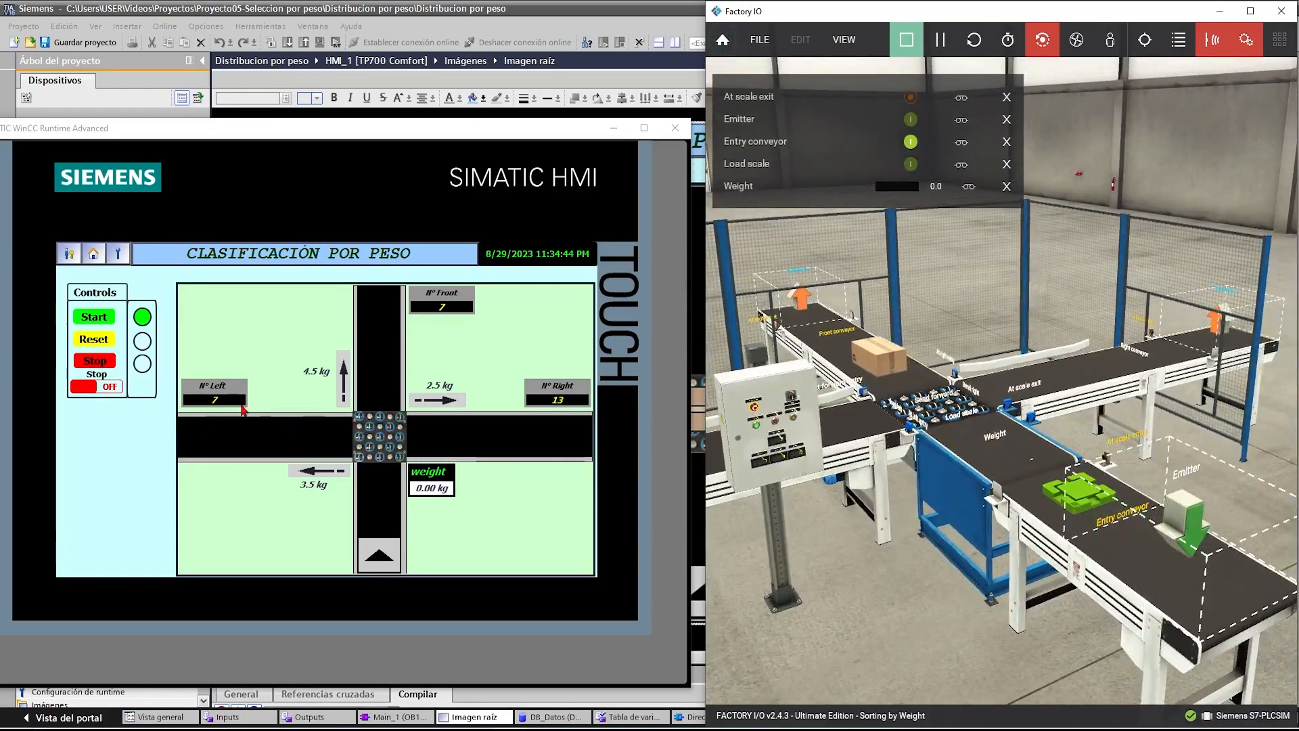
- Stop the sorting line from the HMI runtime and check the conveyors in Factory IO
click(110, 364)
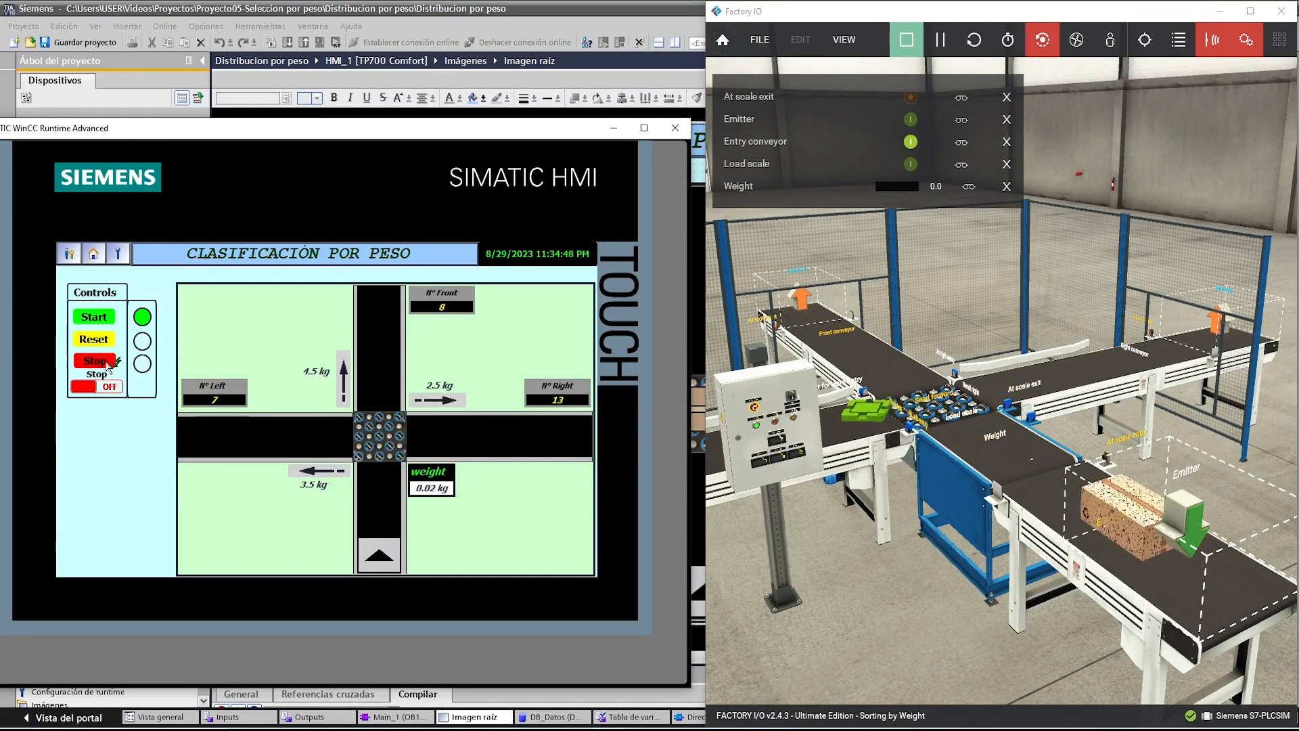
click(102, 362)
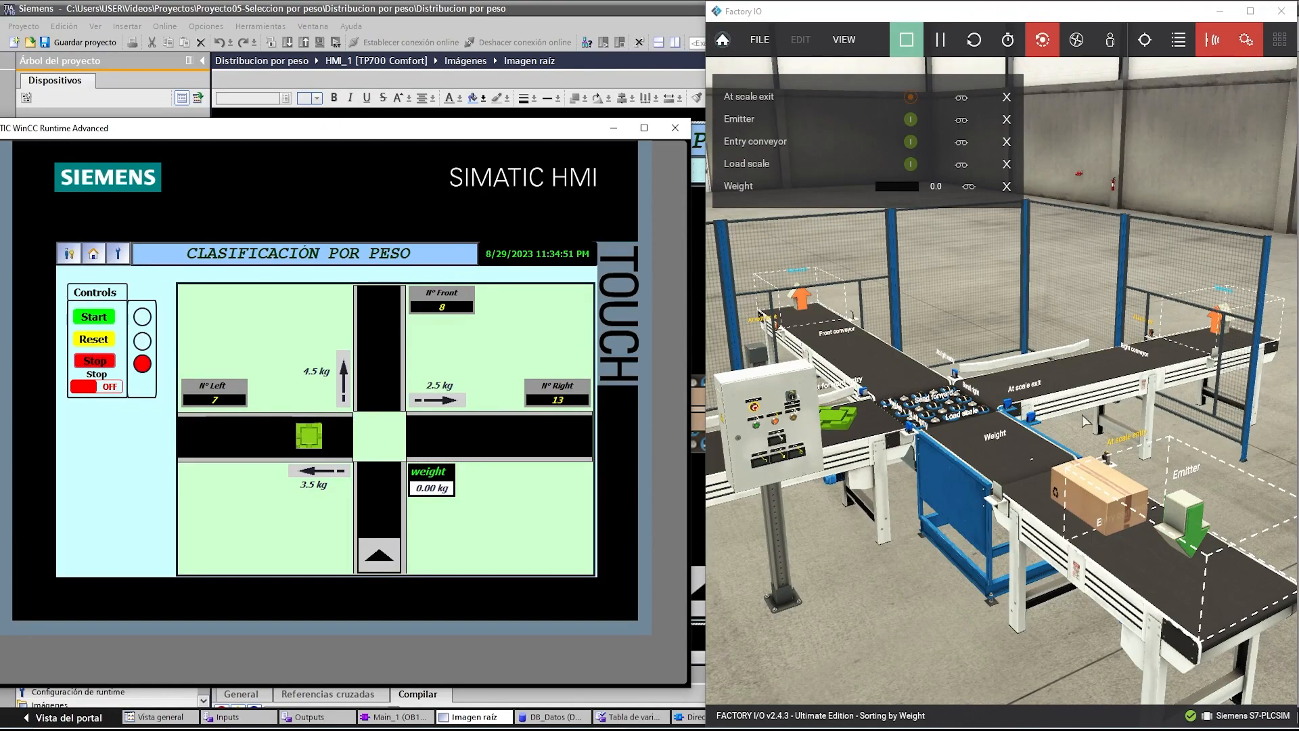
scroll(924, 603, down, 5)
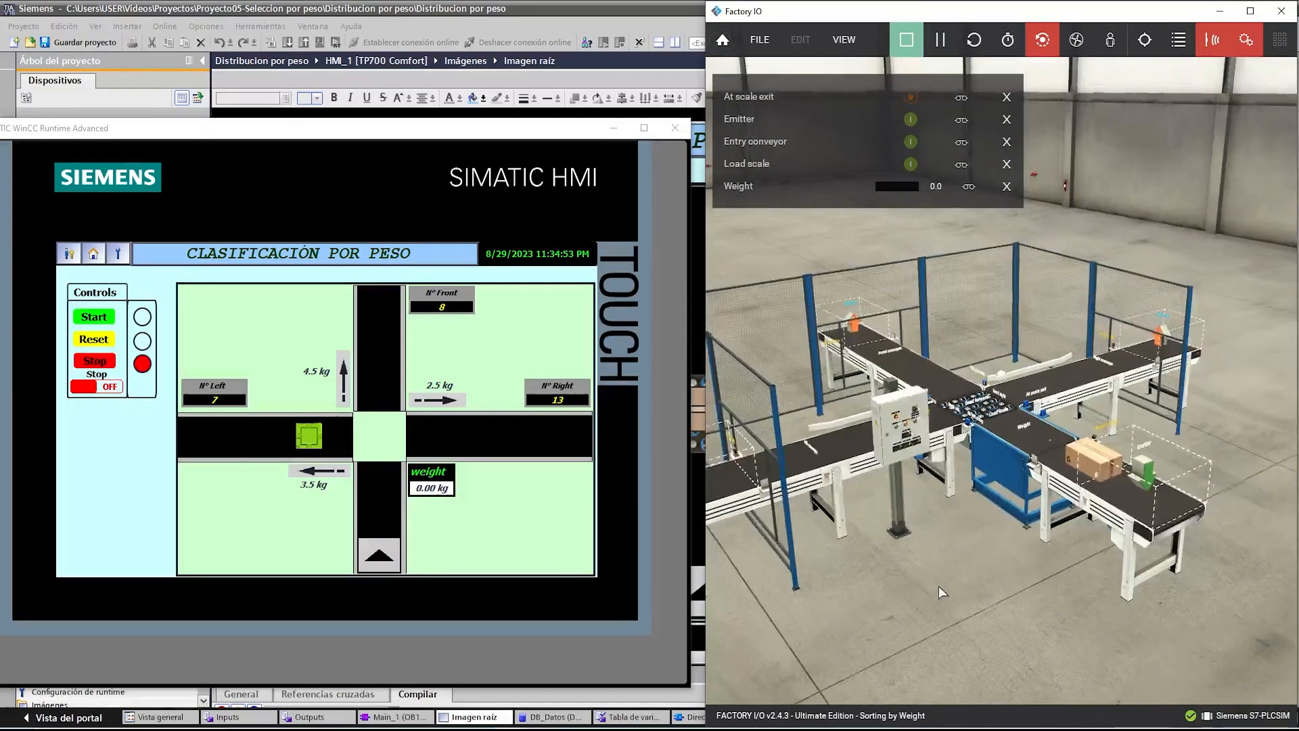
drag(944, 565, 917, 587)
scroll(924, 584, up, 3)
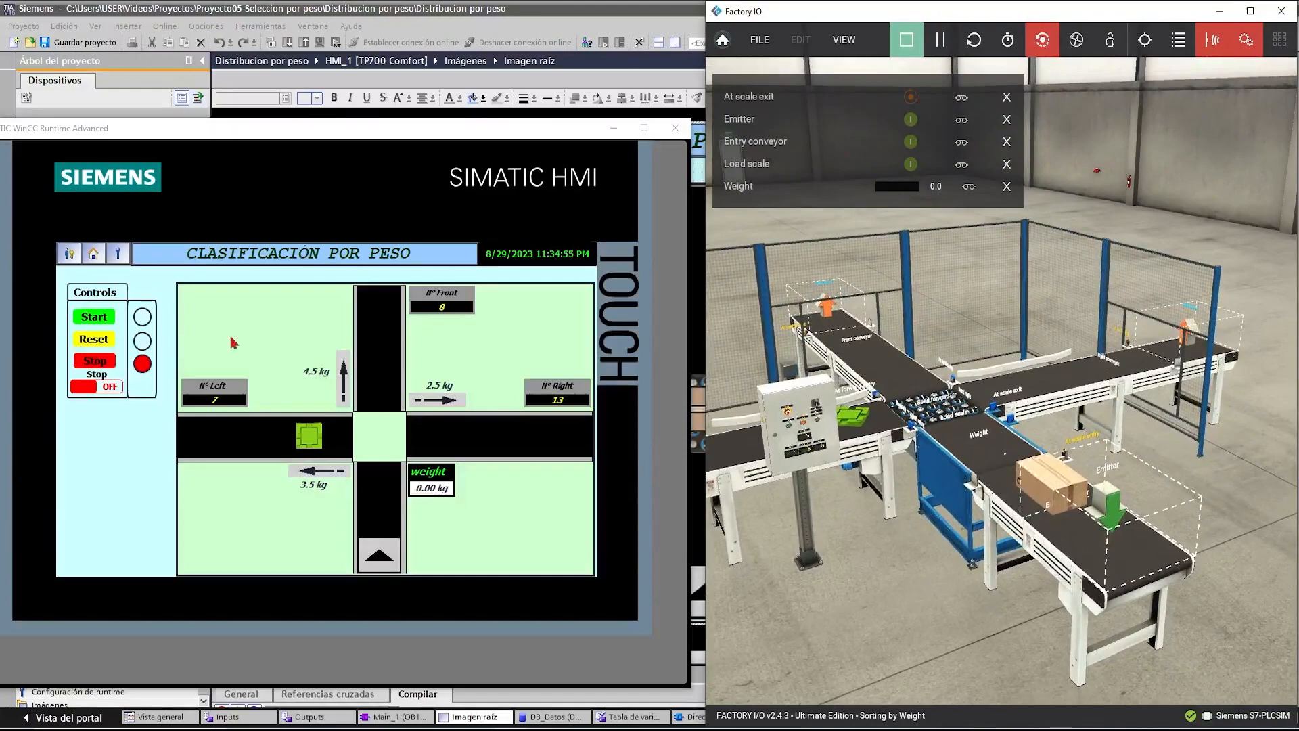
- Restart the sorting line from the HMI runtime and observe the boxes around the scale and crossing
click(96, 321)
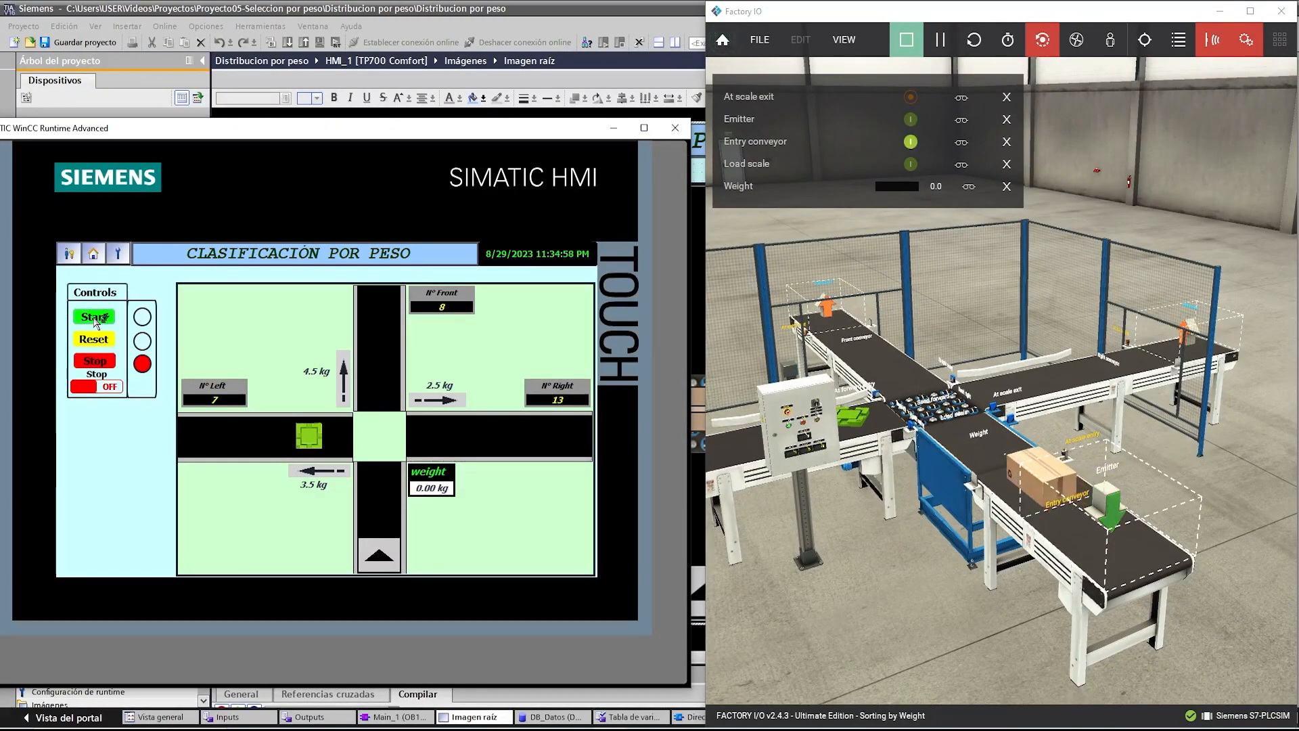
click(830, 558)
scroll(907, 566, up, 5)
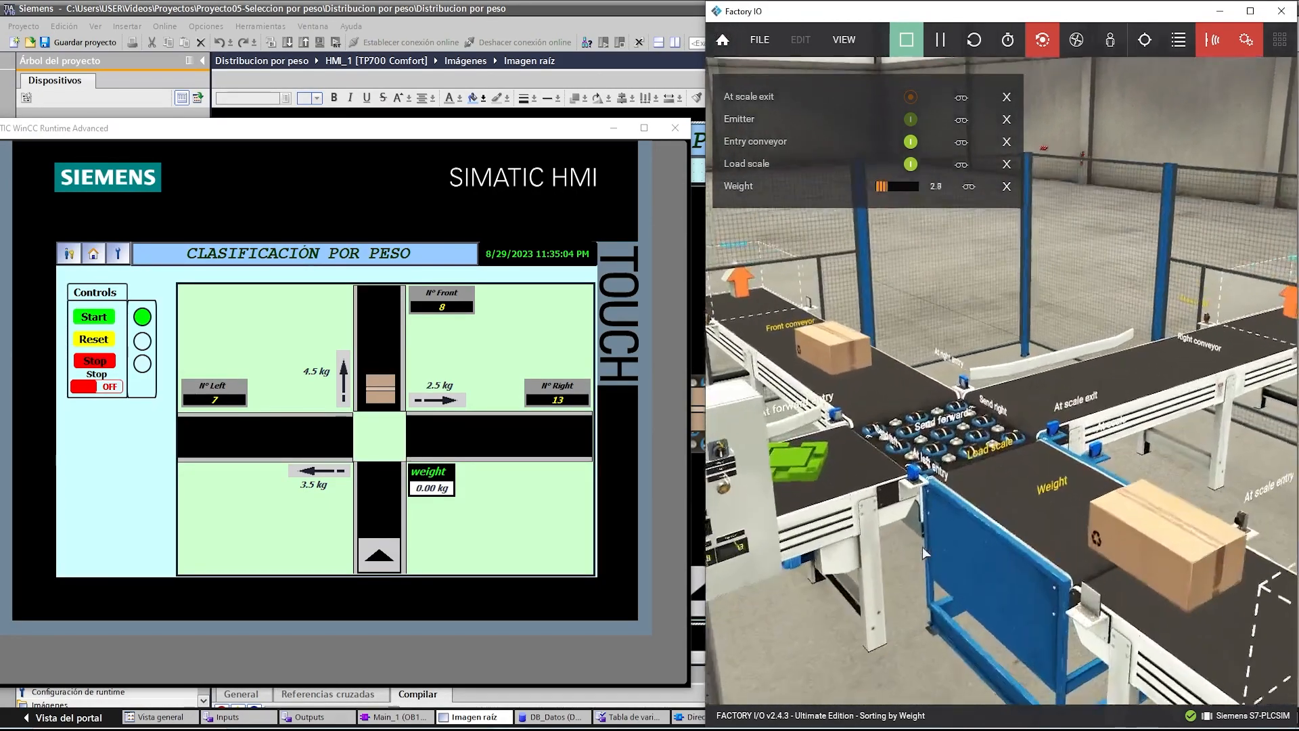
drag(923, 547, 875, 556)
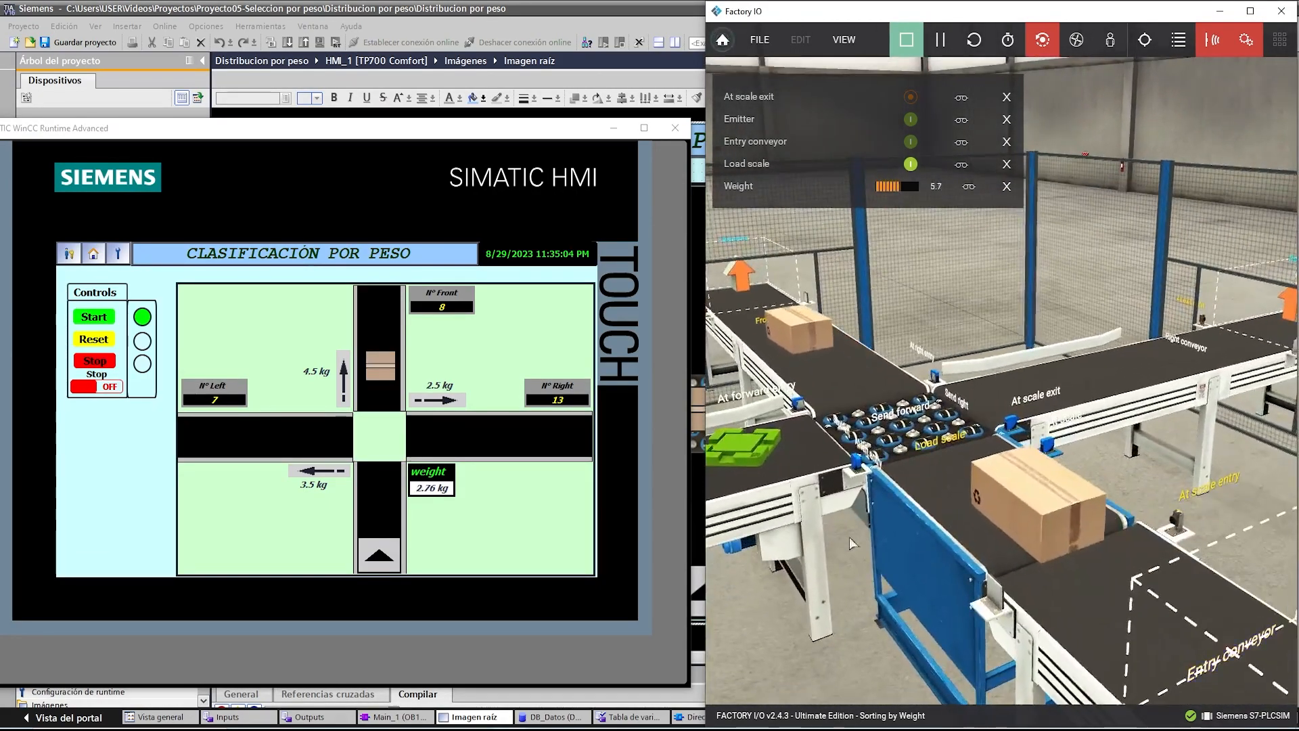
drag(785, 454, 819, 461)
scroll(887, 600, down, 5)
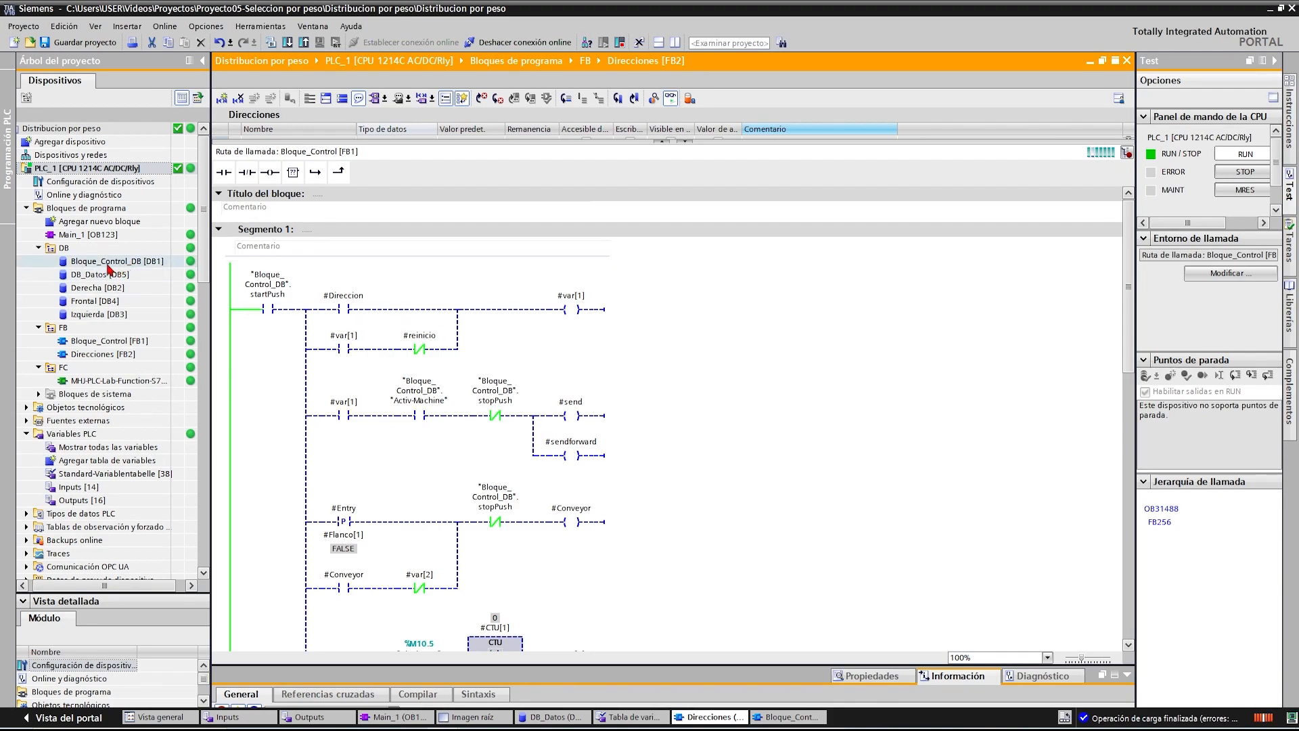
- Switch to the TIA Portal project, open Bloque_Control [FB1] and turn on online monitoring
double_click(102, 340)
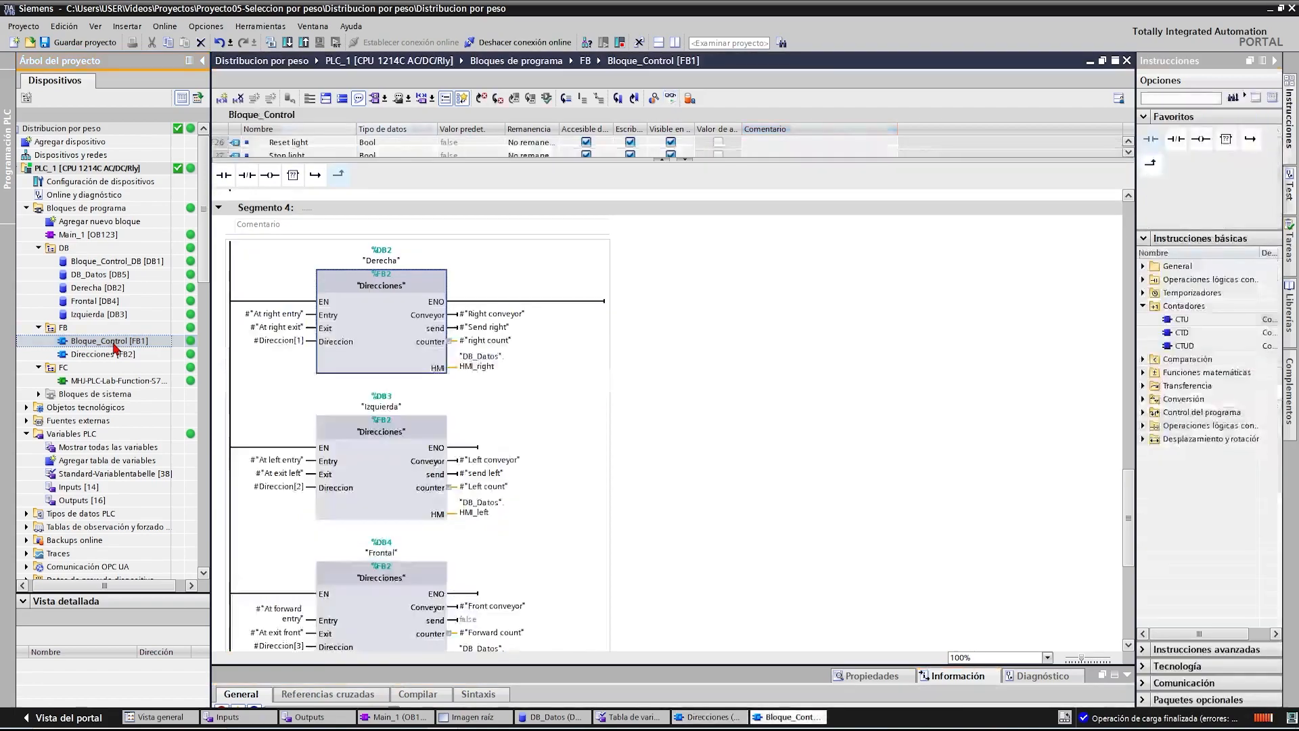
scroll(683, 318, up, 7)
click(671, 99)
scroll(768, 342, up, 6)
scroll(766, 335, up, 5)
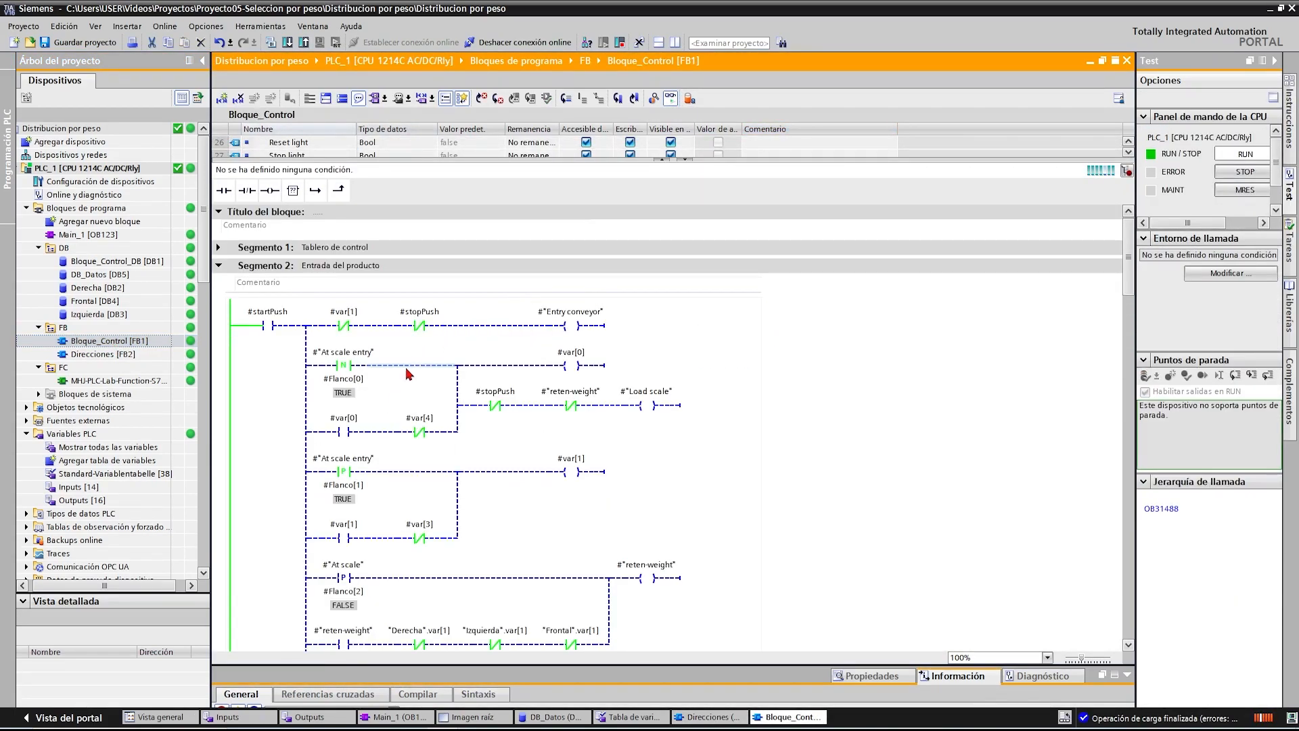
- Go through the segments of Bloque_Control down to the direction calls and open the Direcciones block called by Derecha
scroll(588, 509, down, 12)
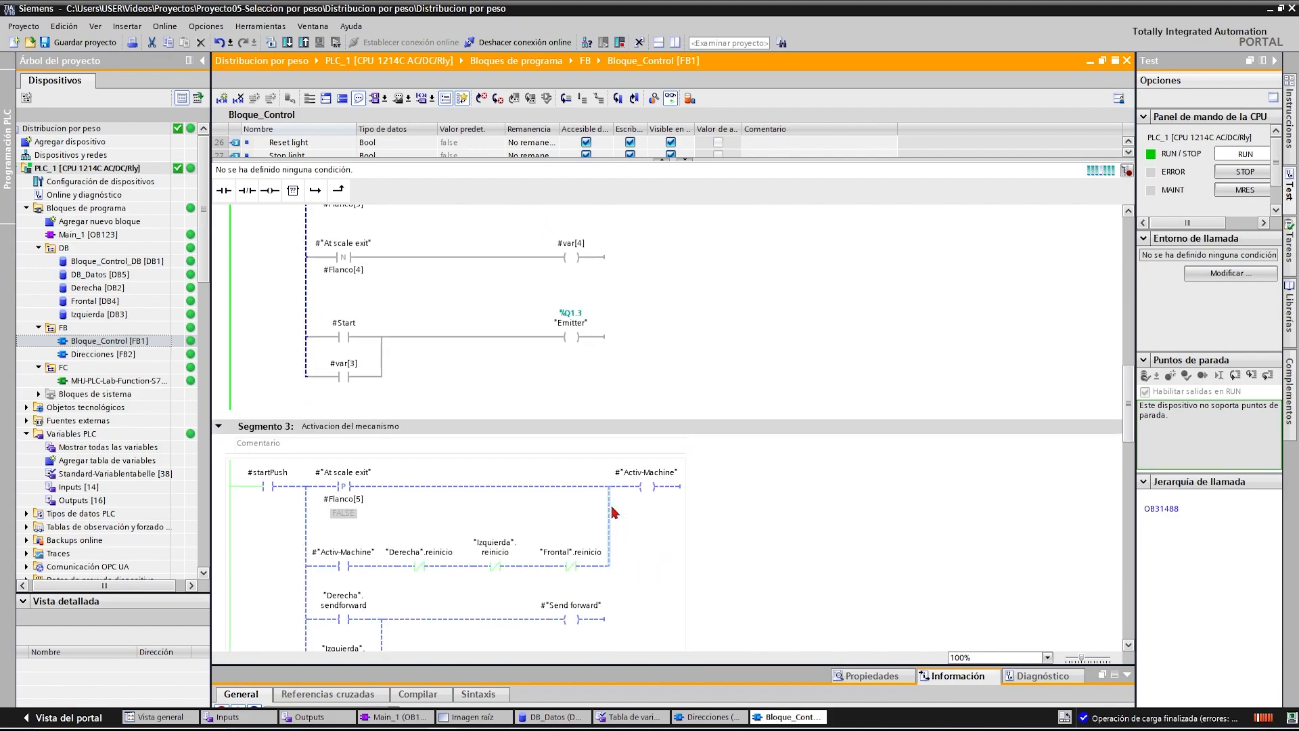
scroll(612, 508, down, 8)
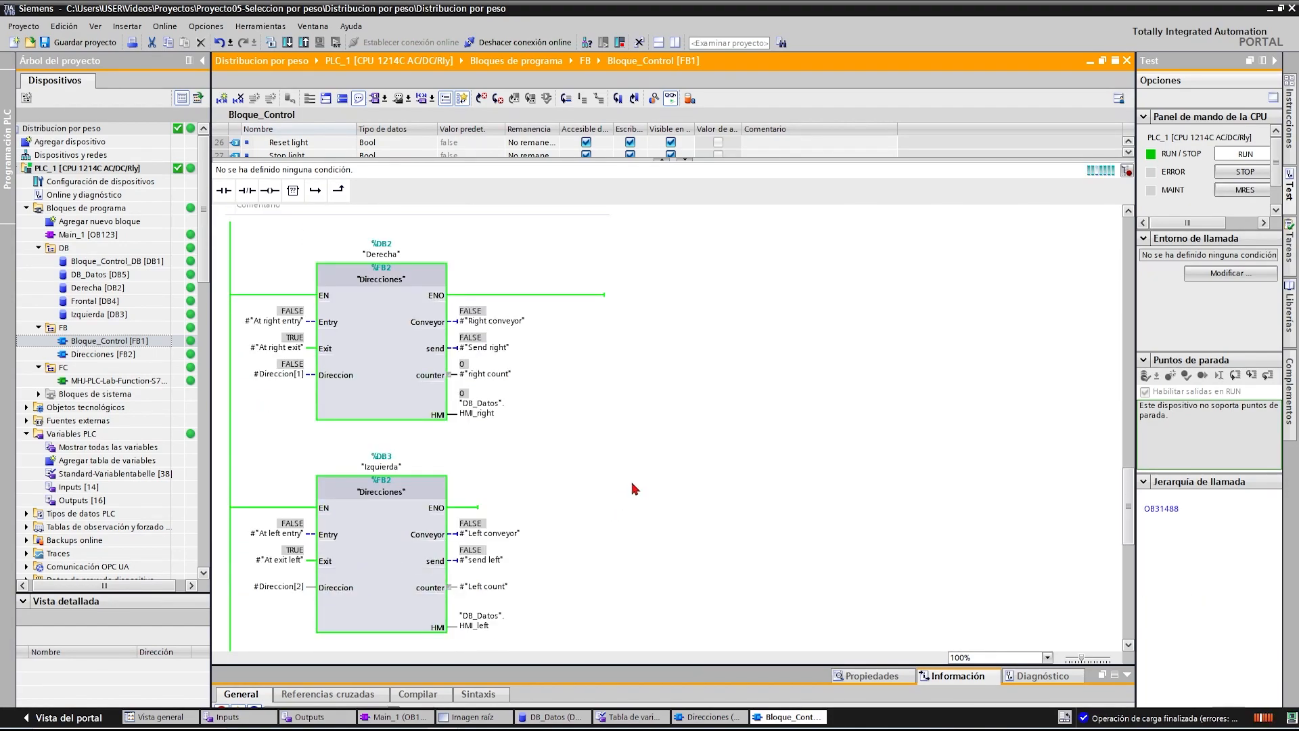
scroll(384, 376, down, 3)
scroll(406, 386, up, 3)
double_click(377, 281)
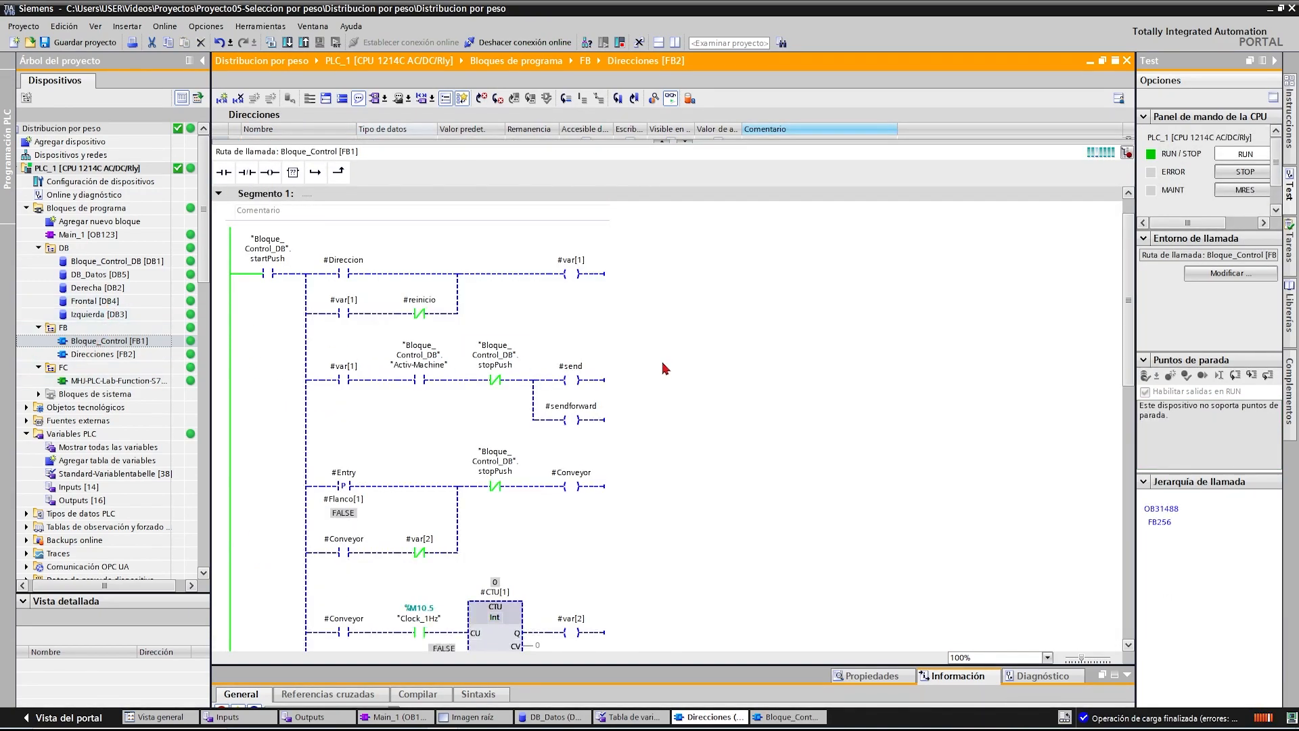
- Examine the conveyor rung in Direcciones [FB2], including its stopPush contact, #Conveyor coil and self-holding contact
scroll(660, 365, down, 3)
scroll(655, 363, down, 4)
scroll(661, 362, up, 6)
scroll(663, 361, down, 2)
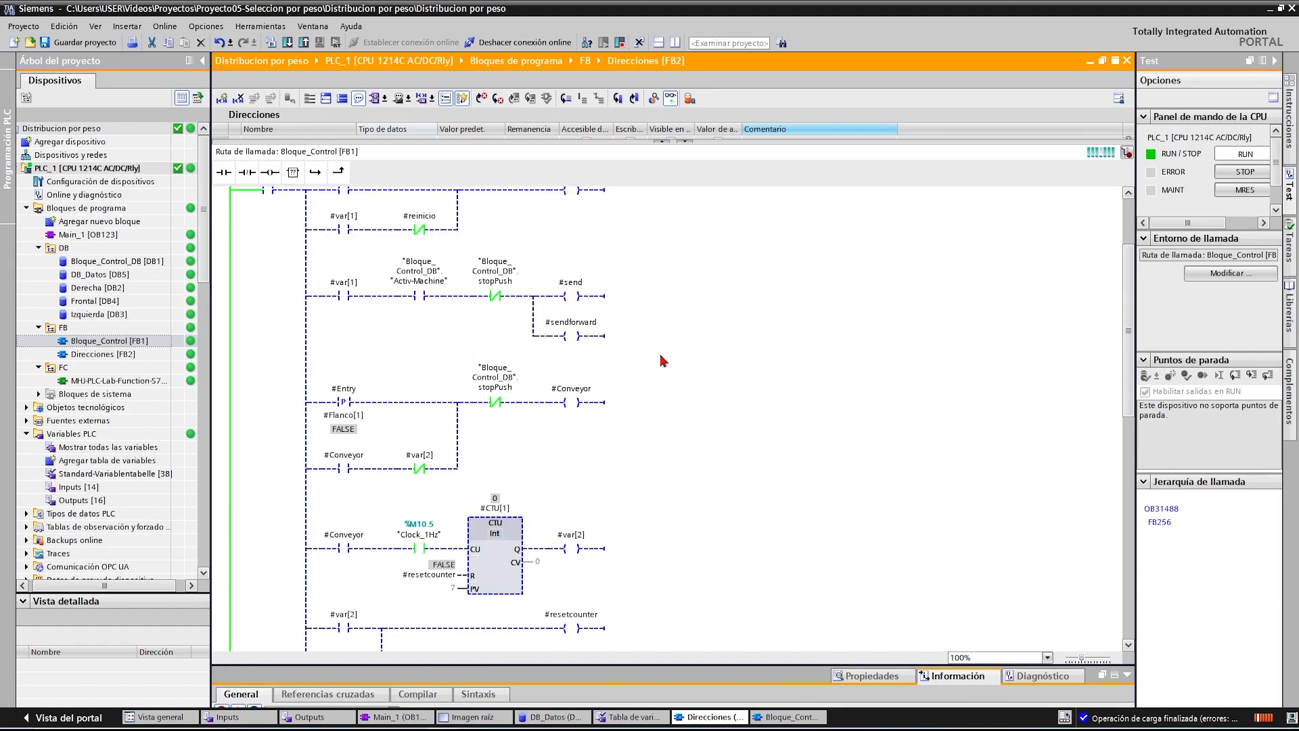
scroll(663, 361, up, 1)
scroll(661, 360, down, 1)
click(498, 405)
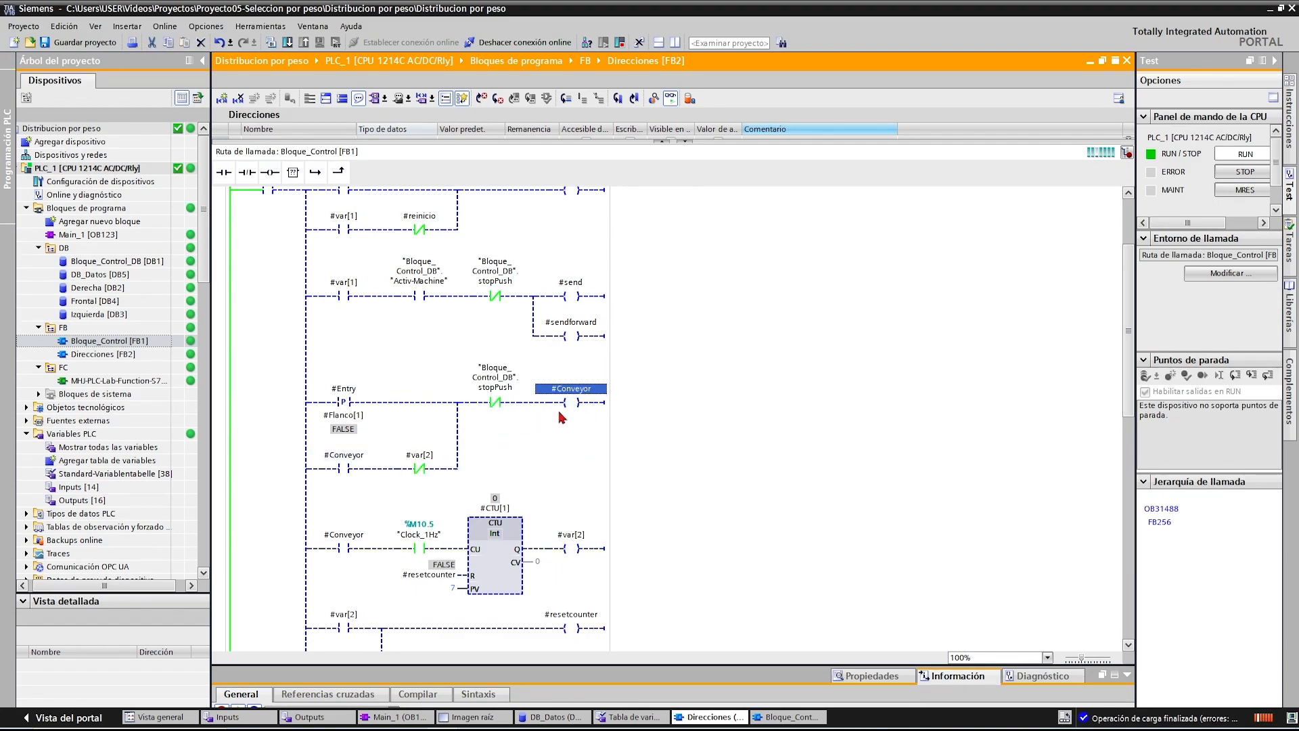
scroll(563, 429, down, 3)
click(574, 305)
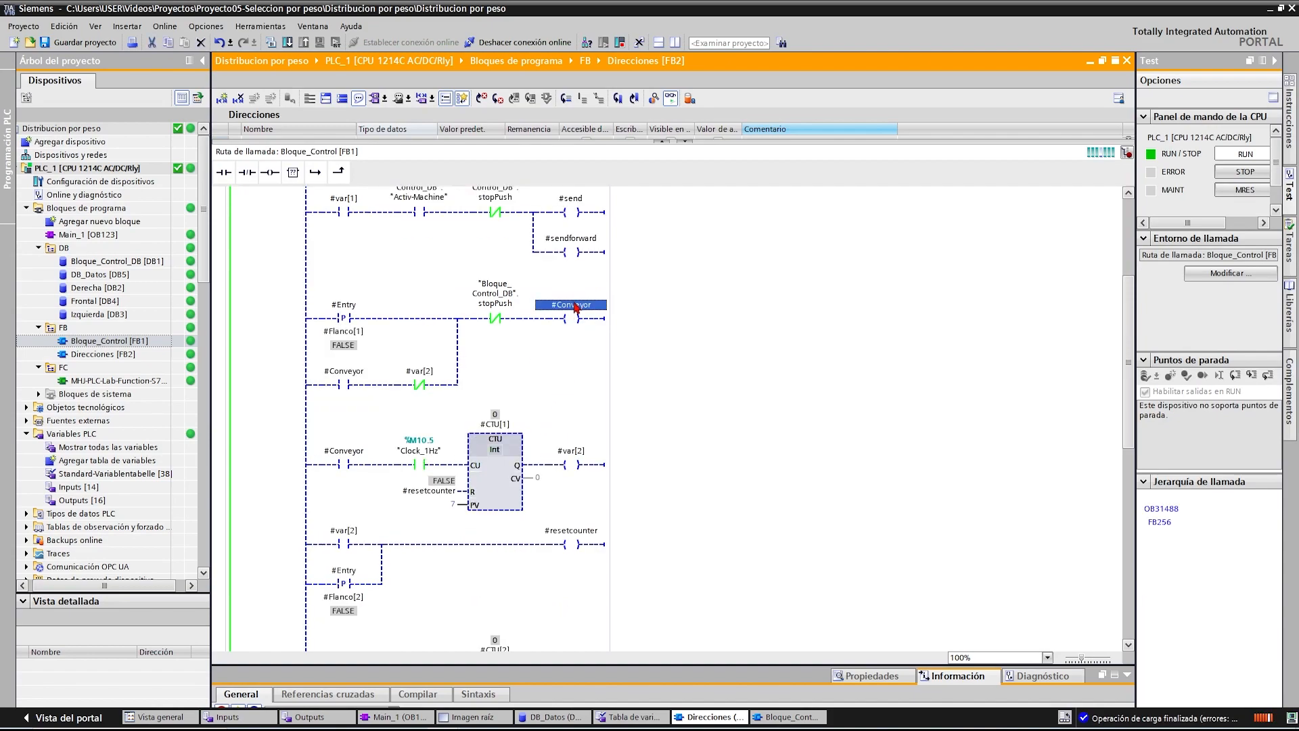
click(358, 376)
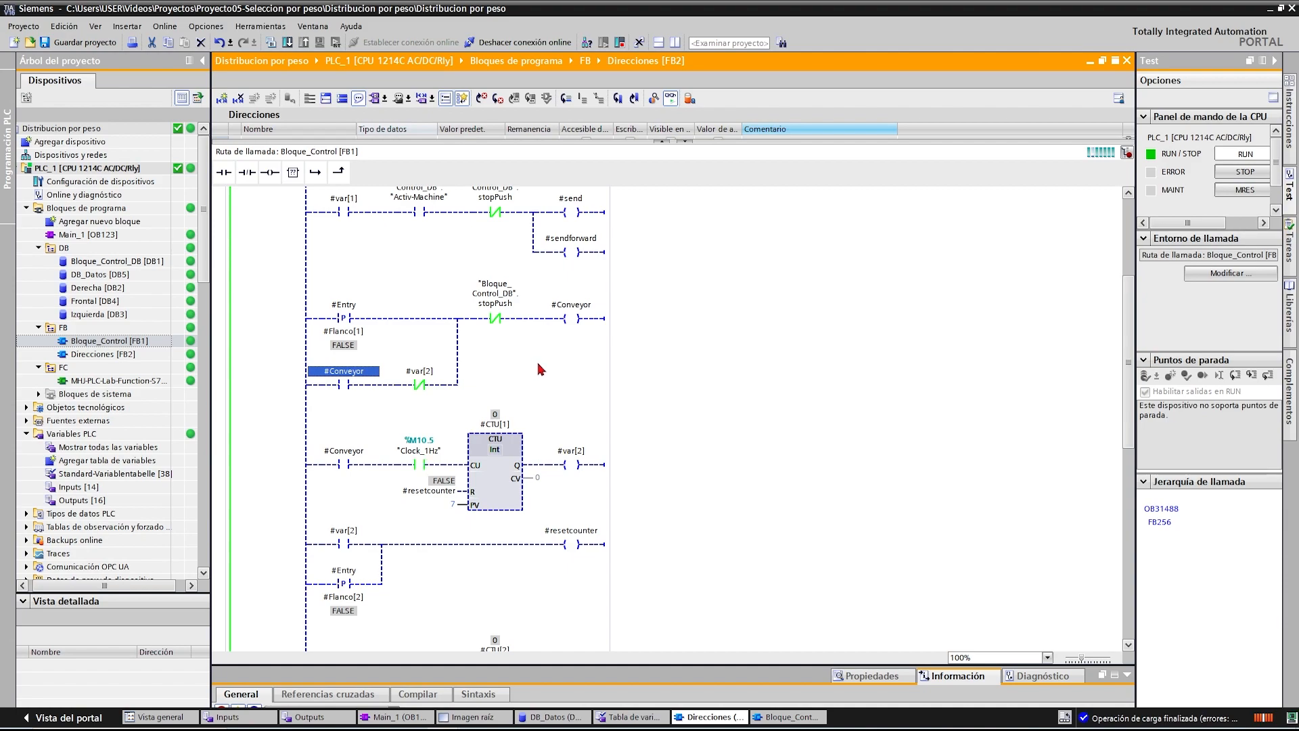
- Replace the #Conveyor coil, its self-holding contact and the CTU[1] rung's #Conveyor contact with #var[5]
click(576, 311)
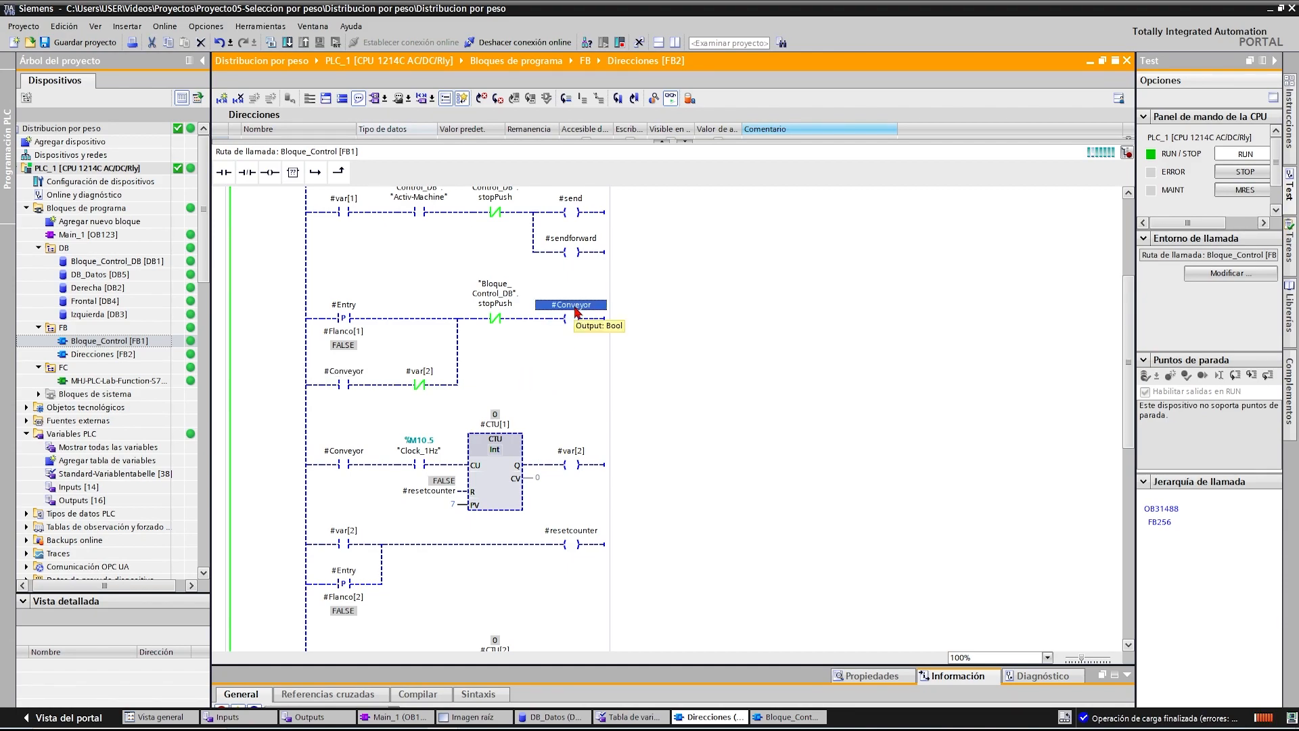
text(#var[)
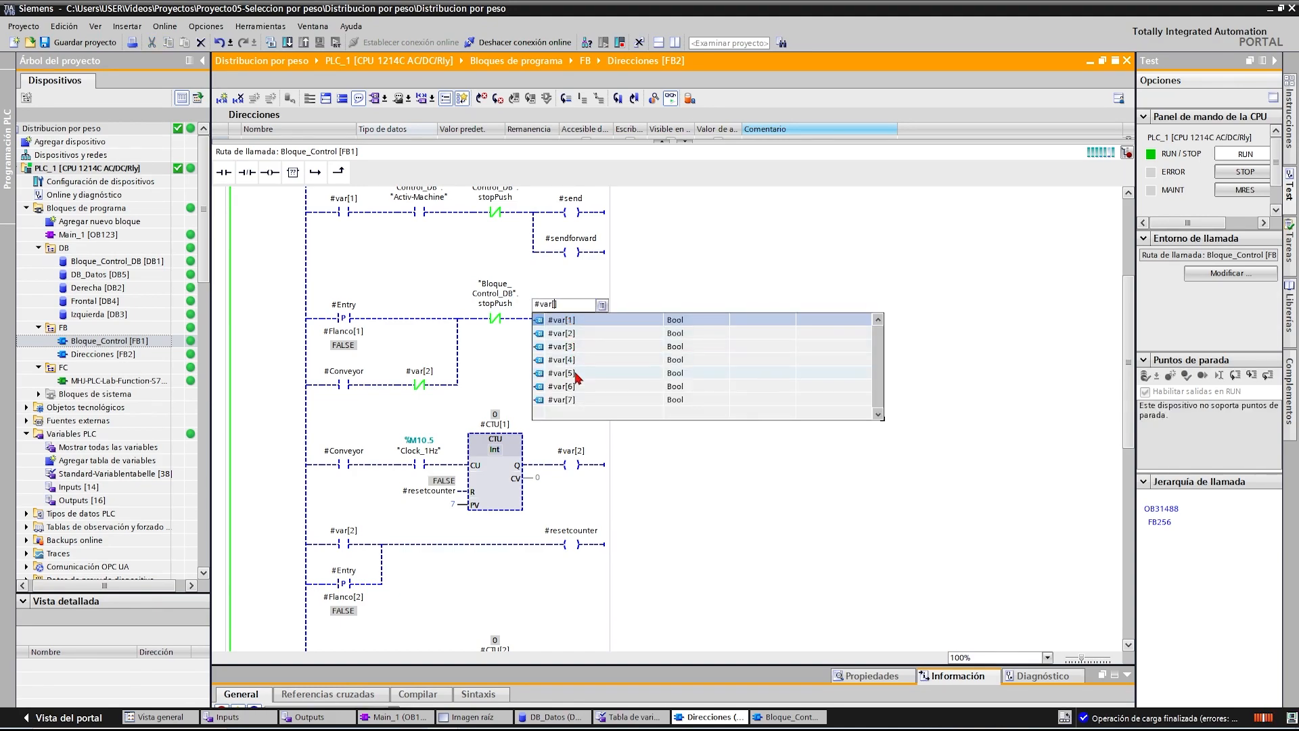
click(574, 377)
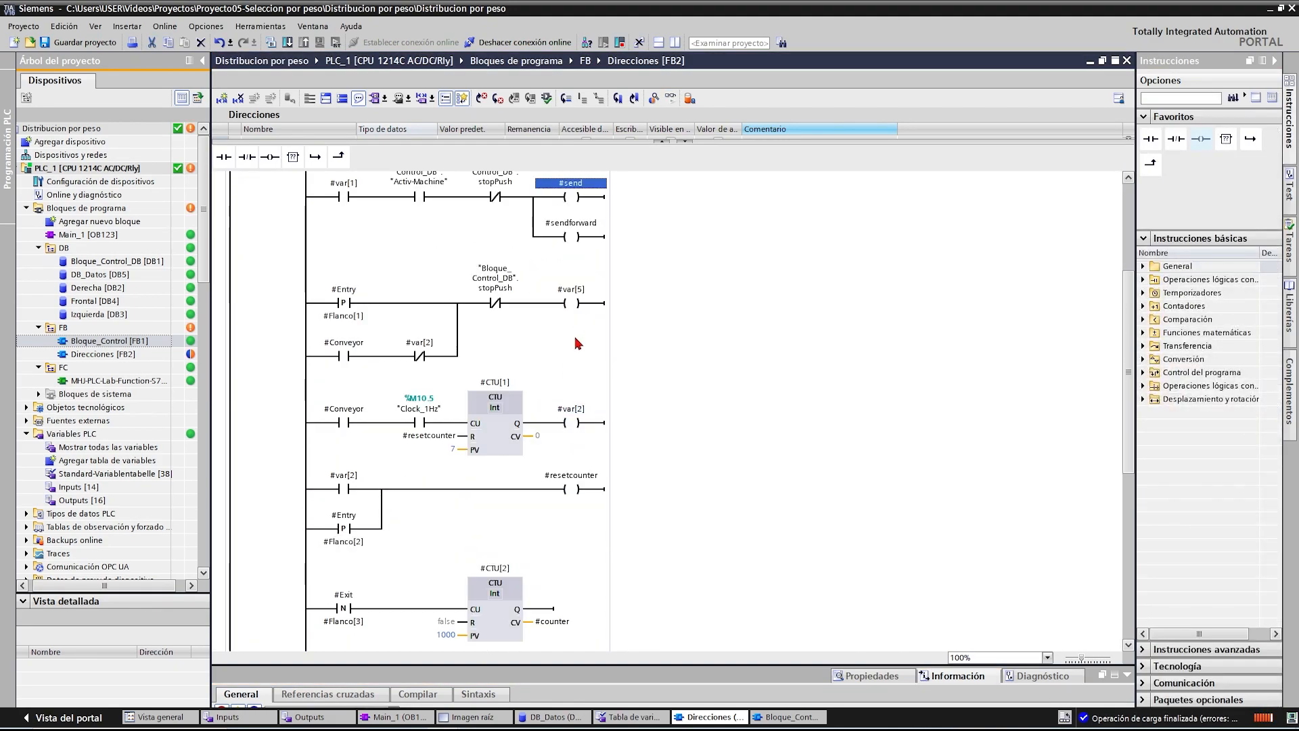
click(576, 291)
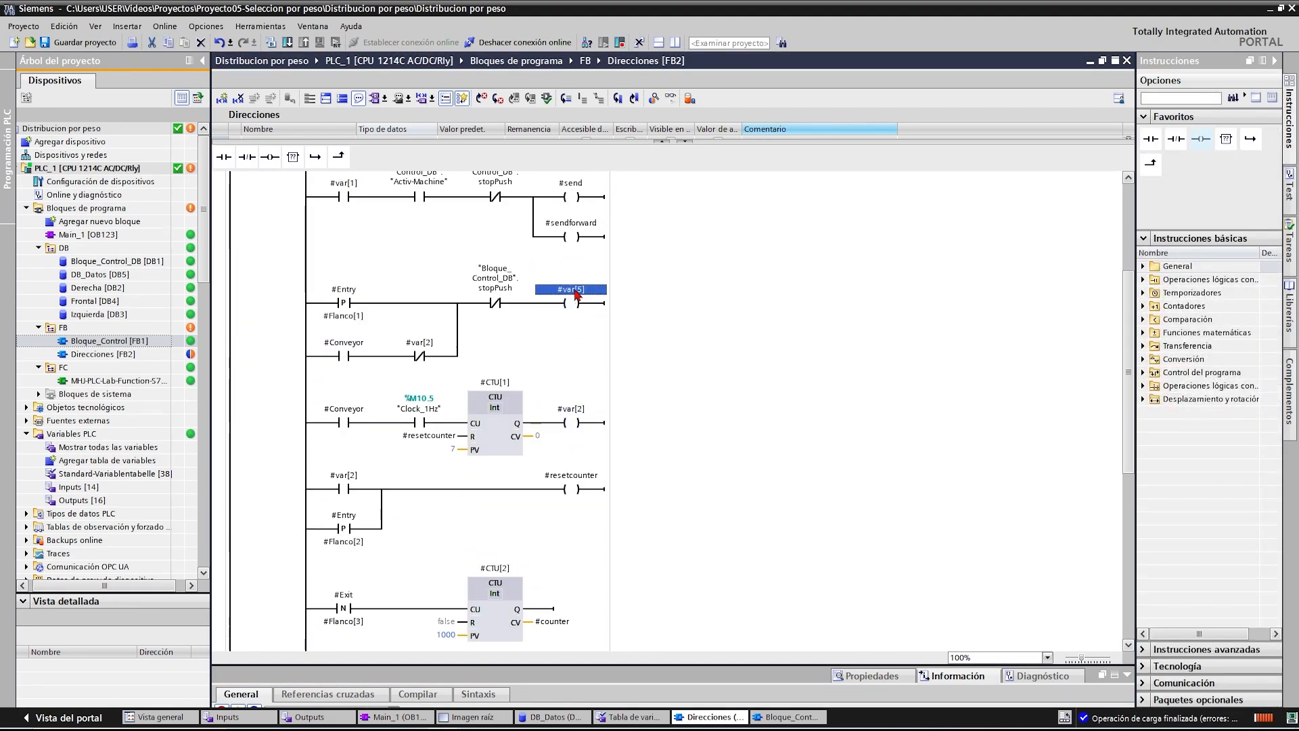
click(338, 343)
click(351, 417)
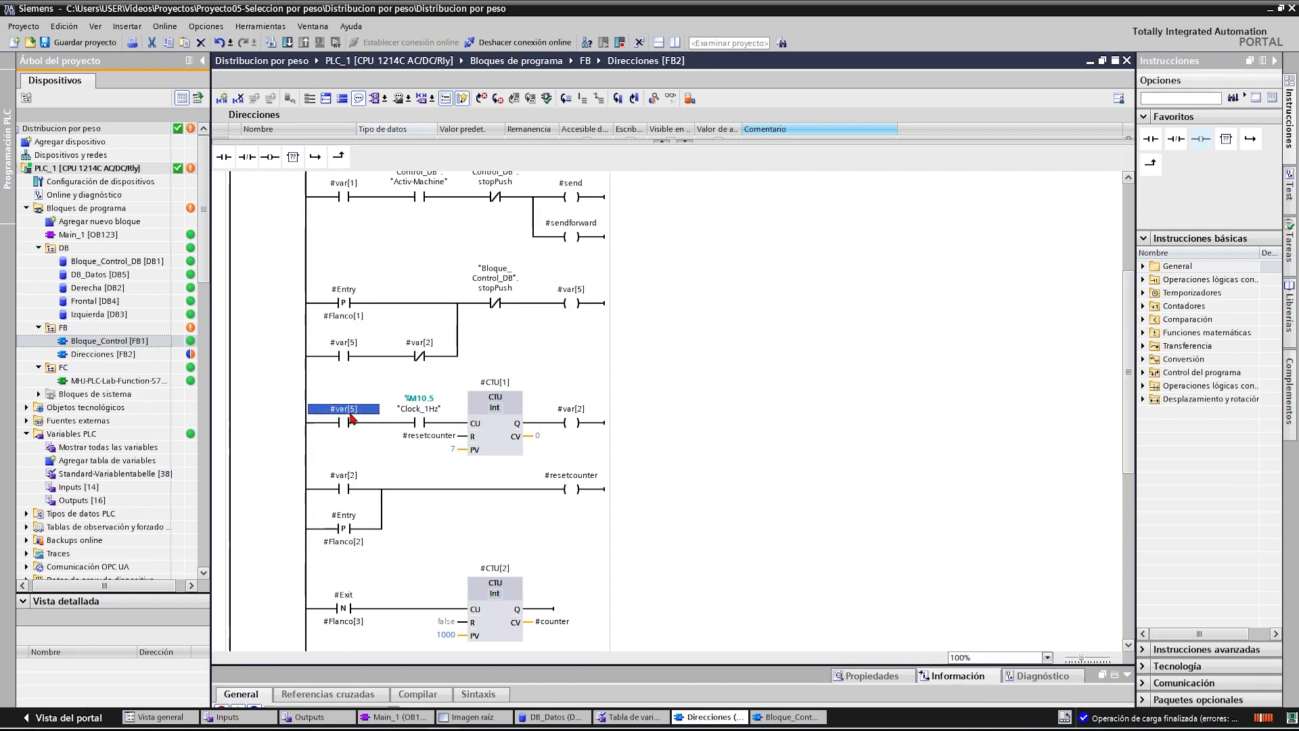
- Add a branch with a #Conveyor coil after the CTU[1] rung's #var[5] contact and copy the negated Bloque_Control_DB.stopPush contact before the coil
click(374, 461)
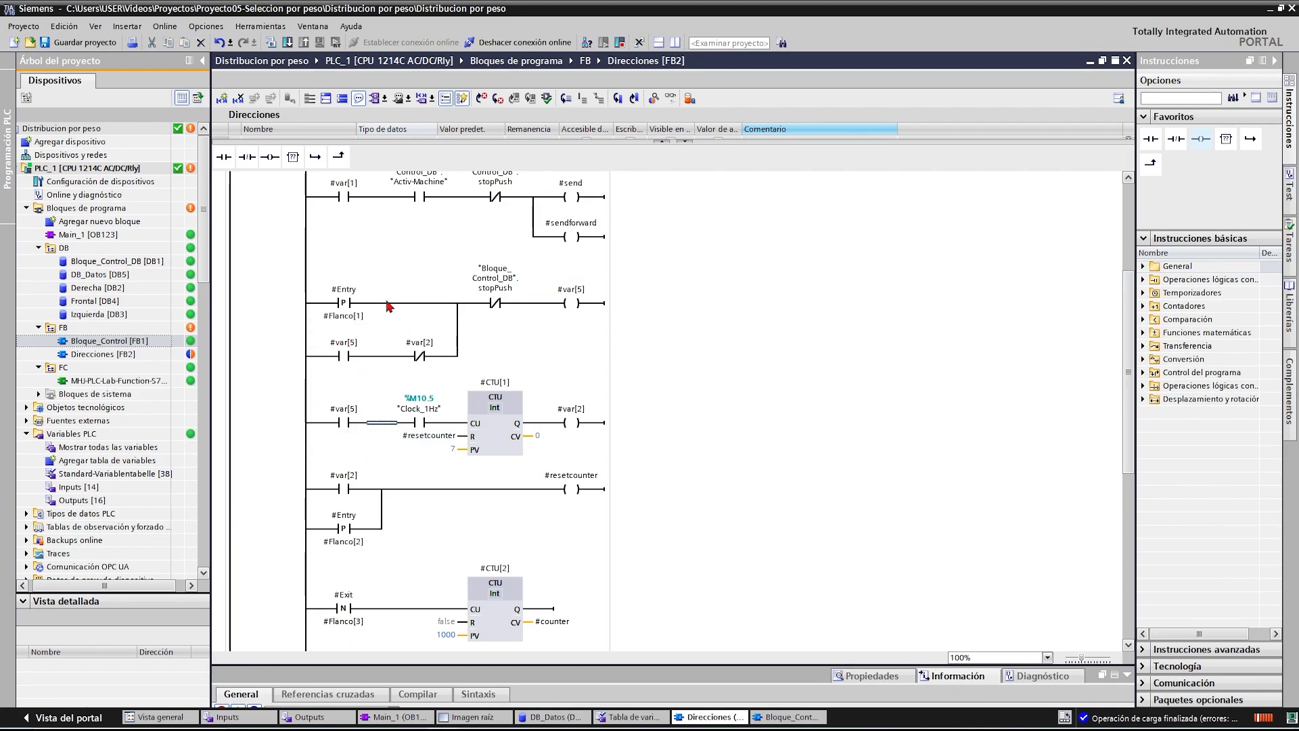
click(338, 157)
click(269, 156)
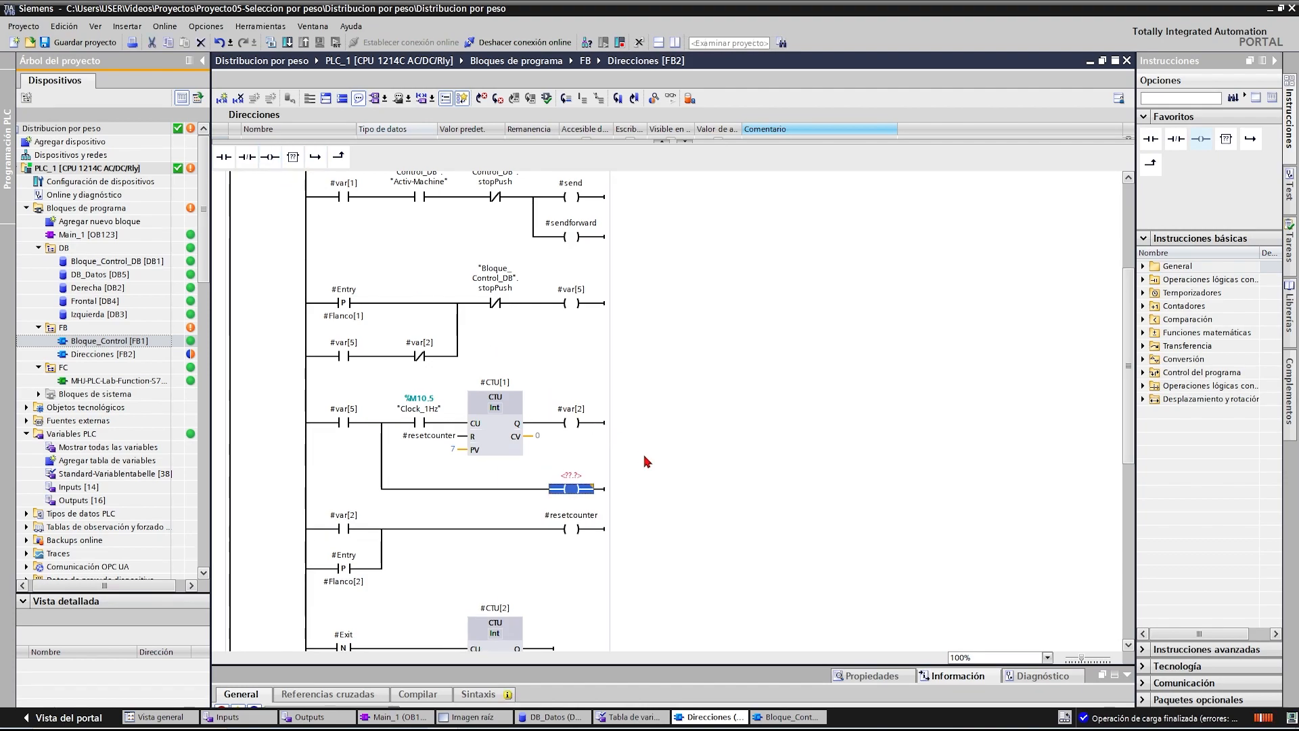
click(574, 482)
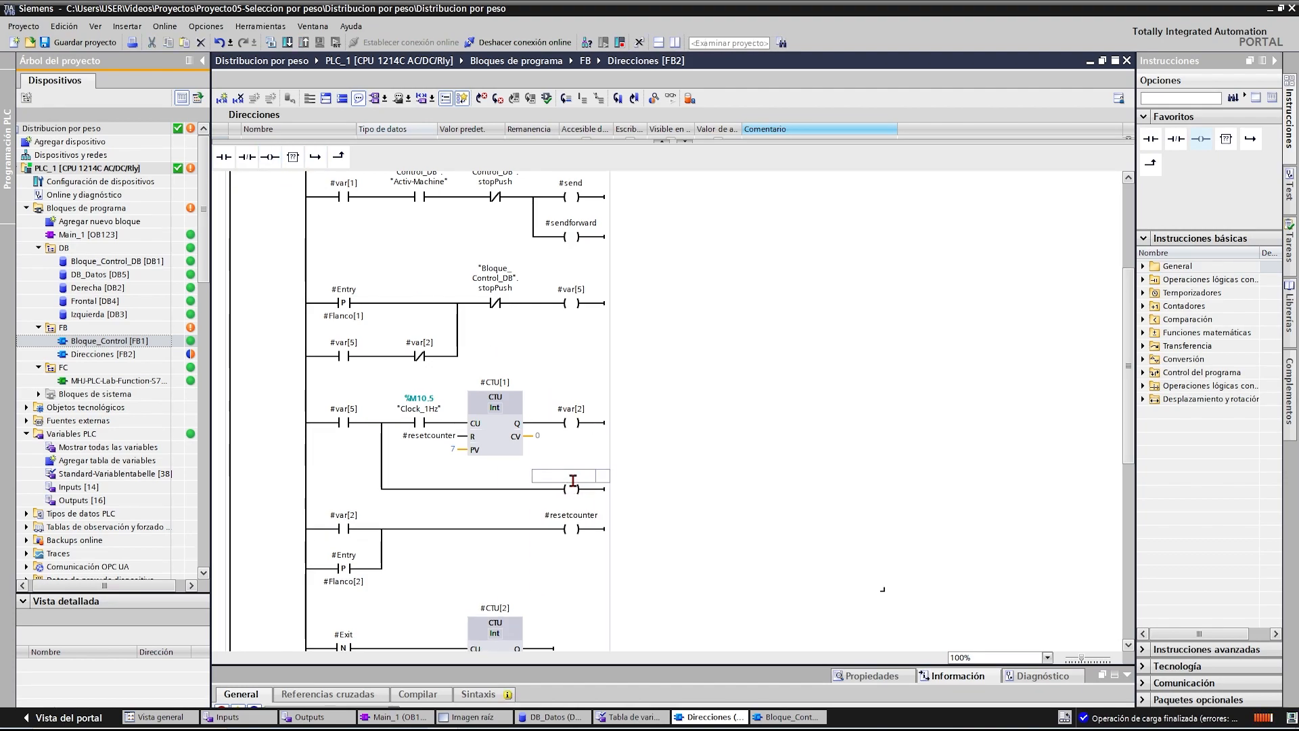
text(conve)
click(579, 490)
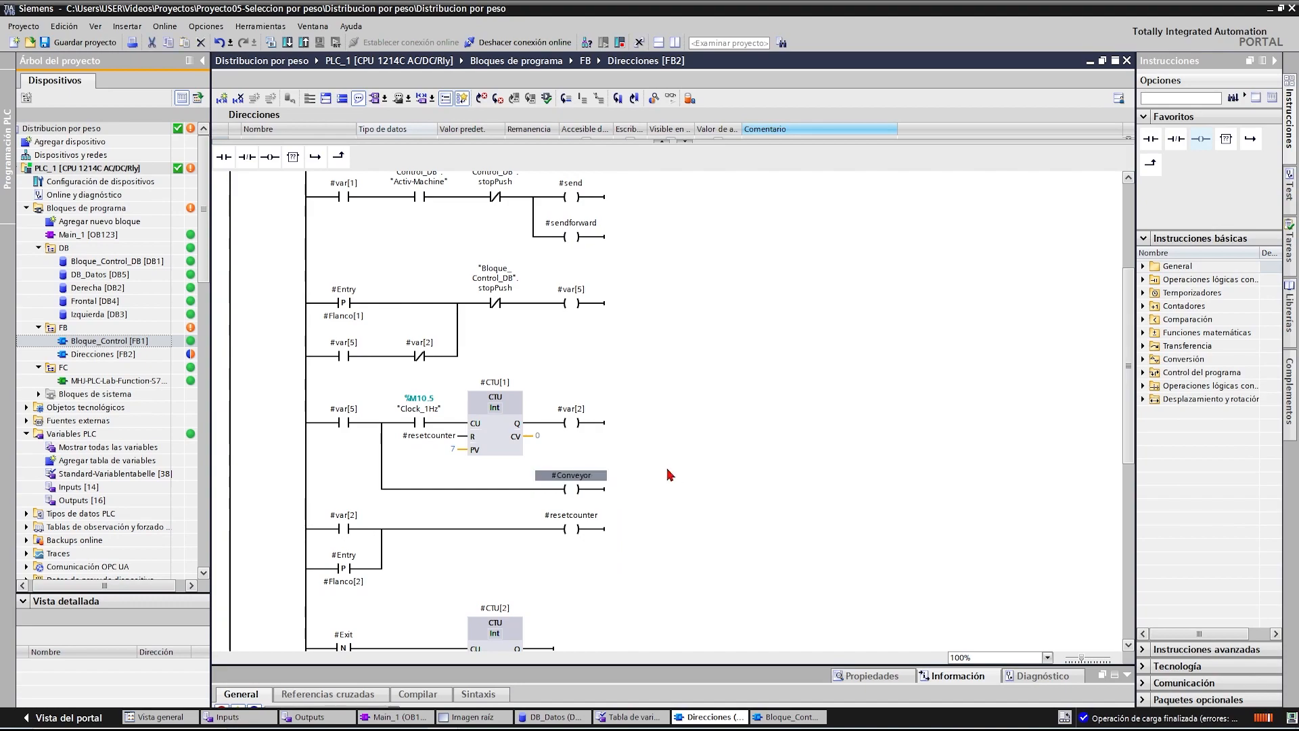
click(494, 305)
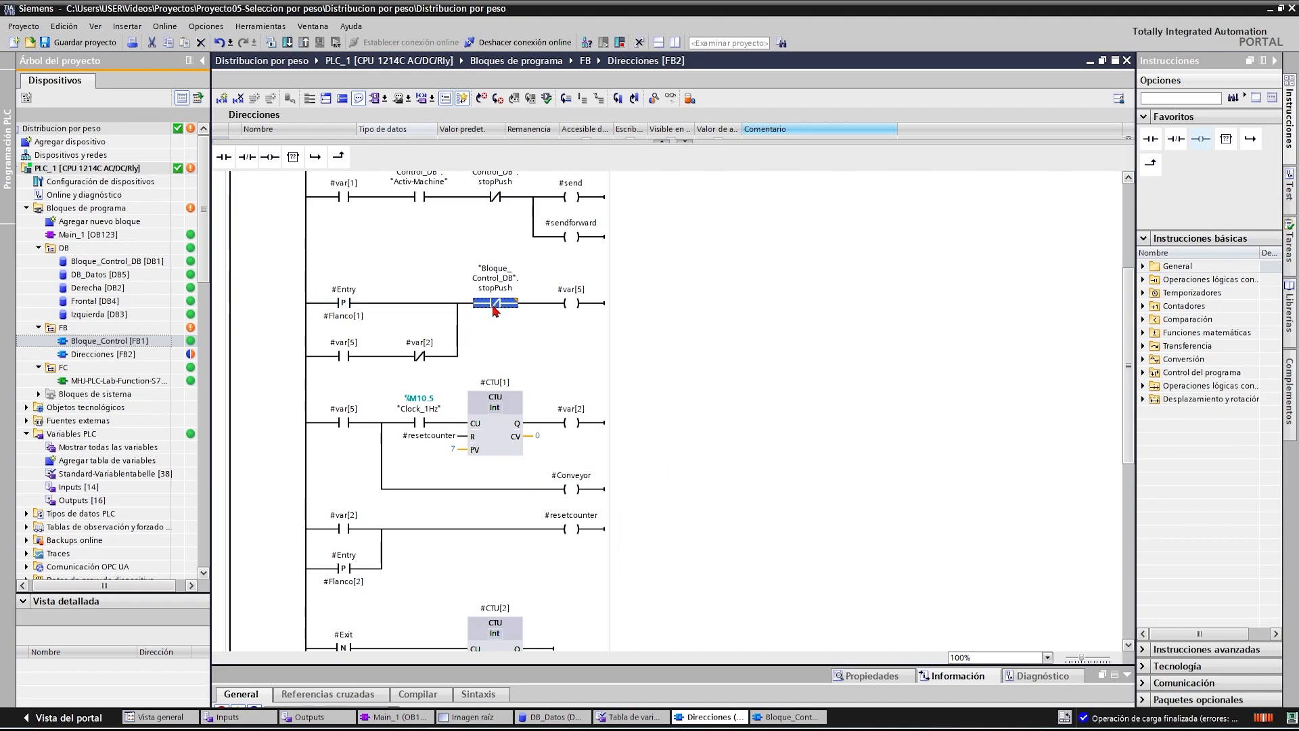
drag(454, 495, 464, 492)
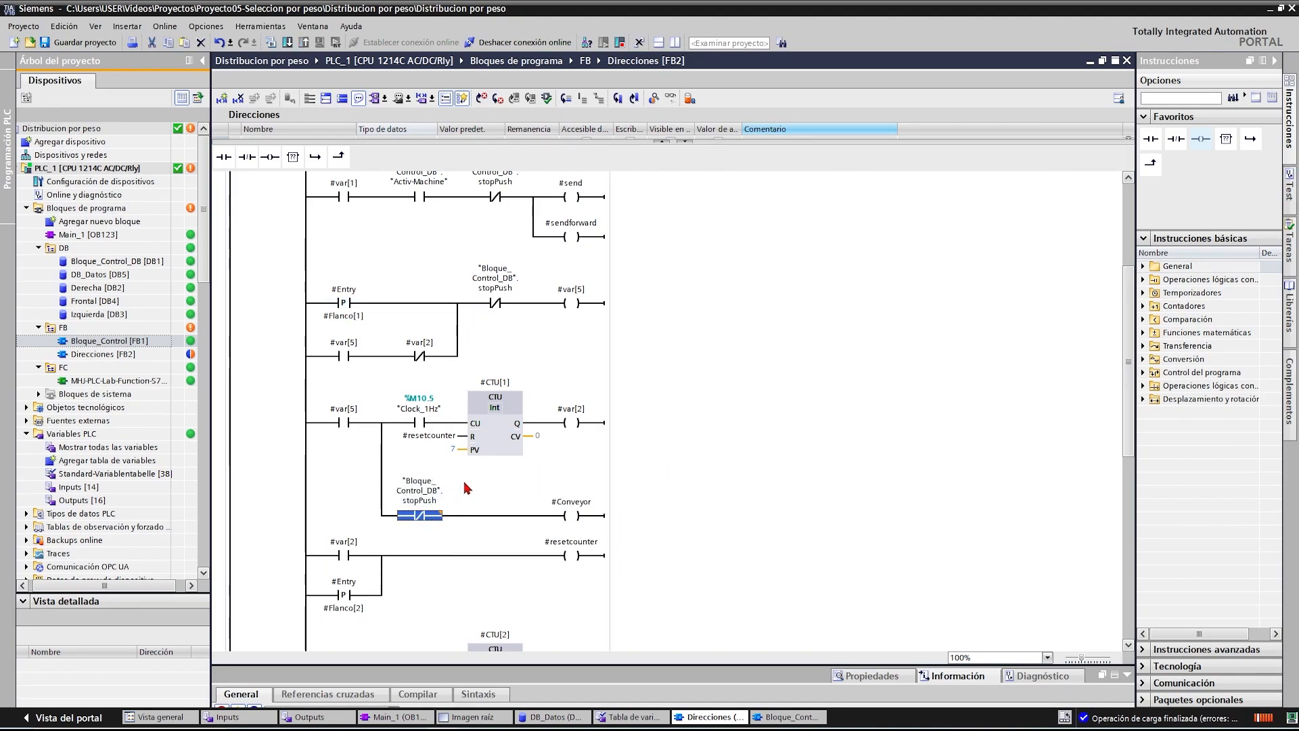
- Delete the negated Bloque_Control_DB.stopPush contact from the #var[5] coil's rung and check the resulting #var[5] and #Conveyor logic
key(Delete)
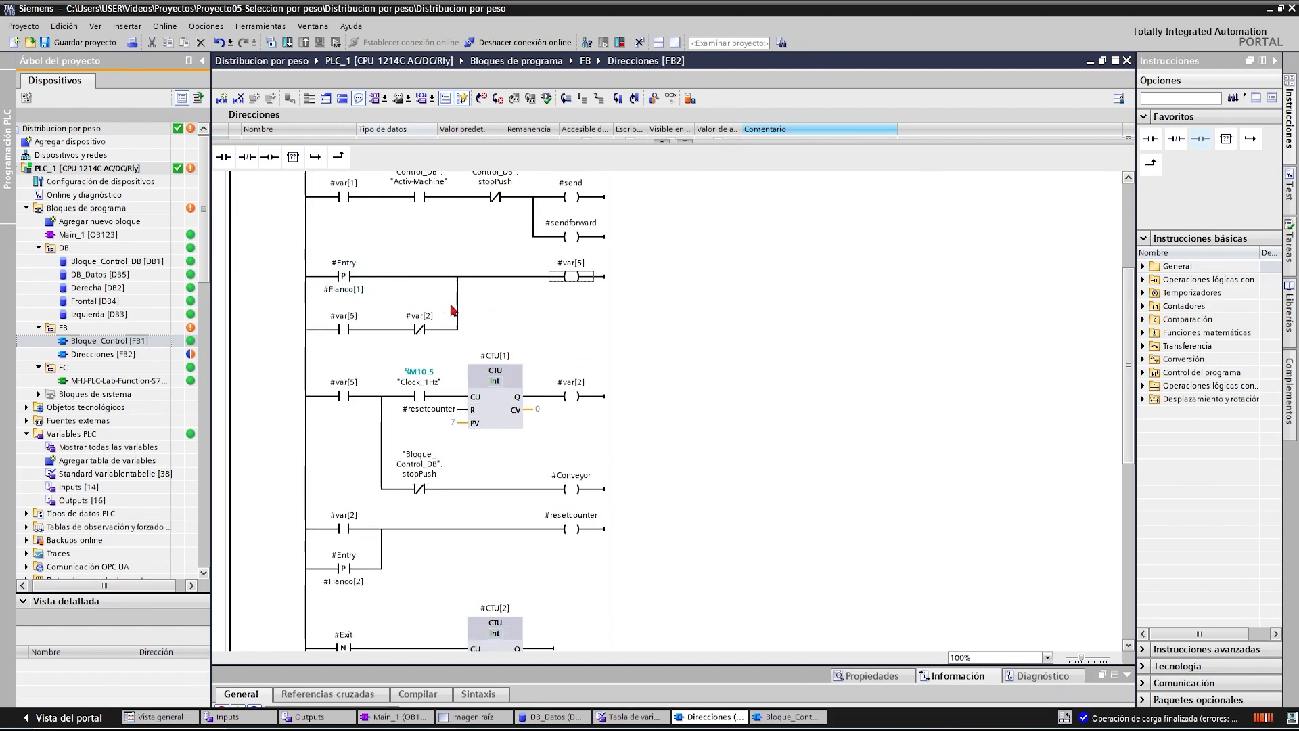
click(567, 265)
click(333, 328)
click(344, 384)
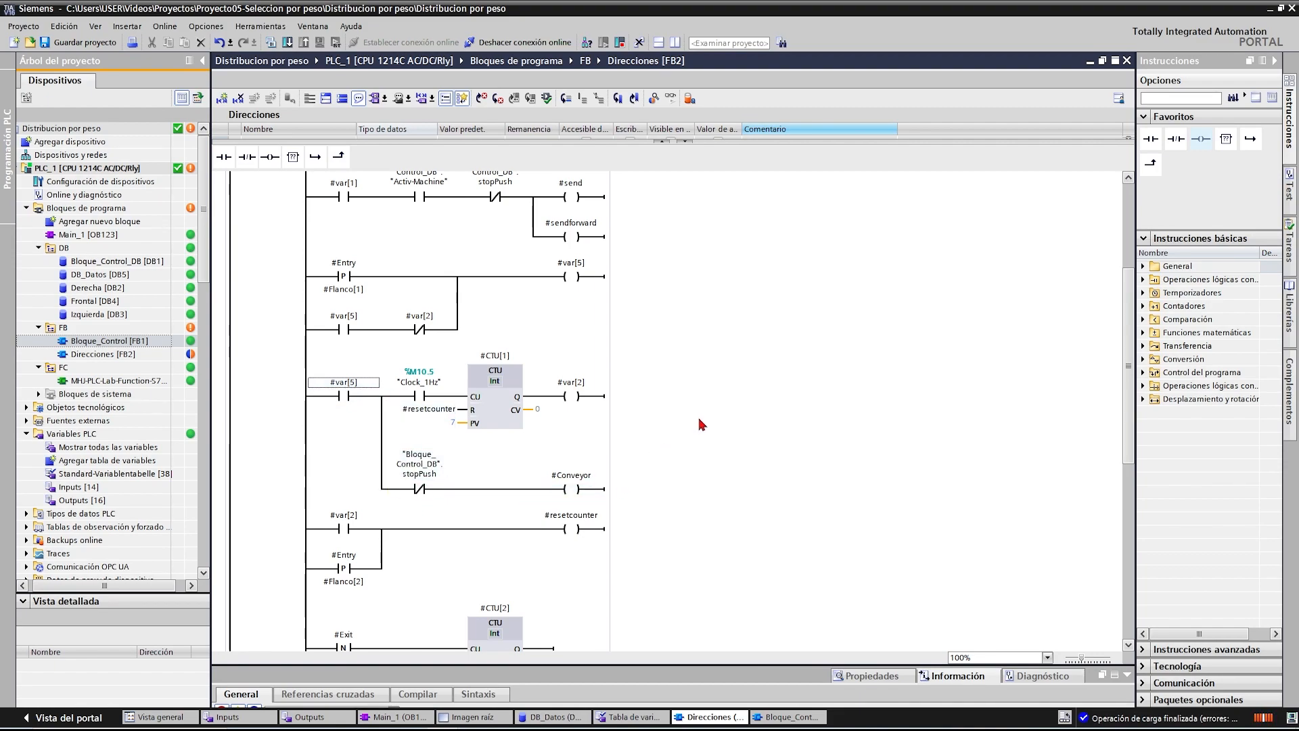
scroll(700, 424, up, 3)
scroll(700, 424, down, 6)
- Load the modified PLC_1 program into the simulated PLC, accepting the stop of all modules, and finish the load
click(79, 171)
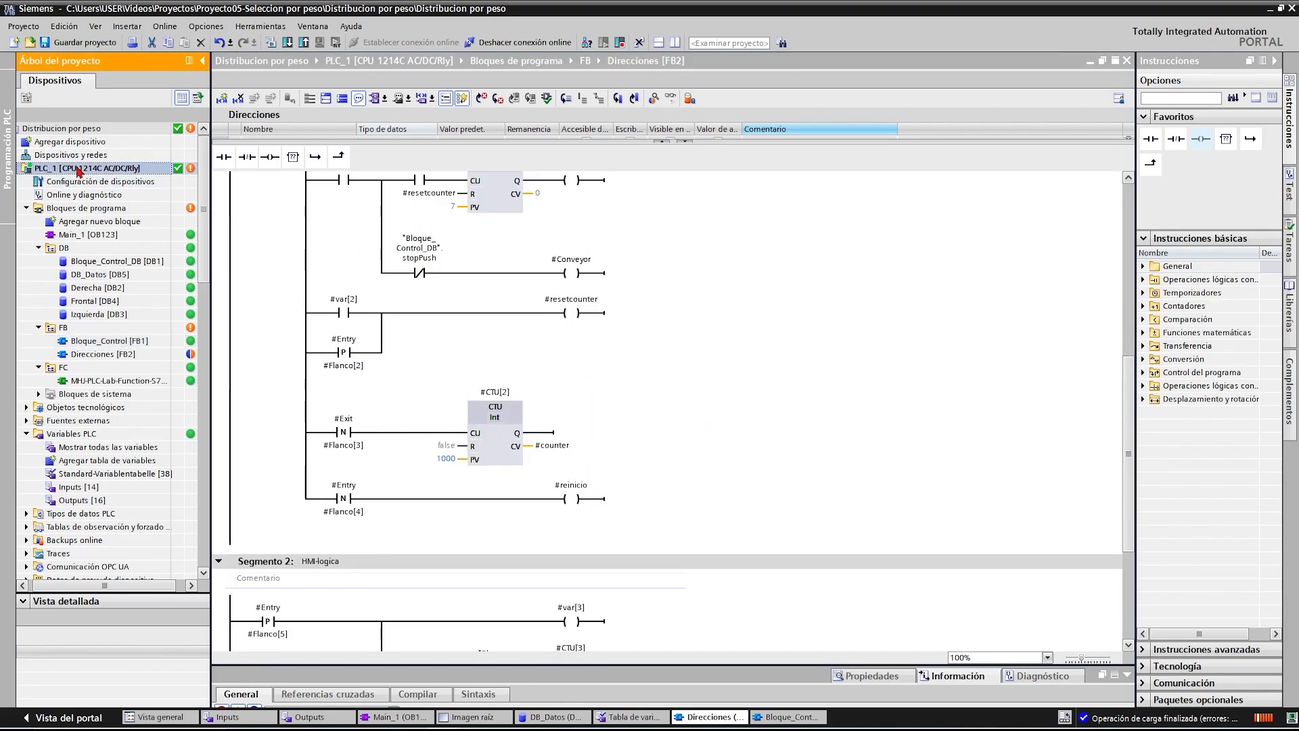
right_click(79, 172)
mouse_move(289, 306)
click(348, 314)
click(852, 322)
click(839, 346)
click(828, 507)
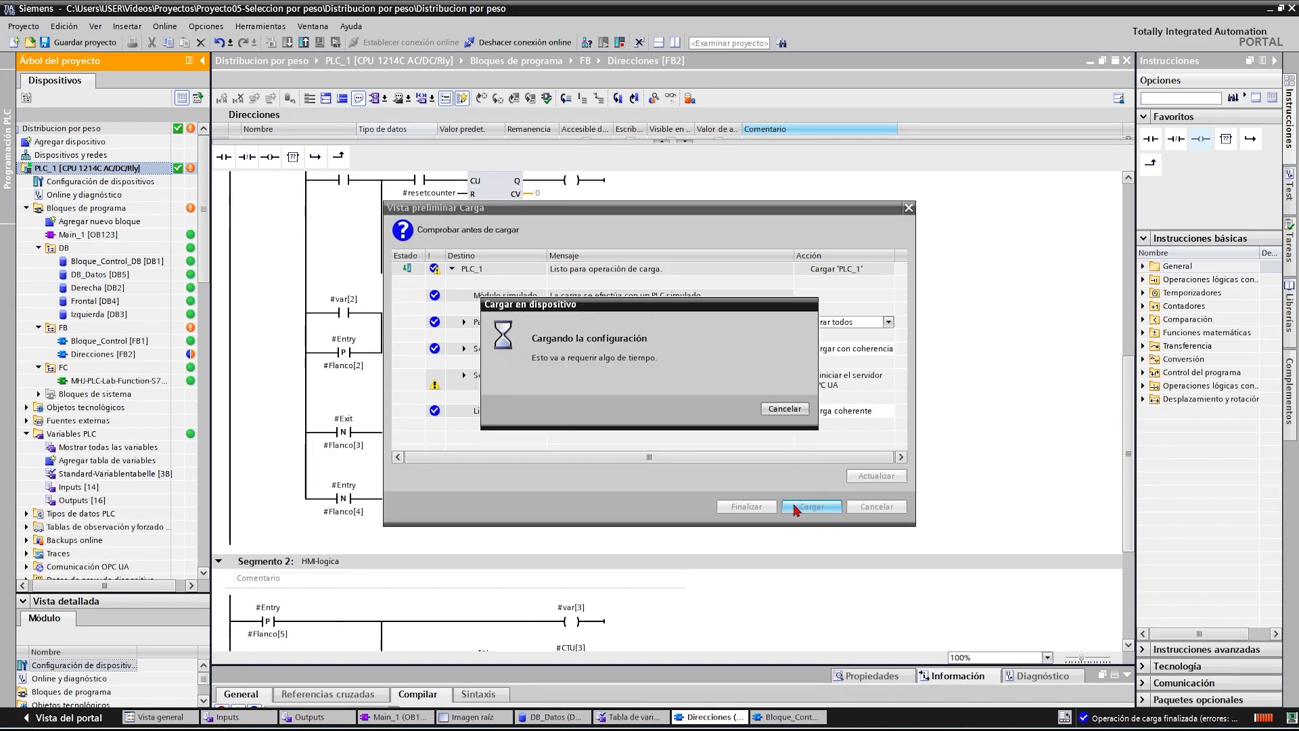
click(745, 508)
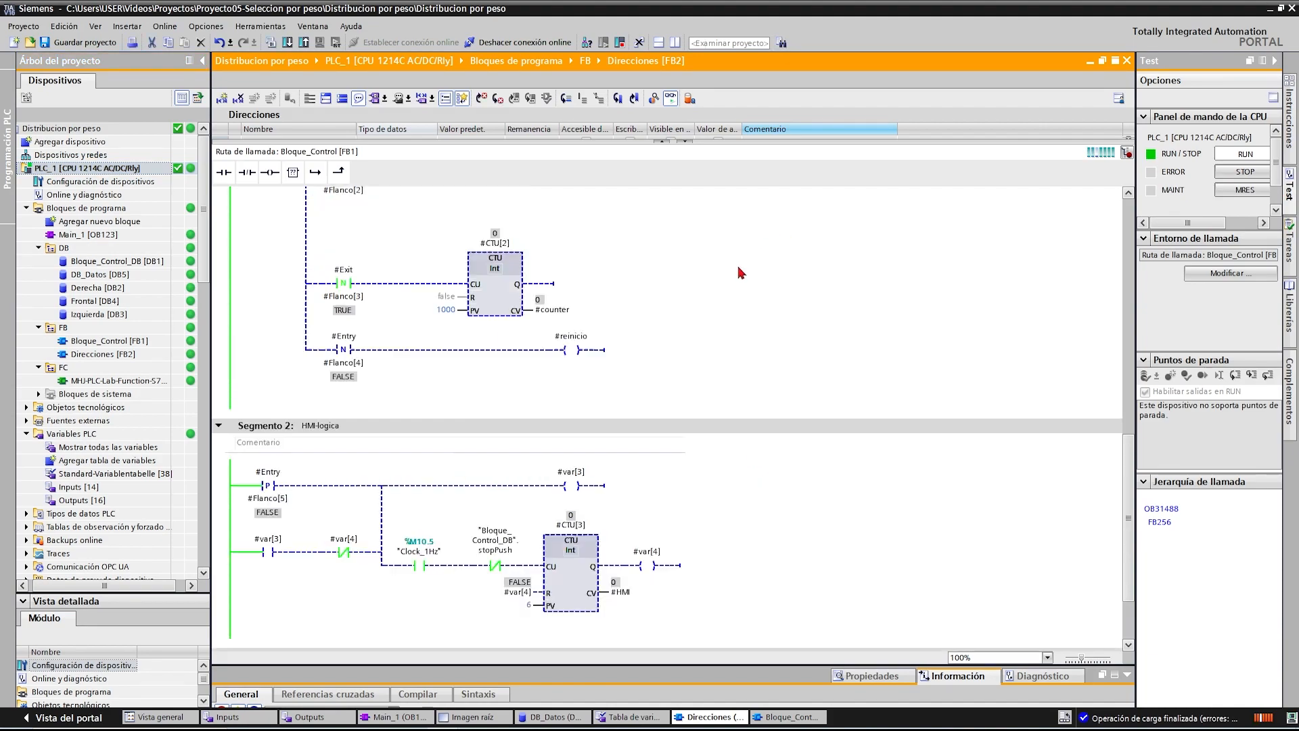
- Open Bloque_Control from Main_1 [OB123] with monitoring, set the editor zoom to 90% and display Segmento 3
double_click(80, 237)
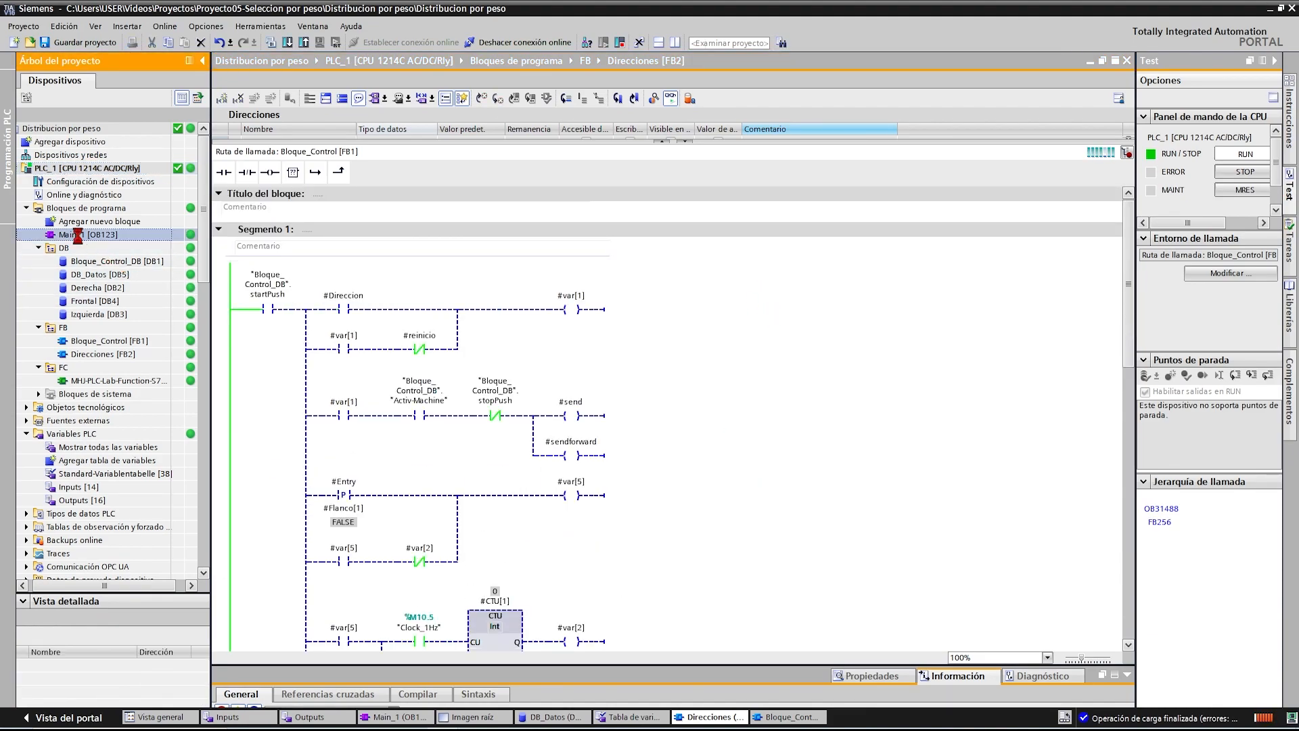
double_click(508, 360)
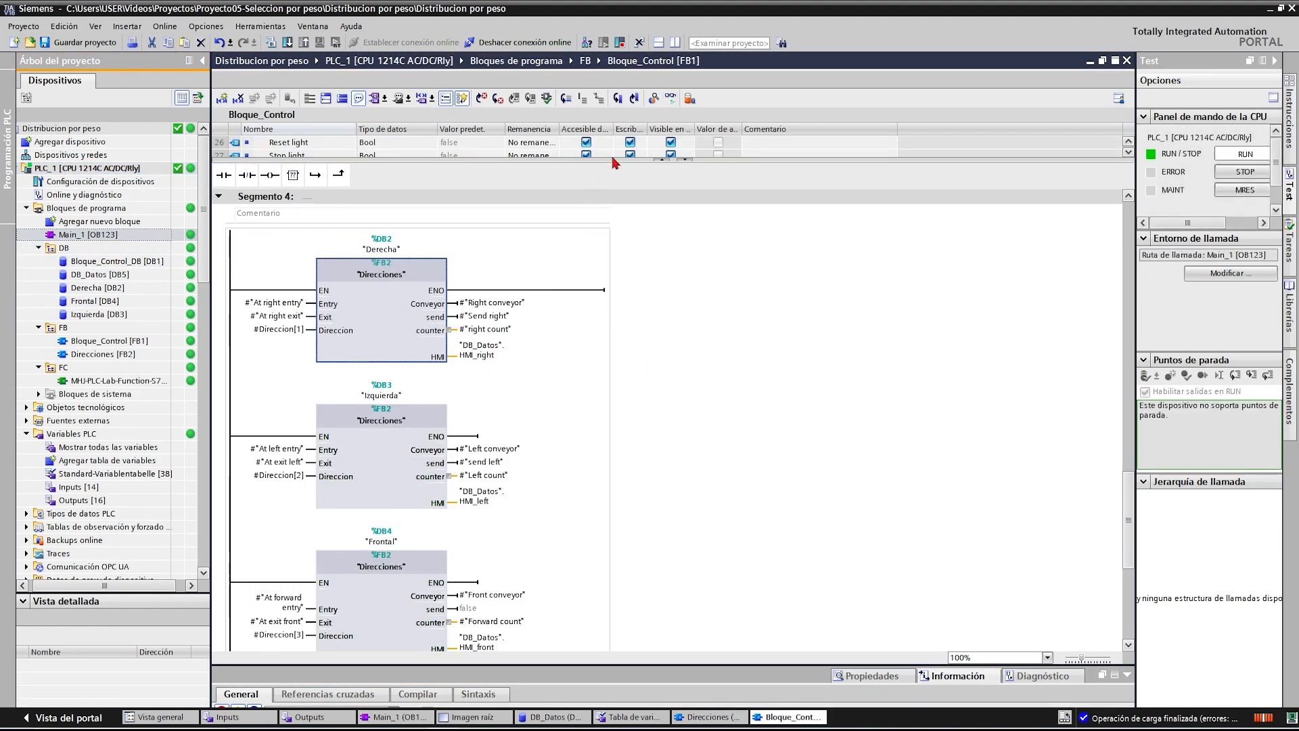
scroll(741, 345, down, 2)
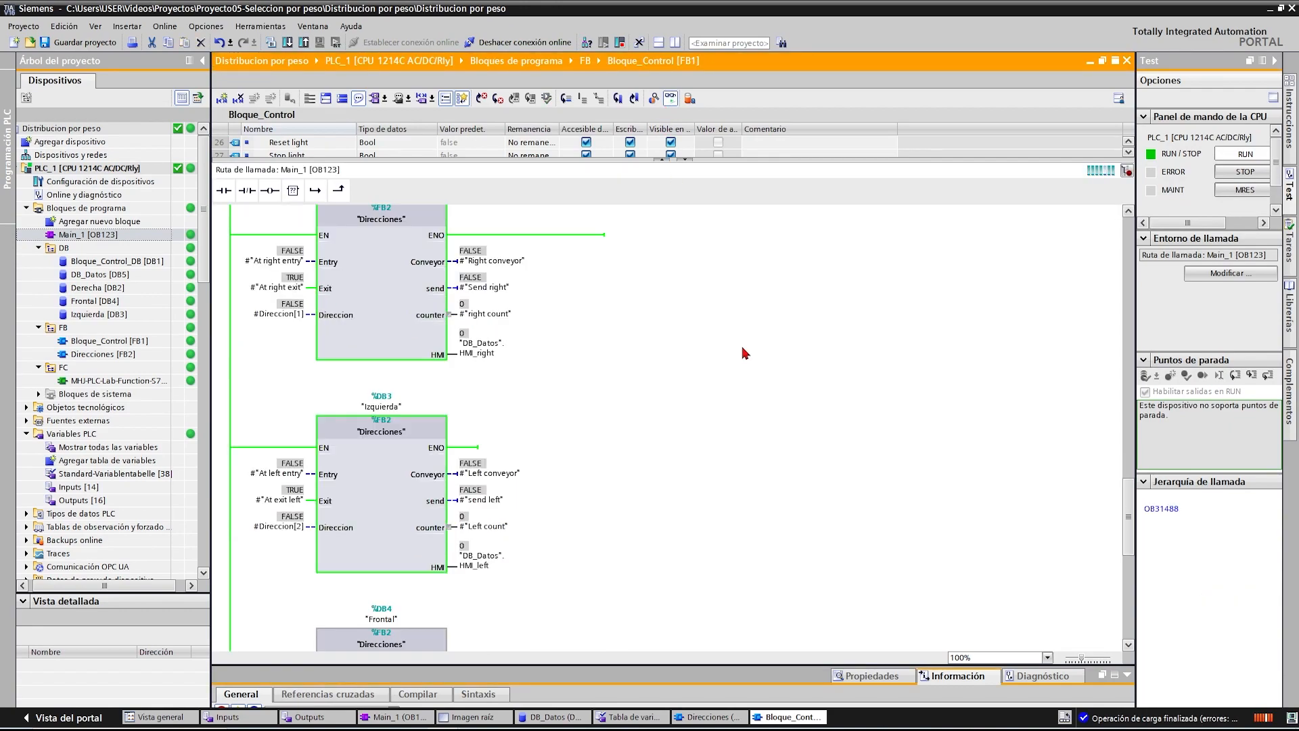
click(1047, 657)
click(988, 554)
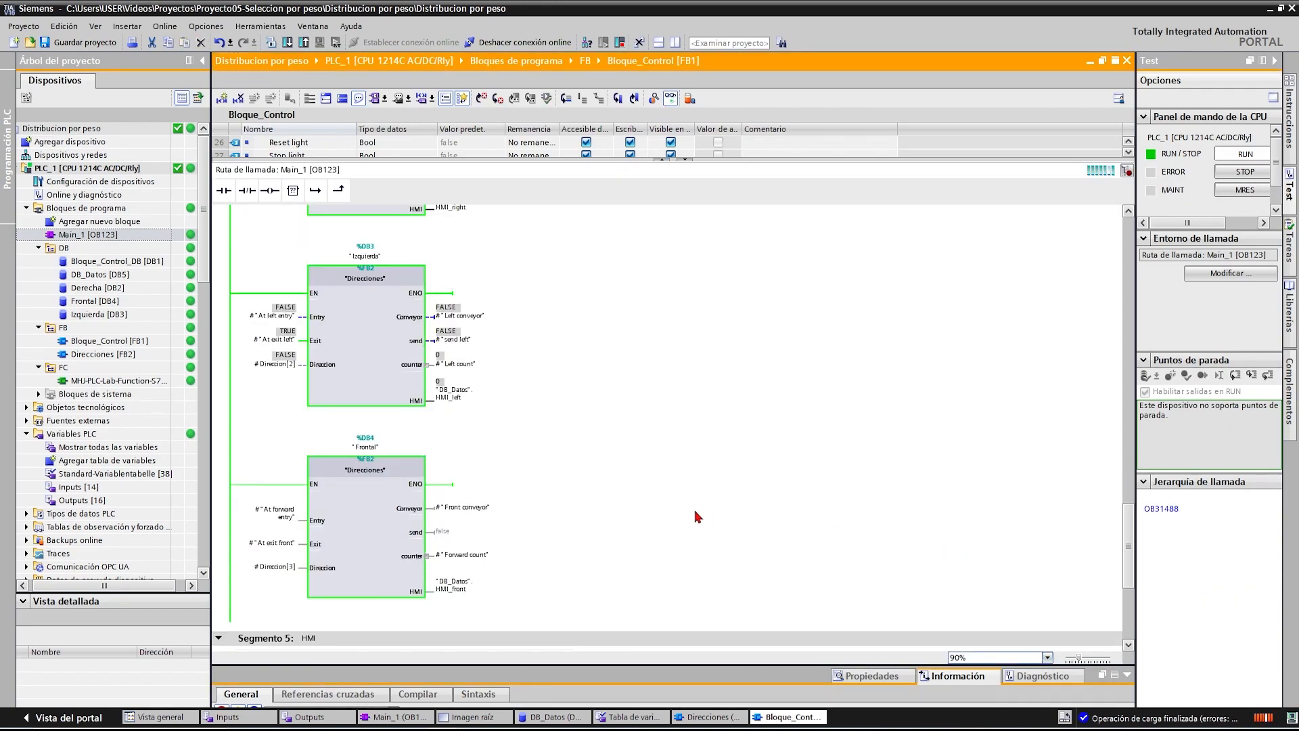
scroll(697, 516, up, 14)
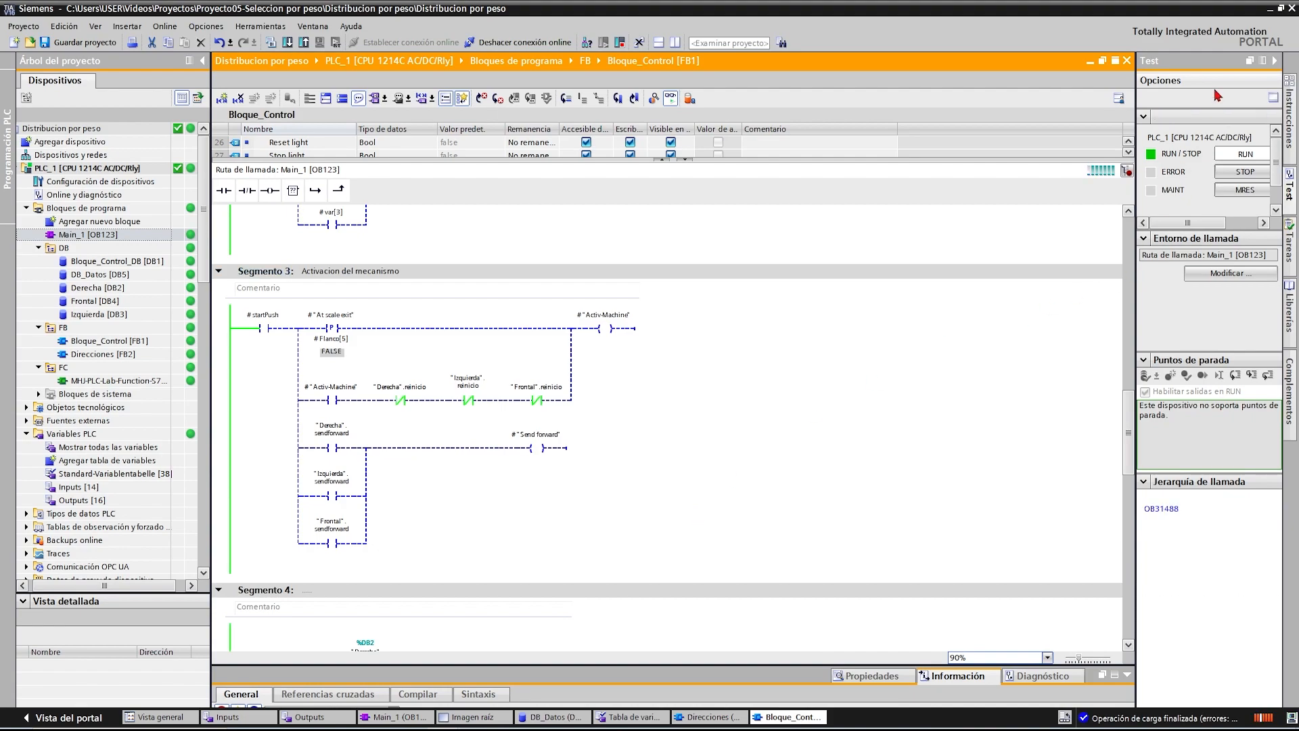
- Reduce the TIA Portal window to reveal Factory IO, and restart the sorting scene's simulation
click(1281, 8)
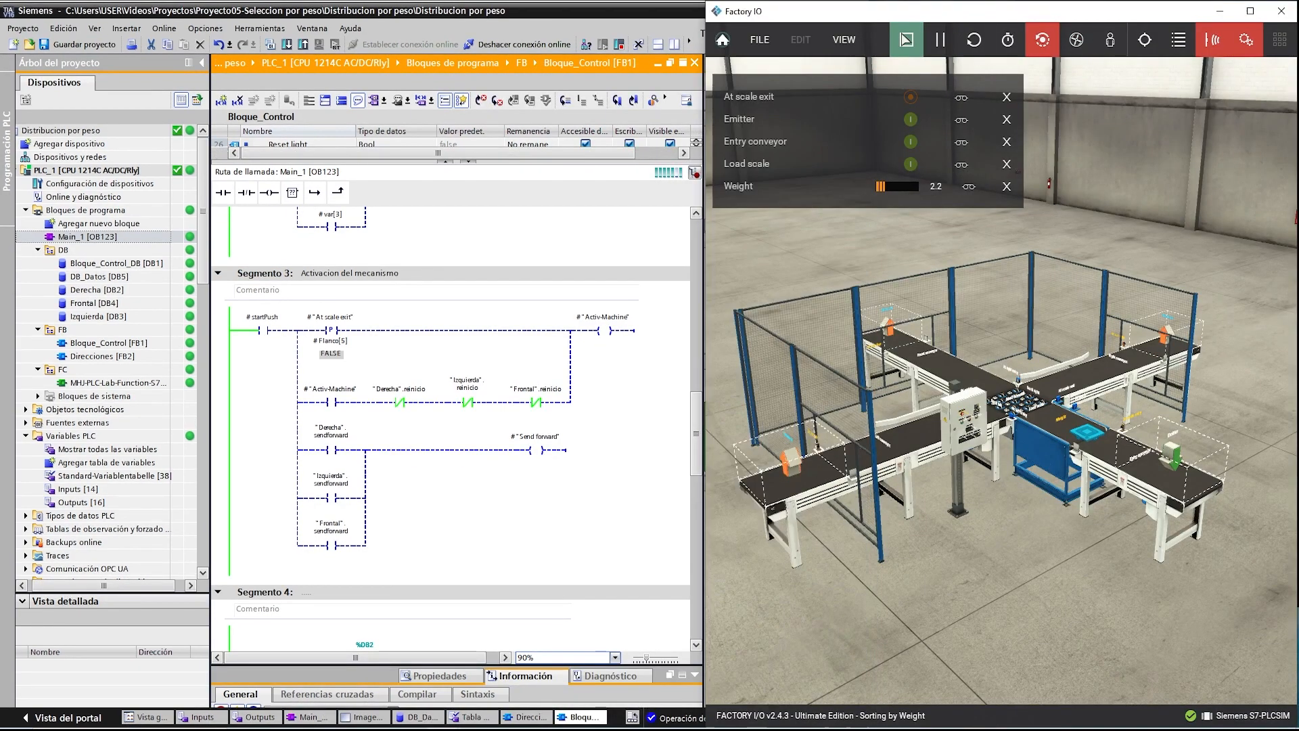
click(906, 40)
click(907, 54)
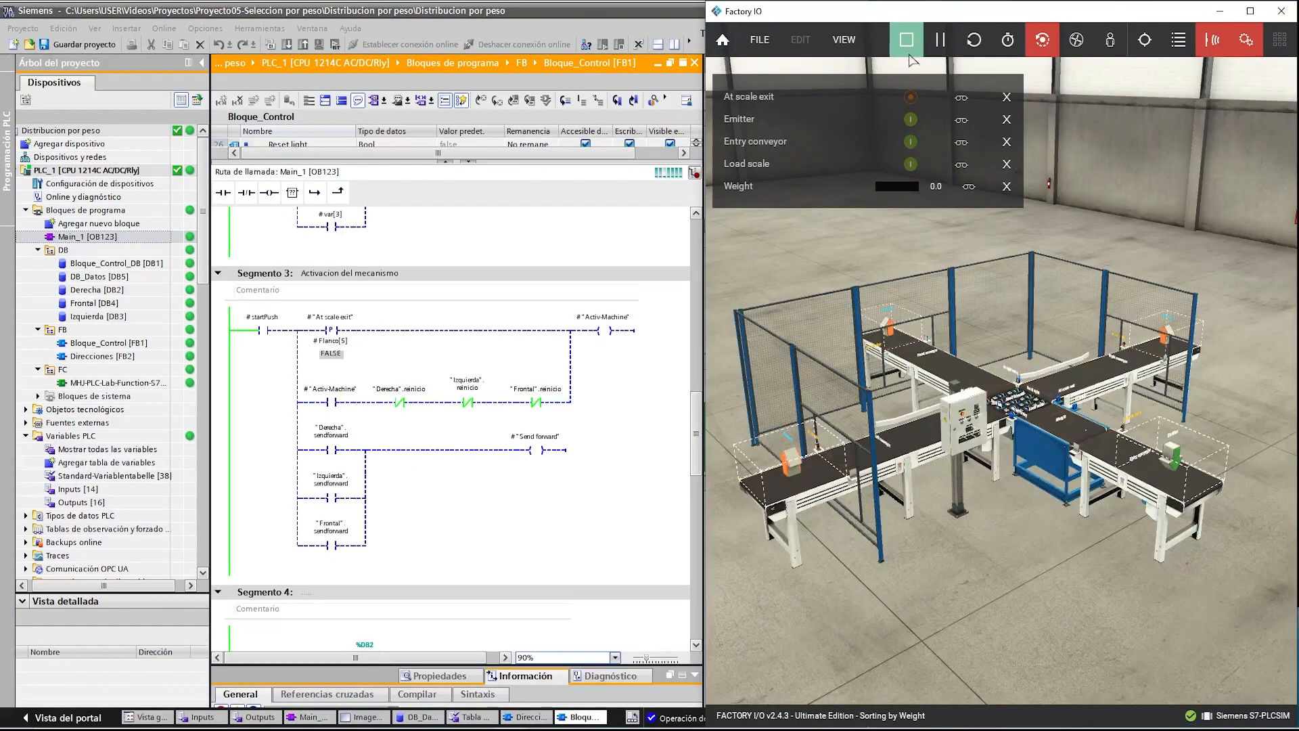
- Remove At scale exit, Emitter, Entry conveyor, Load scale and Weight from the Factory IO tag watch list
click(1006, 98)
click(1007, 98)
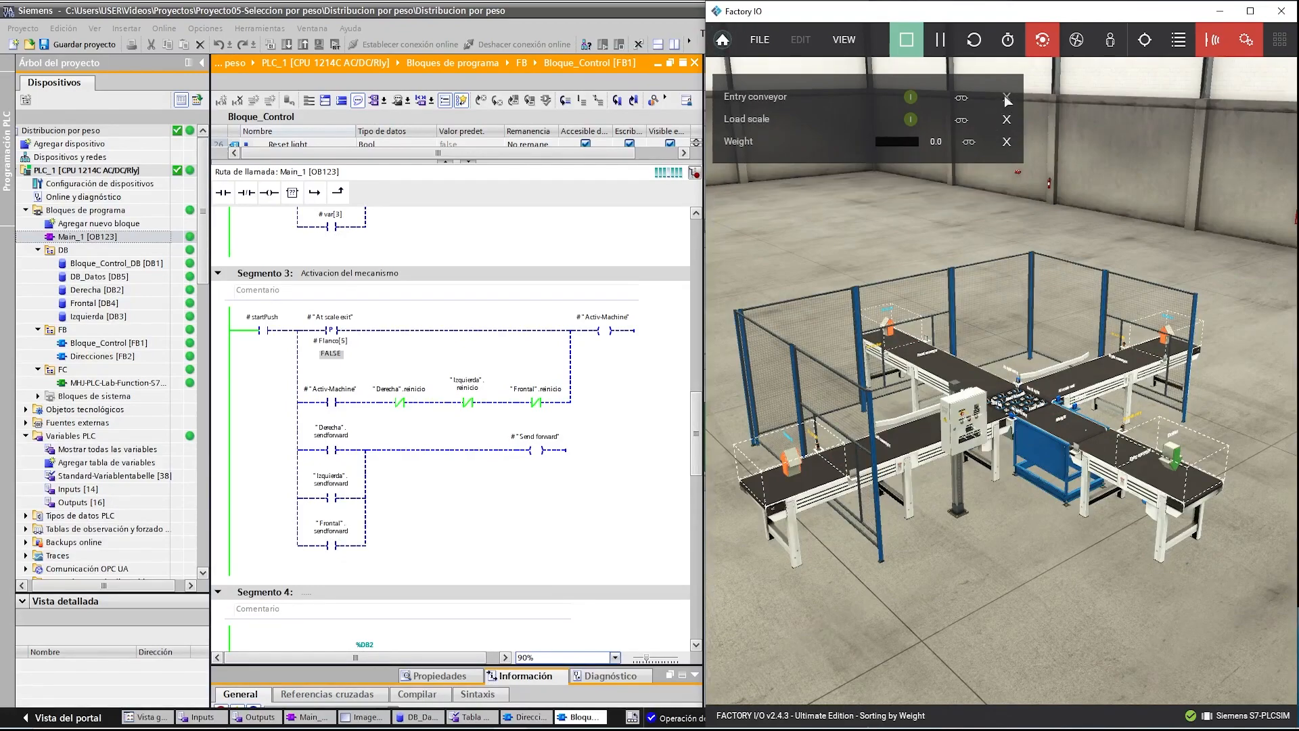
click(1006, 98)
click(1007, 98)
click(1007, 99)
- Narrow the TIA Portal window so that the whole sorting line is in view beside it in Factory IO
scroll(972, 406, up, 3)
scroll(971, 429, down, 5)
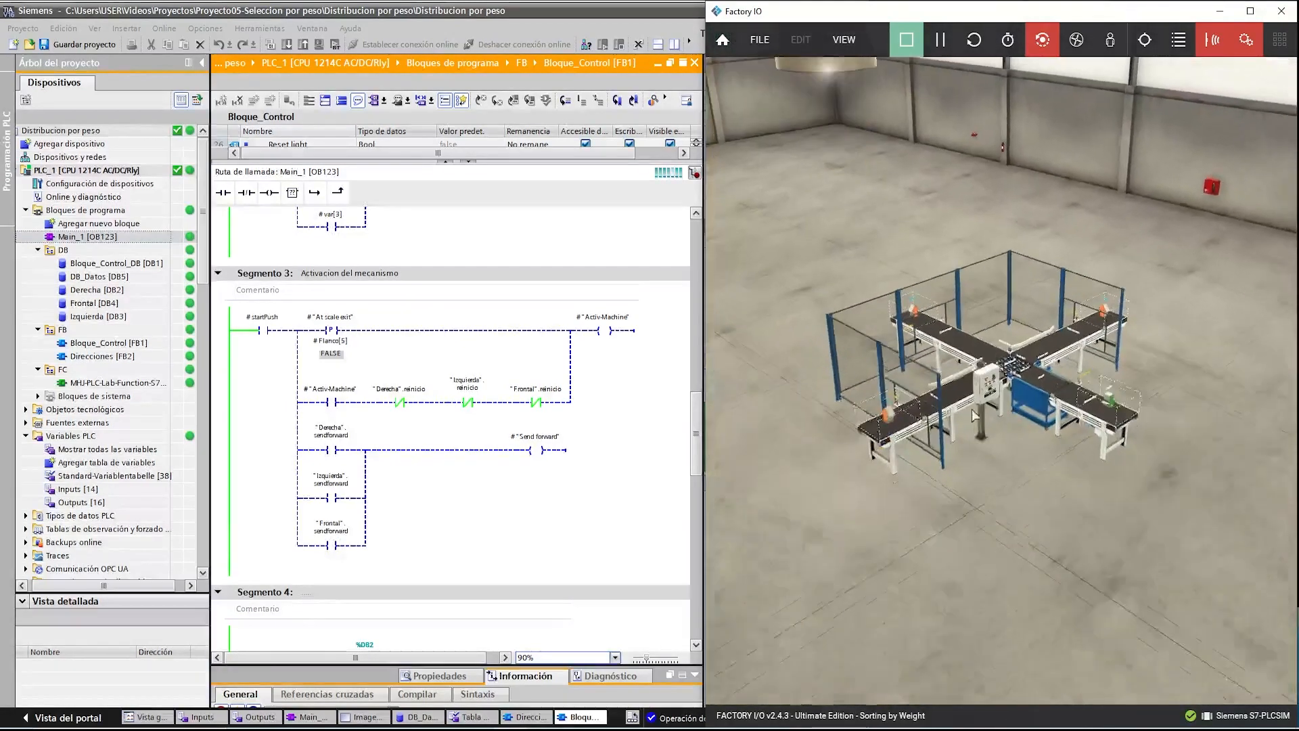
scroll(971, 429, up, 6)
mouse_move(955, 410)
mouse_down()
mouse_move(980, 415)
mouse_move(964, 399)
mouse_up()
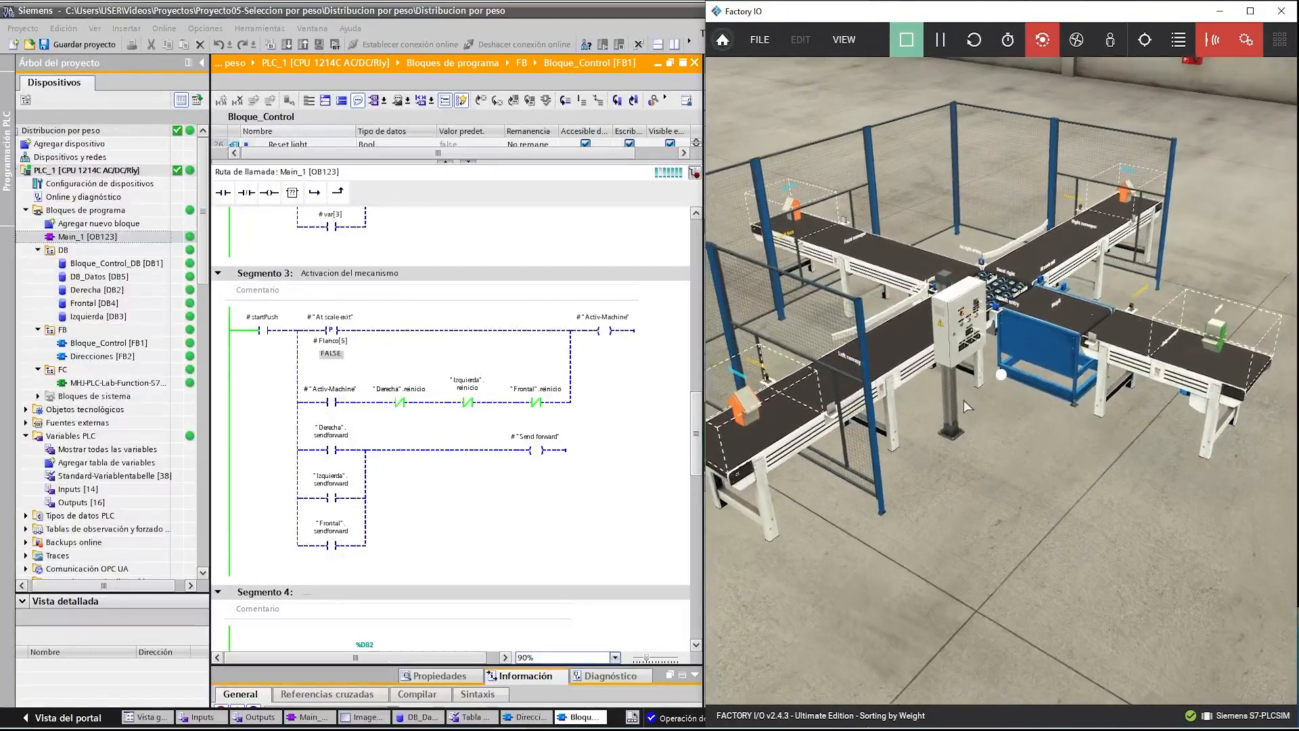
scroll(964, 400, down, 3)
click(604, 515)
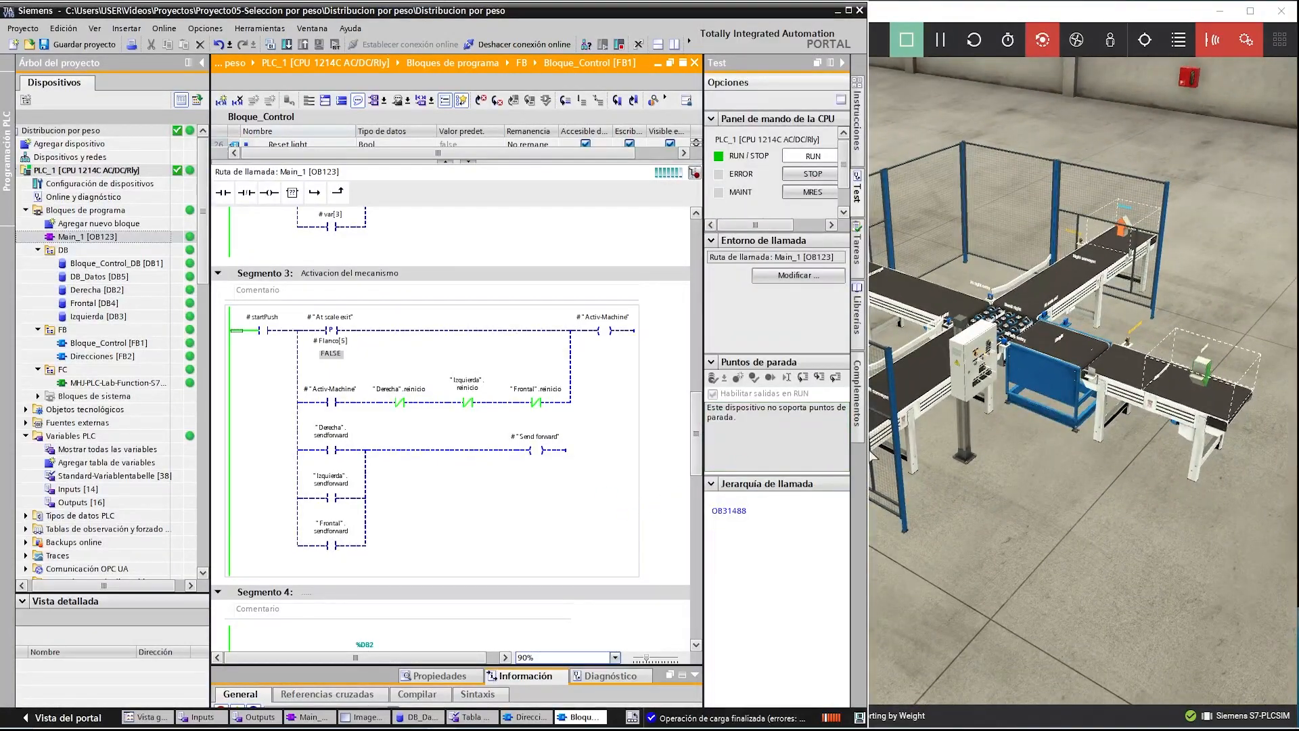
drag(854, 449, 642, 571)
click(645, 593)
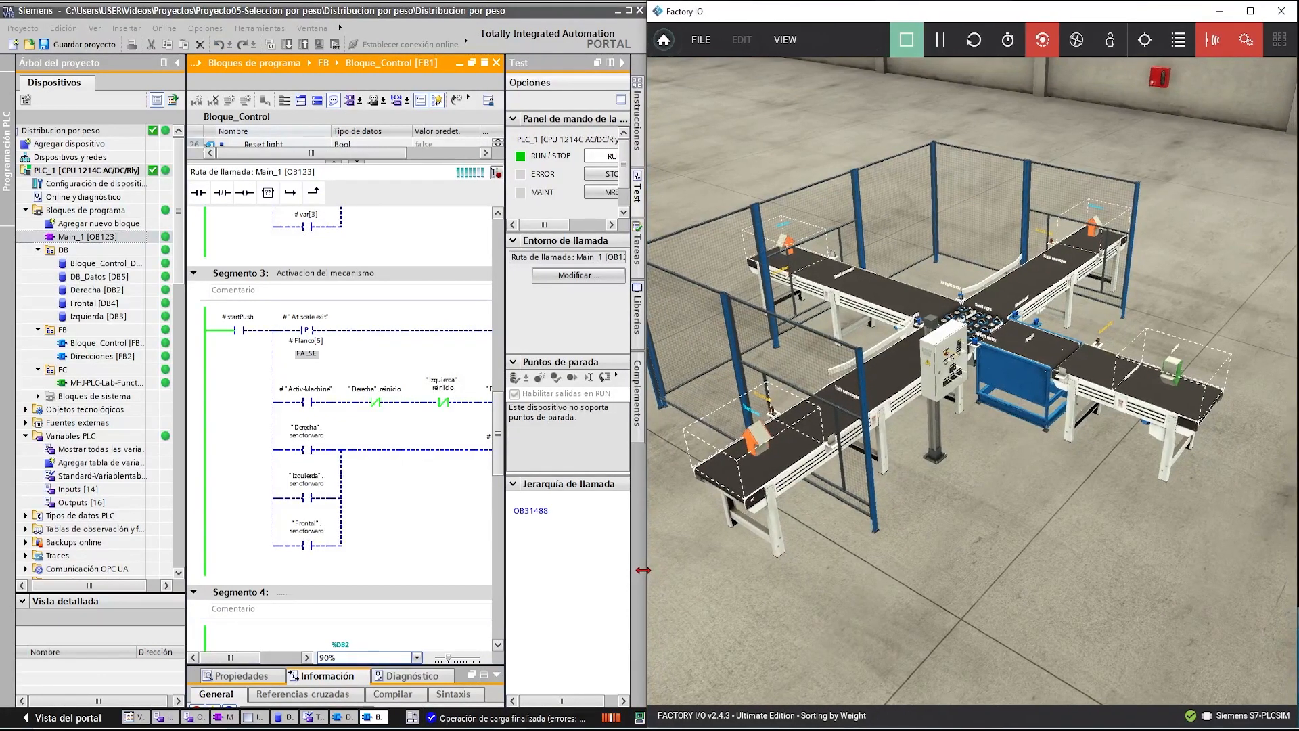
- Start the runtime simulation of HMI_1 [TP700 Comfort] and place its window beside the Factory IO scene
click(406, 506)
click(120, 343)
scroll(111, 369, down, 5)
click(76, 437)
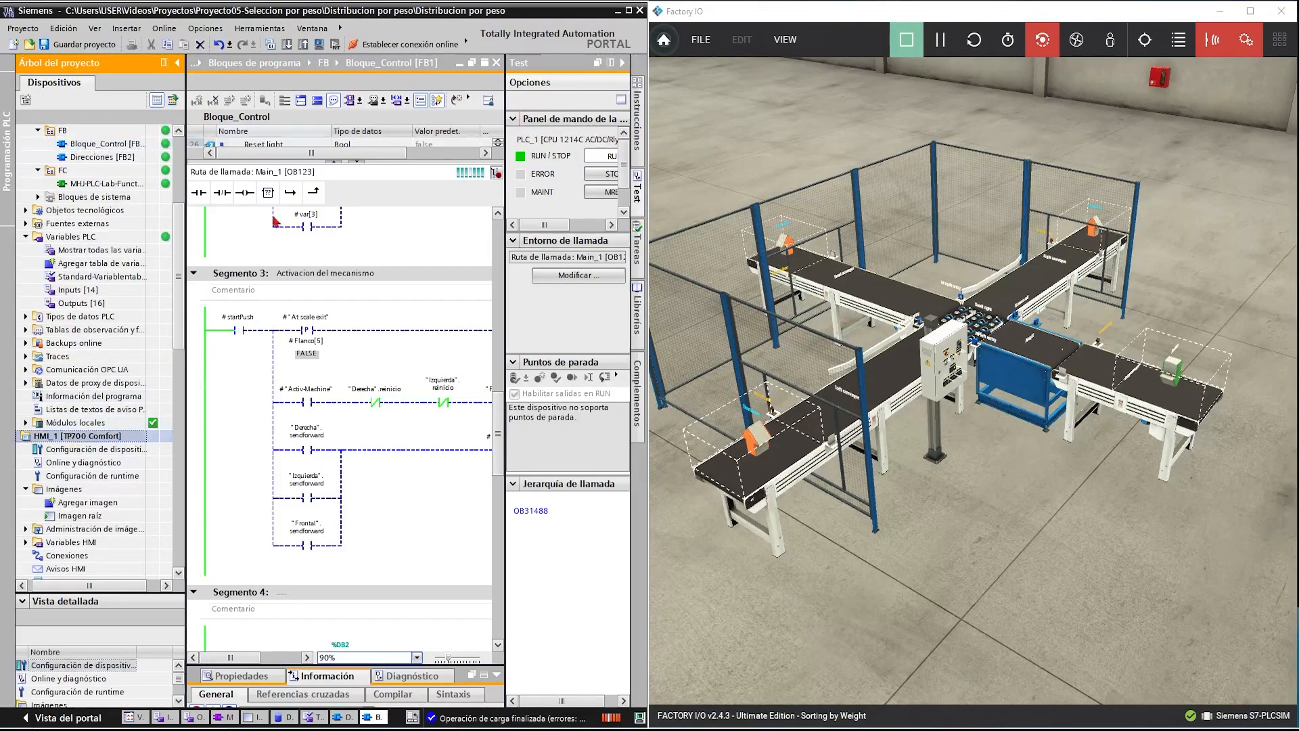
click(319, 45)
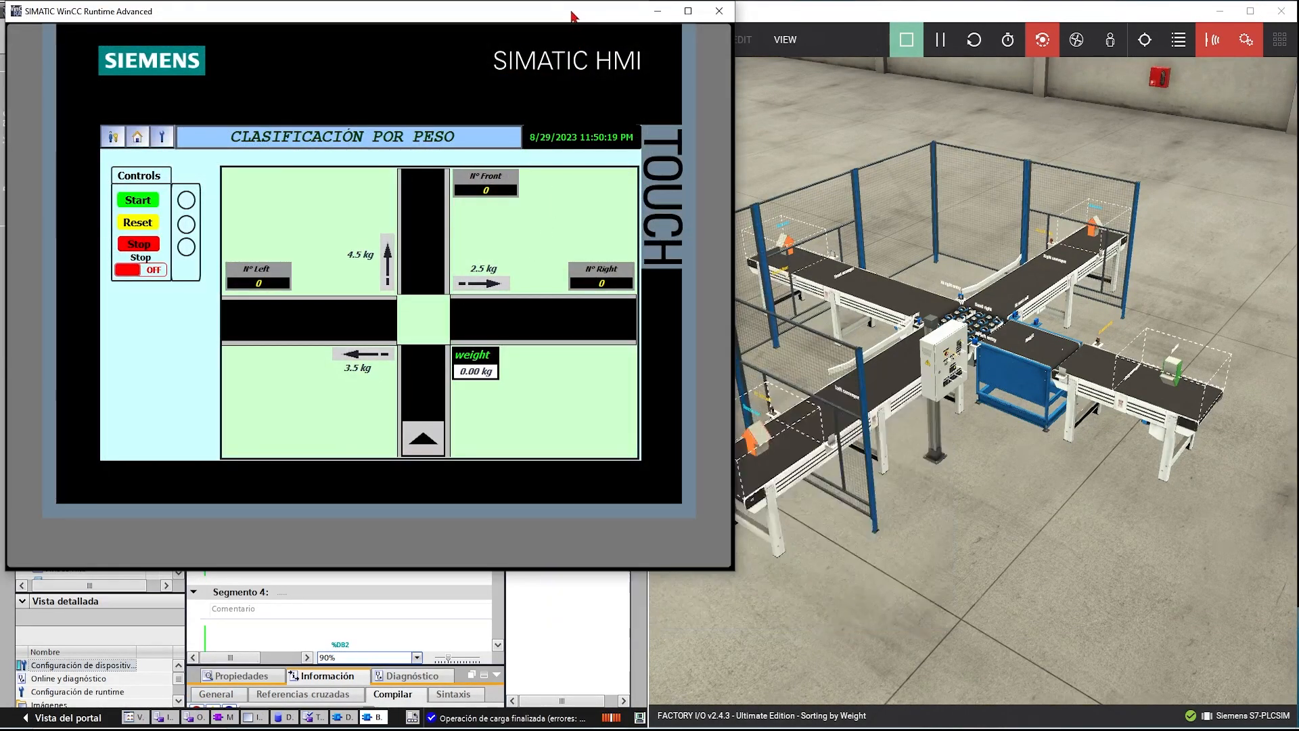
drag(563, 16, 480, 198)
drag(961, 423, 949, 451)
drag(944, 421, 957, 436)
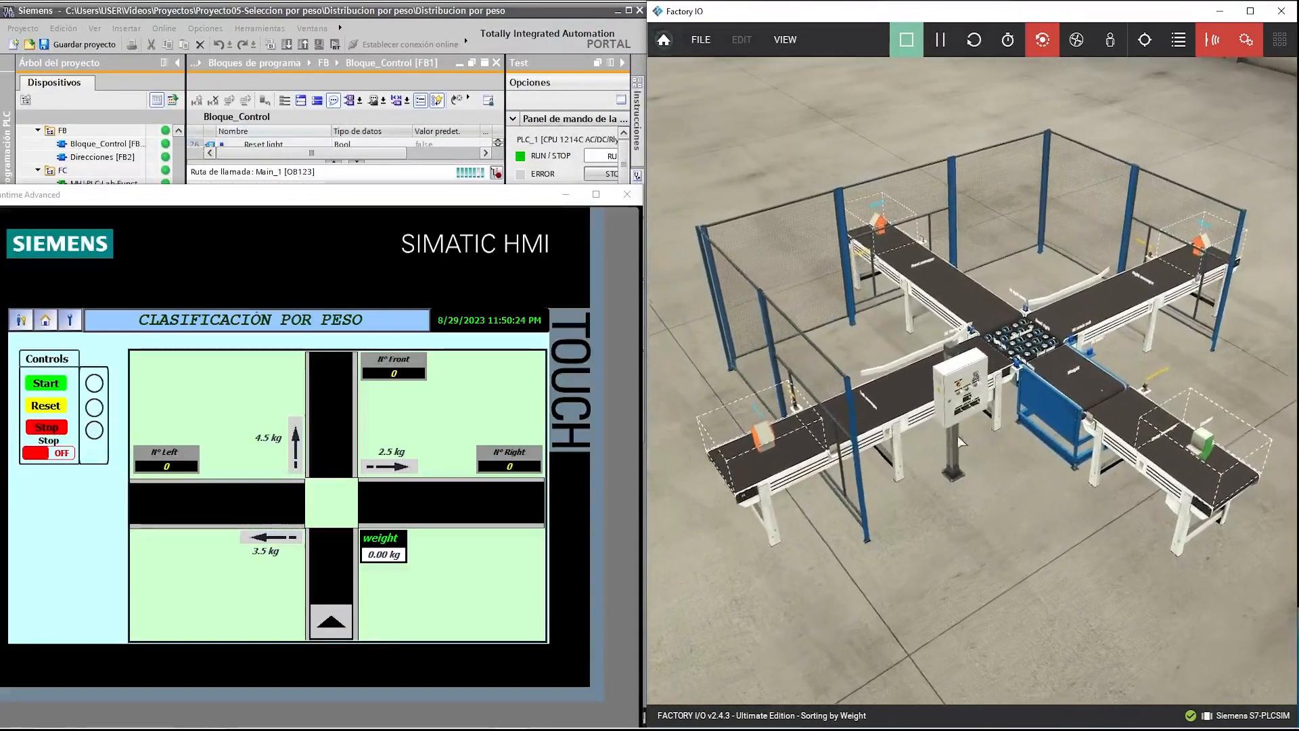
- Test the line from the HMI by starting it, stopping it and starting it again while boxes are on the conveyors
click(79, 501)
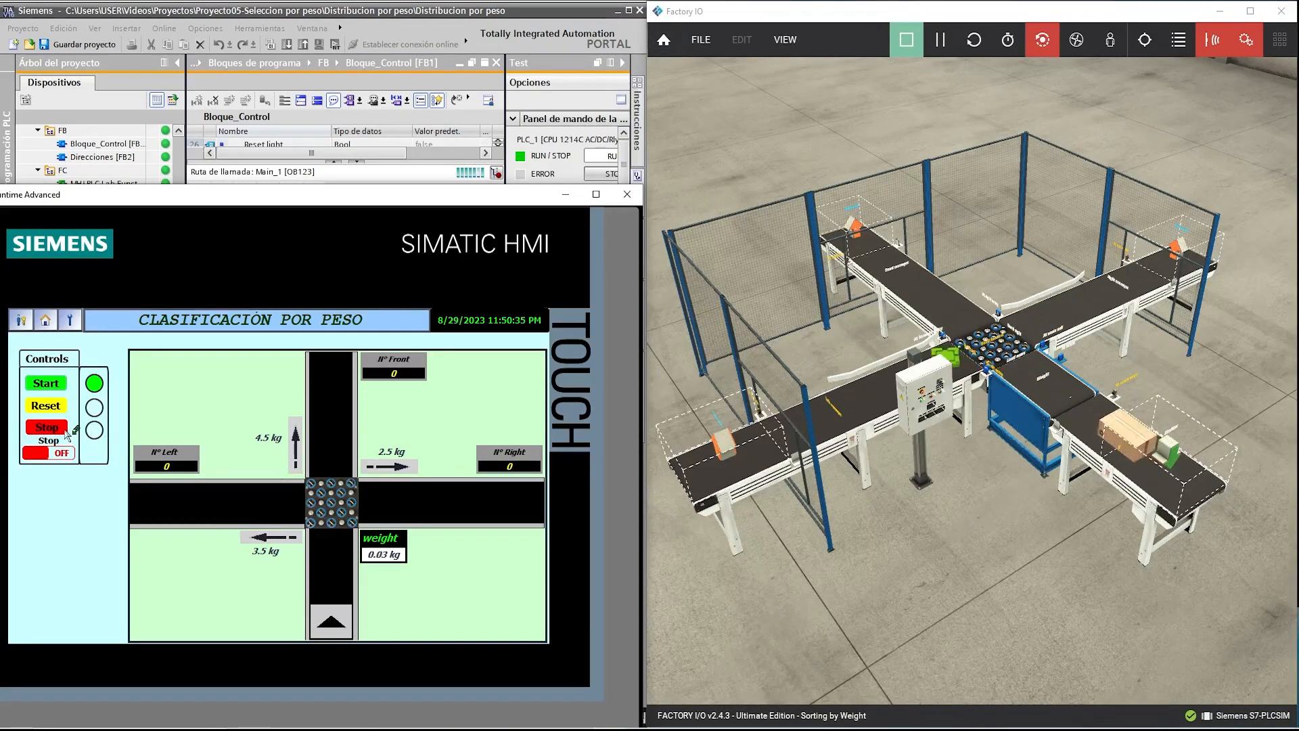
drag(852, 578, 965, 554)
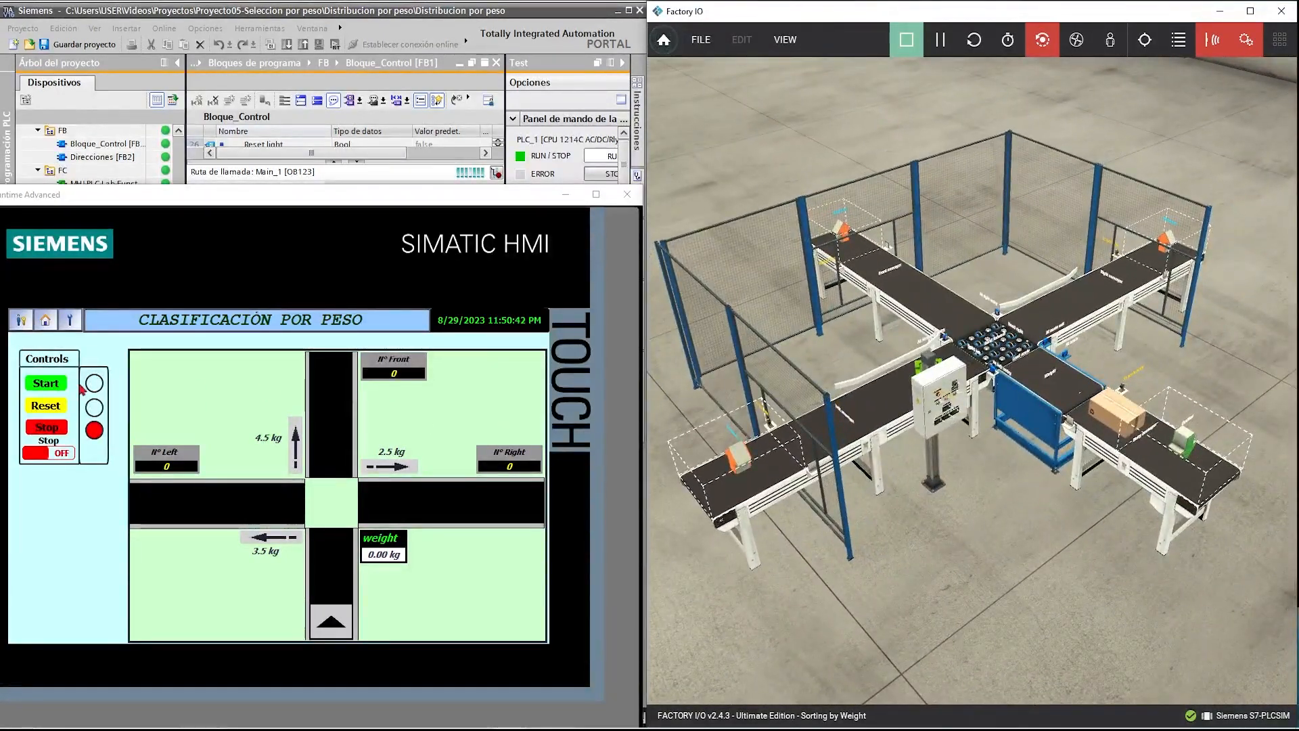
click(49, 388)
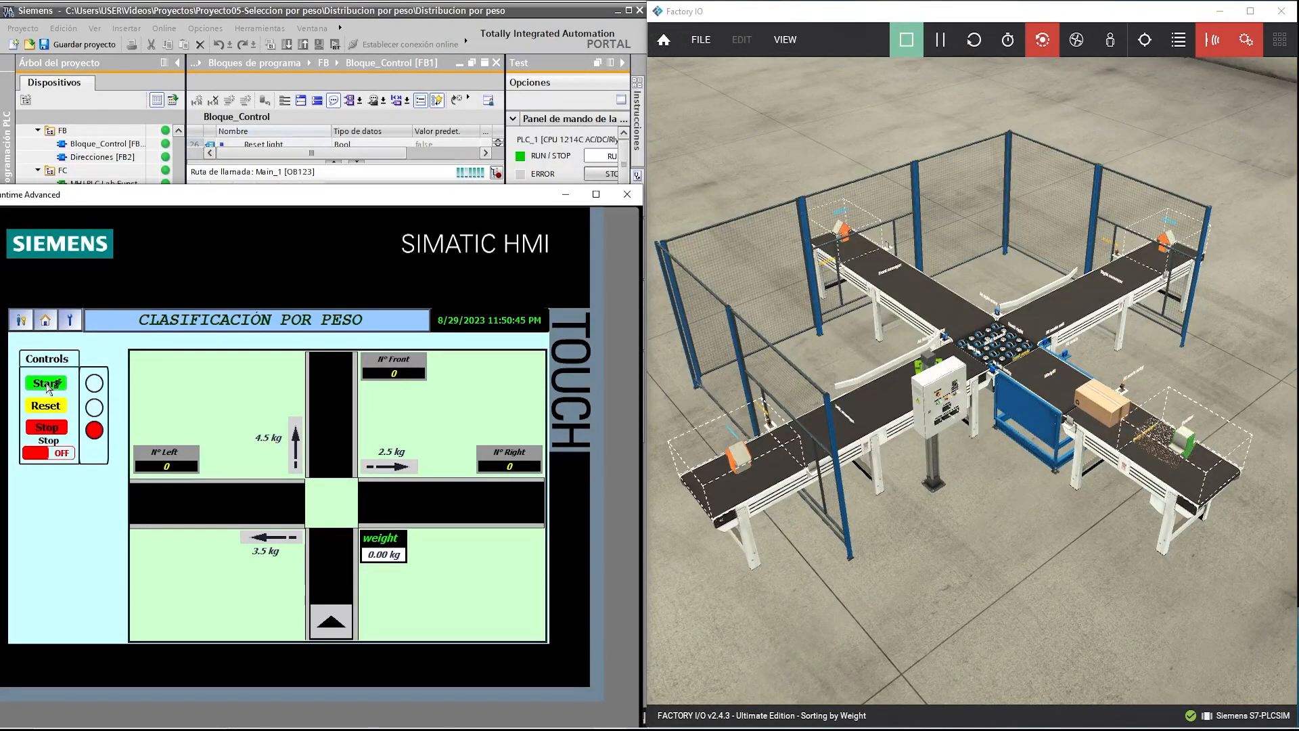
click(48, 384)
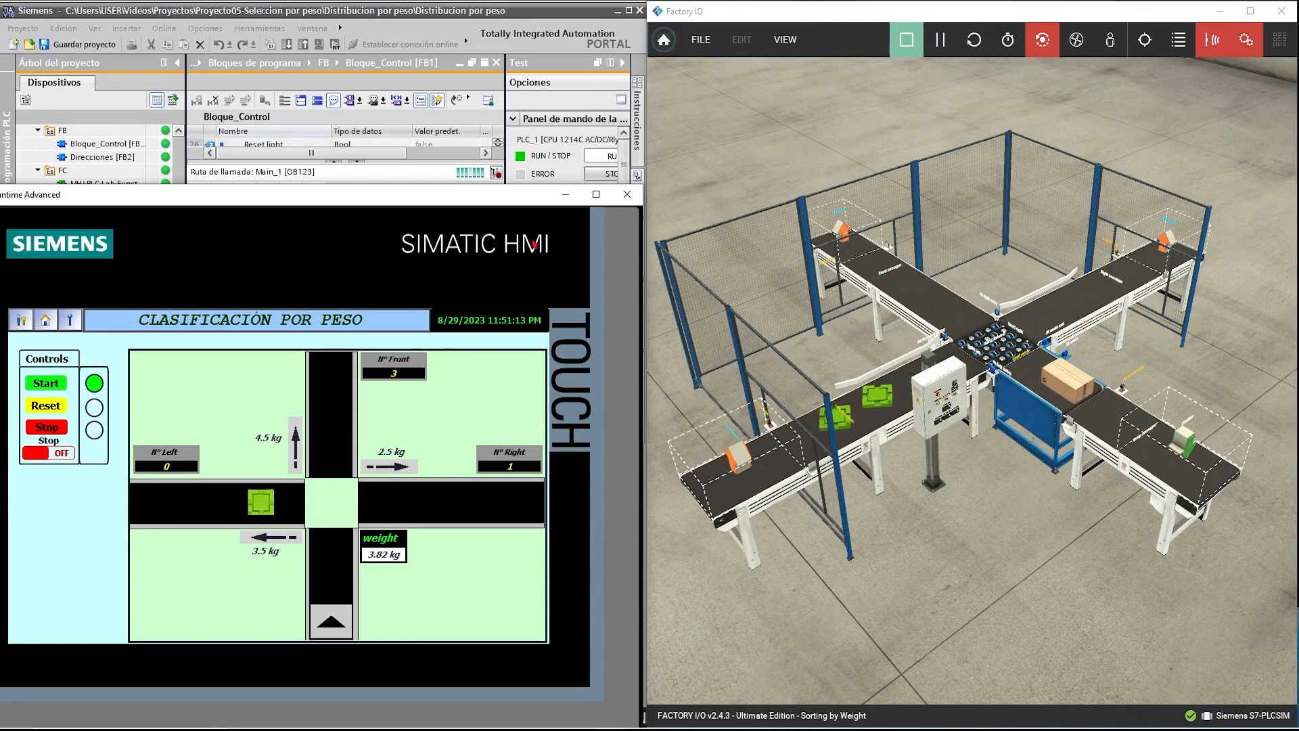
- Widen the block editor and open Derecha's Direcciones call from Segmento 4 to monitor its #var[5] and #Conveyor rungs
click(565, 196)
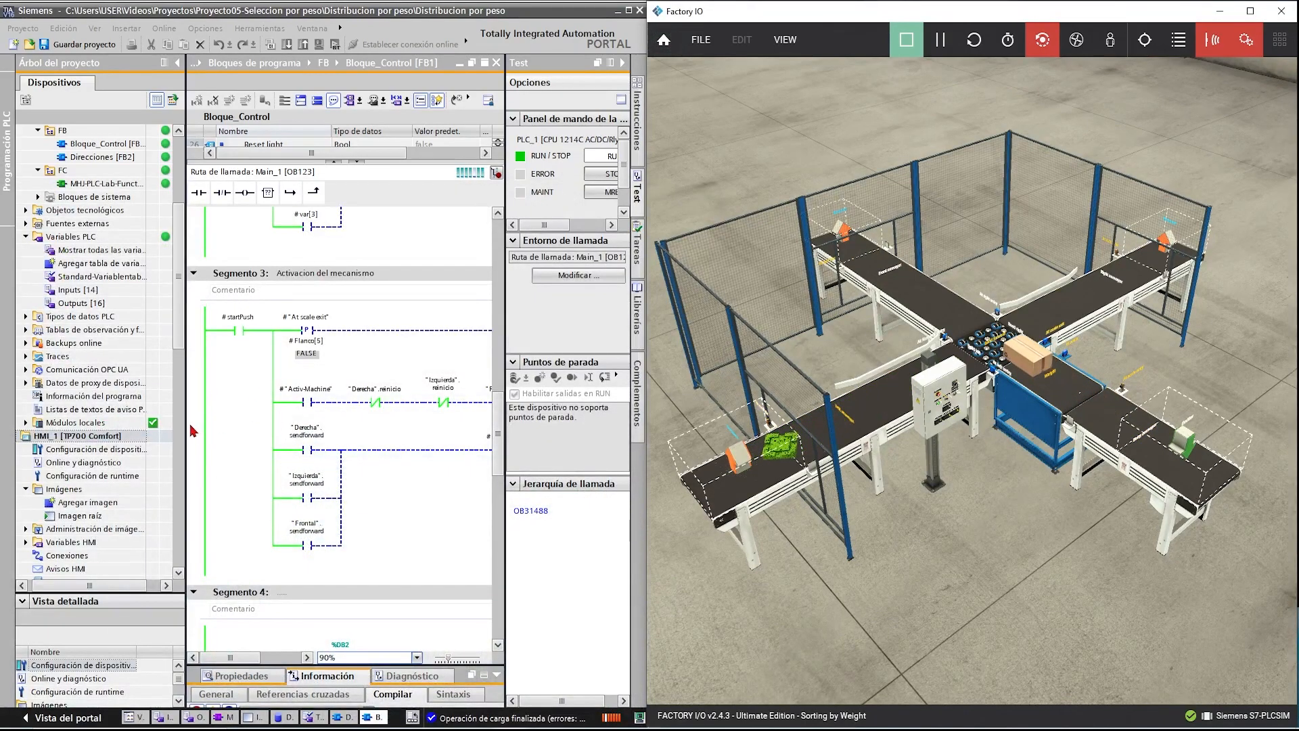
drag(190, 430, 103, 430)
scroll(346, 519, up, 5)
scroll(345, 518, down, 10)
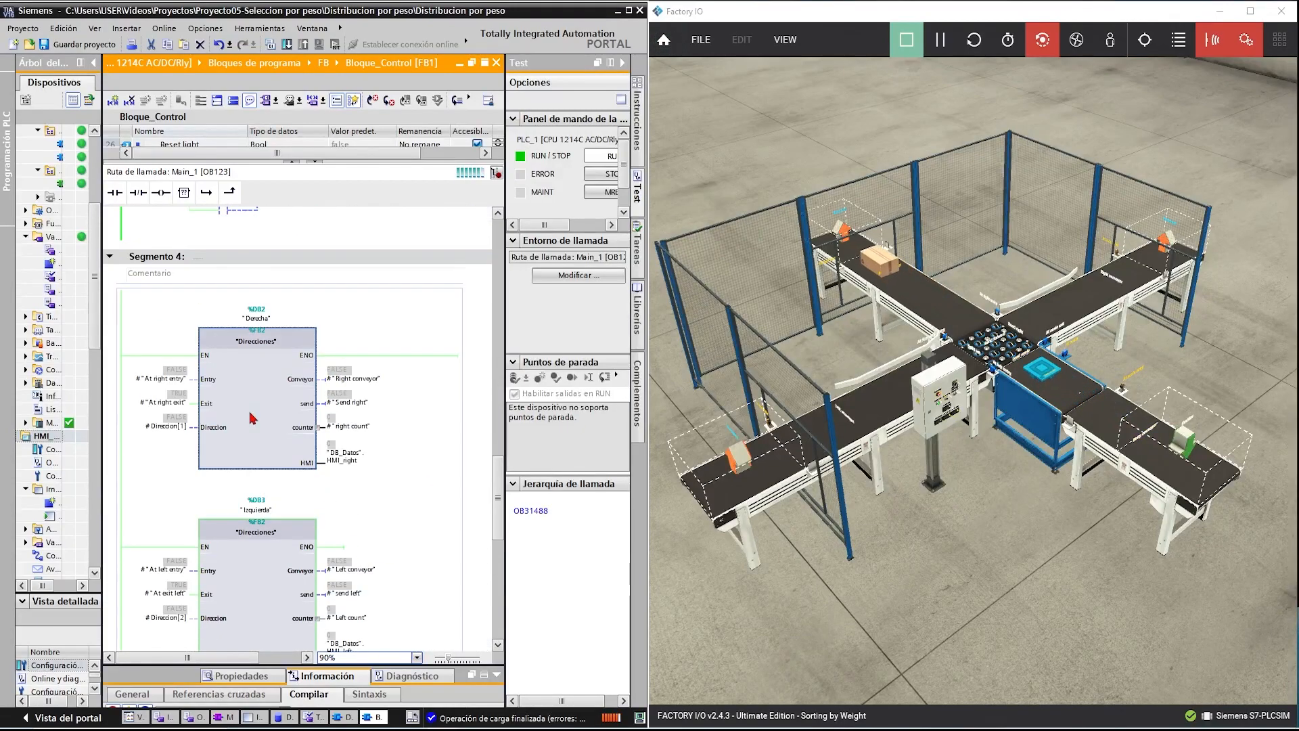
double_click(251, 418)
scroll(389, 536, down, 6)
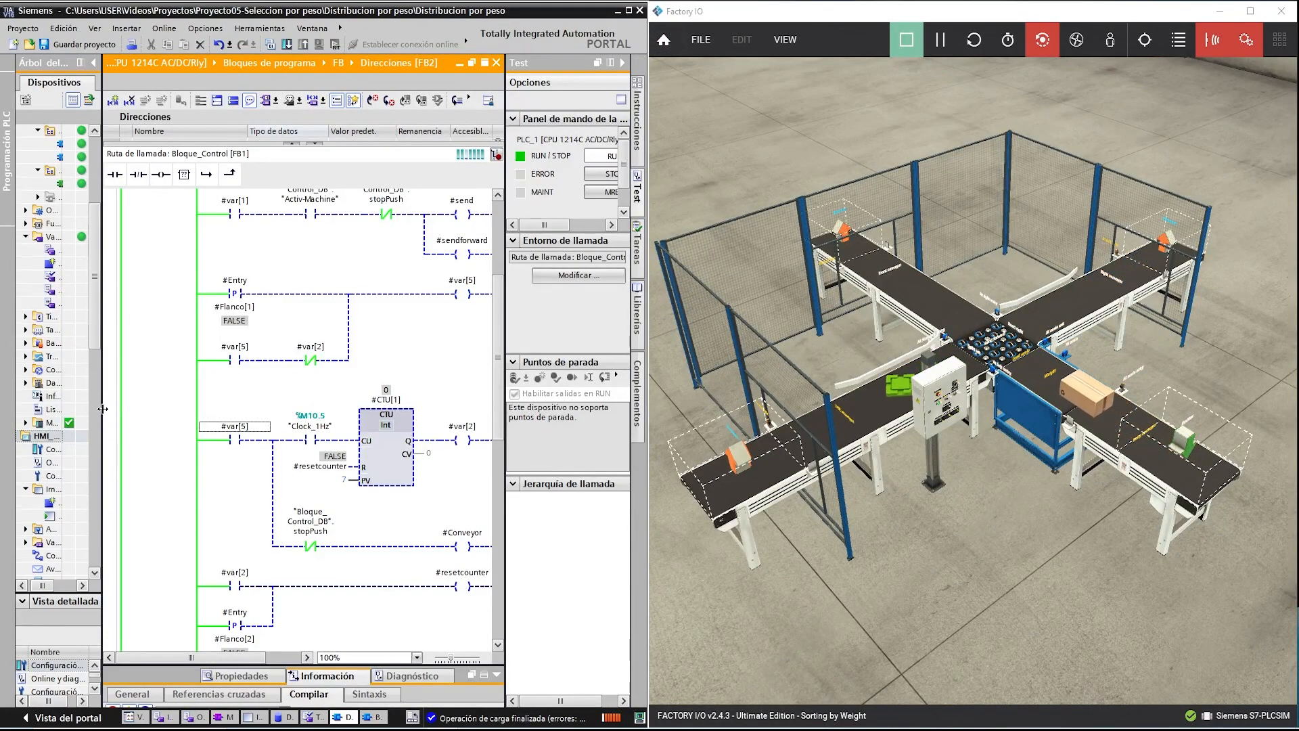
- Return to the HMI runtime, operate Start and compare the displayed boxes with the running Factory IO conveyors
click(586, 727)
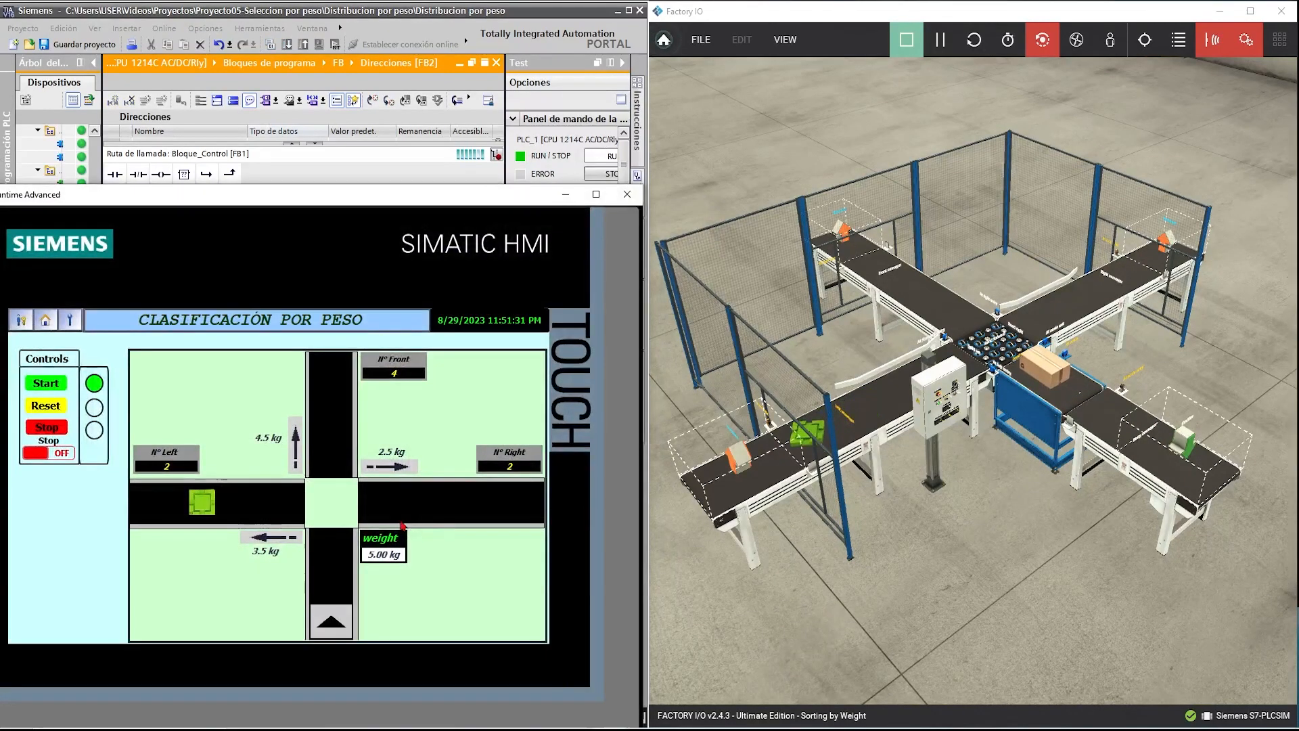
click(45, 384)
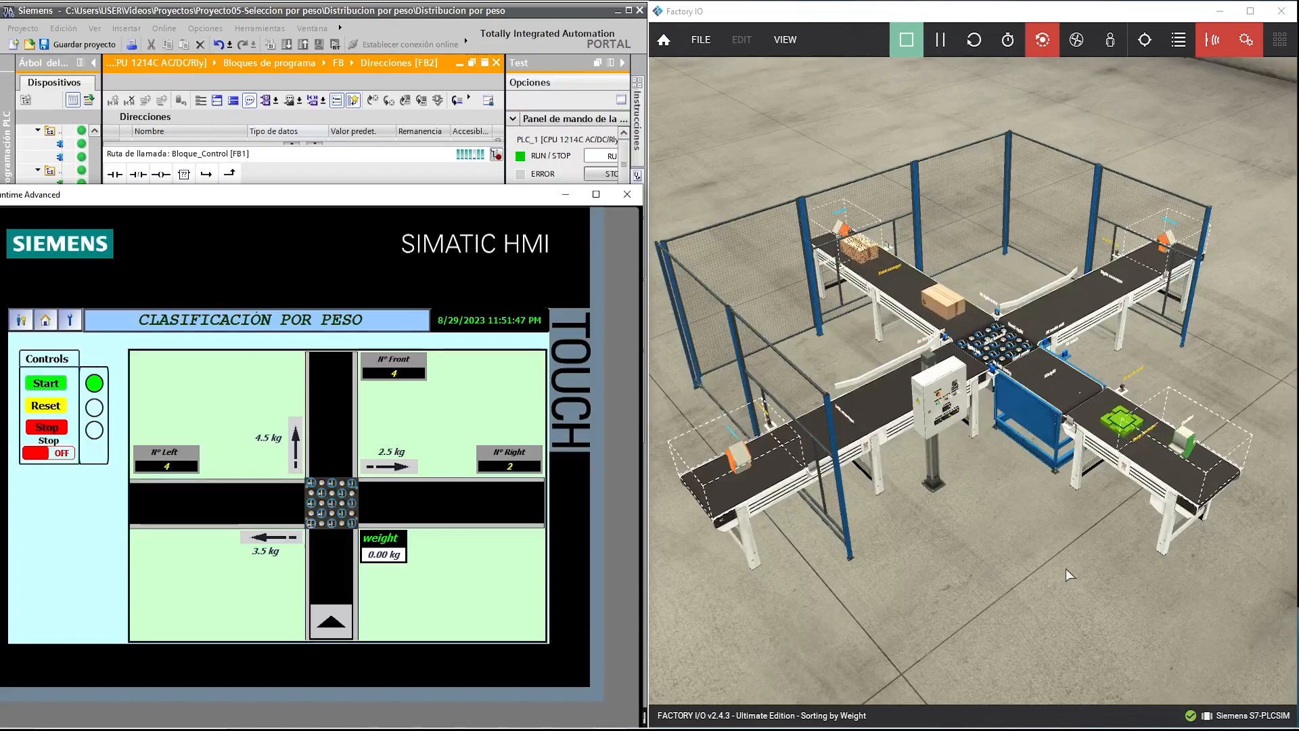
scroll(901, 277, up, 3)
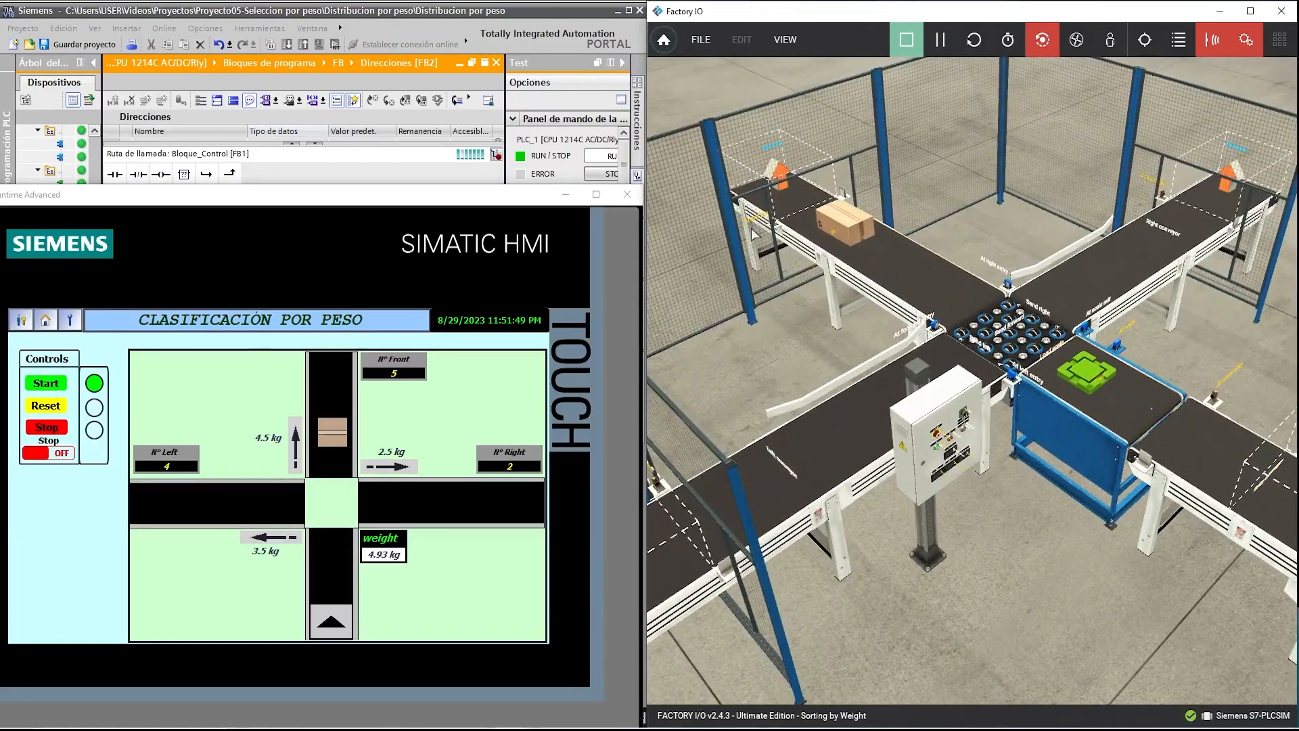
scroll(787, 246, down, 3)
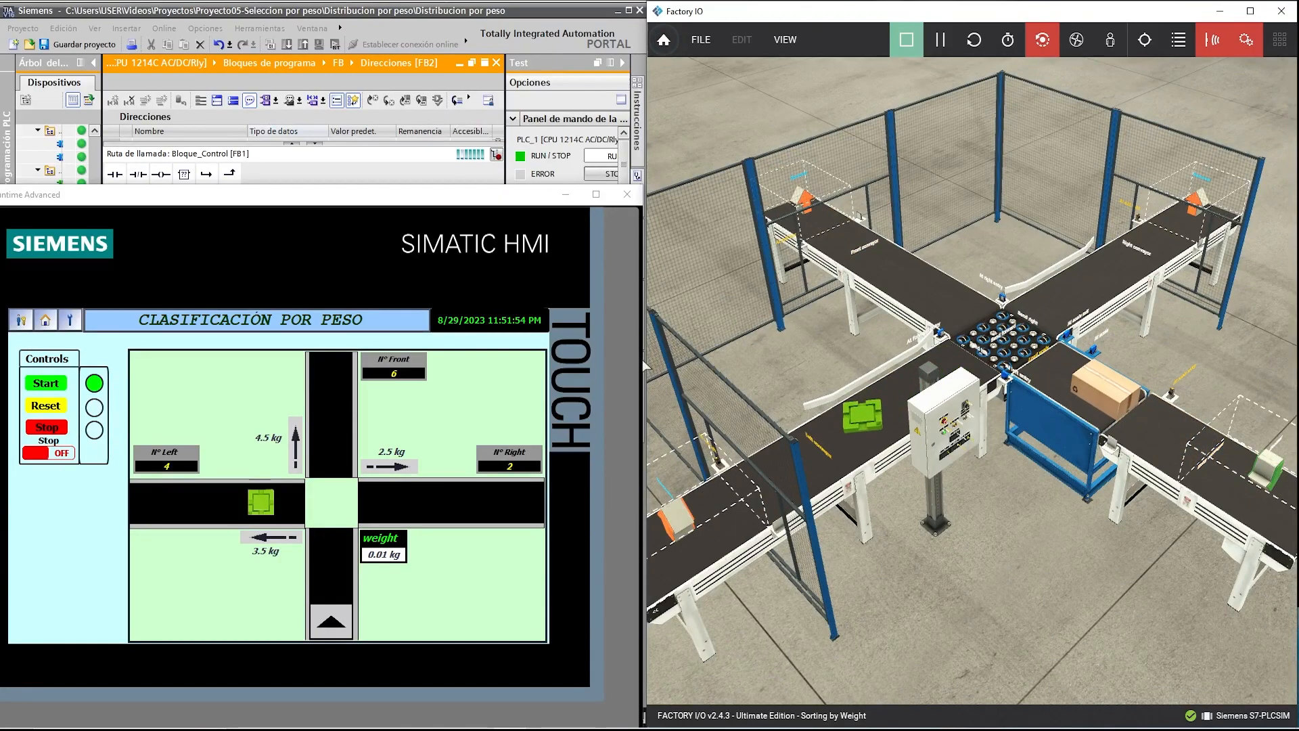
- Stop the line from the HMI and check the Direcciones conveyor rungs online before returning to the HMI
click(565, 194)
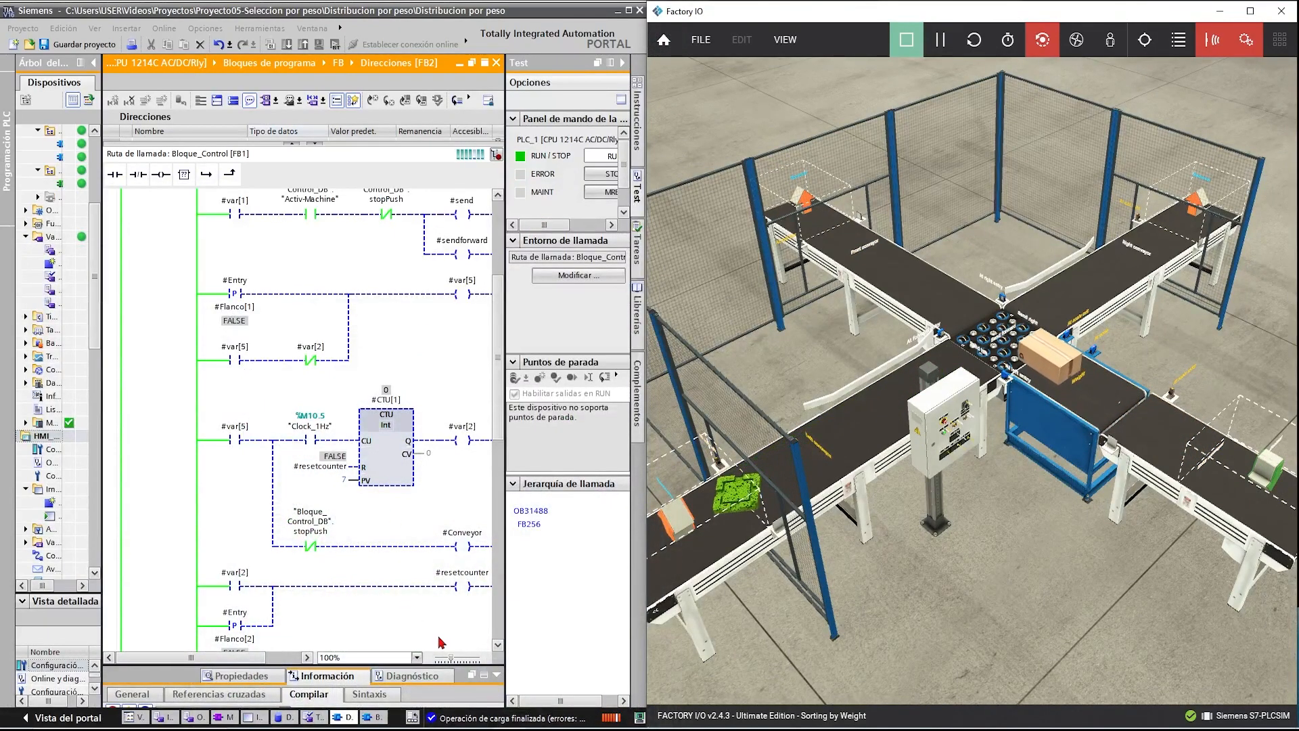
click(513, 729)
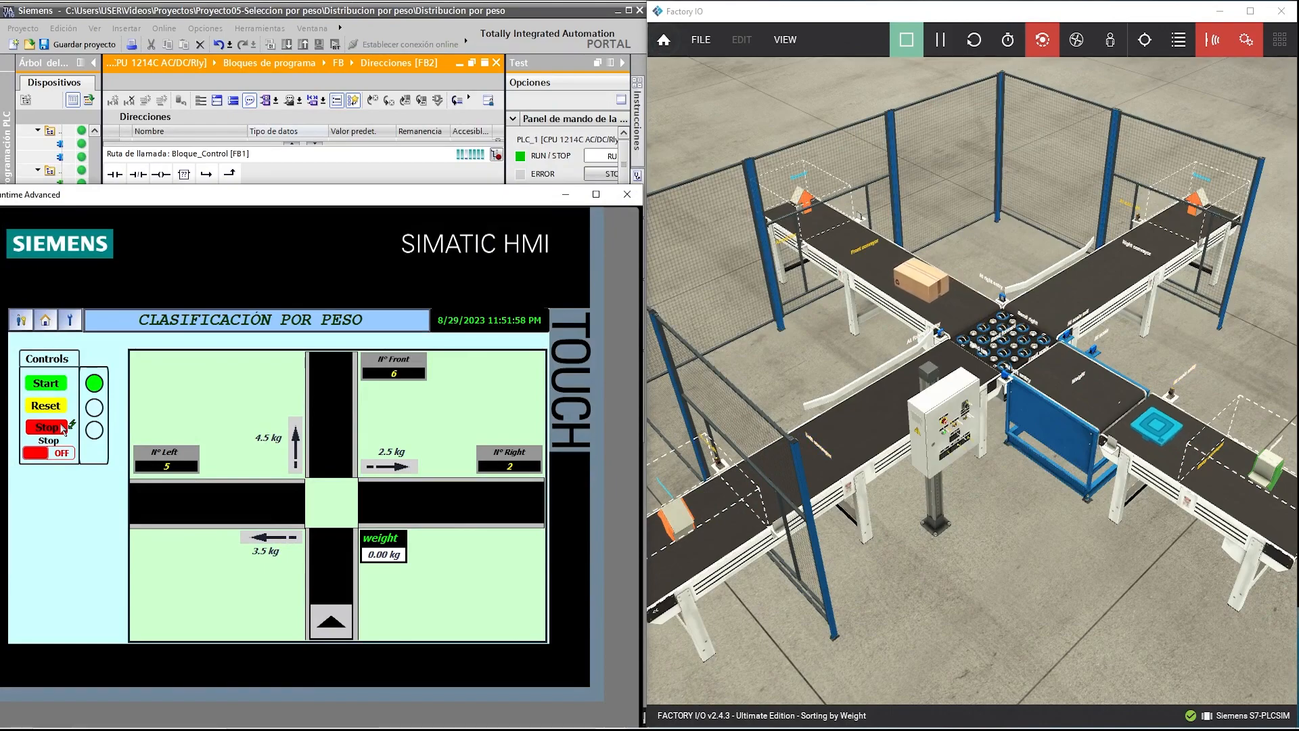
click(566, 194)
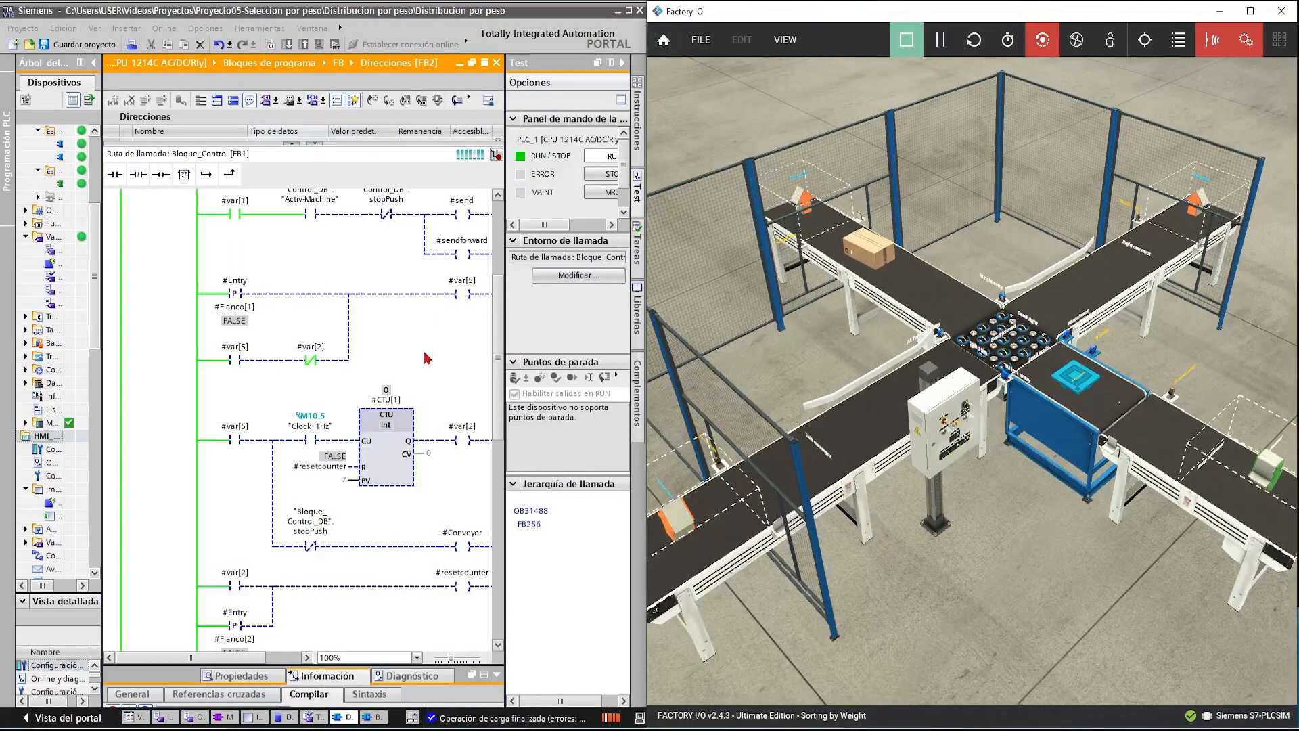
click(582, 728)
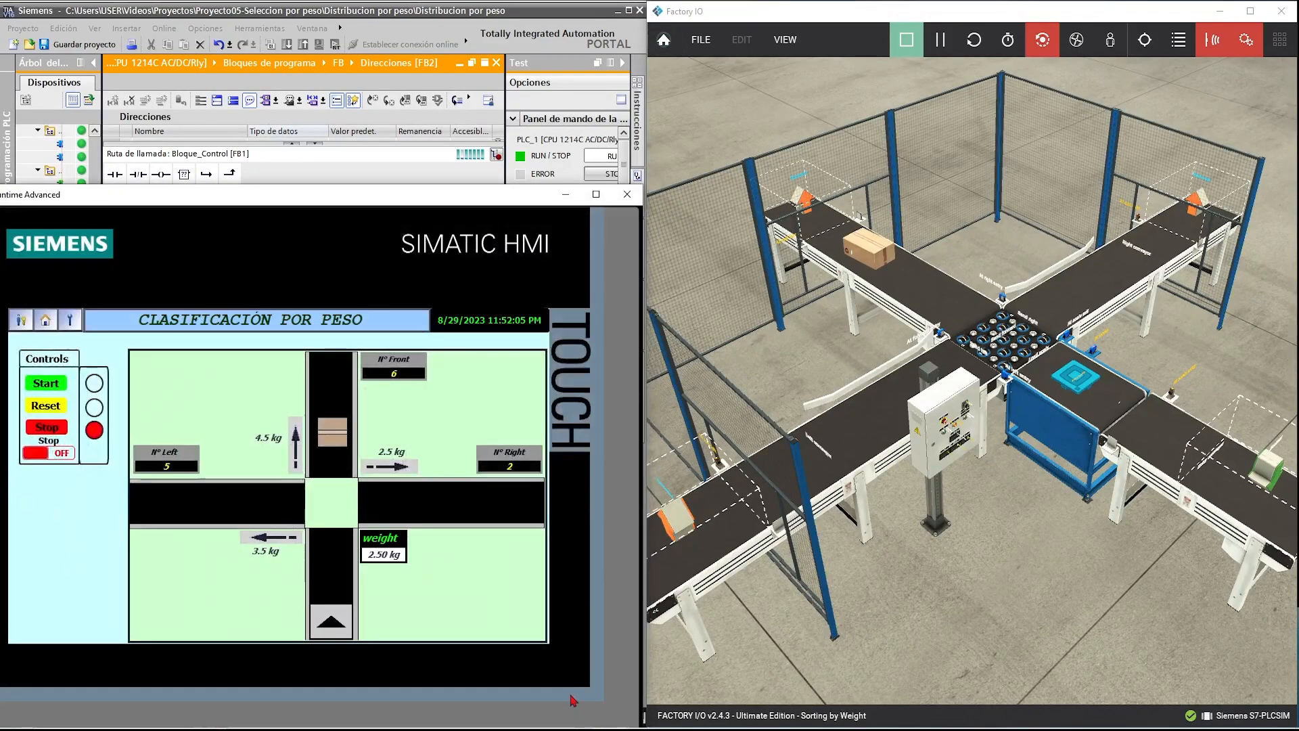
- Restart the line from the HMI and copy the negated "Bloque_Control_DB".stopPush contact between "Clock_1Hz" and the #CTU[1] count input
click(44, 385)
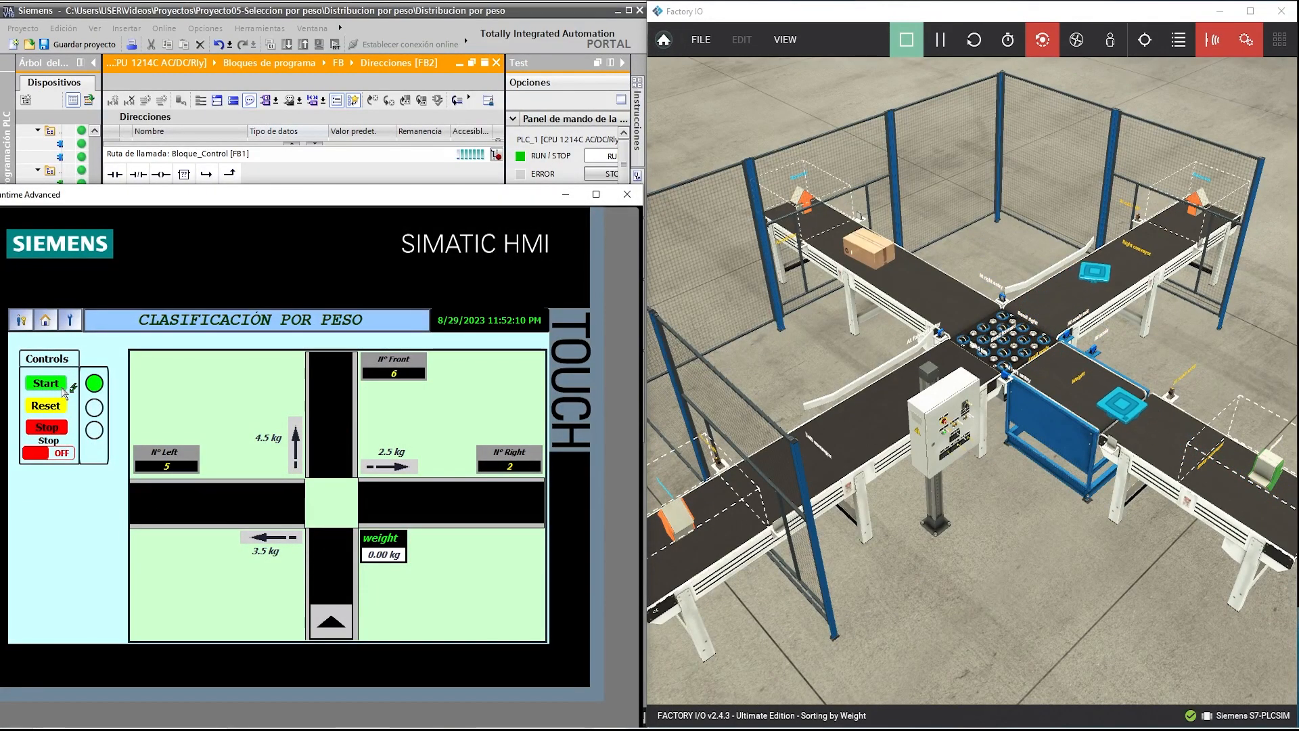
click(564, 195)
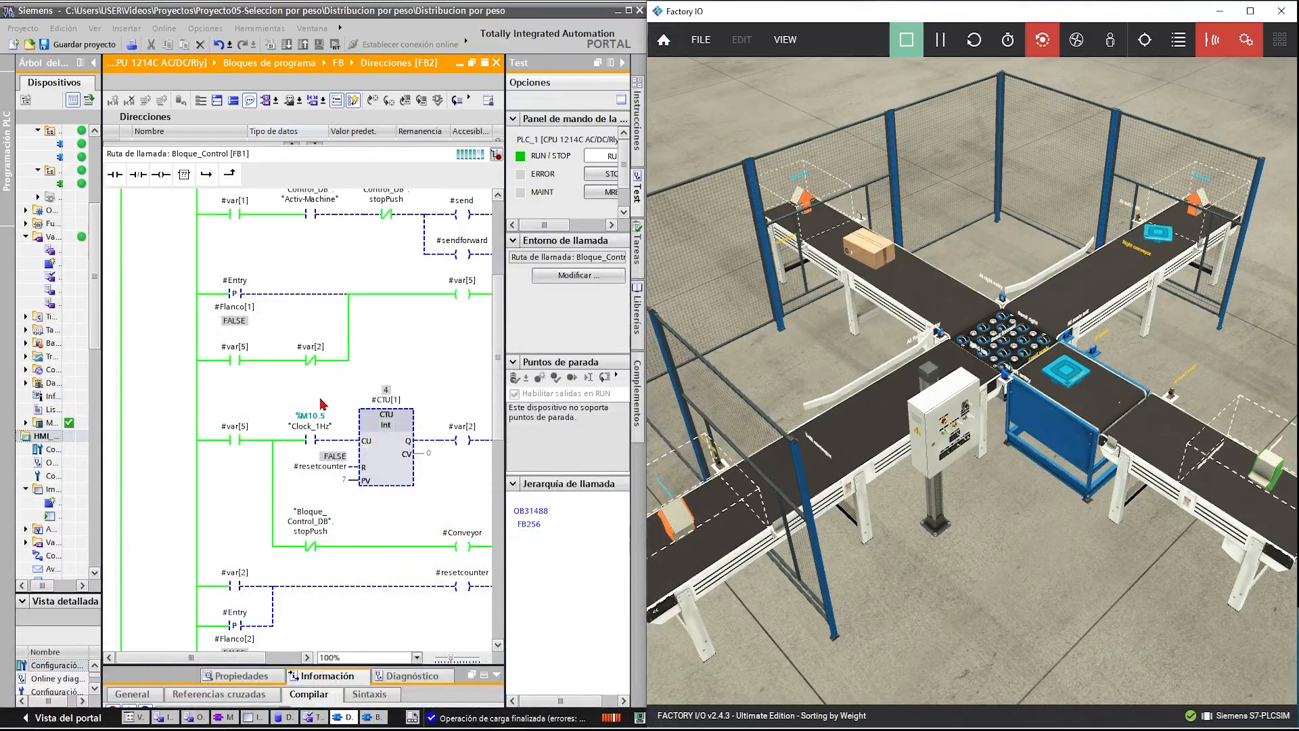
click(322, 538)
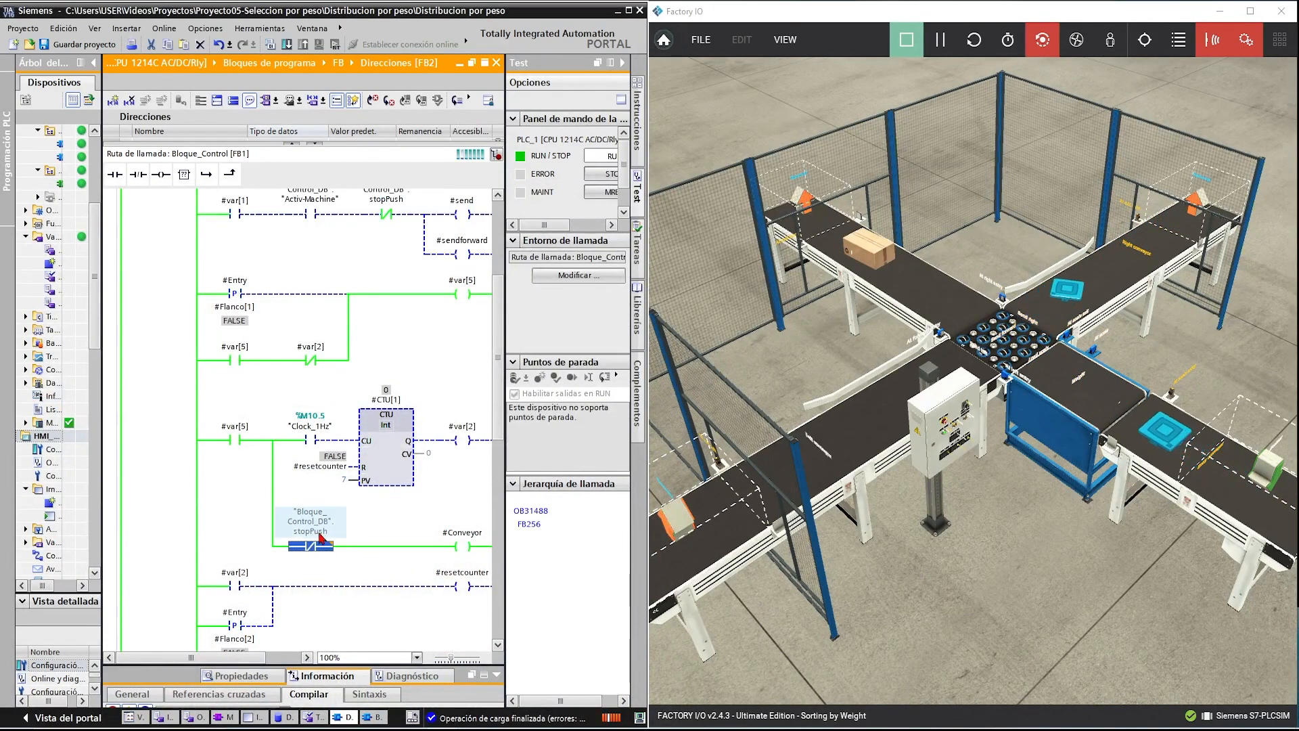
click(342, 440)
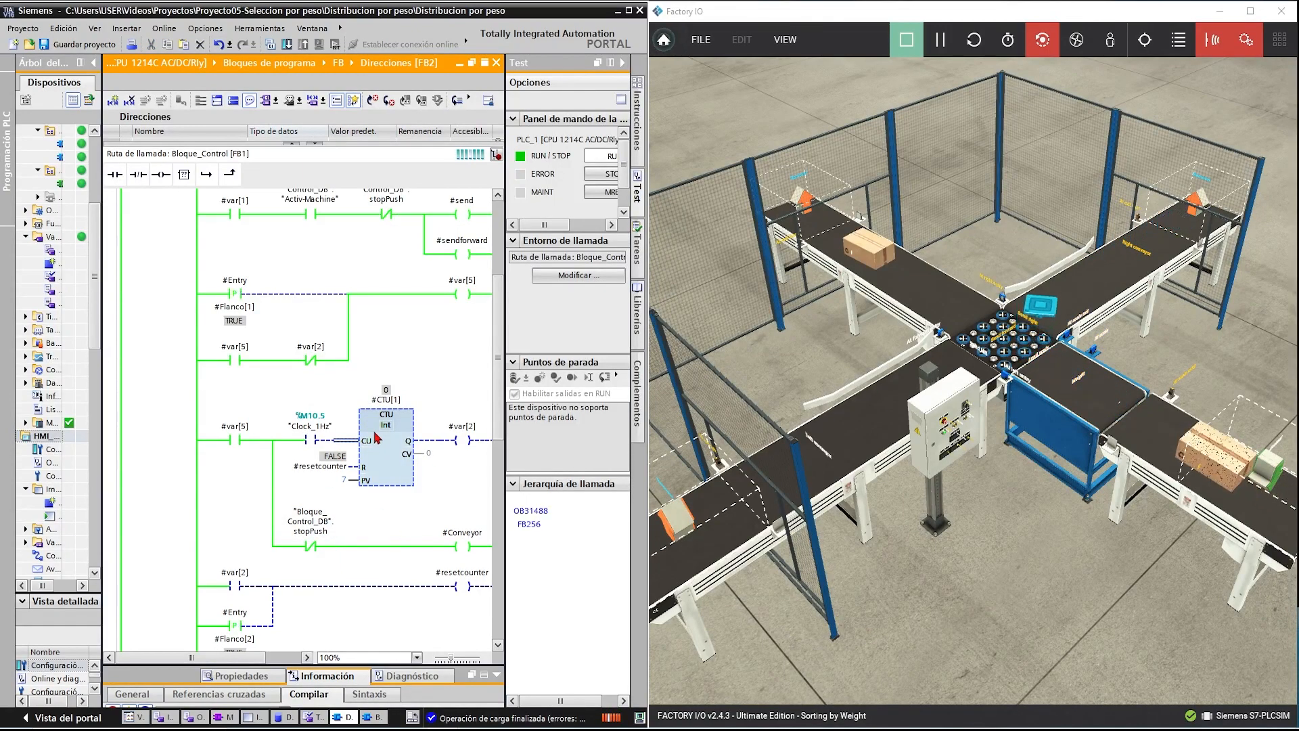
key(ctrl+v)
scroll(374, 440, down, 3)
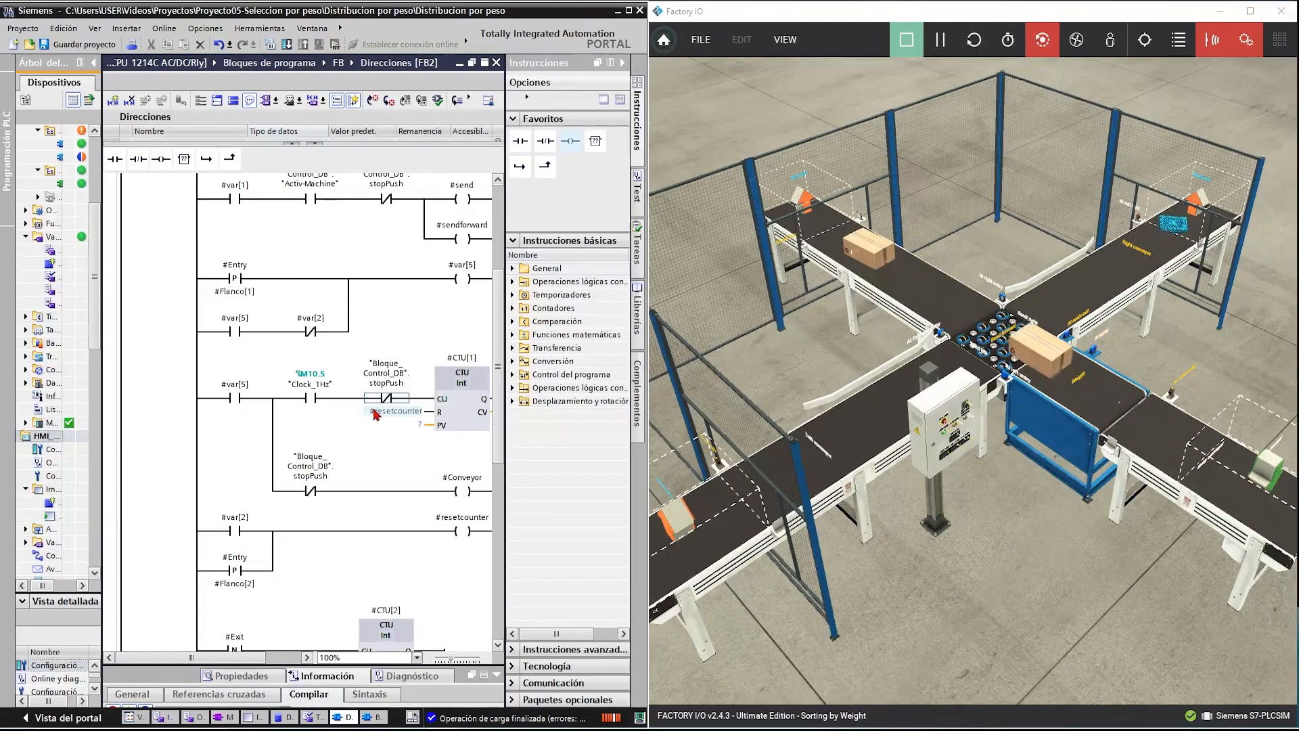
- Widen the project tree and load PLC_1's modified software into the simulated PLC, completing the load
drag(101, 218, 206, 210)
click(125, 236)
scroll(132, 238, up, 5)
right_click(93, 171)
mouse_move(149, 306)
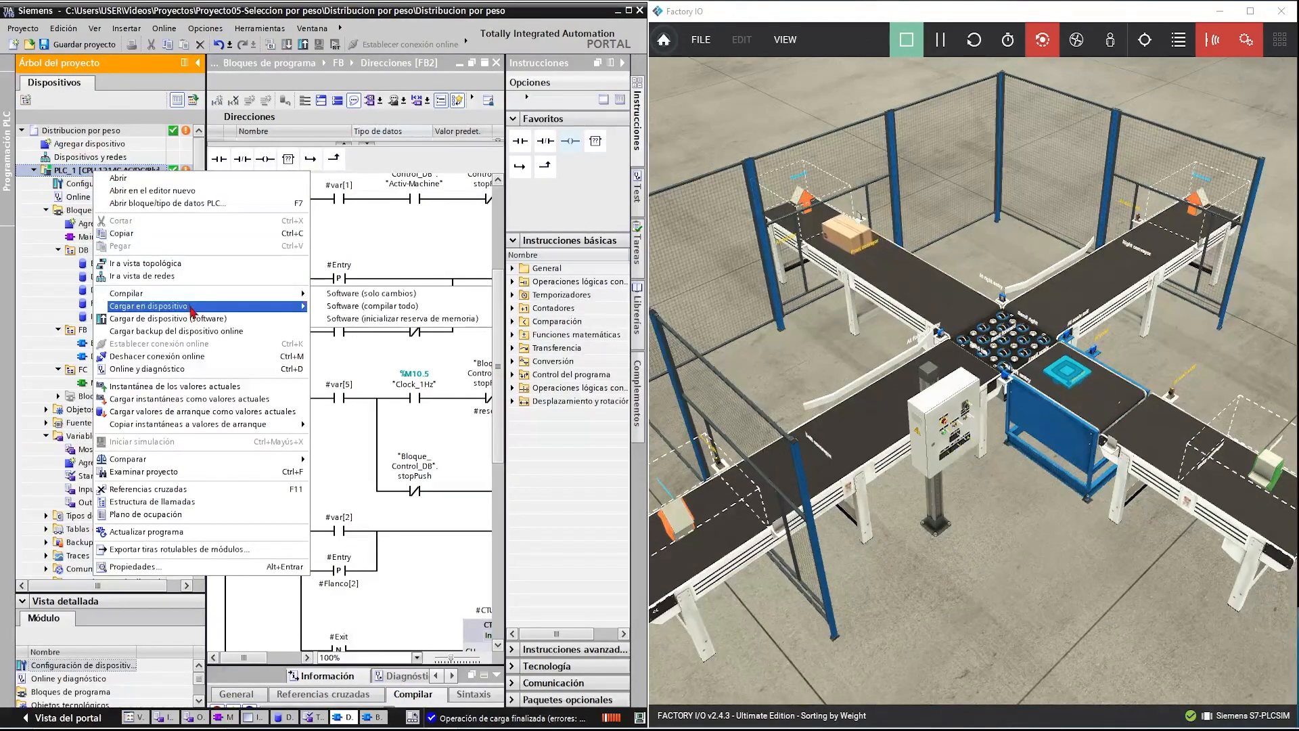
click(368, 311)
click(812, 506)
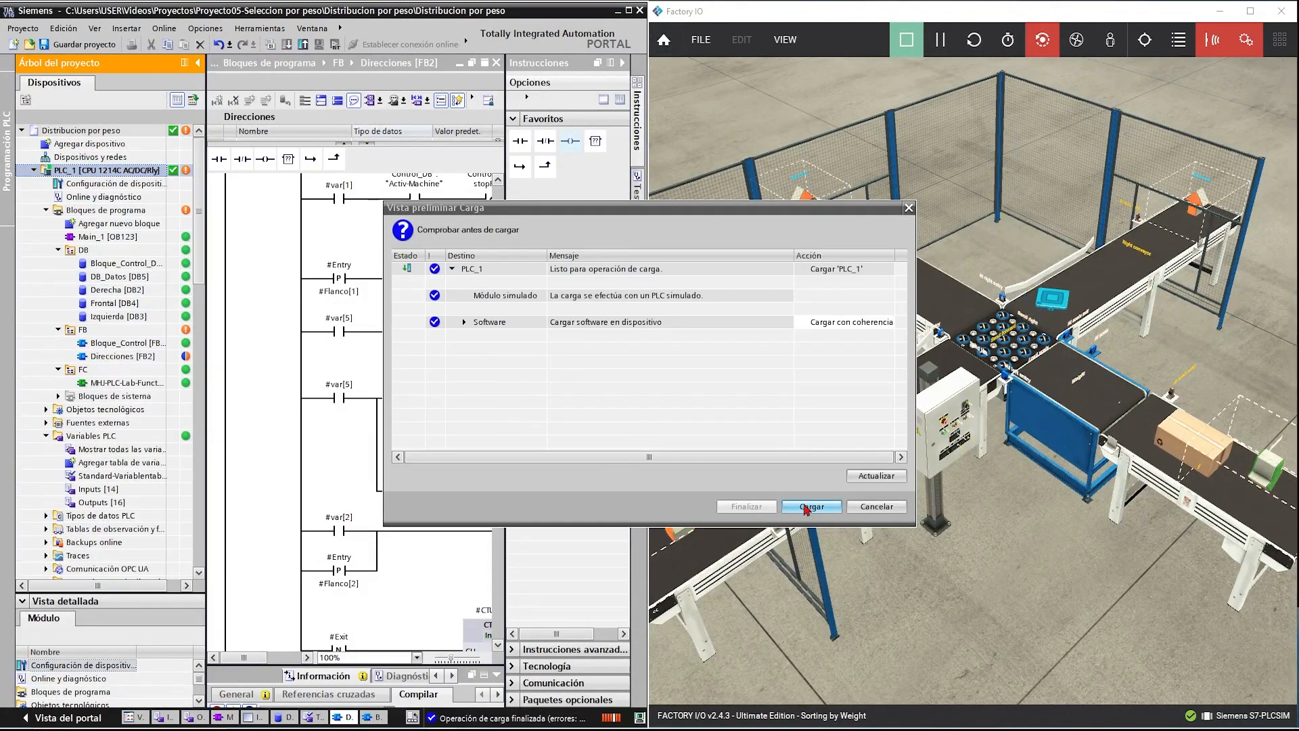
click(744, 506)
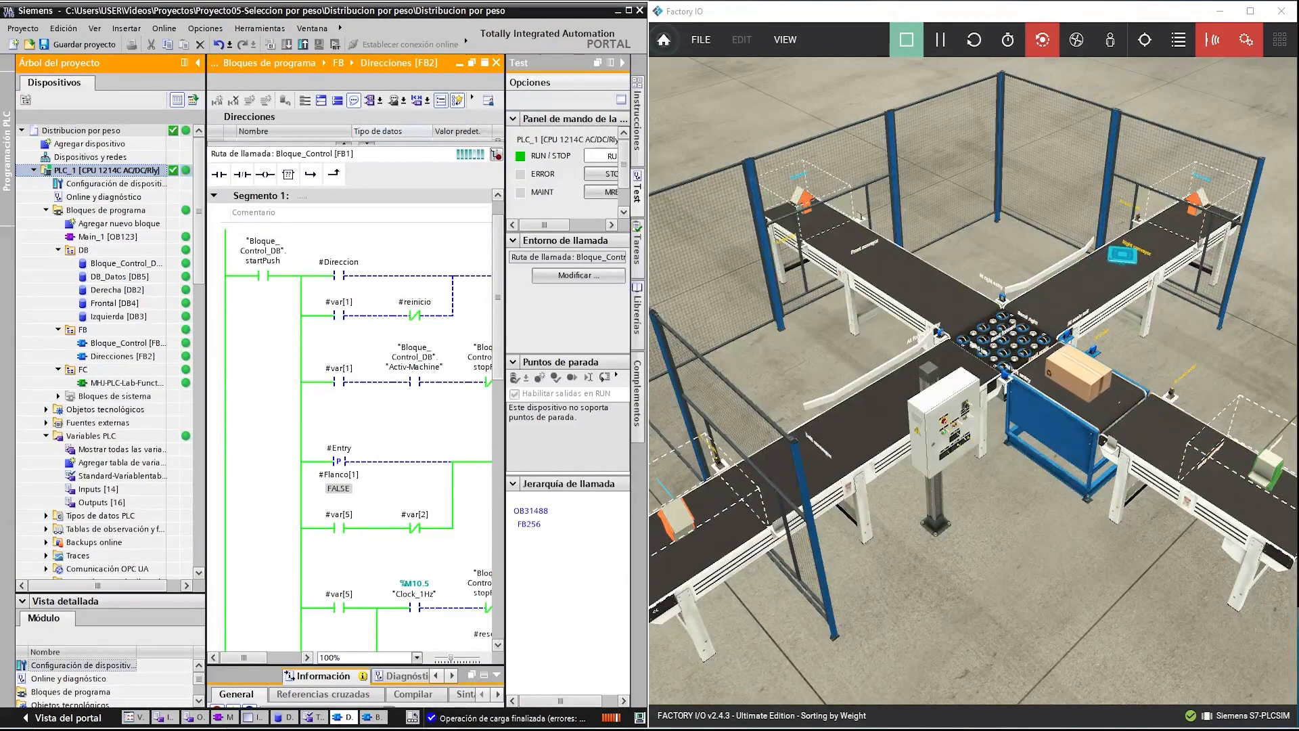
- Return to the HMI runtime and repeatedly stop and restart the line while comparing the box positions with the Factory IO conveyors
click(555, 728)
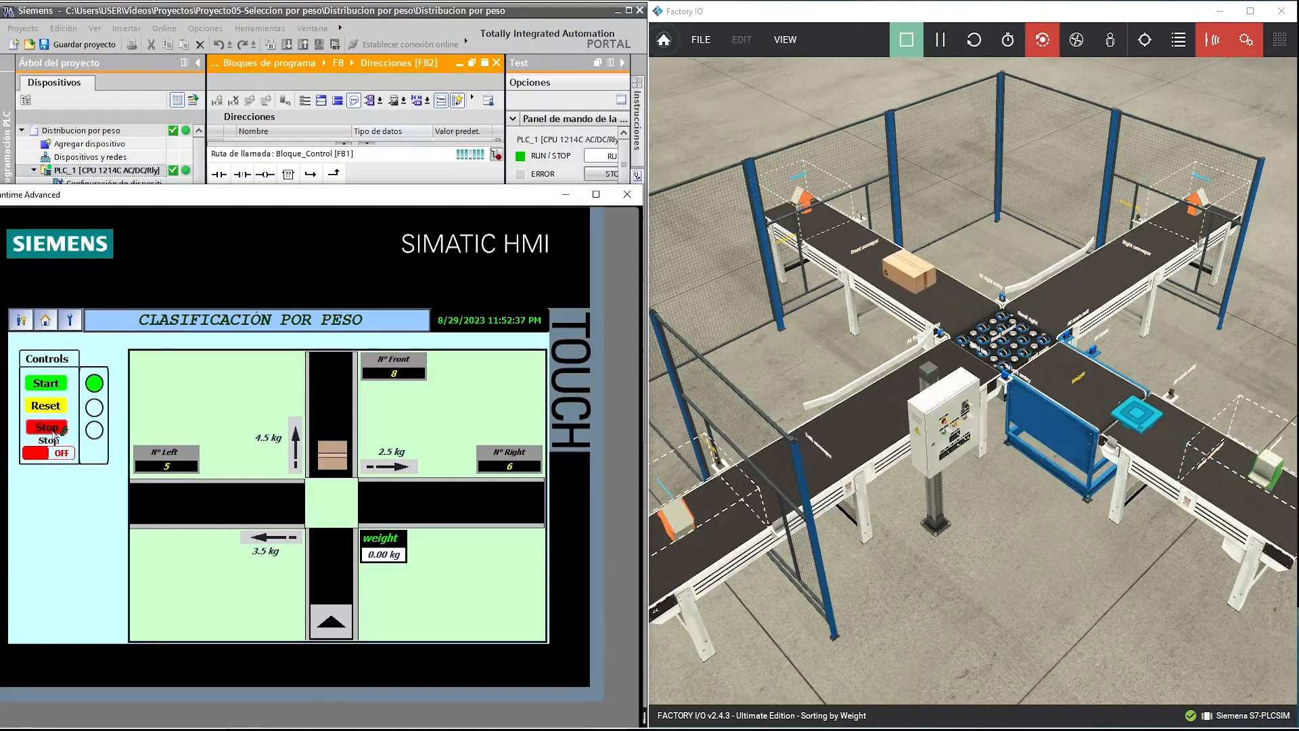
click(54, 385)
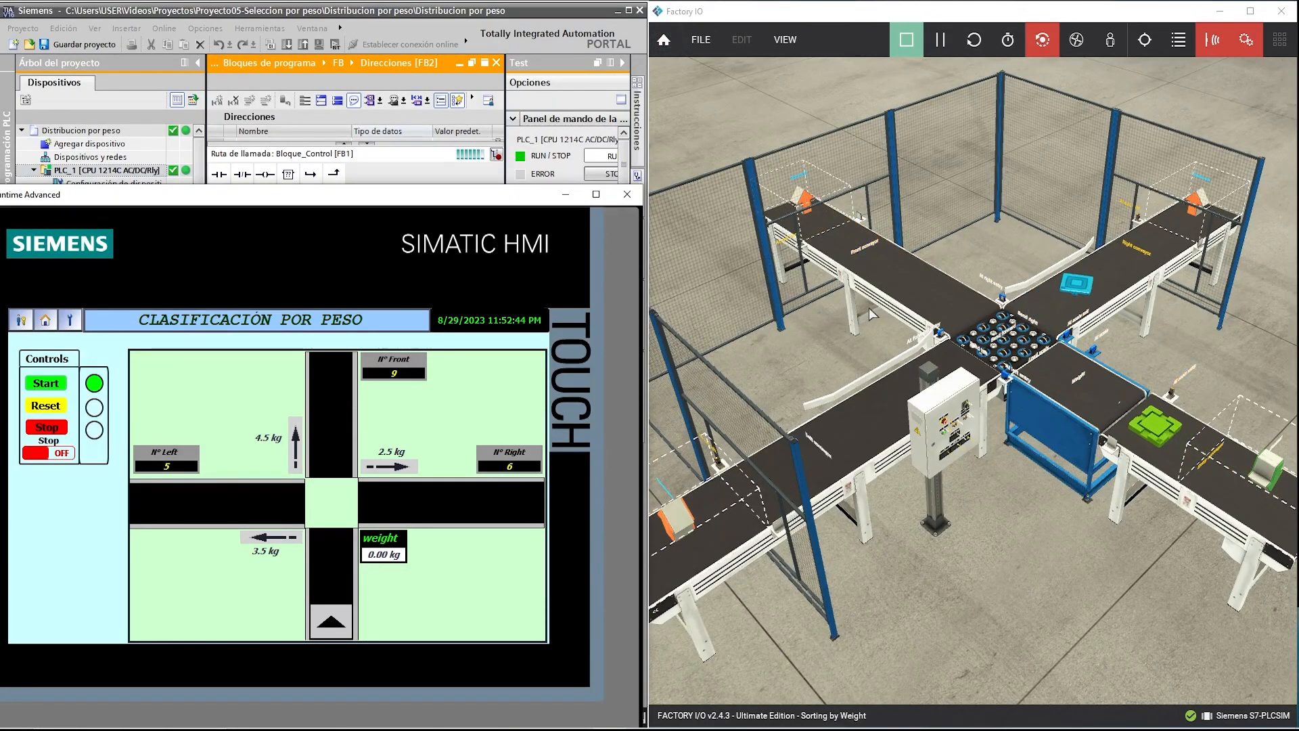
click(58, 431)
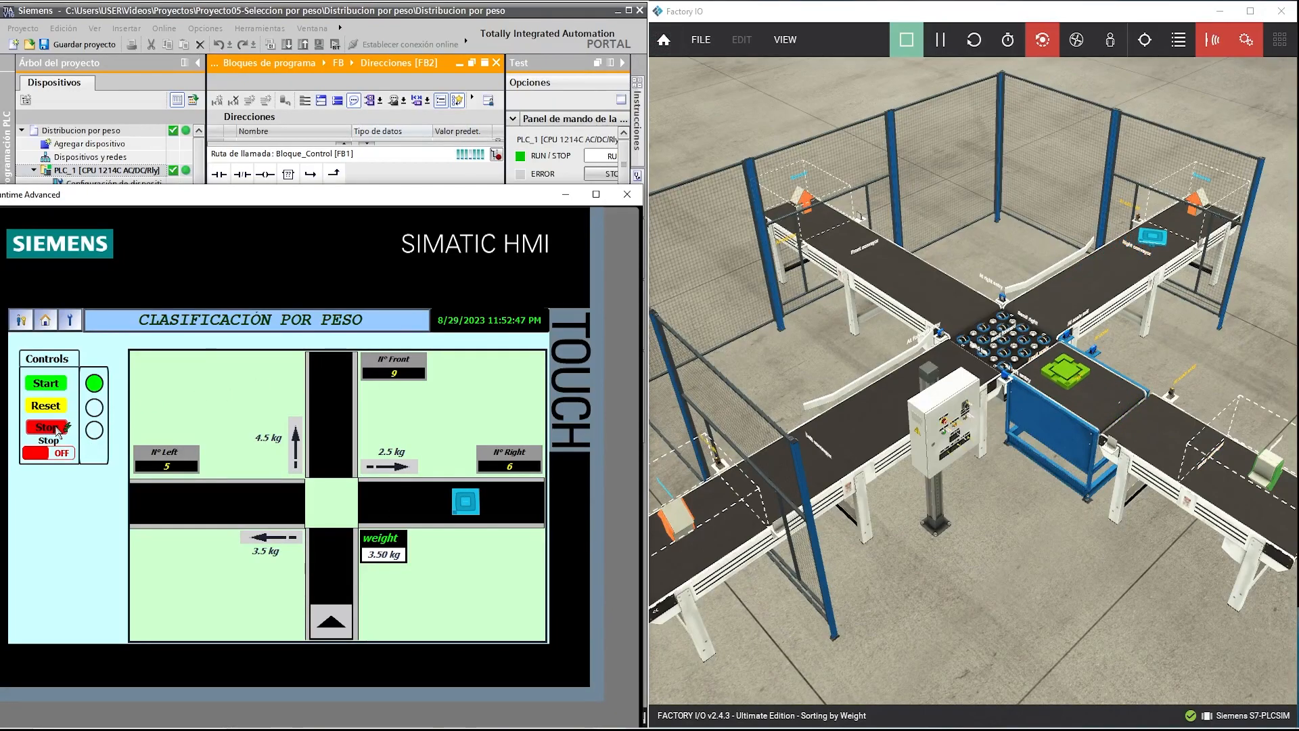
click(46, 383)
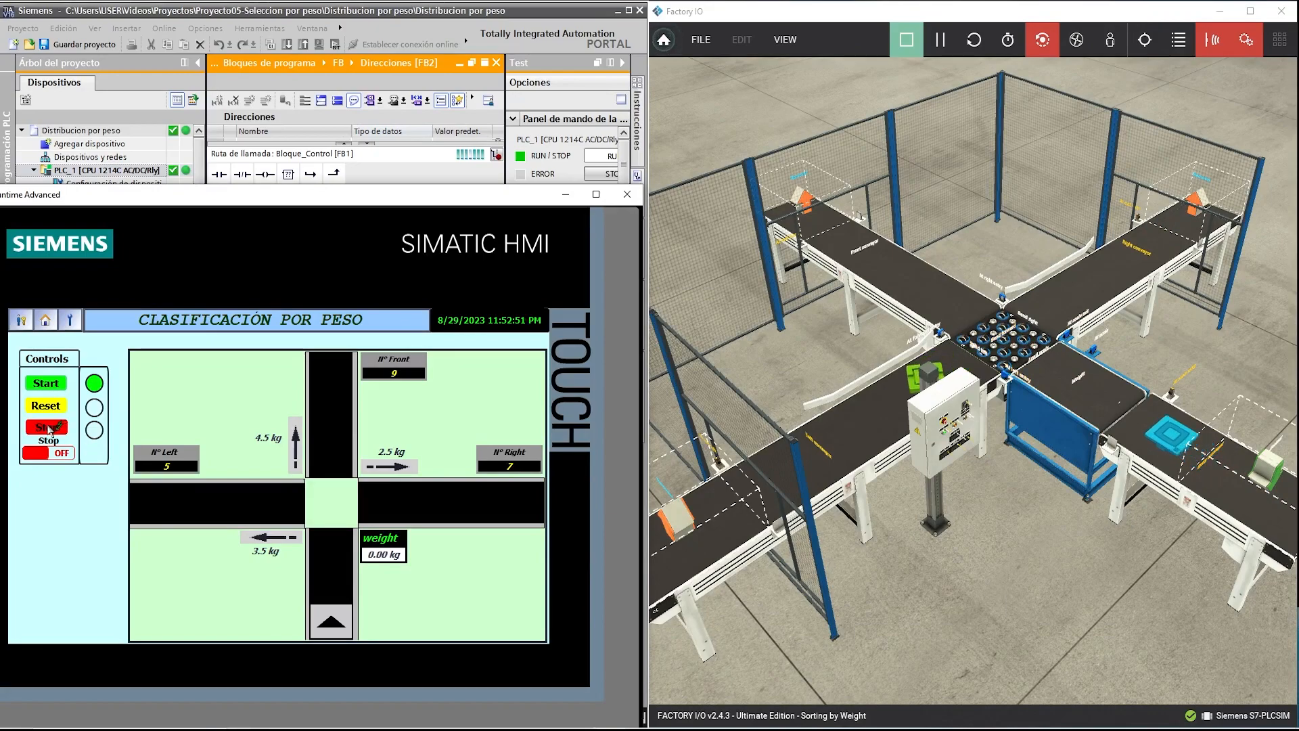
click(46, 382)
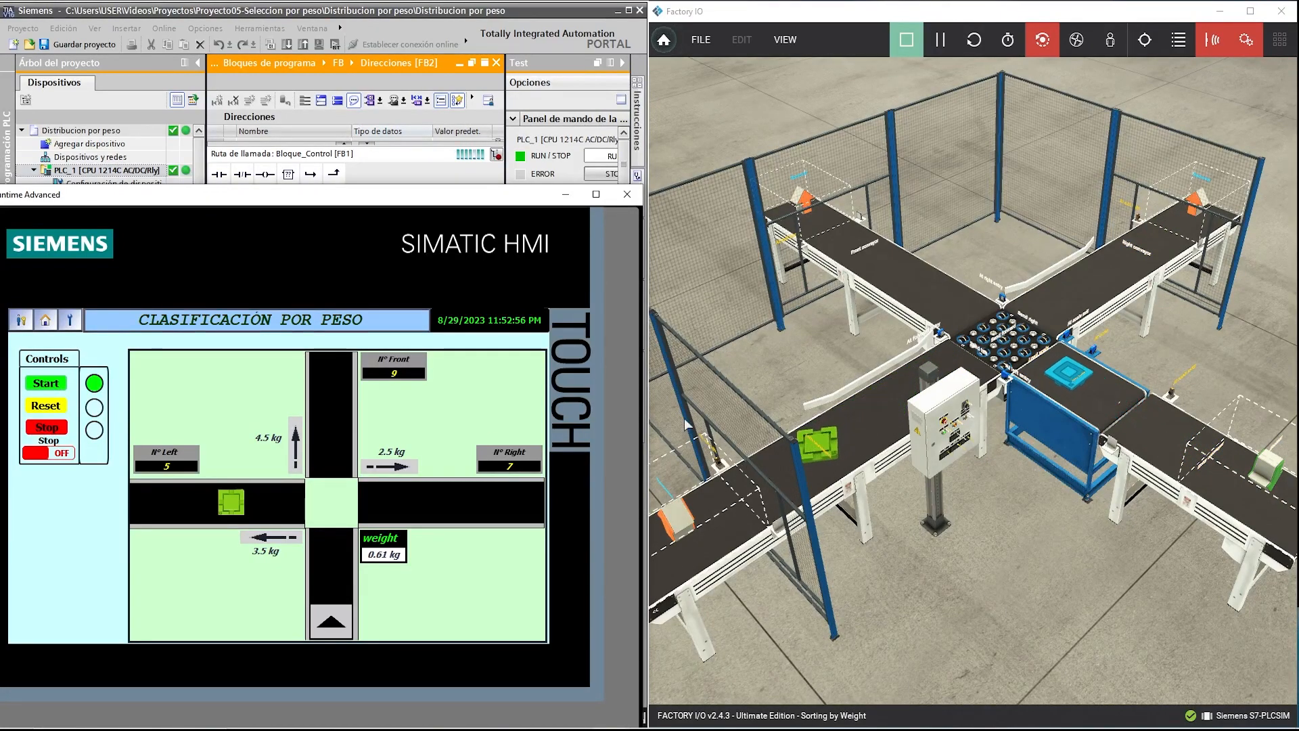